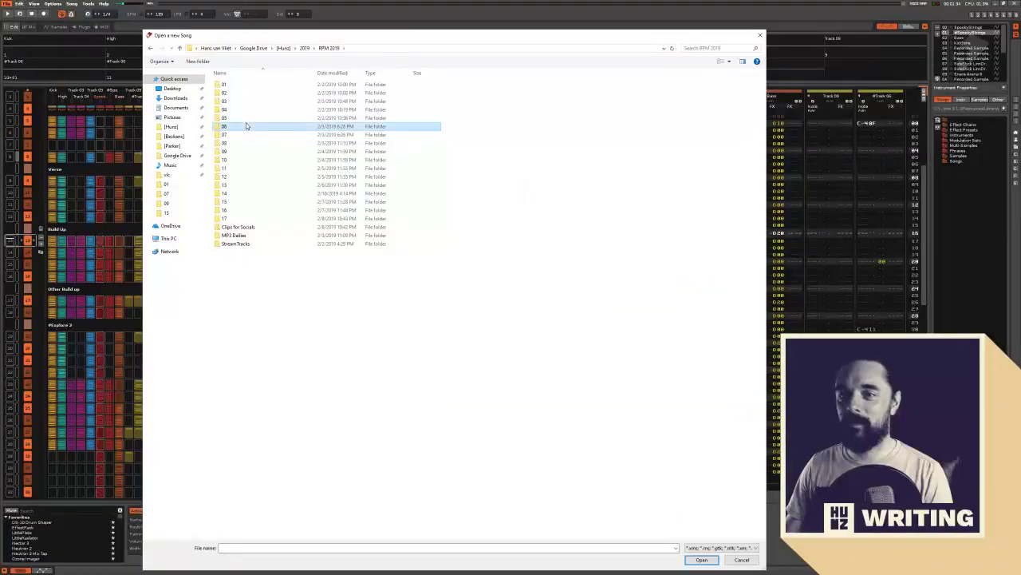
# Open the song 06_02 from the 06 folder inside RPM 2019
pyautogui.doubleClick(246, 125)
pyautogui.click(238, 93)
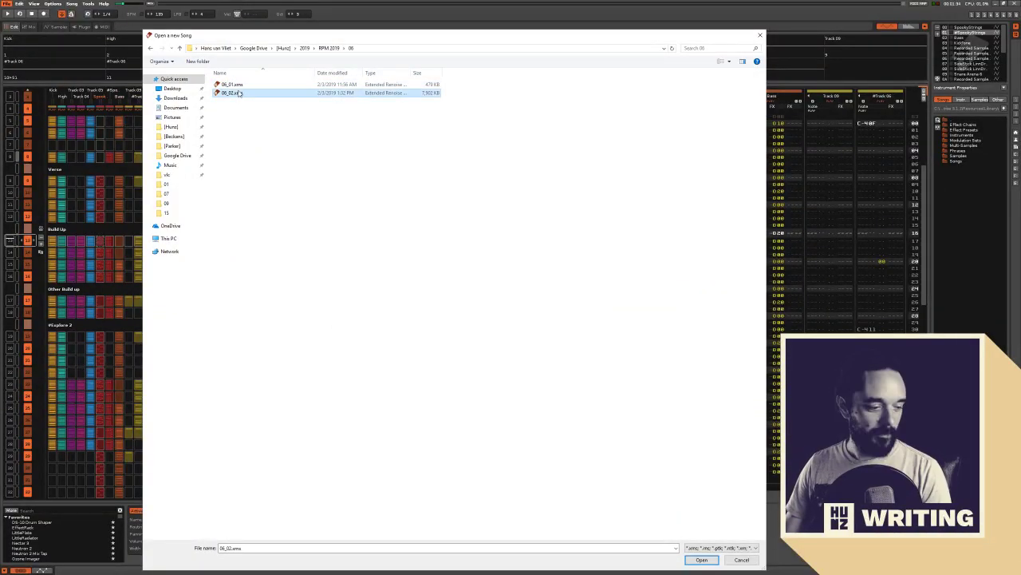
pyautogui.doubleClick(238, 93)
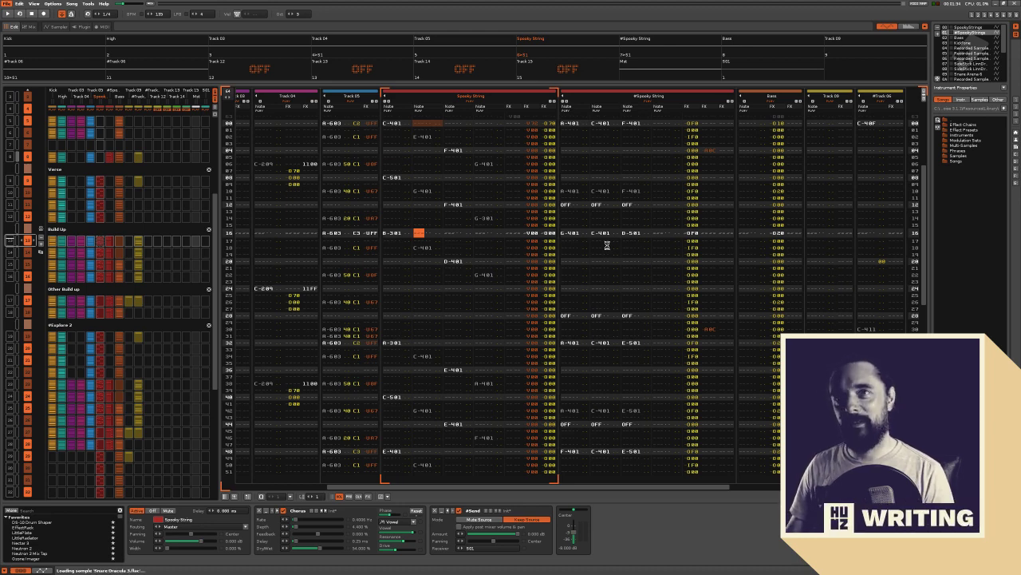
pyautogui.hscroll(-4, 605, 244)
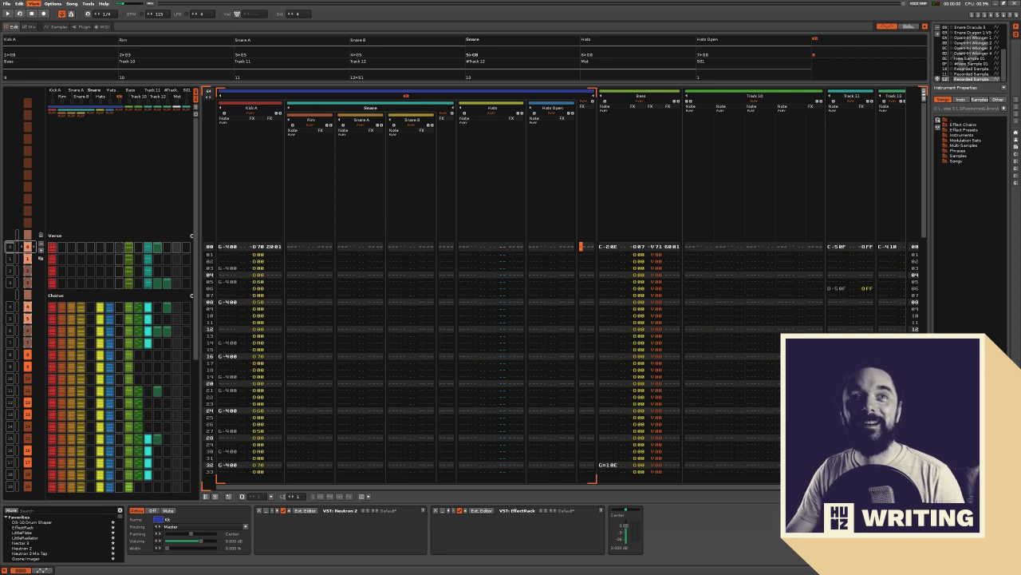
# Play the song from the start of the Verse into the Chorus and look at the beginning of the instrument list
pyautogui.click(34, 4)
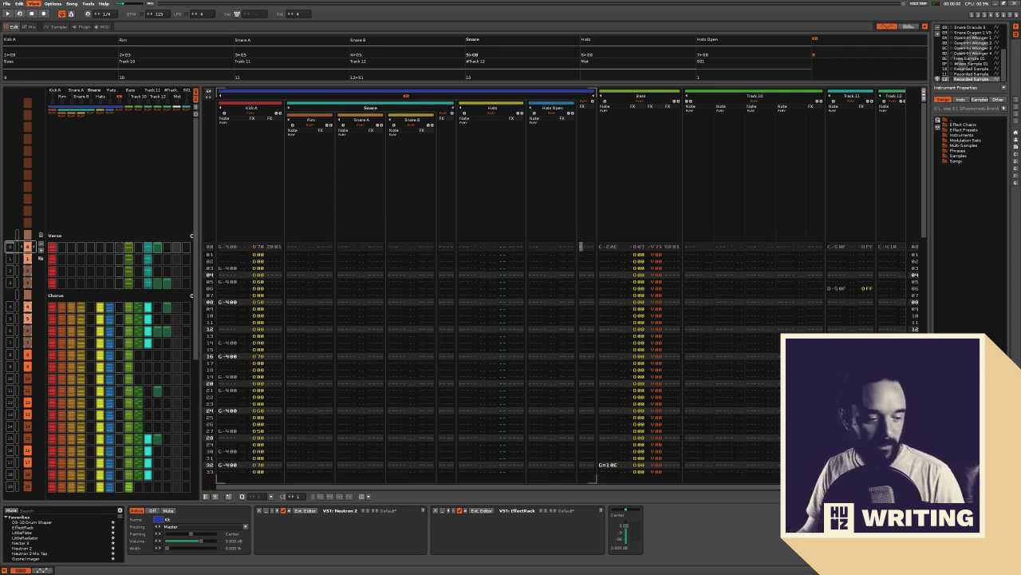
pyautogui.click(515, 219)
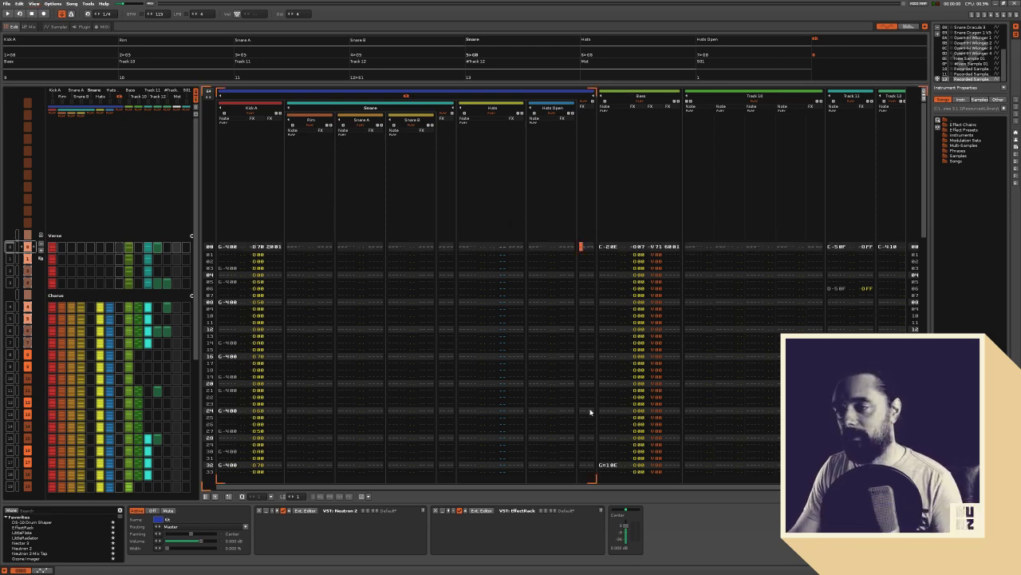
pyautogui.press('space')
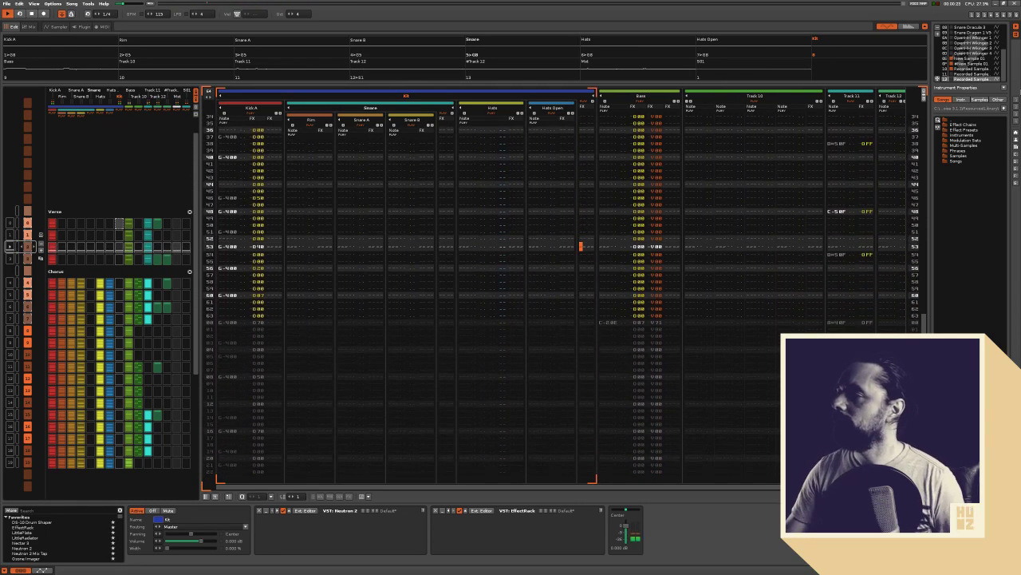
pyautogui.moveTo(1005, 68); pyautogui.dragTo(1007, 40)
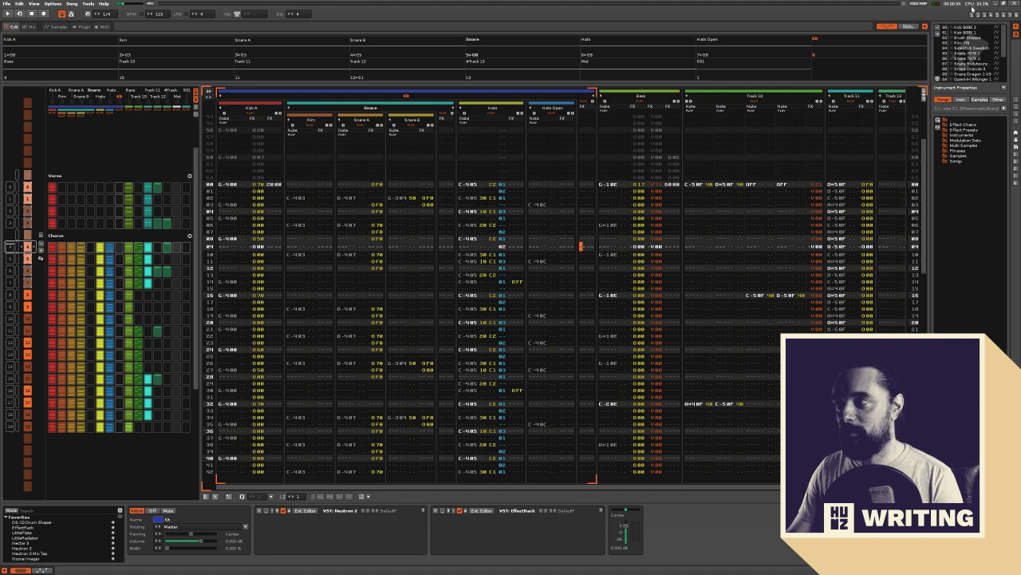
pyautogui.press('space')
# Return to the first Verse pattern and play the song again
pyautogui.click(542, 212)
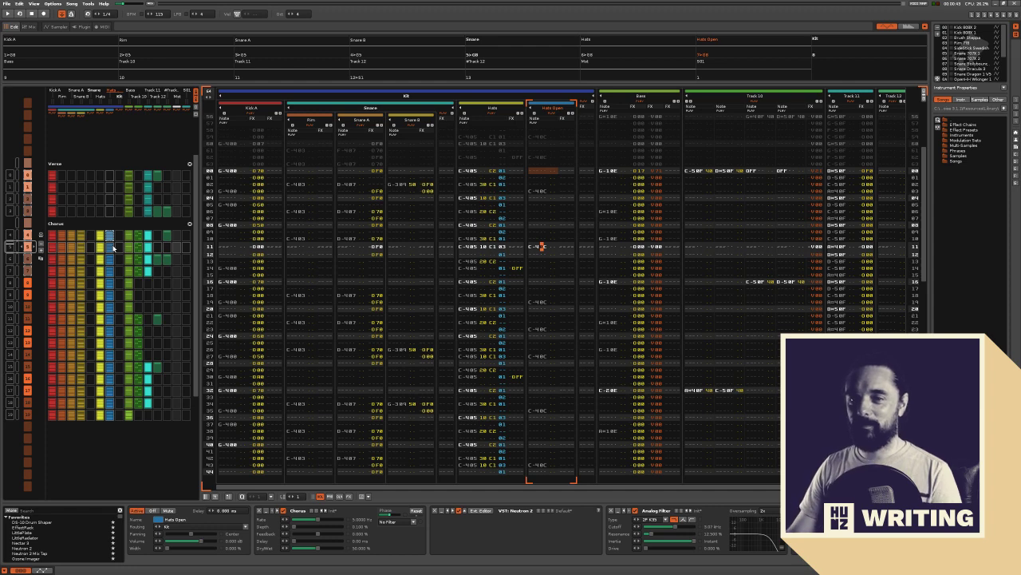
pyautogui.scroll(1, 113, 248)
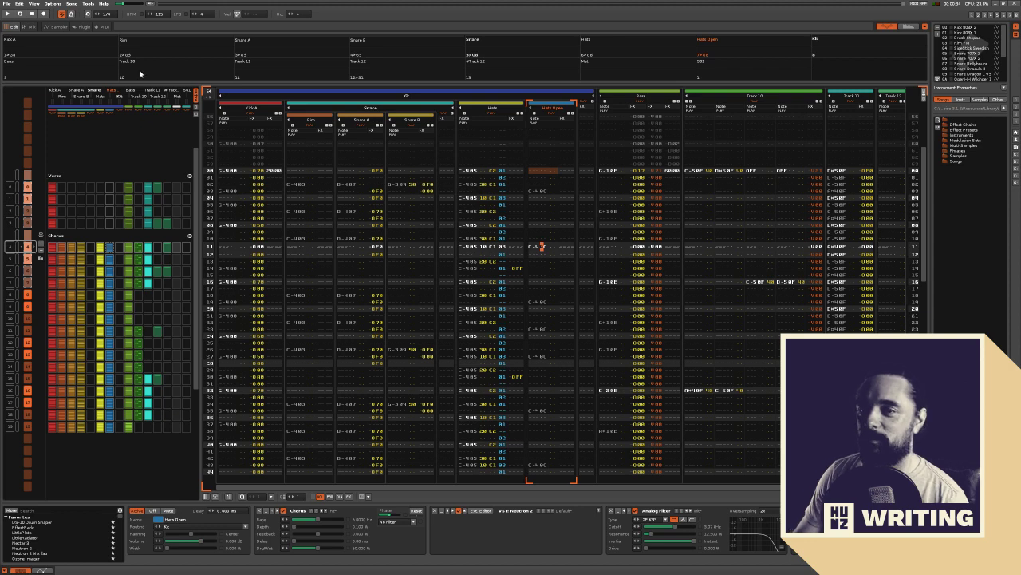
pyautogui.scroll(4, 99, 205)
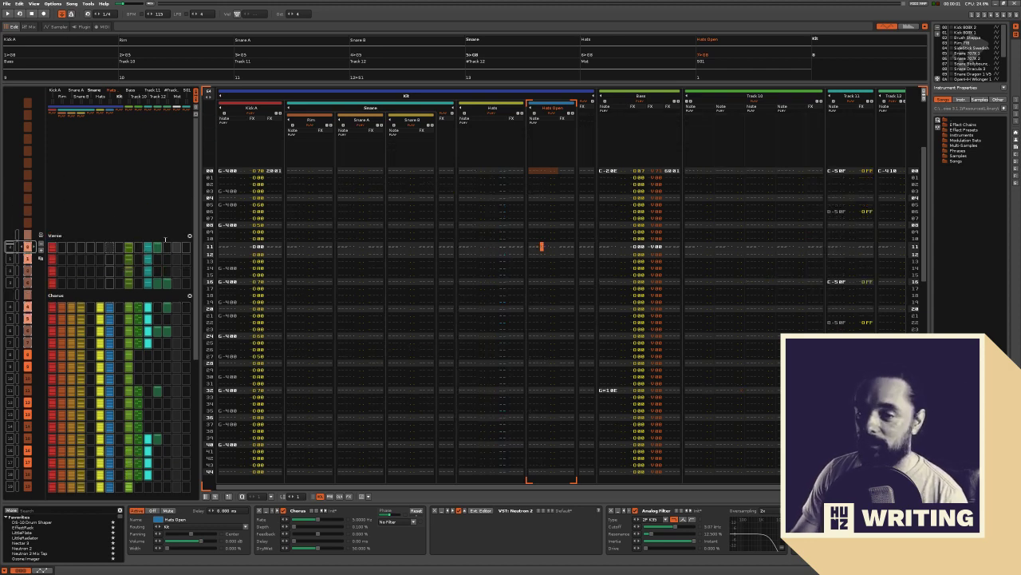
pyautogui.press('space')
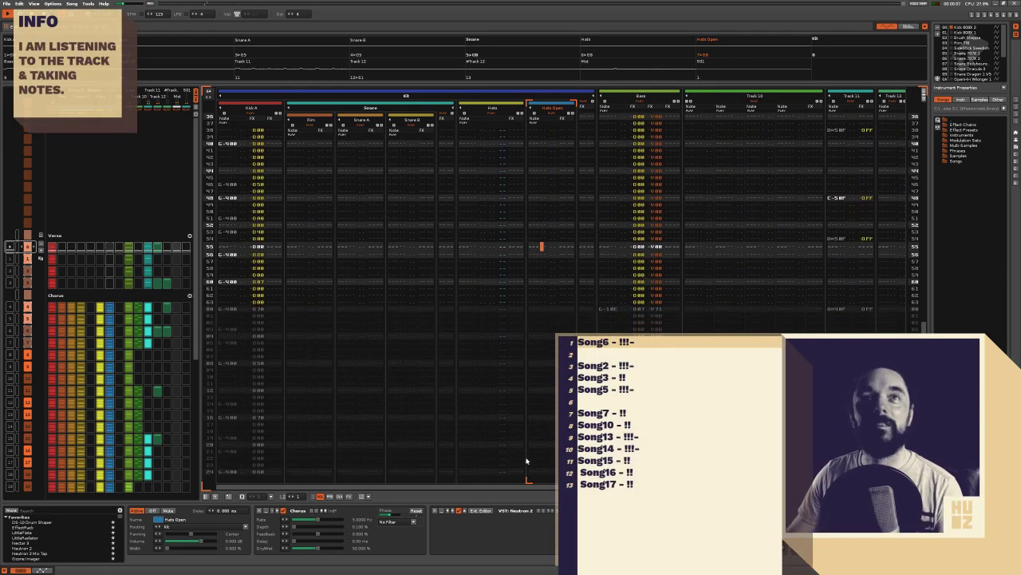
# Clear the existing song notes and start a new page headed "Song 06", followed by two line breaks
pyautogui.click(721, 422)
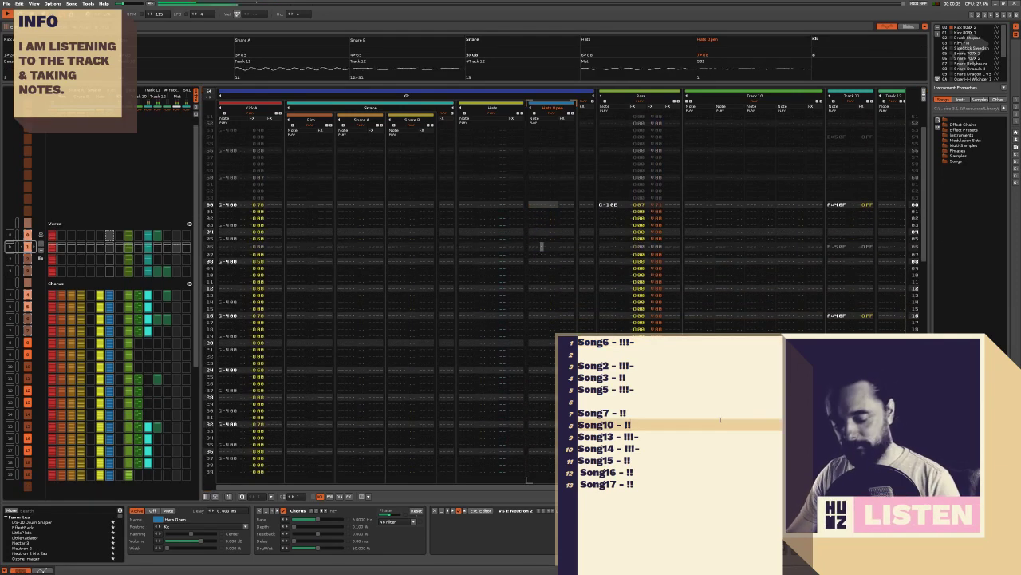
pyautogui.write('Song6 - !!!-')
pyautogui.hotkey('ctrl', 'z')
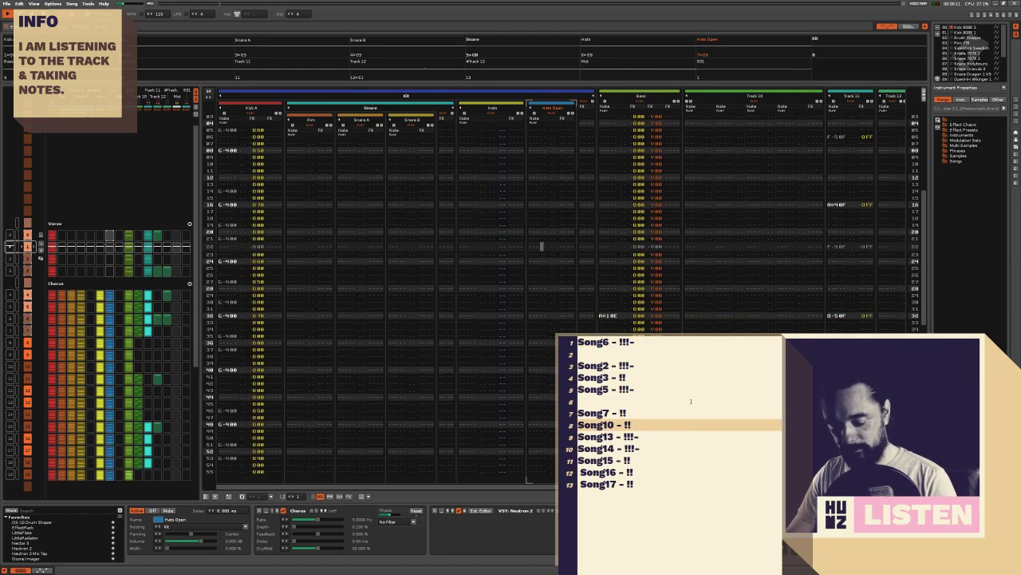
pyautogui.hotkey('ctrl', 'a')
pyautogui.press('BackSpace')
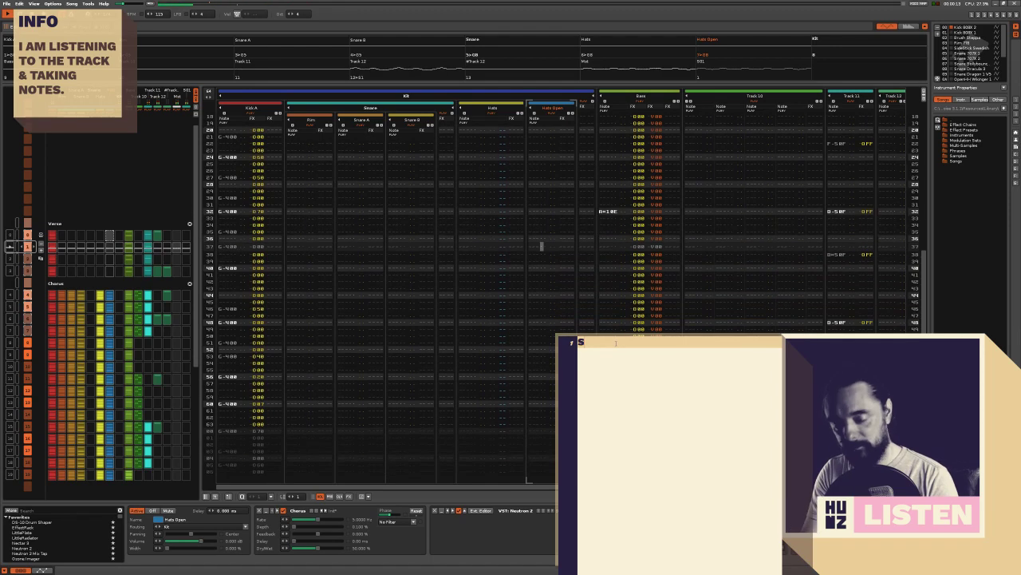
pyautogui.write('Song 06')
pyautogui.press('Return')
pyautogui.press('Return')
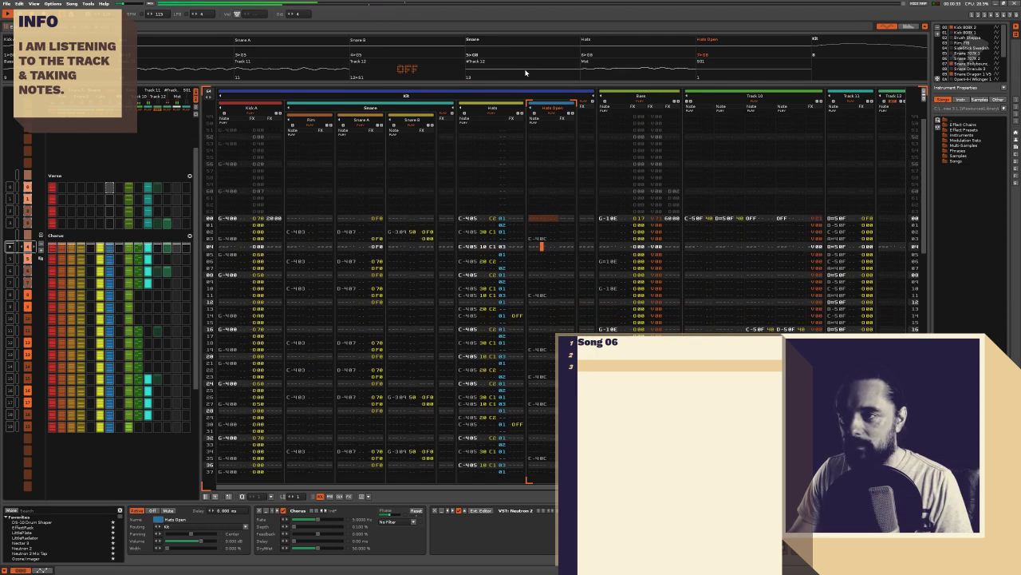
# Stop playback in the first Chorus pattern with #Track 12 soloed, and select #Track 12
pyautogui.scroll(1, 197, 242)
pyautogui.press('space')
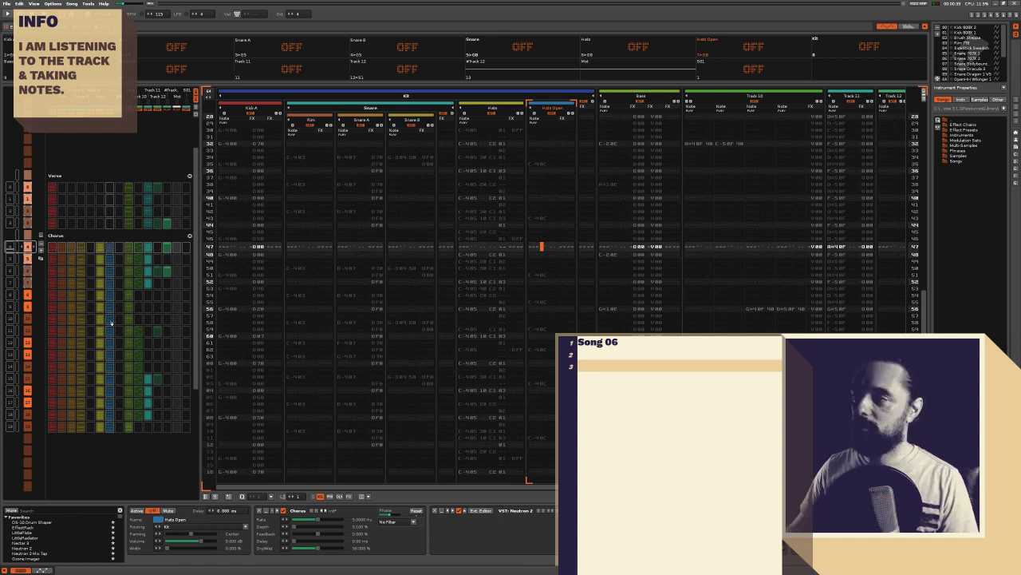
pyautogui.click(515, 63)
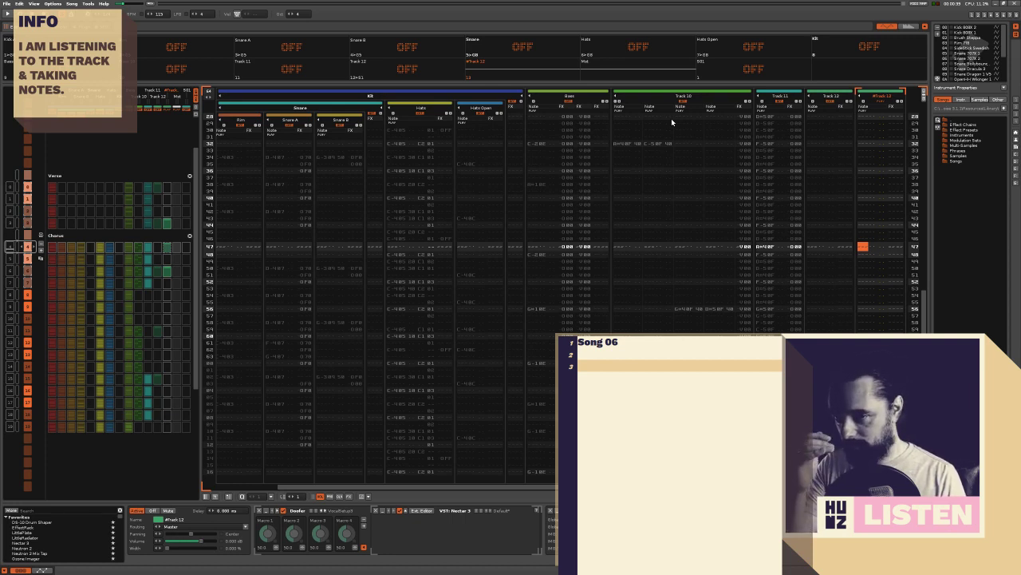
# Rename the Chorus section as "Pre-Chorus"
pyautogui.doubleClick(77, 234)
pyautogui.press('Home')
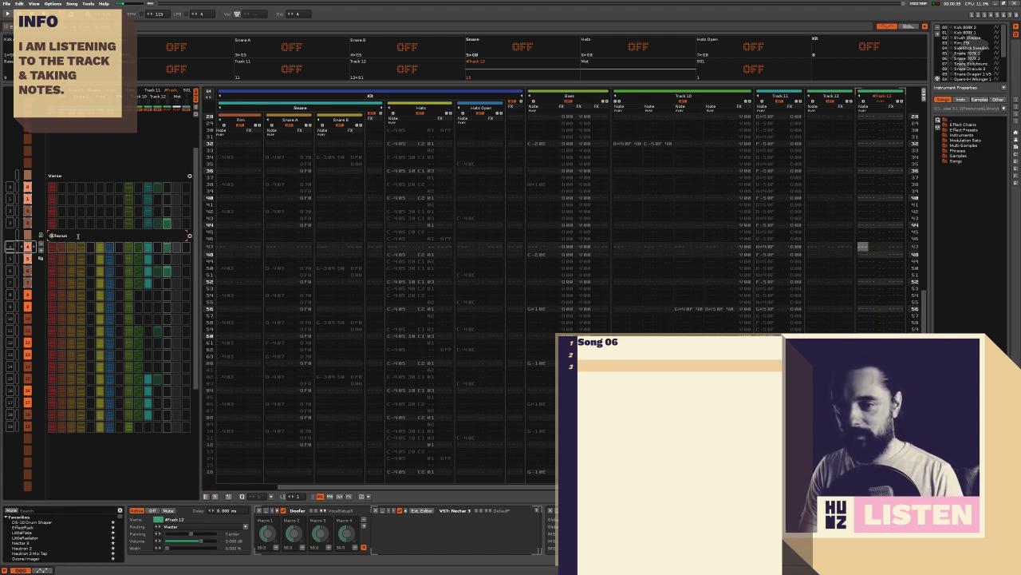
pyautogui.write('Pre-')
pyautogui.press('Return')
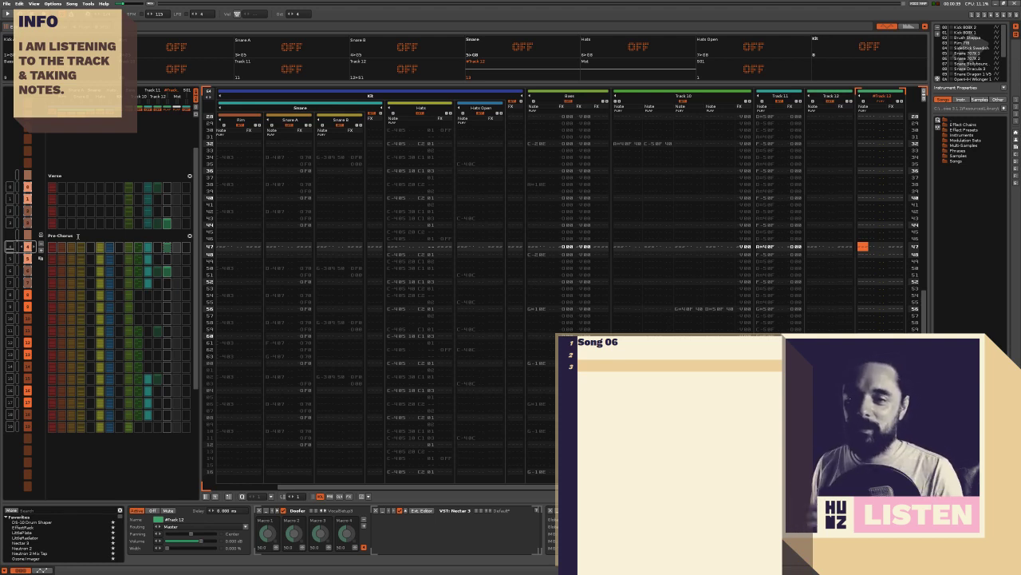
# Rename the Pre-Chorus section back to "Chorus"
pyautogui.scroll(-2, 63, 239)
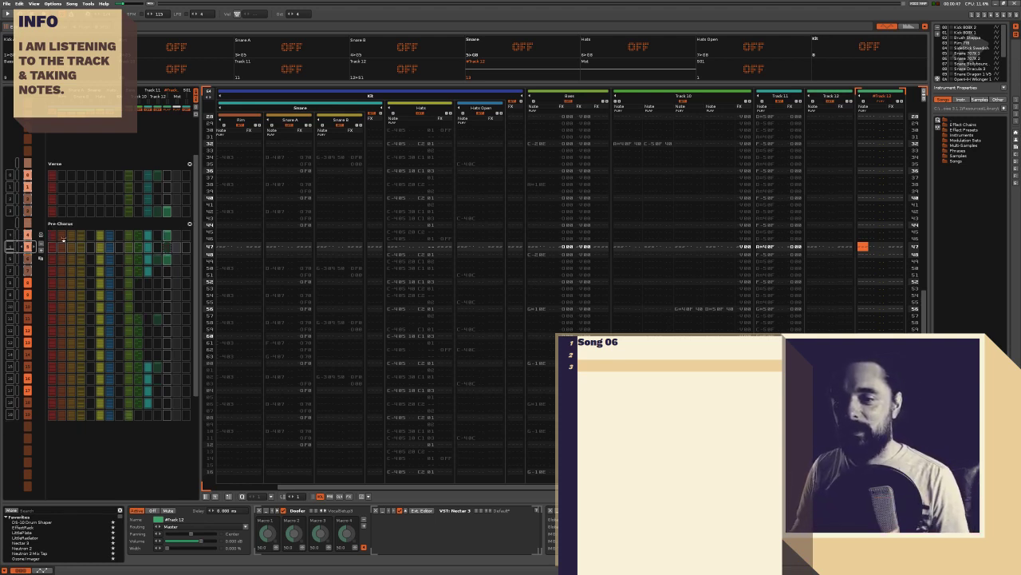
pyautogui.scroll(4, 63, 240)
pyautogui.doubleClick(88, 258)
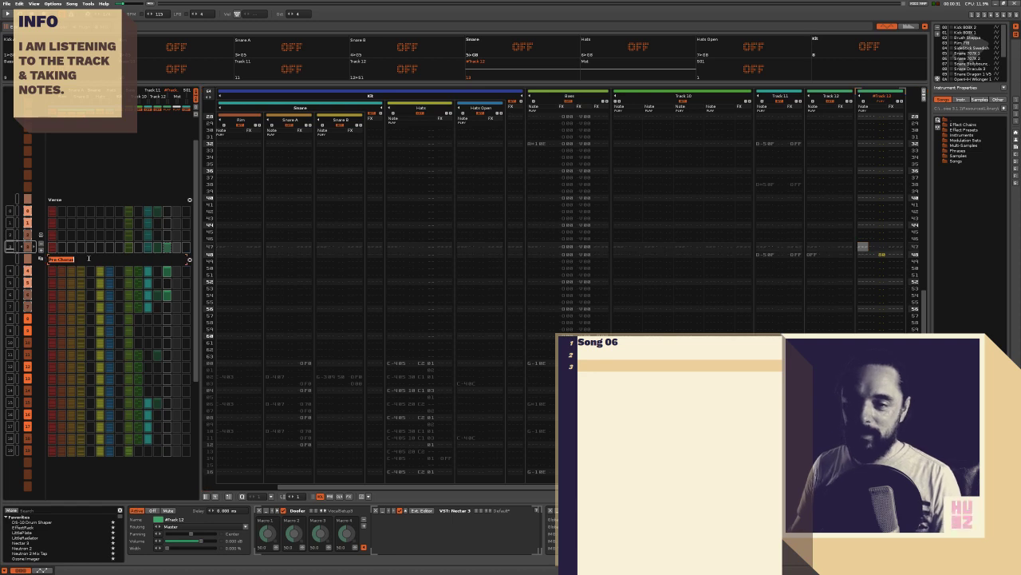
pyautogui.write('Chor')
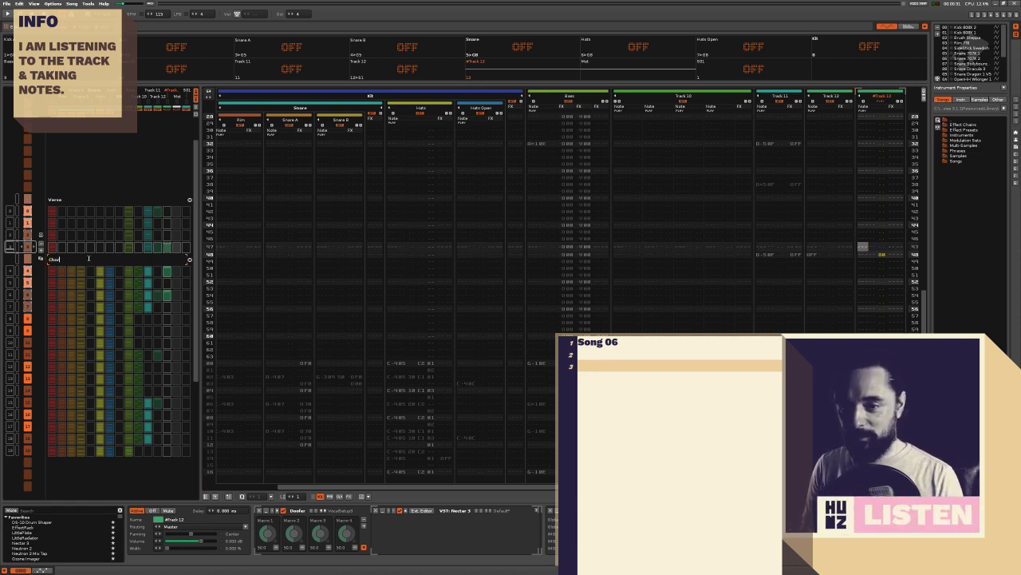
pyautogui.write('us')
pyautogui.press('Return')
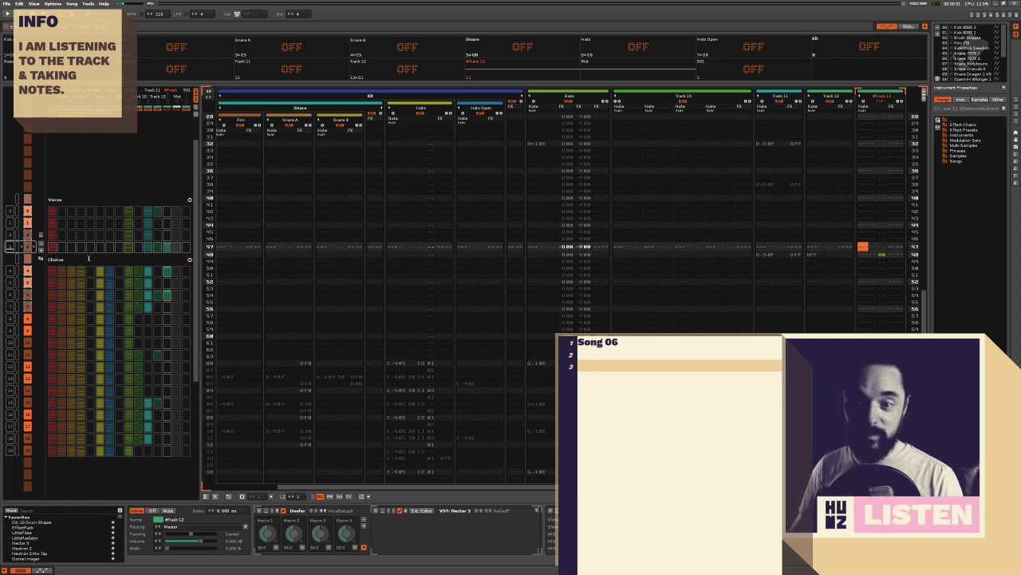
pyautogui.doubleClick(89, 259)
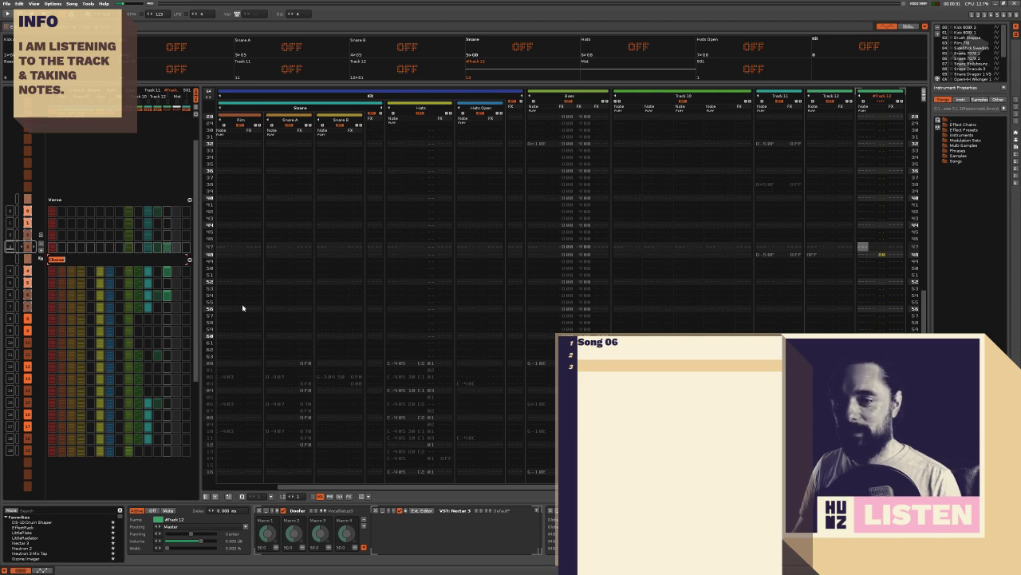
pyautogui.press('Return')
# Play the soloed #Track 12 from the third Verse pattern onward
pyautogui.press('space')
pyautogui.press('space')
pyautogui.click(166, 236)
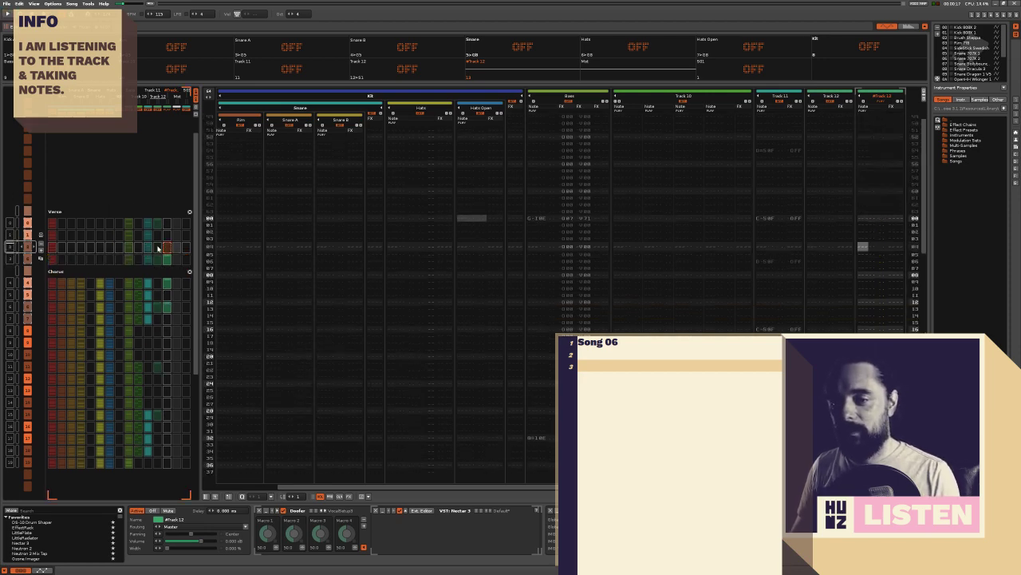
pyautogui.press('space')
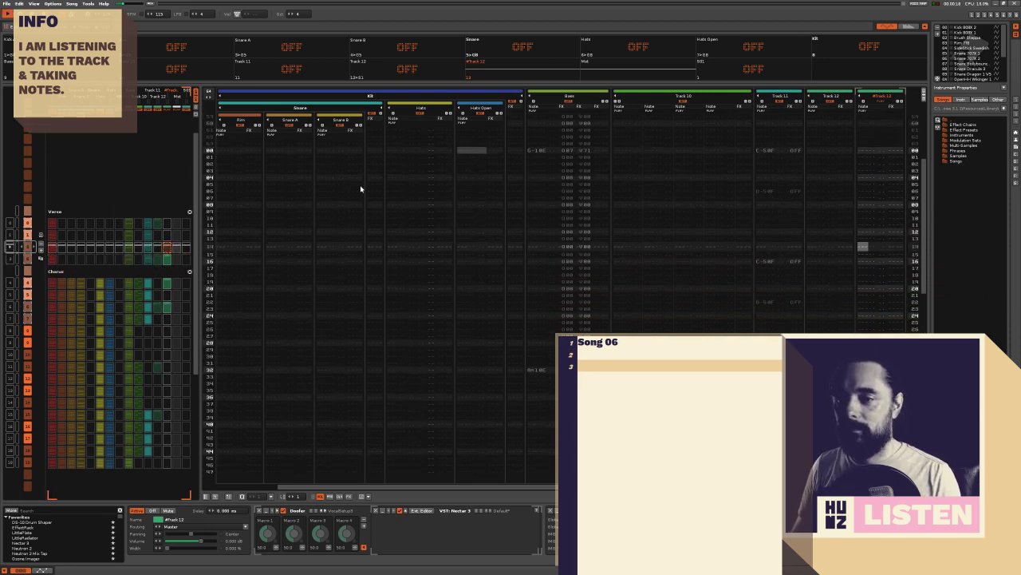
pyautogui.click(166, 262)
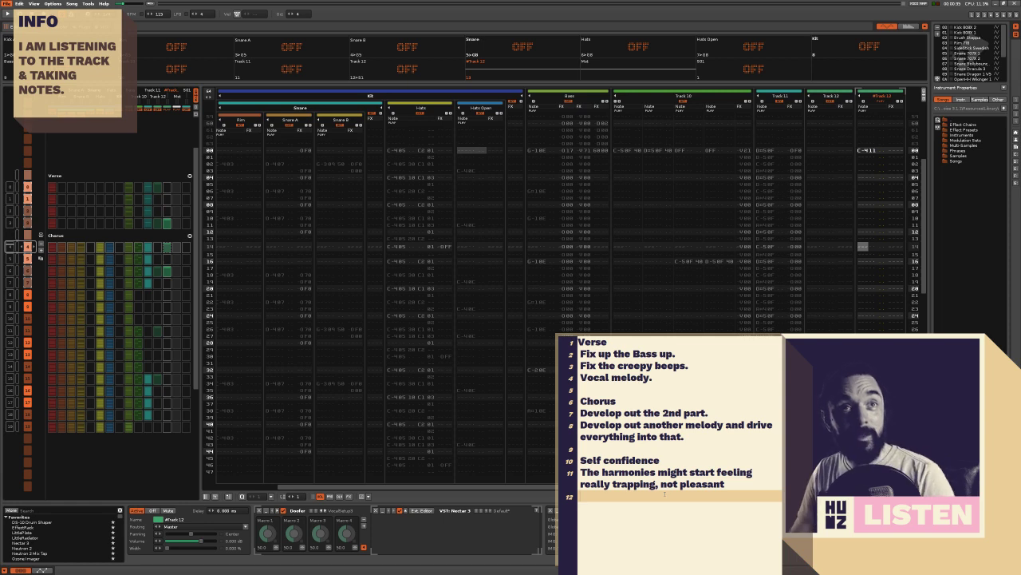
# Review the Chorus note about developing out another melody and driving everything into it
pyautogui.click(687, 437)
pyautogui.moveTo(687, 437); pyautogui.dragTo(581, 426)
pyautogui.click(687, 436)
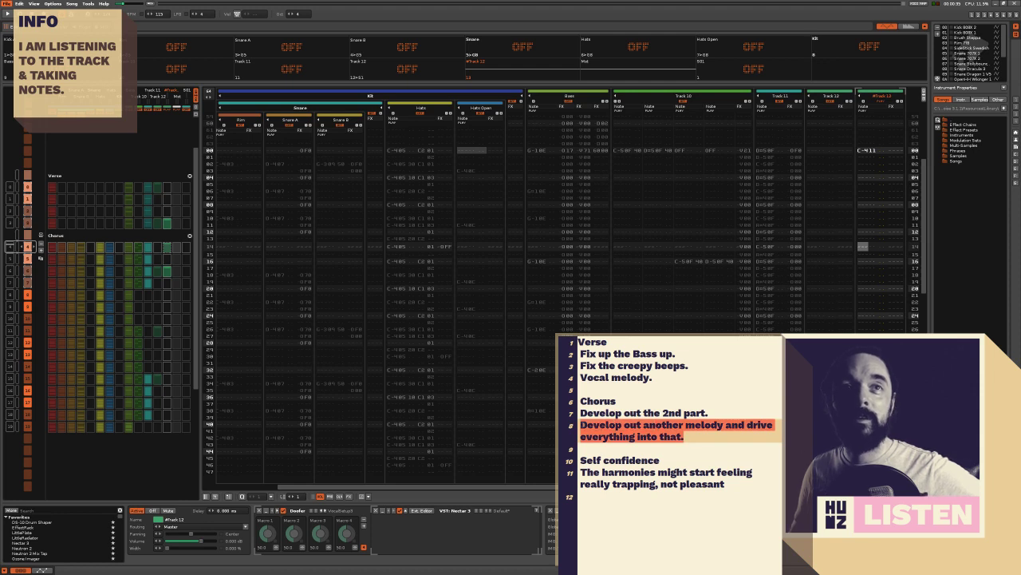
pyautogui.click(633, 444)
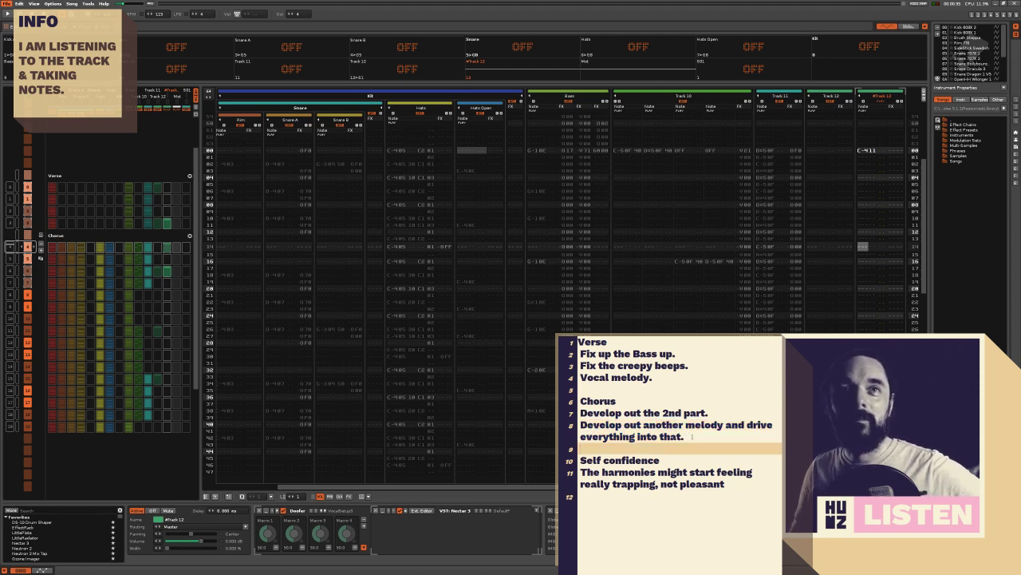
pyautogui.moveTo(692, 437); pyautogui.dragTo(580, 425)
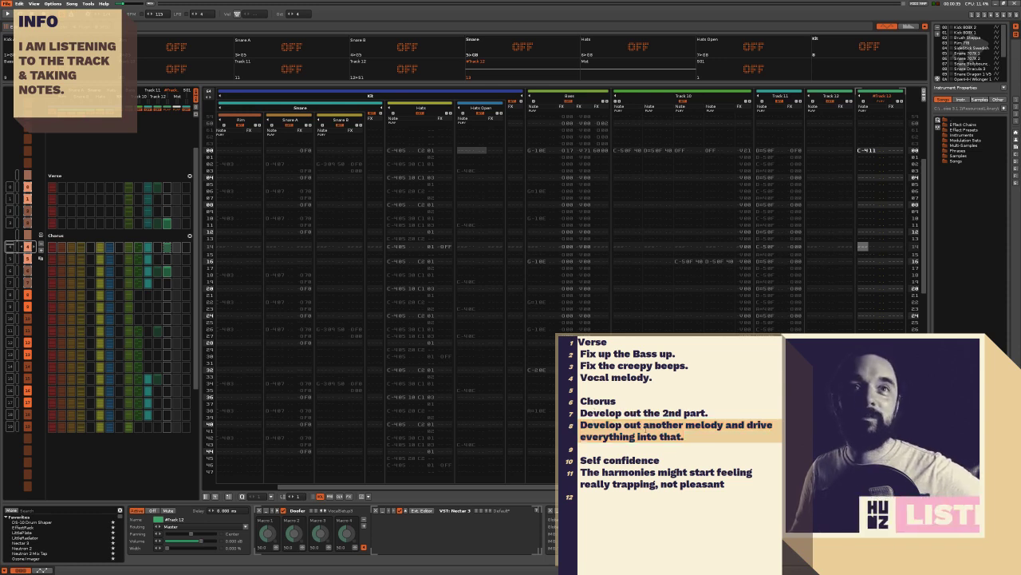
pyautogui.click(642, 431)
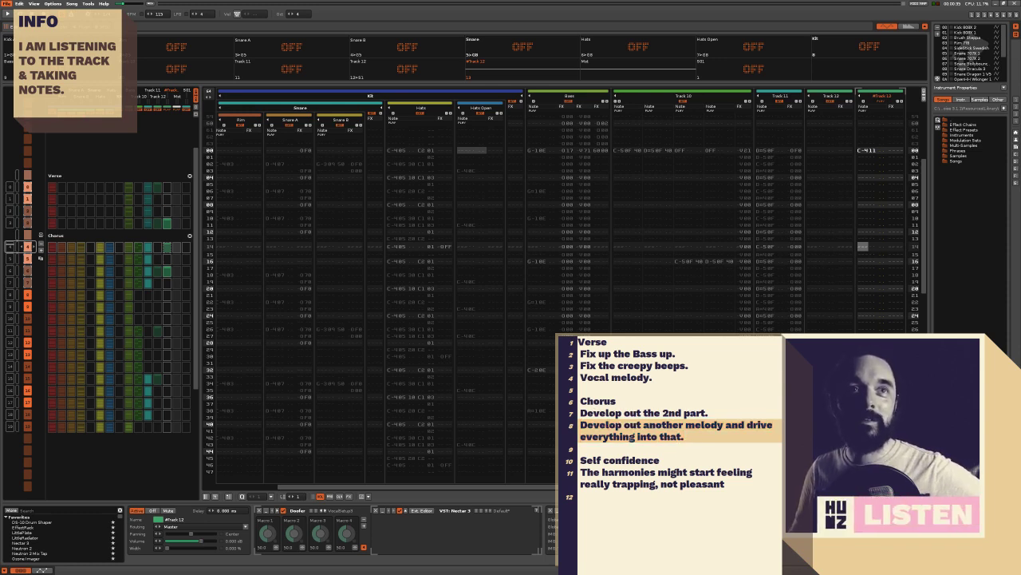
# Review the "Self confidence" heading and its note about the harmonies
pyautogui.click(642, 460)
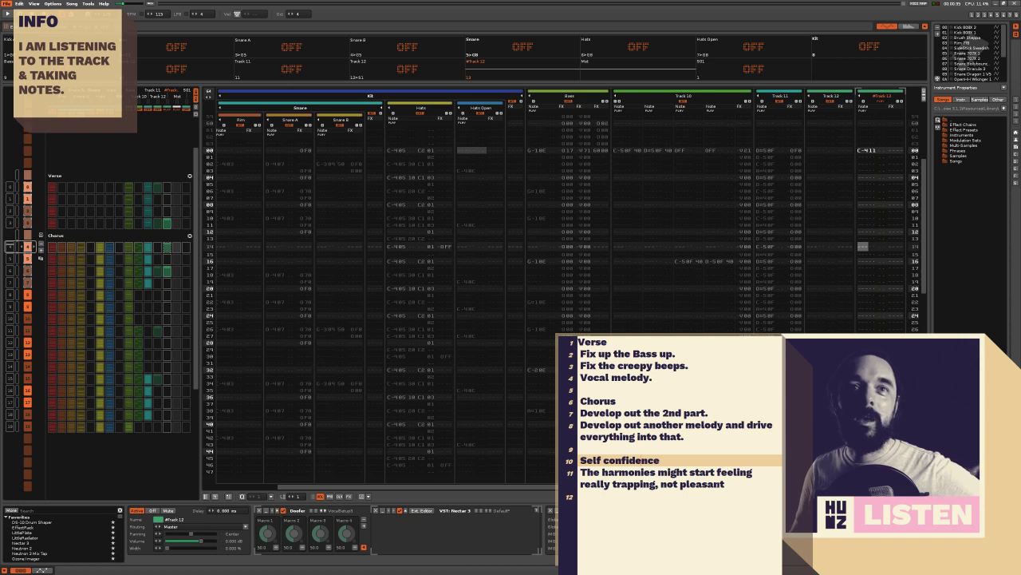
pyautogui.moveTo(743, 483); pyautogui.dragTo(614, 484)
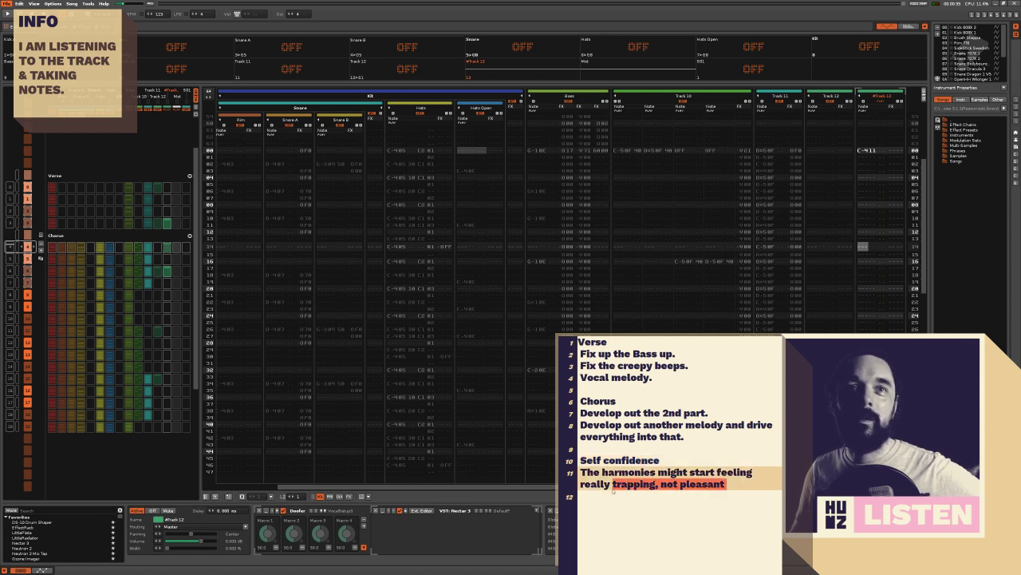
pyautogui.click(716, 492)
pyautogui.moveTo(726, 484); pyautogui.dragTo(582, 471)
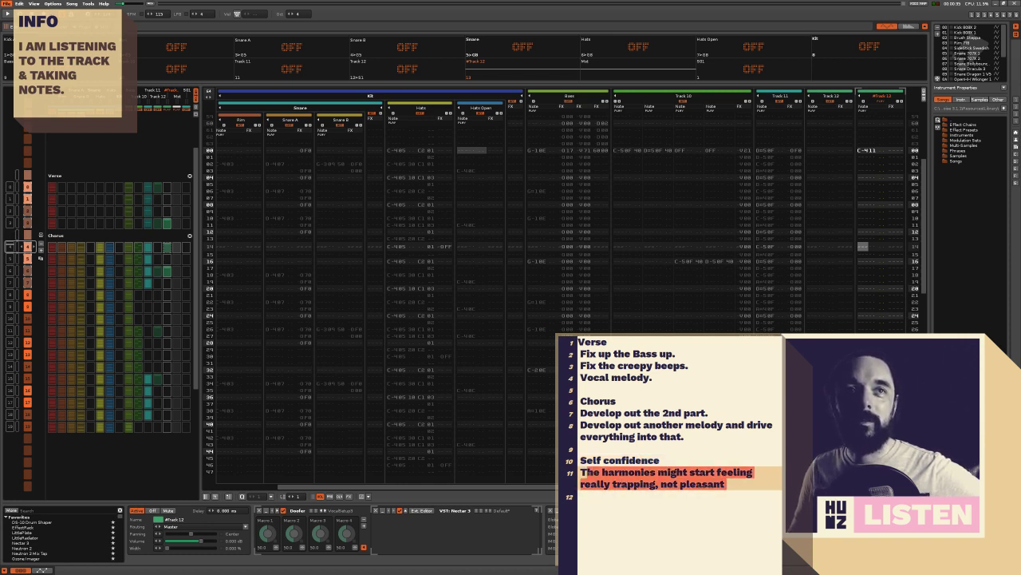
pyautogui.click(612, 457)
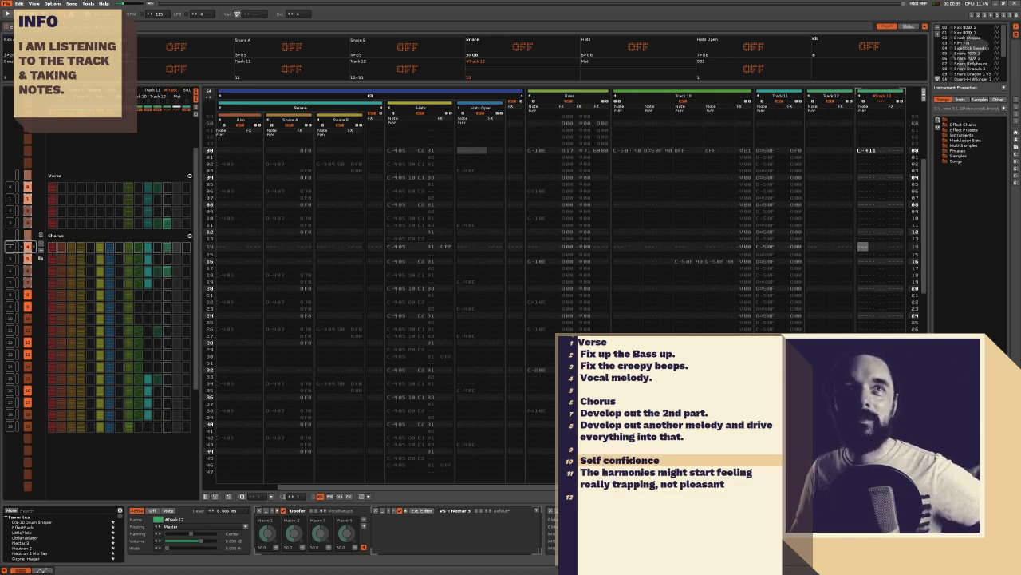
# Review the lyrics note from "Hear it all you know." down to "Here I am."
pyautogui.hotkey('ctrl', 'Tab')
pyautogui.click(632, 352)
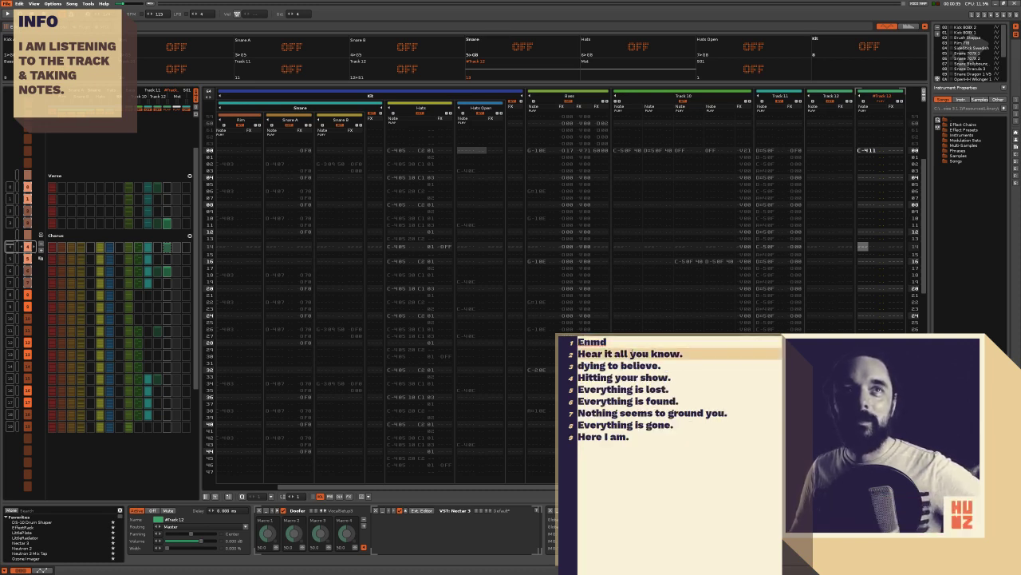
pyautogui.moveTo(636, 437); pyautogui.dragTo(577, 355)
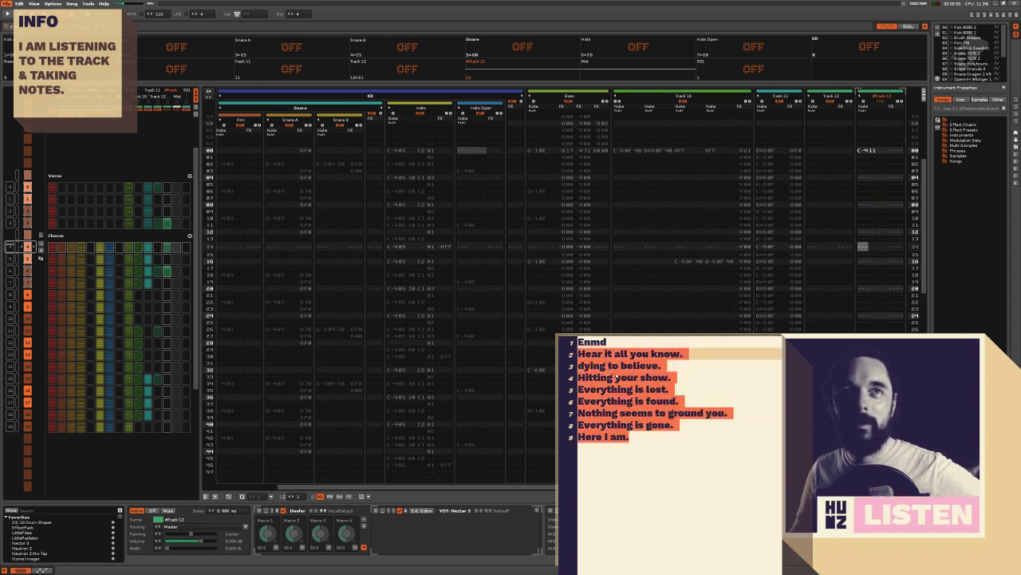
pyautogui.click(638, 436)
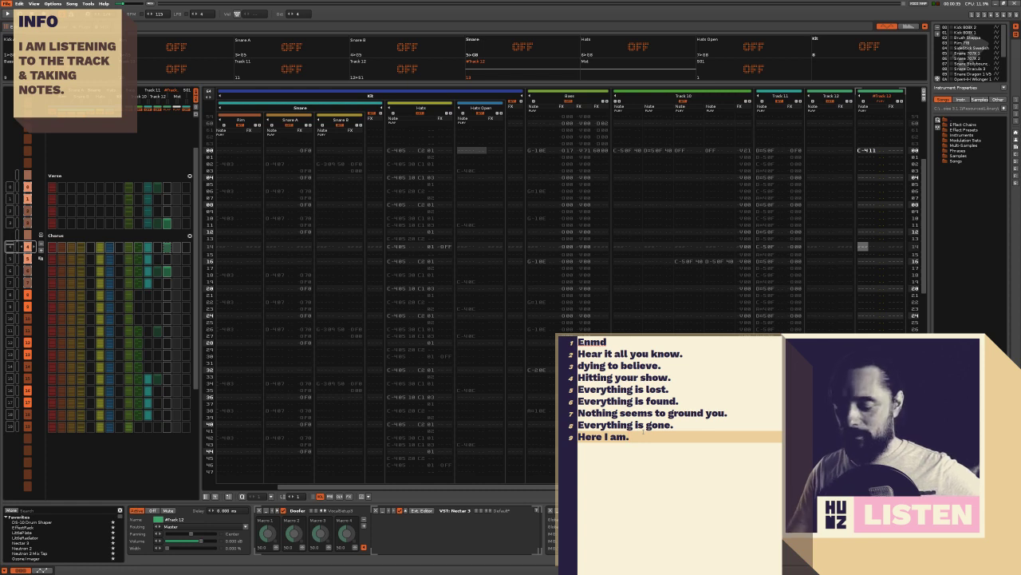
pyautogui.press('Return')
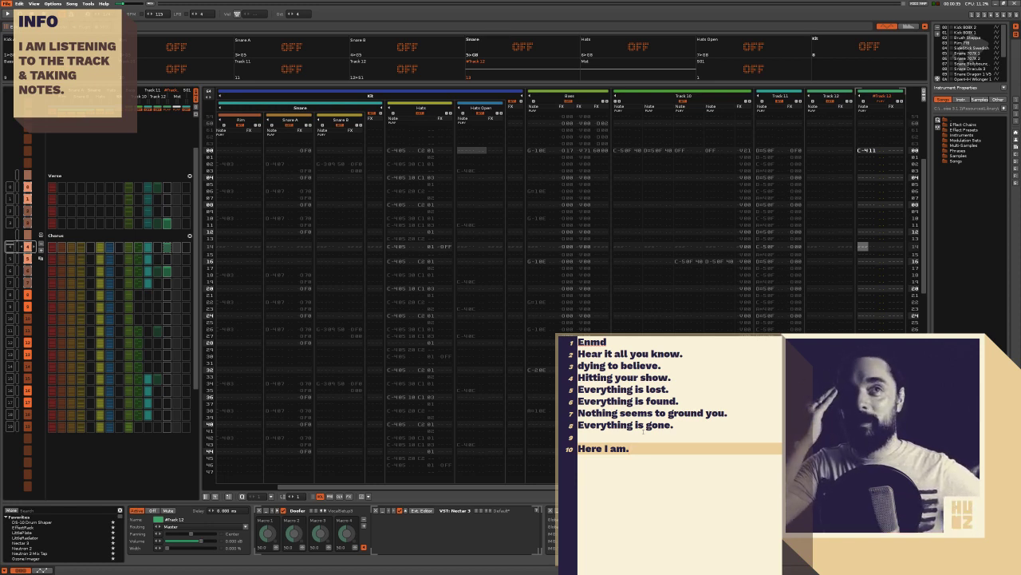
pyautogui.press('BackSpace')
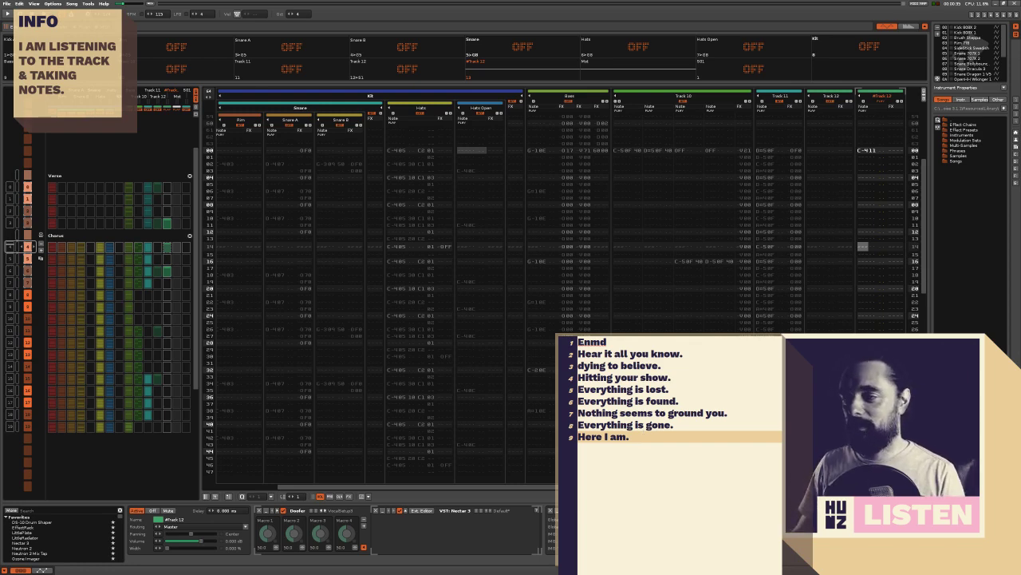
# Unmute all tracks by ending the solo and return to the song notes' line about the harmonies
pyautogui.rightClick(655, 77)
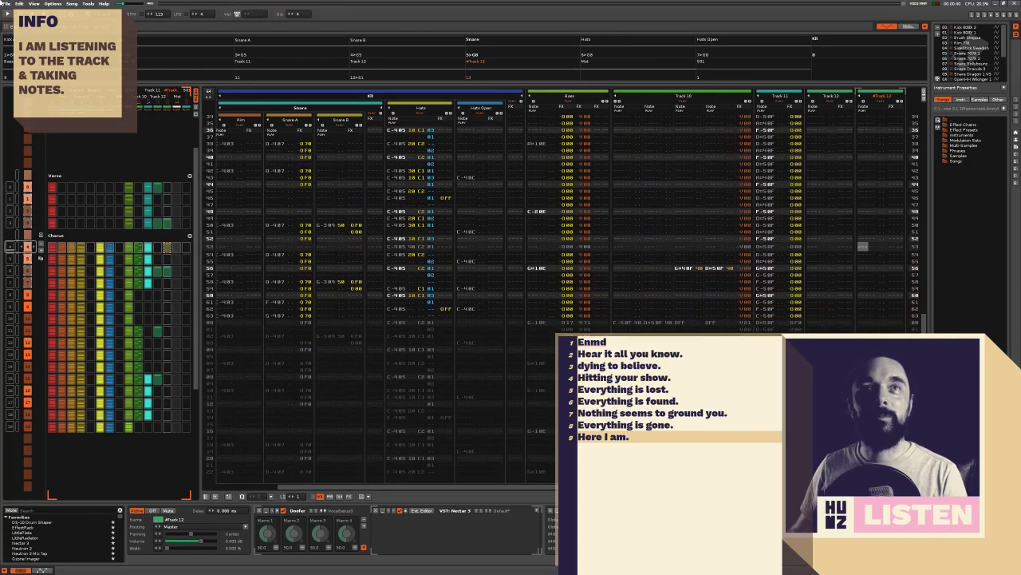
pyautogui.hotkey('ctrl', 'Tab')
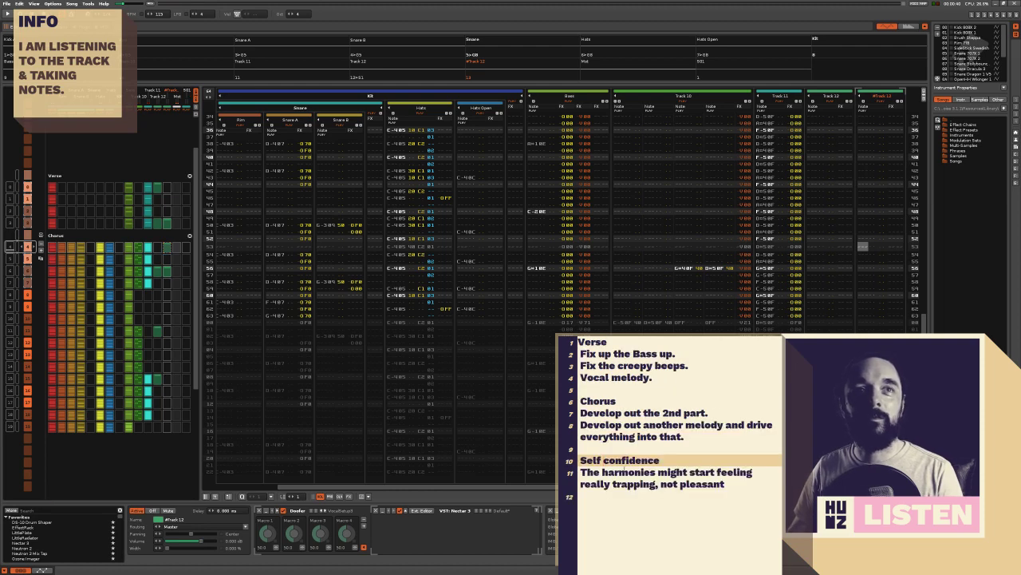
pyautogui.click(745, 477)
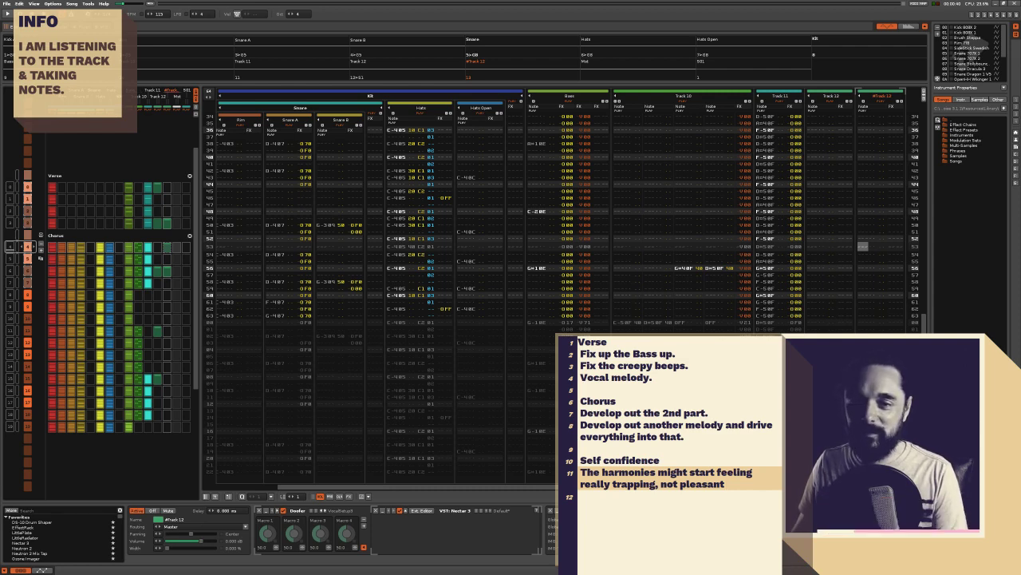
# Loop the opening Chorus patterns for playback and silence the backing tracks again
pyautogui.moveTo(18, 248); pyautogui.dragTo(17, 278)
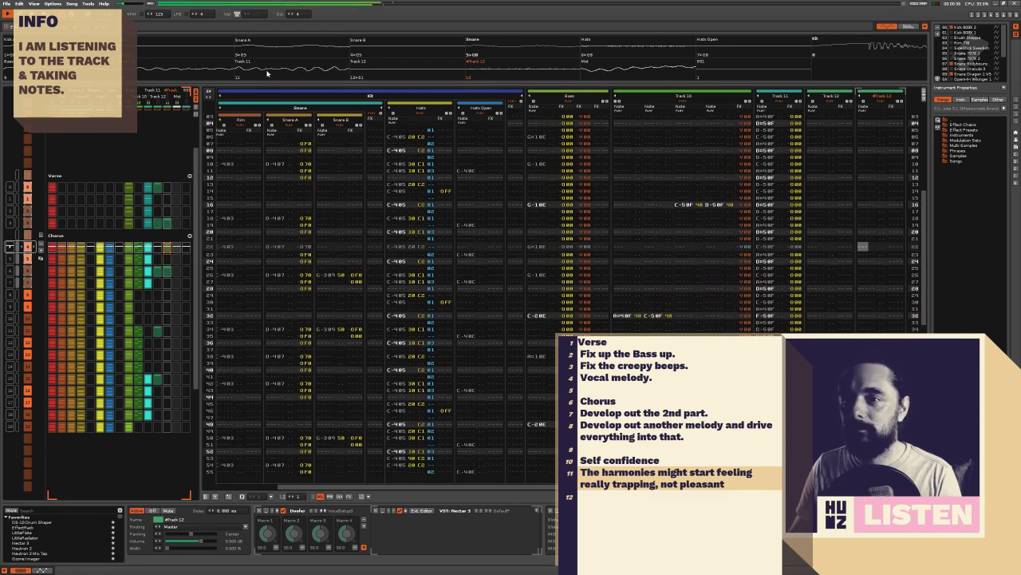
pyautogui.rightClick(269, 71)
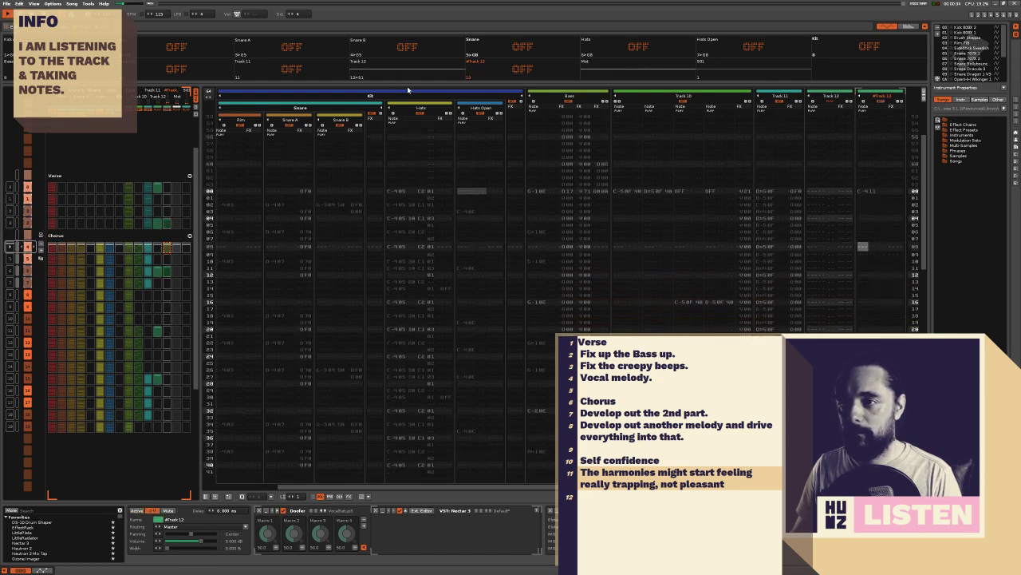
# Add a new track after #Track 12 and insert the VocalSynth 2 effect on it
pyautogui.press('Tab')
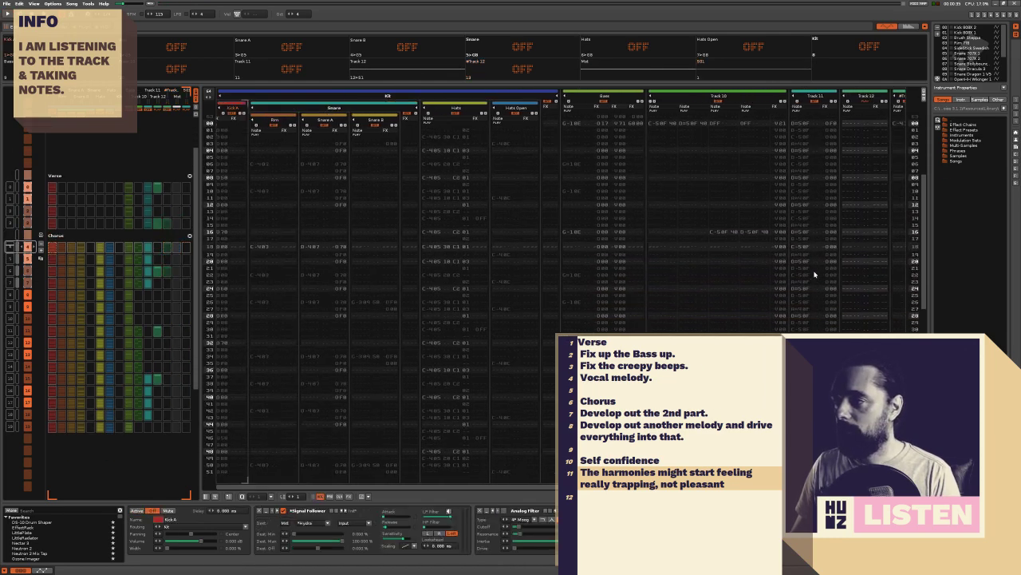
pyautogui.press('Tab')
pyautogui.hotkey('shift', 'Tab')
pyautogui.hotkey('shift', 'Tab')
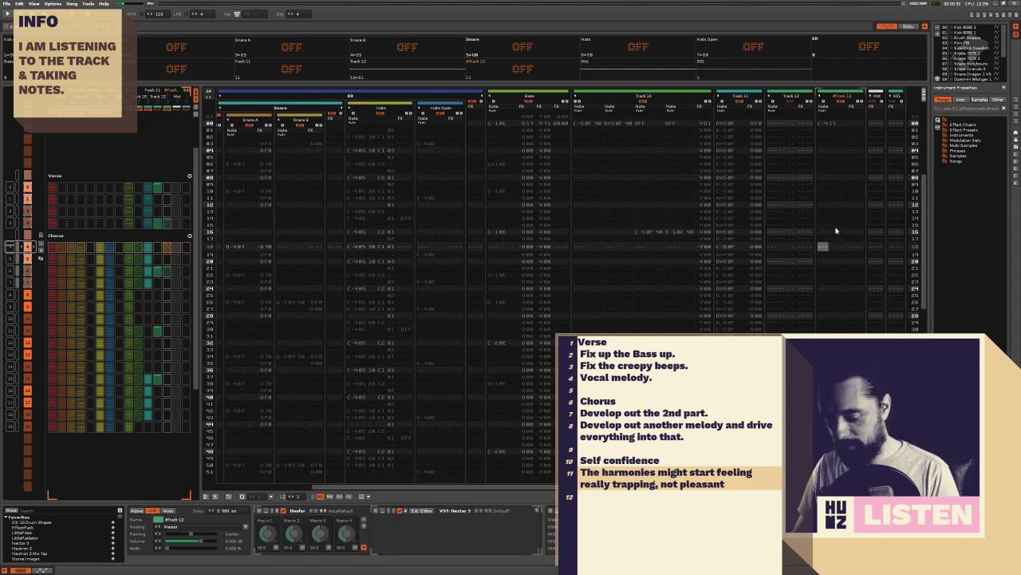
pyautogui.hotkey('ctrl', 't')
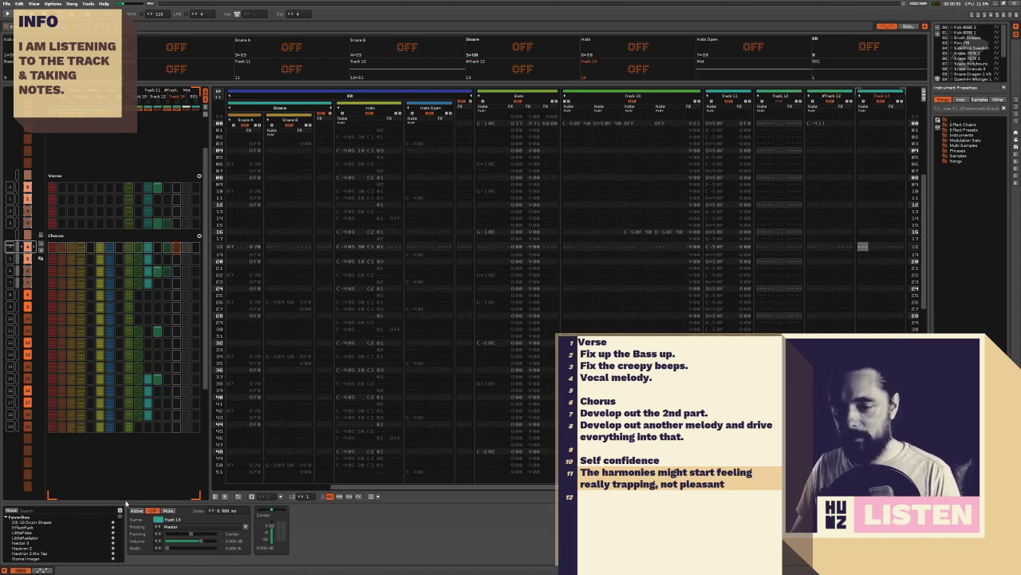
pyautogui.click(70, 509)
pyautogui.write('voc')
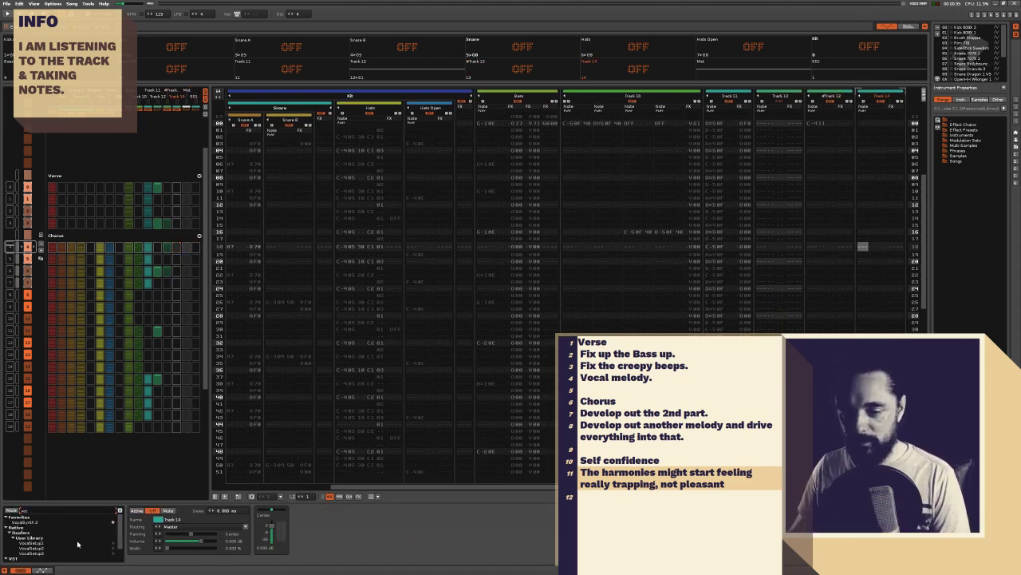
pyautogui.moveTo(37, 525); pyautogui.dragTo(279, 528)
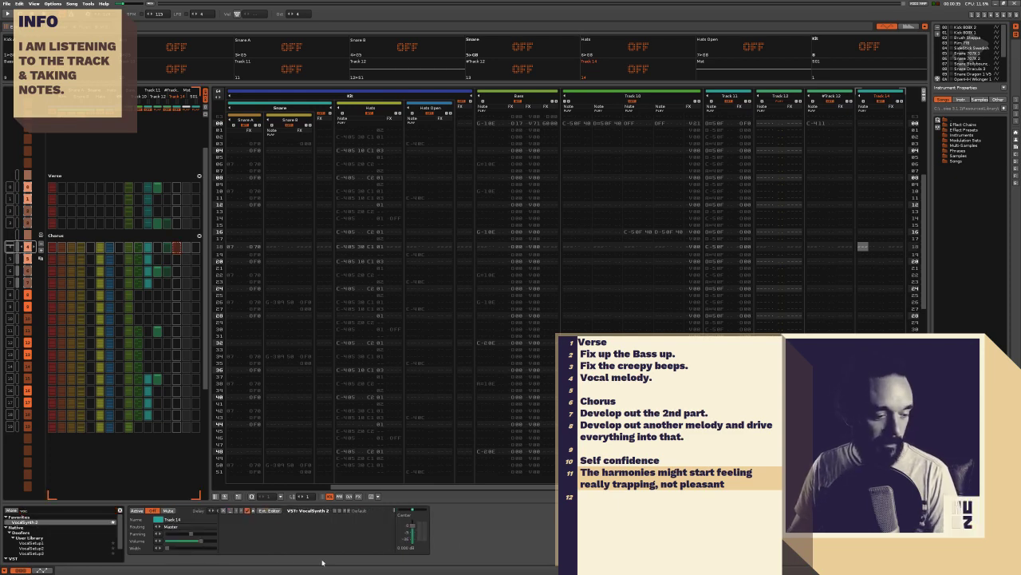
# Play the start of the Chorus briefly and return to #Track 12
pyautogui.press('space')
pyautogui.press('space')
pyautogui.click(533, 71)
pyautogui.press('space')
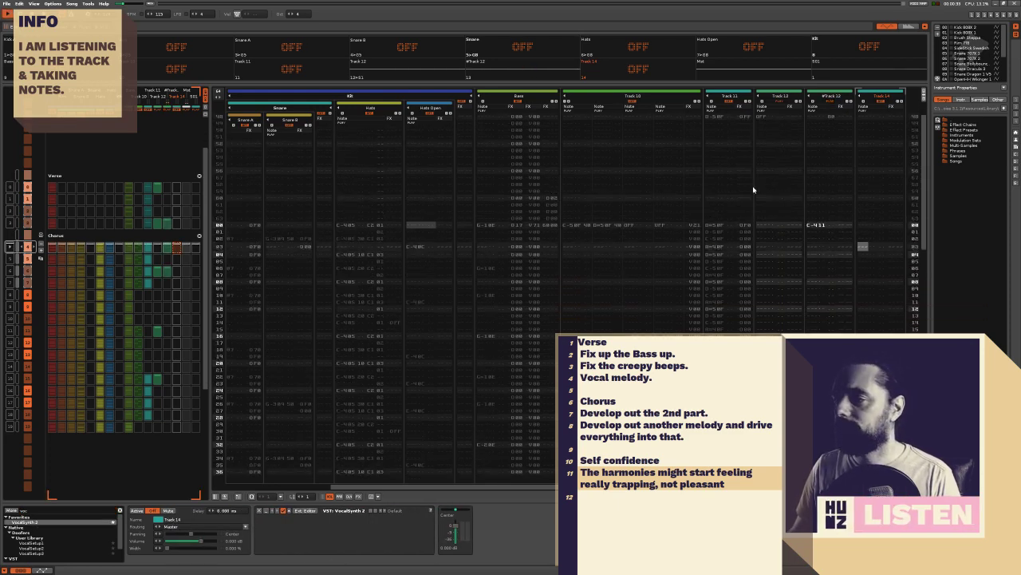
pyautogui.click(842, 199)
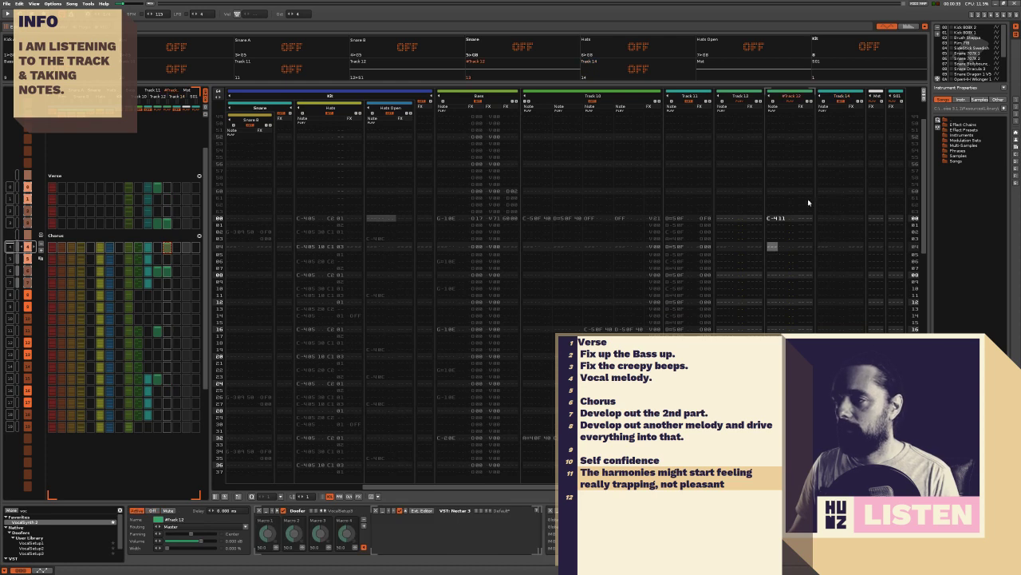
# Rename #Track 12 as "Main Vocal"
pyautogui.hotkey('ctrl', '-')
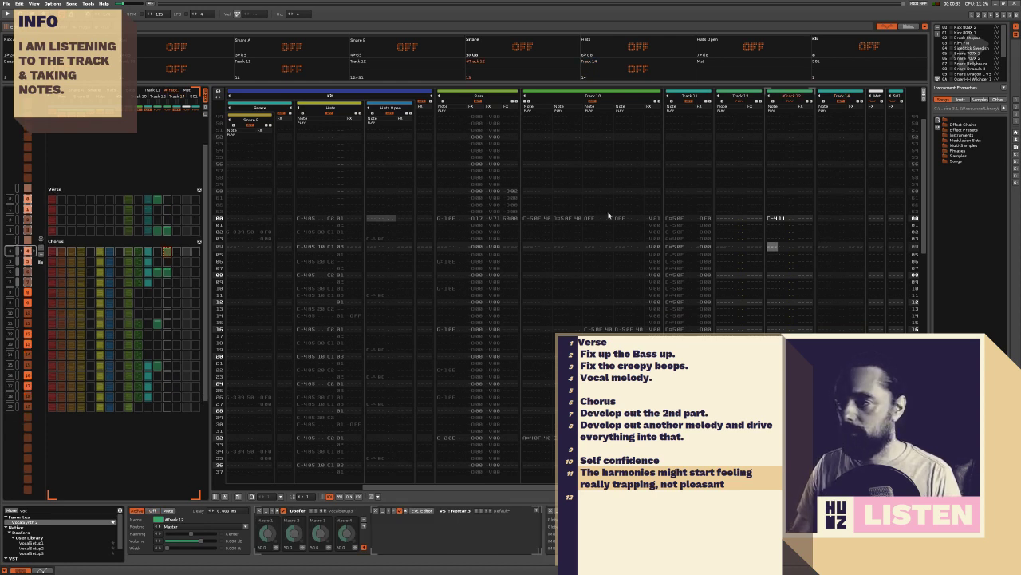
pyautogui.press('Tab')
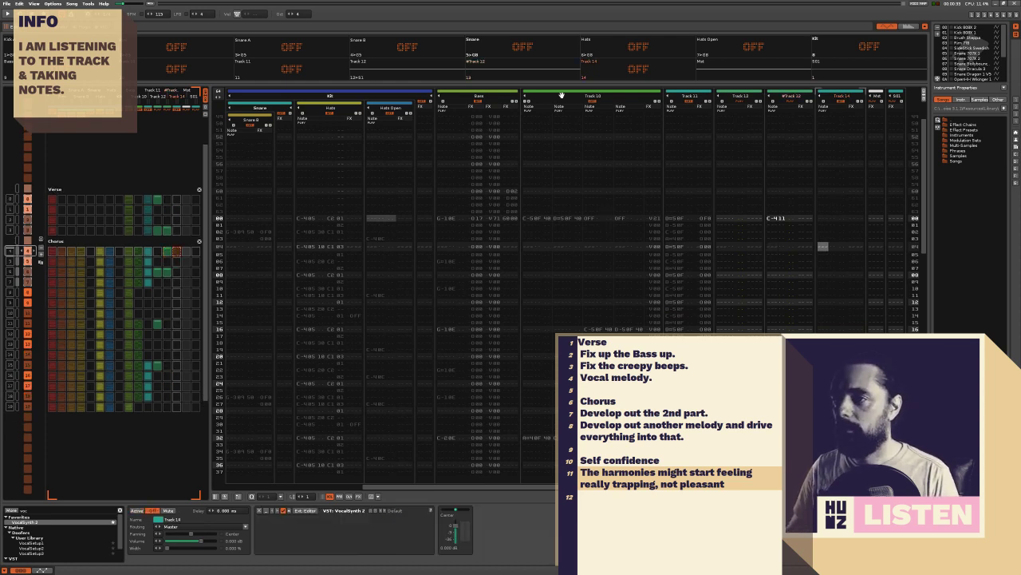
pyautogui.click(794, 95)
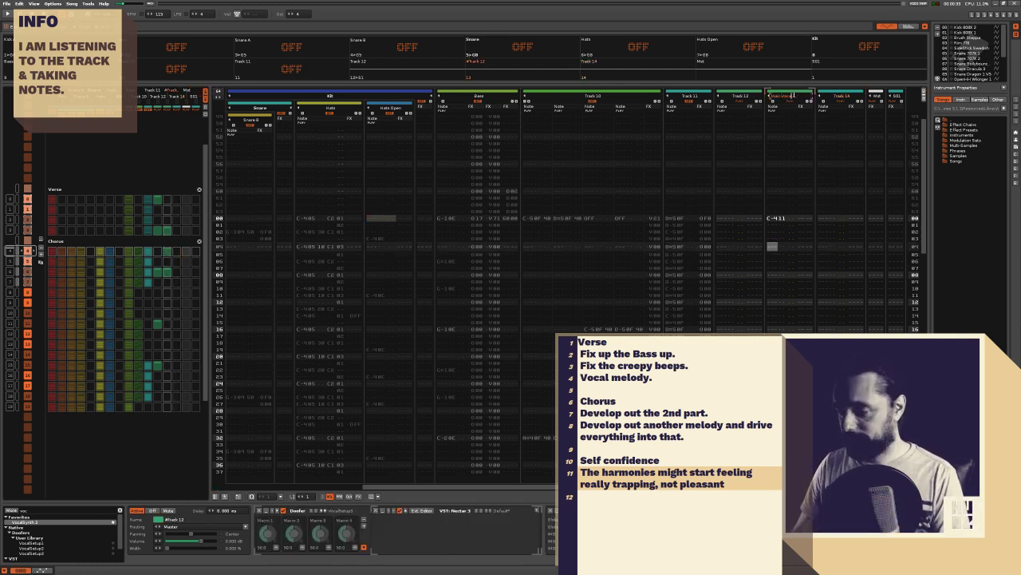
pyautogui.press('Return')
# Rename Track 12, just before the Main Vocal track, as "Back Ground"
pyautogui.hotkey('shift', 'Tab')
pyautogui.moveTo(750, 218); pyautogui.dragTo(758, 216)
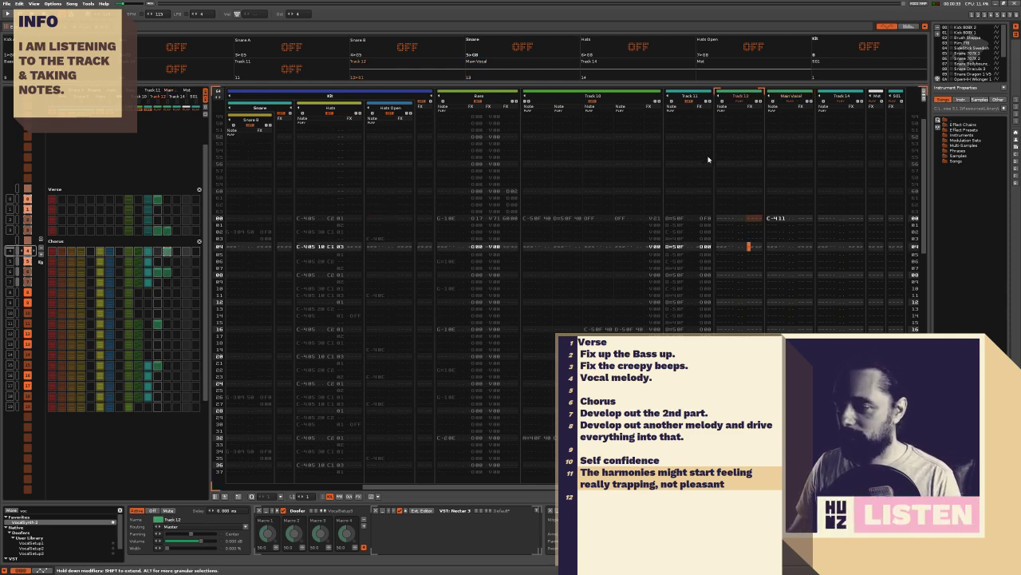
pyautogui.press('space')
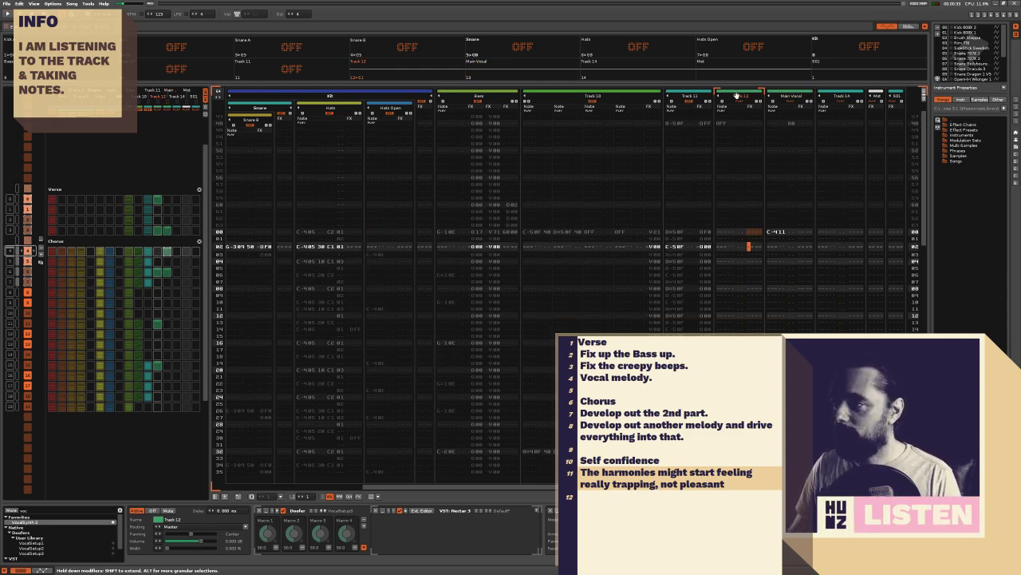
pyautogui.write('Back Ground')
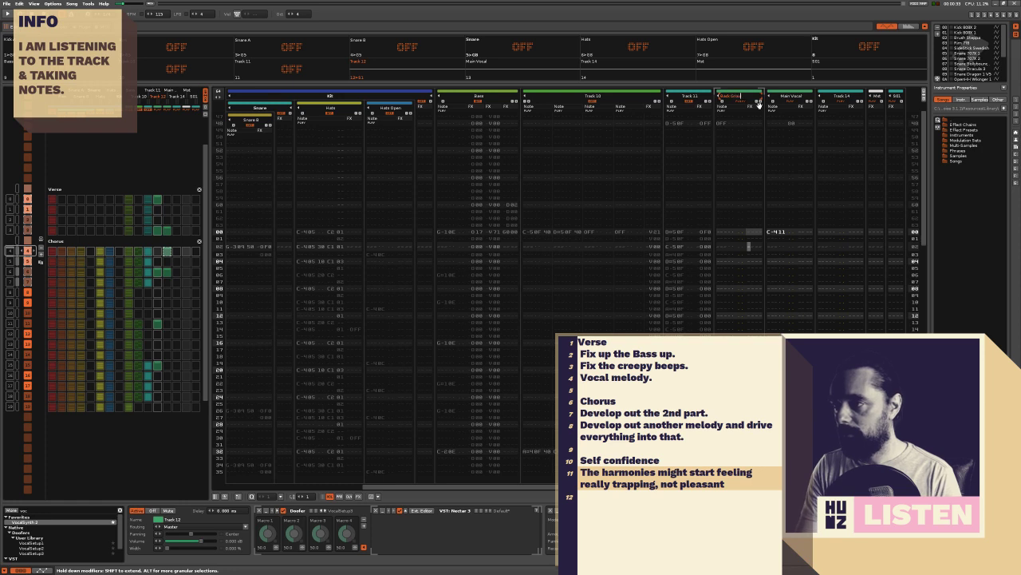
pyautogui.press('Return')
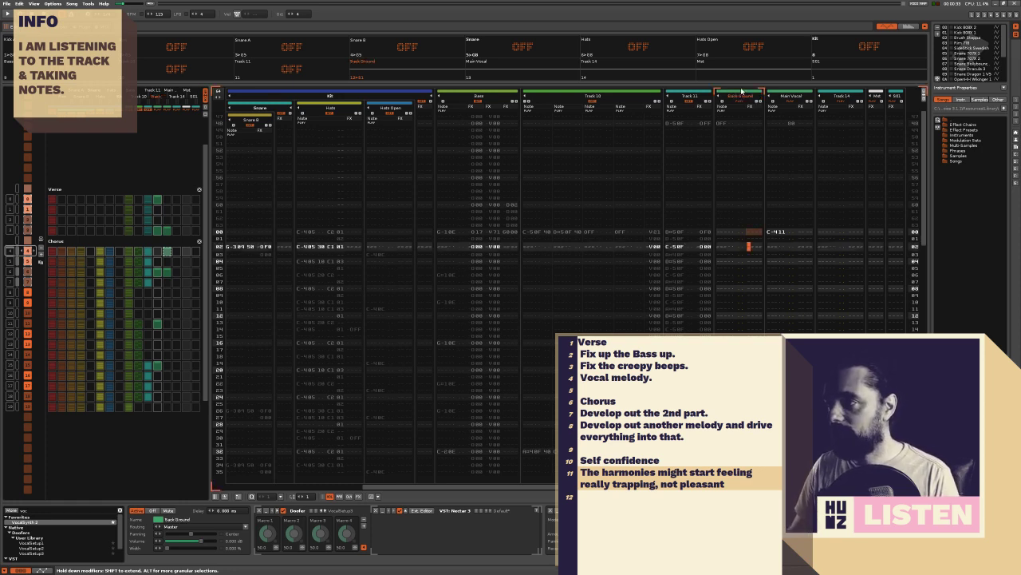
# Change the "Back Ground" track's name to "BG Vocal"
pyautogui.click(741, 96)
pyautogui.press('BackSpace')
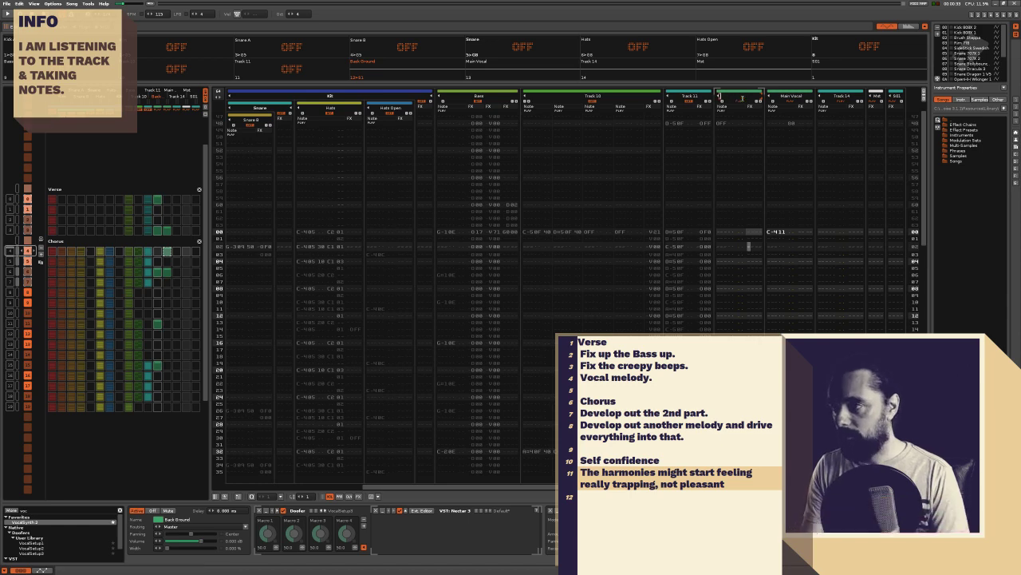
pyautogui.write('BG Vocal')
pyautogui.press('Return')
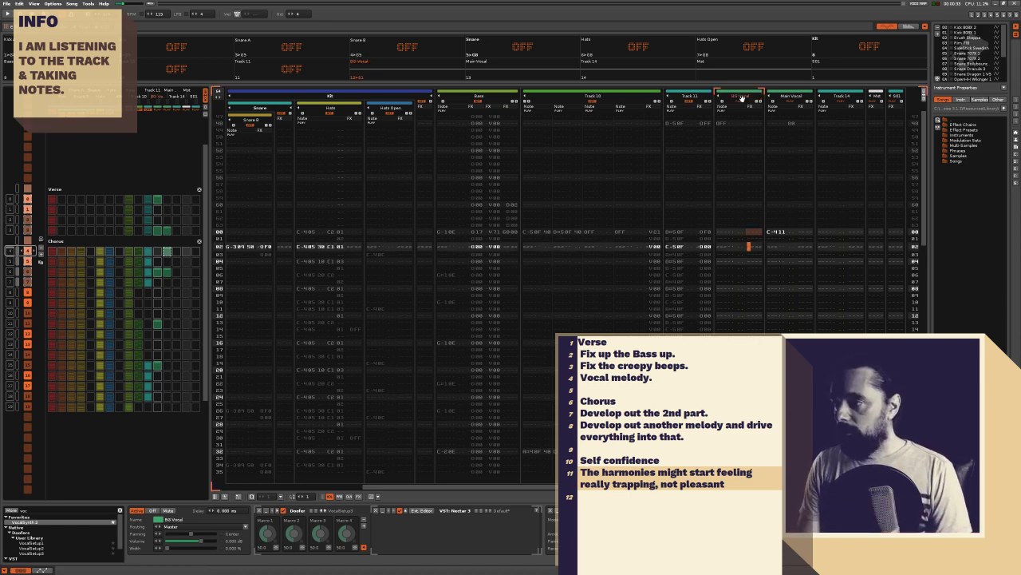
pyautogui.press('Return')
# Enter note C-4 with instrument 11 on row 00 of Track 14 in the first Chorus pattern, matching Main Vocal, and play it
pyautogui.press('Tab')
pyautogui.press('Tab')
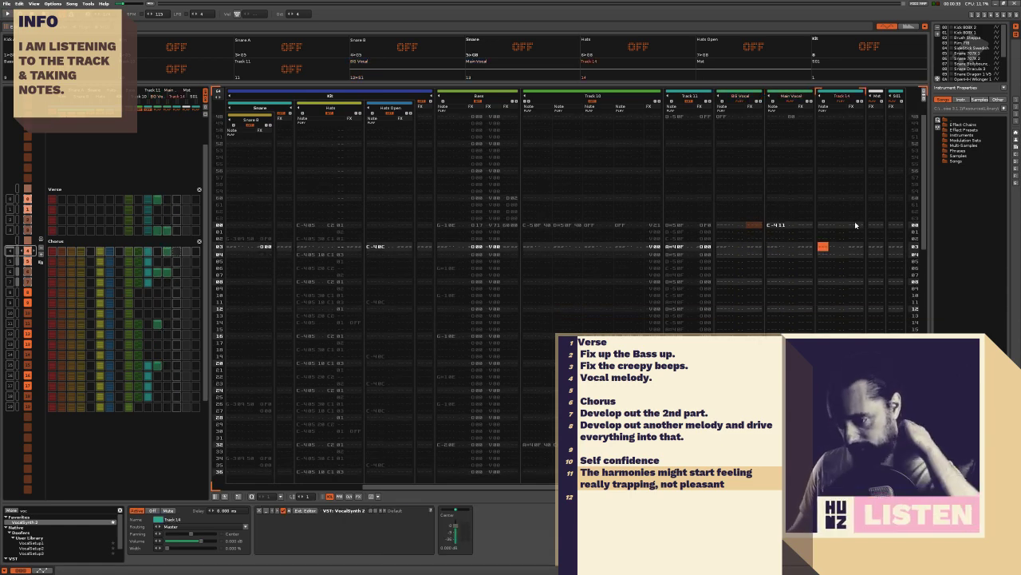
pyautogui.click(780, 228)
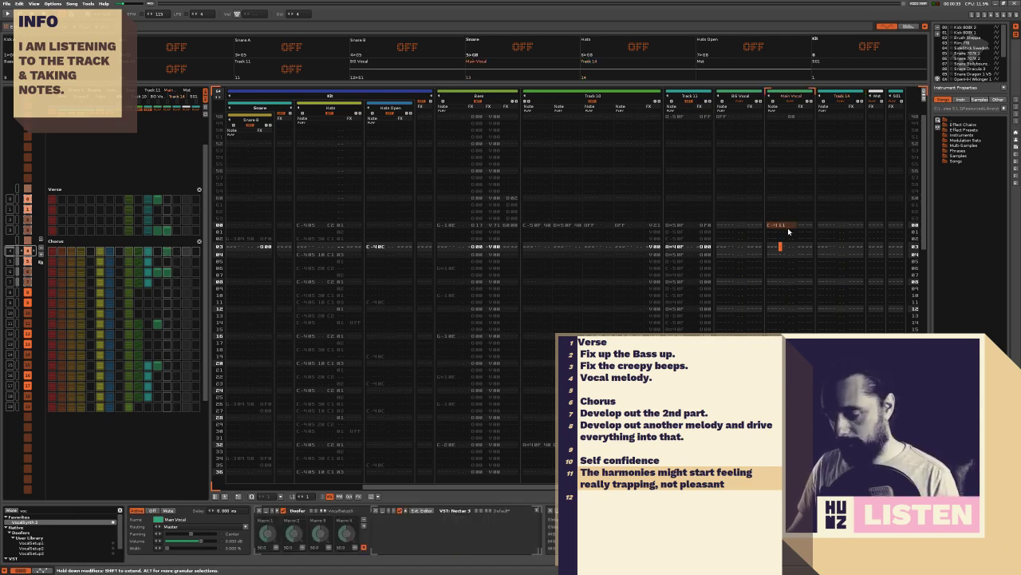
pyautogui.press('Down')
pyautogui.press('Up')
pyautogui.press('Up')
pyautogui.press('Up')
pyautogui.press('Up')
pyautogui.press('Up')
pyautogui.press('Tab')
pyautogui.press('Down')
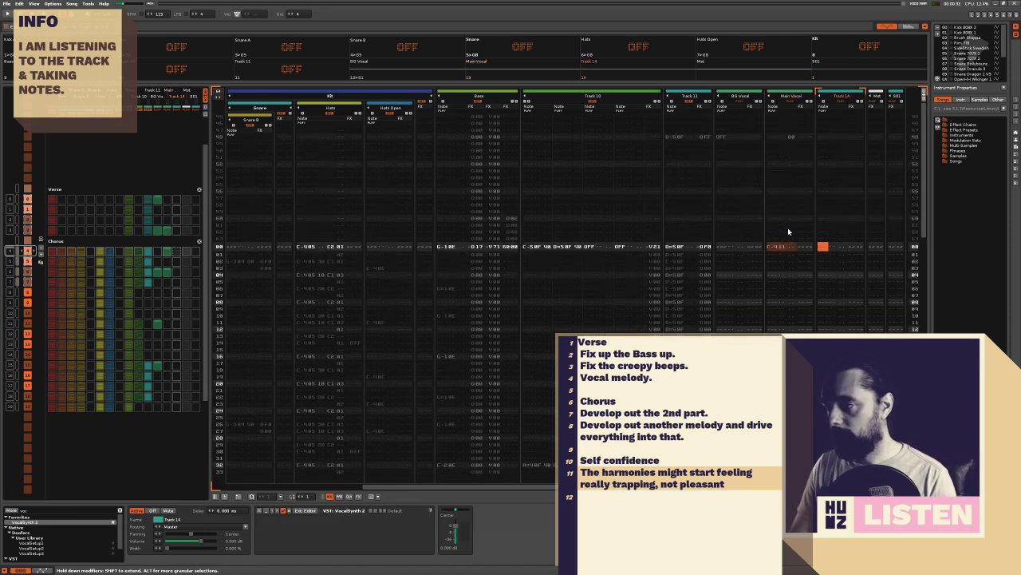
pyautogui.write('C-411')
pyautogui.press('space')
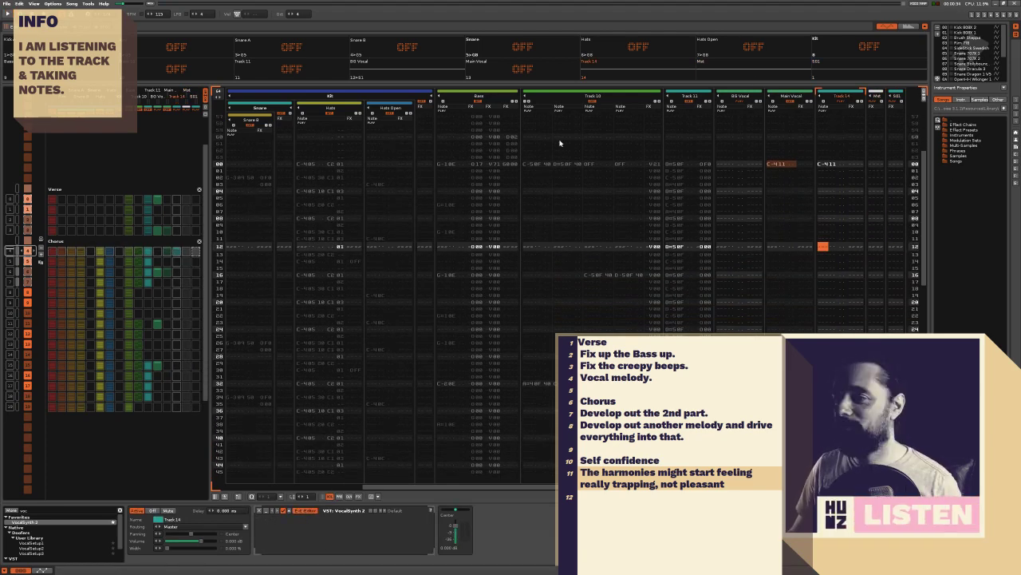
# Set the empty instrument slot after the recorded samples to the VST FX alias of VocalSynth
pyautogui.hotkey('alt', 'Tab')
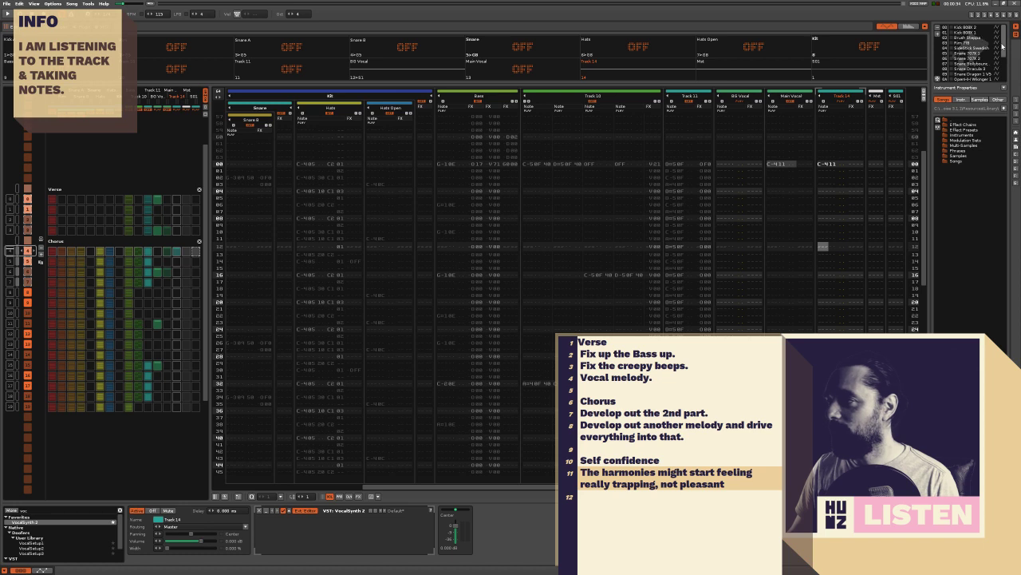
pyautogui.moveTo(1002, 45); pyautogui.dragTo(1003, 80)
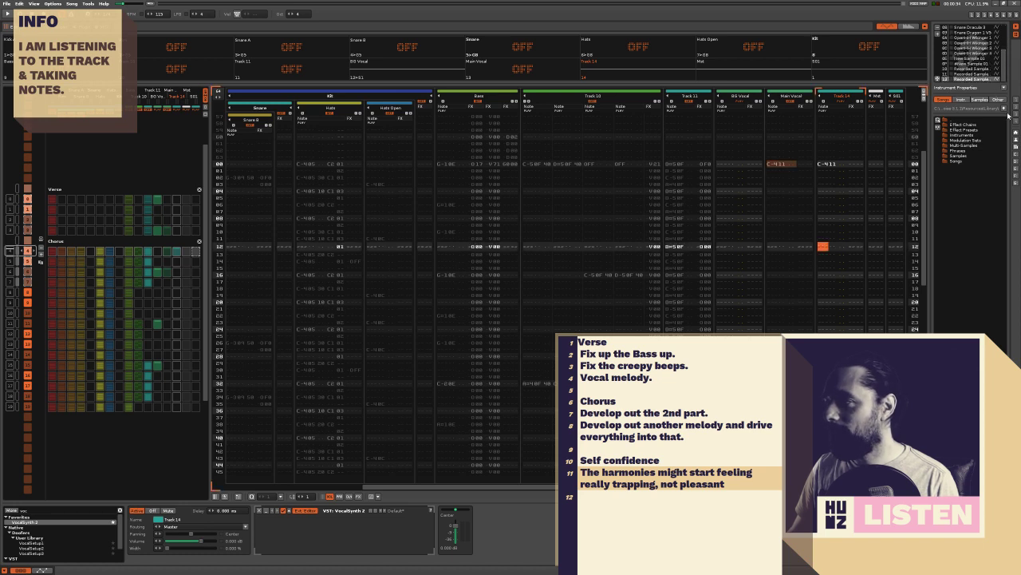
pyautogui.click(938, 33)
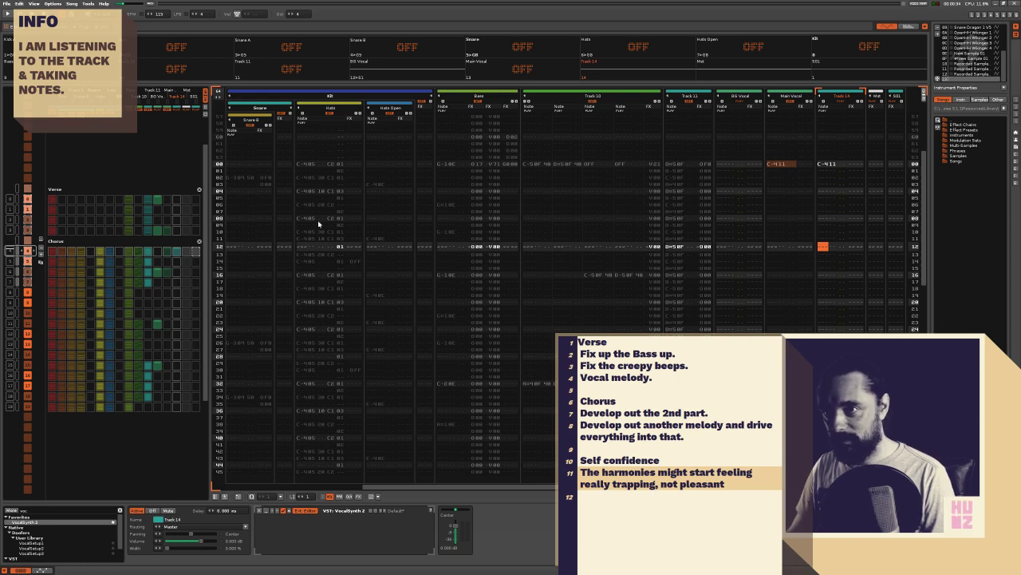
pyautogui.click(66, 26)
pyautogui.click(195, 51)
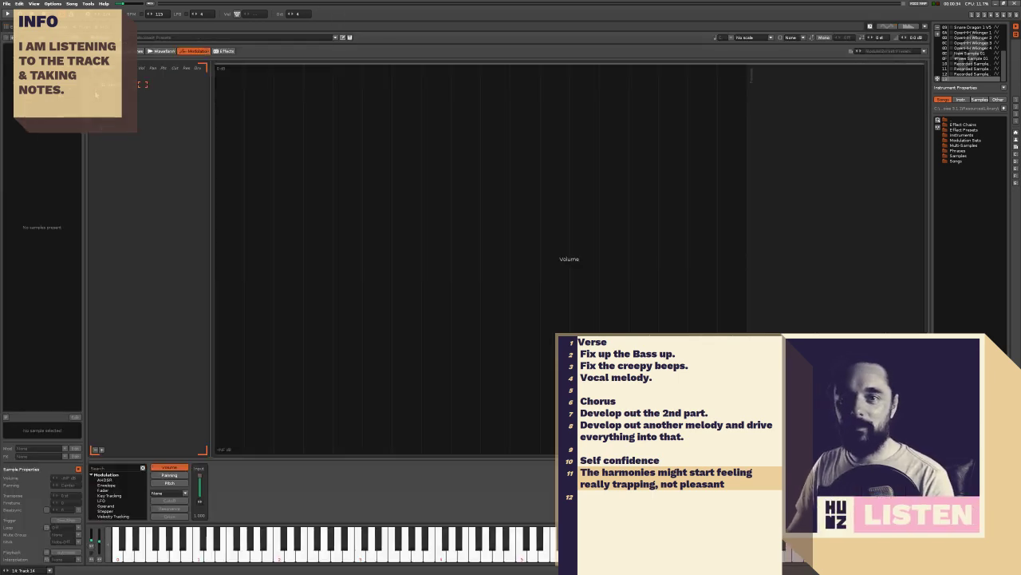
pyautogui.click(161, 51)
pyautogui.click(84, 27)
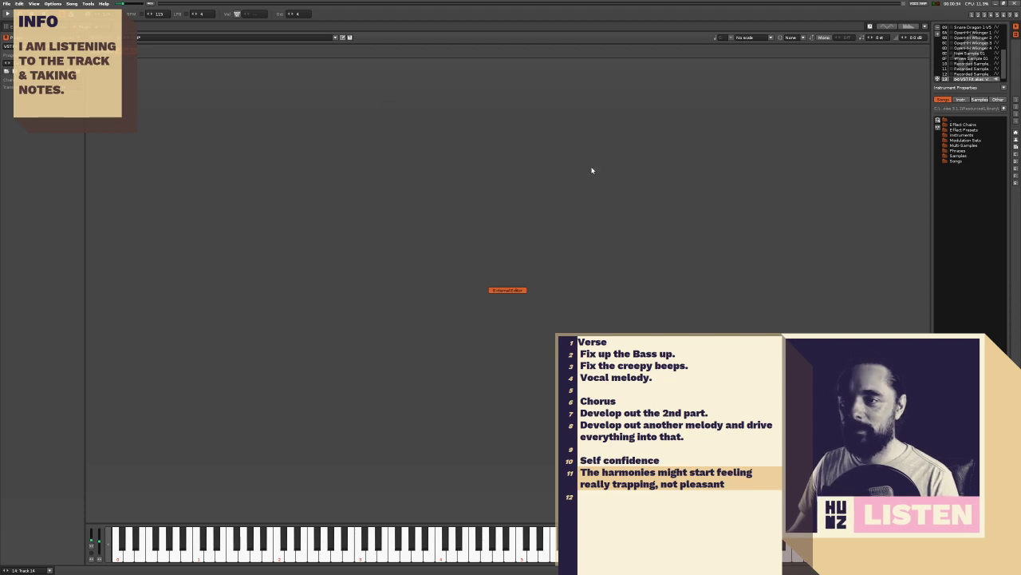
# Return to the pattern view and expand Track 14 to three note columns
pyautogui.press('F1')
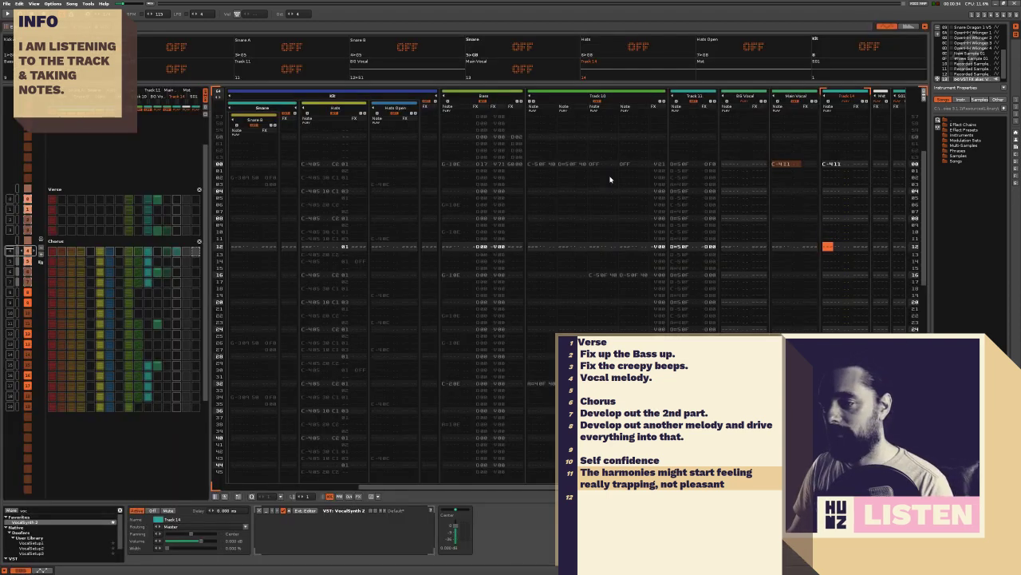
pyautogui.scroll(11, 816, 312)
pyautogui.scroll(-2, 822, 290)
pyautogui.scroll(2, 821, 290)
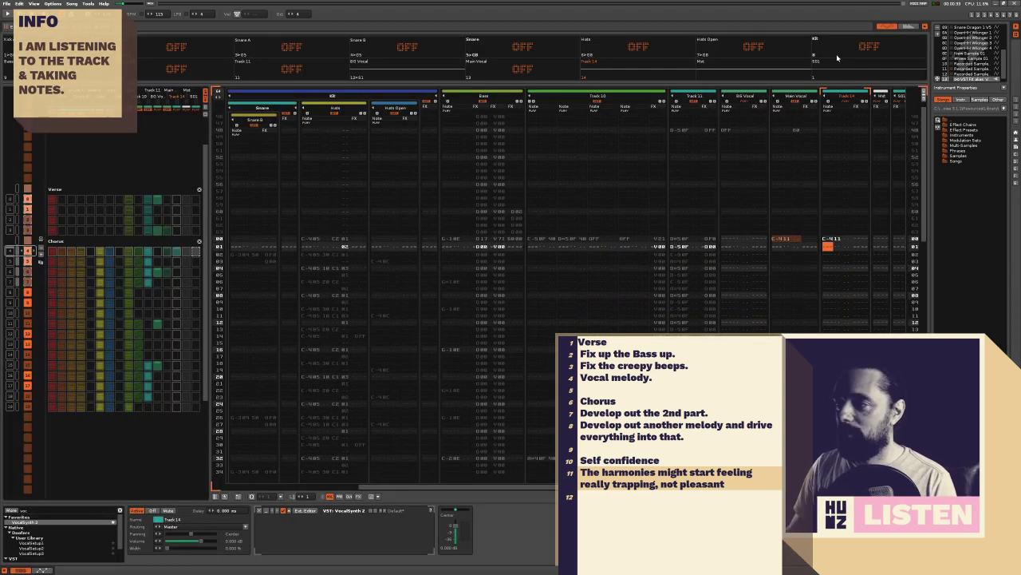
pyautogui.click(828, 103)
pyautogui.click(828, 102)
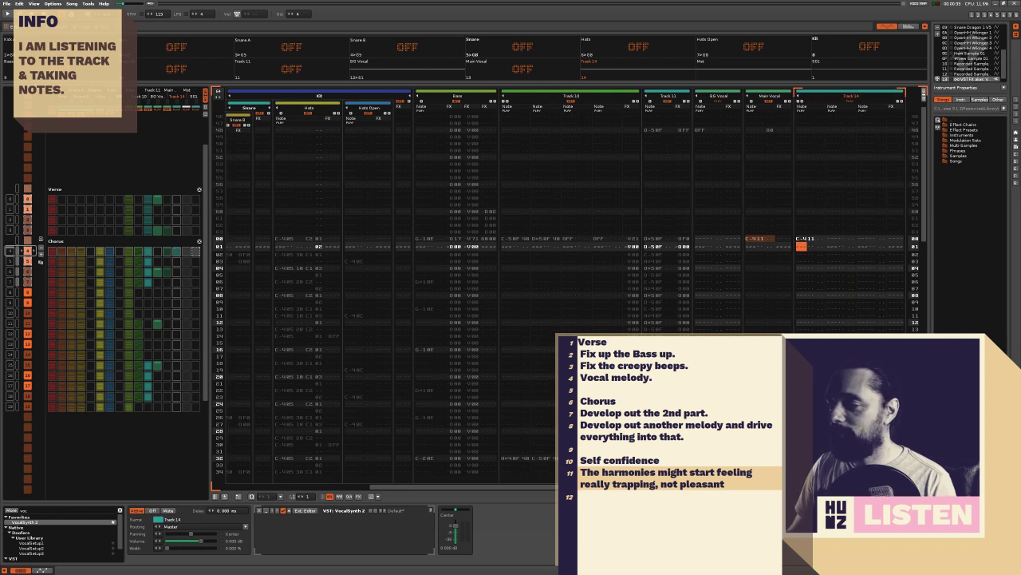
pyautogui.moveTo(790, 486); pyautogui.dragTo(826, 486)
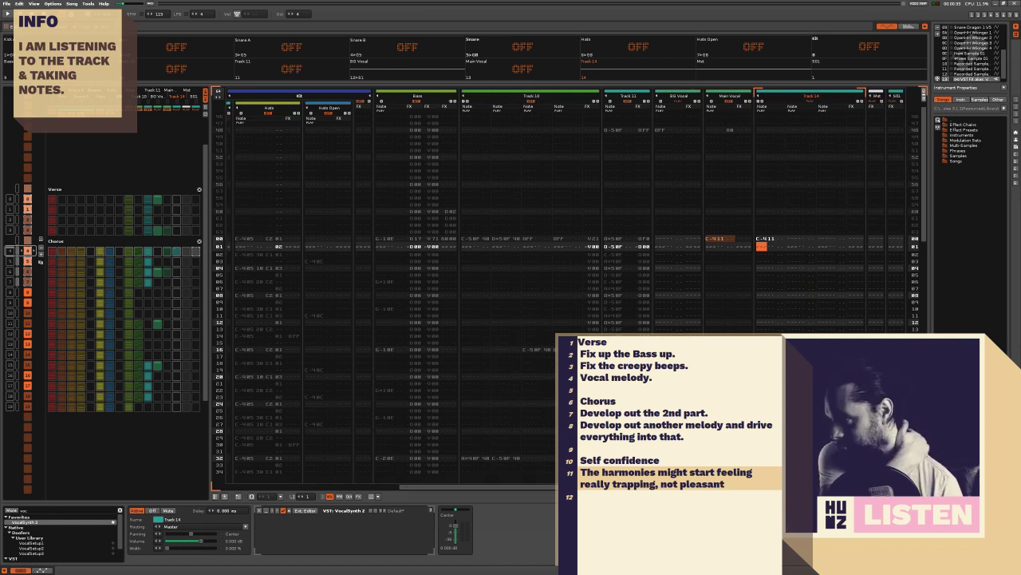
# Open the waveform of the sample behind the row 00 Main Vocal note and play it from just before the first phrase
pyautogui.click(717, 245)
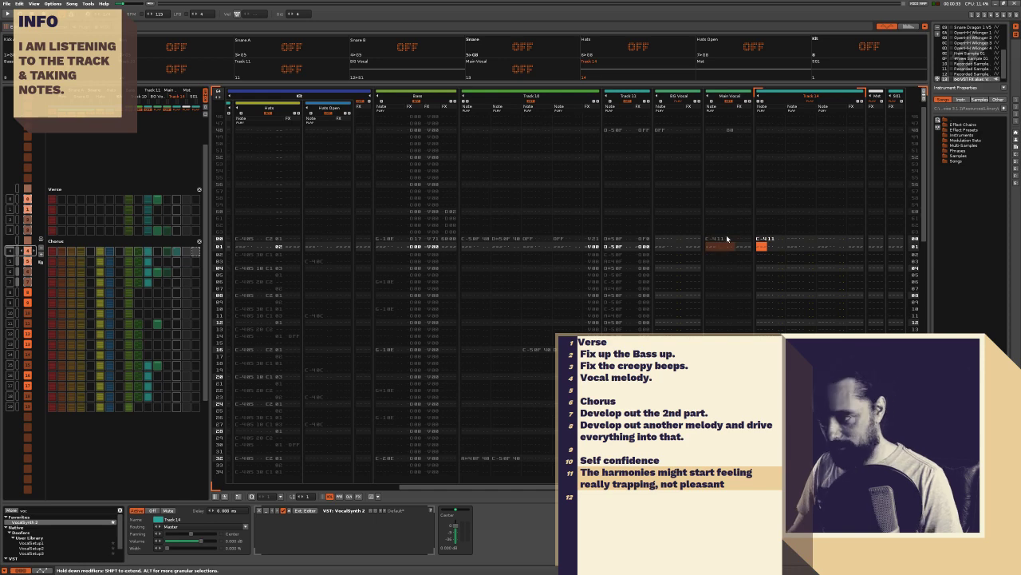
pyautogui.click(727, 239)
pyautogui.press('KP_Enter')
pyautogui.press('F3')
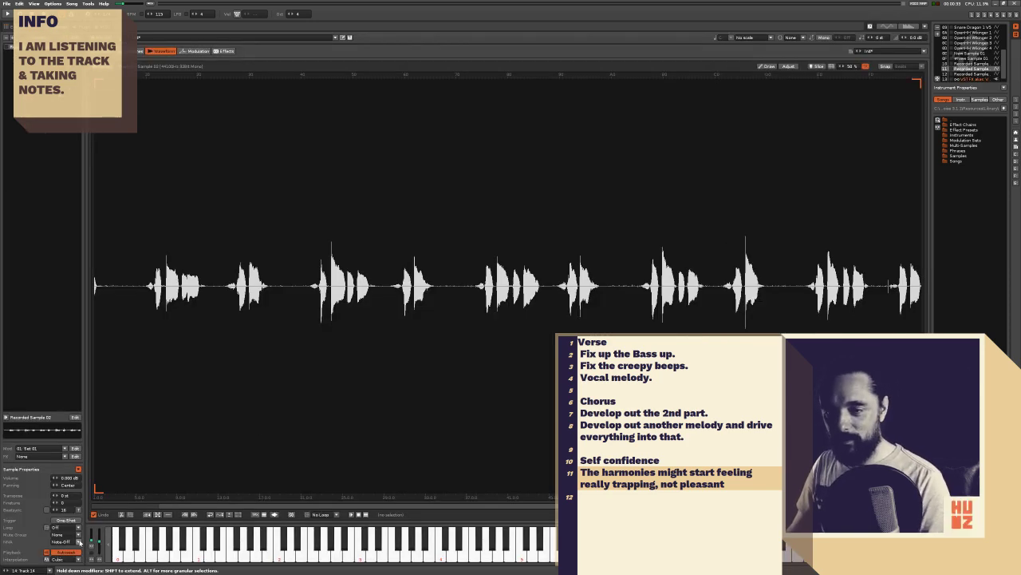
pyautogui.click(148, 285)
pyautogui.press('Return')
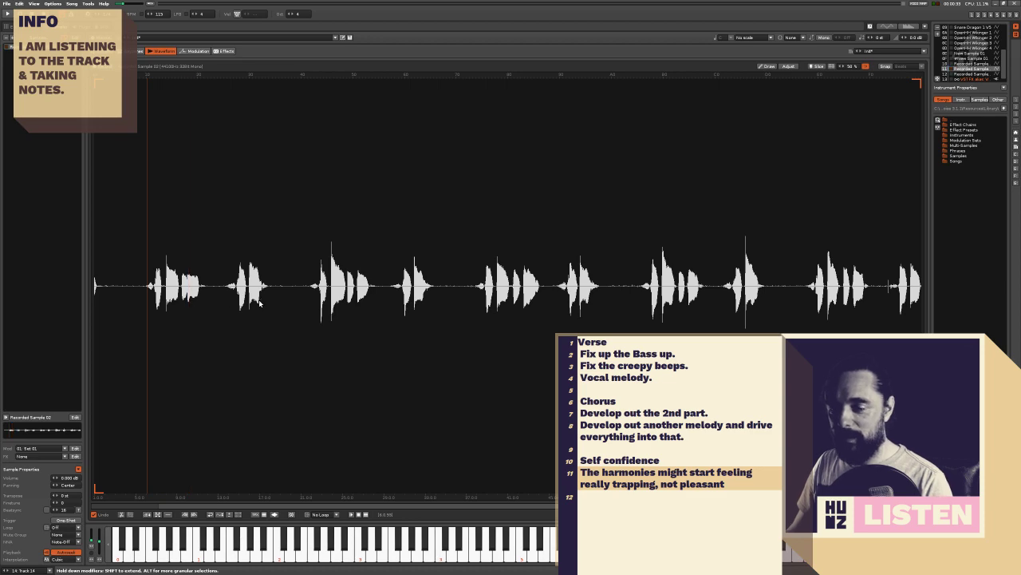
# Play the Chorus in the pattern view and turn on edit mode for entering harmony notes in Track 14
pyautogui.press('F1')
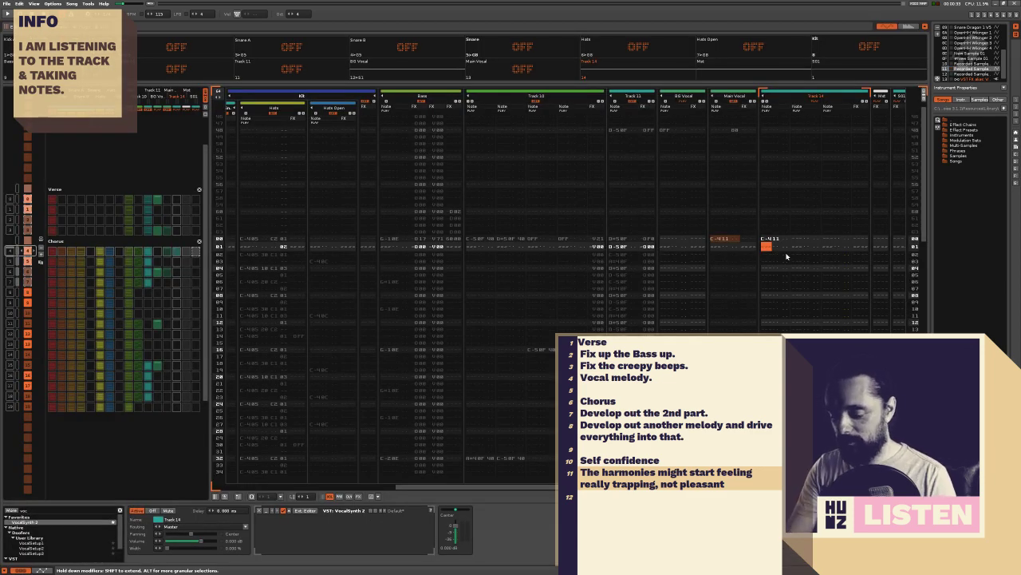
pyautogui.press('space')
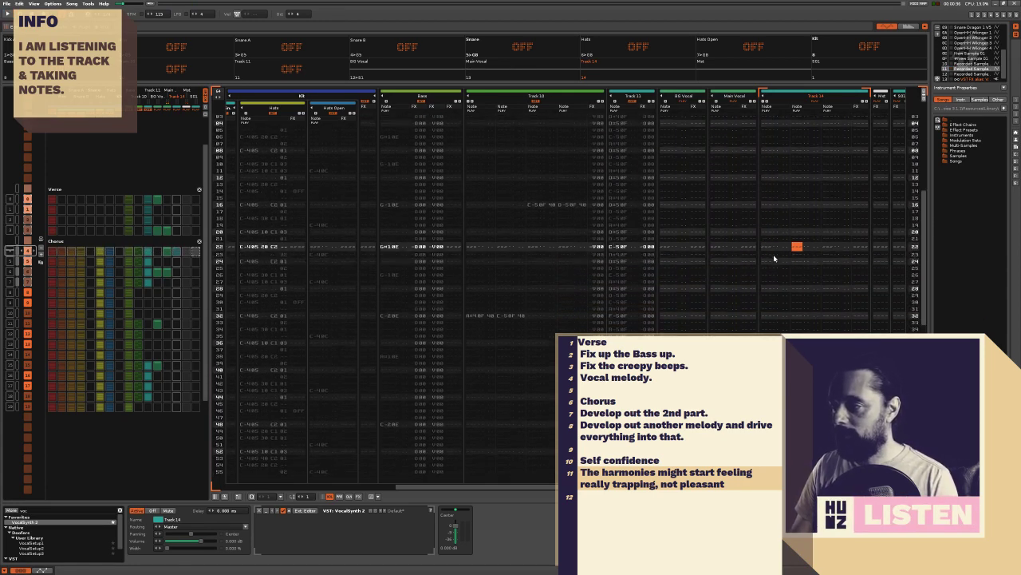
pyautogui.press('Escape')
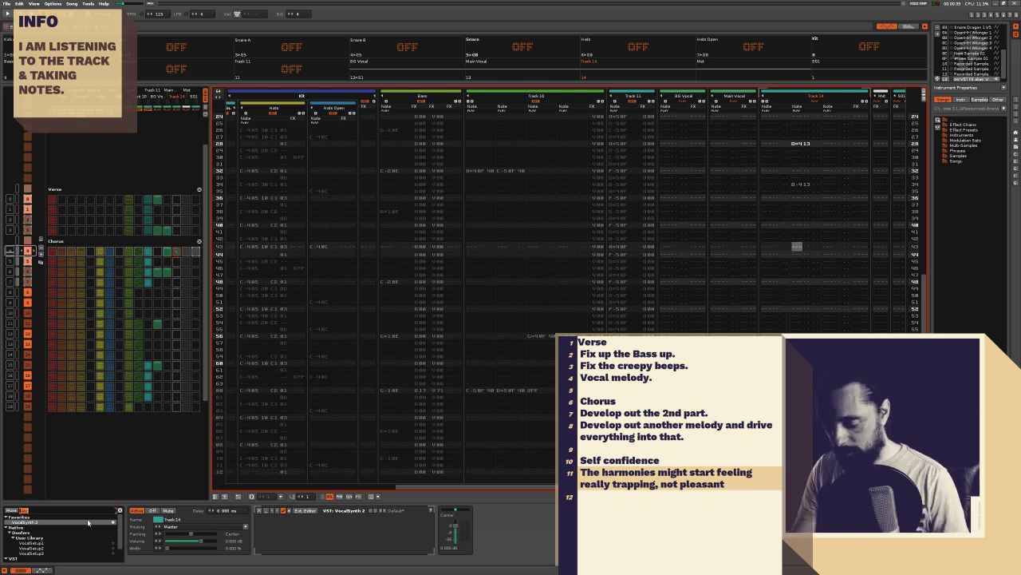
# Find the native Bus Compressor and add it after VocalSynth 2 in Track 14's effect chain
pyautogui.press('BackSpace')
pyautogui.write('bus')
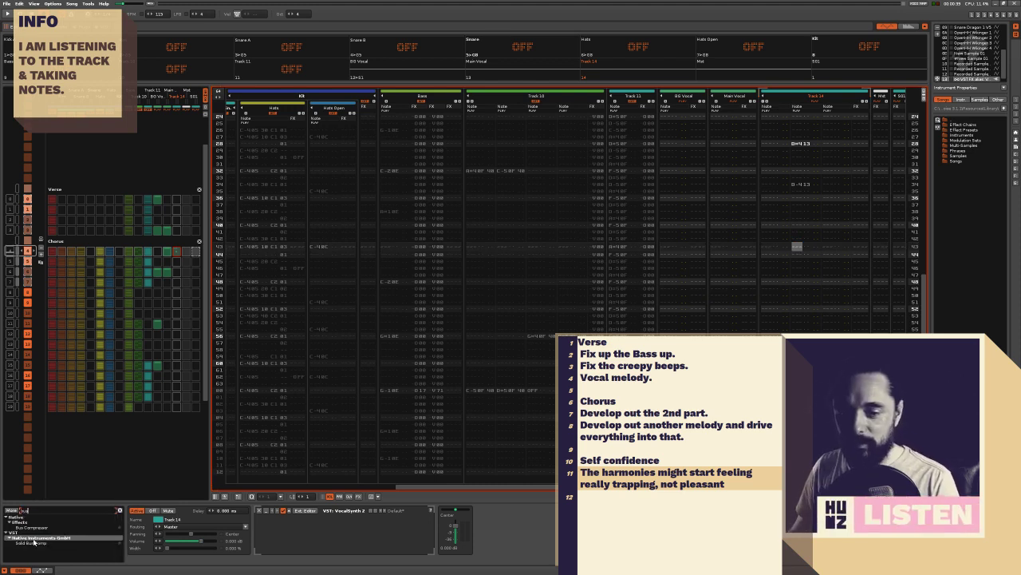
pyautogui.moveTo(32, 528); pyautogui.dragTo(440, 541)
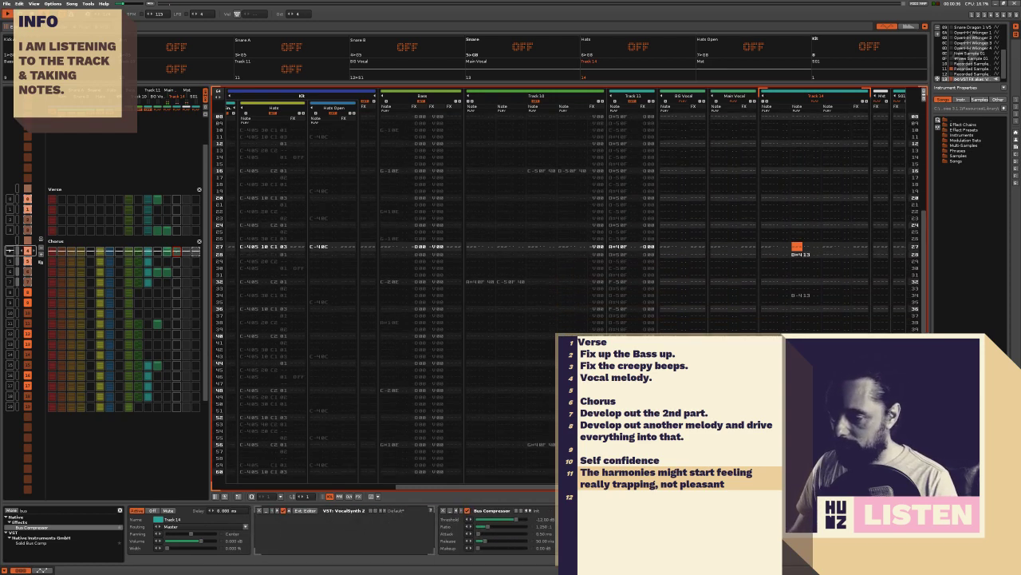
# Set the Bus Compressor's threshold to -40 dB while auditioning Track 14's harmony notes
pyautogui.press('space')
pyautogui.moveTo(517, 519); pyautogui.dragTo(504, 520)
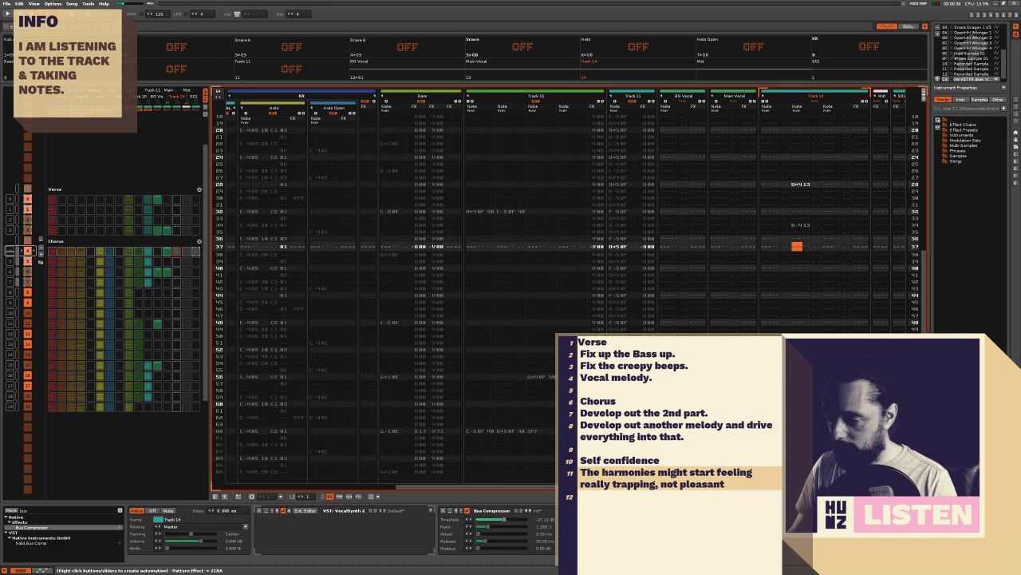
pyautogui.press('space')
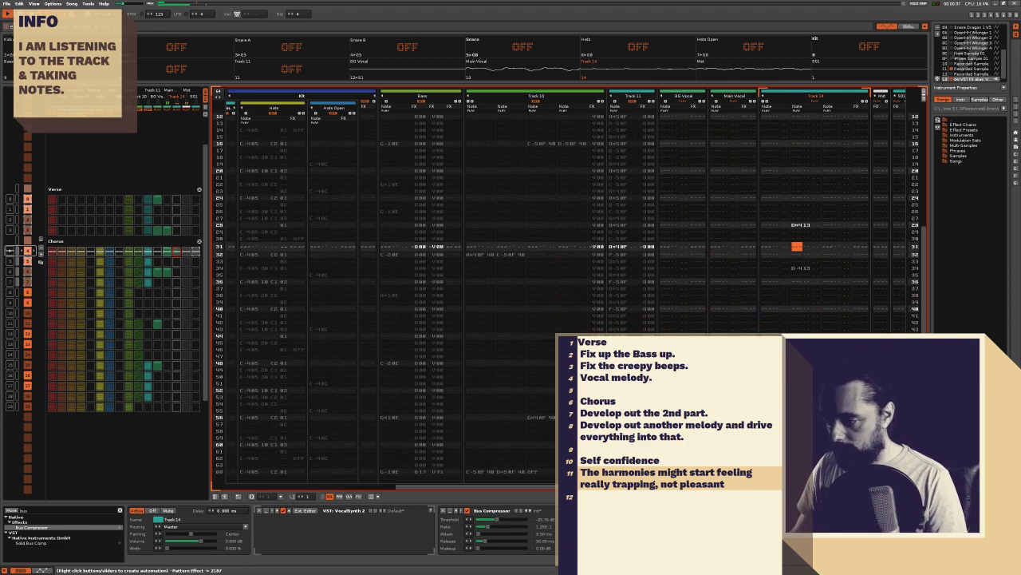
pyautogui.doubleClick(547, 520)
pyautogui.write('-40')
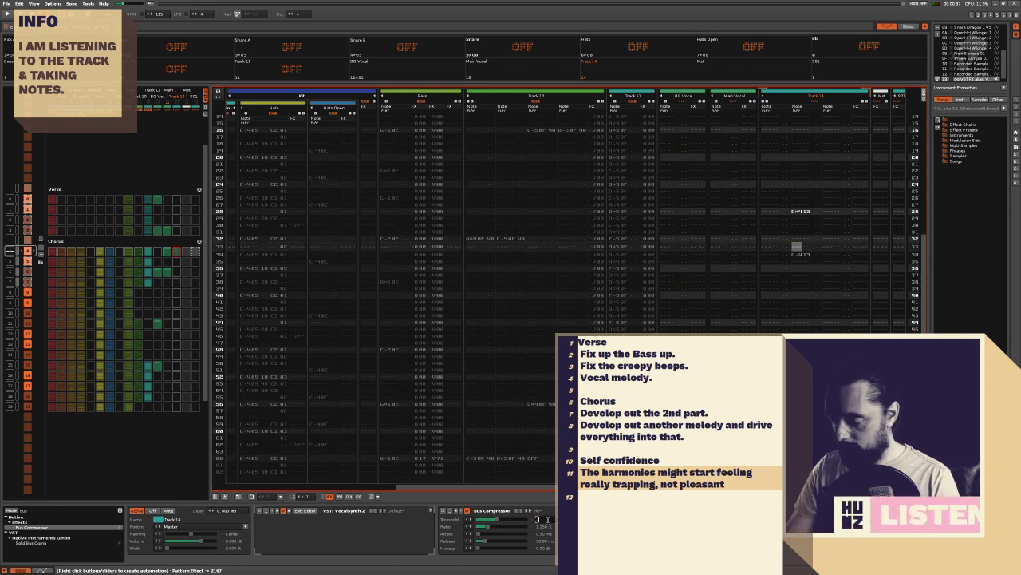
pyautogui.press('Return')
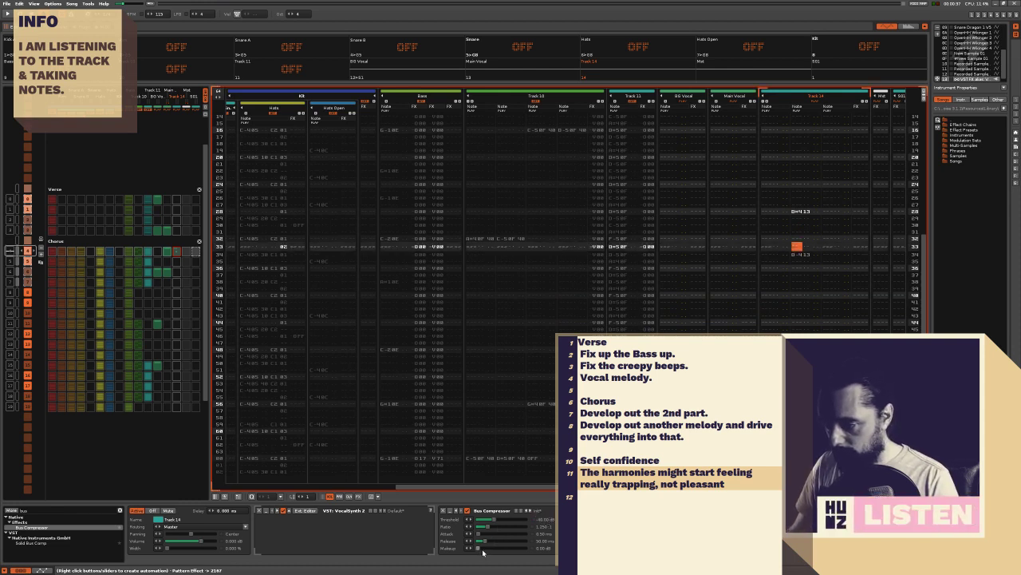
# Set the Bus Compressor's ratio to 5:1 and raise its makeup gain
pyautogui.doubleClick(541, 527)
pyautogui.press('Return')
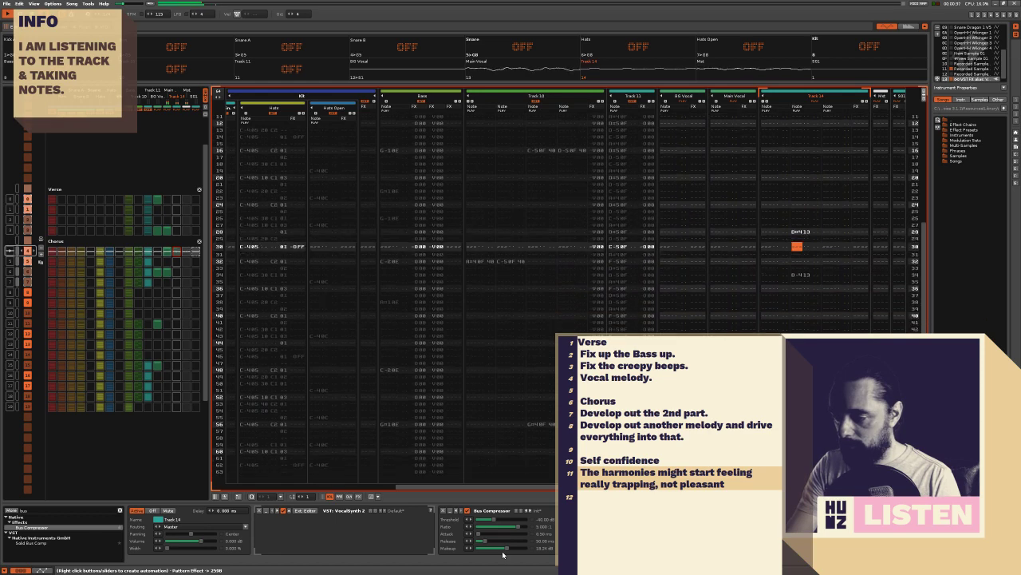
pyautogui.moveTo(502, 551); pyautogui.dragTo(517, 551)
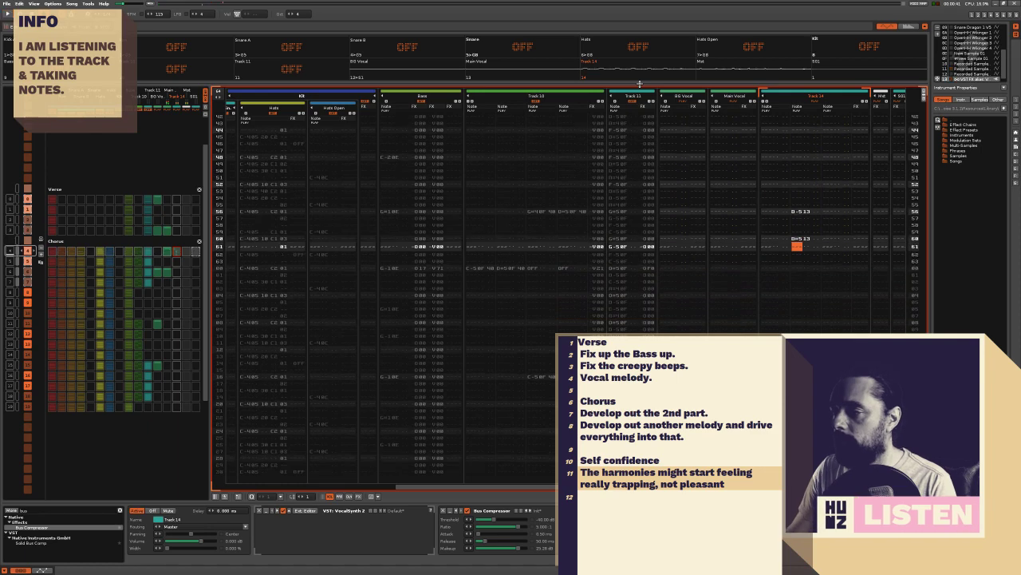
# Transpose Track 14's harmony notes down an octave with the advanced edit options, and check the recorded vocal sample's waveform
pyautogui.click(923, 93)
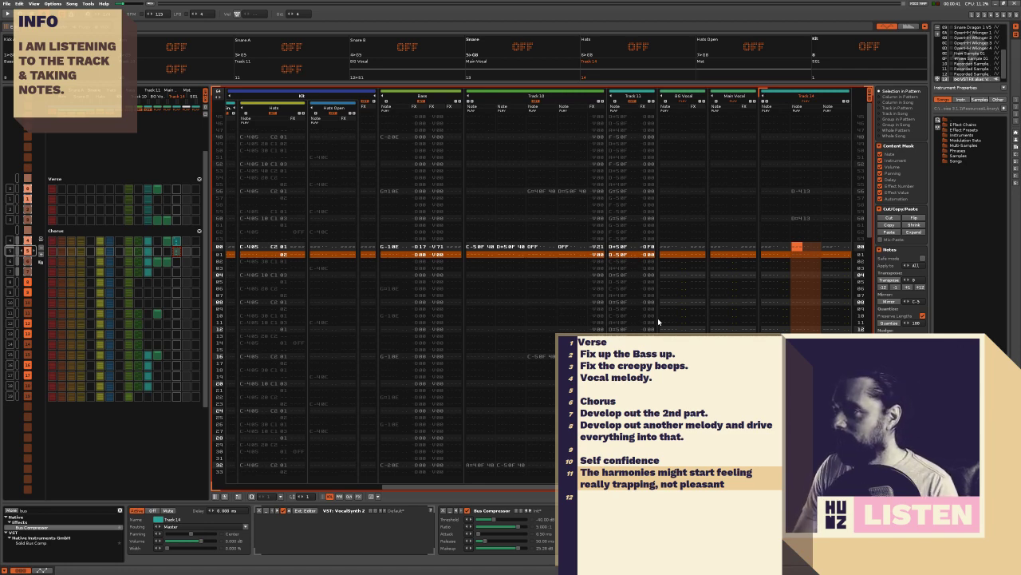
pyautogui.hotkey('alt', 'Up')
pyautogui.hotkey('alt', 'Up')
pyautogui.press('F3')
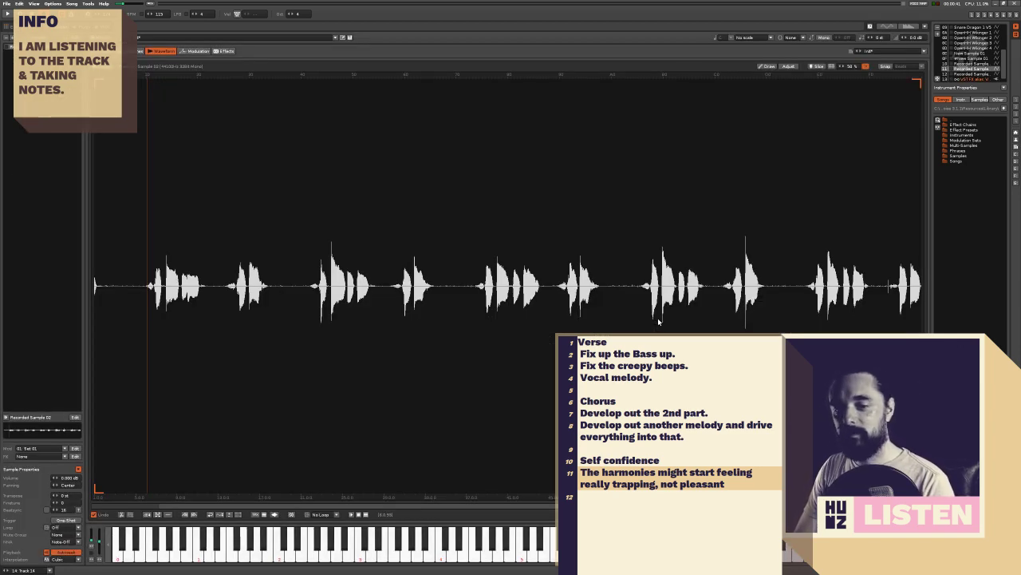
pyautogui.press('F1')
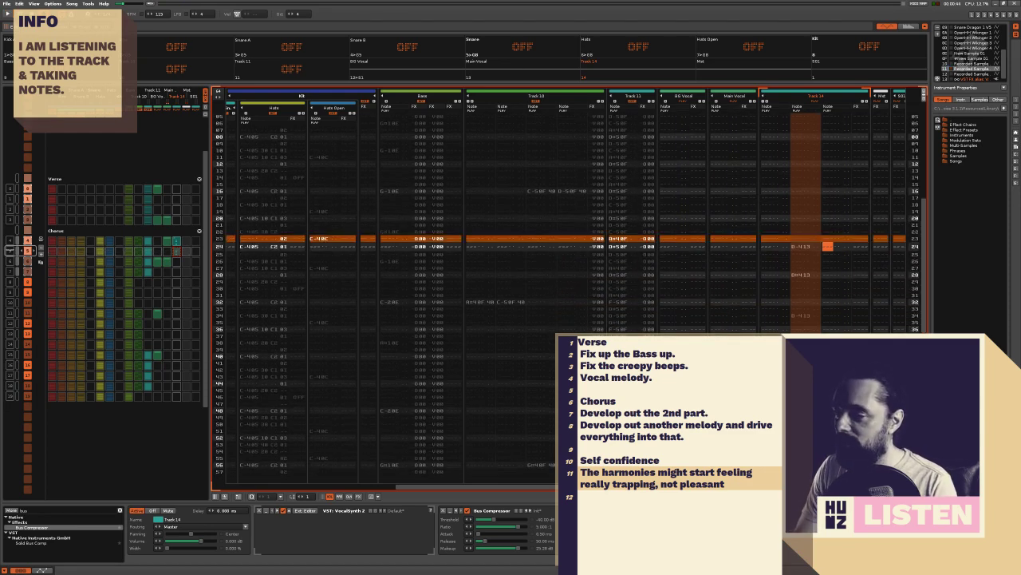
# Enter F-5 with instrument 11 in Track 14's third note column on row 24 of the second Chorus pattern and play it
pyautogui.press('r')
pyautogui.press('Up')
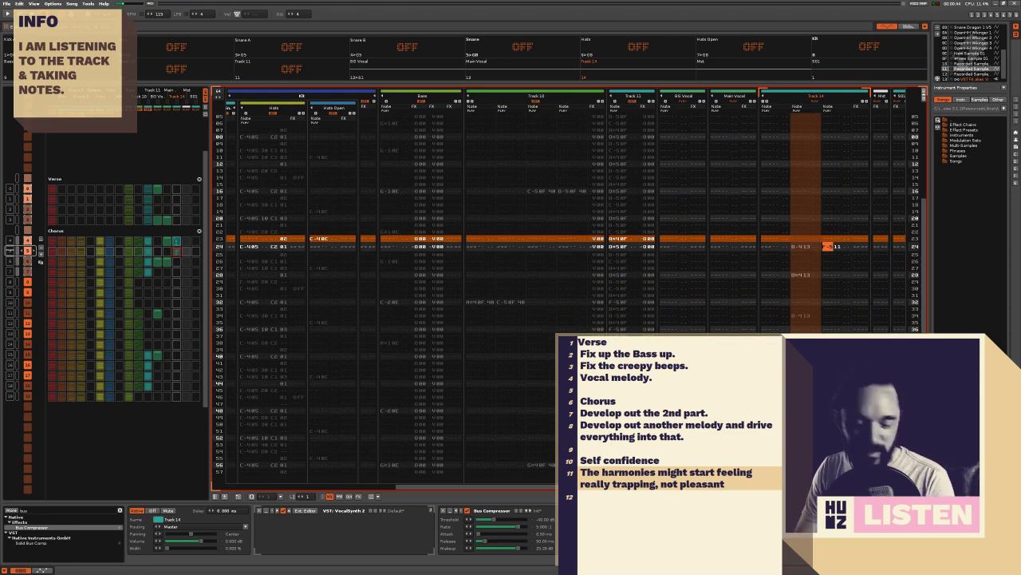
pyautogui.press('space')
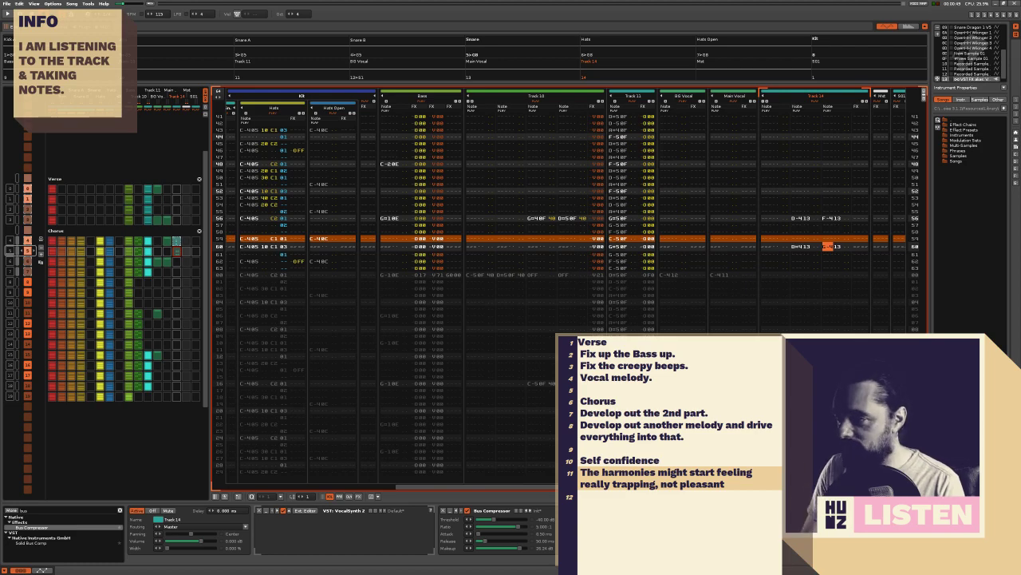
# Copy Track 14's harmony block from the second Chorus pattern into the third Chorus pattern
pyautogui.press('space')
pyautogui.press('F11')
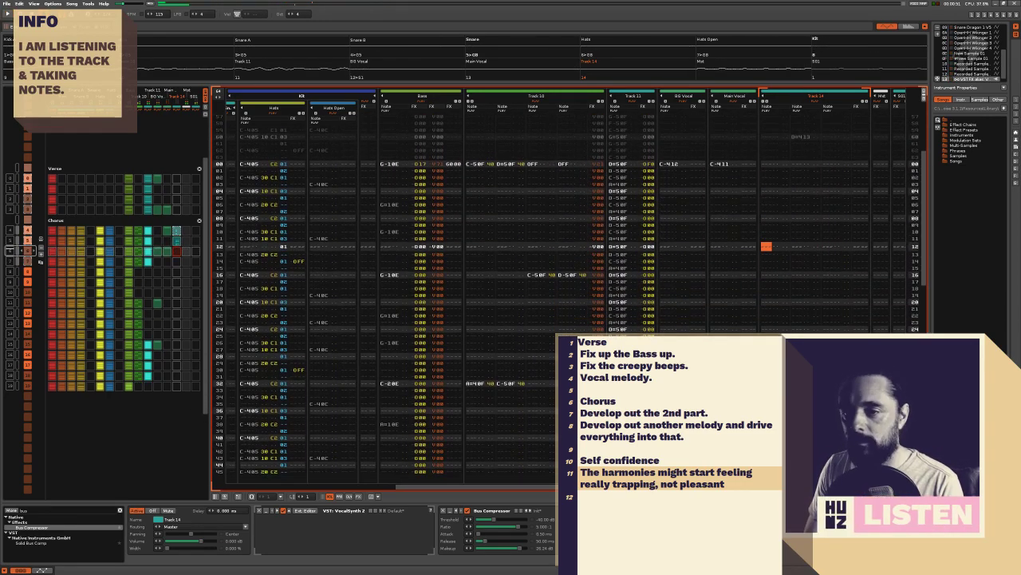
pyautogui.click(182, 253)
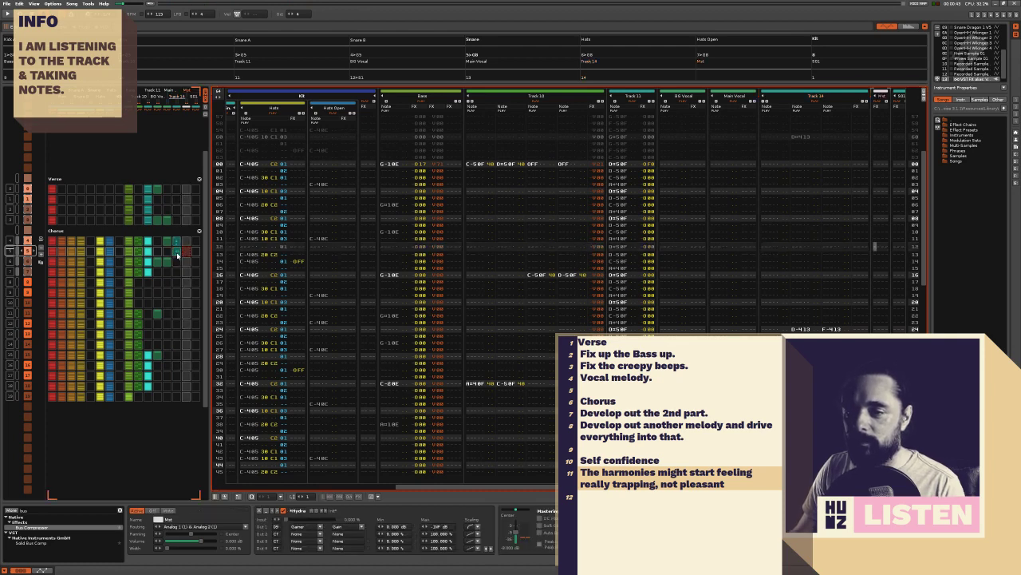
pyautogui.click(177, 253)
pyautogui.moveTo(176, 256); pyautogui.dragTo(174, 267)
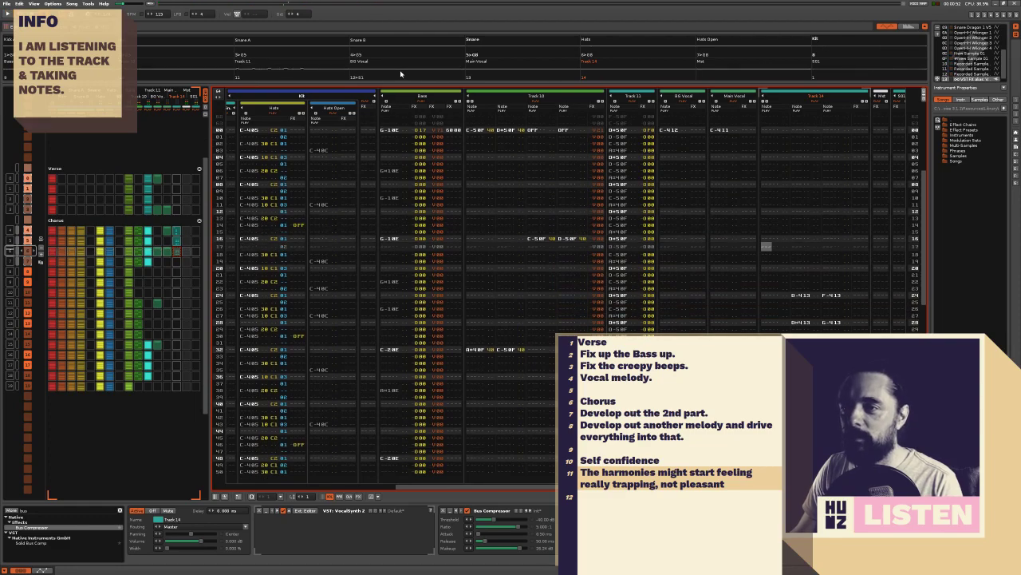
# Mute the BG Vocal track and add a fourth note column to Track 14
pyautogui.click(400, 74)
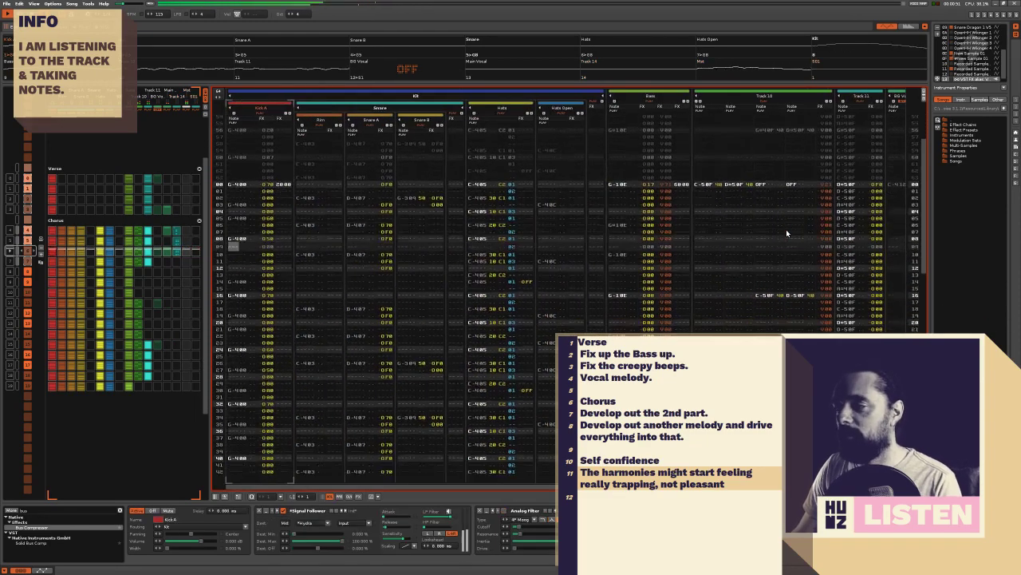
pyautogui.press('End')
pyautogui.click(763, 103)
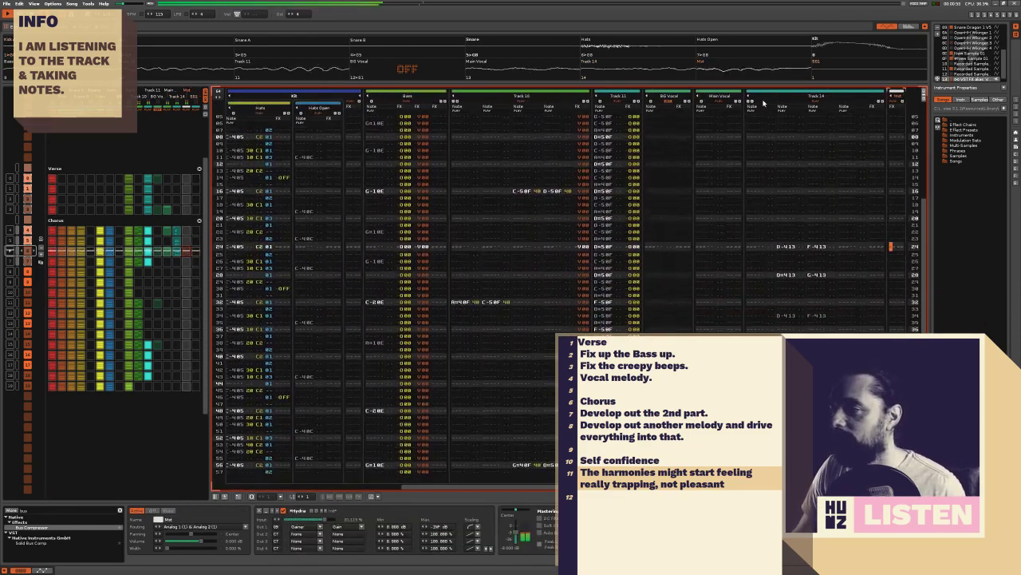
pyautogui.click(763, 102)
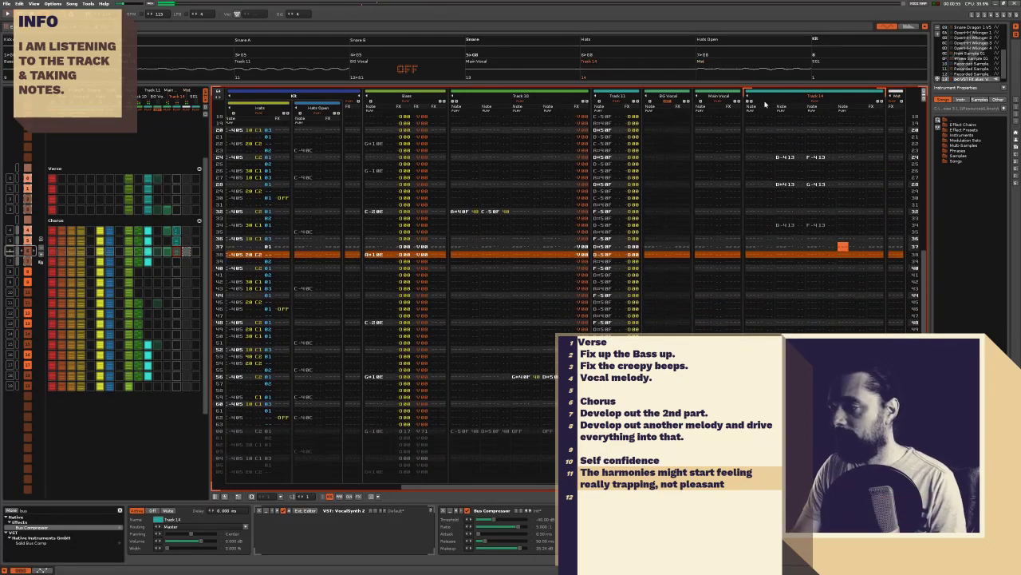
# Try A-4 with instrument 13 in Track 14's fourth note column on row 24 of the third Chorus pattern
pyautogui.press('Up')
pyautogui.press('Up')
pyautogui.press('Up')
pyautogui.press('Up')
pyautogui.press('Up')
pyautogui.press('Up')
pyautogui.press('Up')
pyautogui.press('Up')
pyautogui.press('Up')
pyautogui.press('Up')
pyautogui.press('Up')
pyautogui.press('Up')
pyautogui.press('Up')
pyautogui.press('z')
pyautogui.press('Up')
pyautogui.press('x')
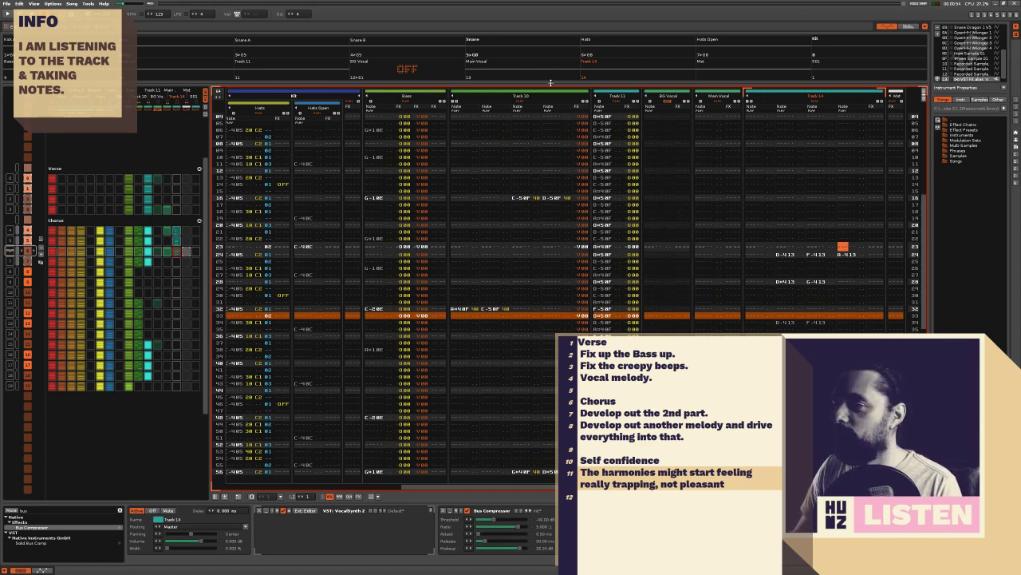
# Solo Track 14 and play its harmony notes in the third Chorus pattern
pyautogui.rightClick(620, 72)
pyautogui.press('space')
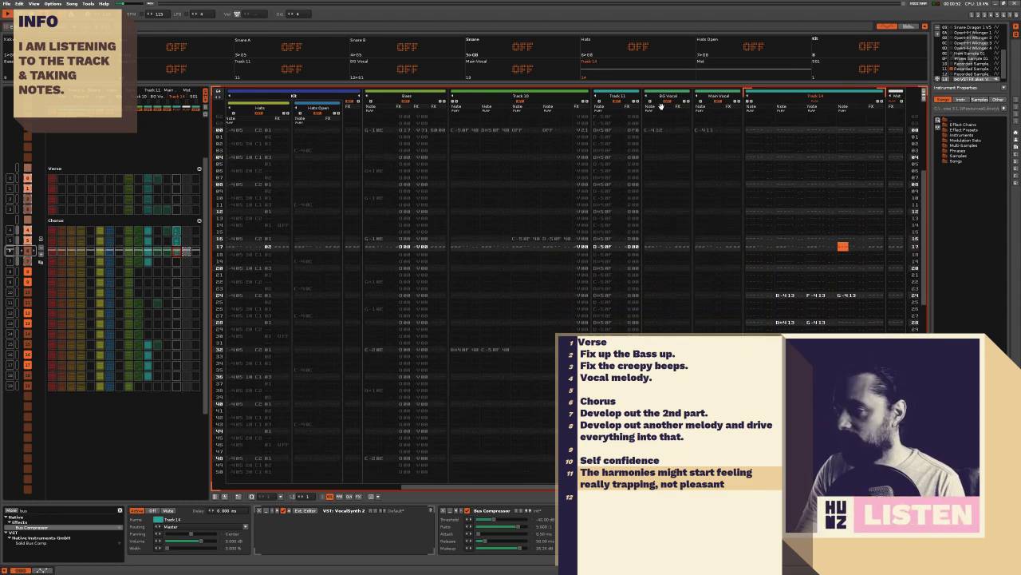
pyautogui.press('space')
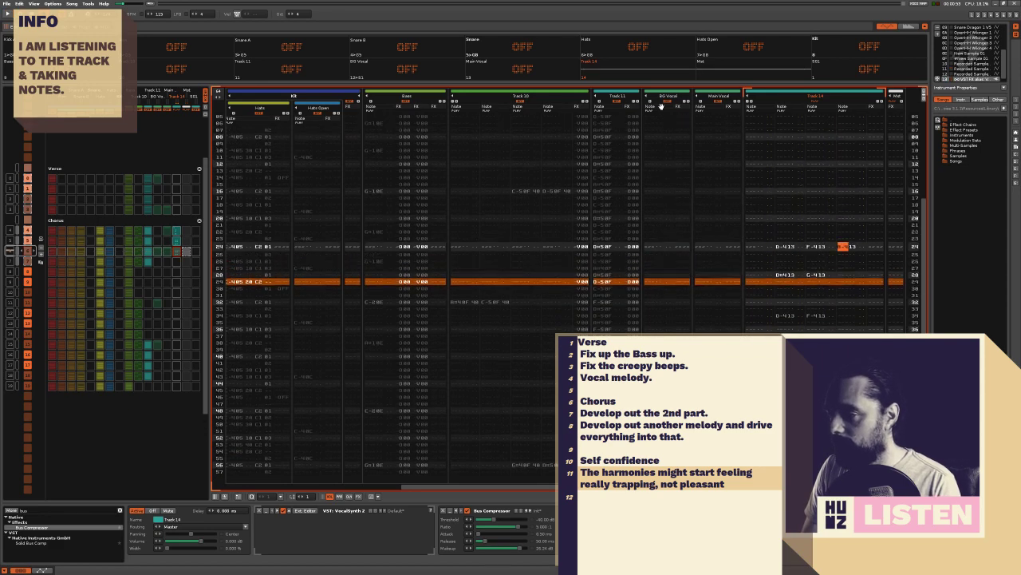
pyautogui.press('F10')
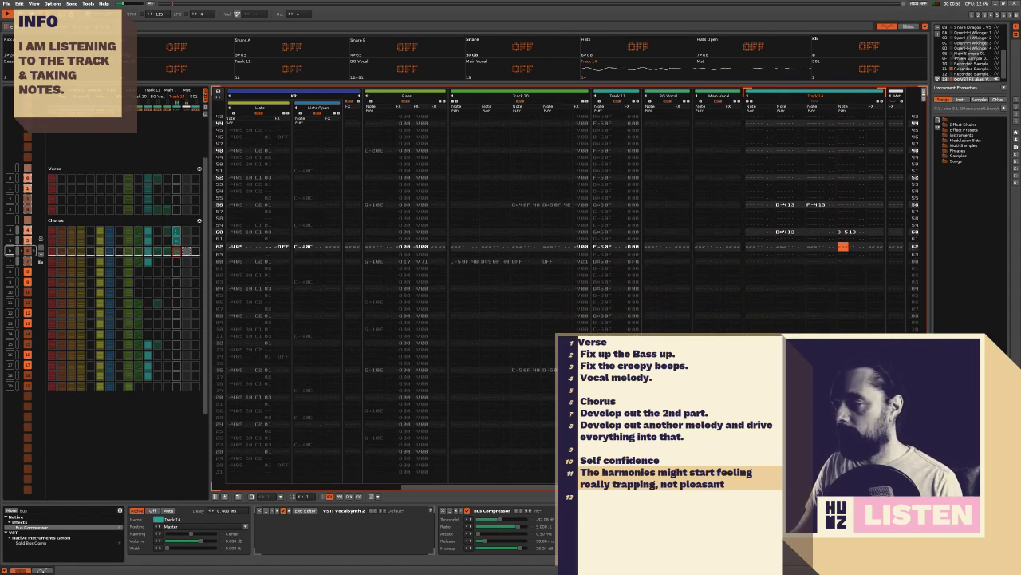
# Audition the third Chorus pattern again and solo Track 11 instead of Track 14
pyautogui.press('space')
pyautogui.scroll(1, 192, 291)
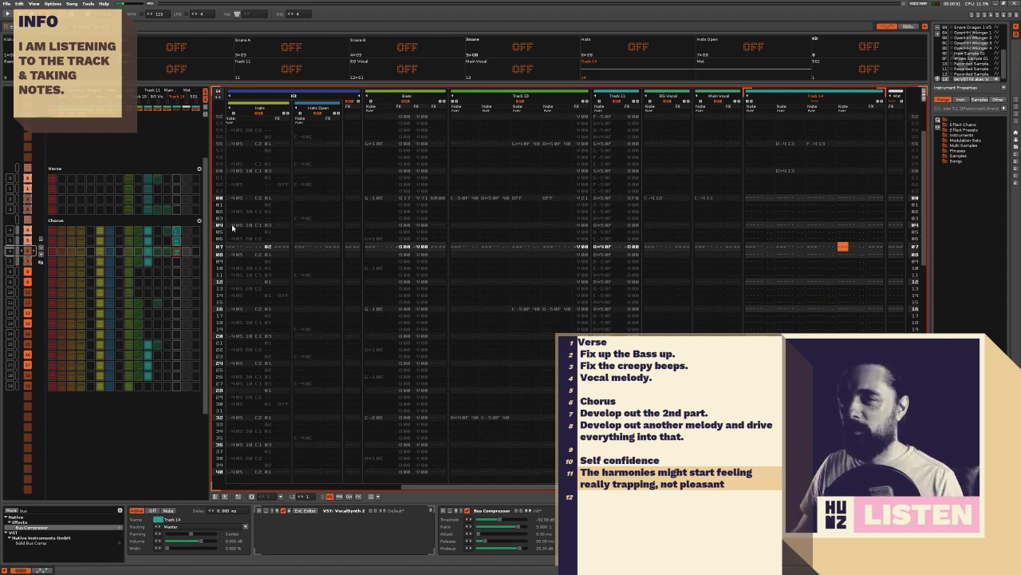
pyautogui.press('space')
pyautogui.click(641, 121)
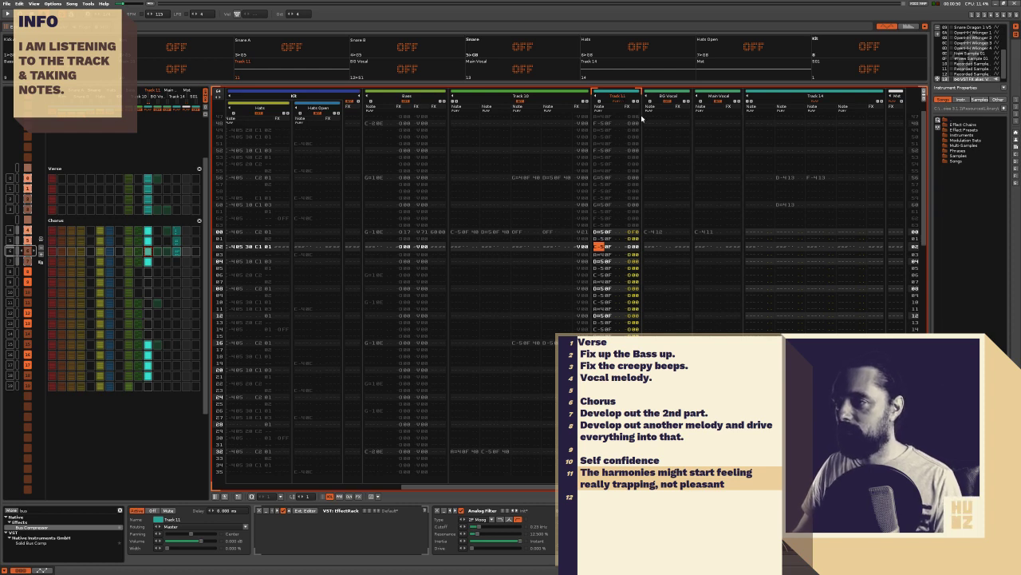
# Rename Track 11 to "Synth Apeg" and Track 10 to "Synth Drone"
pyautogui.doubleClick(620, 96)
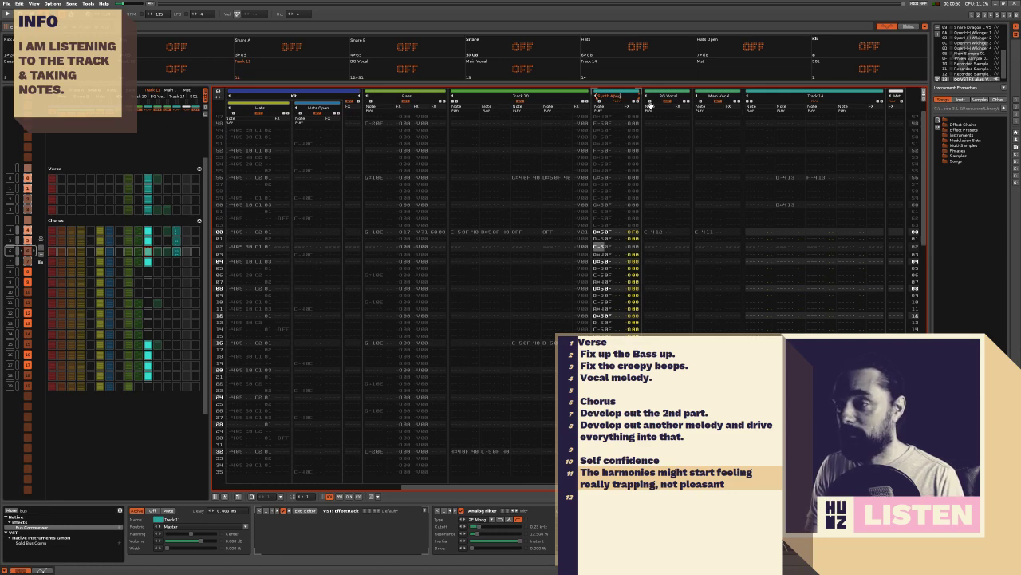
pyautogui.press('Return')
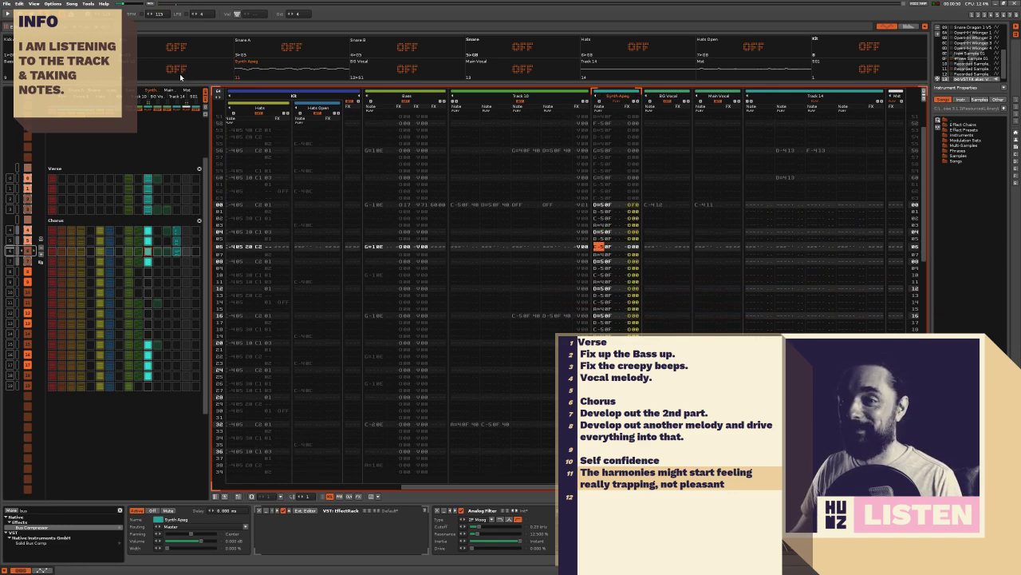
pyautogui.click(525, 101)
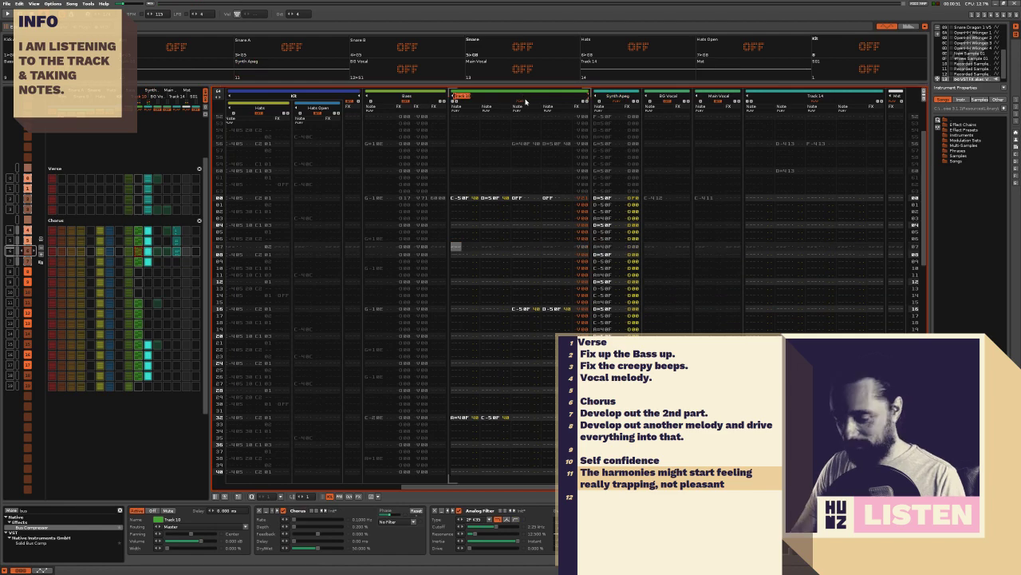
pyautogui.write('Synth Dro')
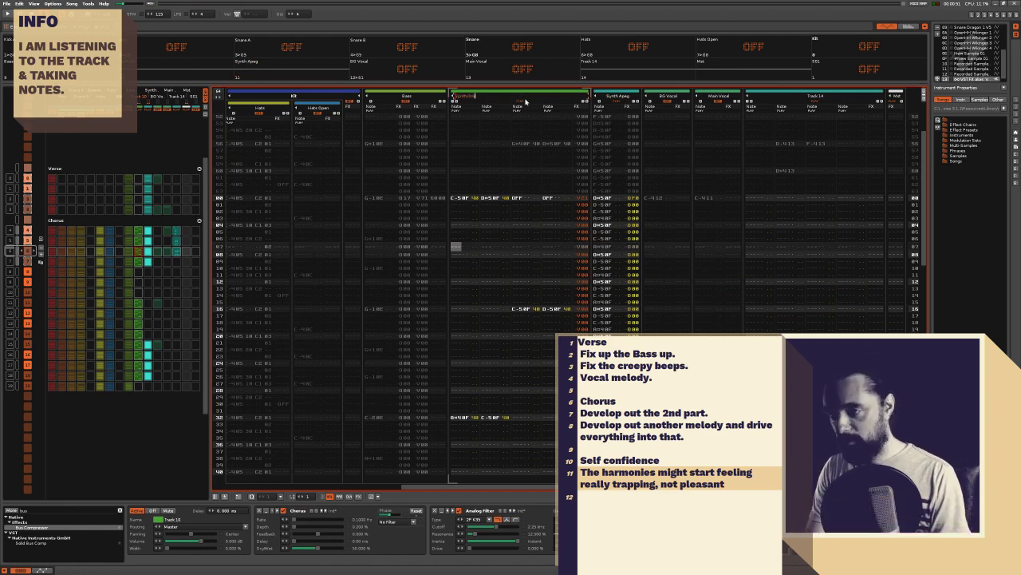
pyautogui.write('ne')
pyautogui.press('Return')
# Clear the Main Vocal part from the third Chorus pattern and play the section
pyautogui.press('space')
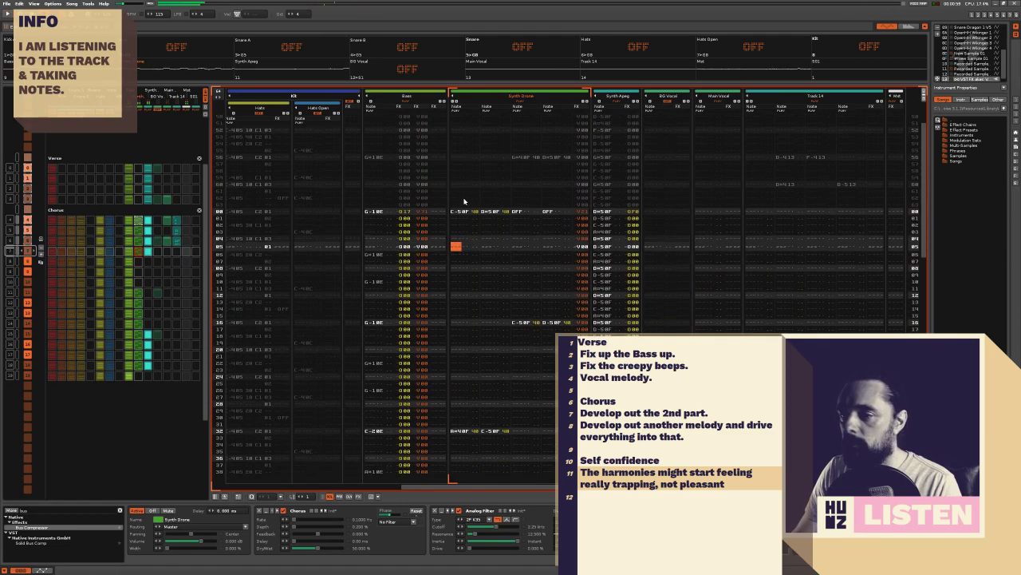
pyautogui.click(169, 248)
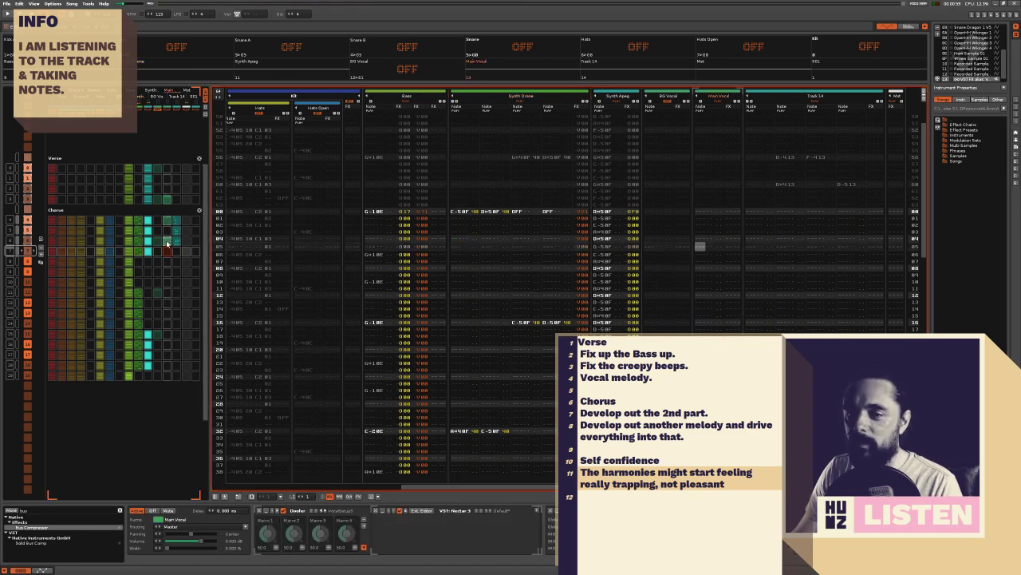
pyautogui.hotkey('ctrl', 'Up')
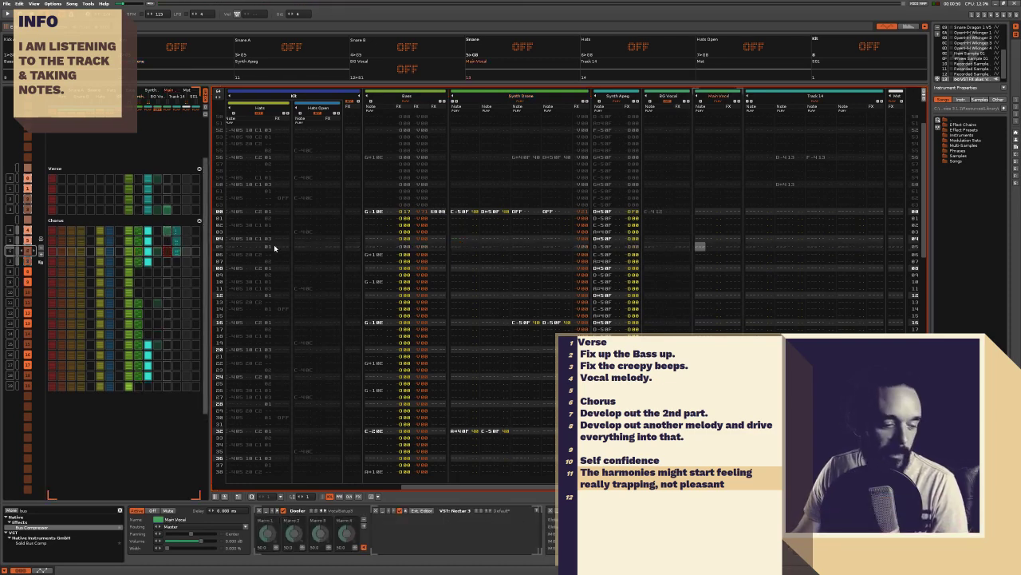
pyautogui.press('space')
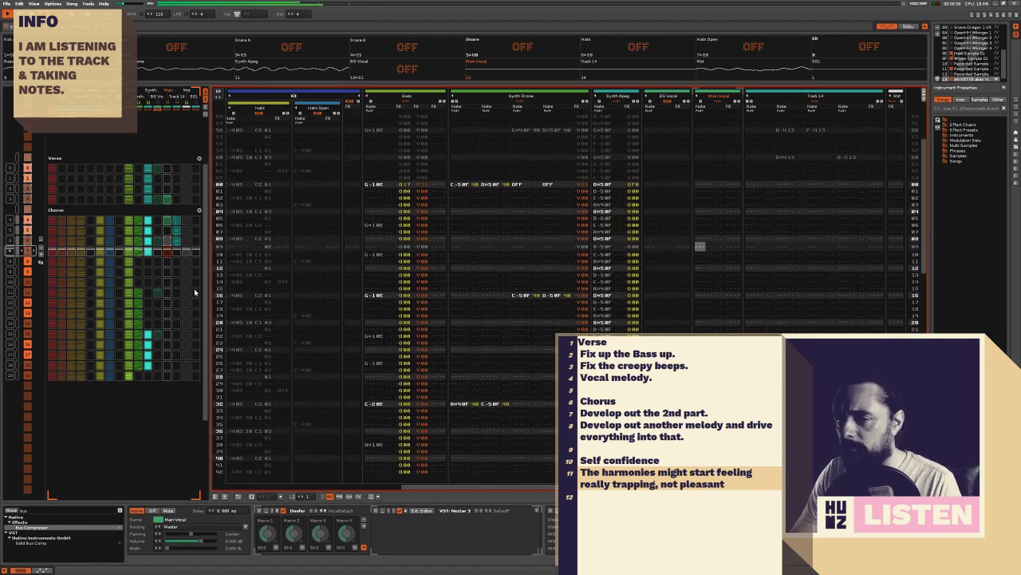
# Copy the third Chorus pattern with its Track 14 harmony to the start of the Verse and play it
pyautogui.click(174, 231)
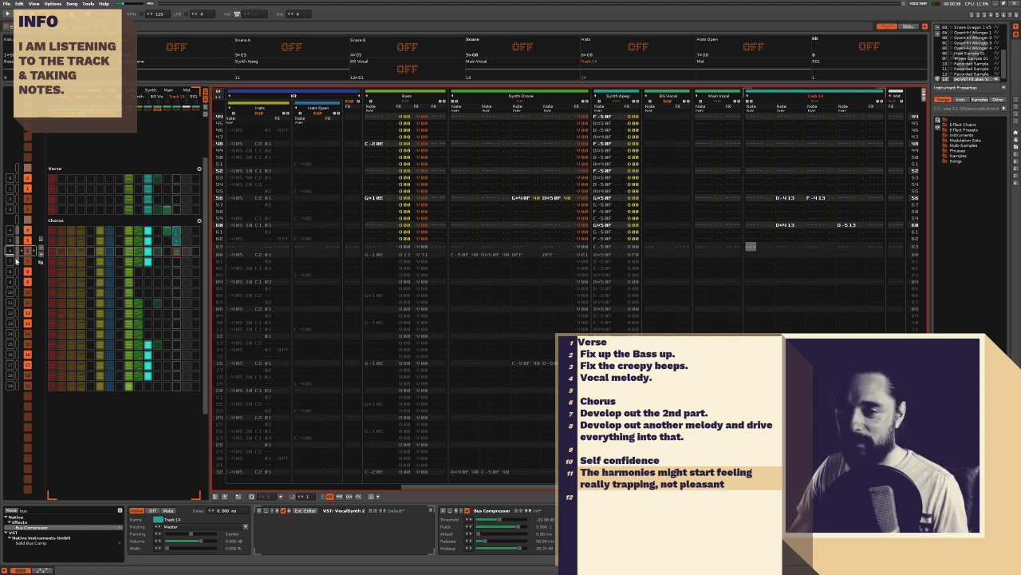
pyautogui.moveTo(37, 179); pyautogui.dragTo(38, 179)
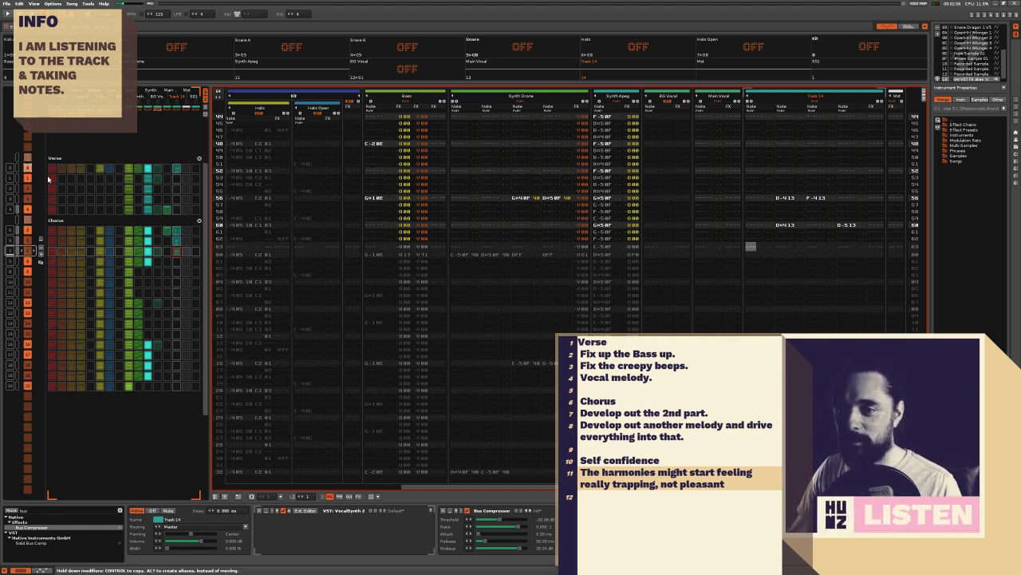
pyautogui.scroll(7, 158, 264)
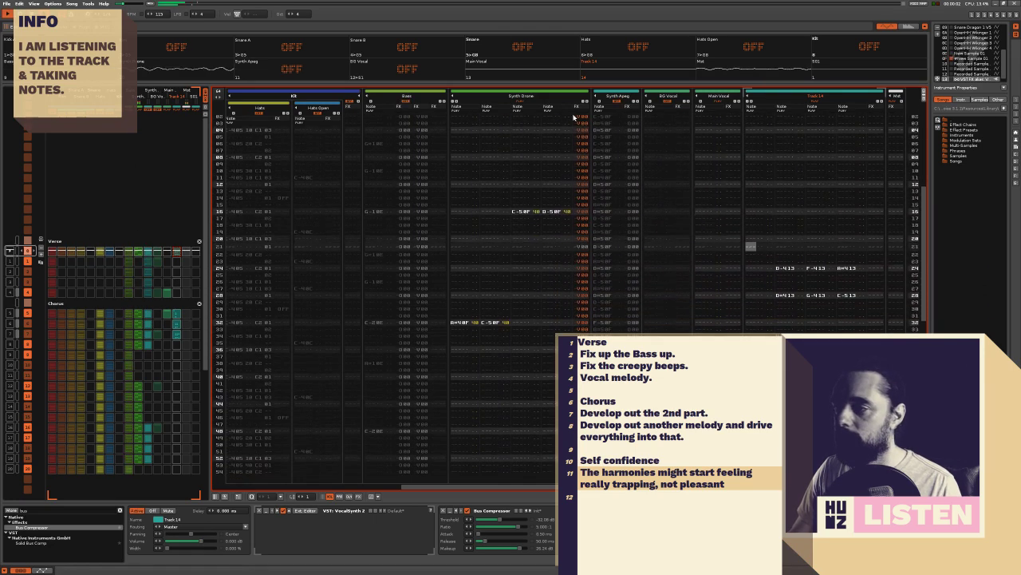
# Copy the first Chorus pattern's Main Vocal slot into the first Verse pattern, and put its C-4 note with instrument 11 on Track 14 row 00
pyautogui.click(170, 314)
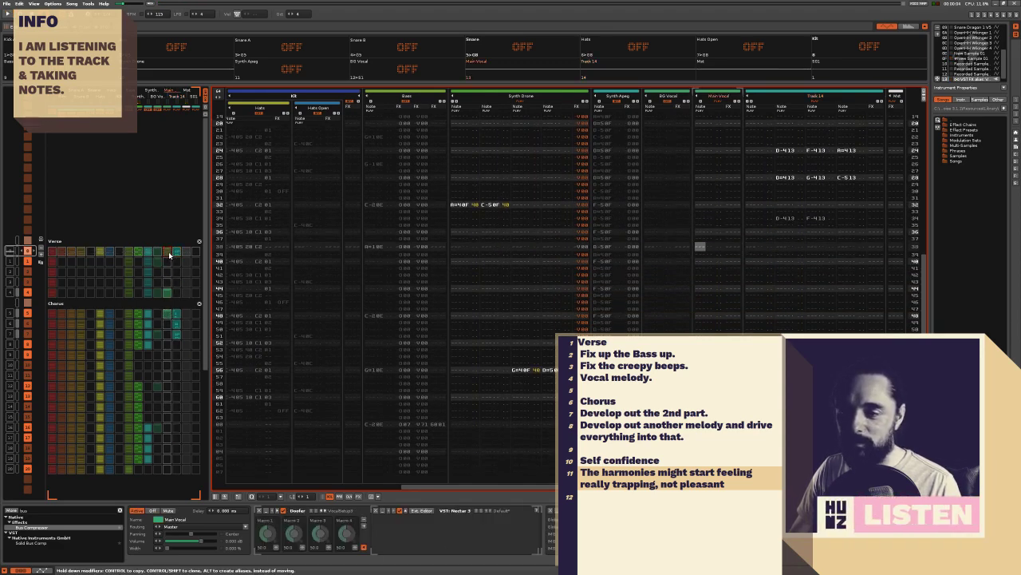
pyautogui.scroll(10, 700, 242)
pyautogui.click(701, 245)
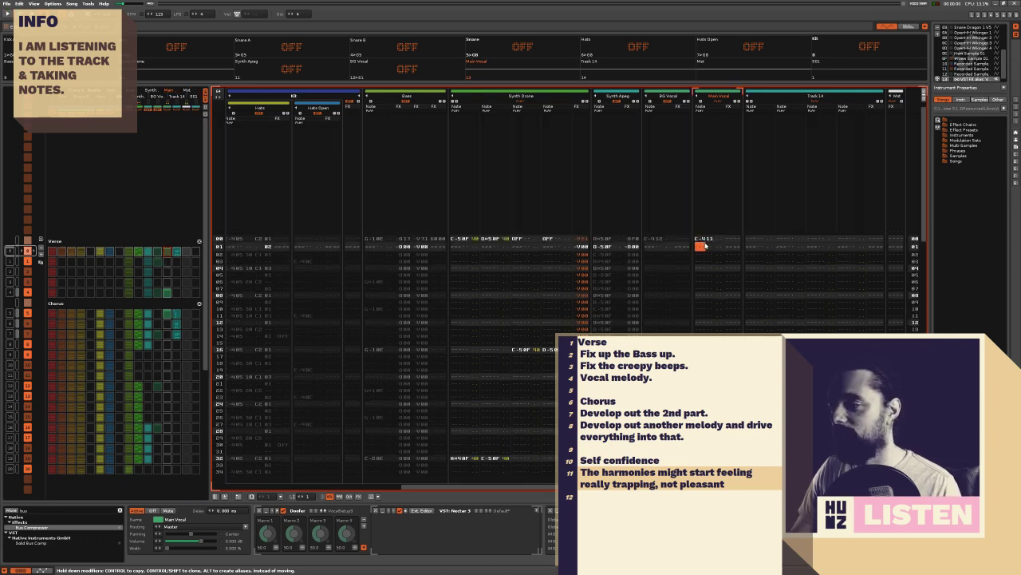
pyautogui.press('space')
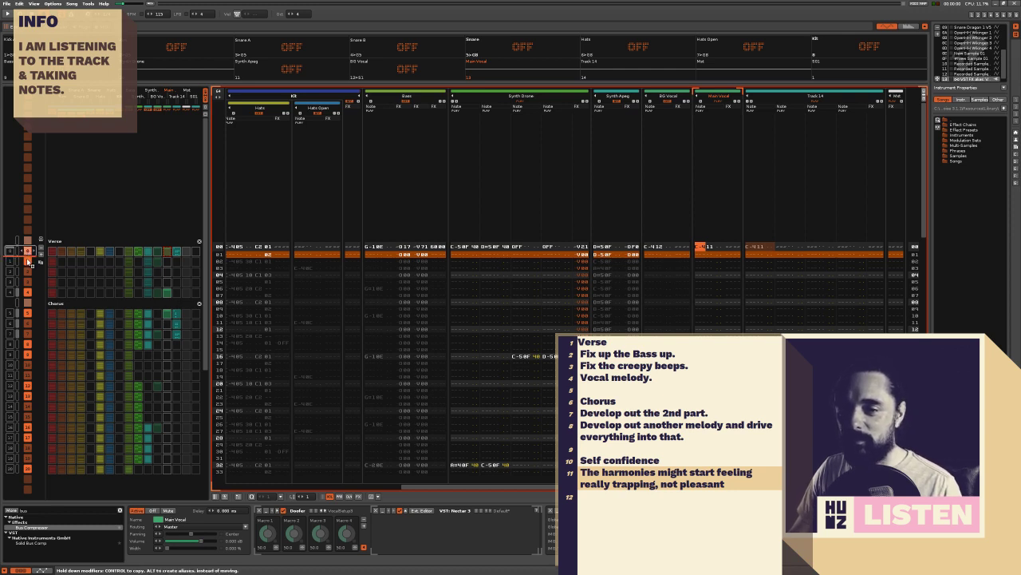
# Copy the fourth Chorus pattern into the second Verse position and play the two Verse patterns
pyautogui.moveTo(28, 260); pyautogui.dragTo(28, 277)
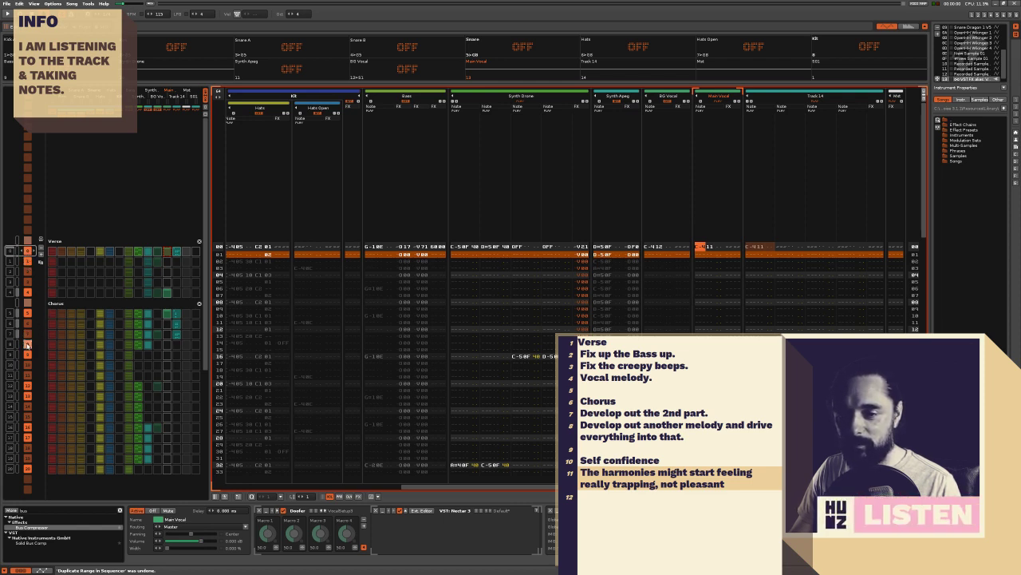
pyautogui.moveTo(28, 262); pyautogui.dragTo(28, 263)
pyautogui.press('space')
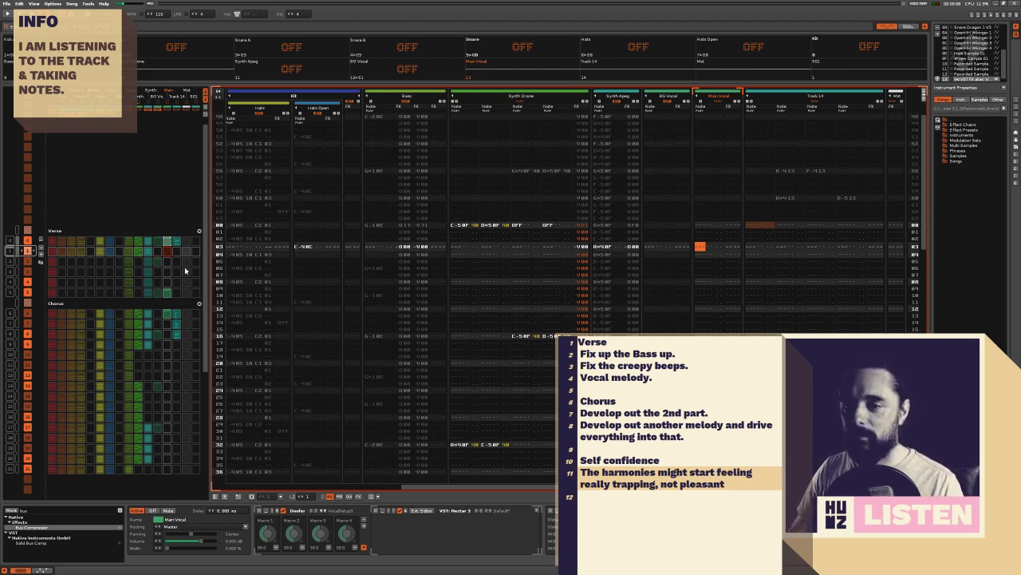
# Open the Main Vocal's recorded sample, instrument 11, in the waveform editor and audition its sung phrases
pyautogui.click(714, 227)
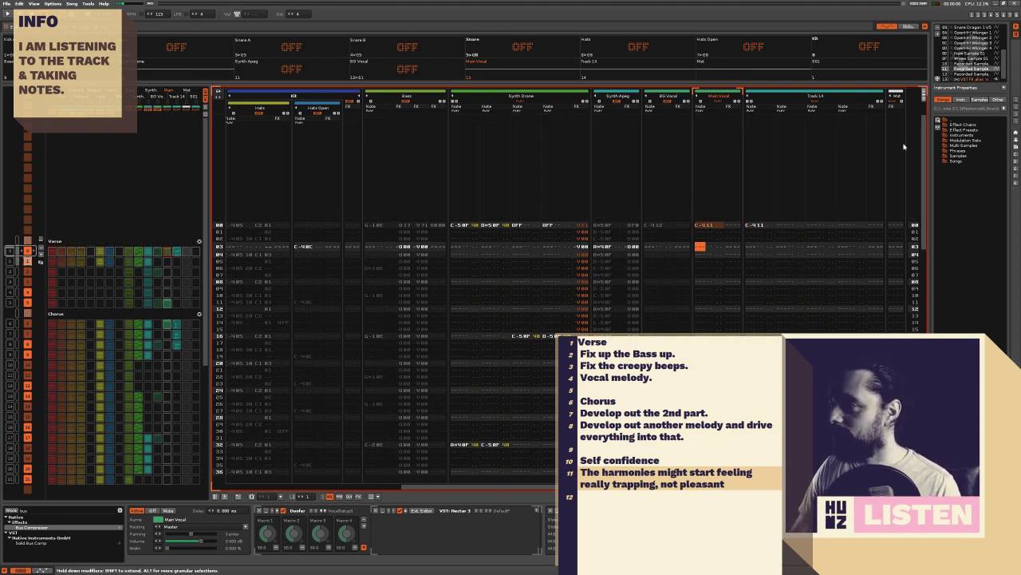
pyautogui.doubleClick(967, 71)
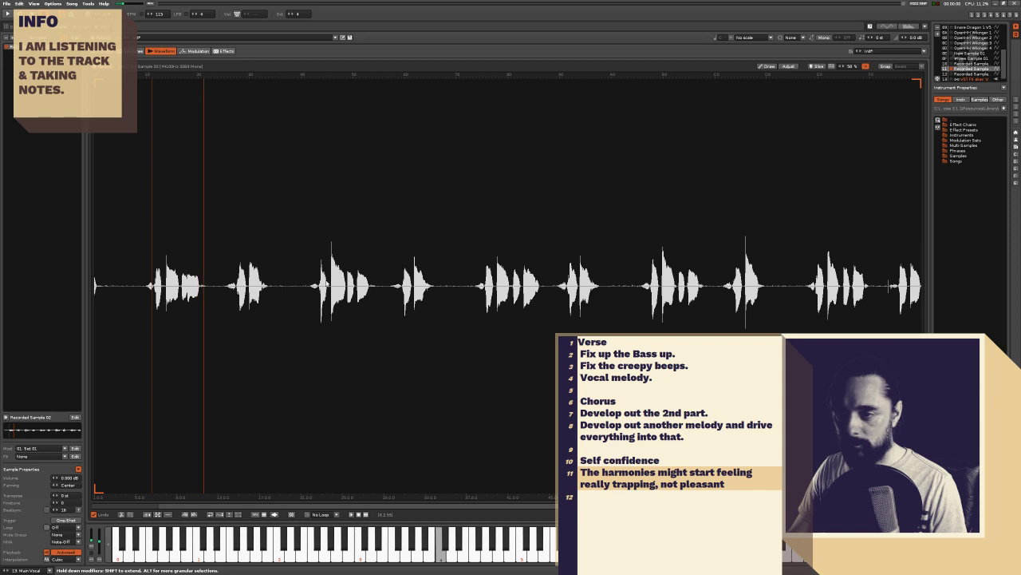
pyautogui.click(327, 287)
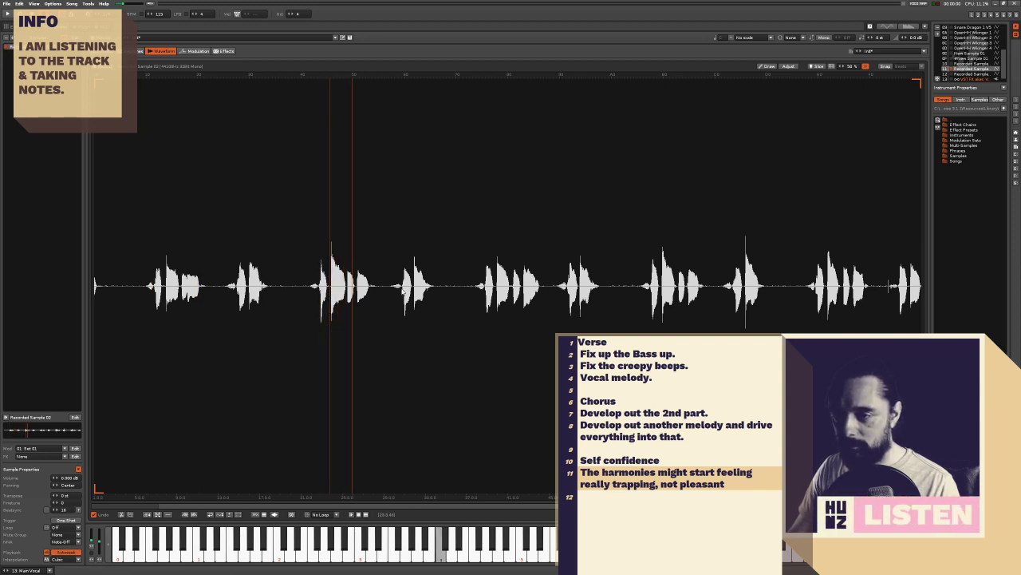
pyautogui.click(403, 292)
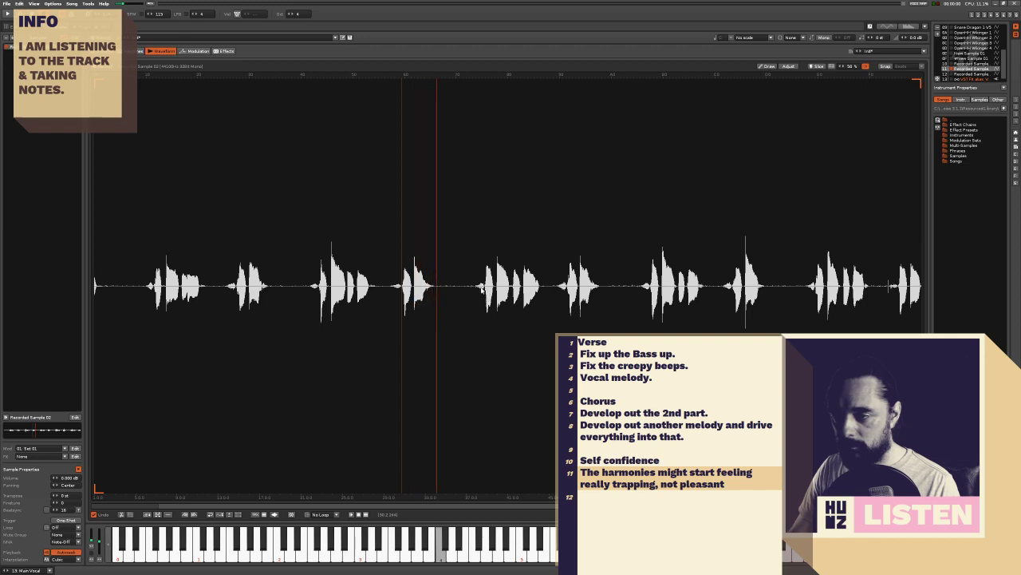
pyautogui.click(483, 290)
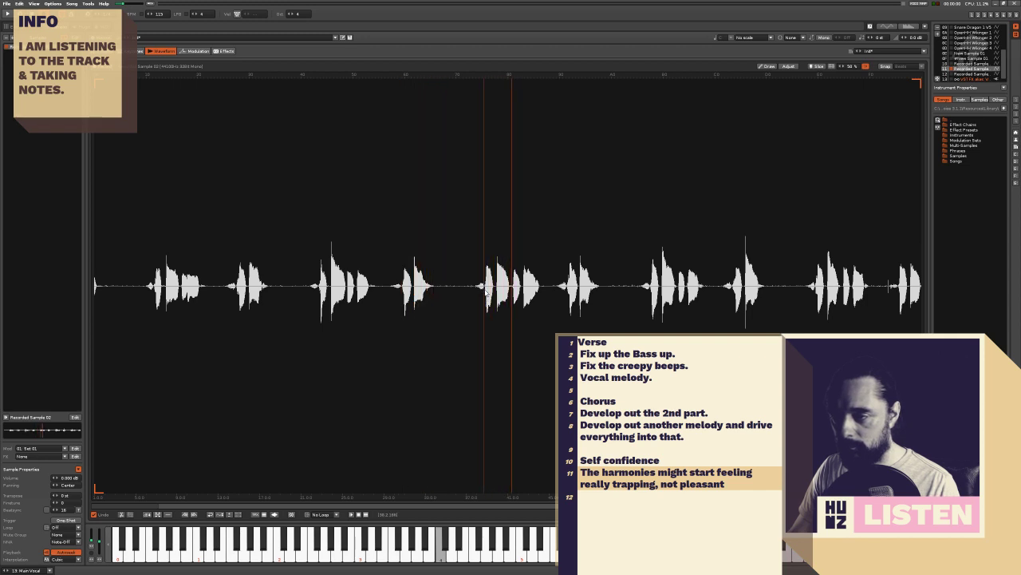
pyautogui.click(646, 288)
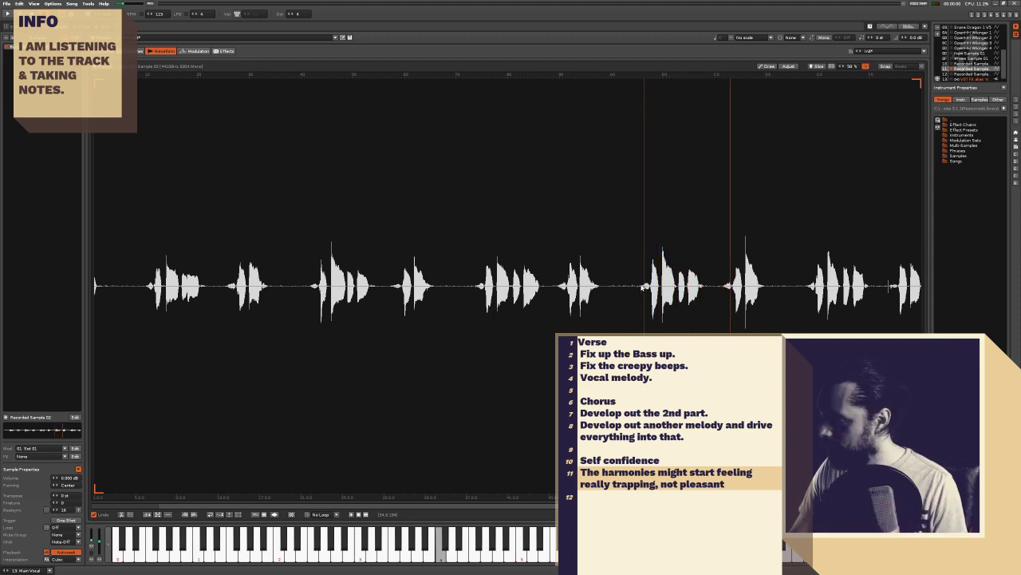
# Copy the seventh and eighth vocal phrases from the recorded sample into a new sample in empty instrument slot 14
pyautogui.moveTo(635, 287); pyautogui.dragTo(806, 311)
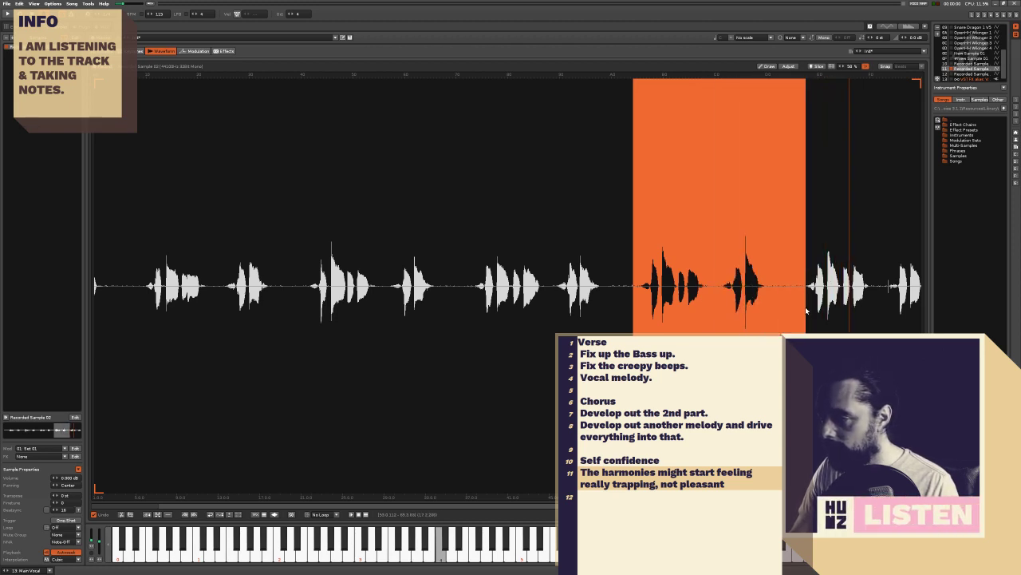
pyautogui.moveTo(633, 301); pyautogui.dragTo(640, 308)
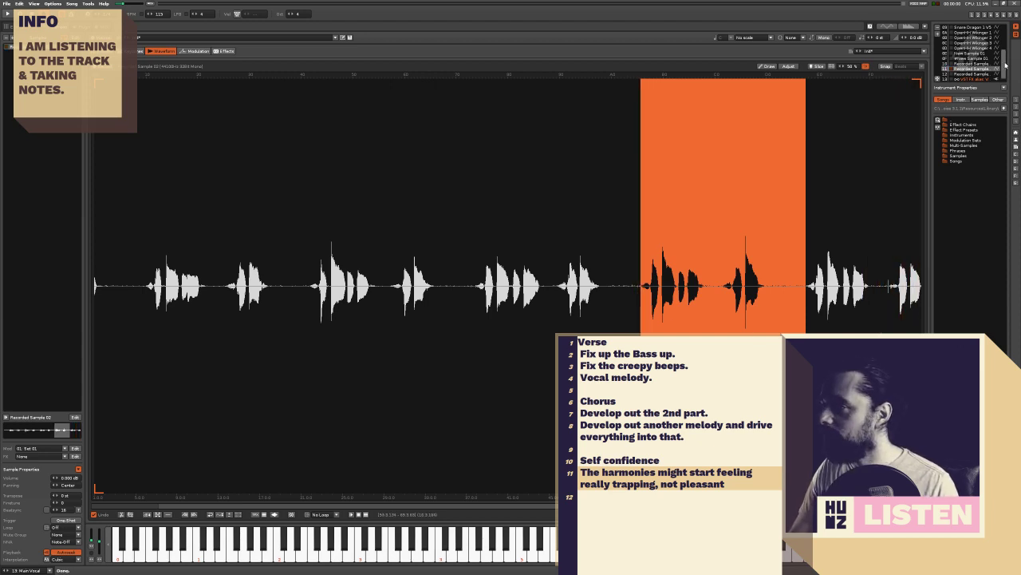
pyautogui.moveTo(1005, 65); pyautogui.dragTo(1003, 84)
pyautogui.click(970, 79)
pyautogui.hotkey('ctrl', 'v')
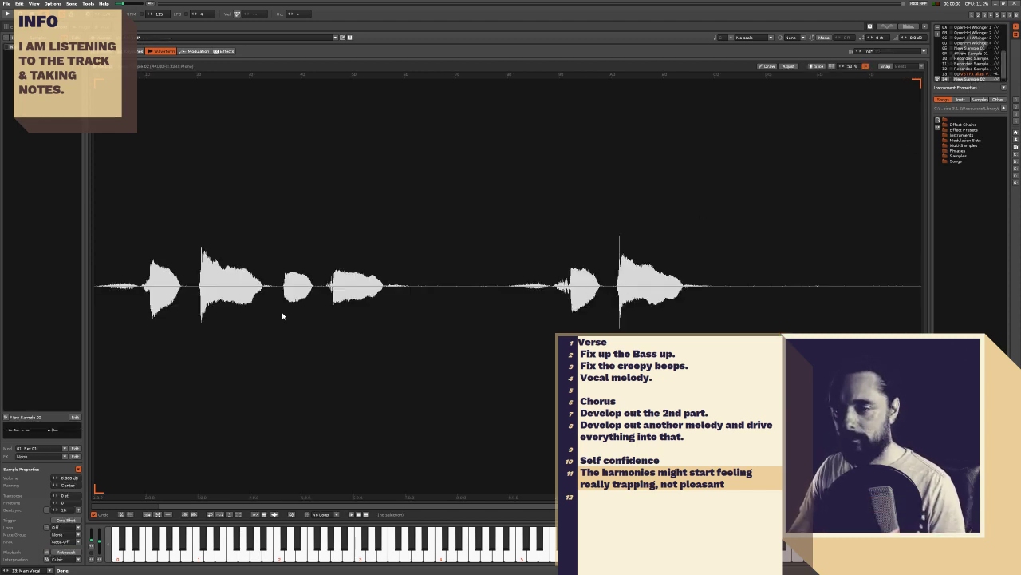
# Set the Main Vocal note on row 00 of the first Verse pattern to C-4 with instrument 14 and play it
pyautogui.press('F2')
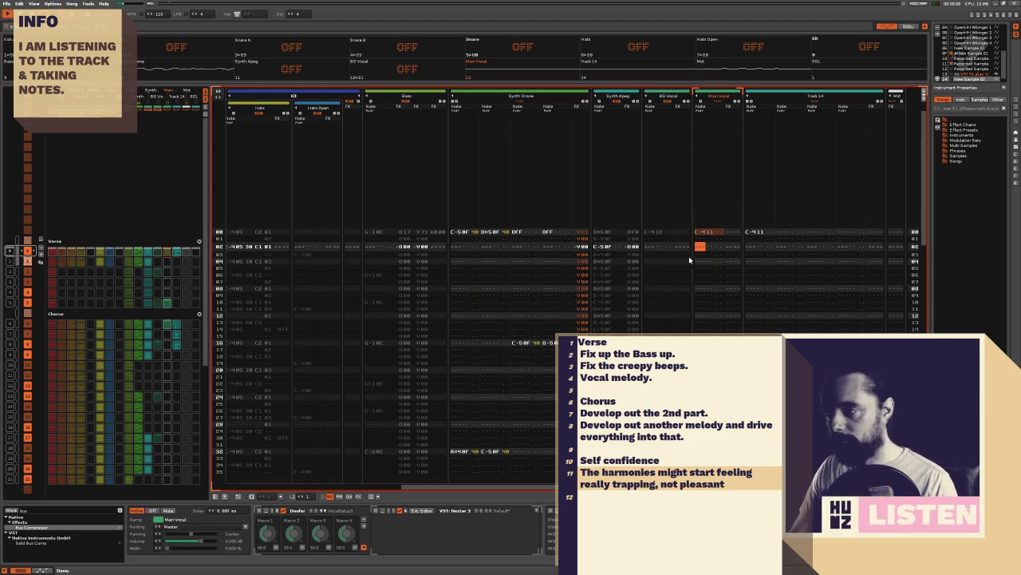
pyautogui.press('Escape')
pyautogui.press('Up')
pyautogui.press('Up')
pyautogui.press('z')
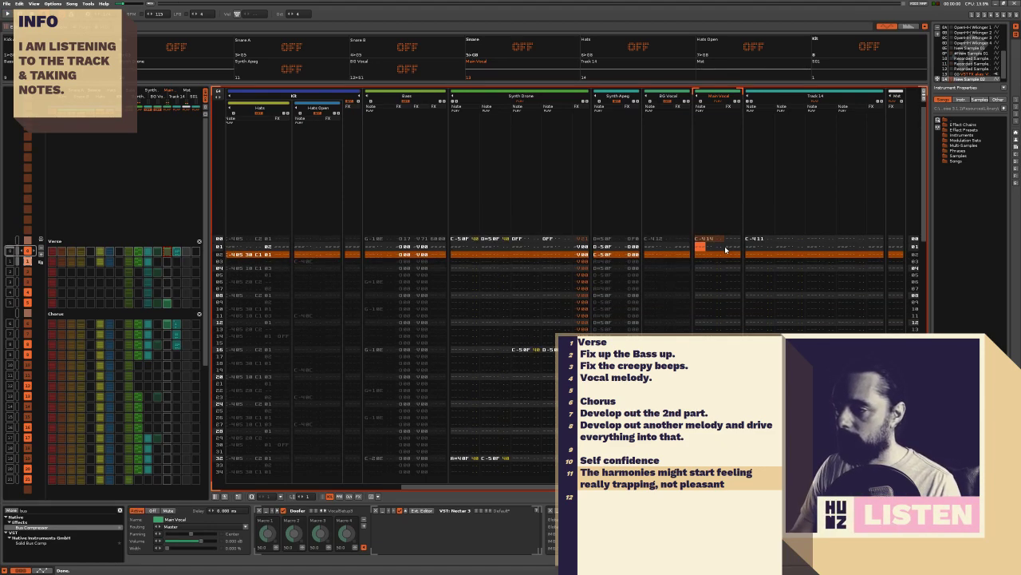
pyautogui.press('Escape')
pyautogui.press('space')
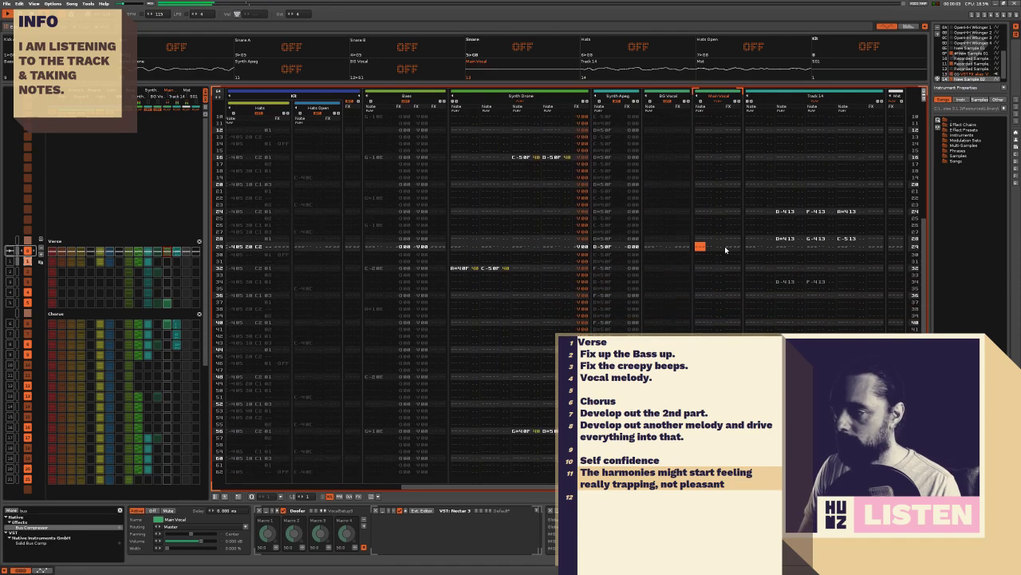
# Change Track 14's note on row 00 of the first Verse pattern to C-4 with instrument 14 and audition it
pyautogui.press('space')
pyautogui.press('Tab')
pyautogui.press('space')
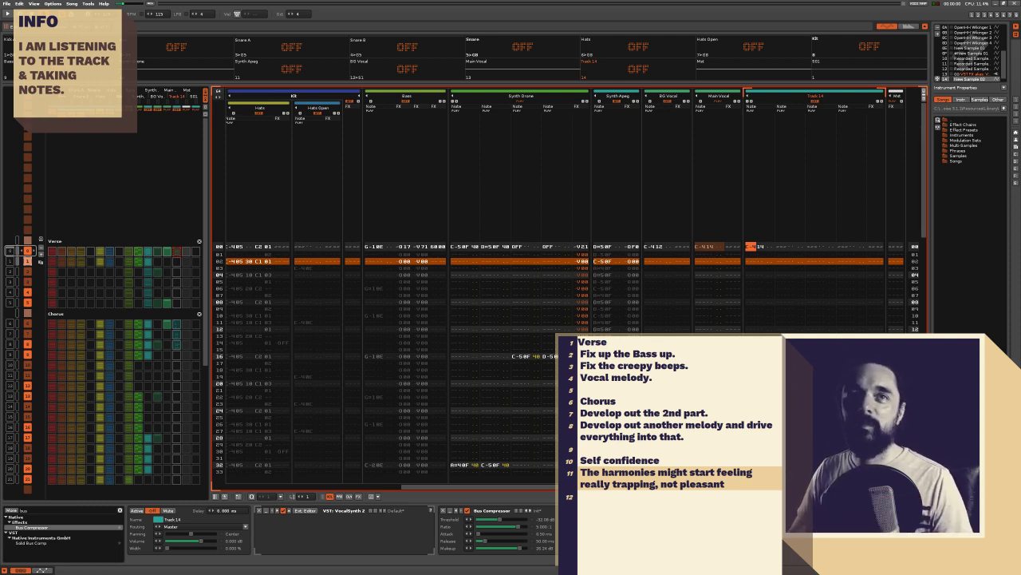
# Audition instrument 14's vocal sample from its early sung syllables in the waveform editor, and return to the Main Vocal note on row 00
pyautogui.click(738, 491)
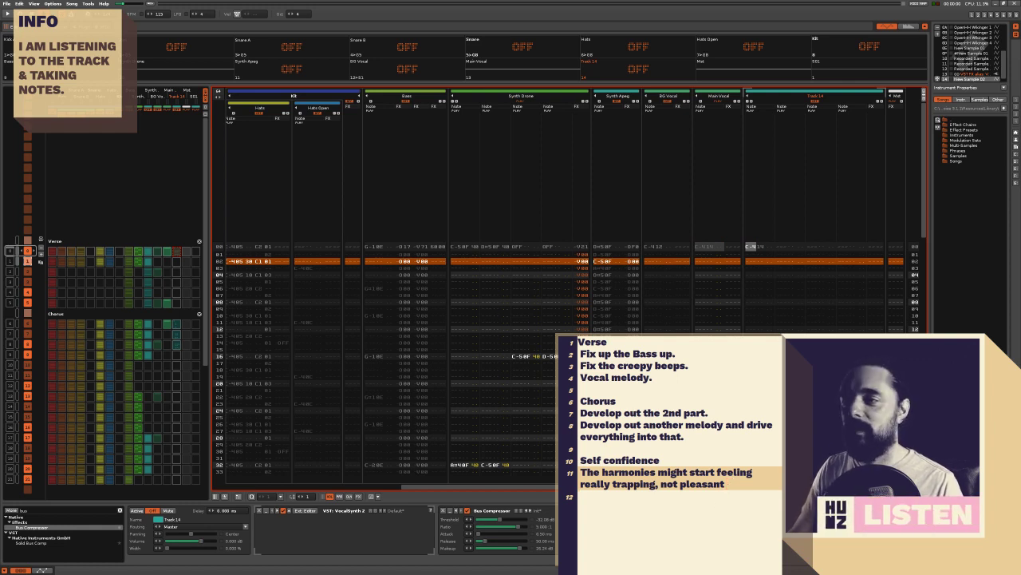
pyautogui.click(704, 254)
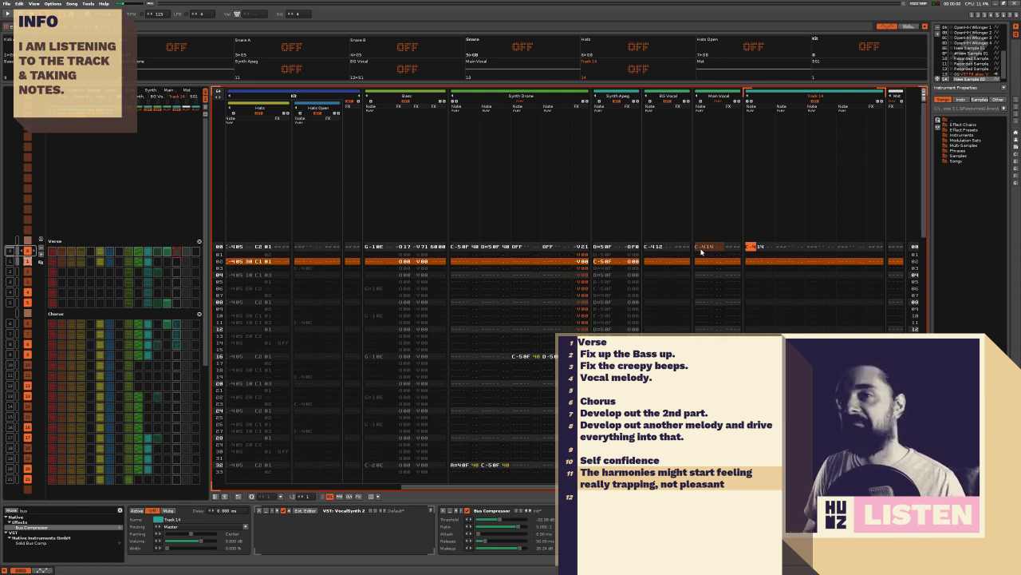
pyautogui.click(701, 249)
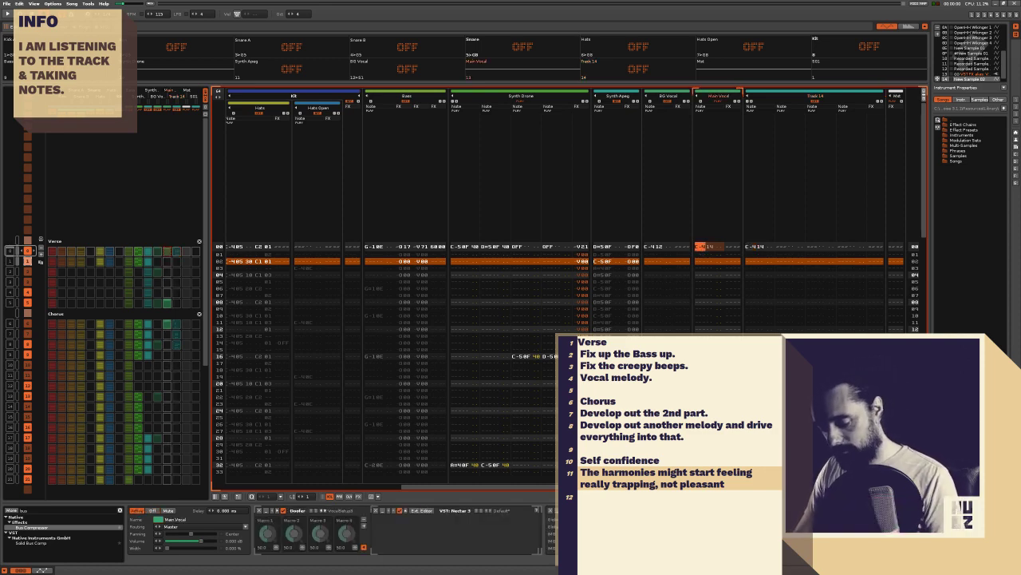
pyautogui.press('F4')
pyautogui.press('space')
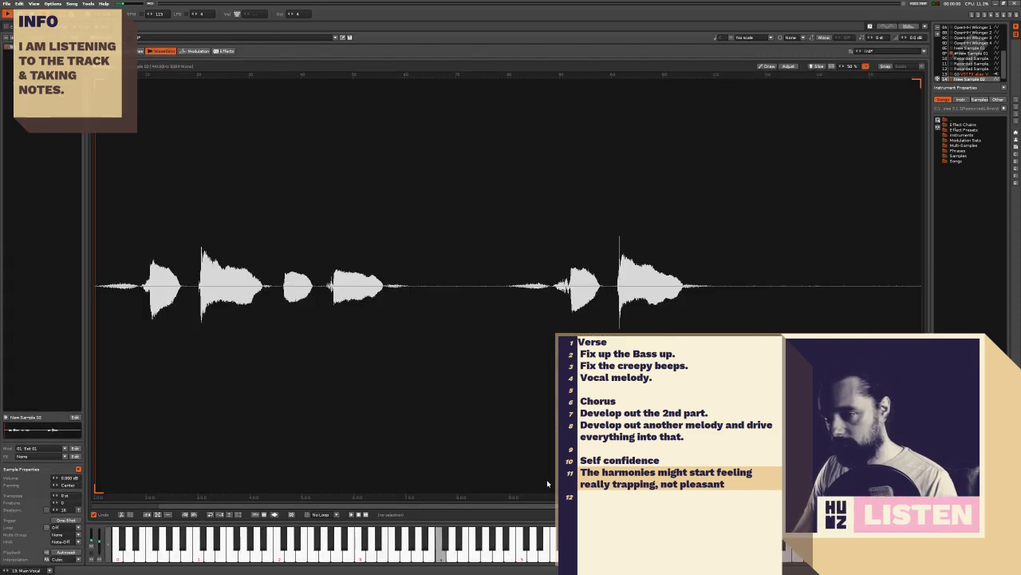
pyautogui.click(199, 287)
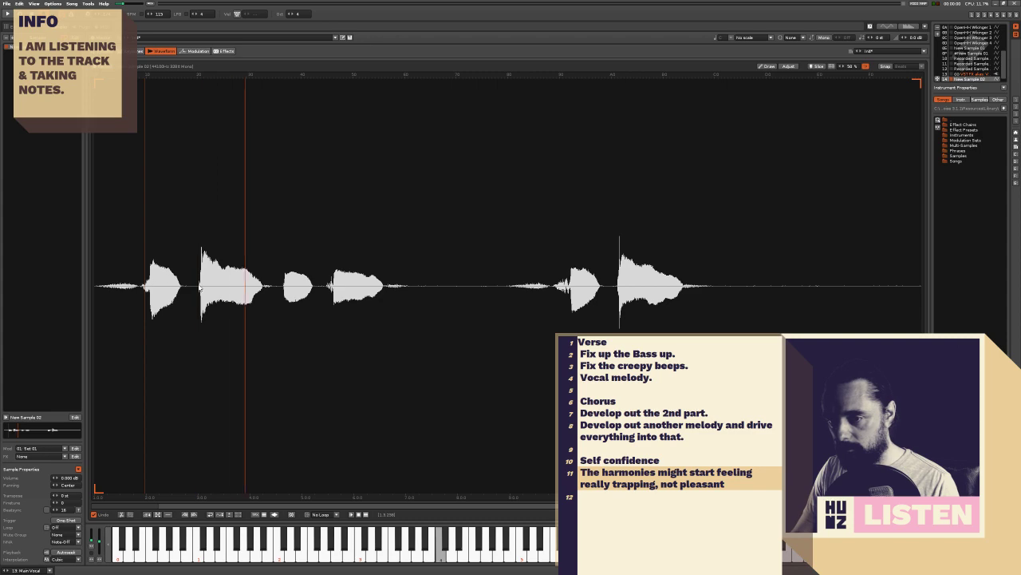
pyautogui.press('F2')
pyautogui.press('space')
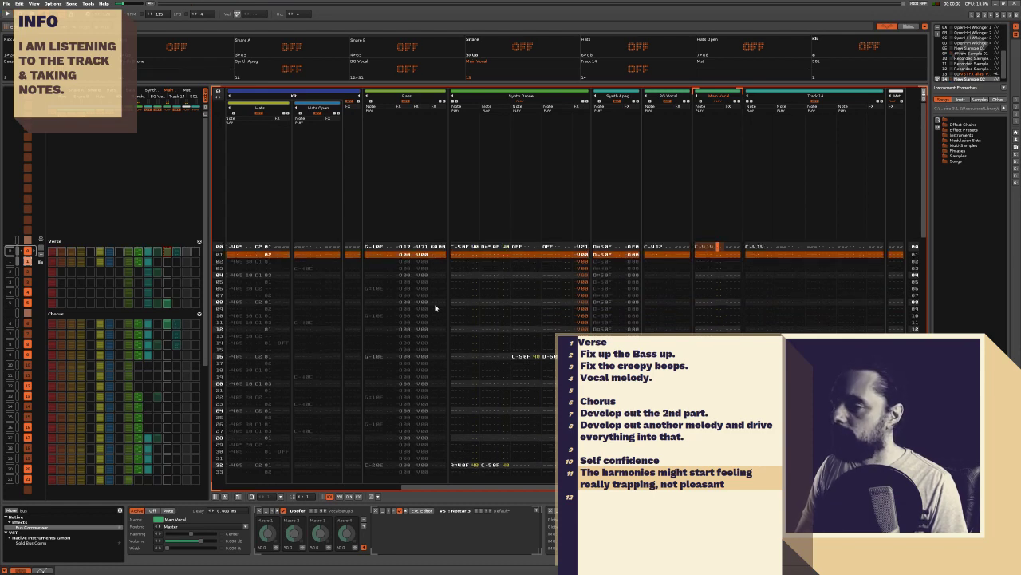
# Audition the first sung syllable of instrument 14's sample from several points around its attack in the waveform editor
pyautogui.press('F4')
pyautogui.scroll(3, 235, 274)
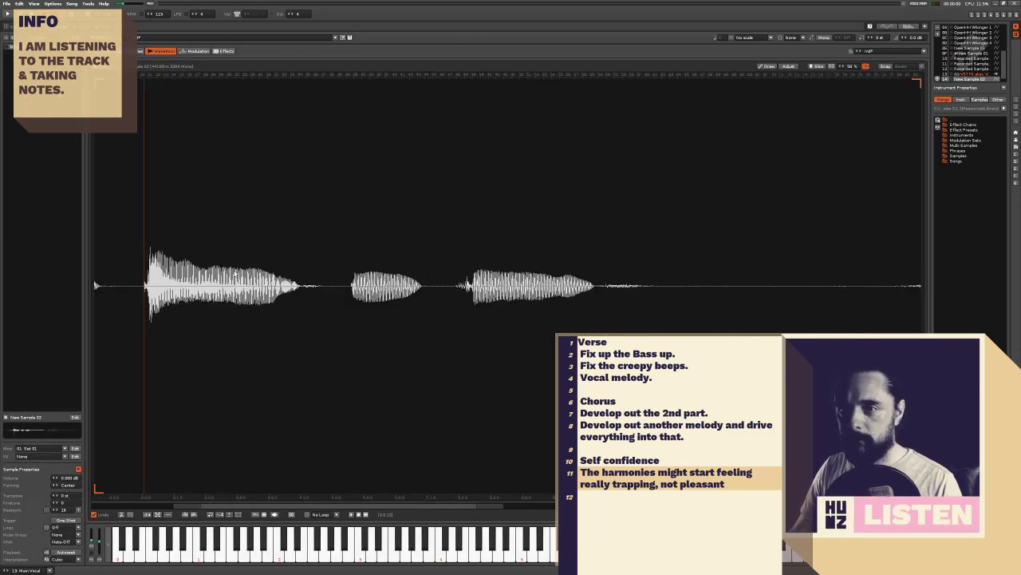
pyautogui.click(153, 293)
pyautogui.press('Return')
pyautogui.click(154, 293)
pyautogui.press('Return')
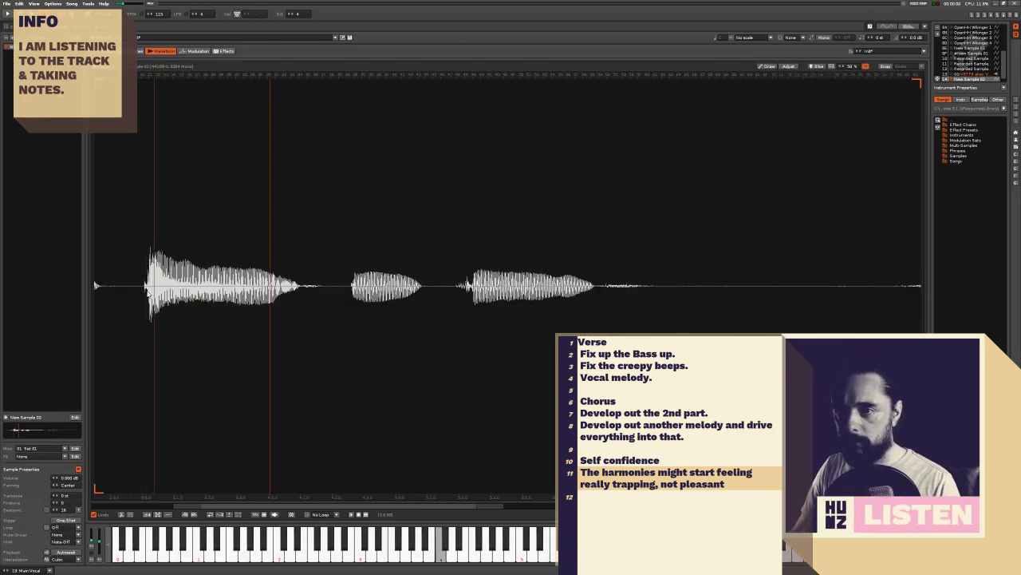
pyautogui.click(147, 294)
pyautogui.press('Return')
pyautogui.click(158, 295)
pyautogui.press('Return')
pyautogui.click(156, 296)
pyautogui.press('Return')
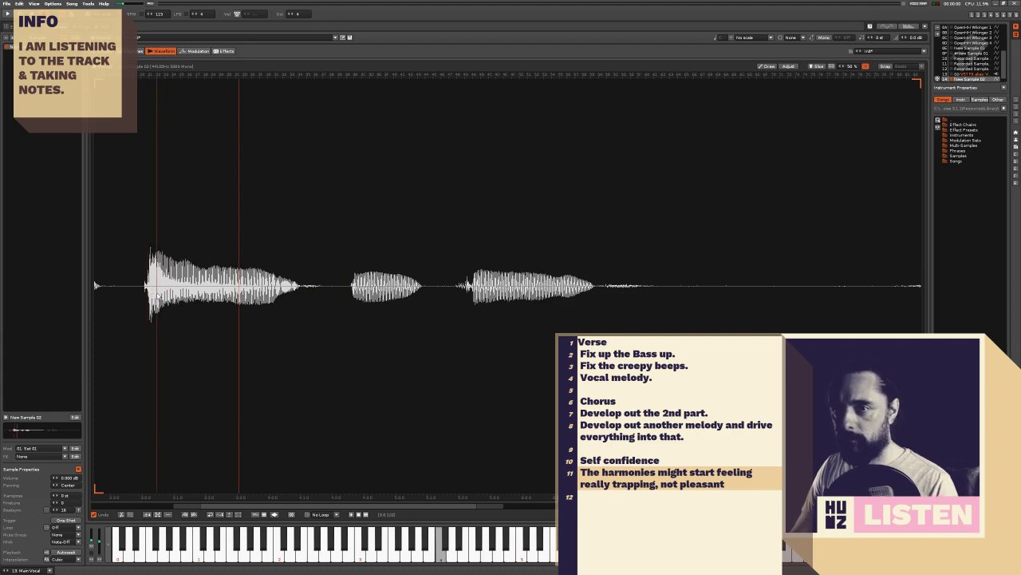
# Add the sample offset effect S22 to the Main Vocal note on row 00 of the first Verse pattern
pyautogui.press('F2')
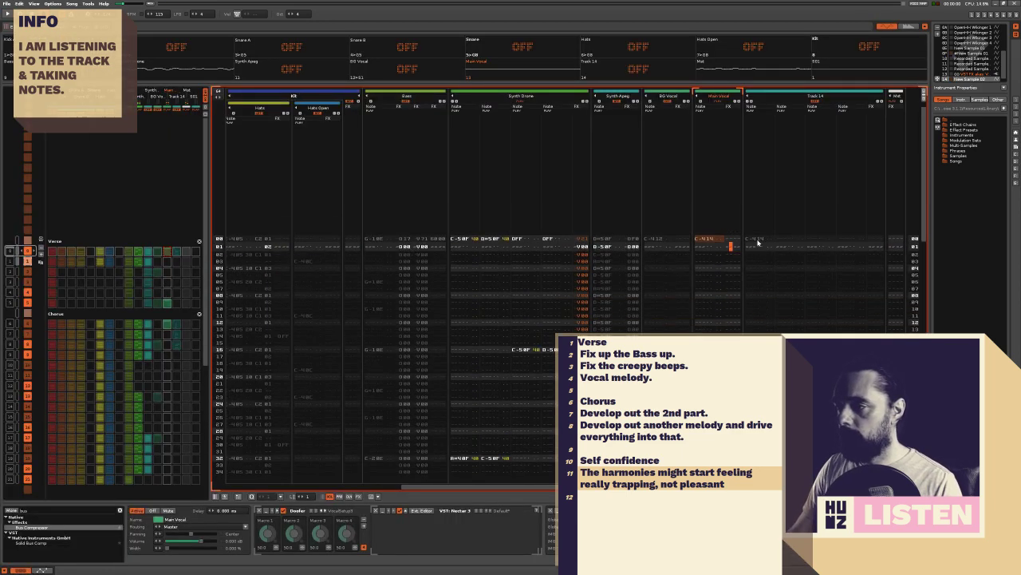
pyautogui.press('Right')
pyautogui.write('s')
pyautogui.press('Up')
pyautogui.press('Right')
pyautogui.press('Right')
pyautogui.write('2')
pyautogui.press('Down')
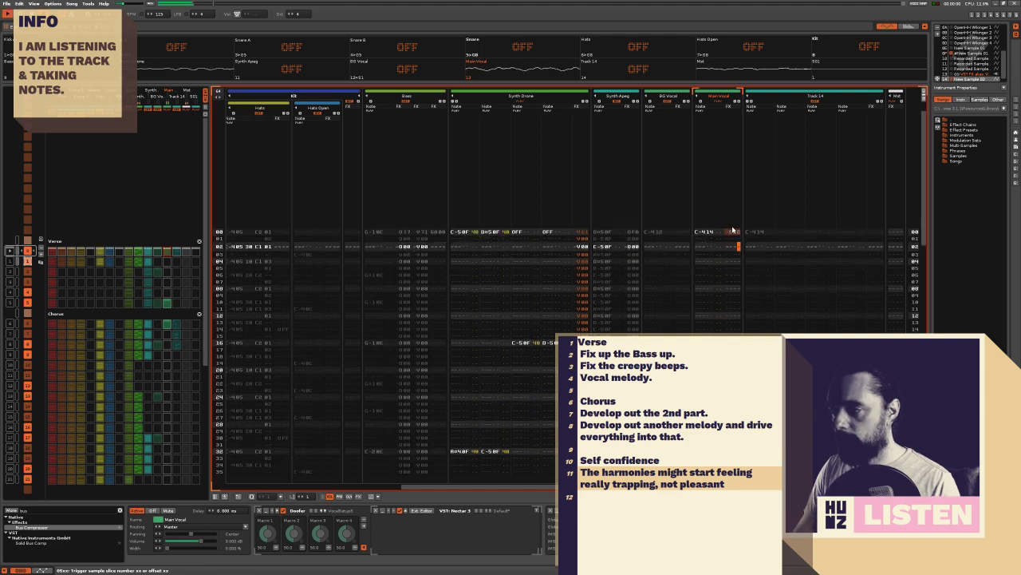
# Copy the Main Vocal note with its S22 offset from row 00 to row 02 and audition the retrigger
pyautogui.click(706, 233)
pyautogui.hotkey('ctrl', 'c')
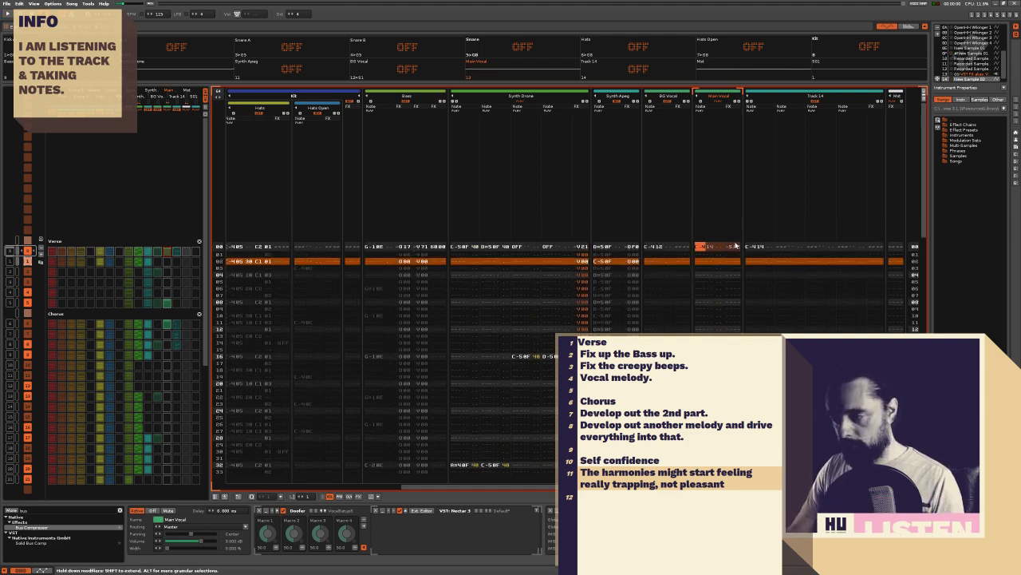
pyautogui.press('Down')
pyautogui.press('Down')
pyautogui.press('Down')
pyautogui.press('Down')
pyautogui.hotkey('ctrl', 'v')
pyautogui.press('space')
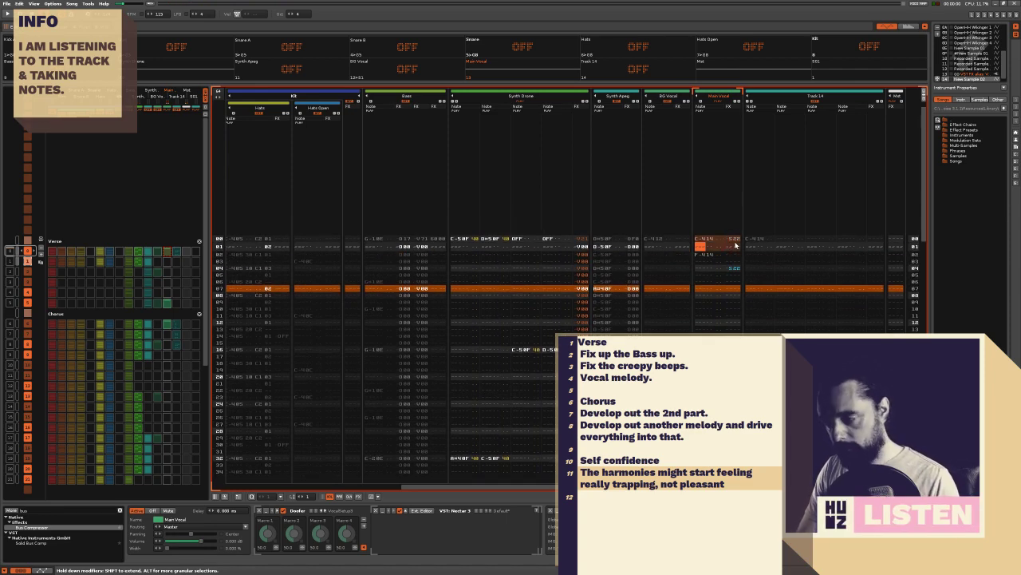
pyautogui.press('space')
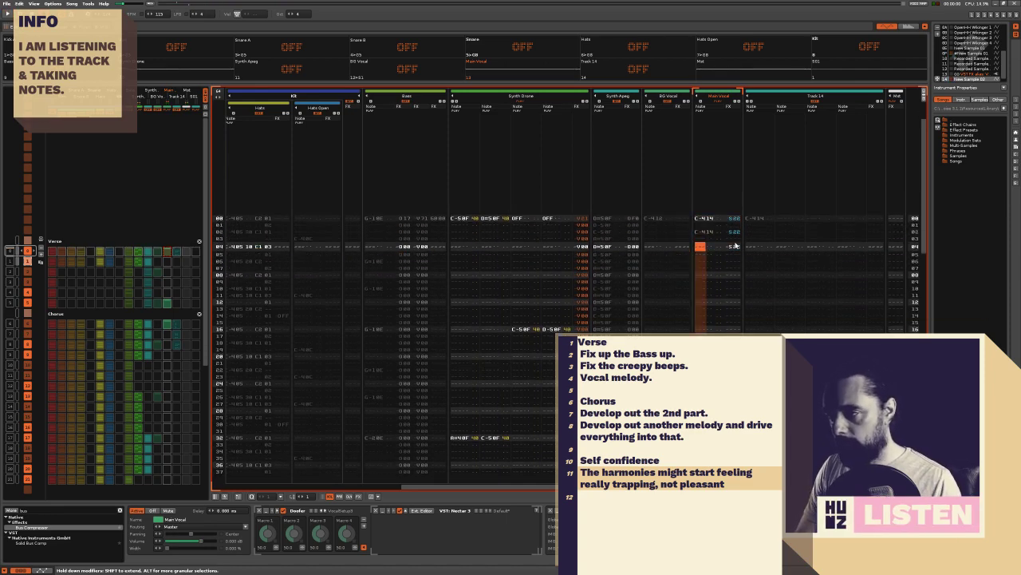
pyautogui.press('space')
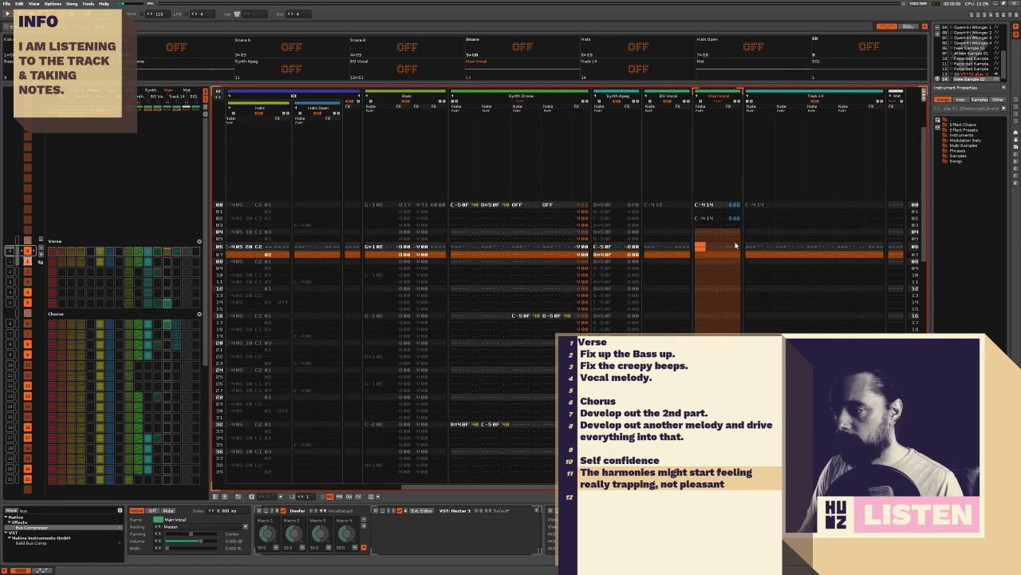
# Repeat the pair of S22 Main Vocal notes on rows 06 and 08 and play the pattern
pyautogui.press('Up')
pyautogui.press('Up')
pyautogui.press('Up')
pyautogui.hotkey('ctrl', 'e')
pyautogui.hotkey('ctrl', 'e')
pyautogui.hotkey('ctrl', 'e')
pyautogui.press('space')
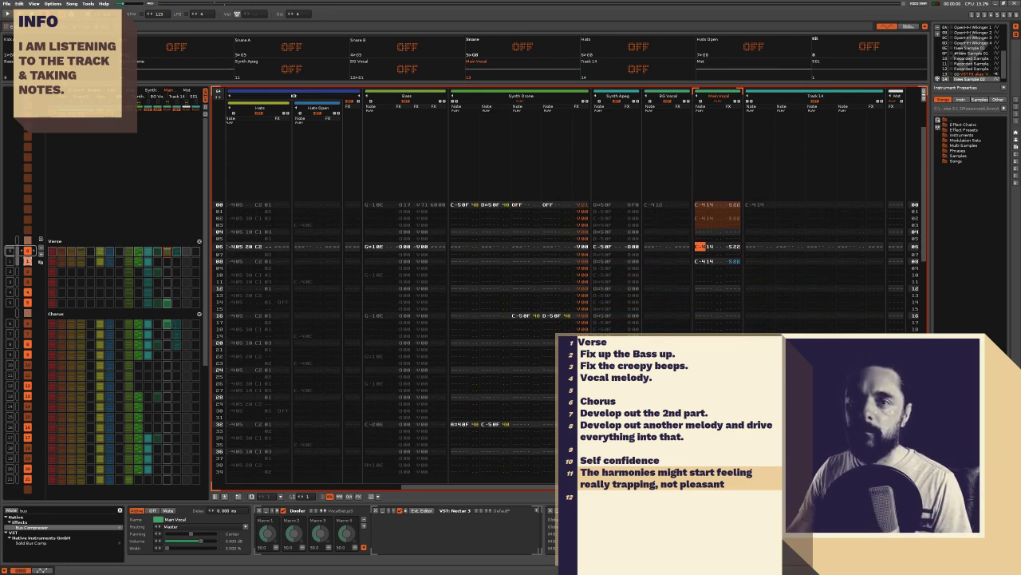
# Unmute the Kick A, Hats and Hats Open tracks and play the Verse pattern with the chopped vocal
pyautogui.click(56, 46)
pyautogui.click(56, 46)
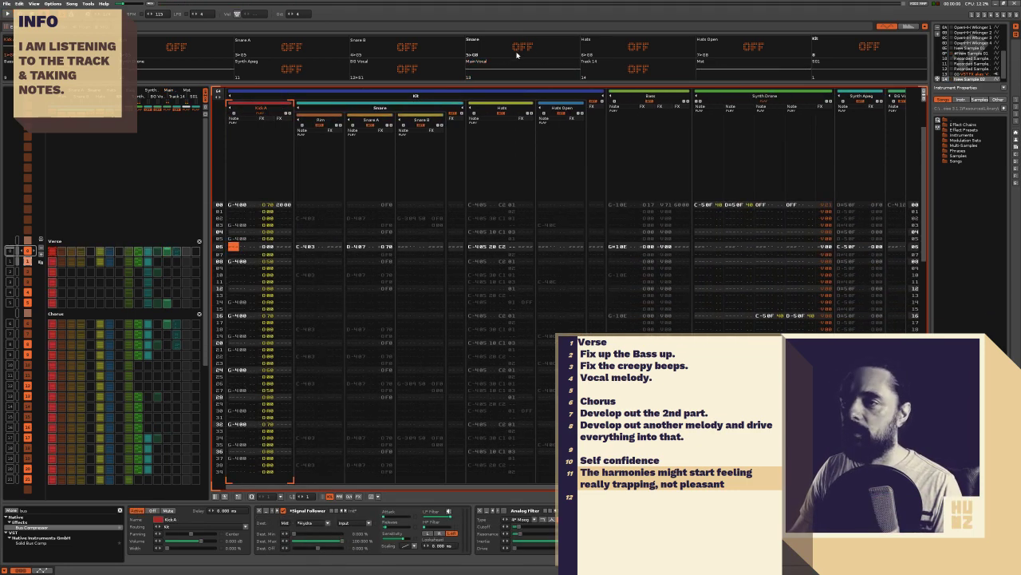
pyautogui.click(658, 50)
pyautogui.click(767, 54)
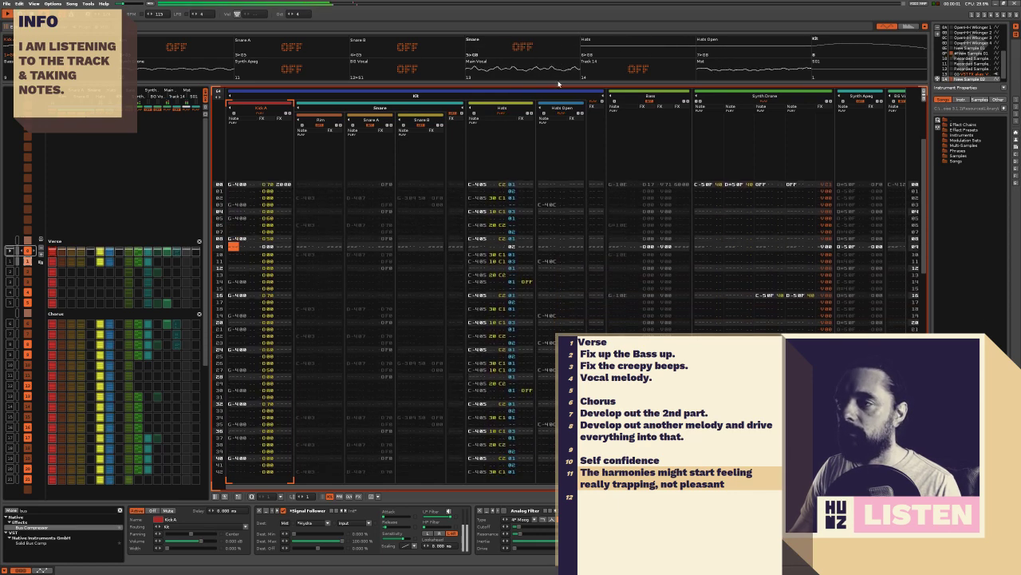
pyautogui.hscroll(5, 863, 317)
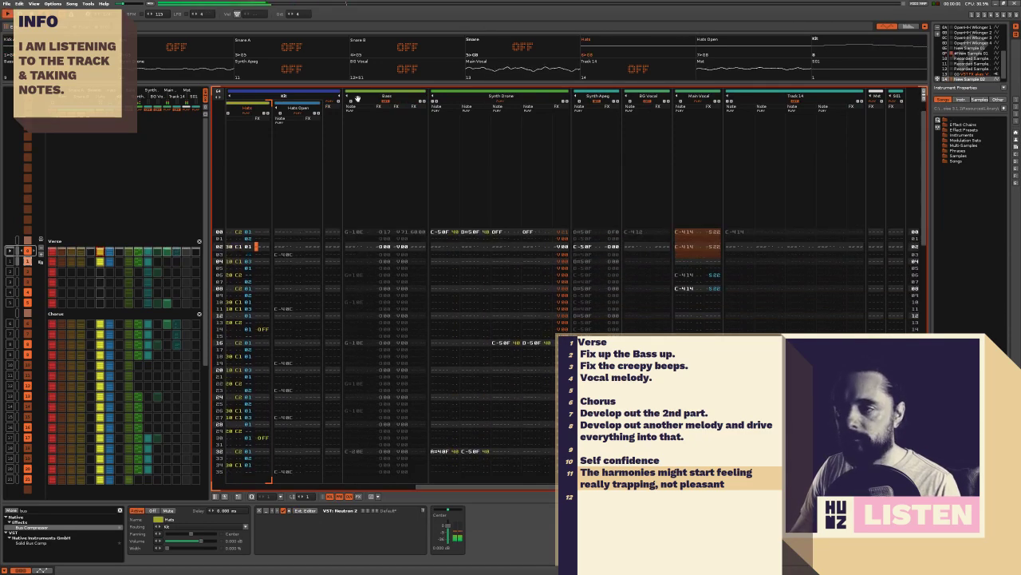
# Fill Main Vocal row 01 with a copy of row 00's C-4 instrument 14 note and S22 offset, then audition it
pyautogui.click(680, 202)
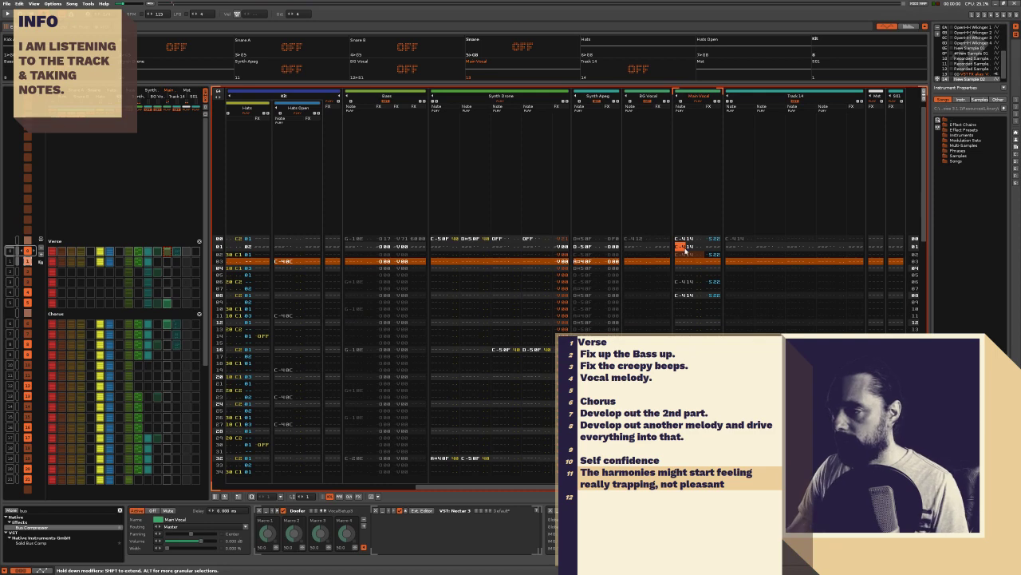
pyautogui.moveTo(689, 240); pyautogui.dragTo(714, 243)
pyautogui.hotkey('ctrl', 'z')
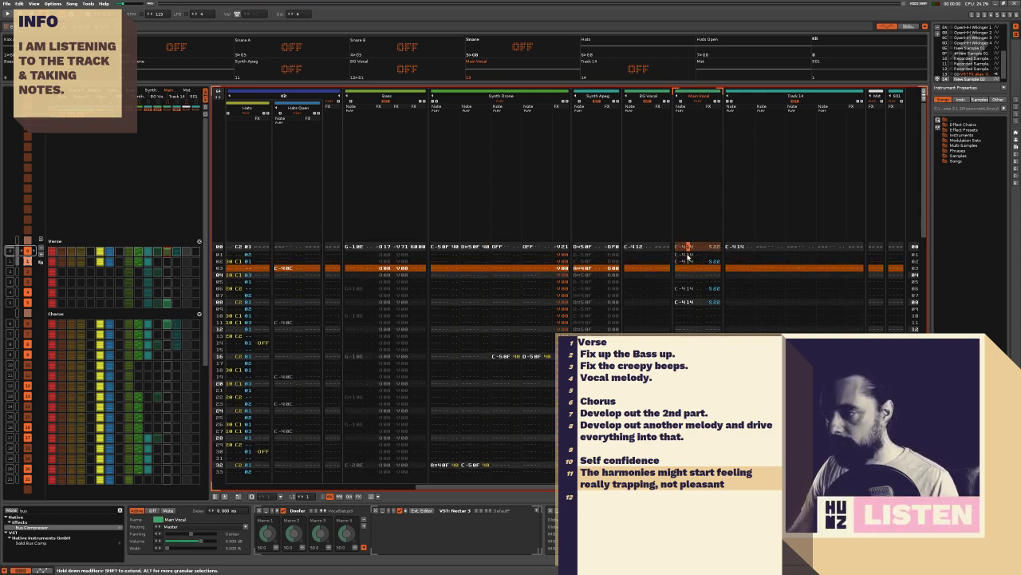
pyautogui.moveTo(685, 255); pyautogui.dragTo(699, 253)
pyautogui.hotkey('ctrl', 'v')
pyautogui.press('space')
pyautogui.press('space')
pyautogui.press('space')
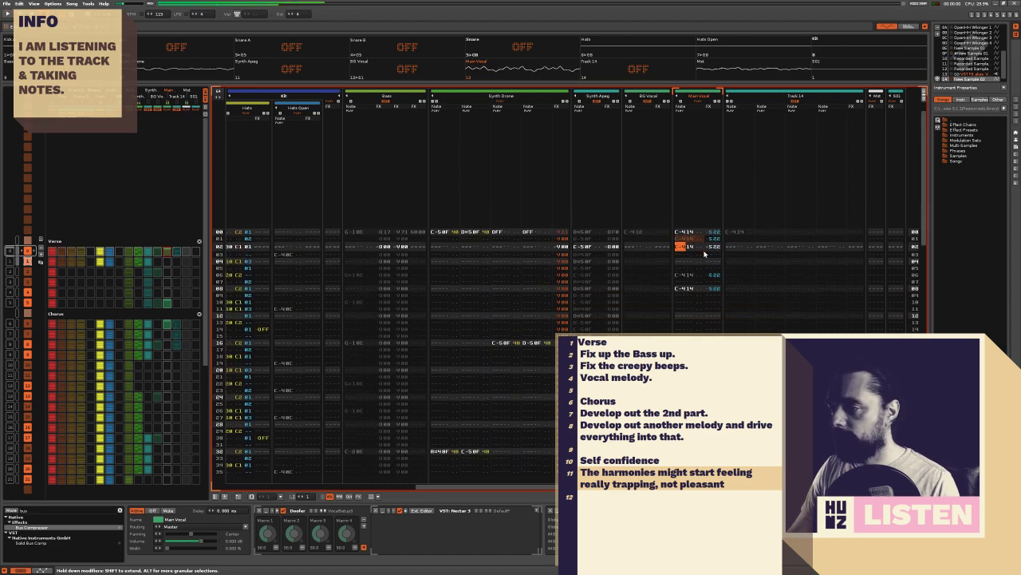
pyautogui.press('space')
pyautogui.press('space')
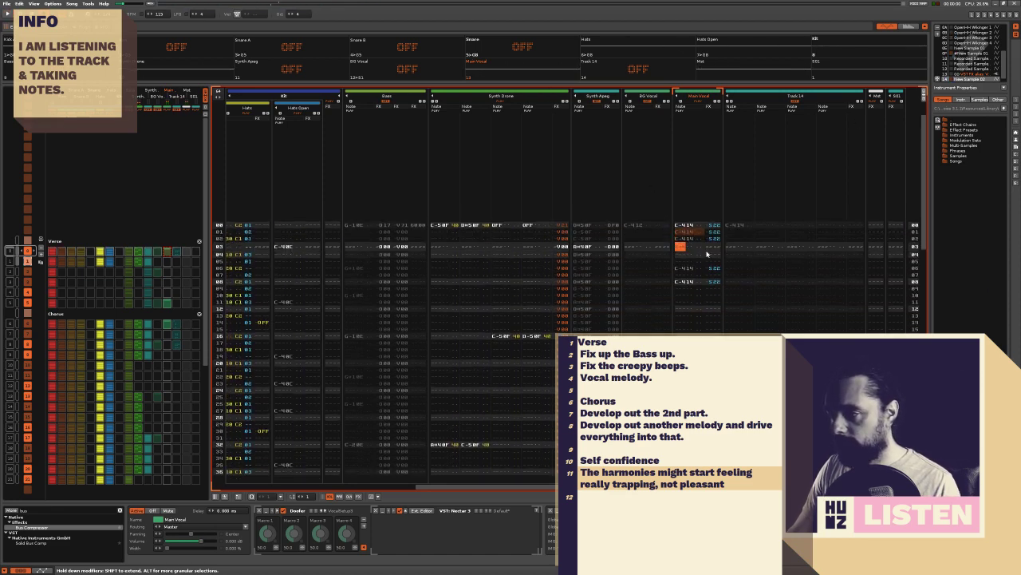
# Set the sample offsets on Main Vocal rows 01 and 02 to S23 and S24 and audition them
pyautogui.click(687, 227)
pyautogui.click(716, 248)
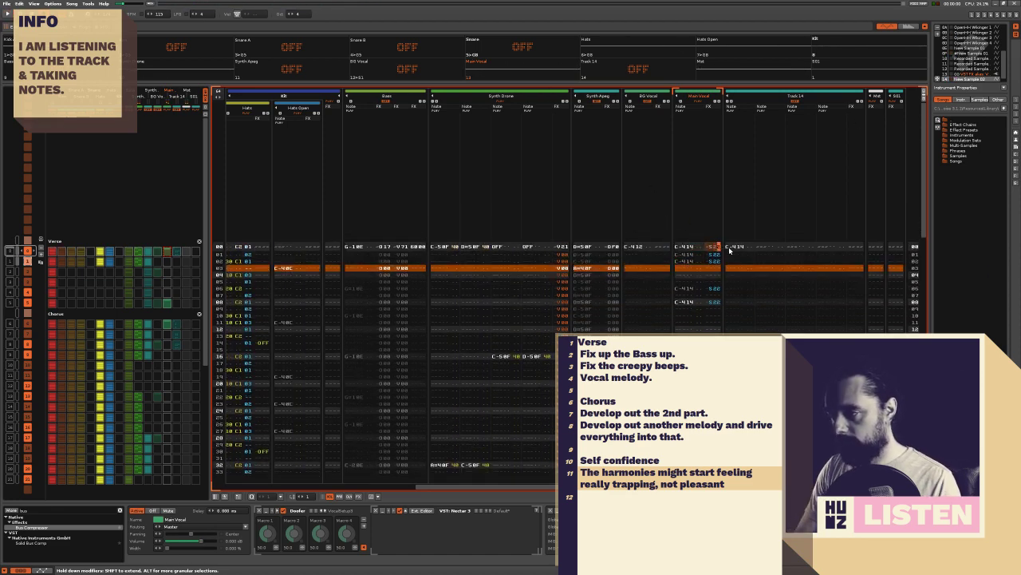
pyautogui.press('Down')
pyautogui.write('34')
pyautogui.press('space')
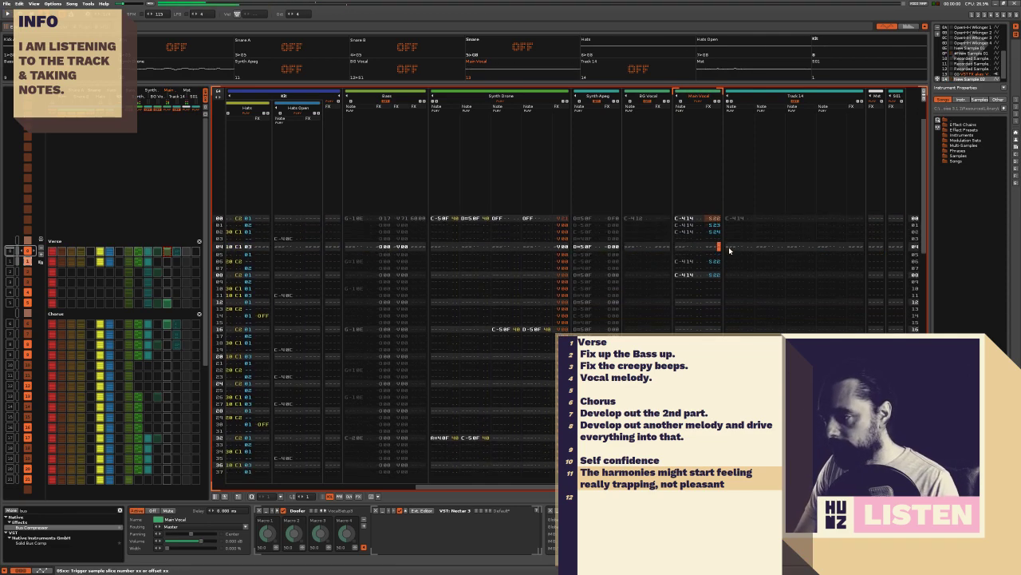
pyautogui.press('space')
pyautogui.press('space')
pyautogui.press('space')
# Set the sample offsets on Main Vocal rows 00, 01 and 02 to S24, S25 and S26 and play them
pyautogui.press('Up')
pyautogui.write('456')
pyautogui.press('space')
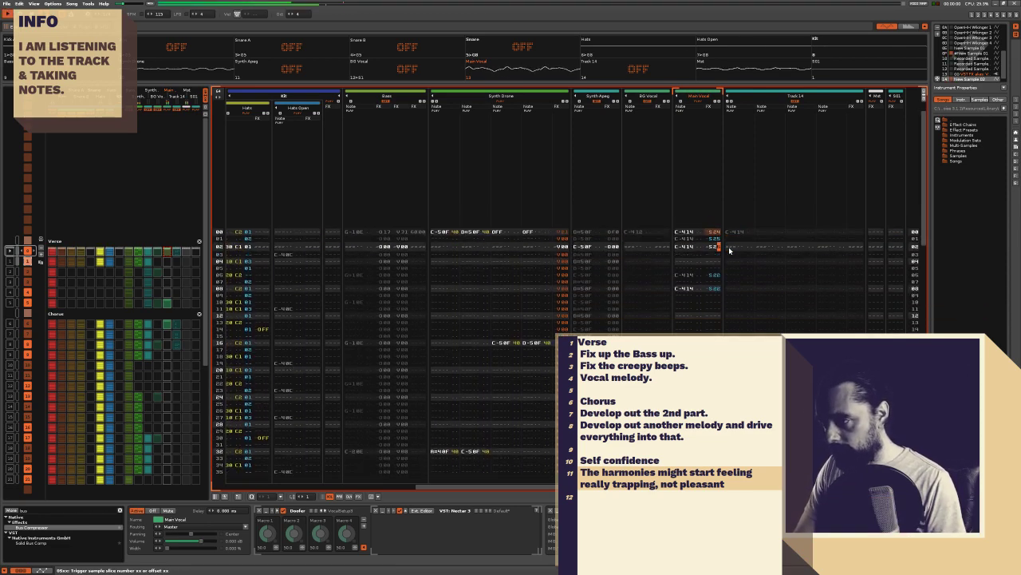
pyautogui.press('space')
pyautogui.press('space')
# Copy the three Main Vocal notes with offsets from rows 00 to 02 and paste them starting at row 03
pyautogui.hotkey('shift', 'Tab')
pyautogui.press('Up')
pyautogui.hotkey('shift', 'Up')
pyautogui.hotkey('shift', 'Up')
pyautogui.hotkey('shift', 'Right')
pyautogui.hotkey('shift', 'Right')
pyautogui.hotkey('shift', 'Right')
pyautogui.hotkey('shift', 'Right')
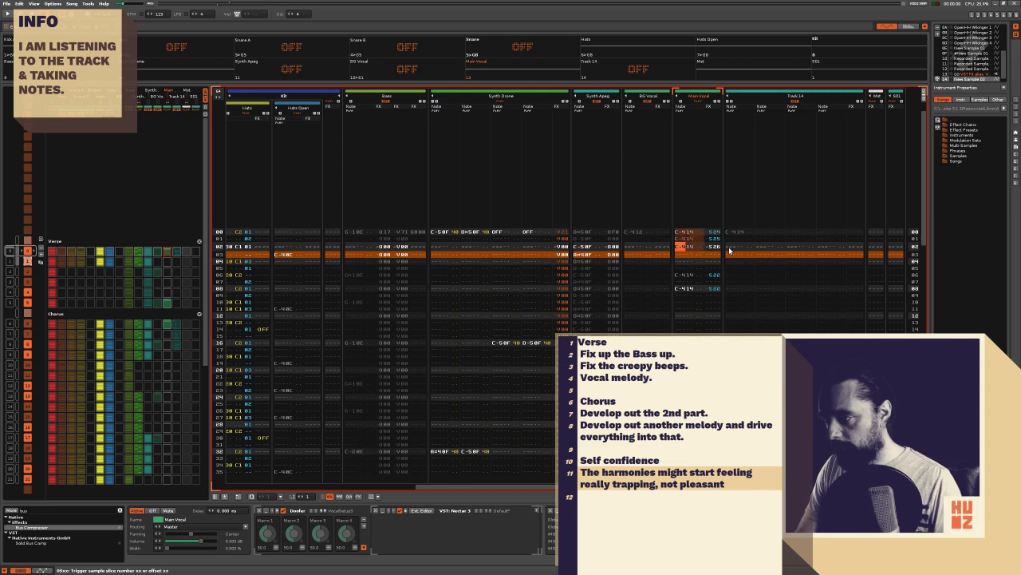
pyautogui.hotkey('ctrl', 'c')
pyautogui.press('Down')
pyautogui.hotkey('ctrl', 'v')
# Set the sample offsets on Main Vocal rows 03 and 04 to S25 and S24
pyautogui.press('Right')
pyautogui.press('Right')
pyautogui.press('Right')
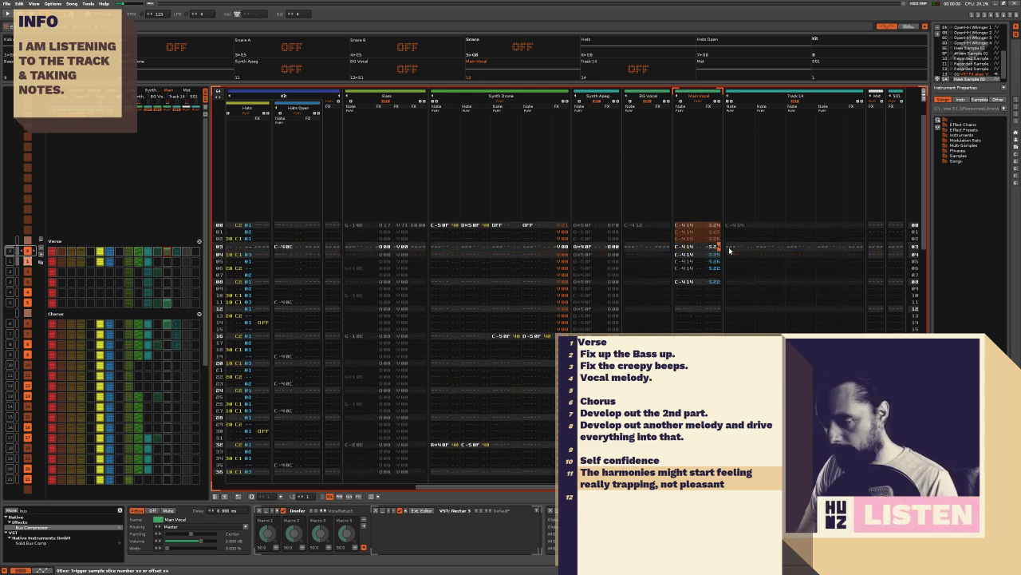
pyautogui.write('54')
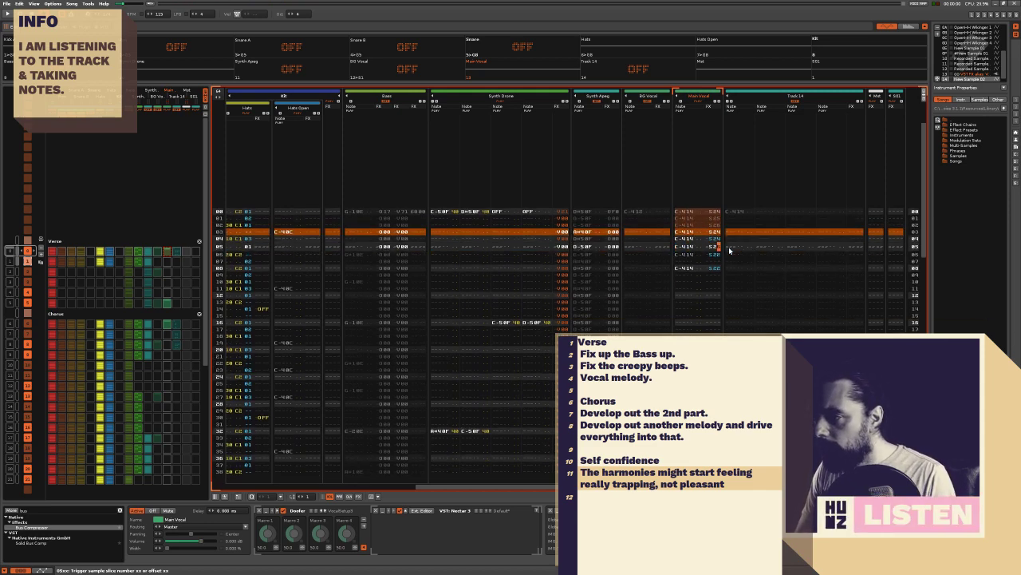
pyautogui.press('Up')
pyautogui.press('Up')
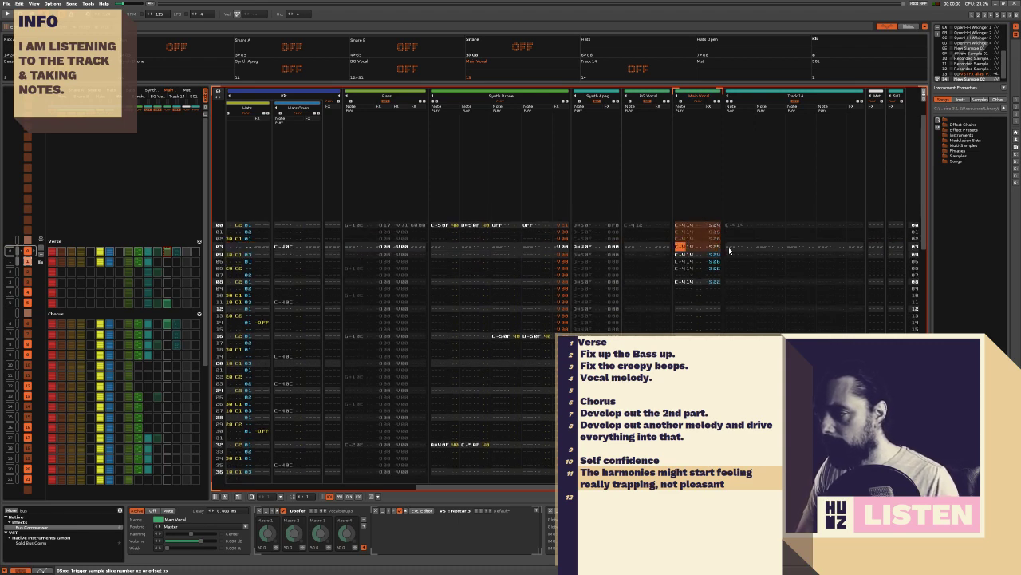
# Fill the rest of the Main Vocal pattern with the repeating S24, S25, S26, S25 note sequence and play it
pyautogui.press('Return')
pyautogui.hotkey('ctrl', 'p')
pyautogui.press('space')
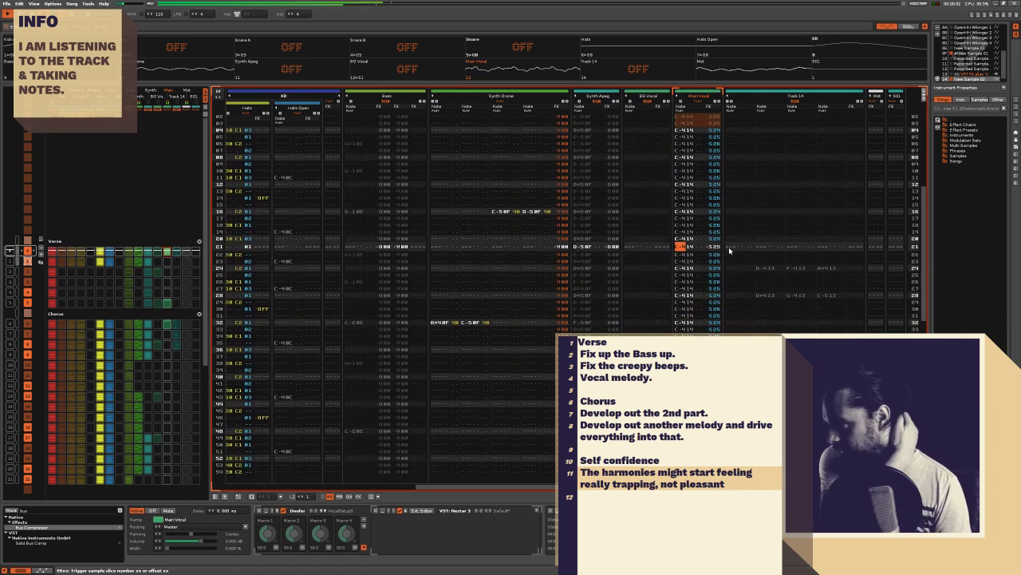
# Examine the first sung syllable in instrument 14's waveform and highlight its sustained part just after the attack
pyautogui.press('F6')
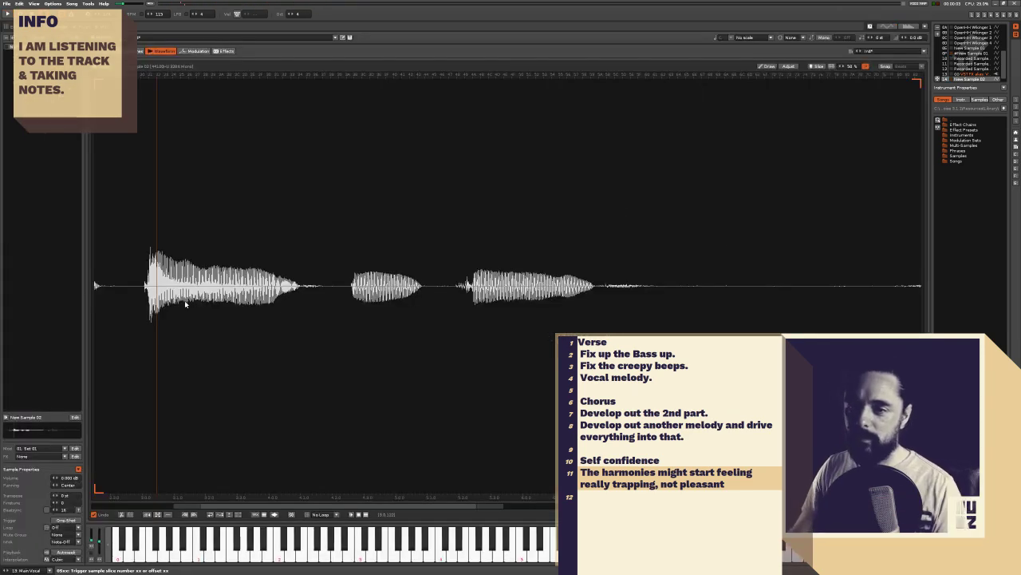
pyautogui.scroll(3, 182, 294)
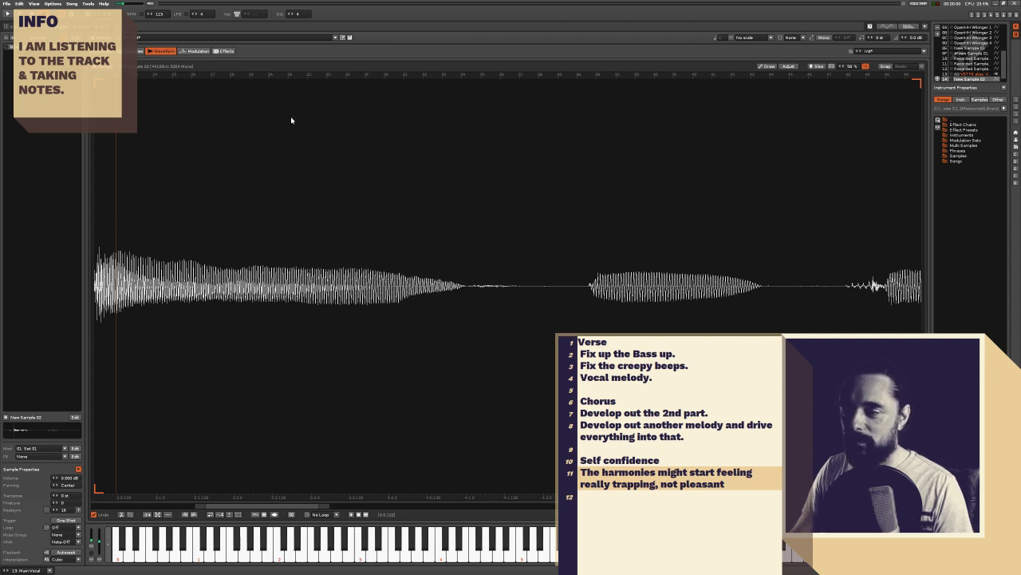
pyautogui.moveTo(158, 271); pyautogui.dragTo(295, 324)
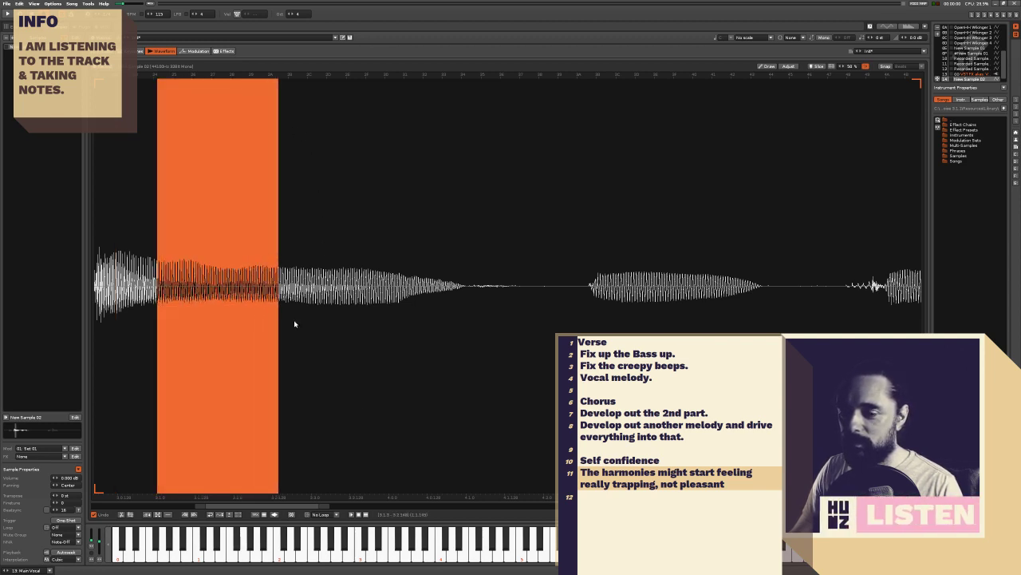
pyautogui.click(200, 328)
pyautogui.moveTo(157, 297); pyautogui.dragTo(313, 289)
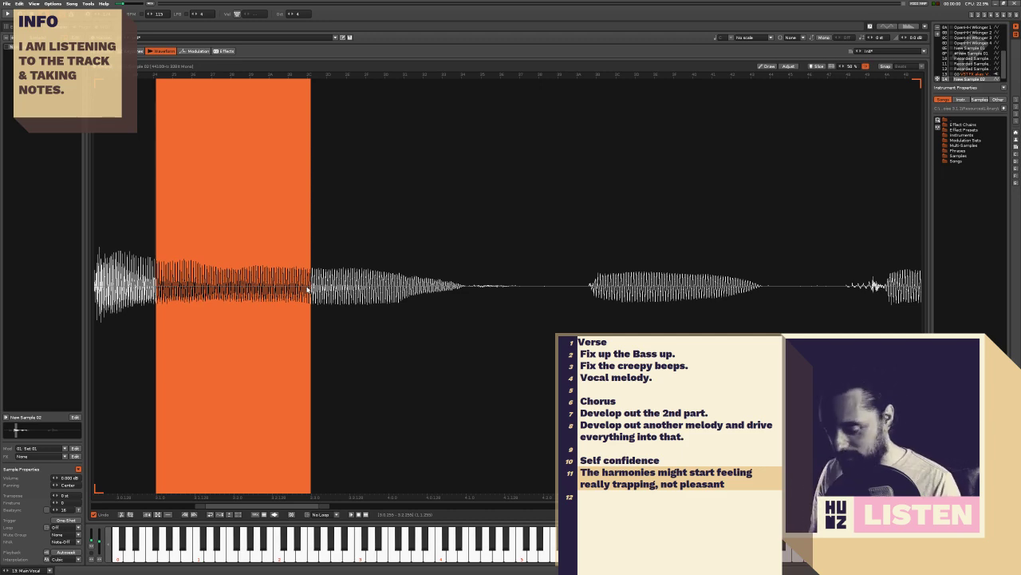
# Return to the Verse pattern and listen to the repeating Main Vocal notes together with the Synth Apeg track
pyautogui.press('F2')
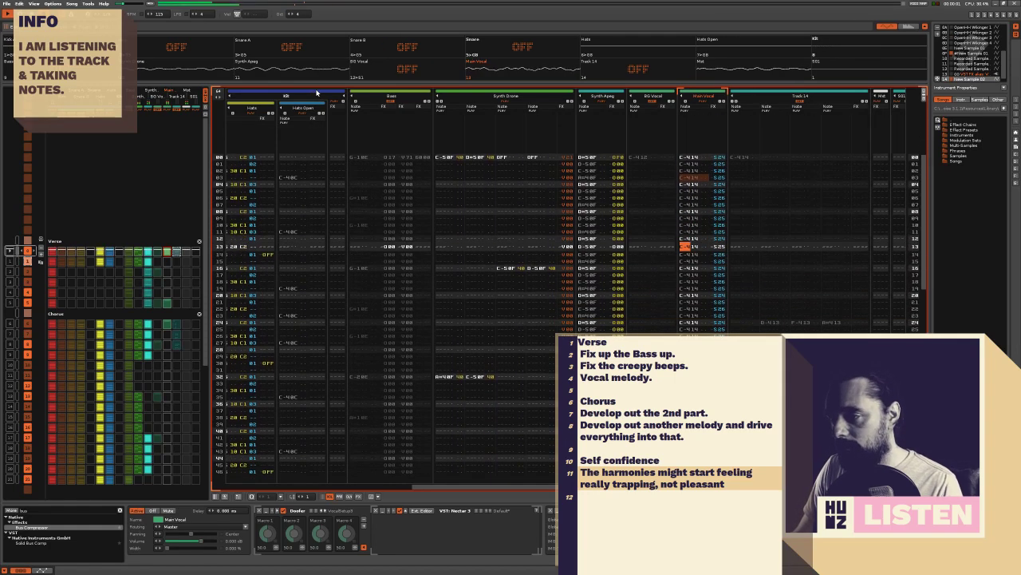
pyautogui.hotkey('shift', 'Tab')
pyautogui.hotkey('shift', 'Tab')
pyautogui.press('Tab')
pyautogui.press('Tab')
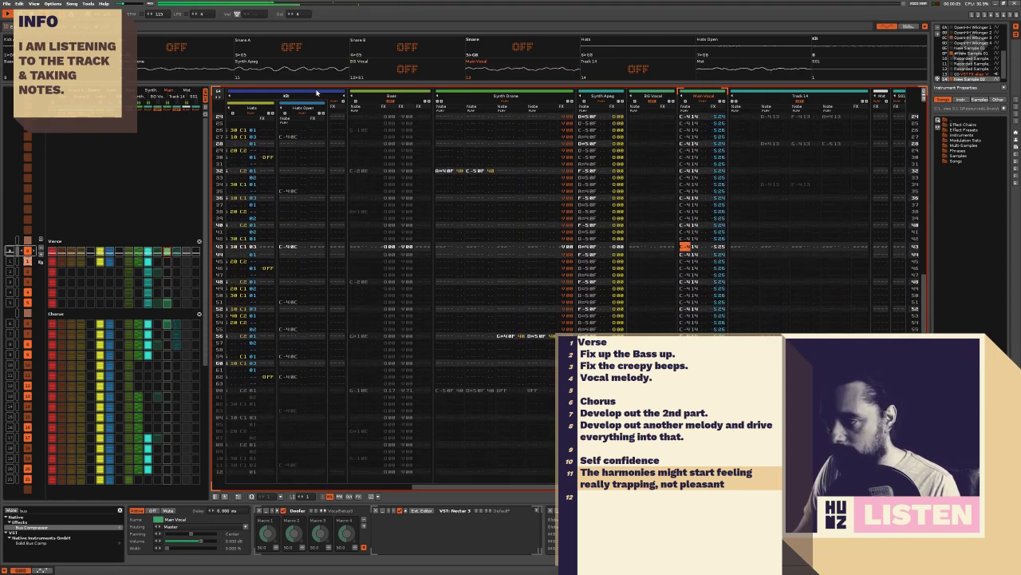
# Show the advanced pattern editing options and move the edit position to the Synth Drone and Bass tracks during playback
pyautogui.click(924, 94)
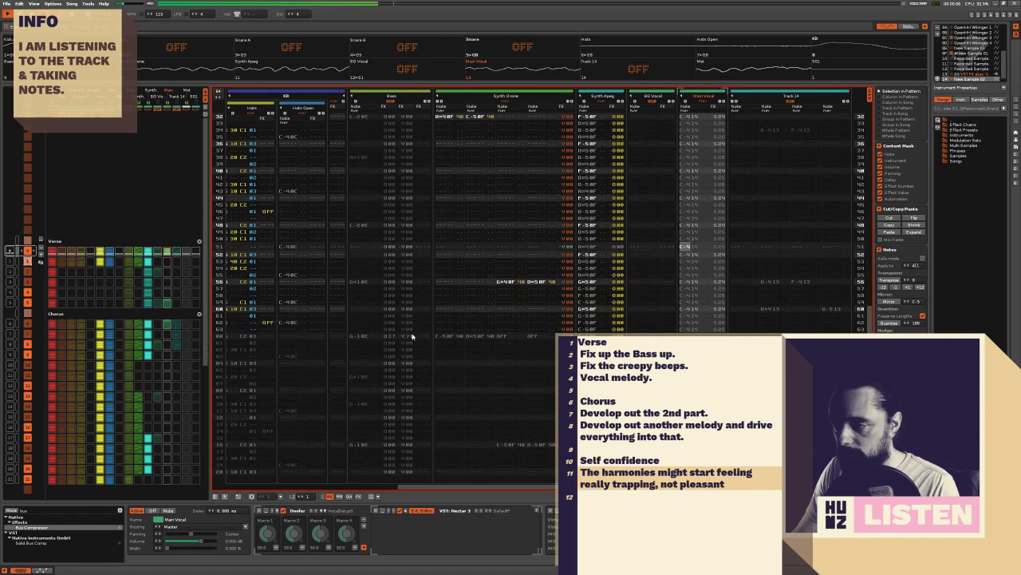
pyautogui.click(502, 147)
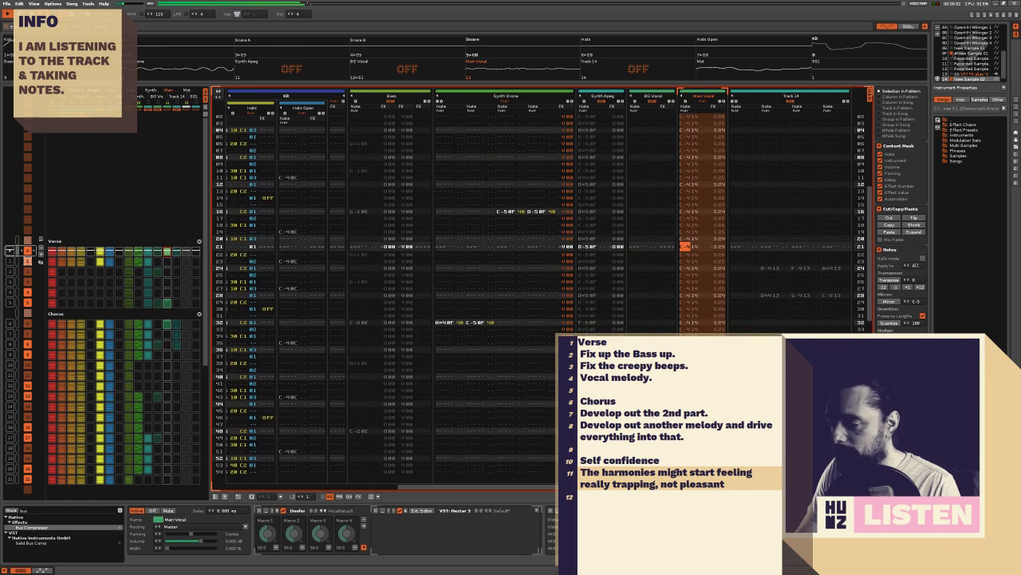
pyautogui.click(523, 241)
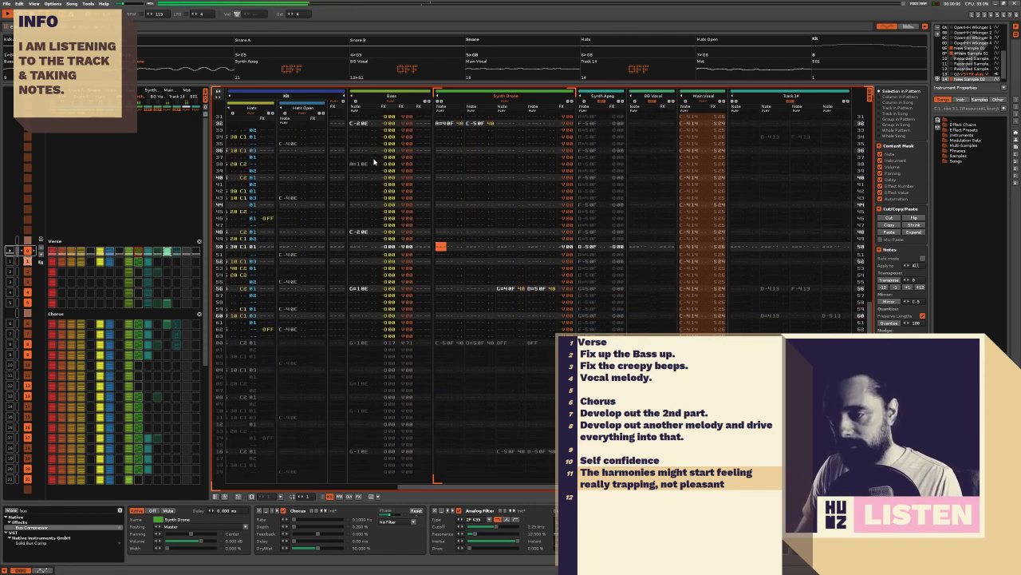
pyautogui.click(373, 162)
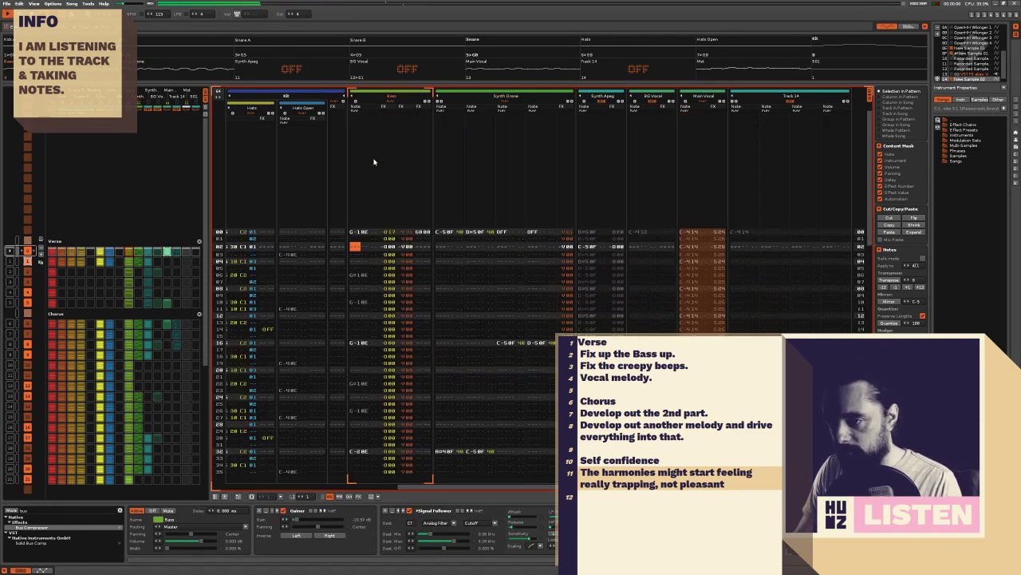
# Select the Synth Drone track's pattern contents and listen to them within the Verse pattern
pyautogui.press('Tab')
pyautogui.press('Tab')
pyautogui.hotkey('shift', 'Tab')
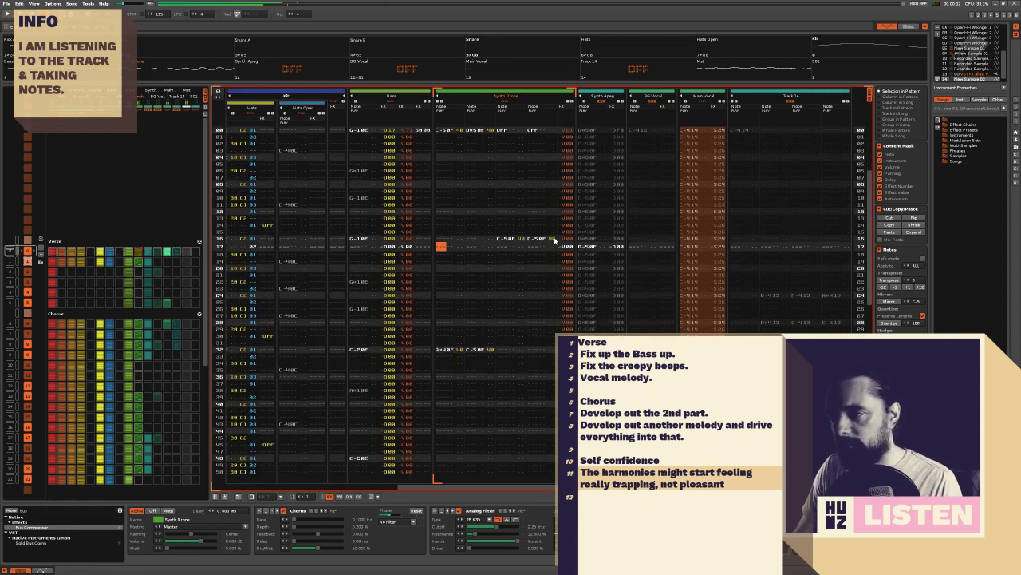
pyautogui.press('space')
pyautogui.doubleClick(439, 143)
pyautogui.press('space')
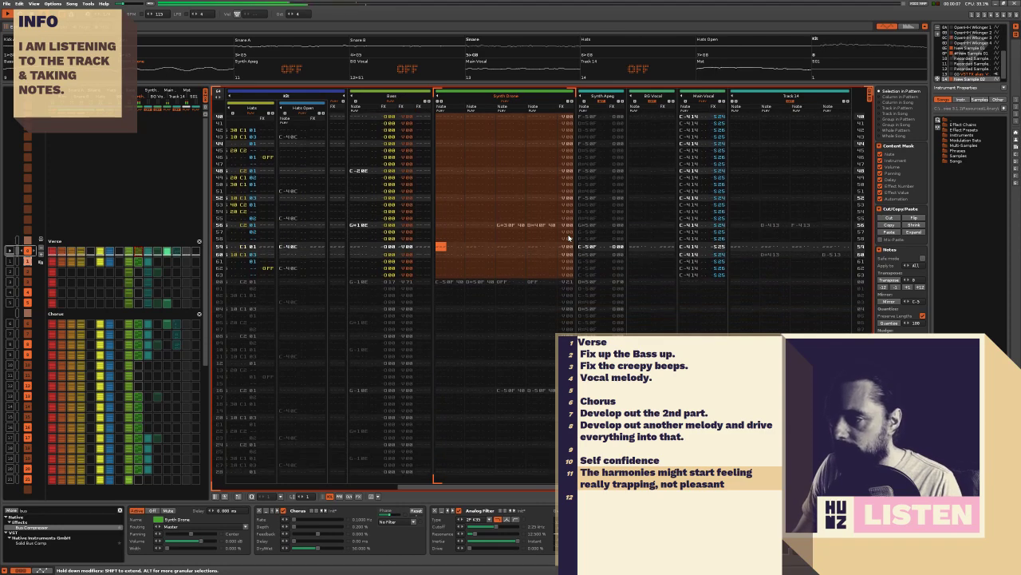
# Insert a new empty track directly after Synth Apeg
pyautogui.press('Tab')
pyautogui.press('Tab')
pyautogui.press('Tab')
pyautogui.press('Tab')
pyautogui.press('Tab')
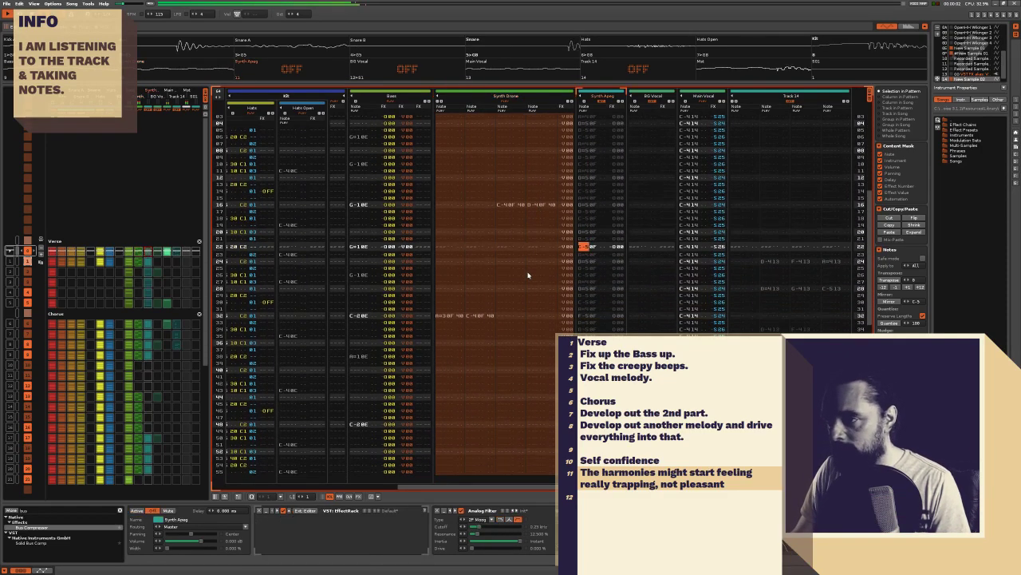
pyautogui.hotkey('ctrl', 't')
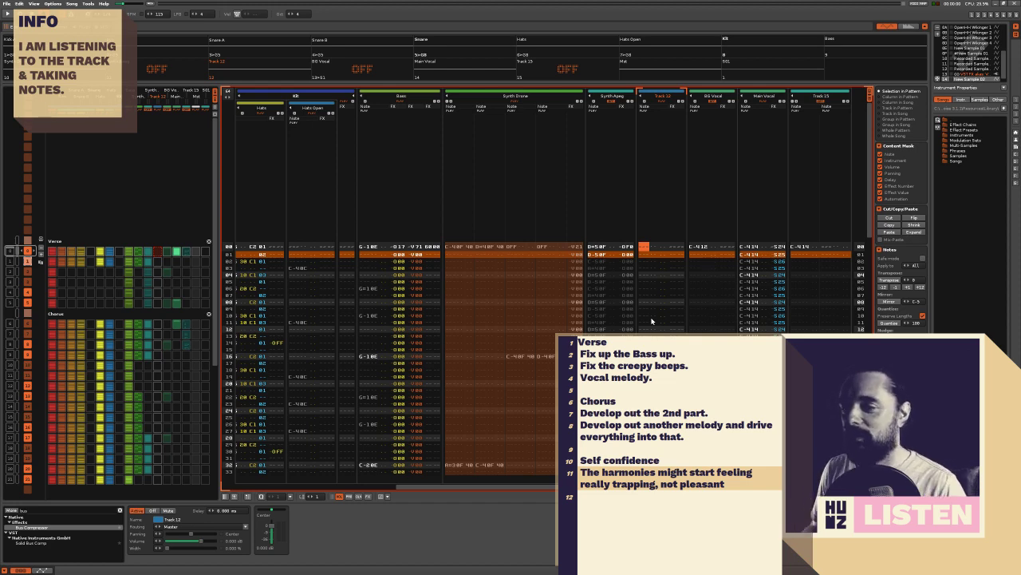
# Listen to the Verse pattern while looking over the Synth Drone, Track 12 and Main Vocal note columns
pyautogui.click(484, 181)
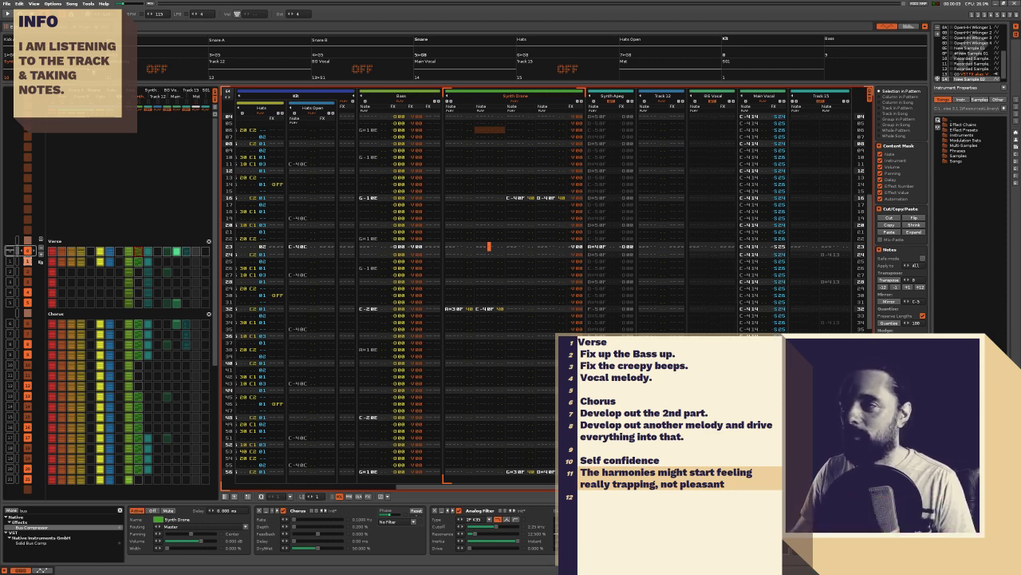
pyautogui.click(760, 305)
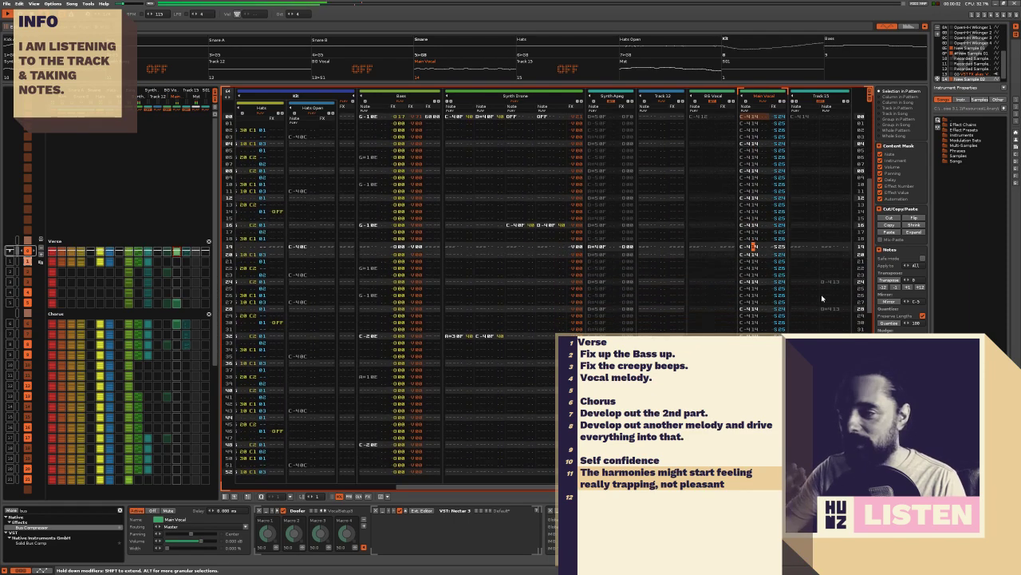
pyautogui.press('Left')
pyautogui.press('Left')
pyautogui.press('Left')
pyautogui.press('Left')
pyautogui.press('Left')
pyautogui.press('Left')
pyautogui.press('Left')
pyautogui.press('Left')
pyautogui.press('Left')
pyautogui.press('Left')
pyautogui.press('Left')
pyautogui.press('Left')
pyautogui.press('Left')
pyautogui.press('Left')
pyautogui.press('Left')
pyautogui.press('Left')
pyautogui.press('Left')
pyautogui.press('Left')
pyautogui.press('Left')
pyautogui.press('Left')
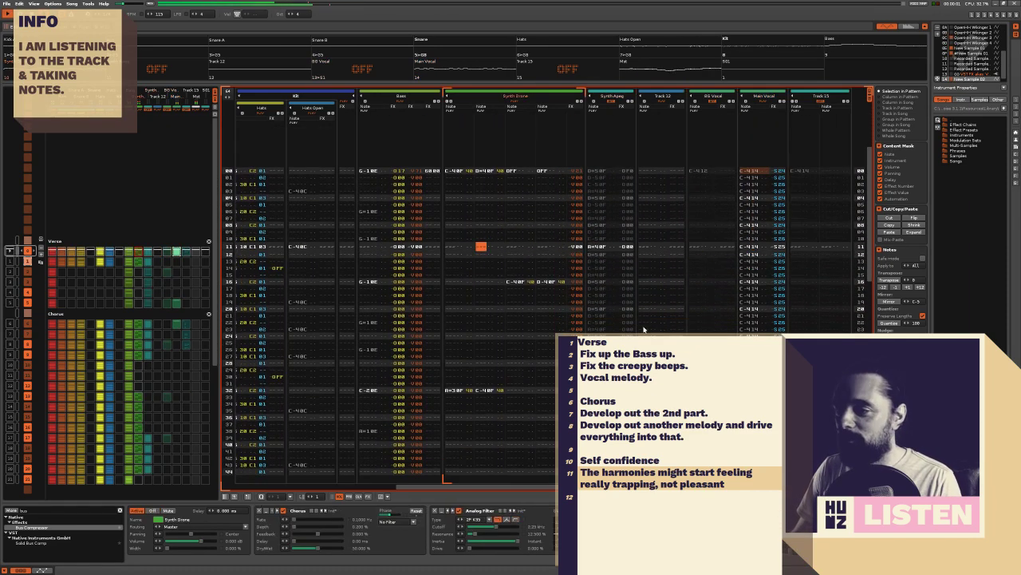
pyautogui.press('Left')
pyautogui.press('Left')
pyautogui.press('Left')
pyautogui.press('Left')
pyautogui.press('Left')
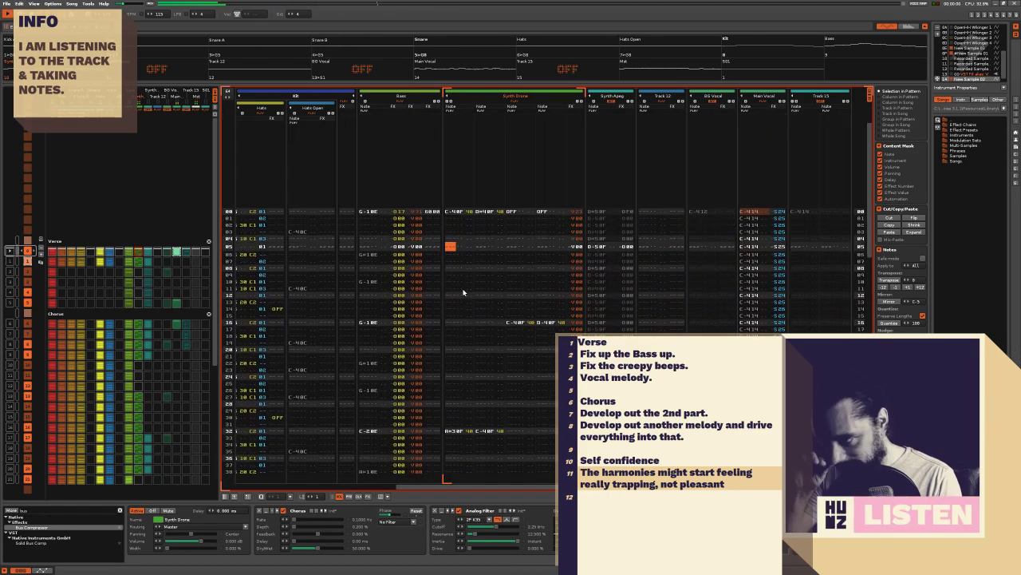
pyautogui.press('Right')
pyautogui.press('Right')
pyautogui.press('Right')
pyautogui.press('Right')
pyautogui.press('Right')
pyautogui.press('Right')
pyautogui.press('Right')
pyautogui.press('Right')
pyautogui.press('Right')
pyautogui.press('Right')
pyautogui.press('Right')
pyautogui.press('Right')
pyautogui.press('Right')
pyautogui.press('Right')
pyautogui.press('Right')
pyautogui.press('Right')
pyautogui.press('Right')
pyautogui.press('Right')
pyautogui.press('Right')
pyautogui.press('Right')
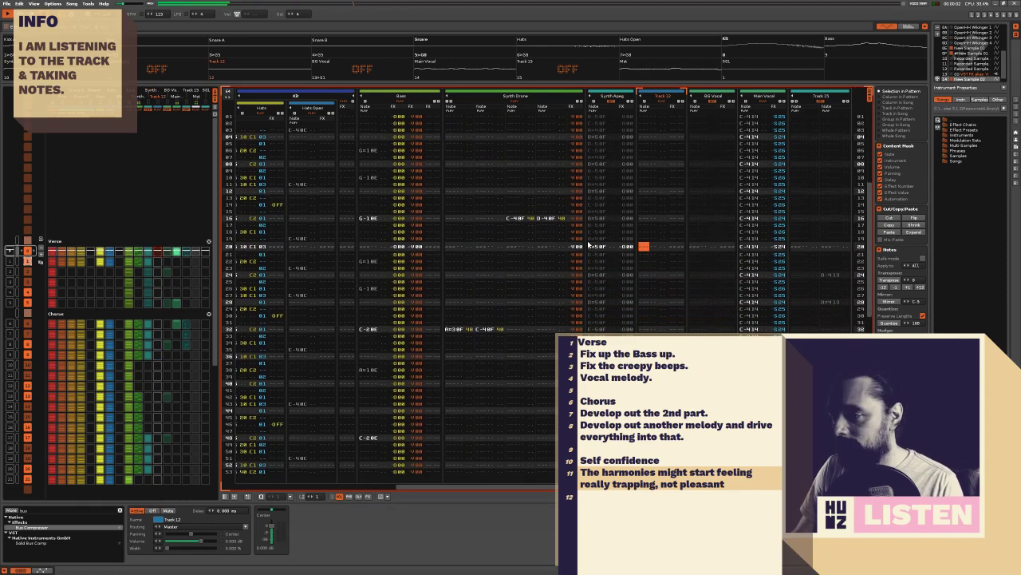
pyautogui.press('Left')
pyautogui.press('Left')
pyautogui.press('Left')
pyautogui.press('Left')
pyautogui.press('Left')
pyautogui.press('Left')
pyautogui.press('Left')
pyautogui.click(541, 247)
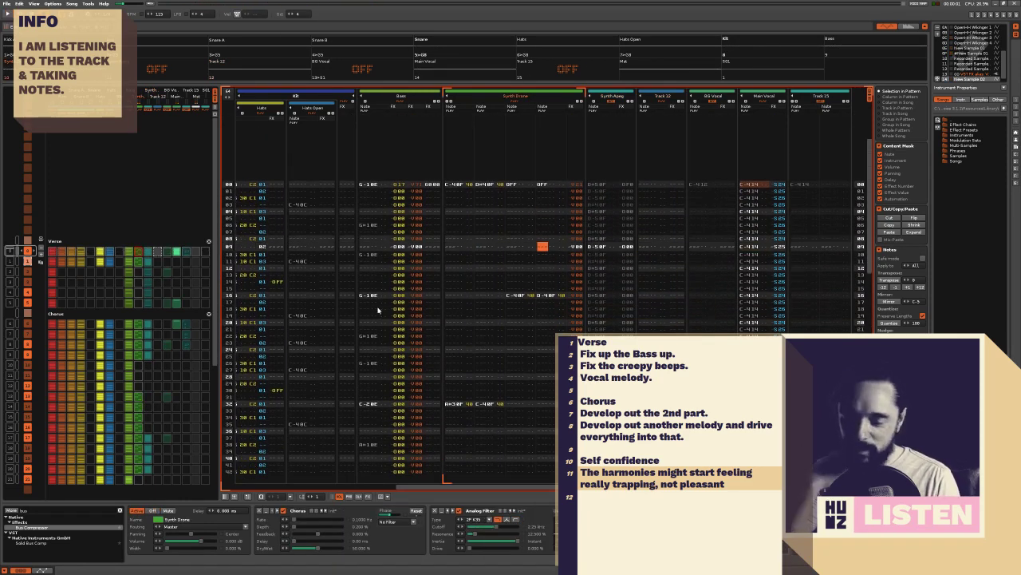
# Go to Track 12 near the pattern's start and duplicate the New Sample 01 instrument for it
pyautogui.press('Up')
pyautogui.press('Up')
pyautogui.press('Up')
pyautogui.press('Up')
pyautogui.press('Up')
pyautogui.press('Up')
pyautogui.press('Tab')
pyautogui.press('Tab')
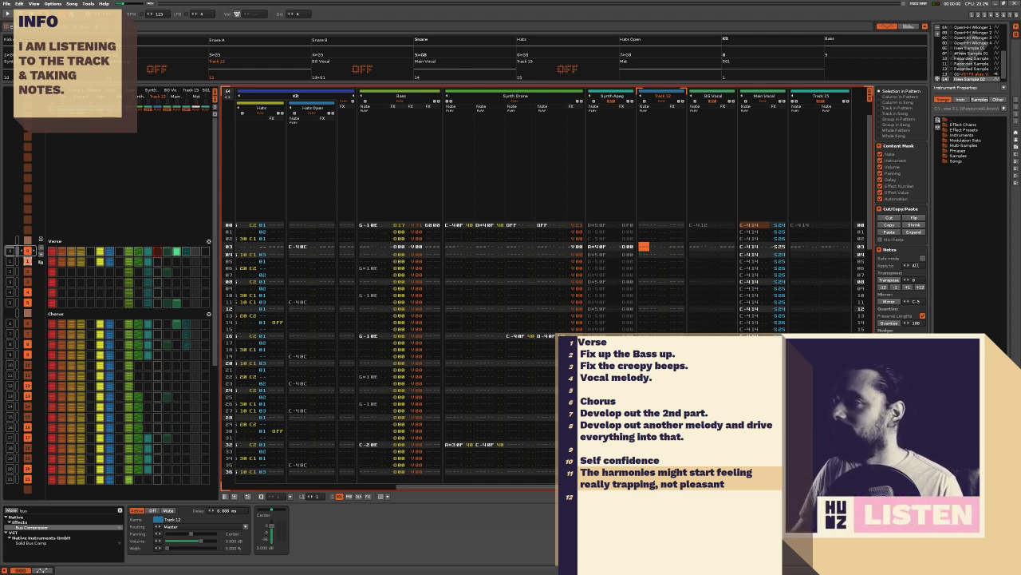
pyautogui.click(997, 53)
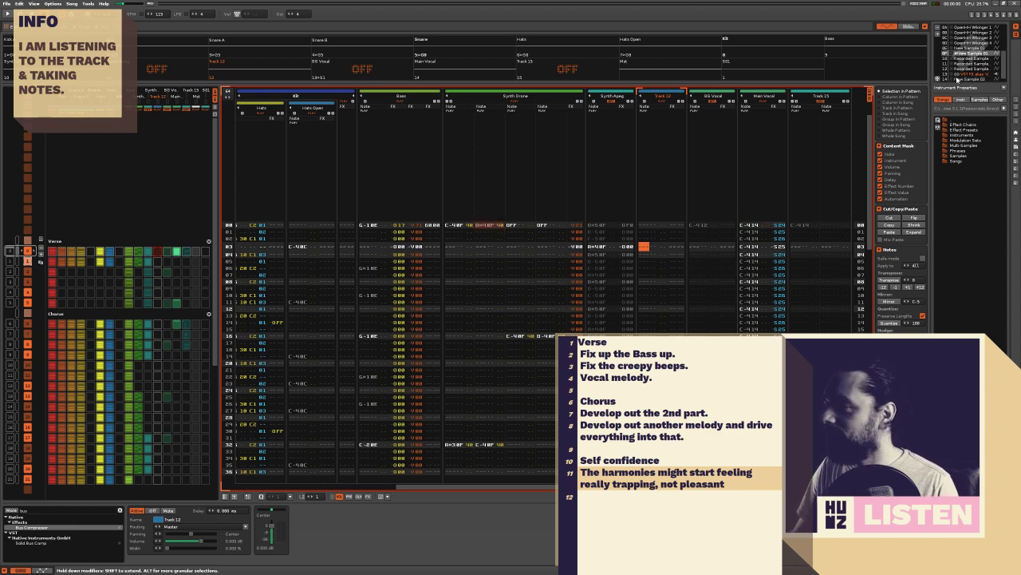
pyautogui.hotkey('ctrl', 'd')
# Add an Envelope to the duplicated instrument's volume modulation and return to the pattern editor
pyautogui.press('F3')
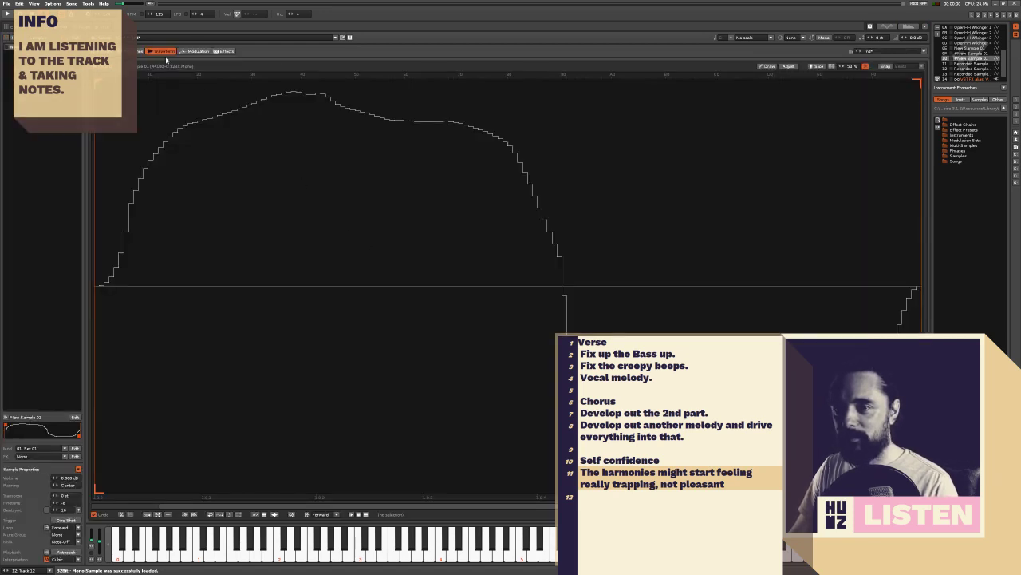
pyautogui.click(194, 51)
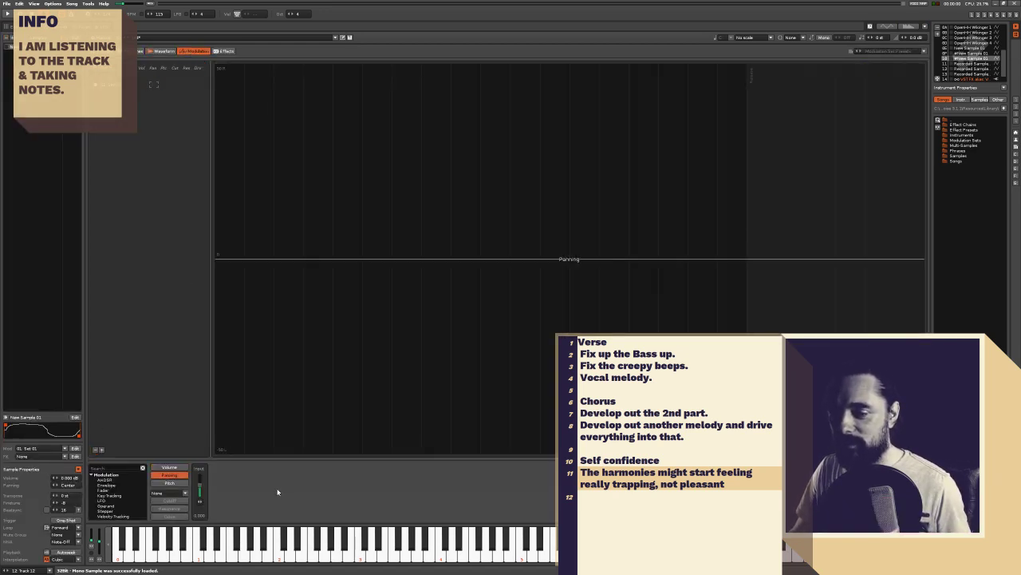
pyautogui.click(169, 466)
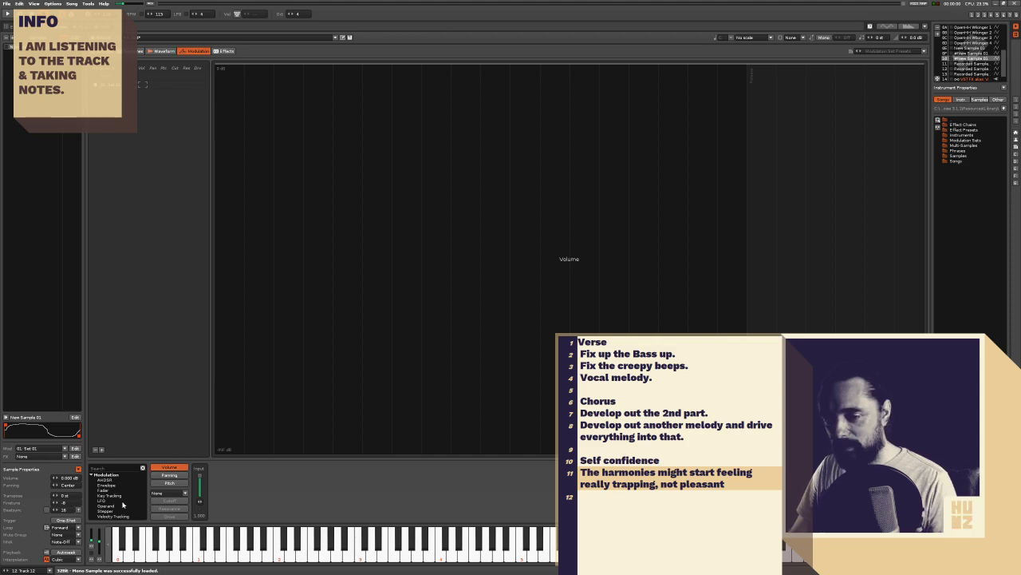
pyautogui.doubleClick(106, 484)
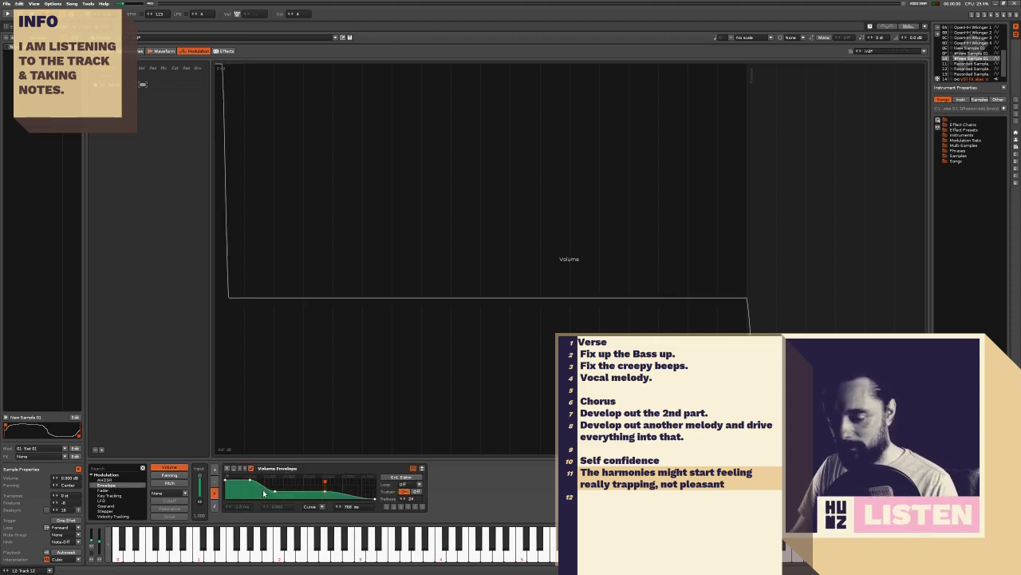
pyautogui.press('F2')
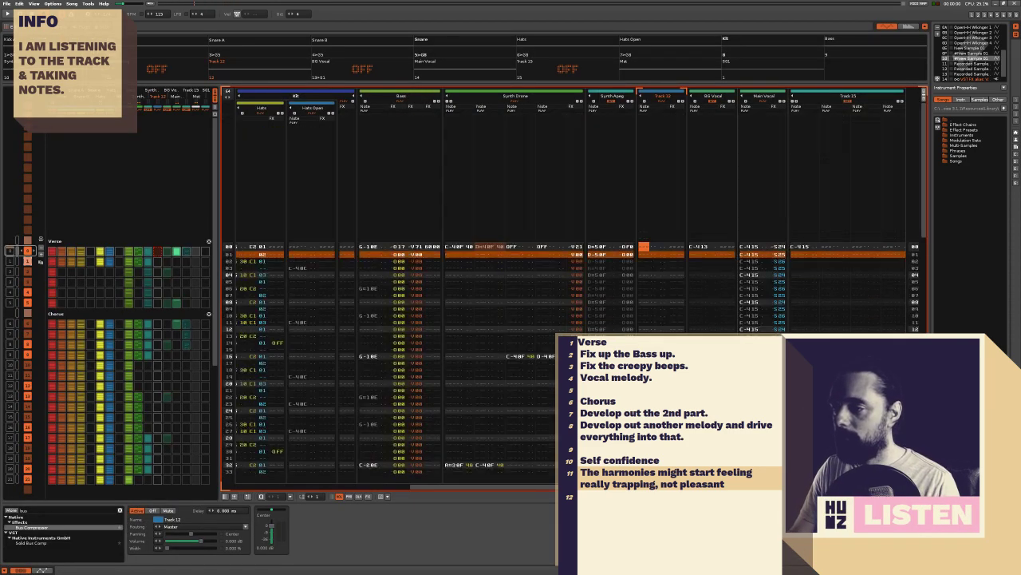
# Try out an A#4 note of instrument 10 on line 00 of Track 12 and clear it again
pyautogui.press('x')
pyautogui.press('Up')
pyautogui.press('x')
pyautogui.press('Up')
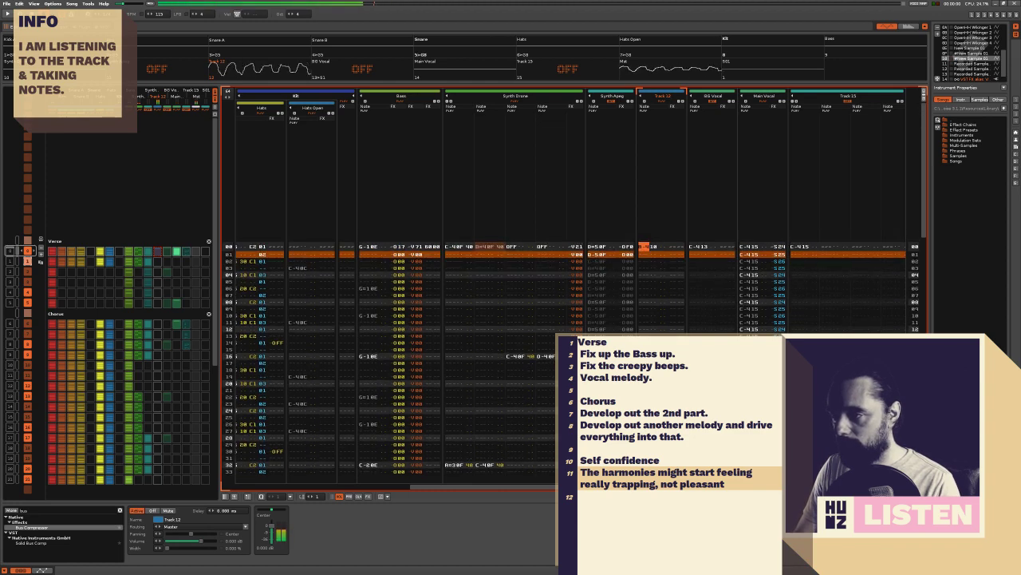
pyautogui.press('j')
pyautogui.press('Escape')
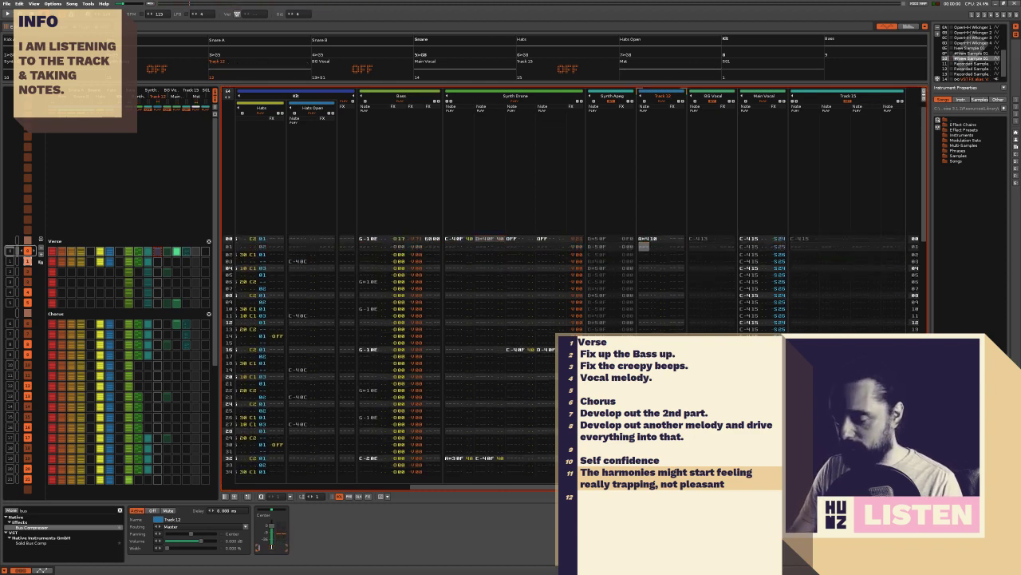
pyautogui.press('Escape')
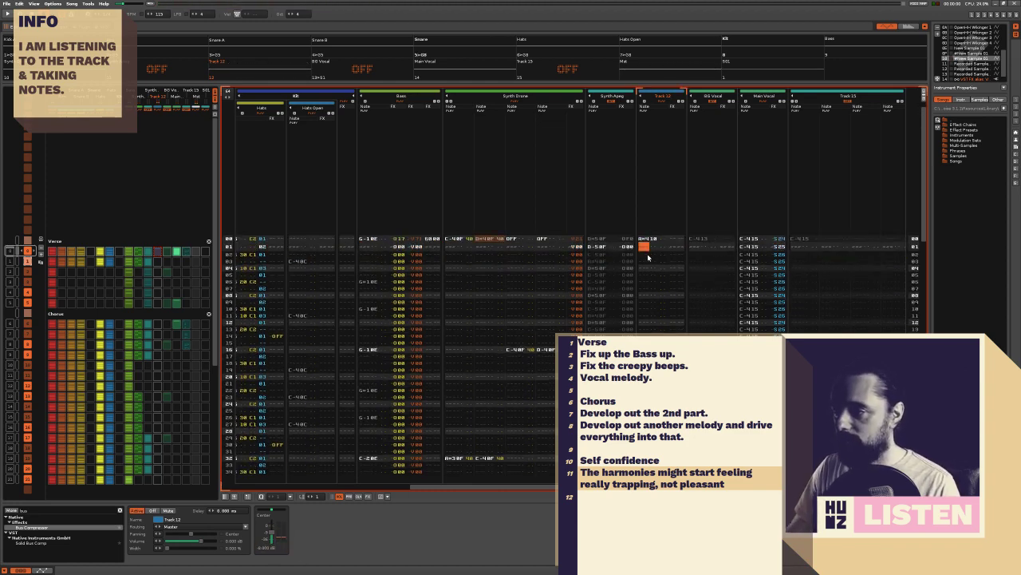
pyautogui.moveTo(661, 240); pyautogui.dragTo(658, 241)
pyautogui.press('Delete')
# Enter an A#4 note with instrument 10 on line 08 of Track 12 and check it during playback
pyautogui.press('space')
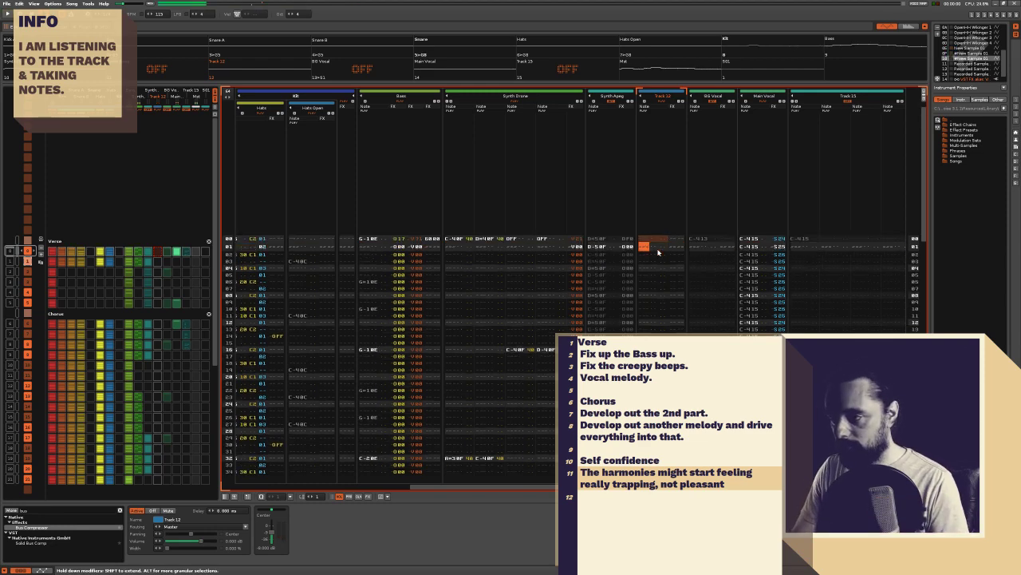
pyautogui.press('space')
pyautogui.press('j')
pyautogui.press('Up')
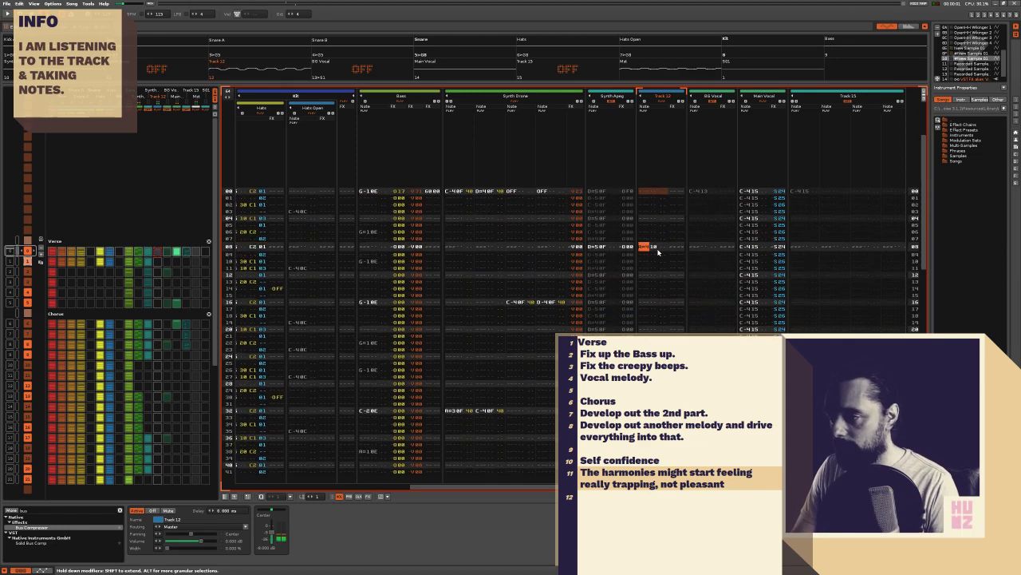
pyautogui.press('space')
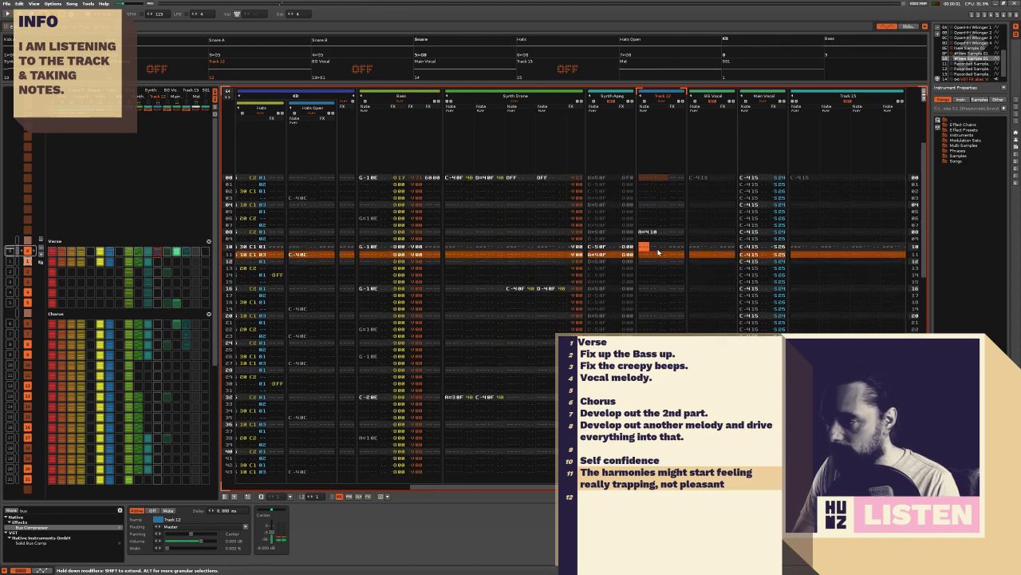
pyautogui.press('space')
pyautogui.press('space')
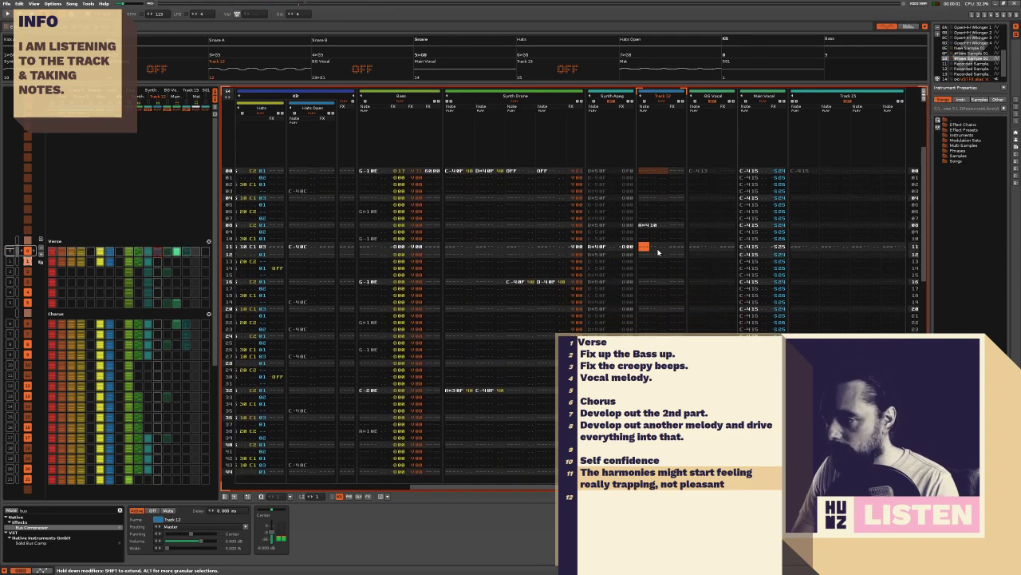
# Enter an A#5 note with instrument 10 on line 10 of Track 12
pyautogui.press('Up')
pyautogui.press('Up')
pyautogui.press('Down')
pyautogui.press('Up')
pyautogui.press('Right')
pyautogui.press('Down')
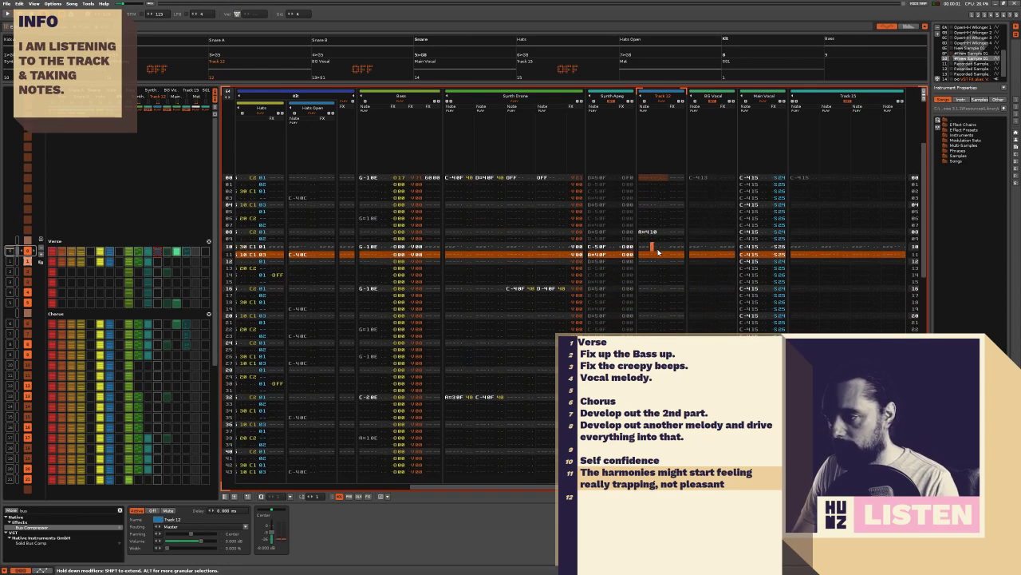
pyautogui.press('Left')
pyautogui.press('7')
# Give the A#5 note on line 10 the fade-out commands OF for volume and OFF as track effect, and play the pattern
pyautogui.press('Up')
pyautogui.press('Right')
pyautogui.press('Right')
pyautogui.press('Right')
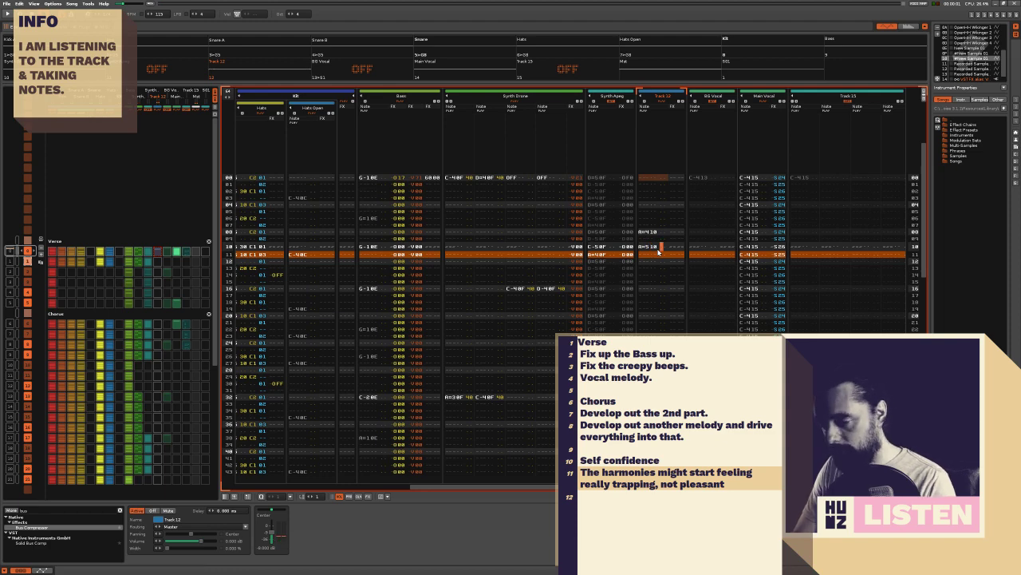
pyautogui.press('Right')
pyautogui.press('Delete')
pyautogui.press('Right')
pyautogui.press('Right')
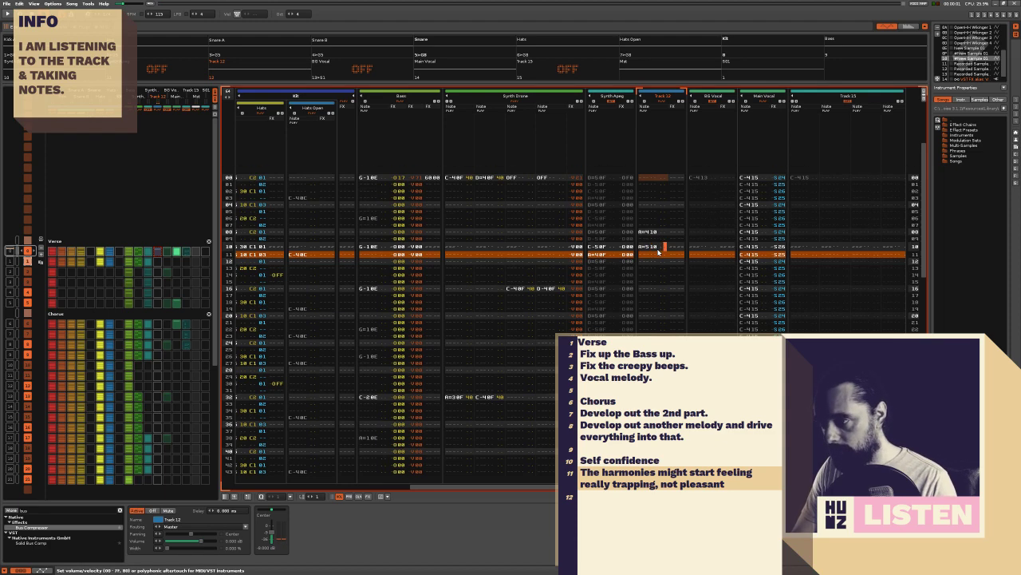
pyautogui.press('Left')
pyautogui.press('Left')
pyautogui.write('o')
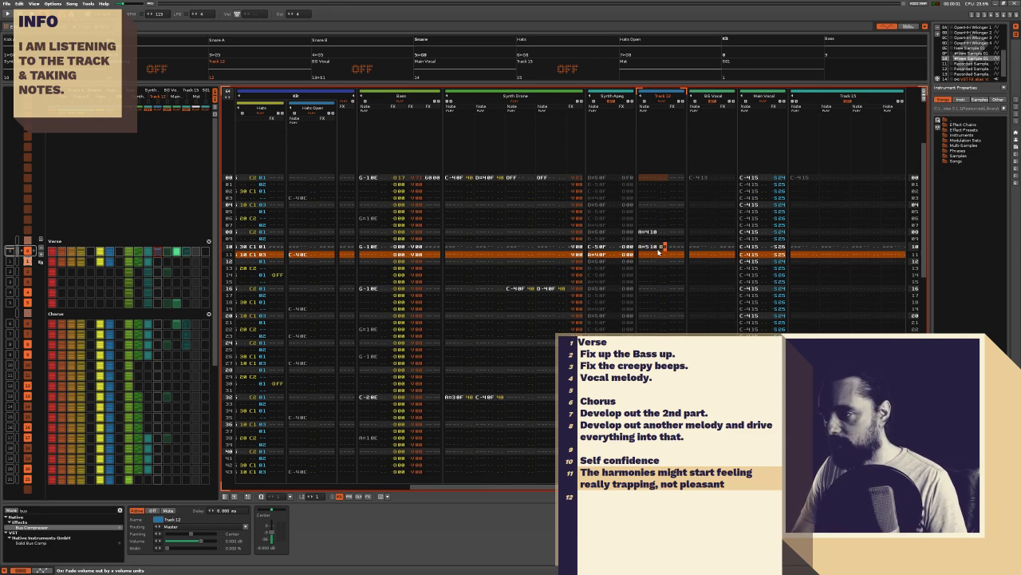
pyautogui.write('fo')
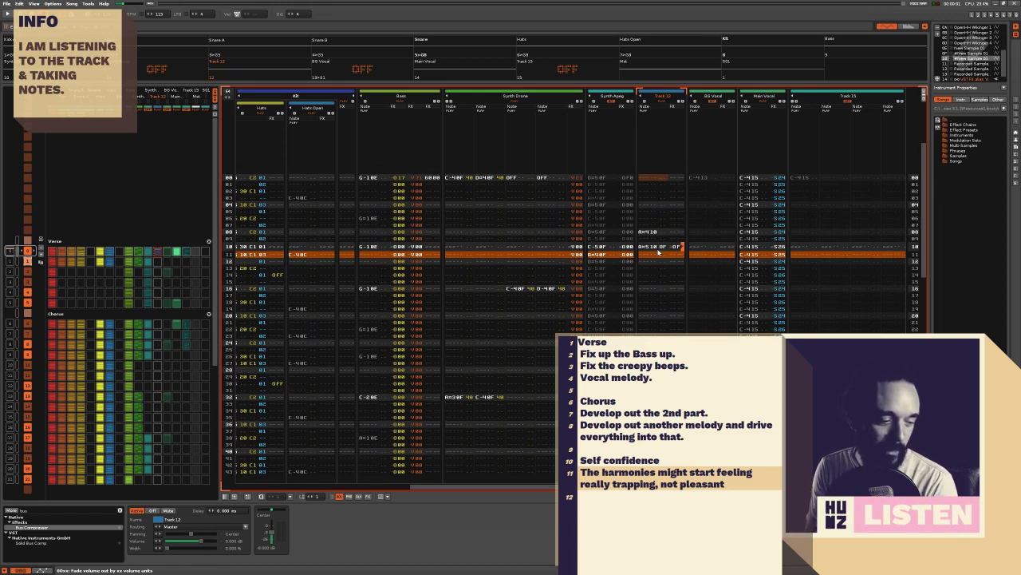
pyautogui.press('space')
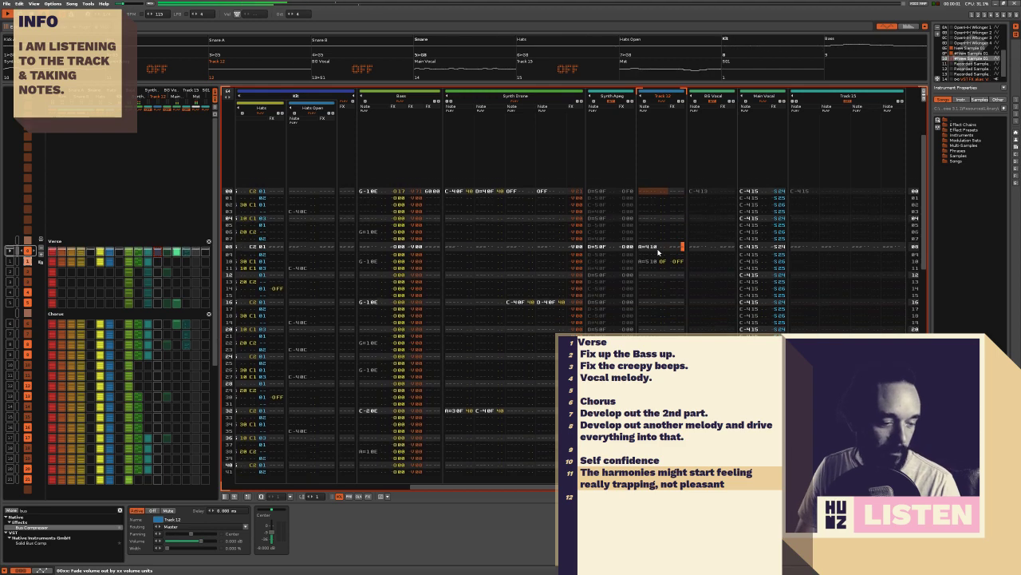
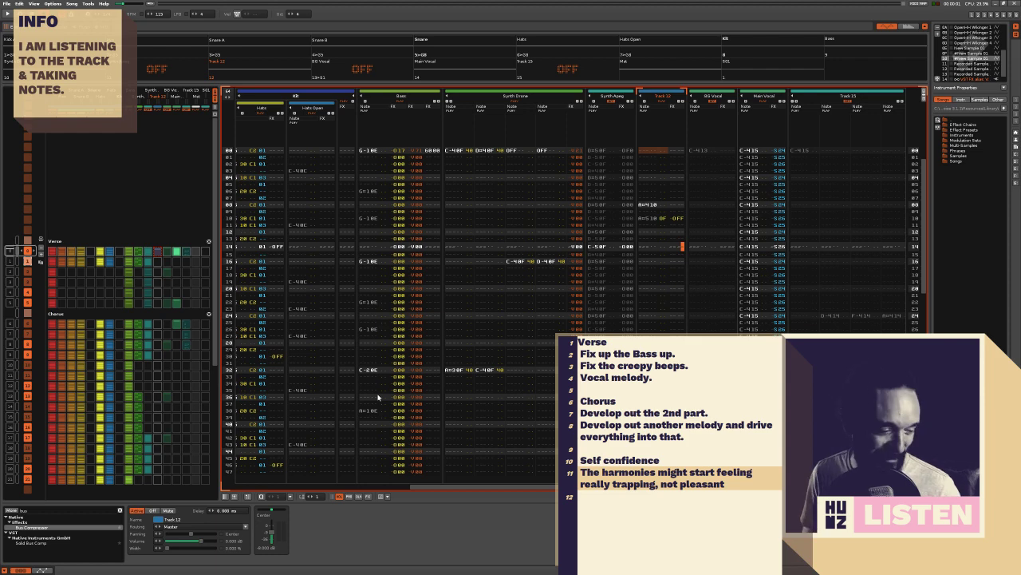
# Add A#4 on line 09 and C-5 on line 12 of Track 12 with instrument 10, and move to the C-5 note's volume column
pyautogui.click(641, 288)
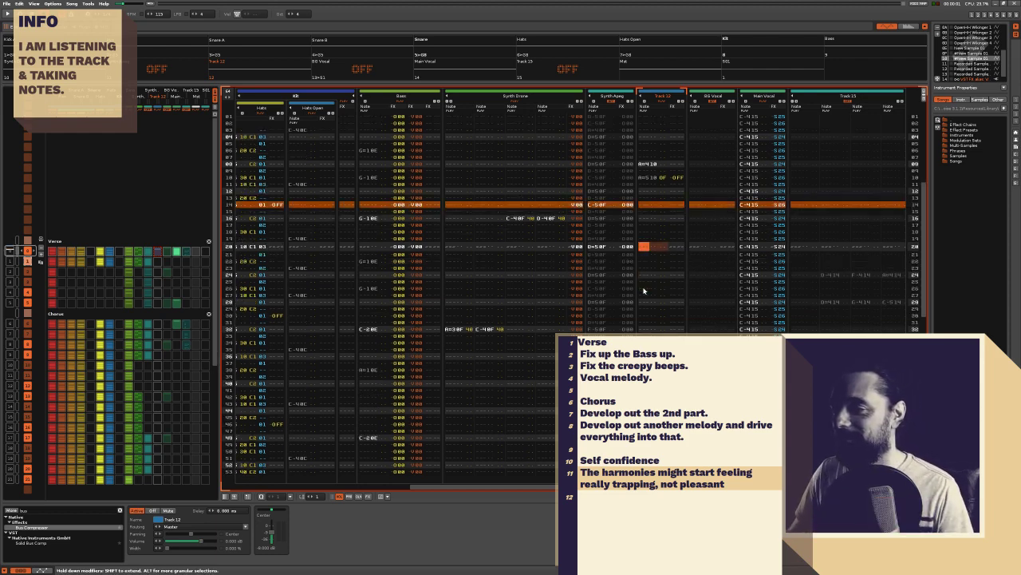
pyautogui.press('space')
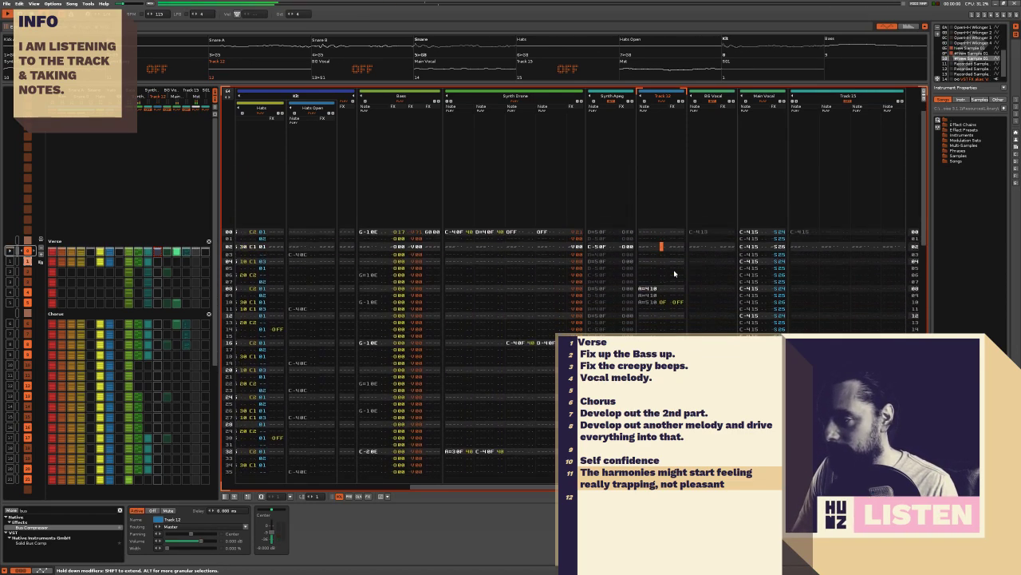
pyautogui.press('Return')
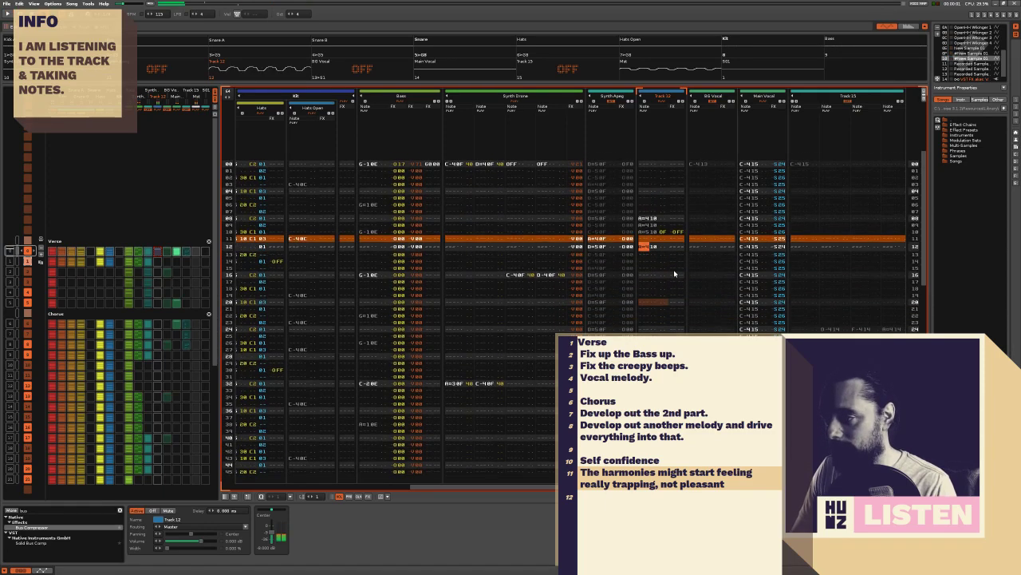
pyautogui.press('Up')
pyautogui.press('Return')
pyautogui.press('q')
pyautogui.press('Up')
pyautogui.press('Right')
pyautogui.press('Right')
pyautogui.press('Right')
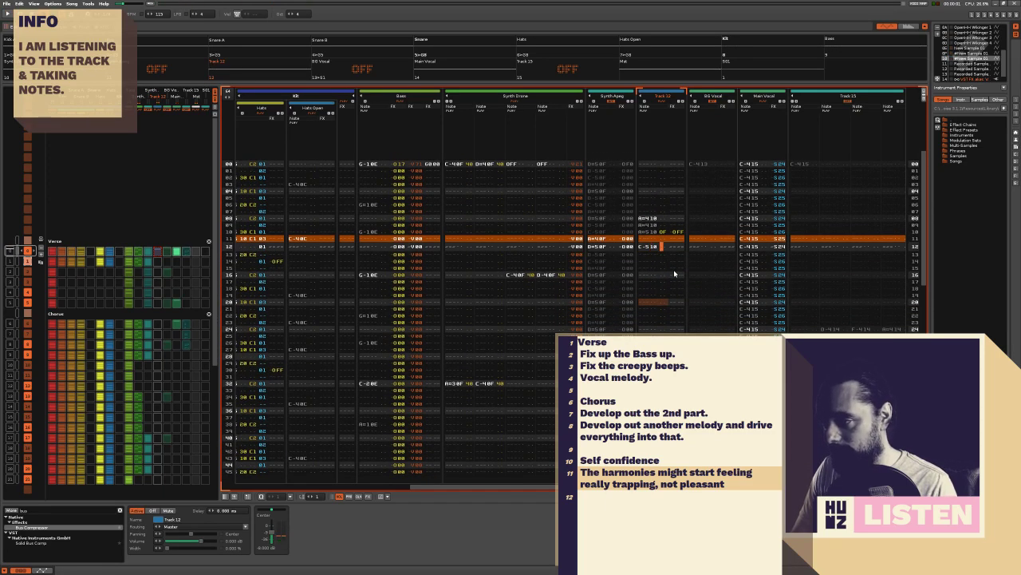
# Move the C-5 note with instrument 10 from line 12 to line 11 of Track 12, checking it during playback
pyautogui.press('Up')
pyautogui.press('Up')
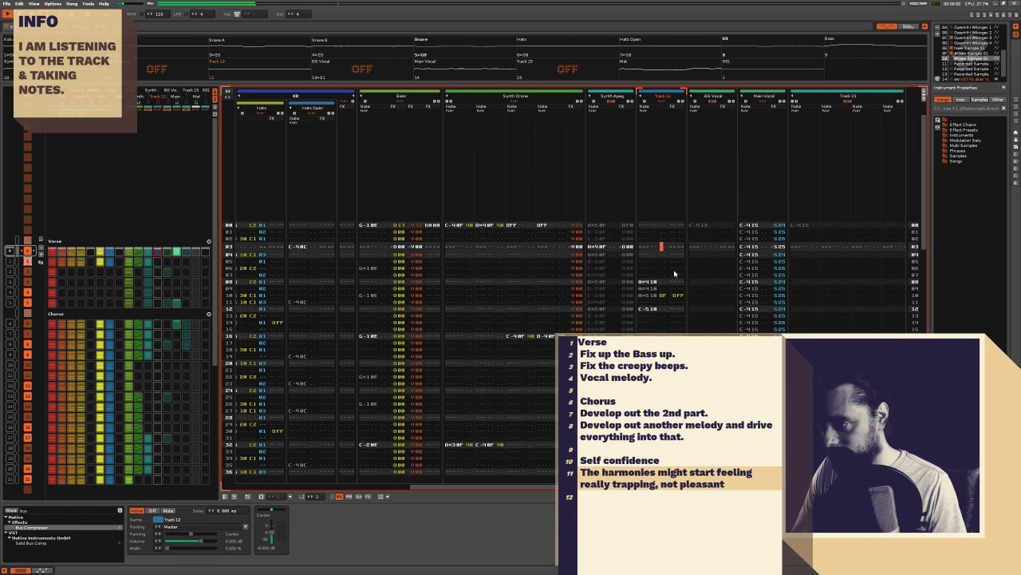
pyautogui.press('space')
pyautogui.press('Up')
pyautogui.press('Up')
pyautogui.press('Up')
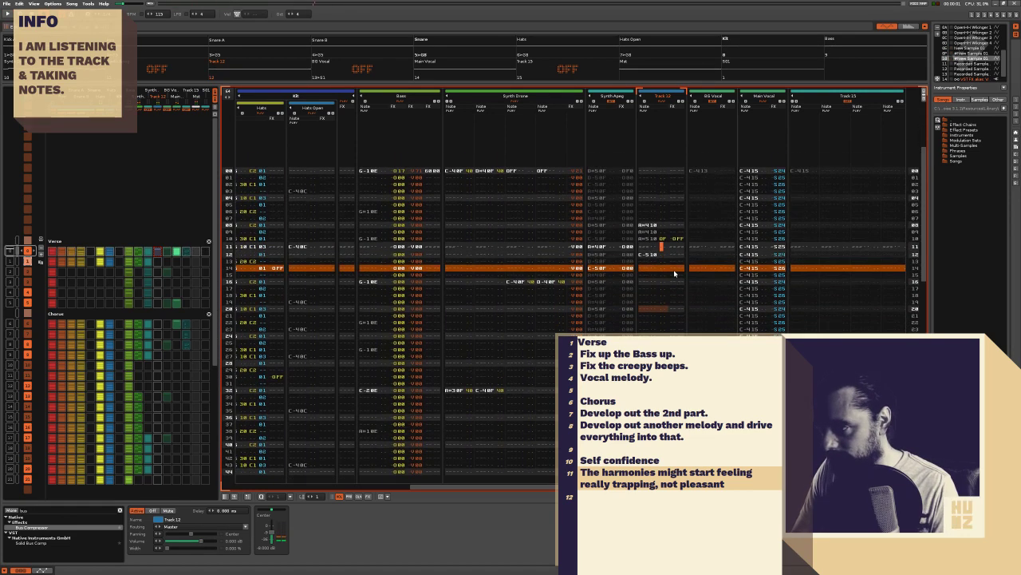
pyautogui.press('Left')
pyautogui.press('Left')
pyautogui.press('Left')
pyautogui.press('q')
# Play the pattern from the start to check the short melody on lines 08 to 11 of Track 12
pyautogui.press('Up')
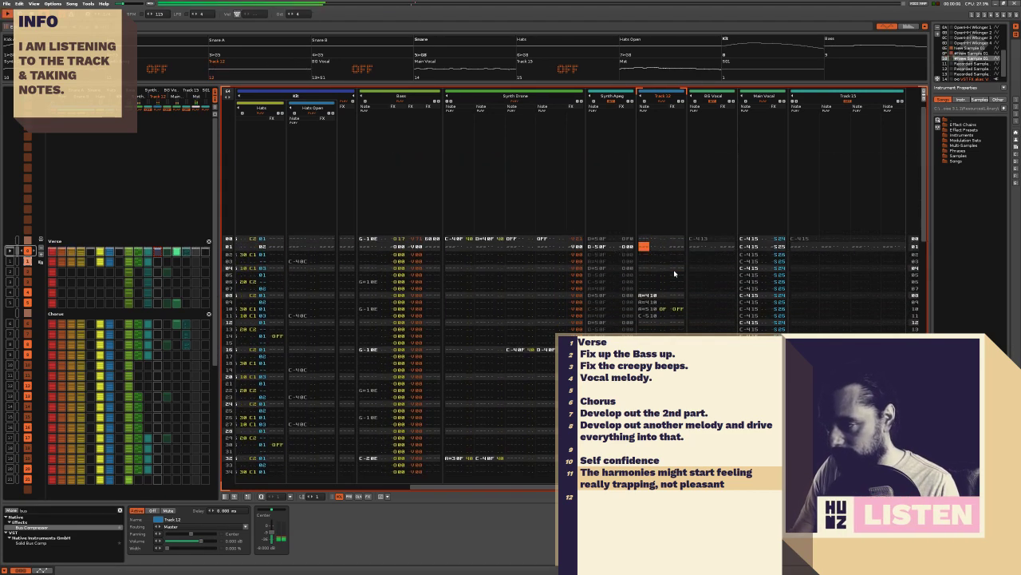
pyautogui.press('Up')
pyautogui.press('Up')
pyautogui.press('Up')
pyautogui.press('space')
pyautogui.press('Up')
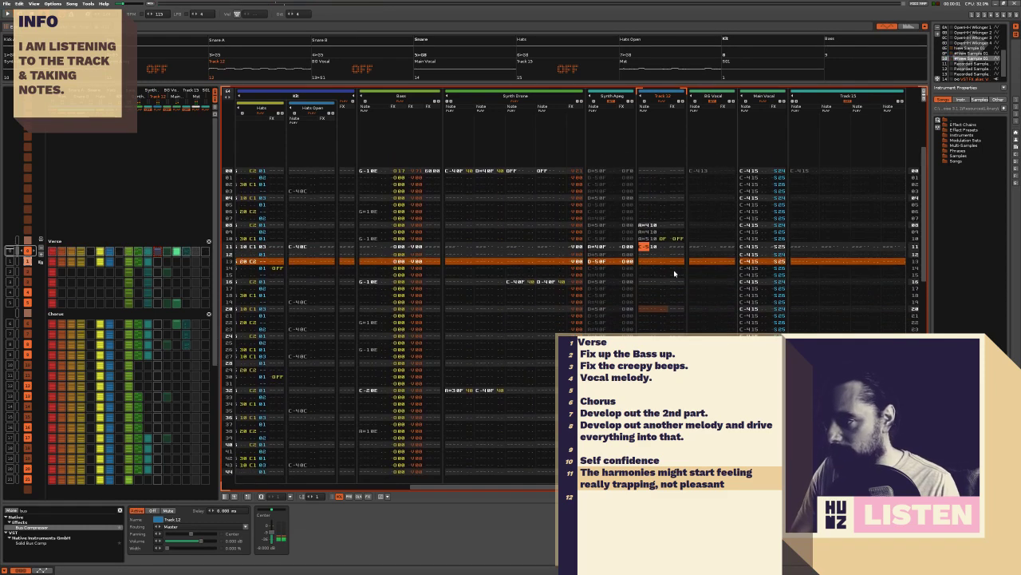
pyautogui.press('Insert')
pyautogui.press('space')
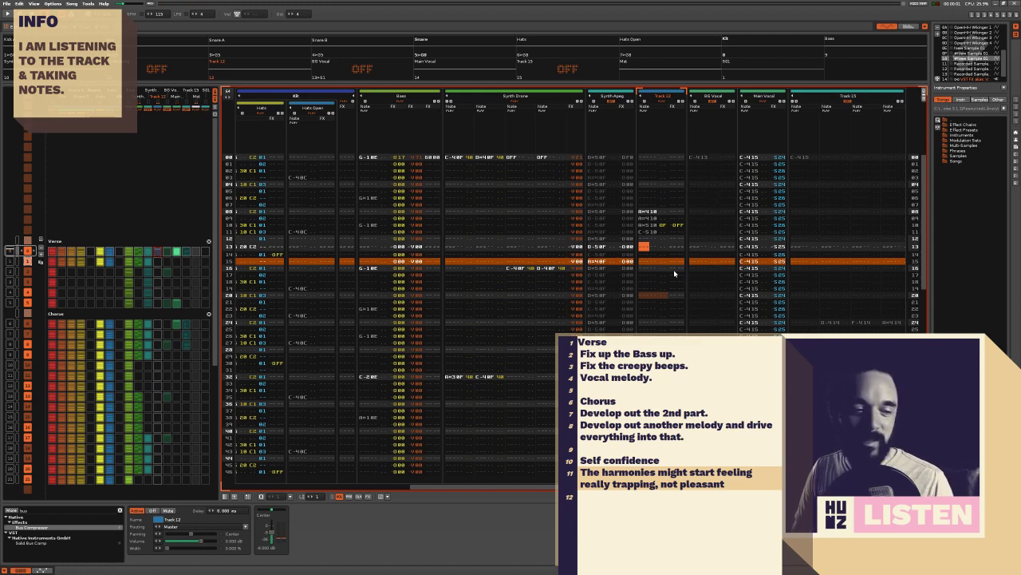
pyautogui.press('space')
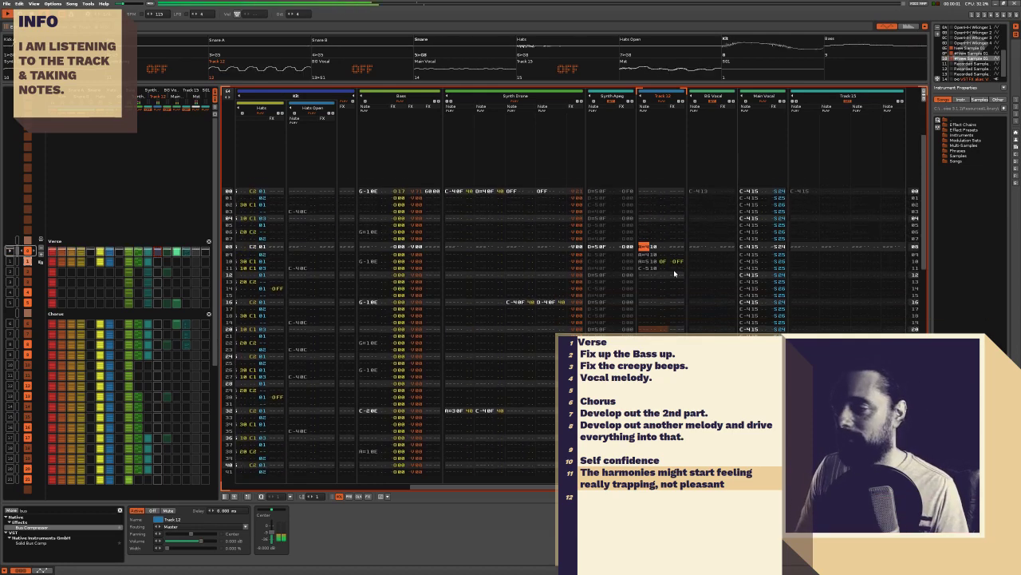
pyautogui.press('space')
# Copy the melody on lines 08 to 11 of Track 12 to line 24, closing both phrases with OFF on lines 12 and 28
pyautogui.click(652, 200)
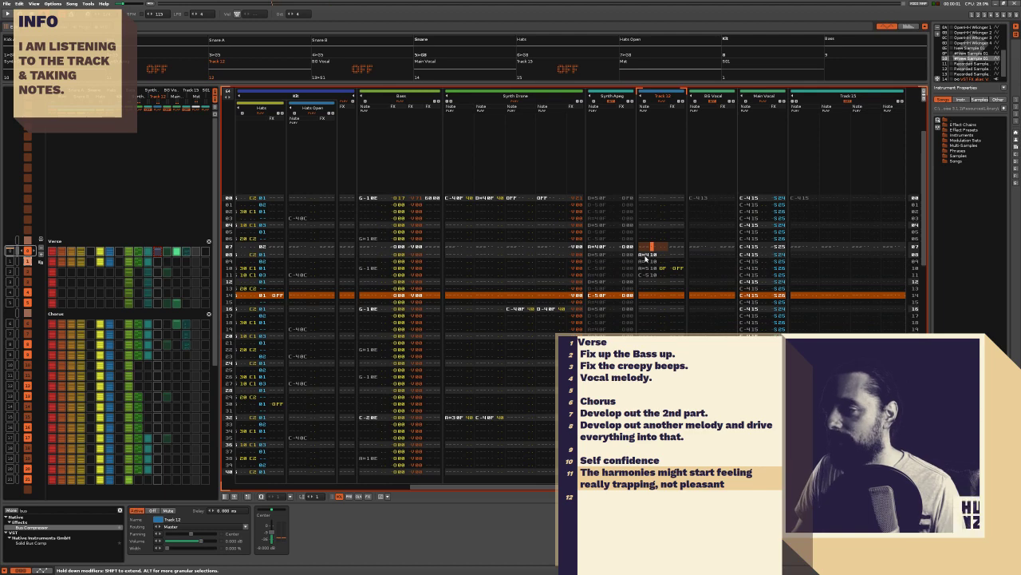
pyautogui.click(646, 253)
pyautogui.keyDown('shift'); pyautogui.click(683, 270); pyautogui.keyUp('shift')
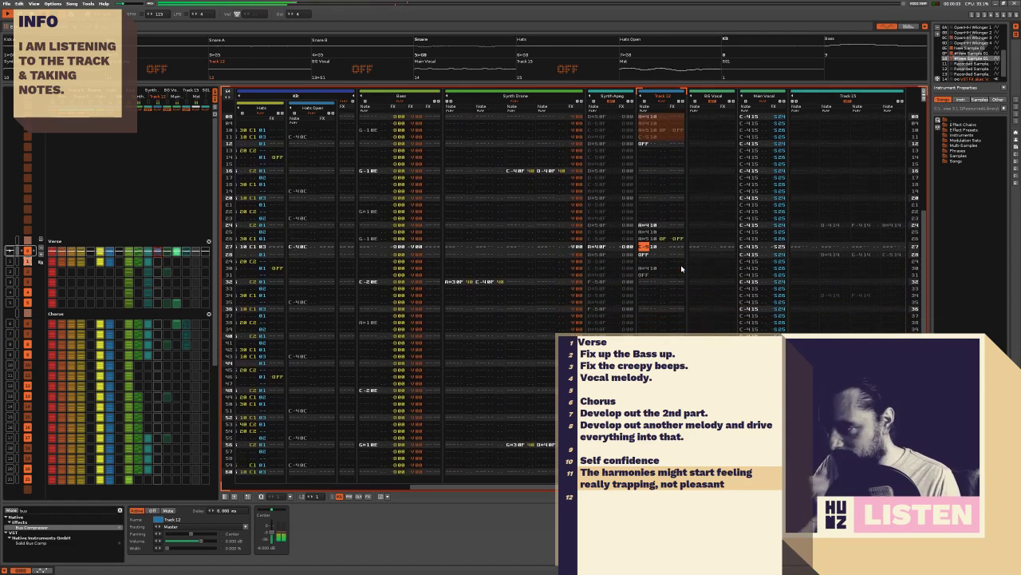
# Add A#4 notes with instrument 10 on lines 30 and 34 of Track 12, each followed by OFF, and play the pattern
pyautogui.press('Return')
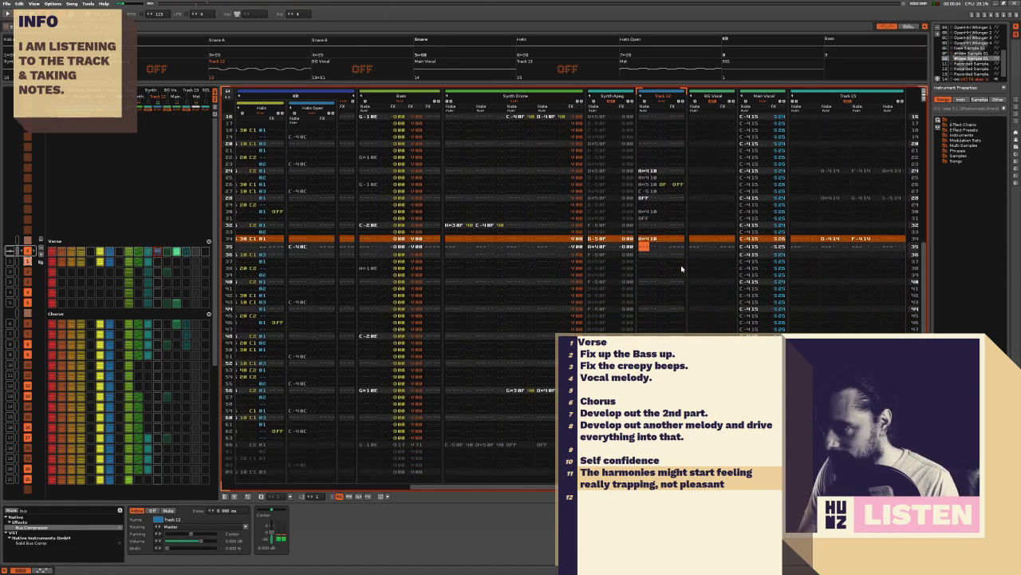
pyautogui.press('space')
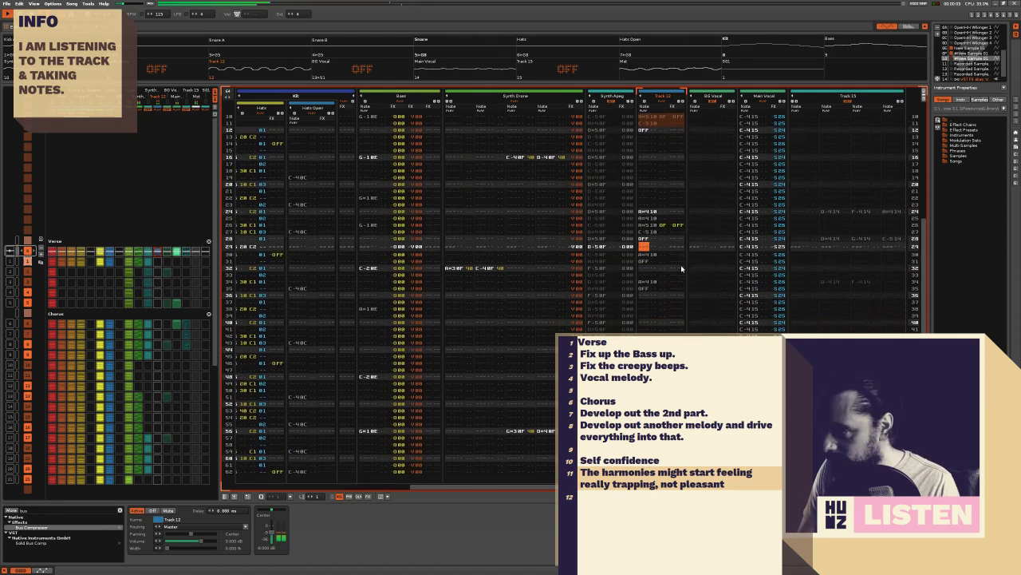
pyautogui.press('space')
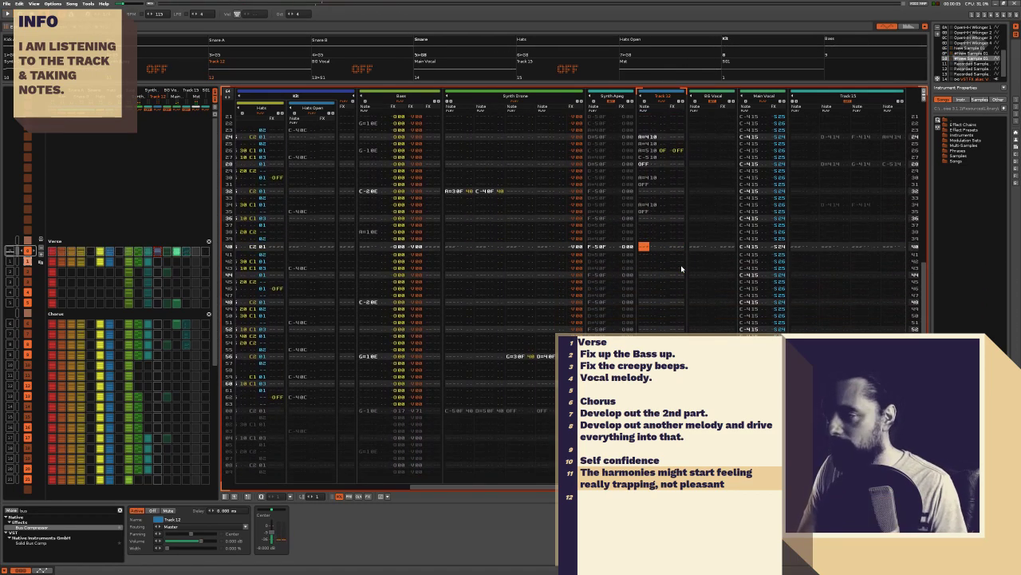
pyautogui.press('Up')
pyautogui.press('Up')
pyautogui.press('Down')
pyautogui.press('Up')
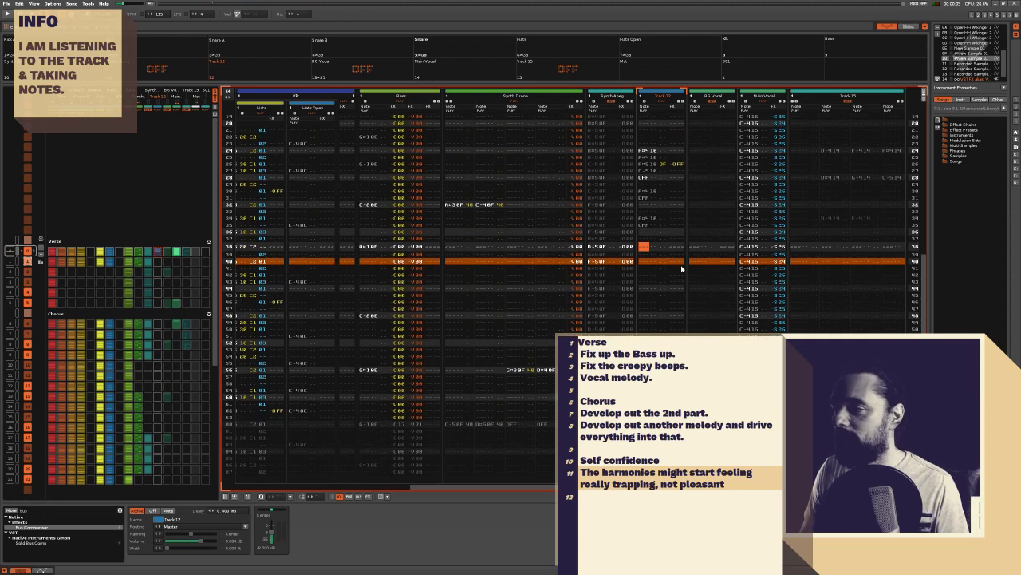
# Repeat Track 12's melody phrase from lines 24 to 28 at lines 40 and 56, transposing the last copy up to start on D-5
pyautogui.click(645, 151)
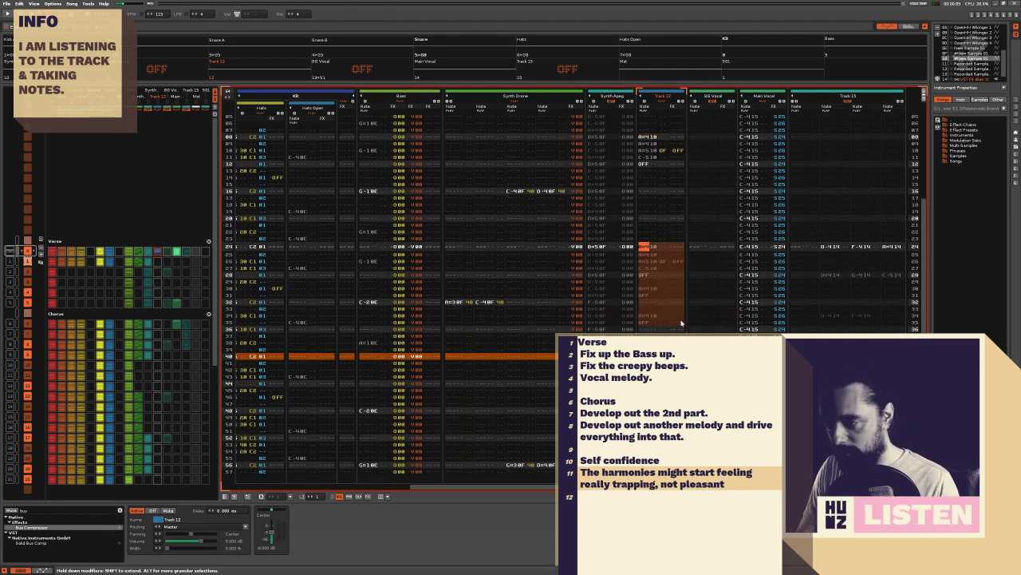
pyautogui.press('space')
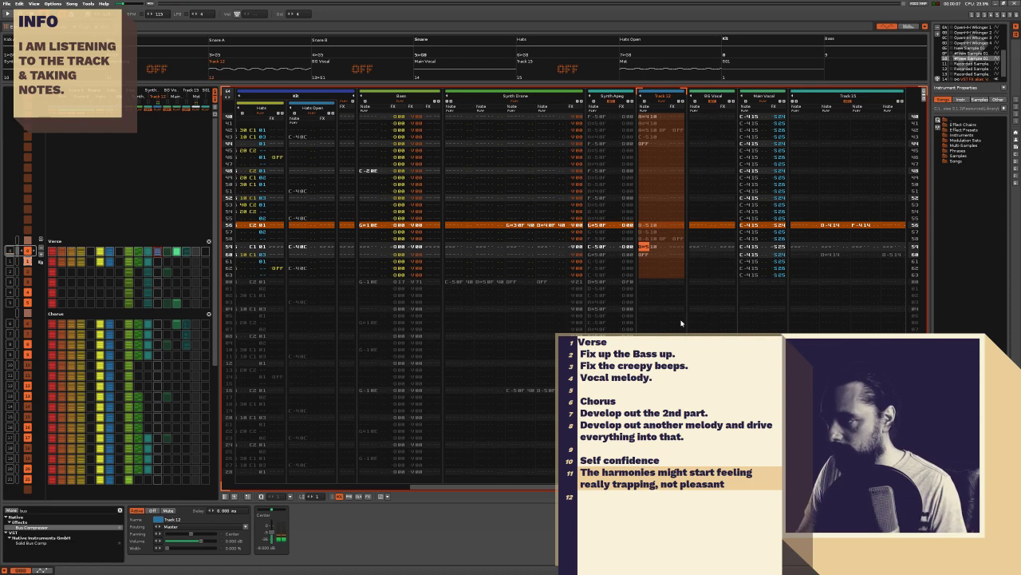
# Transpose the Main Vocal notes on lines 52 to 63 up to D-4 and play the pattern
pyautogui.press('Tab')
pyautogui.press('Tab')
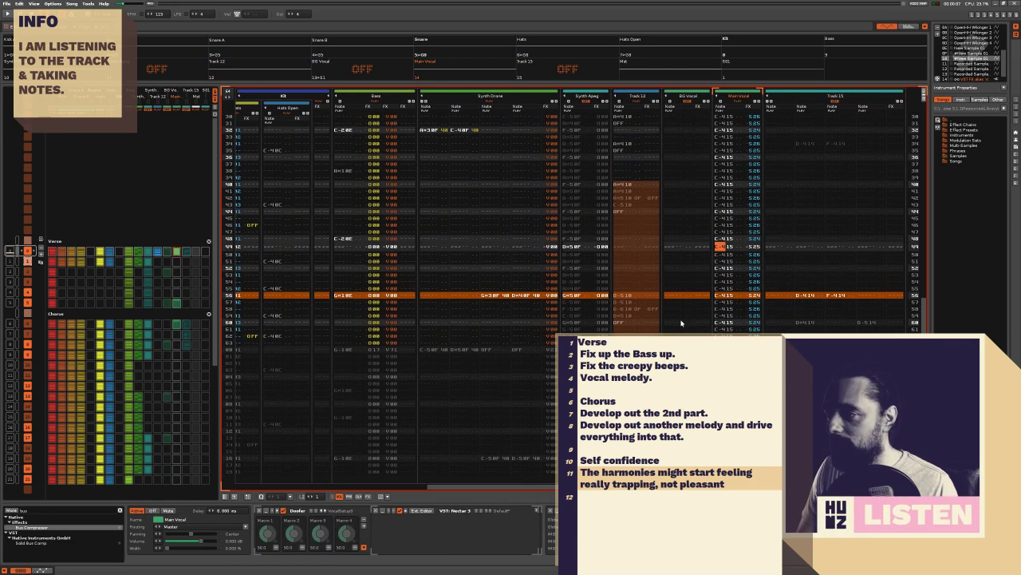
pyautogui.hotkey('shift', 'Right')
pyautogui.press('Down')
pyautogui.press('Down')
pyautogui.press('Down')
pyautogui.press('Down')
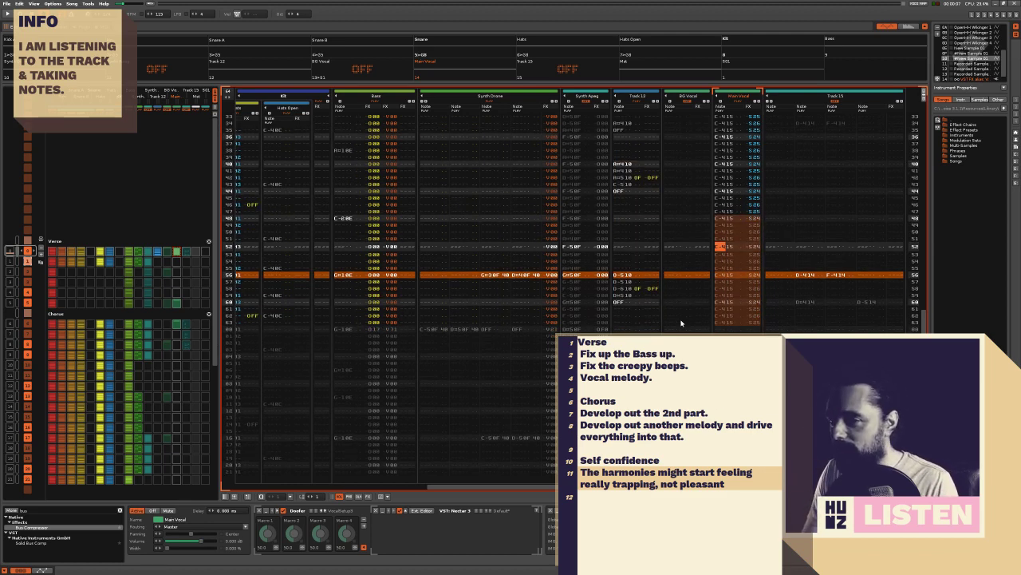
pyautogui.hotkey('shift', 'End')
pyautogui.hotkey('shift', 'Right')
pyautogui.hotkey('shift', 'Right')
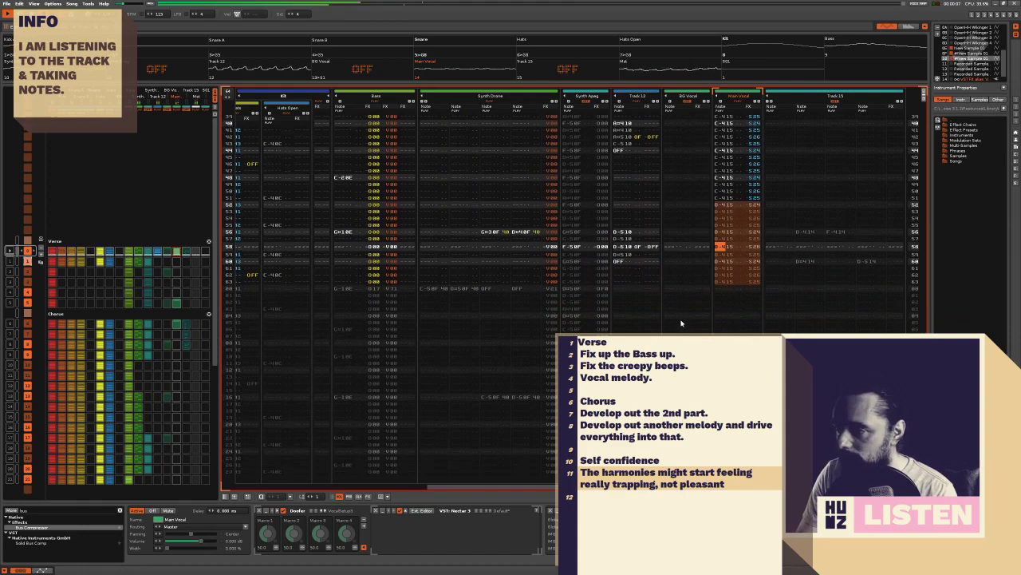
# Return to Track 12 and play the pattern from the start to check the melody with the changed vocal notes
pyautogui.hotkey('shift', 'Tab')
pyautogui.hotkey('shift', 'Tab')
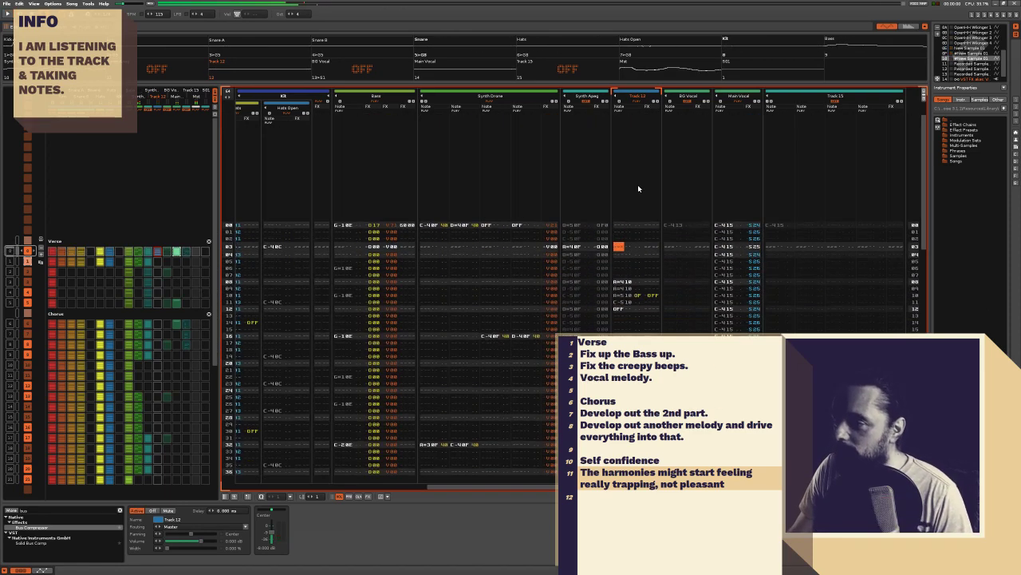
pyautogui.press('space')
pyautogui.click(638, 189)
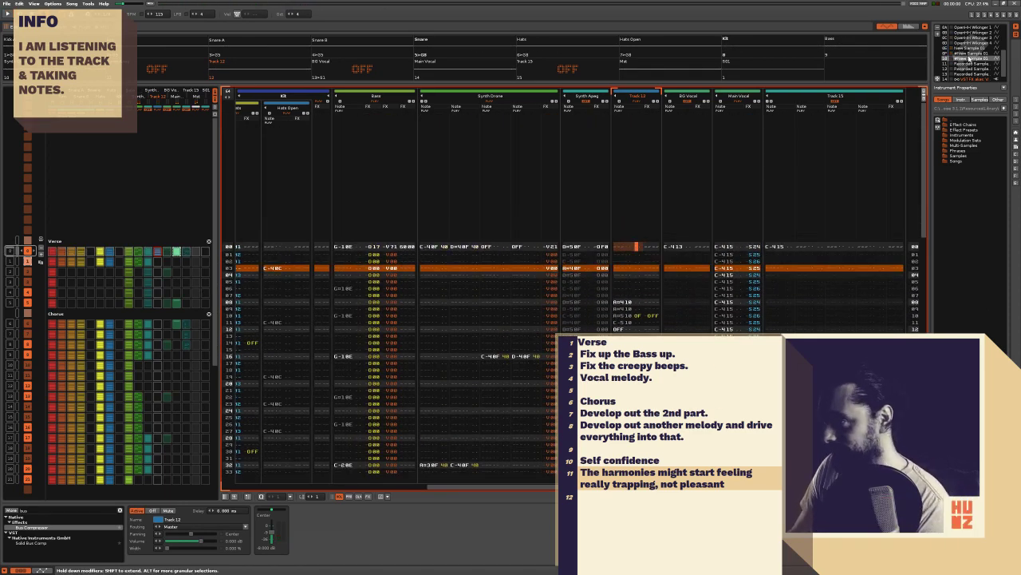
# Reshape instrument 10's volume envelope with sustain on the 120 ms point at about 0.697, removing the point that follows it
pyautogui.press('F3')
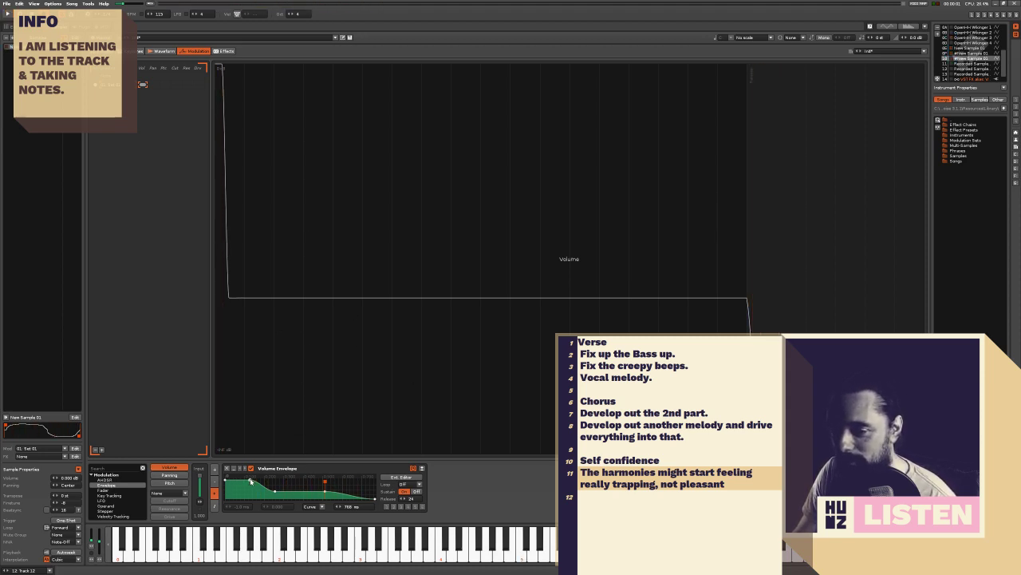
pyautogui.moveTo(251, 482); pyautogui.dragTo(249, 490)
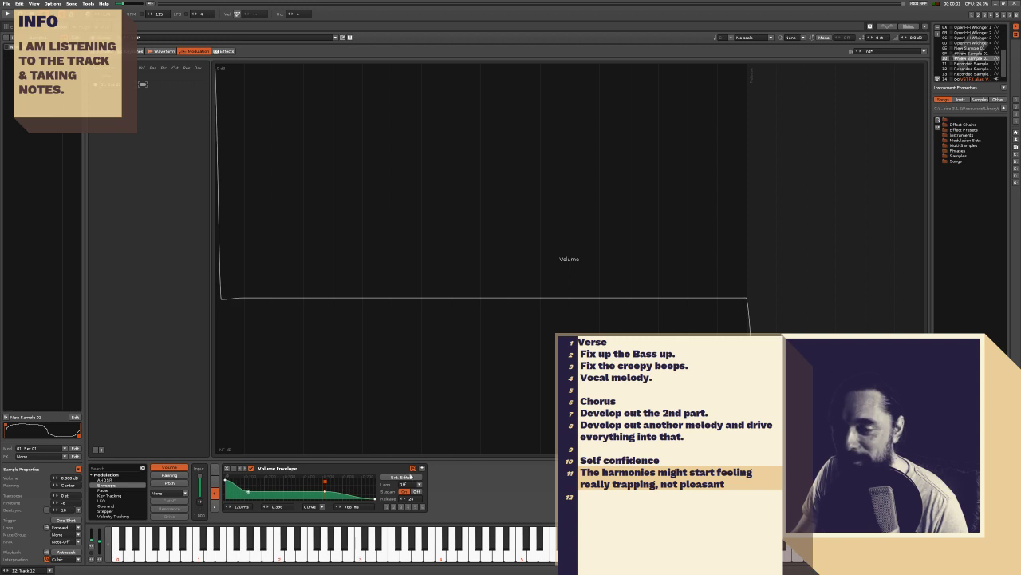
pyautogui.click(402, 475)
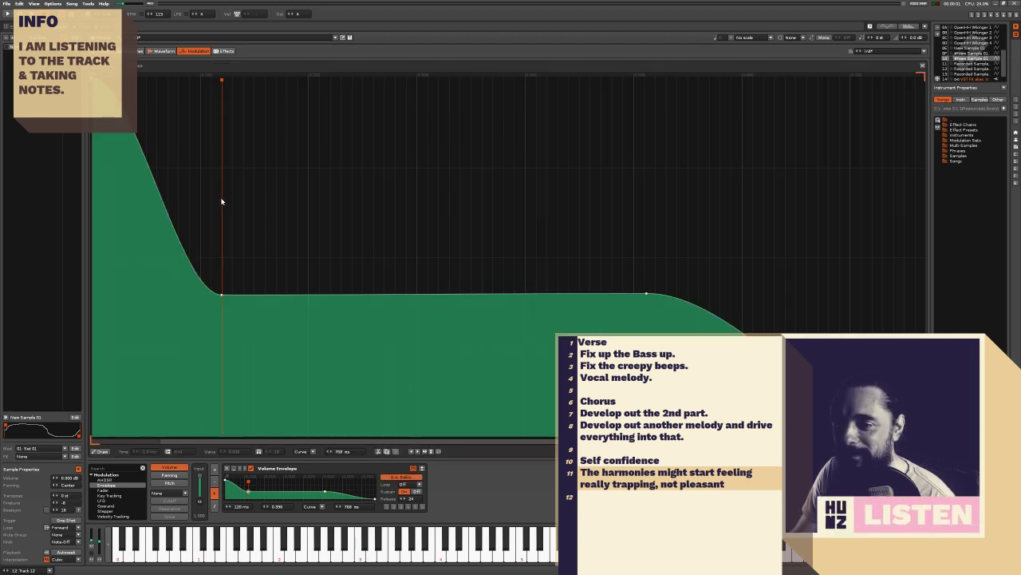
pyautogui.doubleClick(646, 292)
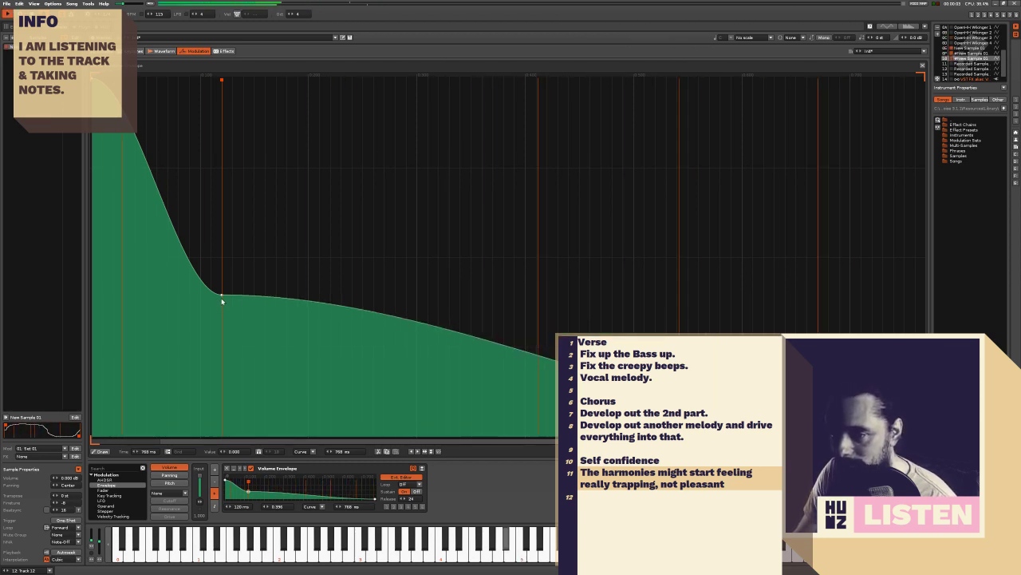
pyautogui.moveTo(221, 294); pyautogui.dragTo(221, 183)
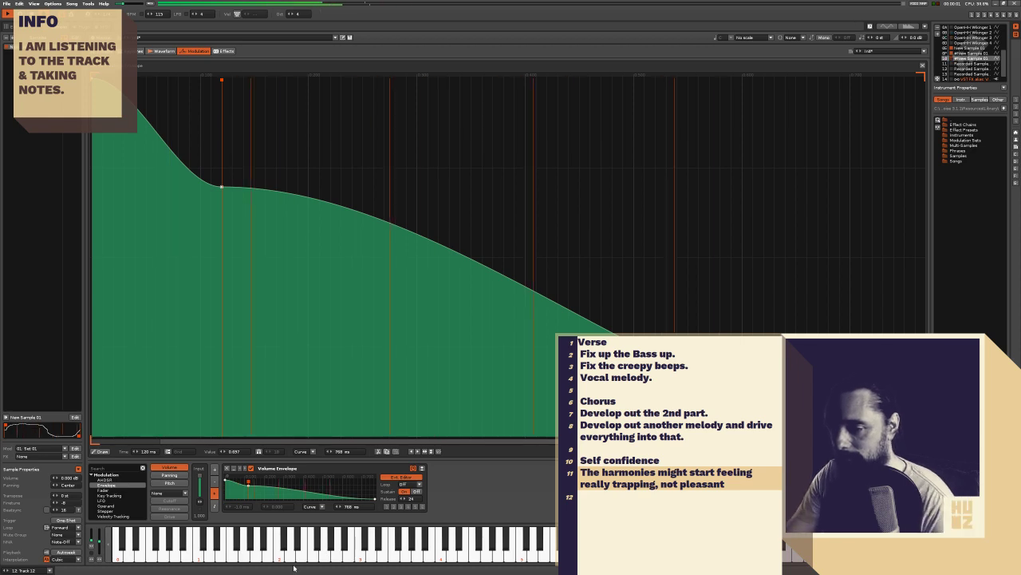
# Add an LFO to instrument 10's panning and a sine LFO to its pitch at about 0.219 Hz with low amplitude
pyautogui.click(169, 475)
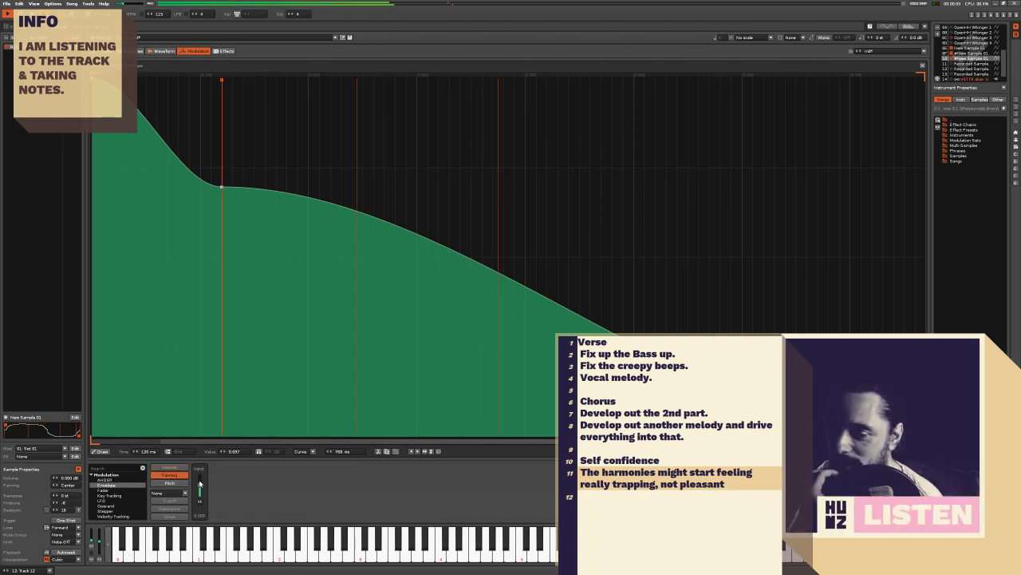
pyautogui.doubleClick(101, 501)
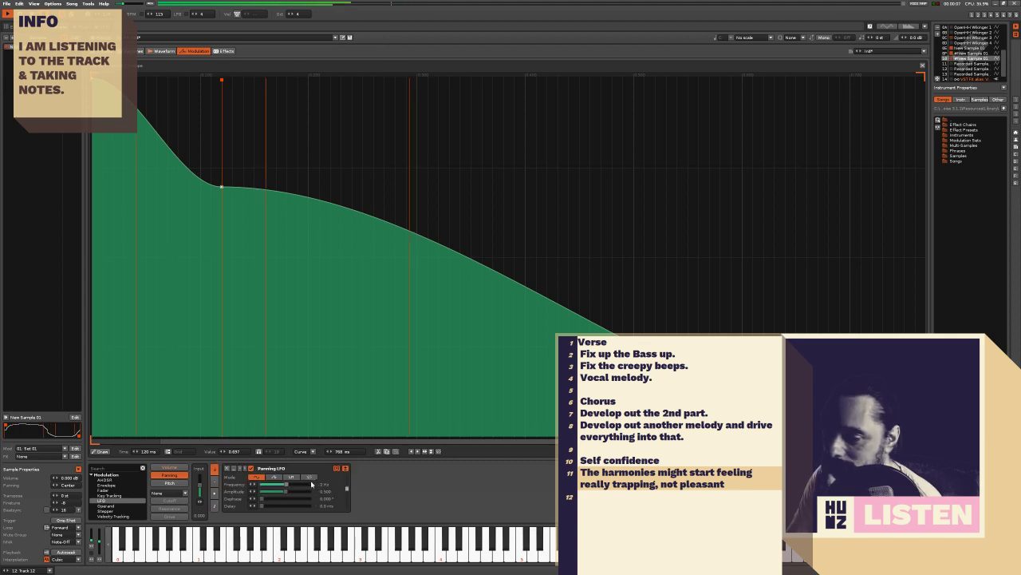
pyautogui.click(170, 483)
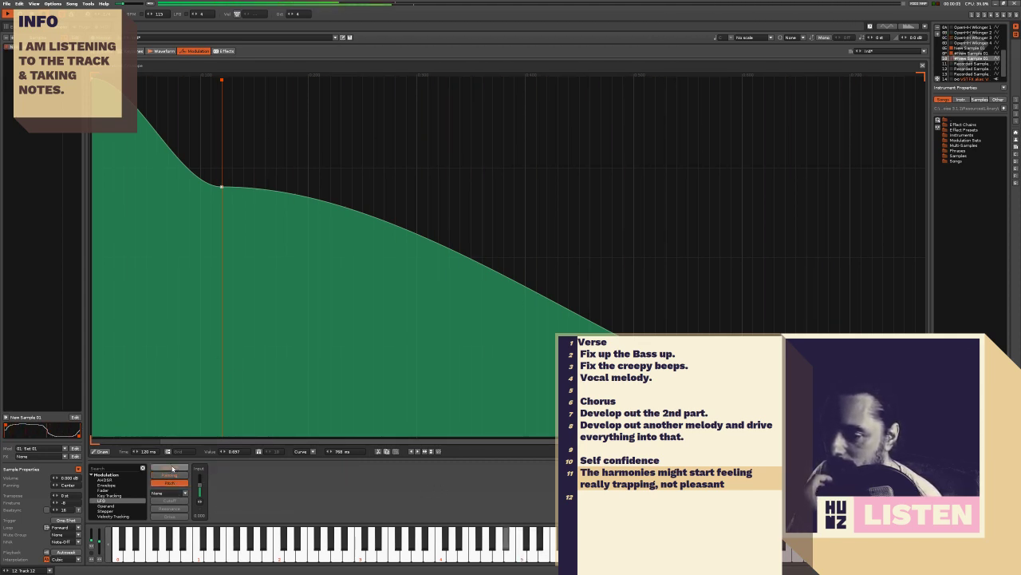
pyautogui.click(172, 468)
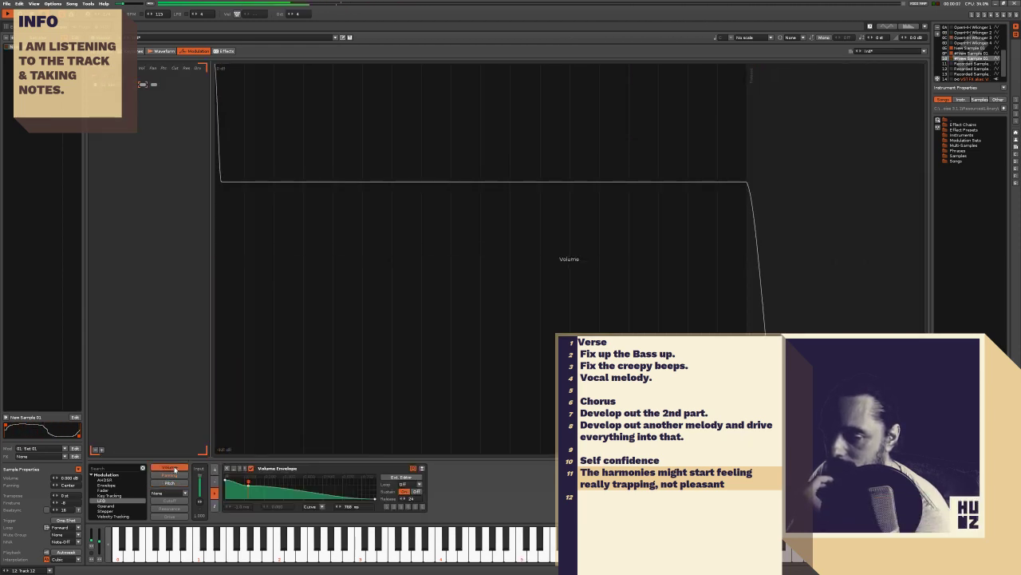
pyautogui.click(169, 483)
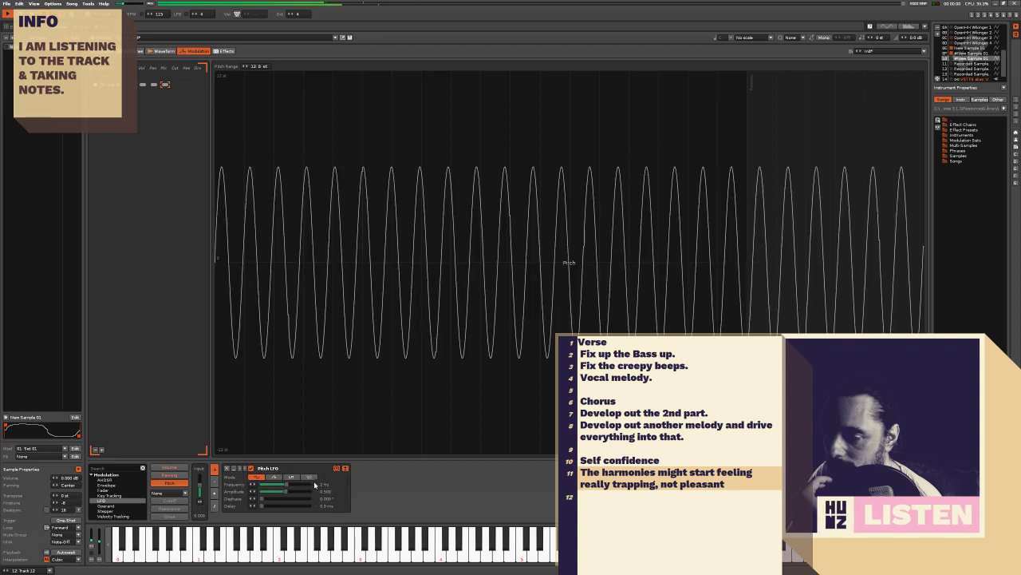
pyautogui.moveTo(315, 484); pyautogui.dragTo(262, 491)
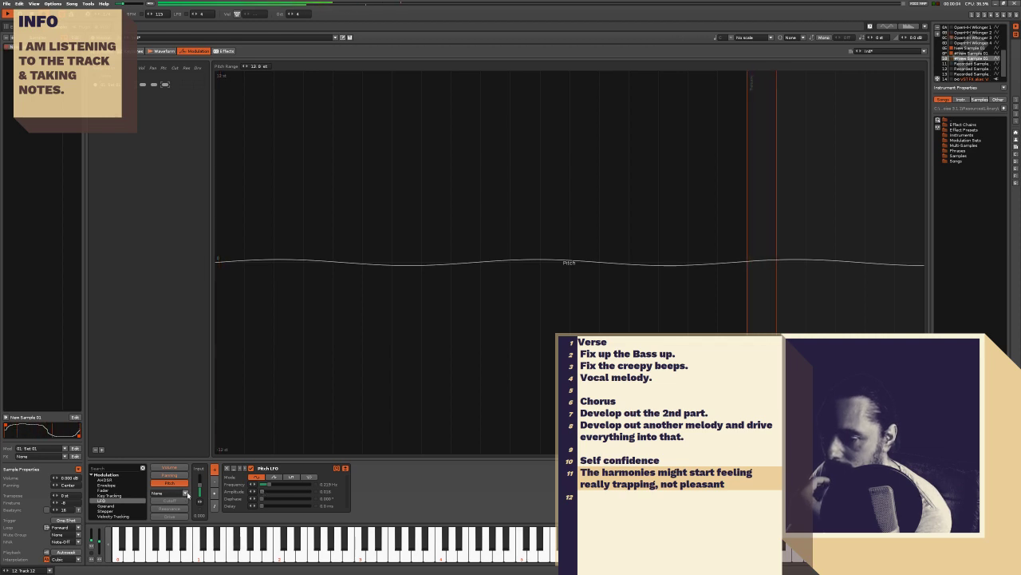
# Add a second pitch LFO in random mode with minimal frequency and amplitude, and slow the first pitch LFO to about 0.197 Hz
pyautogui.moveTo(117, 501); pyautogui.dragTo(391, 485)
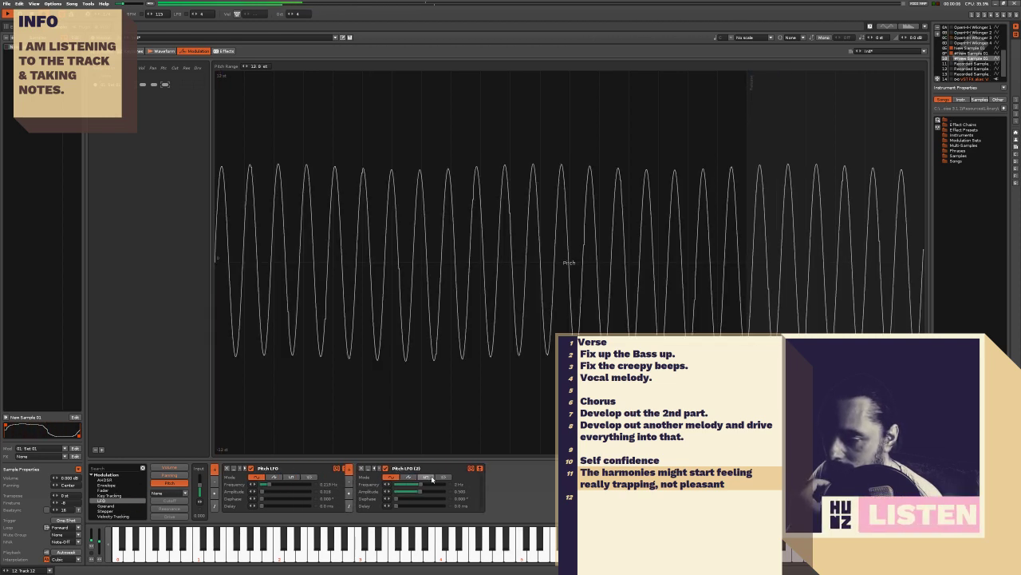
pyautogui.click(452, 477)
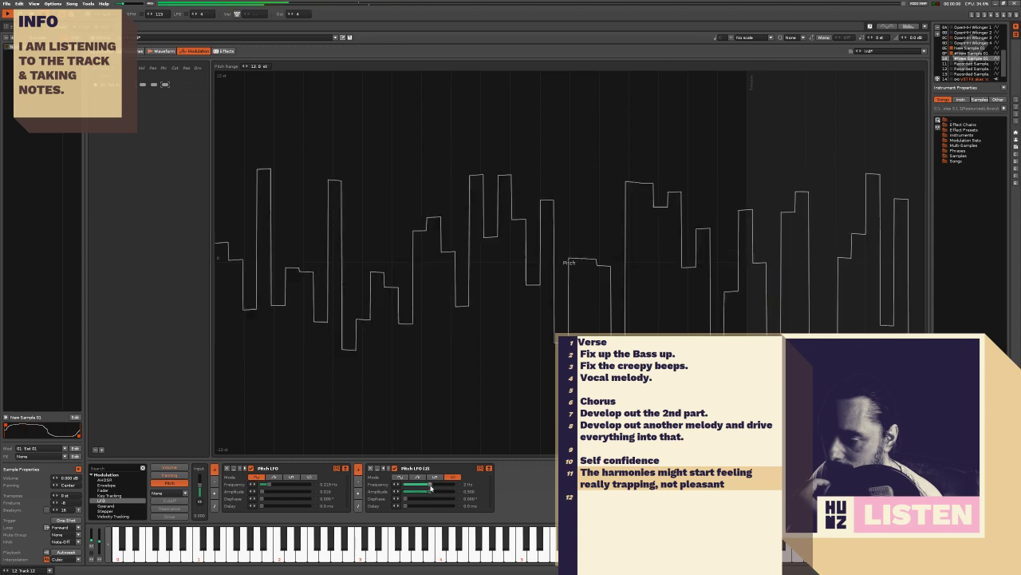
pyautogui.moveTo(431, 486); pyautogui.dragTo(407, 492)
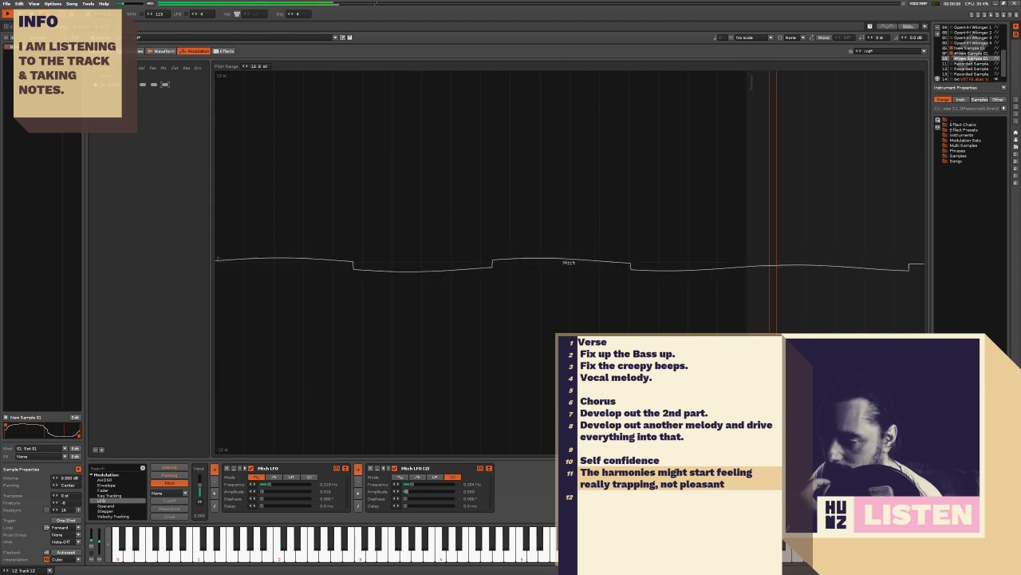
pyautogui.moveTo(407, 492); pyautogui.dragTo(405, 492)
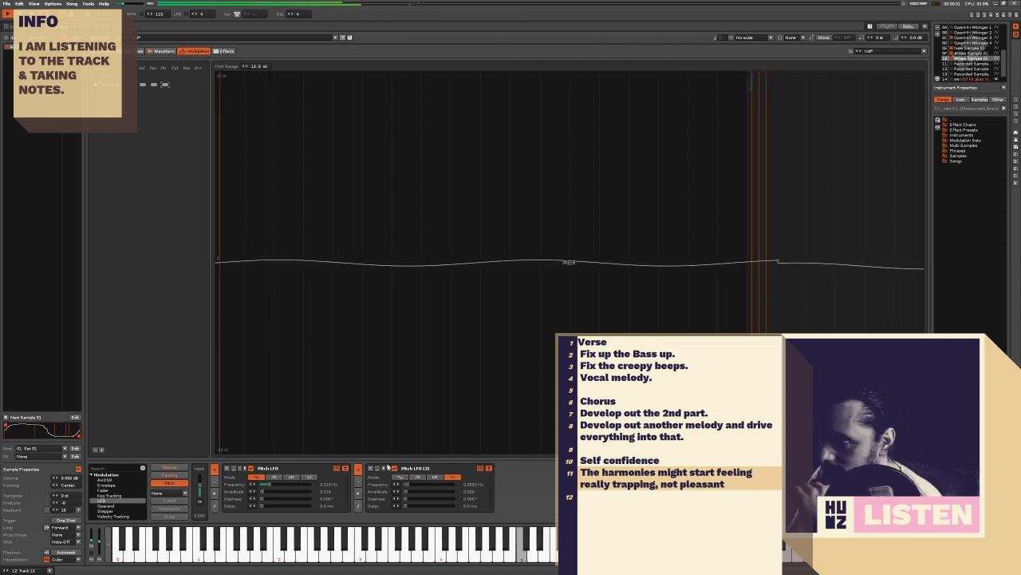
pyautogui.moveTo(264, 484); pyautogui.dragTo(267, 484)
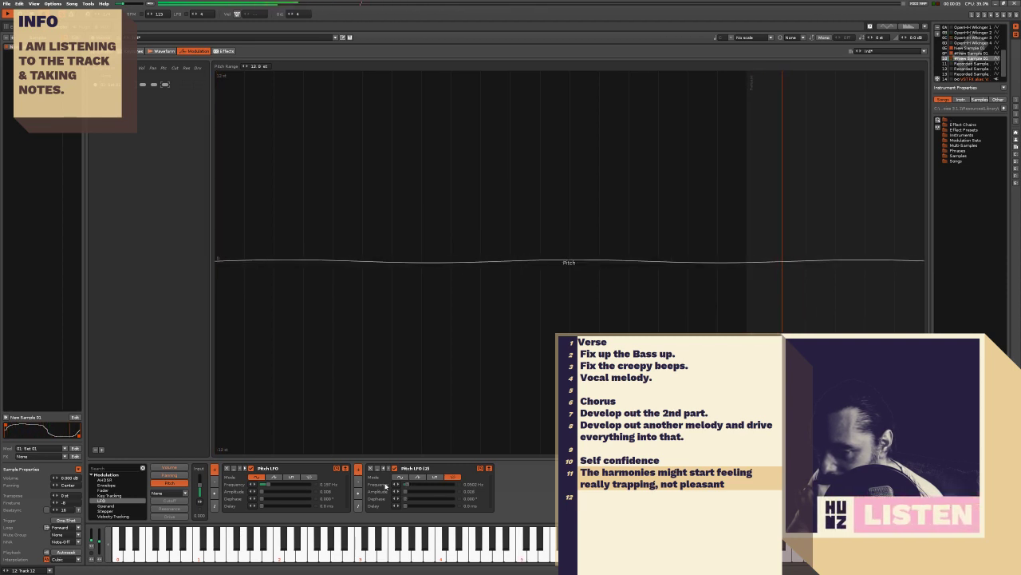
# Readjust the frequencies of instrument 10's two pitch LFOs, bringing the first to about 0.48 Hz and raising the random one
pyautogui.moveTo(273, 484); pyautogui.dragTo(267, 484)
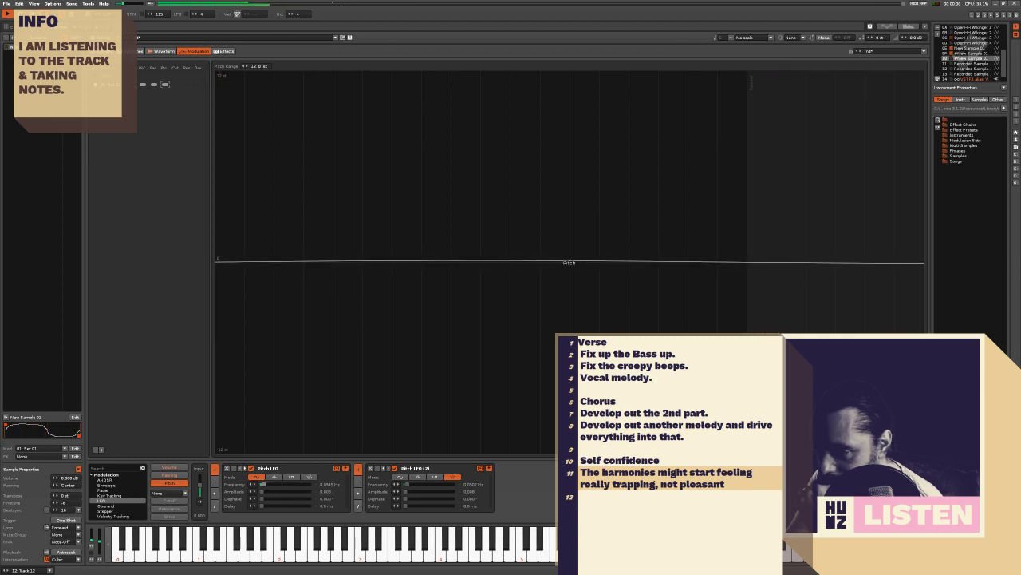
pyautogui.moveTo(262, 485); pyautogui.dragTo(264, 486)
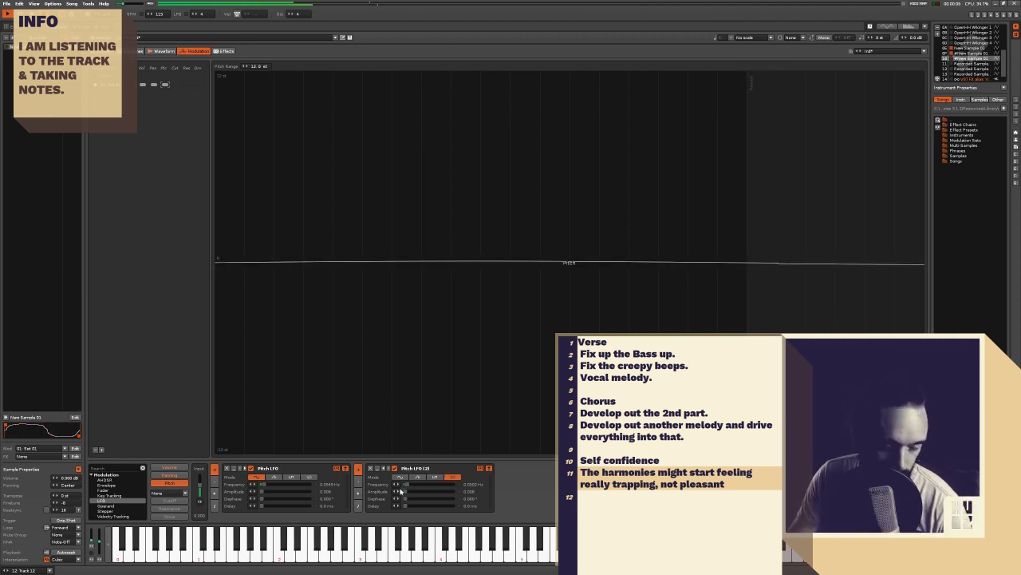
pyautogui.moveTo(407, 484); pyautogui.dragTo(405, 484)
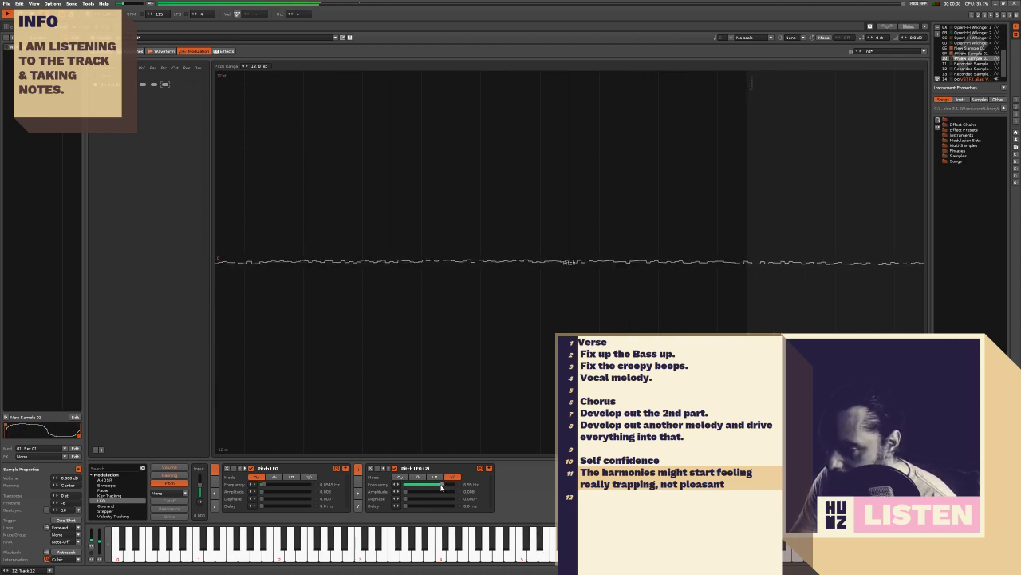
pyautogui.moveTo(274, 483)
pyautogui.mouseDown()
pyautogui.moveTo(310, 485)
pyautogui.moveTo(292, 484)
pyautogui.mouseUp()
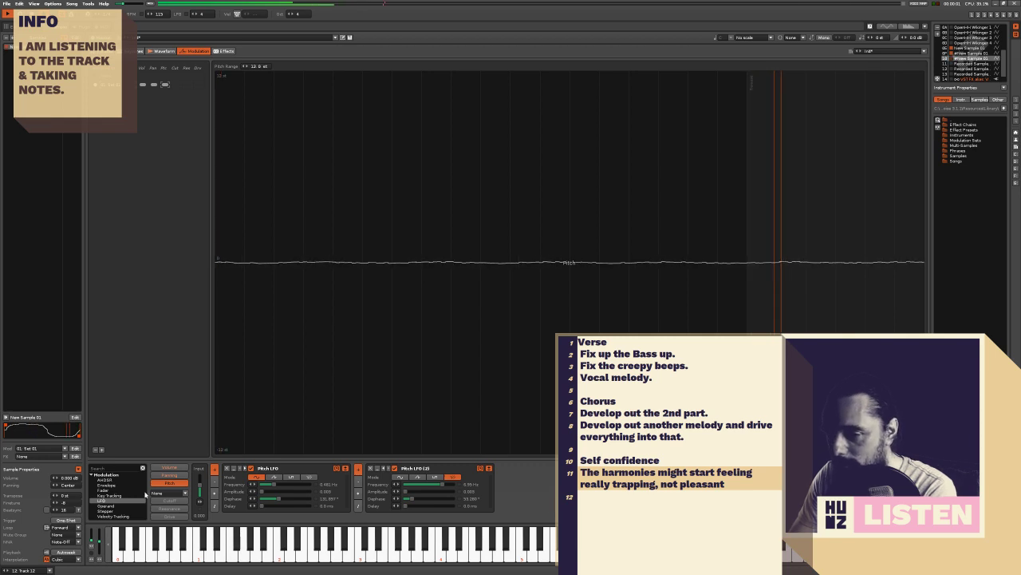
# Add a second LFO in random mode to instrument 10's panning modulation
pyautogui.click(178, 476)
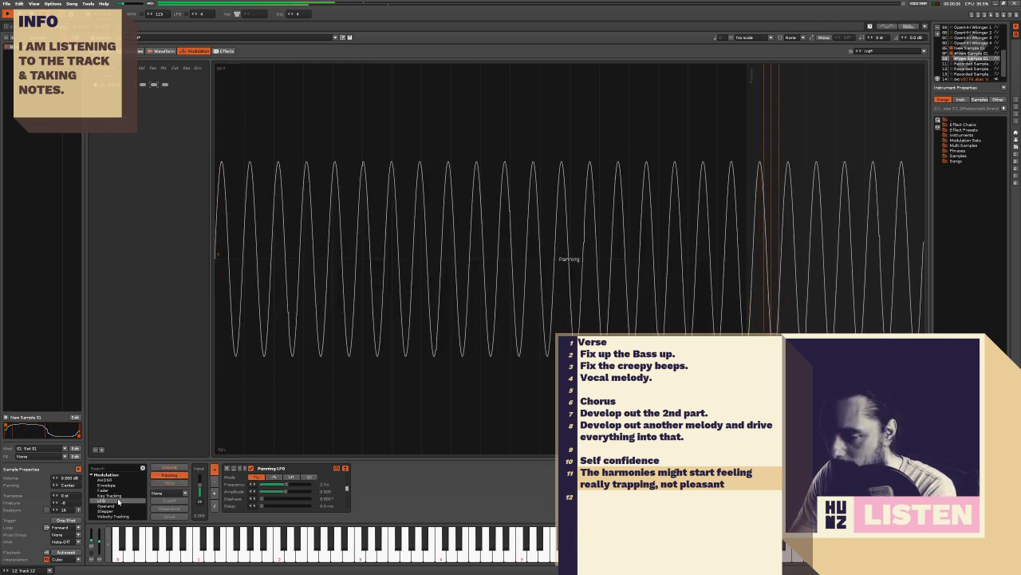
pyautogui.moveTo(104, 501); pyautogui.dragTo(351, 491)
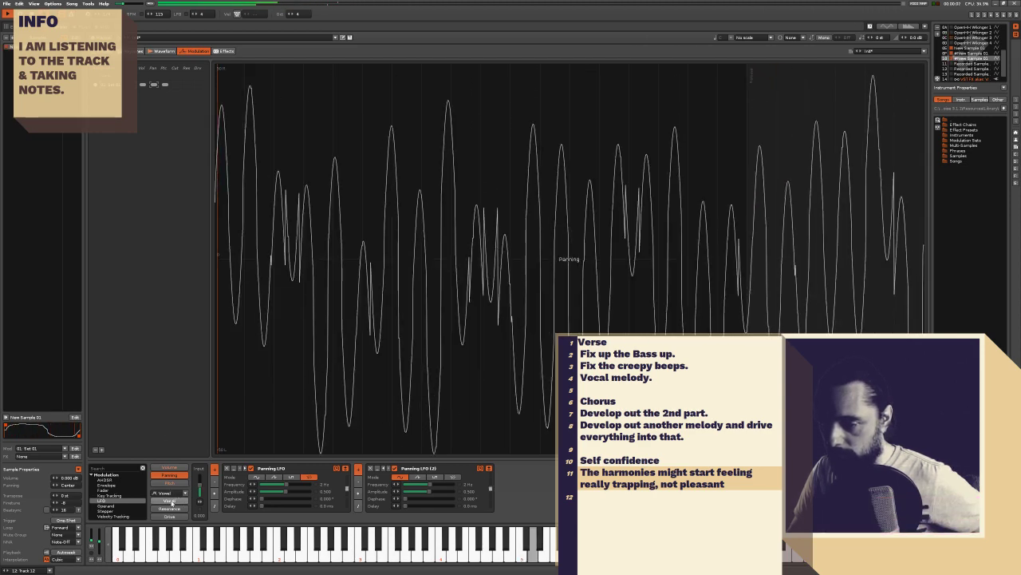
# Adjust the input levels of instrument 10's Vowel filter, setting the vowel input to about 0.508
pyautogui.click(172, 501)
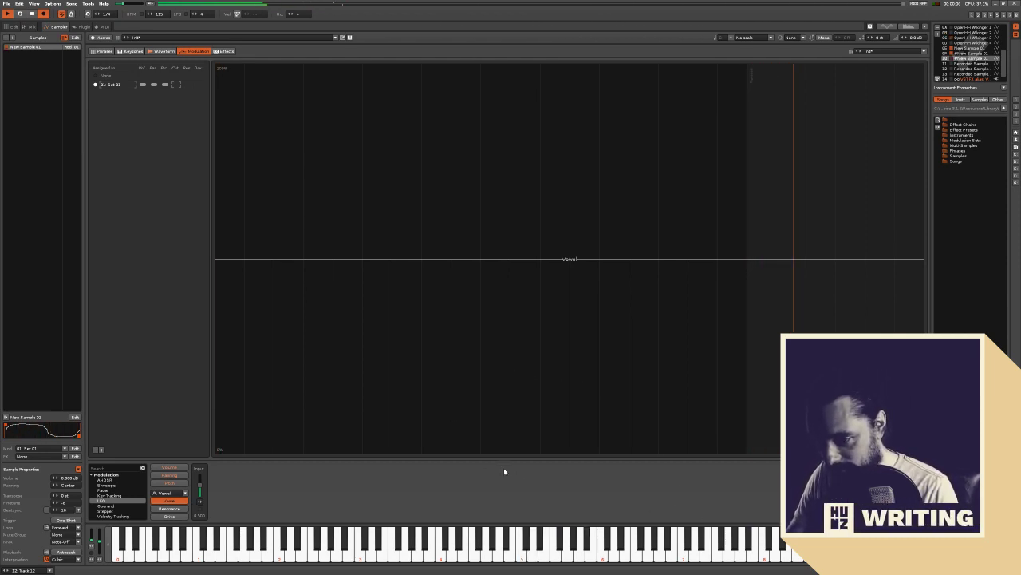
pyautogui.click(170, 501)
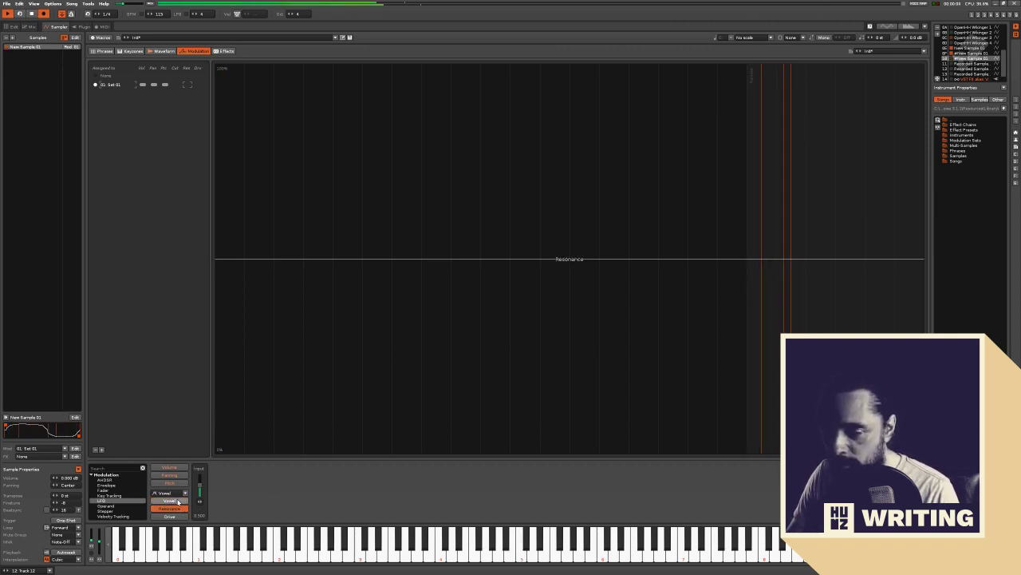
pyautogui.click(171, 509)
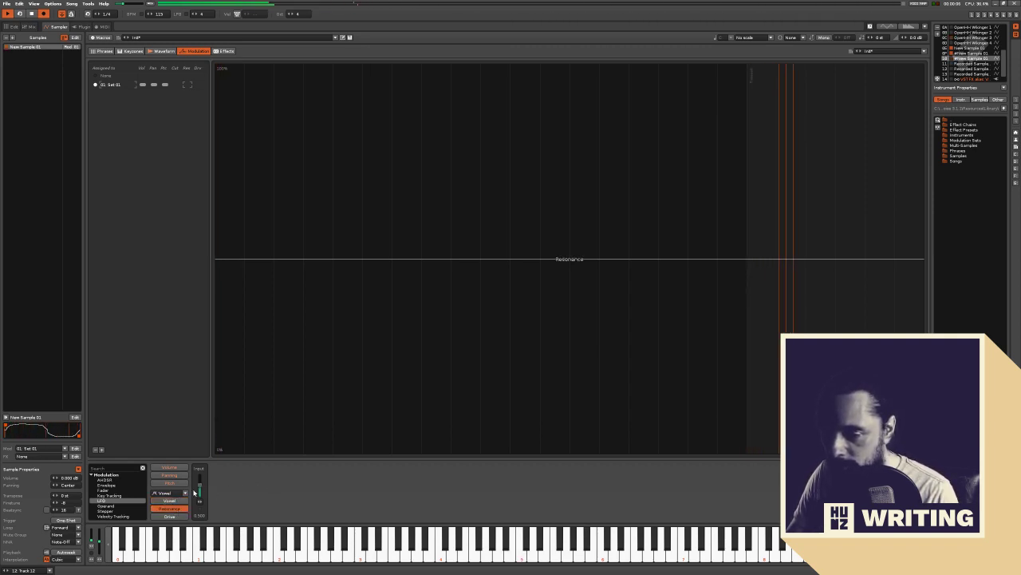
pyautogui.moveTo(203, 483)
pyautogui.mouseDown()
pyautogui.moveTo(203, 470)
pyautogui.moveTo(203, 480)
pyautogui.mouseUp()
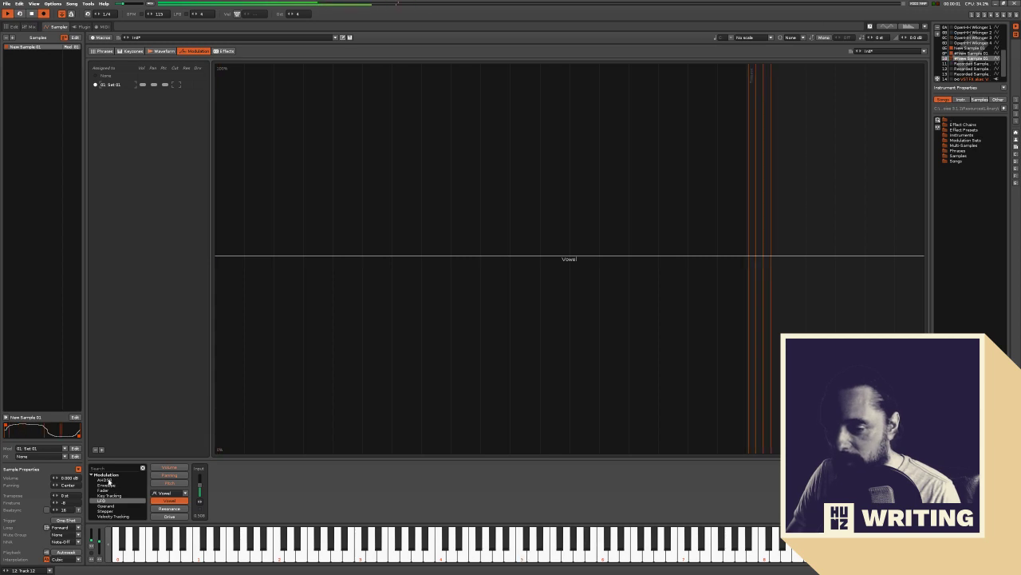
# Add a vowel envelope falling from about 0.52 to 0.22 at about 105 ms, and raise the resonance input to about 0.644
pyautogui.moveTo(106, 480); pyautogui.dragTo(252, 494)
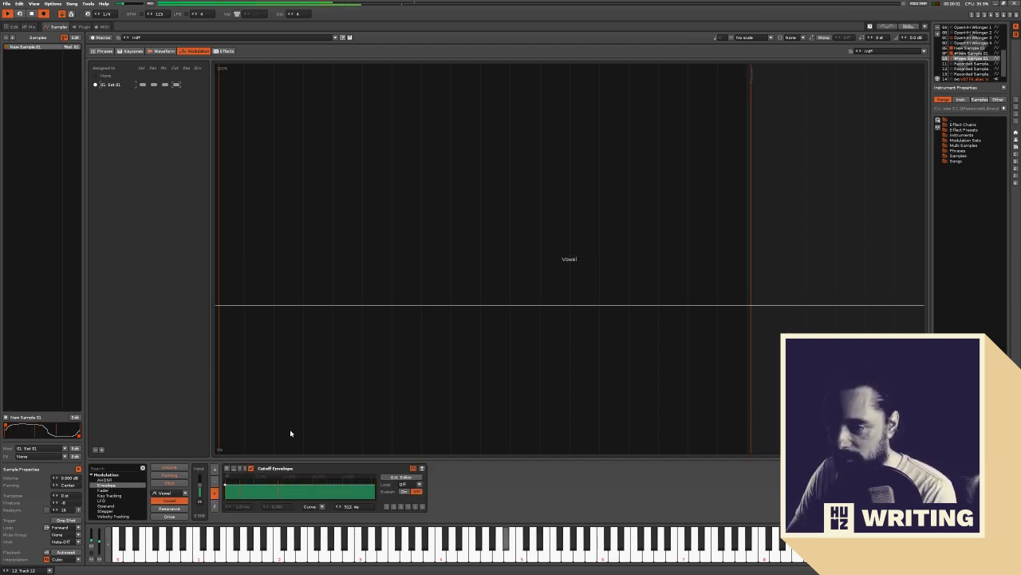
pyautogui.doubleClick(274, 485)
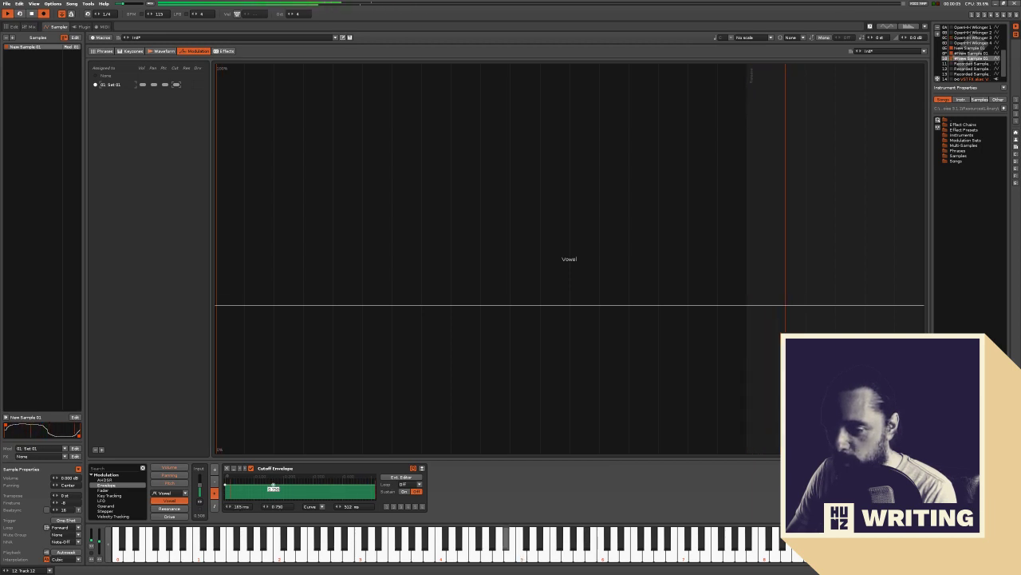
pyautogui.moveTo(274, 485); pyautogui.dragTo(239, 486)
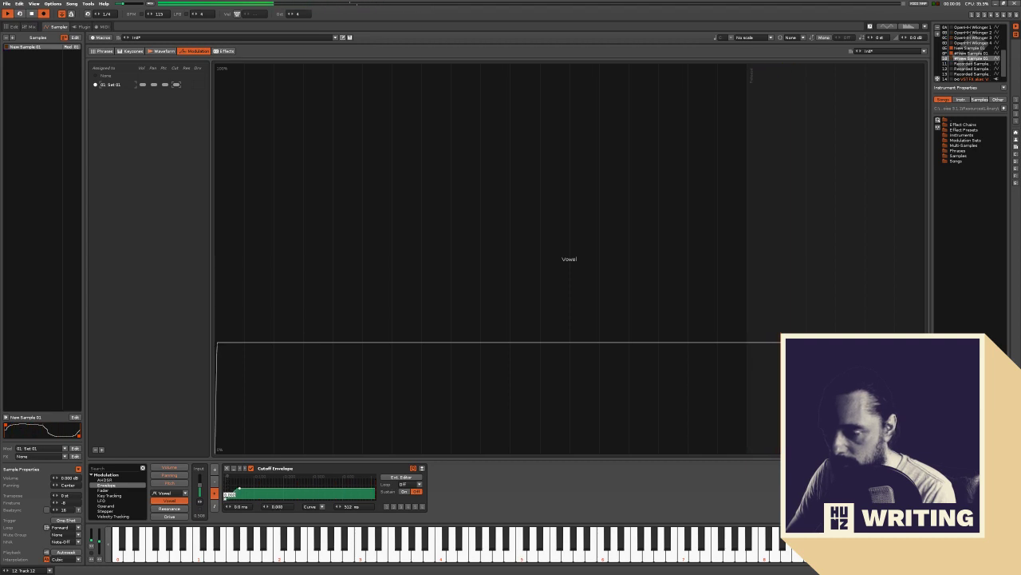
pyautogui.moveTo(239, 494); pyautogui.dragTo(229, 495)
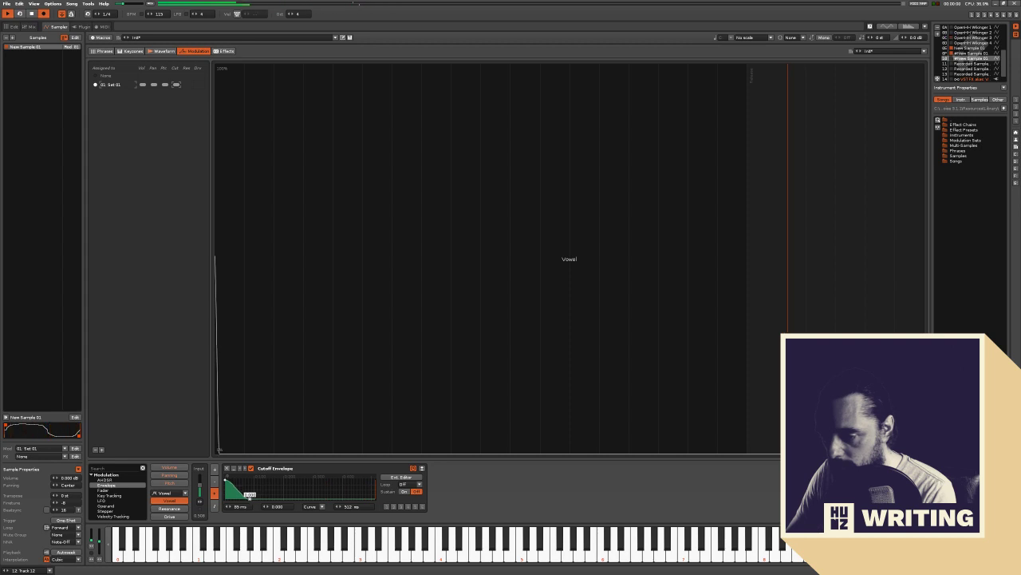
pyautogui.moveTo(249, 494)
pyautogui.mouseDown()
pyautogui.moveTo(295, 494)
pyautogui.moveTo(255, 492)
pyautogui.mouseUp()
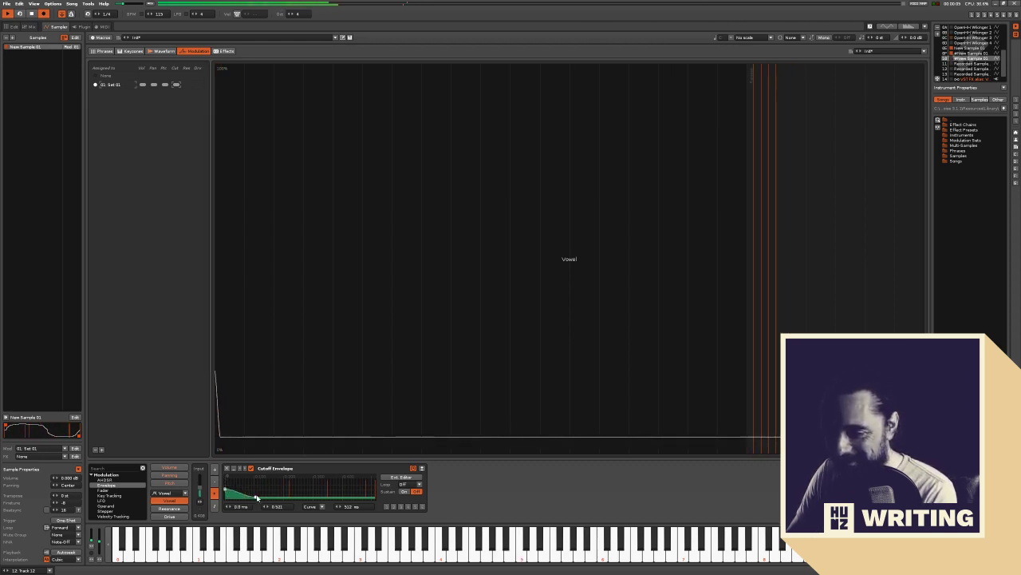
pyautogui.moveTo(255, 495); pyautogui.dragTo(255, 491)
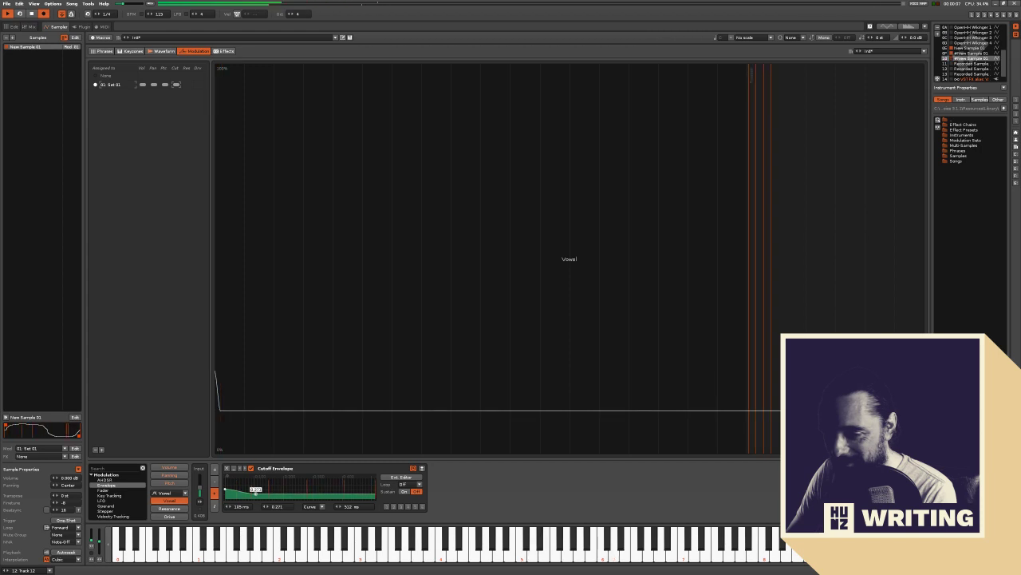
pyautogui.click(174, 509)
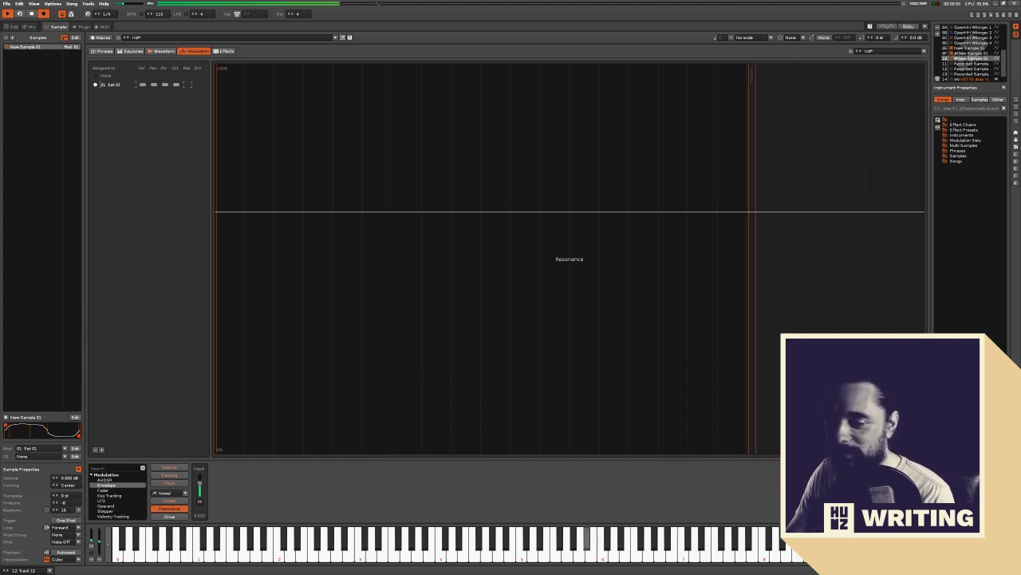
pyautogui.moveTo(200, 483); pyautogui.dragTo(200, 480)
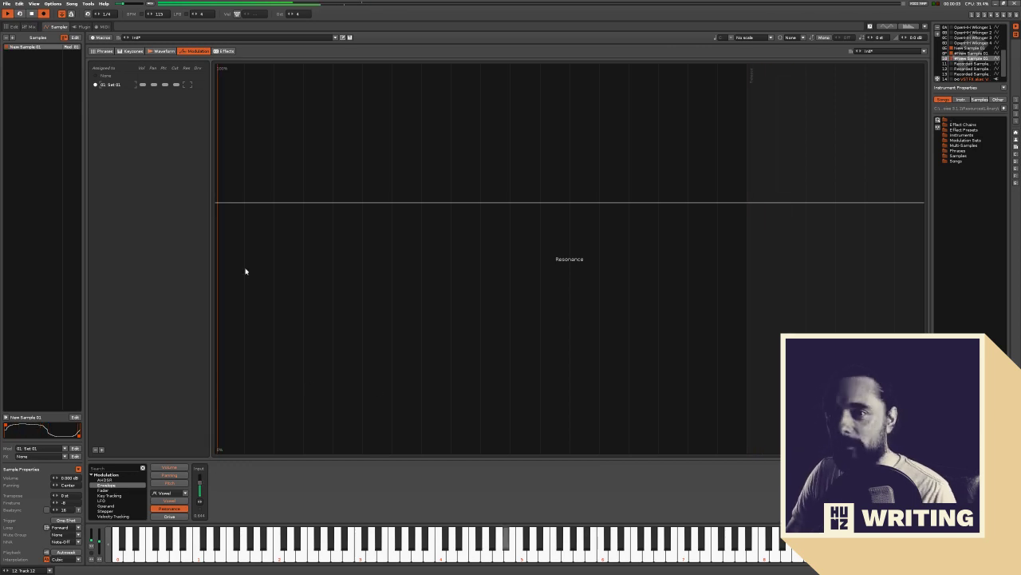
# Create a phrase for instrument 10 and duplicate its C-4 note into the second note column on line 00
pyautogui.click(104, 51)
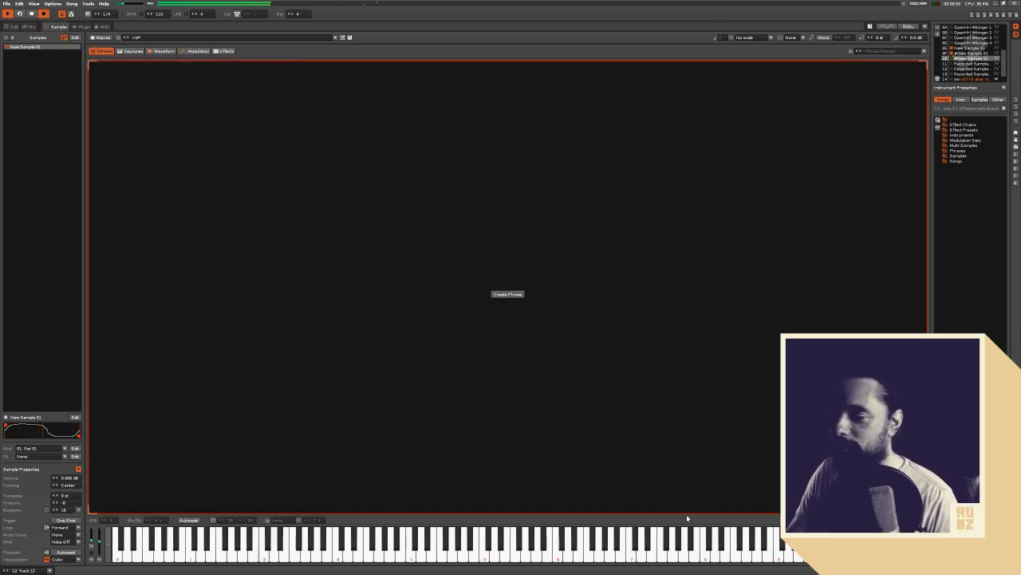
pyautogui.click(515, 295)
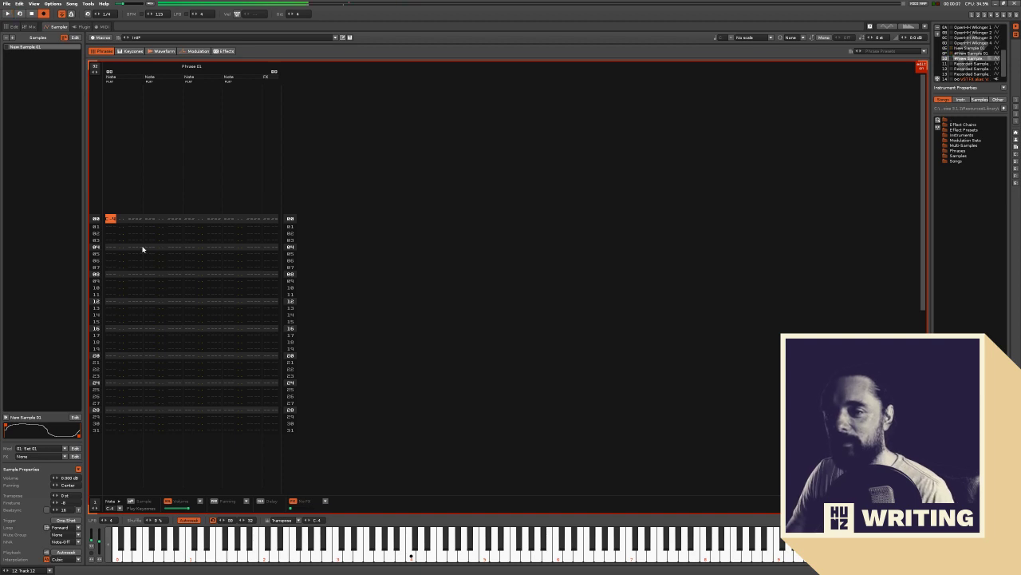
pyautogui.moveTo(110, 217); pyautogui.dragTo(206, 232)
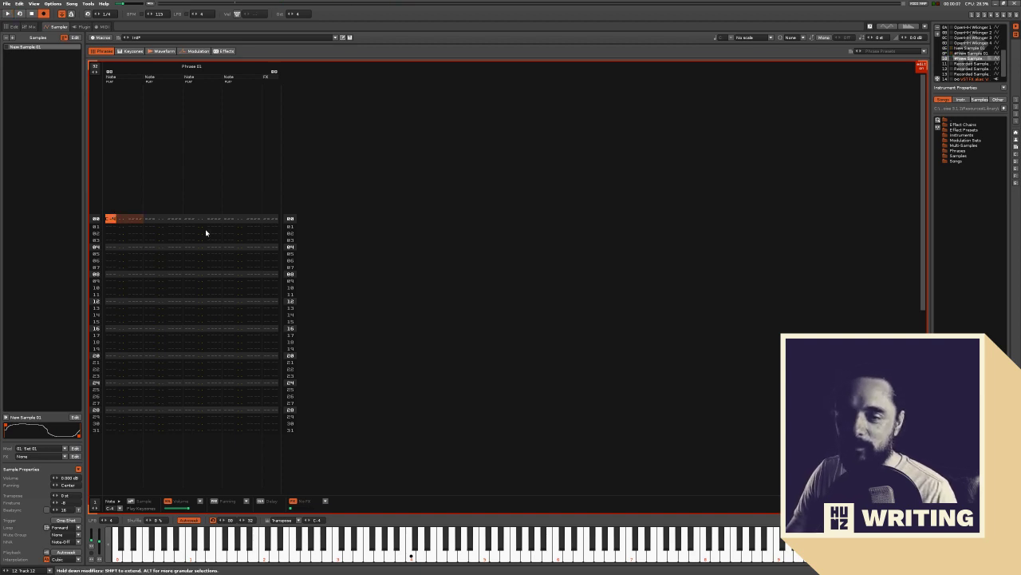
pyautogui.click(151, 220)
pyautogui.hotkey('ctrl', 'k')
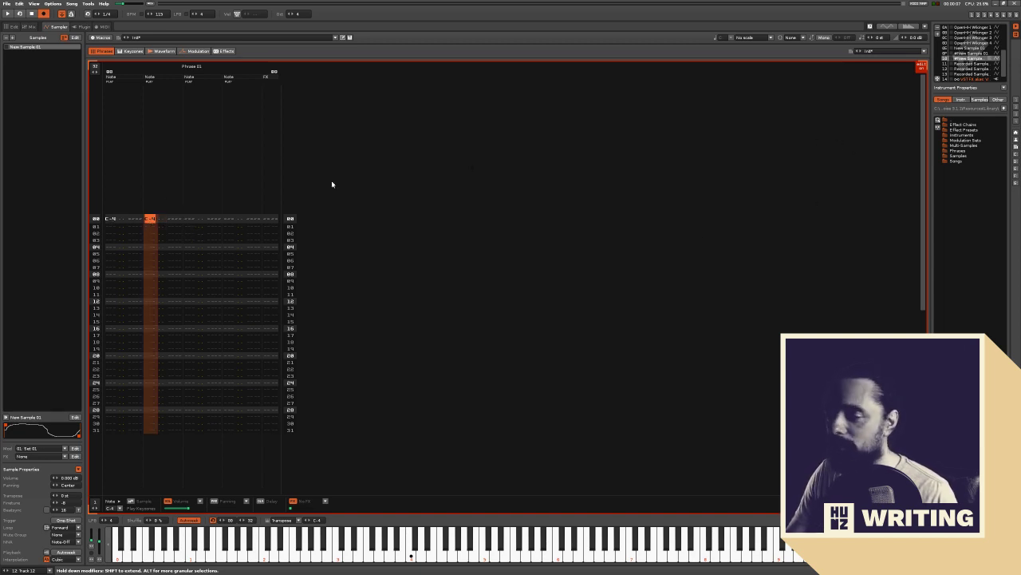
# Build a chord on line 00 with C-3 at volume 40 in column two and G-4 at volume 10 in column three, then play it
pyautogui.click(116, 219)
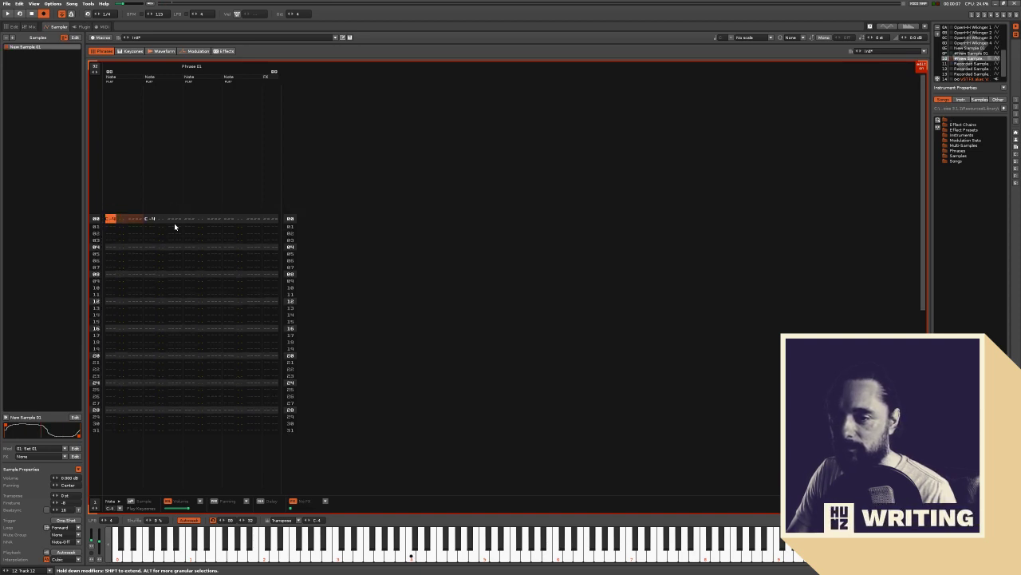
pyautogui.press('KP_Divide')
pyautogui.press('z')
pyautogui.press('Up')
pyautogui.press('Right')
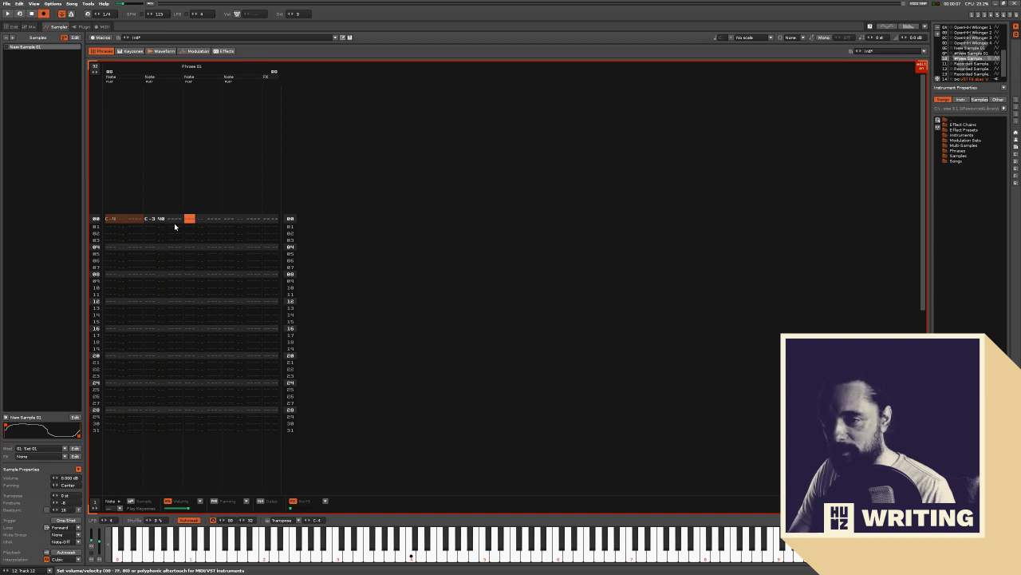
pyautogui.press('t')
pyautogui.press('Up')
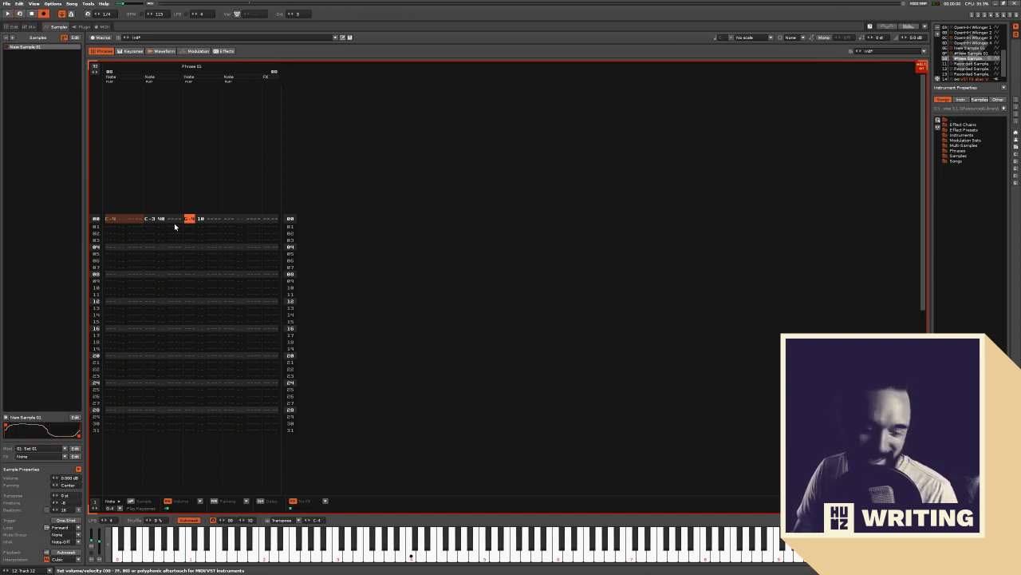
pyautogui.press('space')
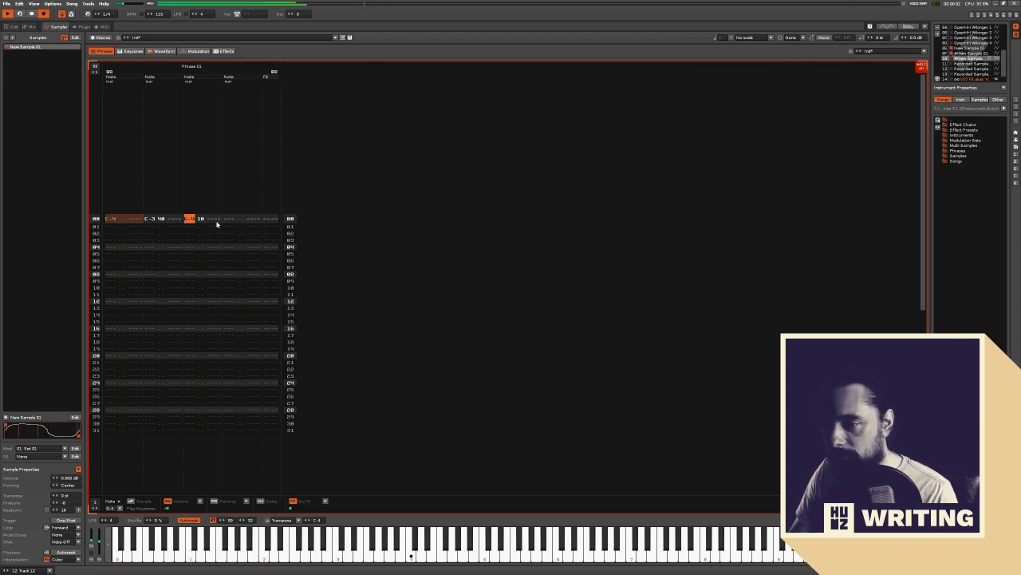
# Shift the phrase's C-3 and G-4 notes one note column over, leaving the second column empty
pyautogui.moveTo(168, 221); pyautogui.dragTo(185, 221)
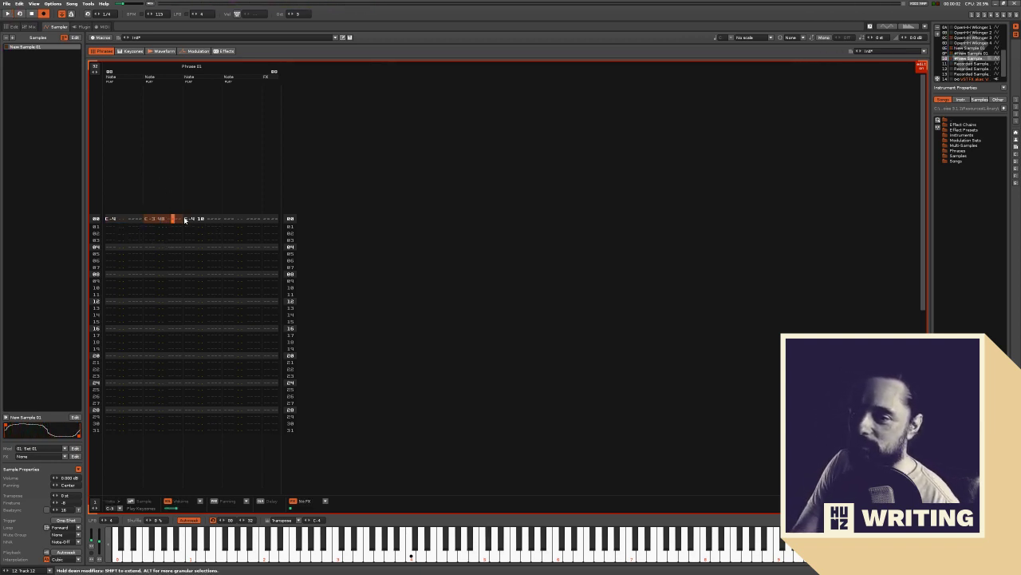
pyautogui.press('Left')
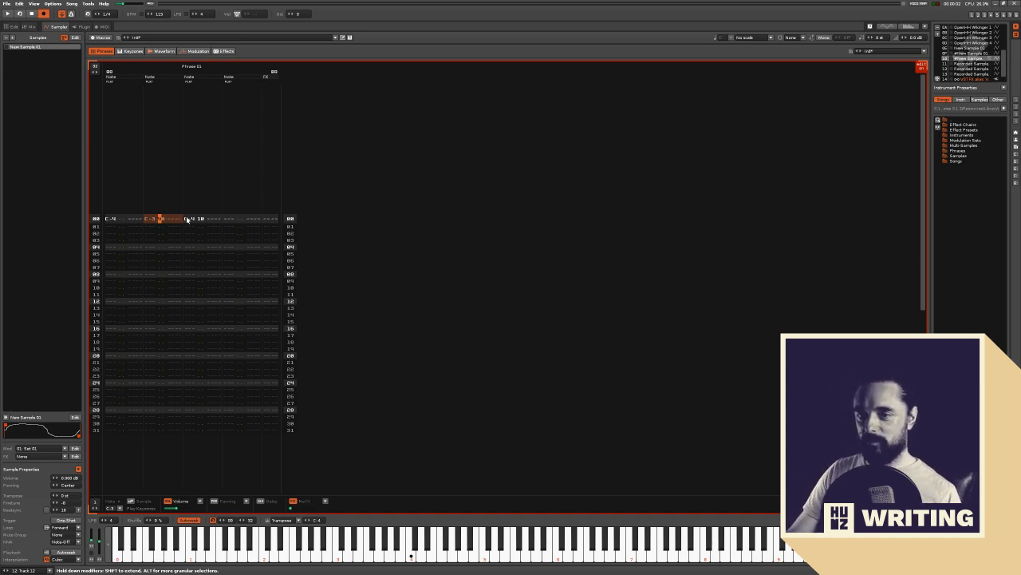
pyautogui.moveTo(187, 219); pyautogui.dragTo(224, 235)
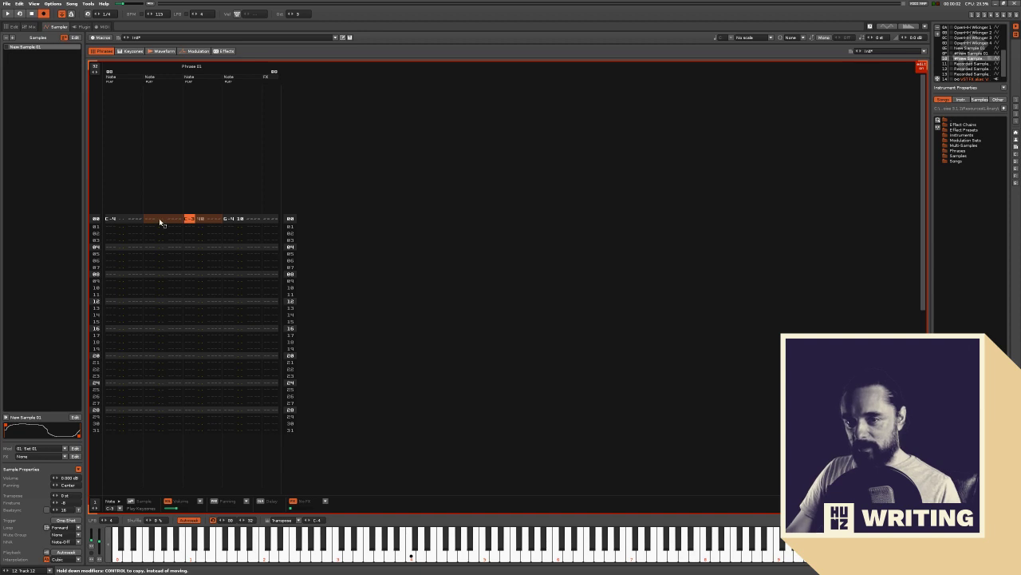
# Duplicate the C-4 note into the phrase's second note column at line 00 and give it pitch-up effect U01
pyautogui.moveTo(131, 215); pyautogui.dragTo(153, 218)
pyautogui.hotkey('ctrl', 'z')
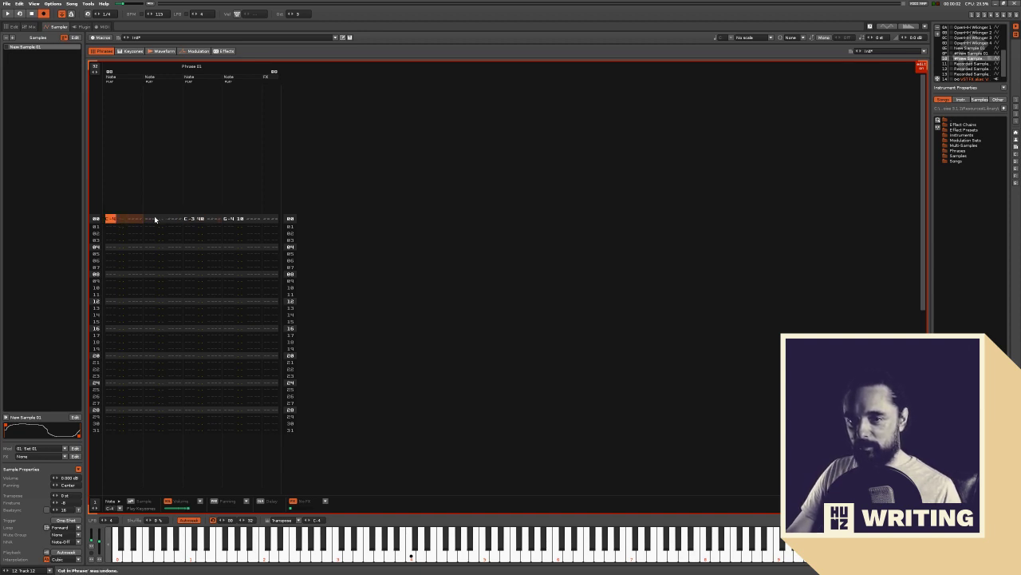
pyautogui.click(155, 217)
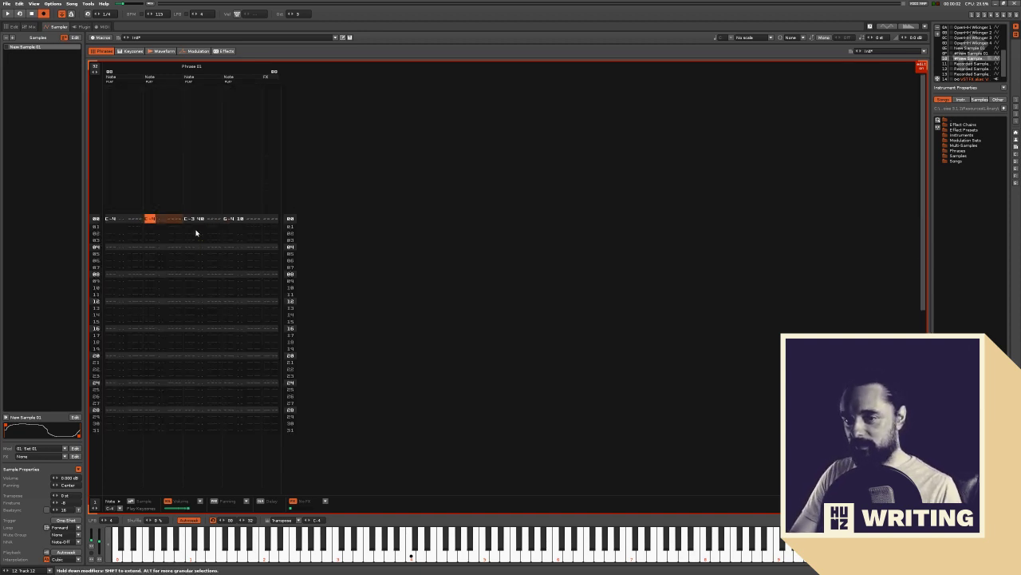
pyautogui.press('Right')
pyautogui.press('Right')
pyautogui.press('Right')
pyautogui.press('Right')
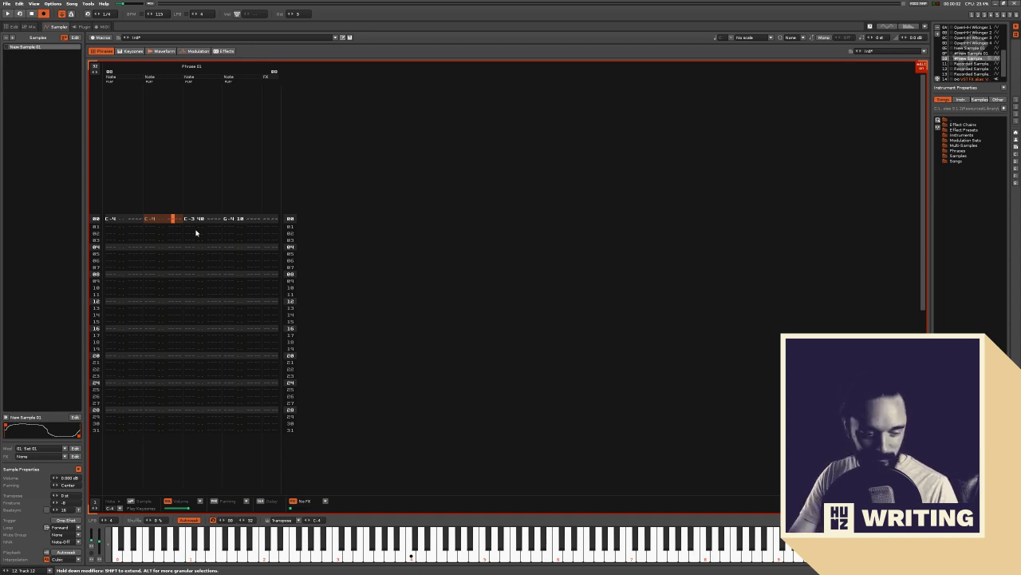
pyautogui.write('u')
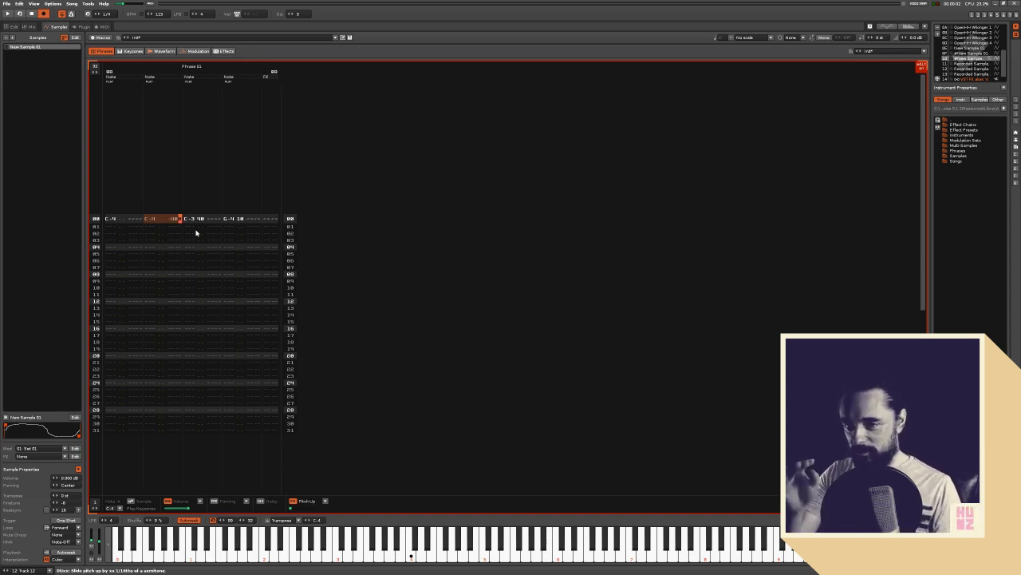
# Audition the phrase in playback, stop it, and return to Track 12 in the pattern editor
pyautogui.press('space')
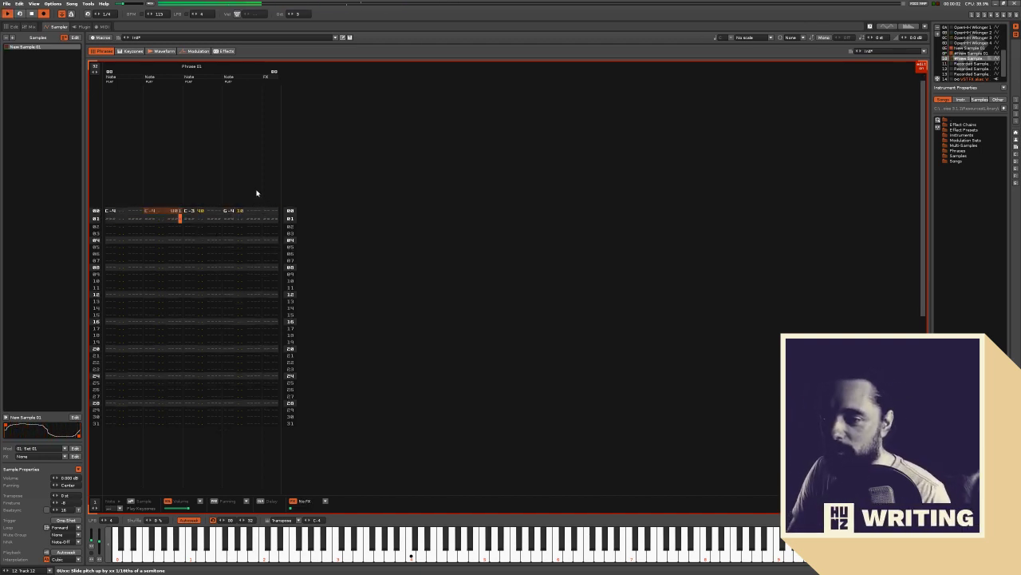
pyautogui.click(229, 211)
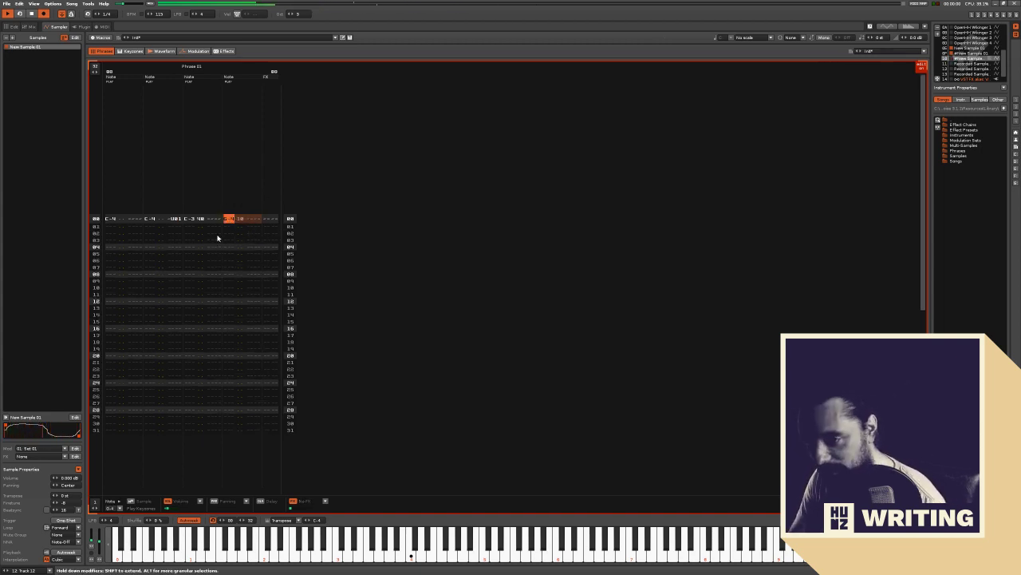
pyautogui.press('F2')
pyautogui.press('space')
pyautogui.click(628, 163)
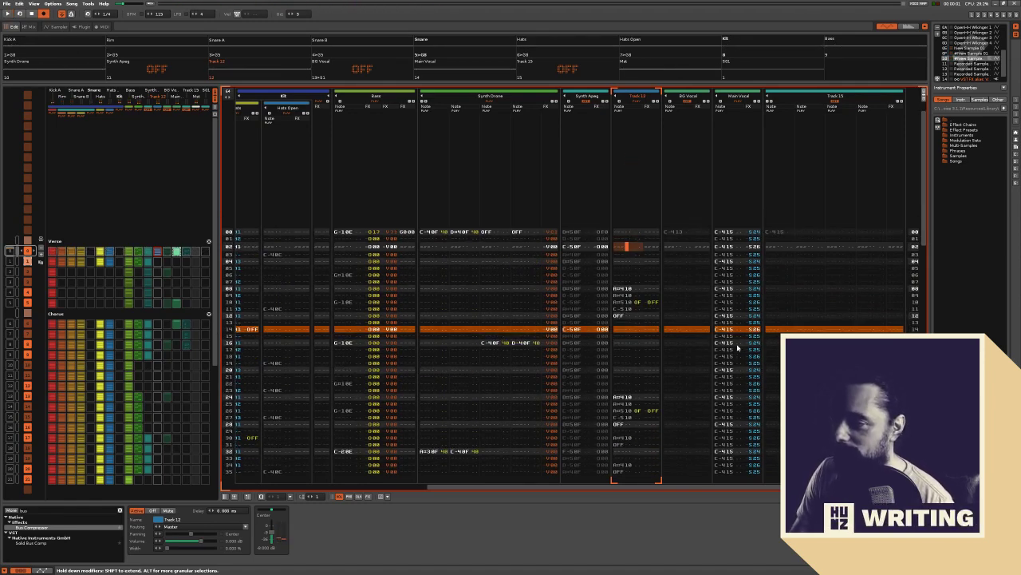
pyautogui.click(35, 510)
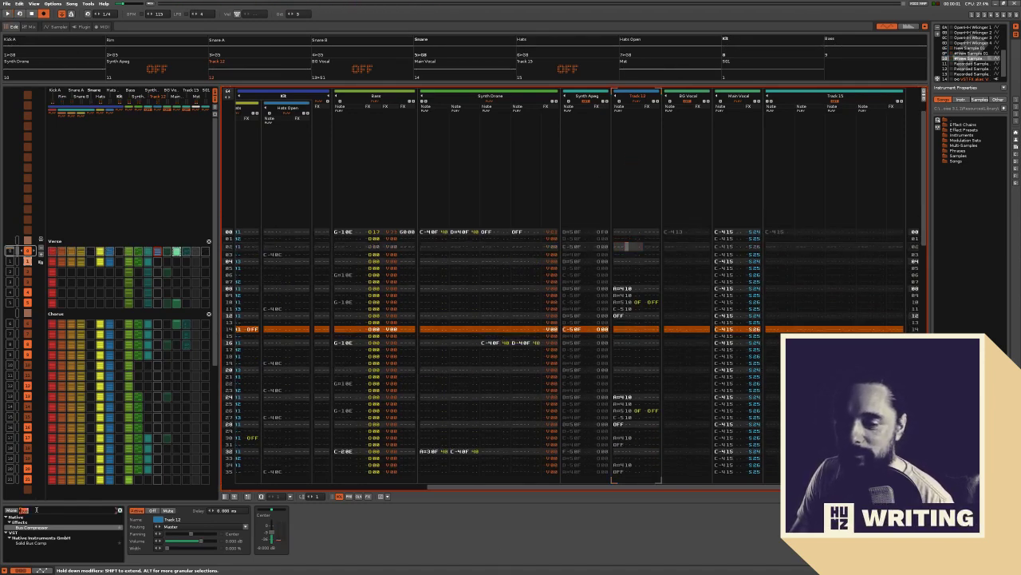
pyautogui.press('BackSpace')
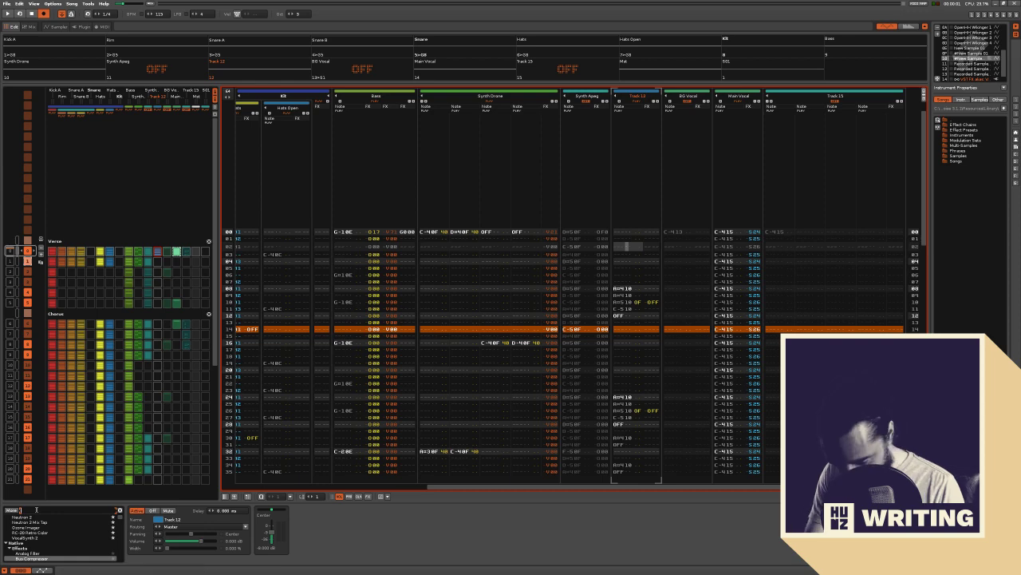
pyautogui.write('ana')
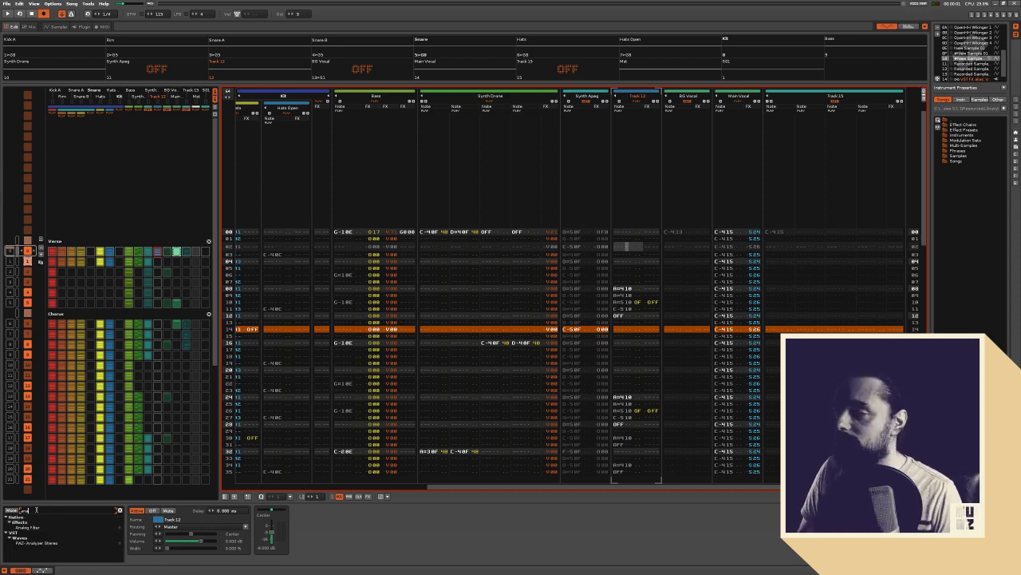
pyautogui.click(633, 243)
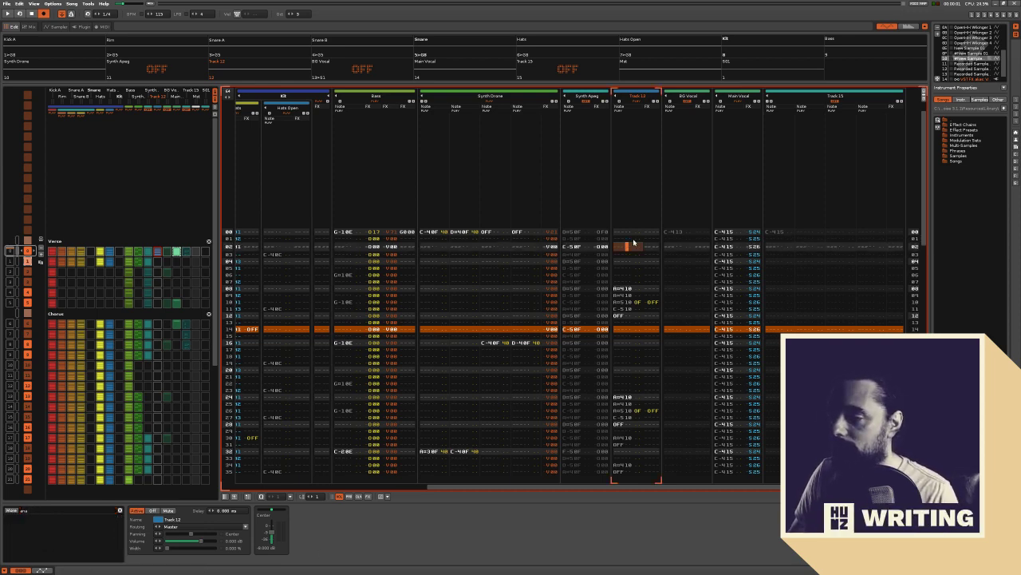
pyautogui.click(38, 509)
pyautogui.click(118, 509)
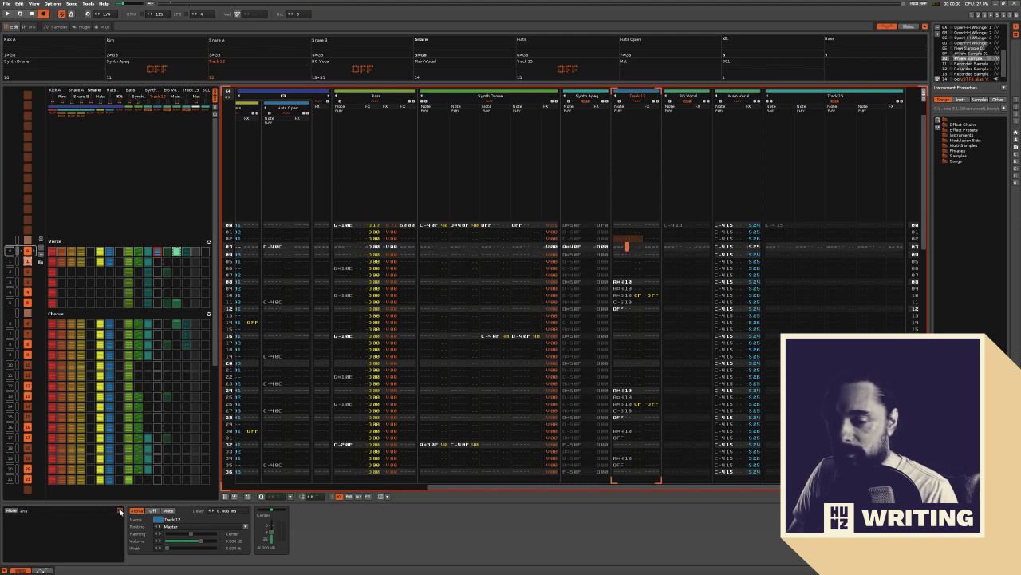
# Search the effects for "ana", add the Analog Filter to Track 12, and lower its cutoff
pyautogui.click(100, 509)
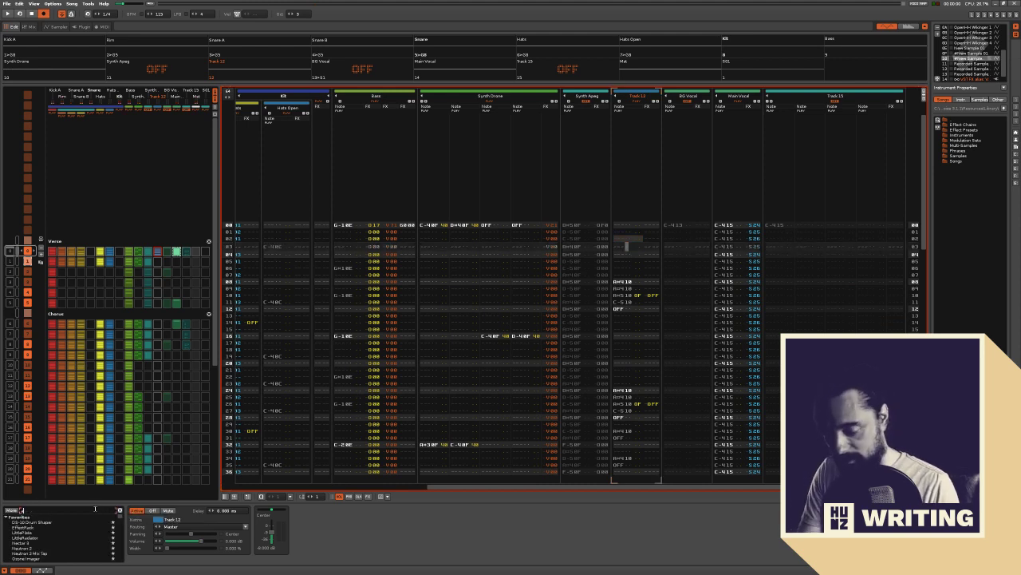
pyautogui.write('ana')
pyautogui.moveTo(30, 528); pyautogui.dragTo(275, 533)
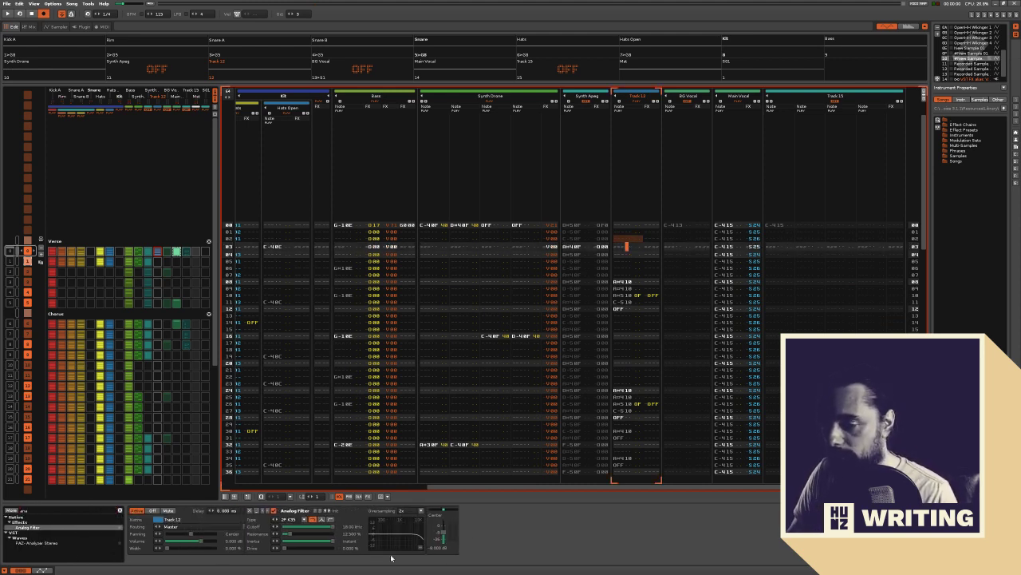
pyautogui.moveTo(342, 527); pyautogui.dragTo(326, 526)
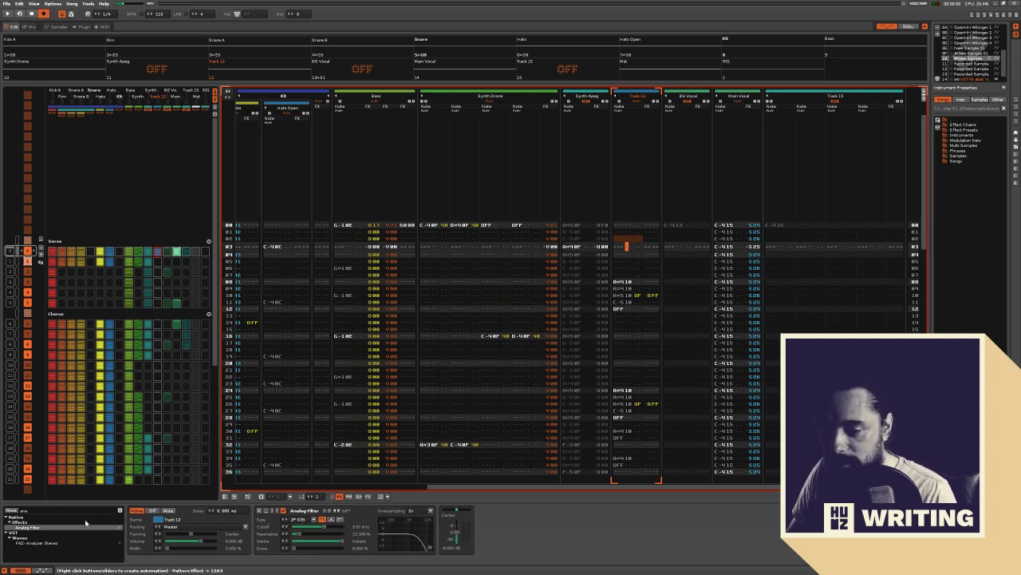
# Search for "chor", add the native Chorus before Track 12's Analog Filter, and lower its depth and its rate to about 0.32 Hz
pyautogui.click(66, 510)
pyautogui.write('chor')
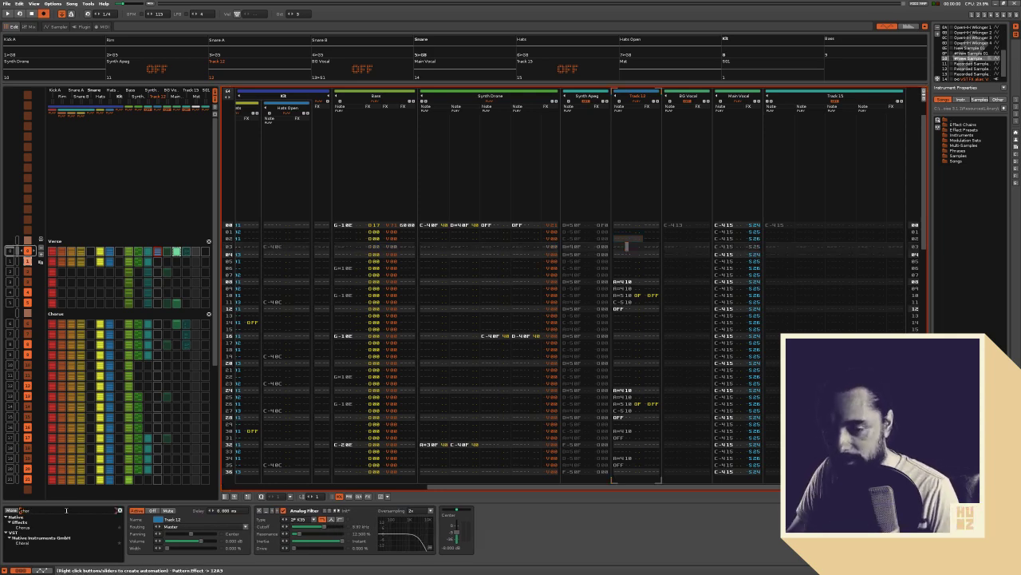
pyautogui.moveTo(23, 528); pyautogui.dragTo(263, 529)
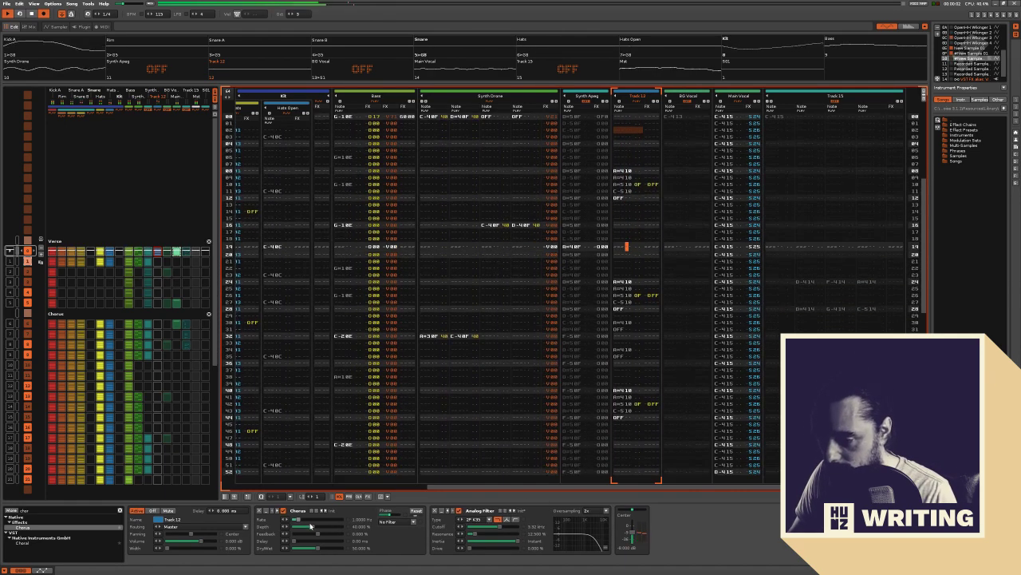
pyautogui.moveTo(311, 526); pyautogui.dragTo(296, 526)
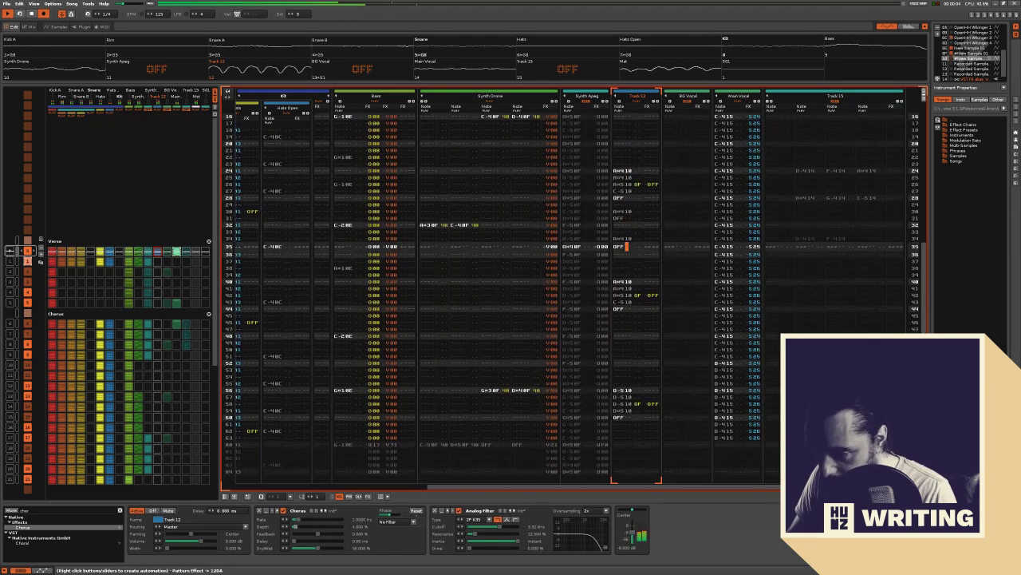
pyautogui.moveTo(299, 520); pyautogui.dragTo(295, 519)
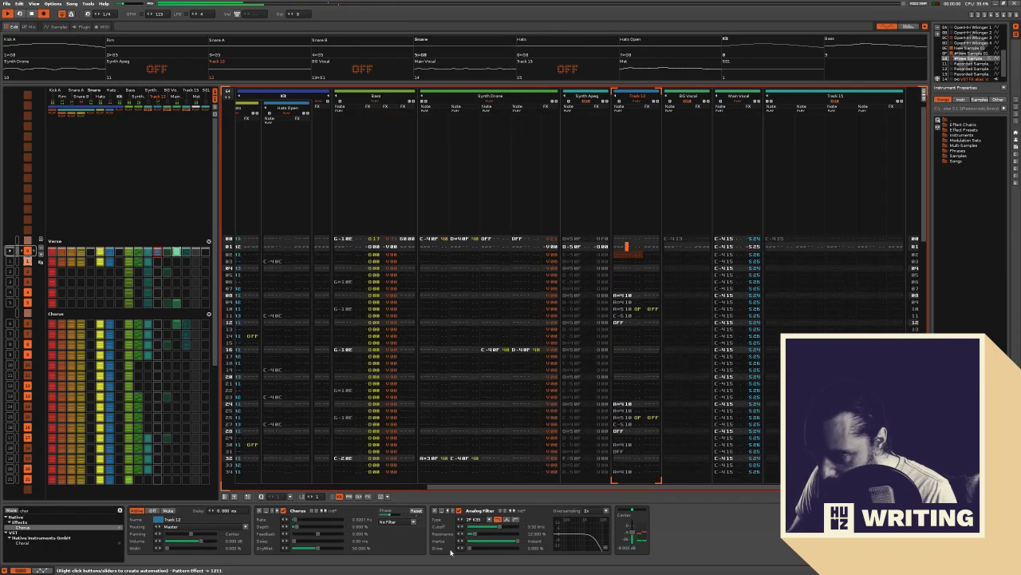
# Switch the Analog Filter to the Moog type, with cutoff about 5.3 kHz and resonance about 20%, during playback
pyautogui.moveTo(501, 527); pyautogui.dragTo(492, 527)
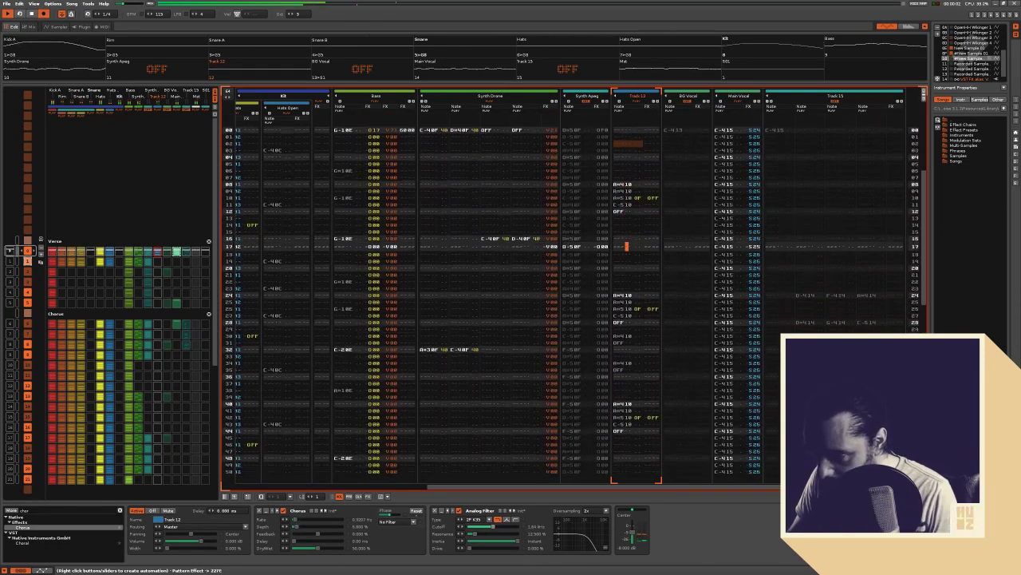
pyautogui.click(484, 534)
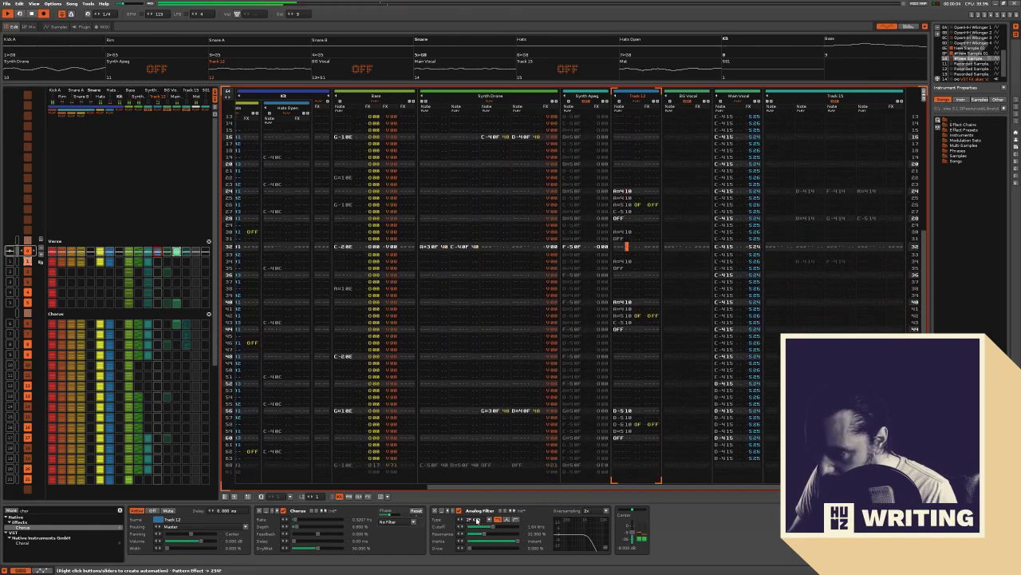
pyautogui.click(477, 520)
pyautogui.click(476, 514)
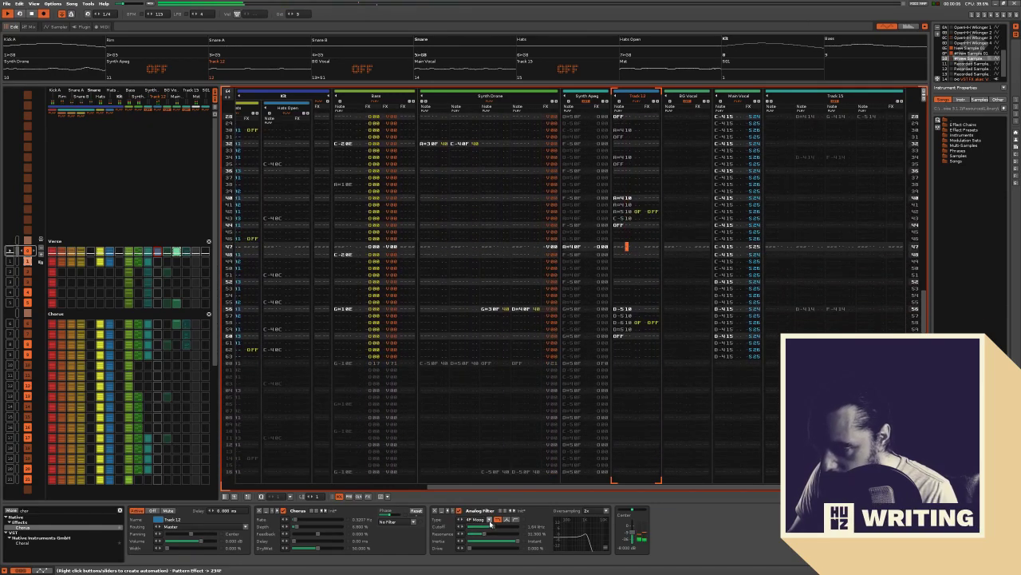
pyautogui.moveTo(490, 526); pyautogui.dragTo(499, 525)
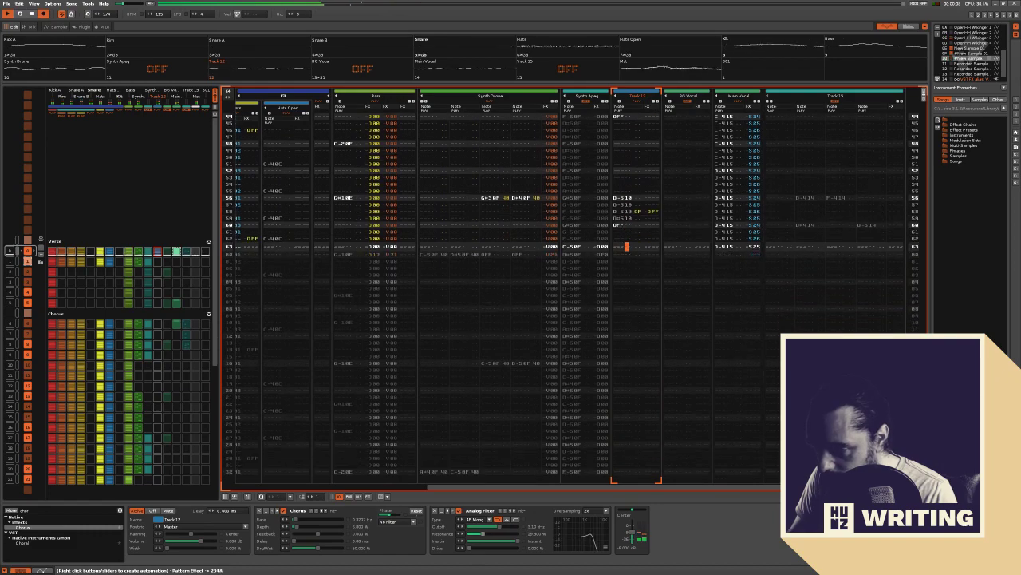
pyautogui.click(481, 534)
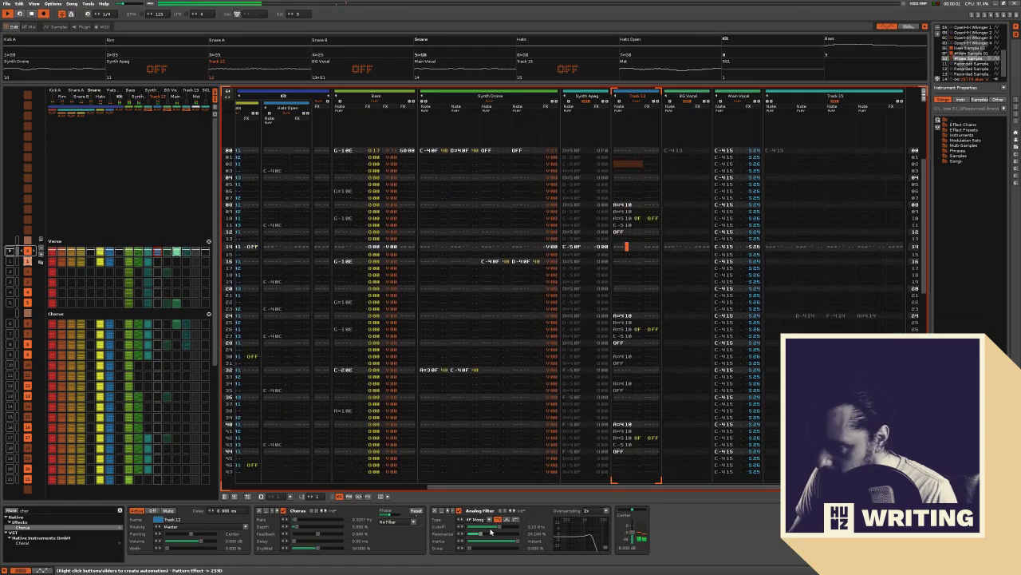
pyautogui.moveTo(499, 527); pyautogui.dragTo(499, 527)
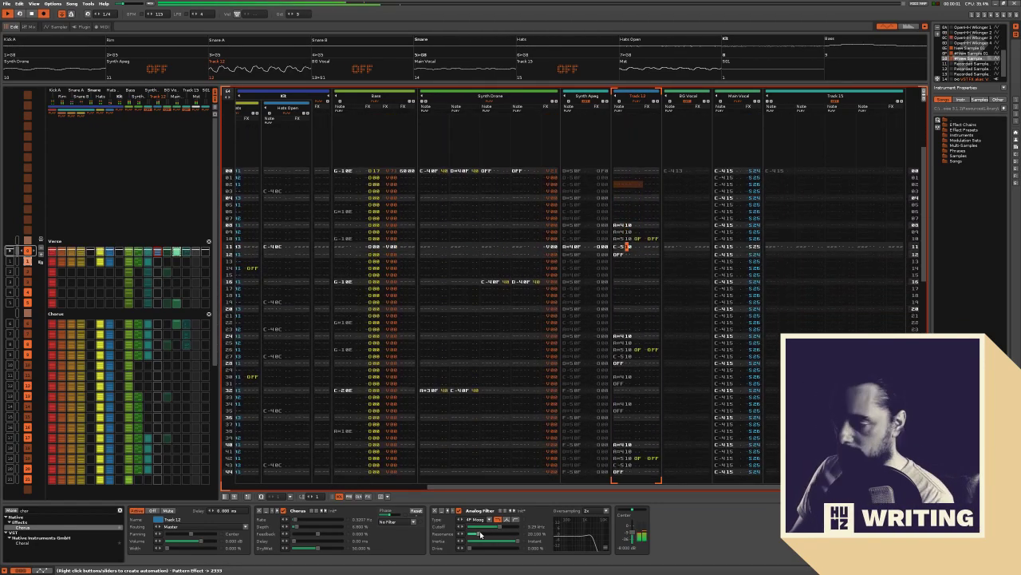
# Transpose all of Track 12's notes in the current pattern down 12 semitones and audition the result
pyautogui.scroll(8, 614, 162)
pyautogui.press('space')
pyautogui.doubleClick(613, 164)
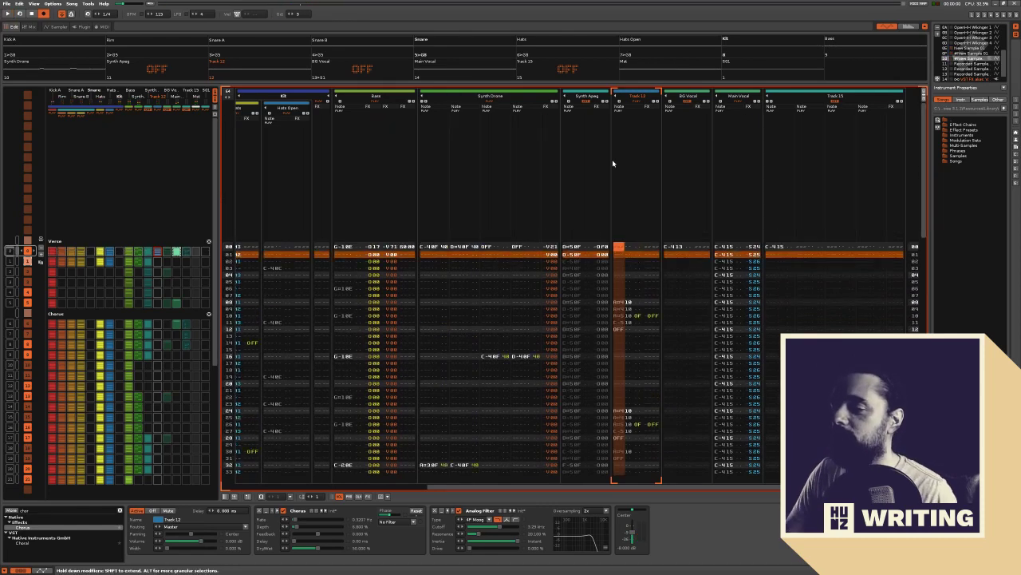
pyautogui.doubleClick(614, 163)
pyautogui.click(924, 95)
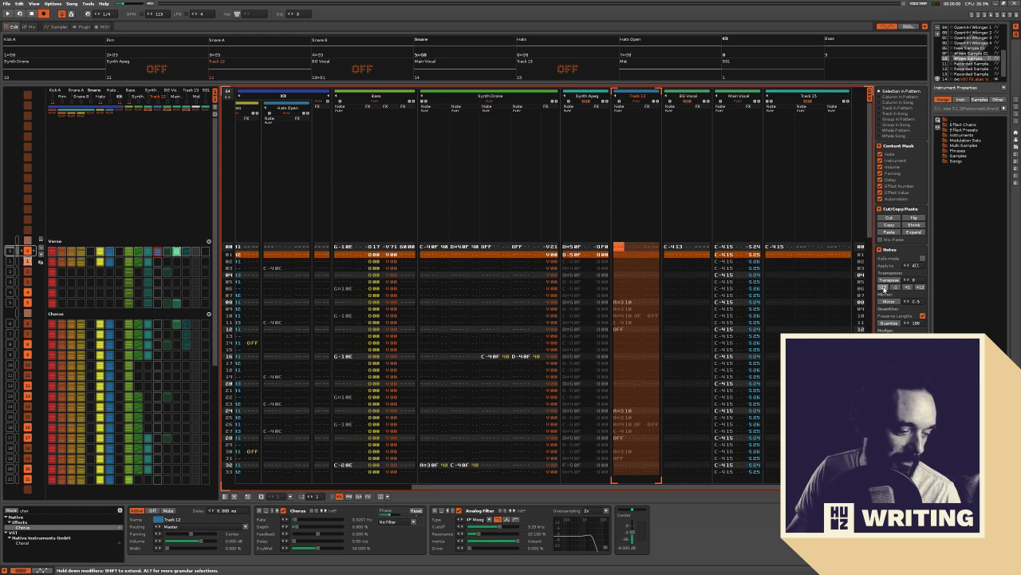
pyautogui.press('space')
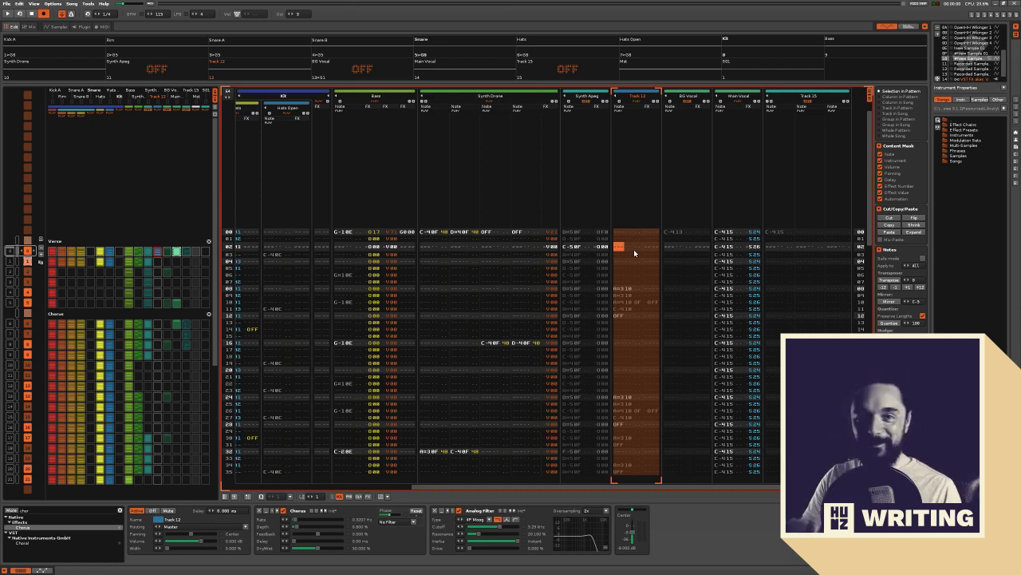
pyautogui.press('space')
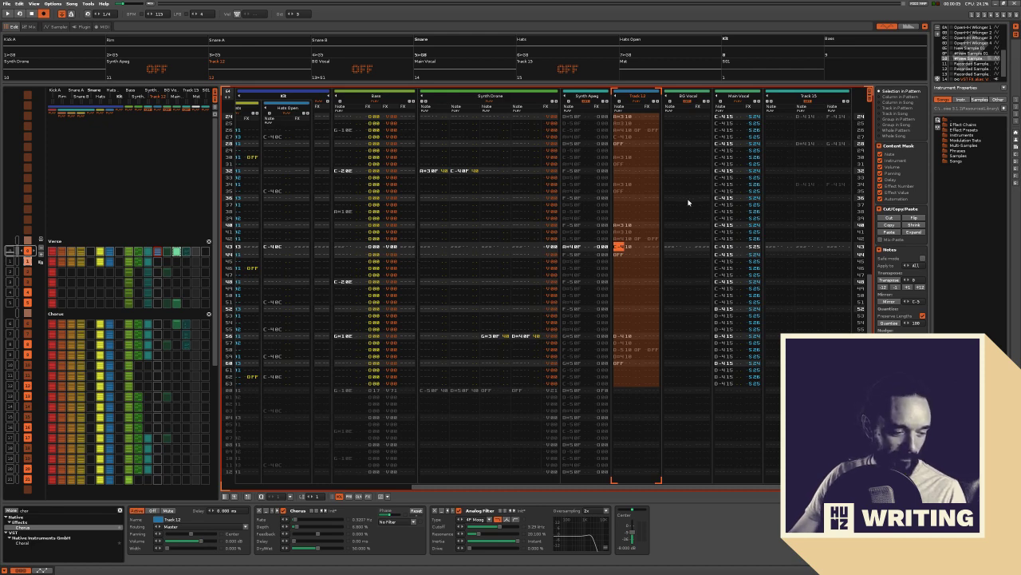
# Set the Chorus filter type to Vowel during playback and raise its dry/wet mix to 100%
pyautogui.click(628, 201)
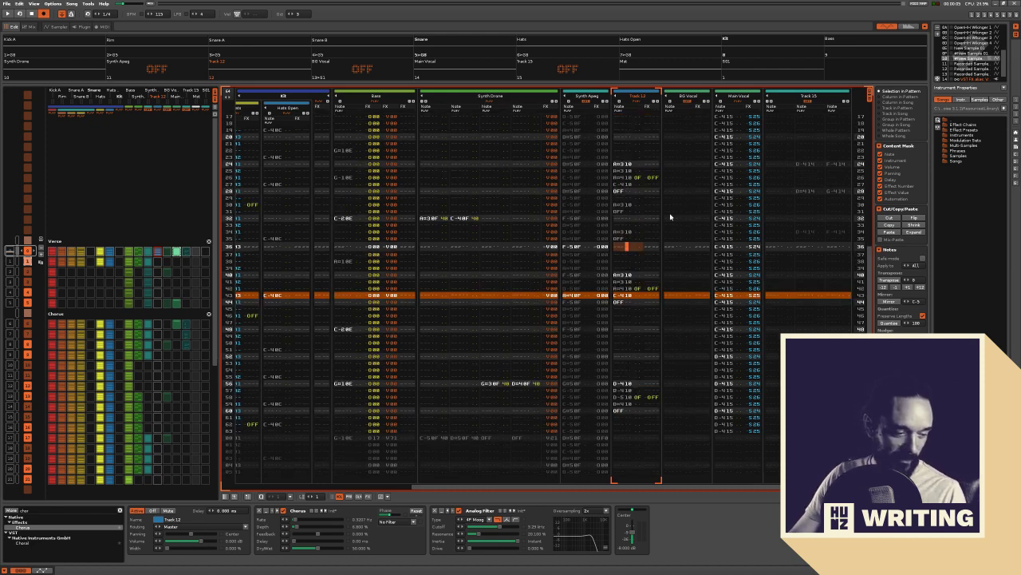
pyautogui.press('space')
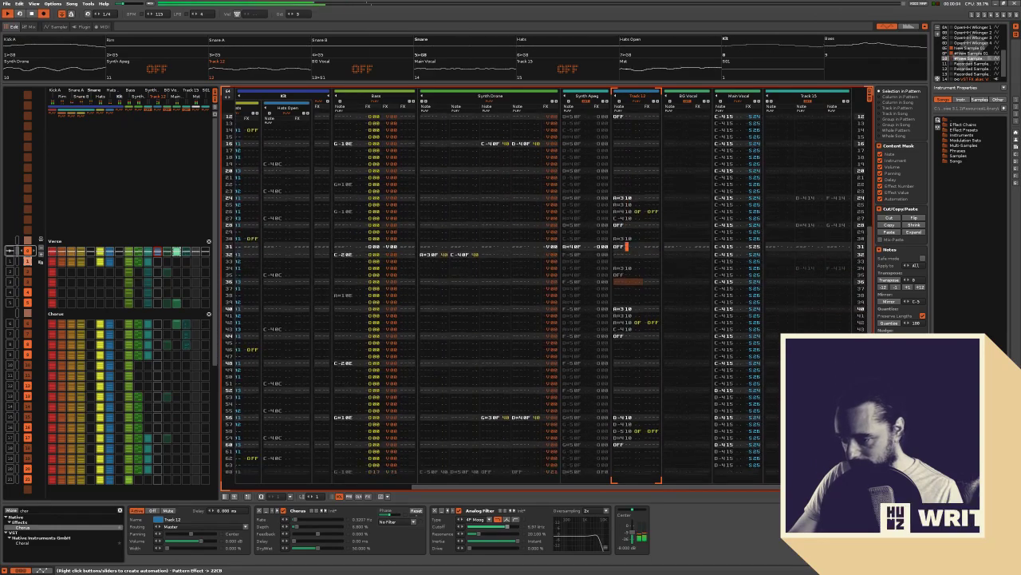
pyautogui.click(395, 521)
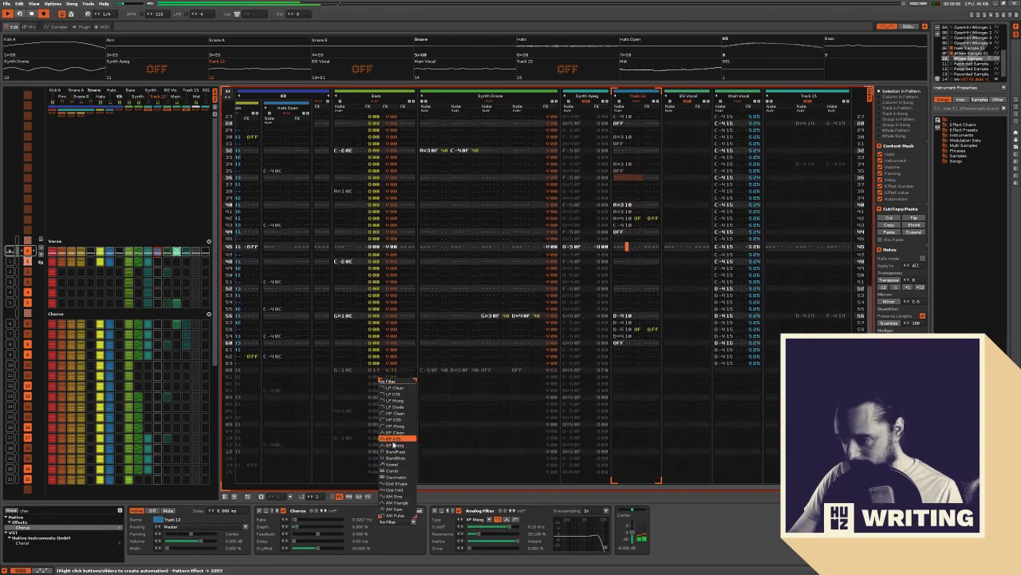
pyautogui.click(392, 463)
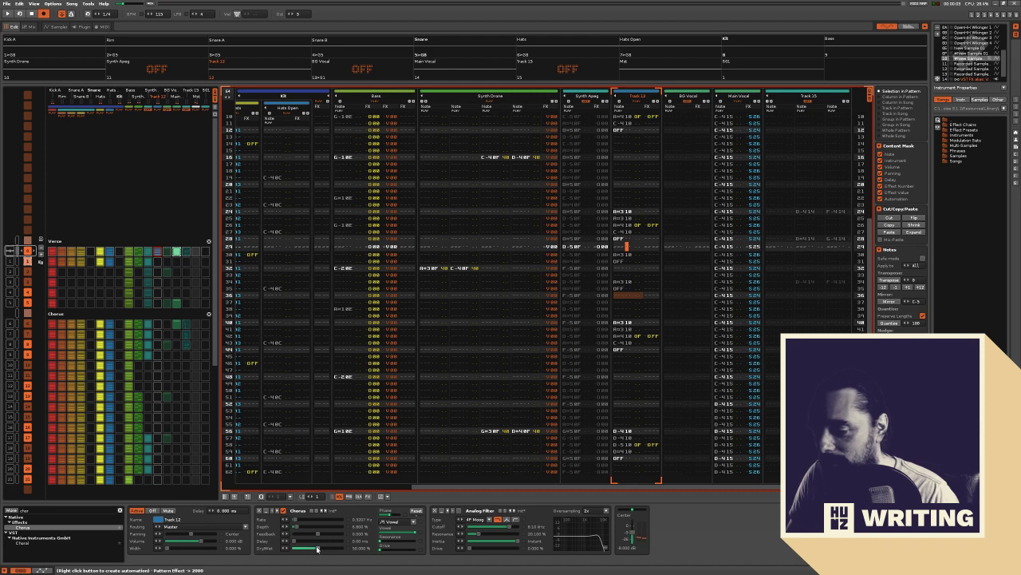
pyautogui.moveTo(316, 549)
pyautogui.mouseDown()
pyautogui.moveTo(343, 549)
pyautogui.moveTo(293, 548)
pyautogui.moveTo(343, 548)
pyautogui.moveTo(329, 548)
pyautogui.mouseUp()
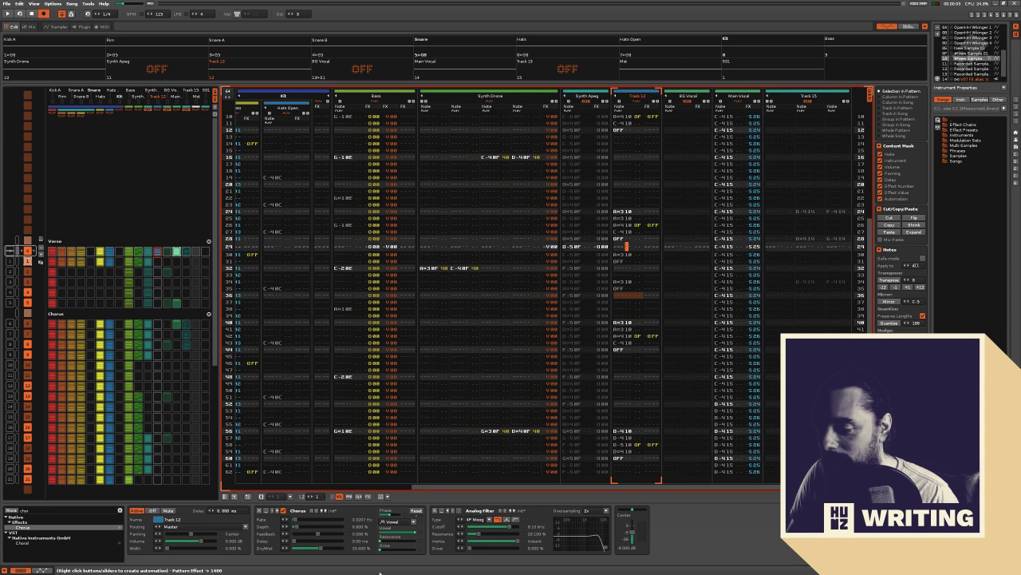
pyautogui.moveTo(323, 551); pyautogui.dragTo(345, 551)
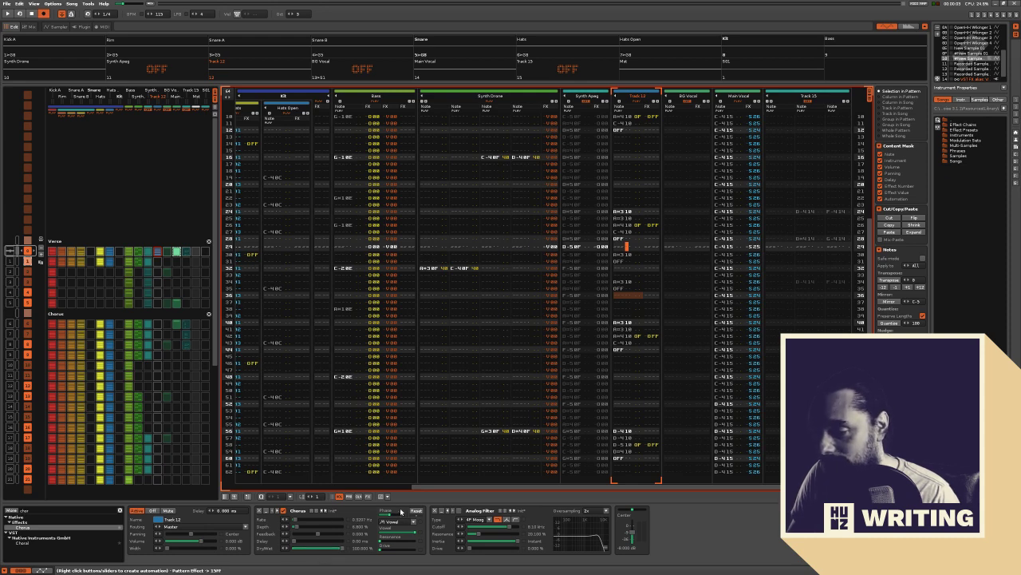
# Try the Comb filter type on Track 12's Chorus, then return it to Vowel
pyautogui.click(399, 521)
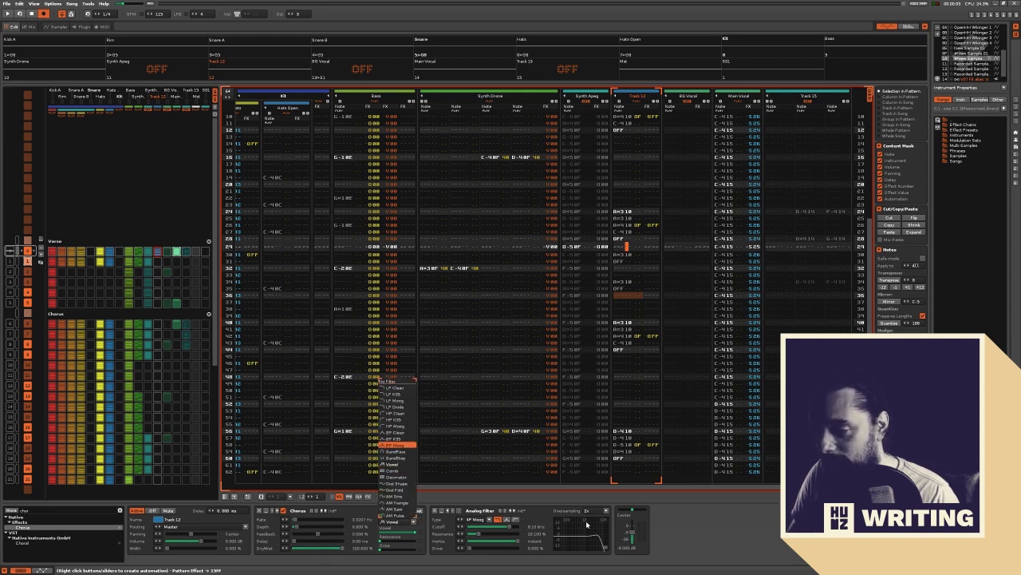
pyautogui.click(556, 517)
pyautogui.click(392, 522)
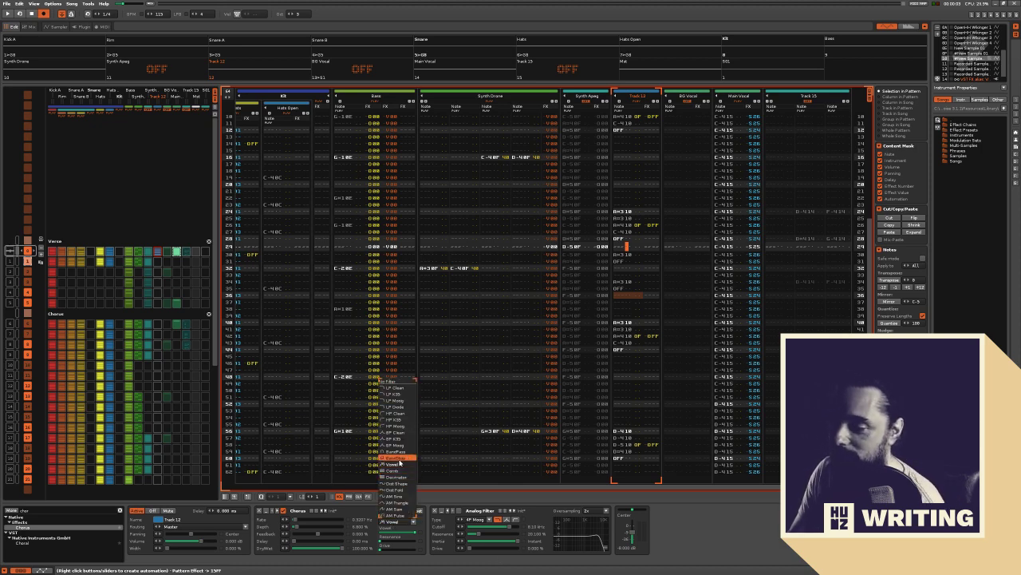
pyautogui.click(399, 468)
pyautogui.click(396, 522)
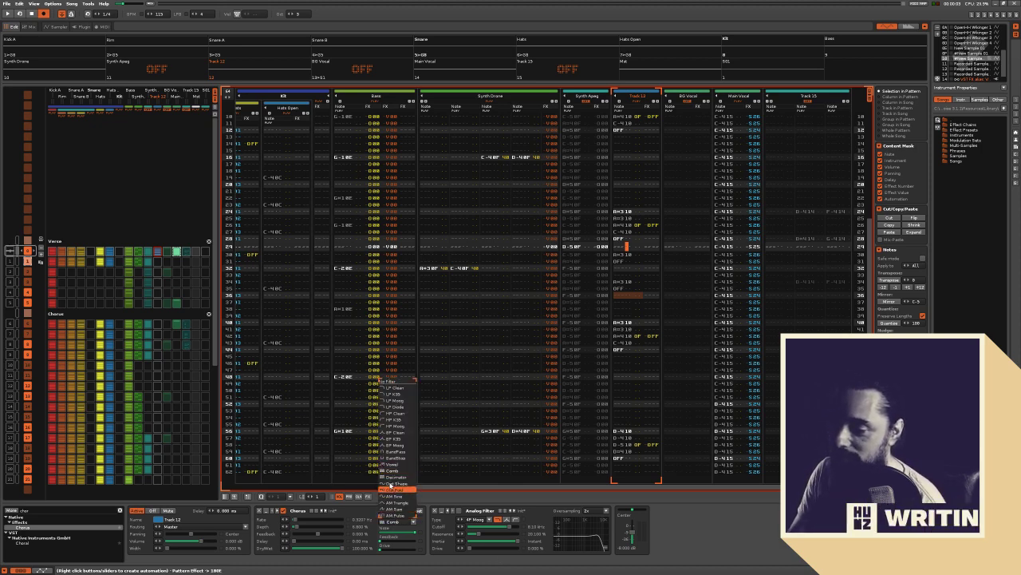
pyautogui.click(395, 469)
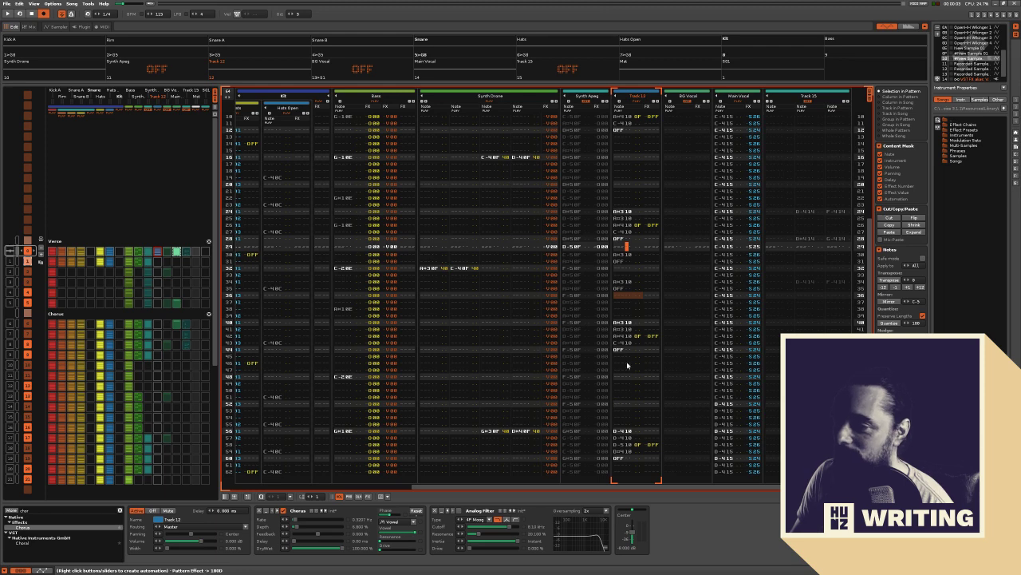
# Examine the Track 12 instrument's modulation settings, including the Vowel filter's cutoff envelope, then return to the pattern editor
pyautogui.press('F3')
pyautogui.click(190, 50)
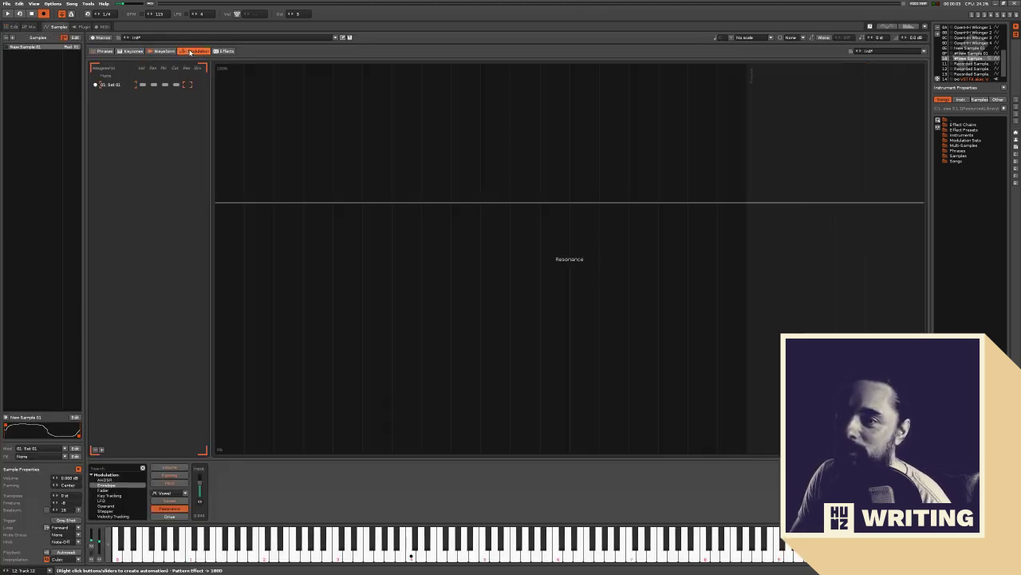
pyautogui.click(184, 500)
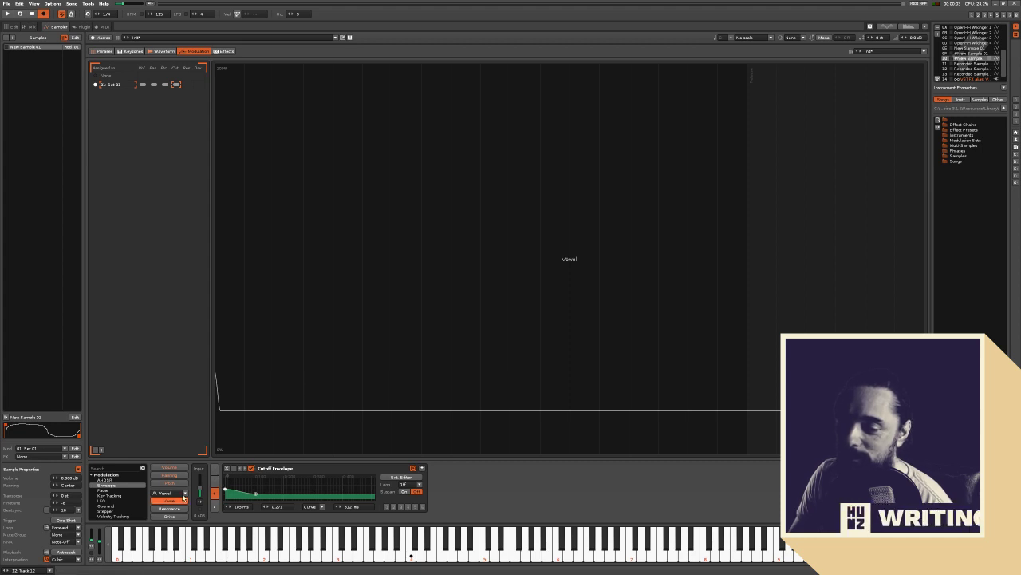
pyautogui.press('F1')
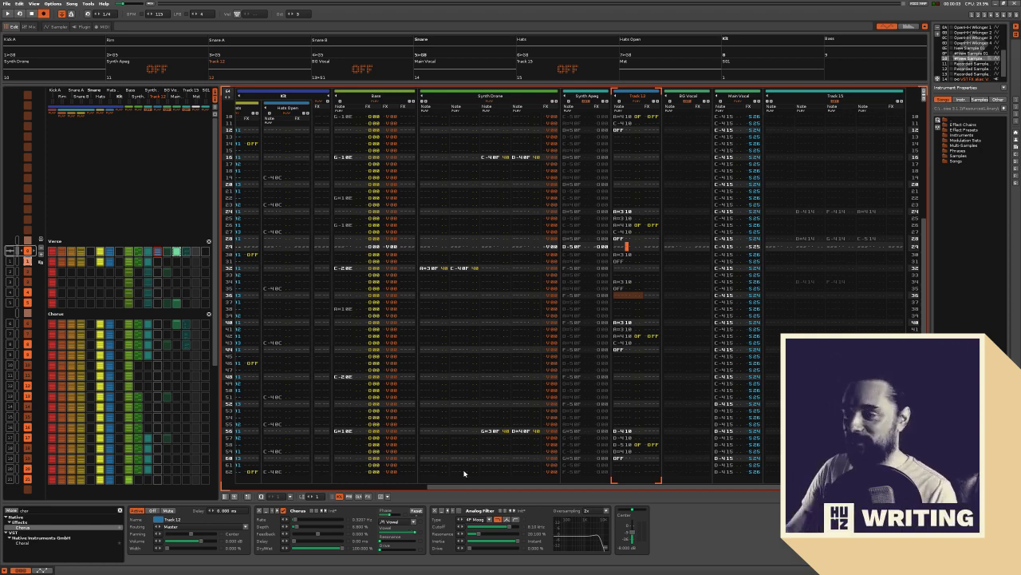
# Adjust the Chorus's vowel and resonance amounts during playback and lower its dry/wet mix to about 58%
pyautogui.click(638, 275)
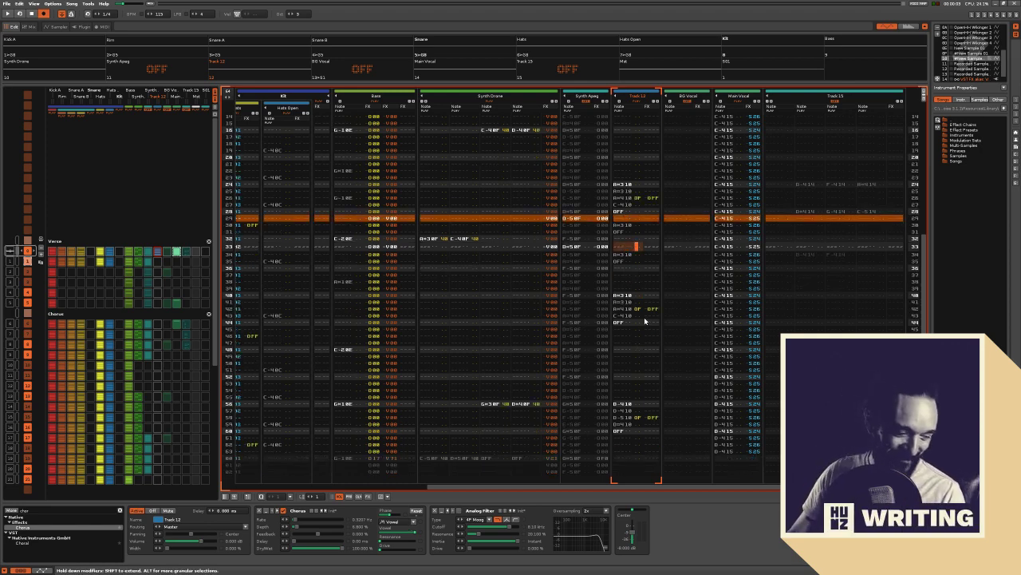
pyautogui.press('space')
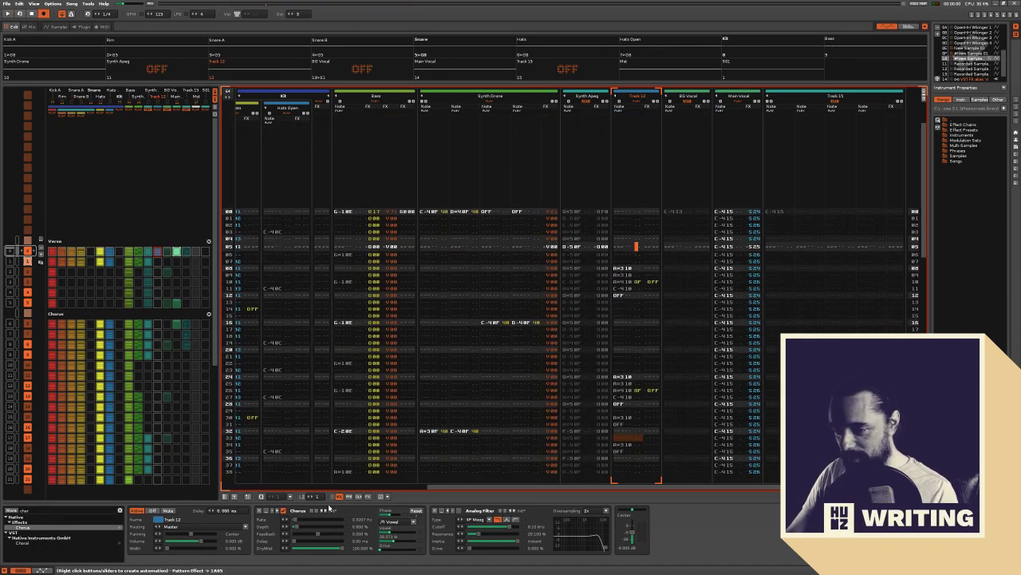
pyautogui.moveTo(333, 548); pyautogui.dragTo(344, 548)
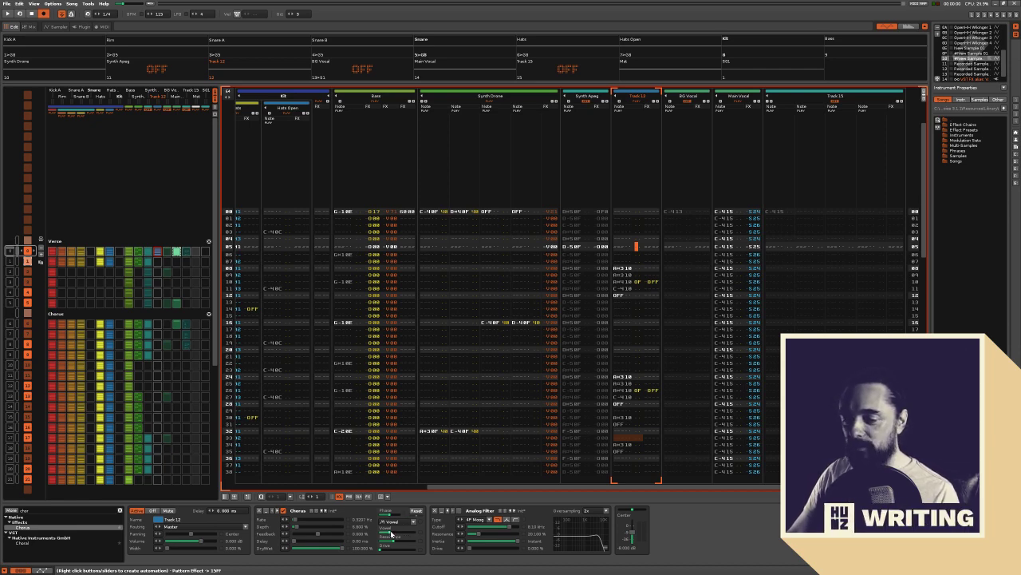
pyautogui.press('space')
pyautogui.moveTo(391, 541); pyautogui.dragTo(400, 541)
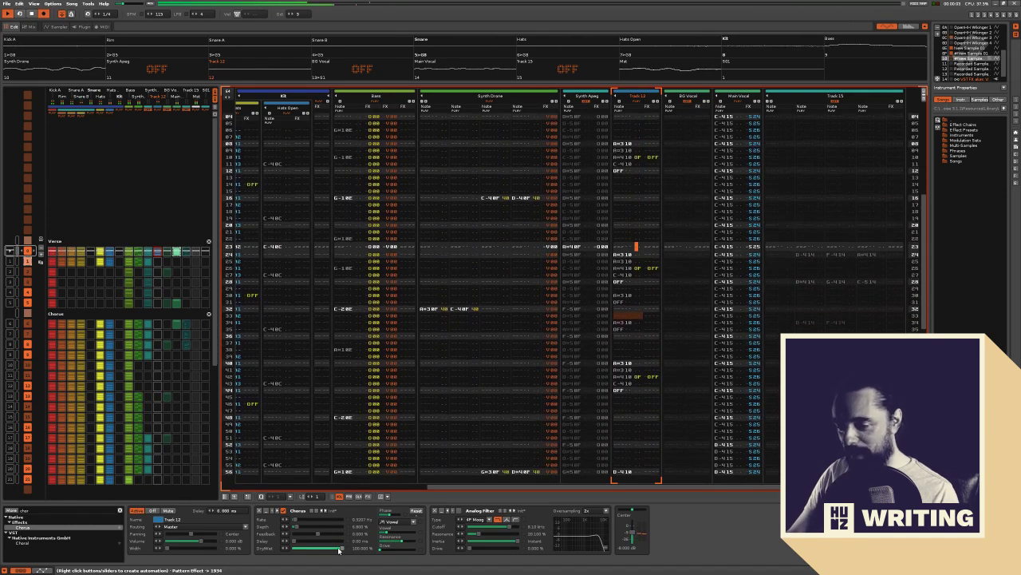
pyautogui.moveTo(340, 550); pyautogui.dragTo(319, 550)
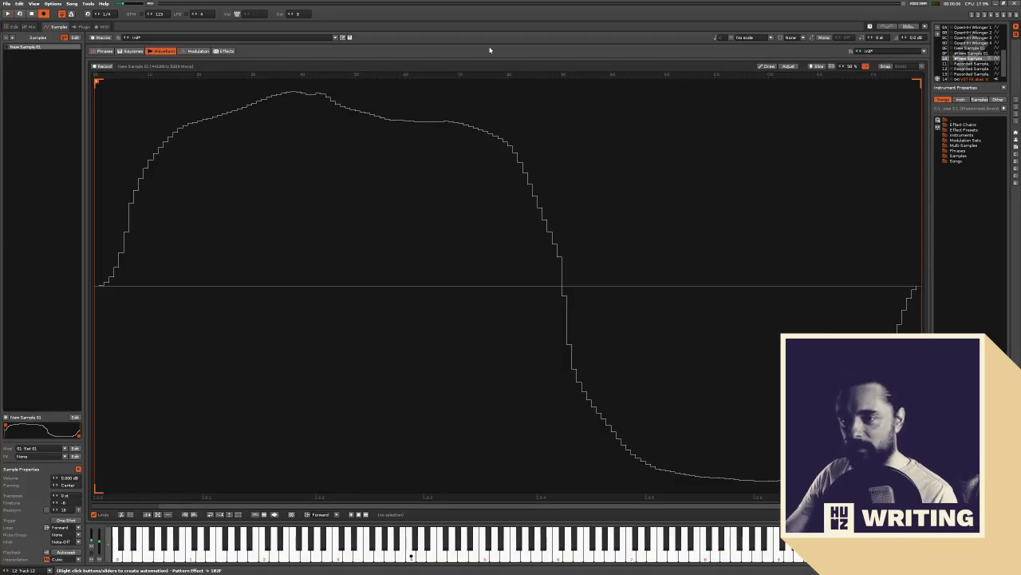
# Remove the note in row 10 of Track 12, keep a volume value with its effect command, and audition it
pyautogui.click(198, 51)
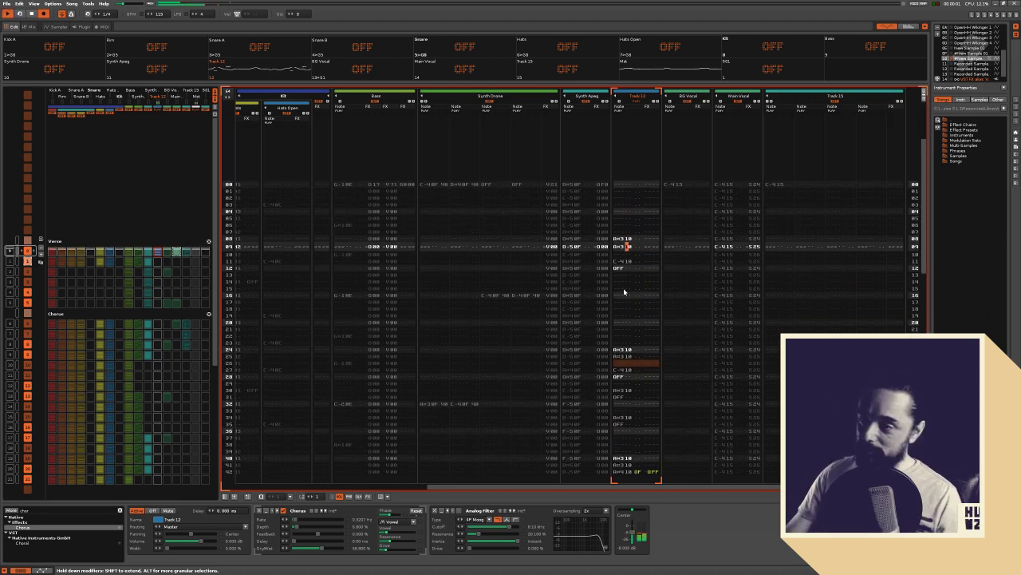
pyautogui.press('space')
pyautogui.click(625, 212)
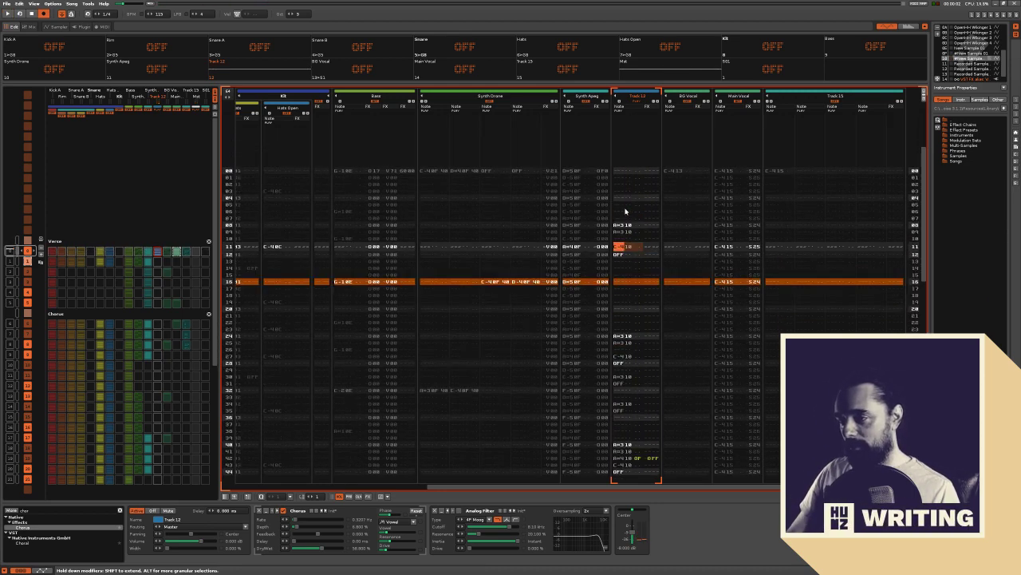
pyautogui.hotkey('ctrl', 'z')
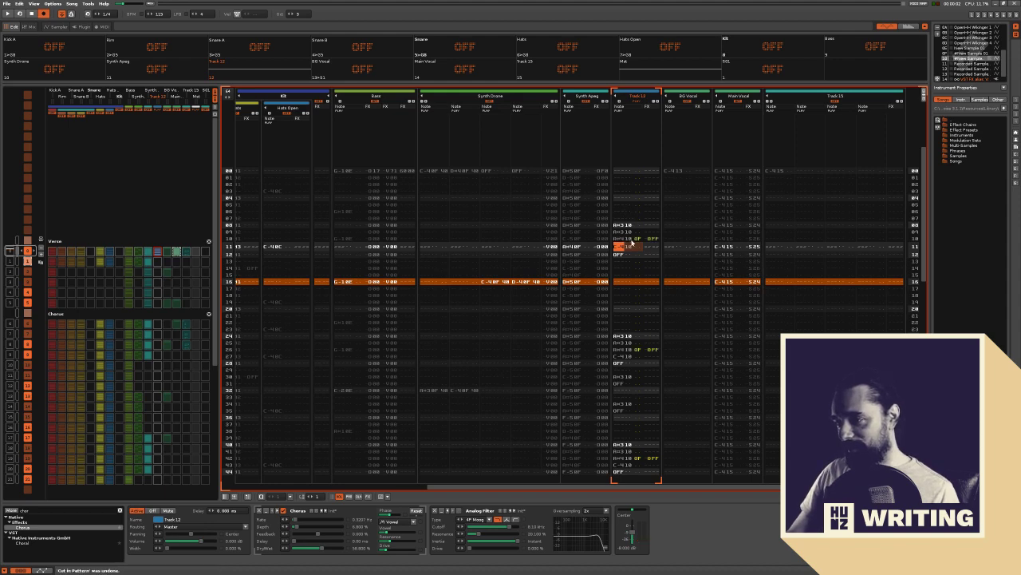
pyautogui.click(656, 240)
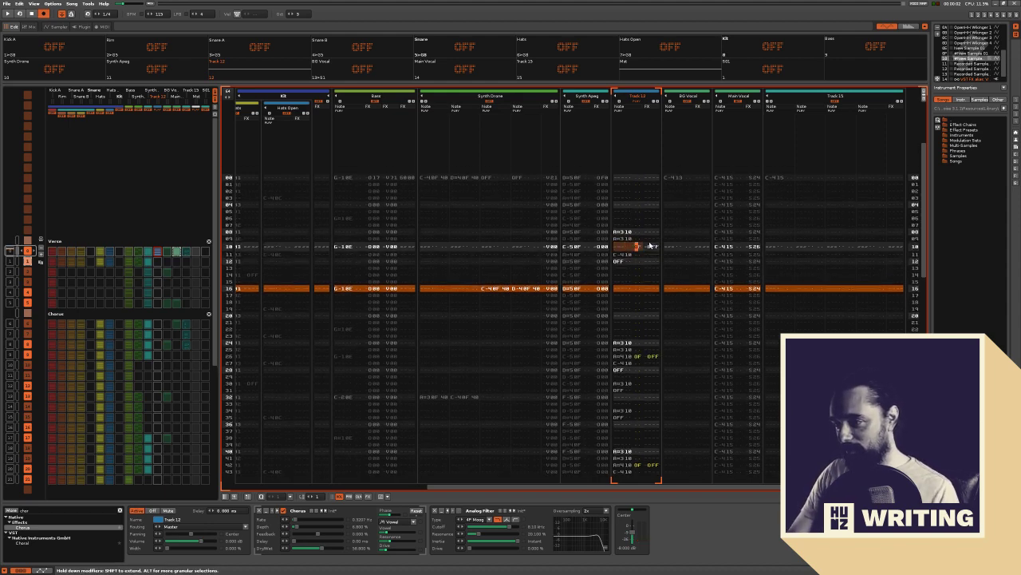
pyautogui.click(653, 252)
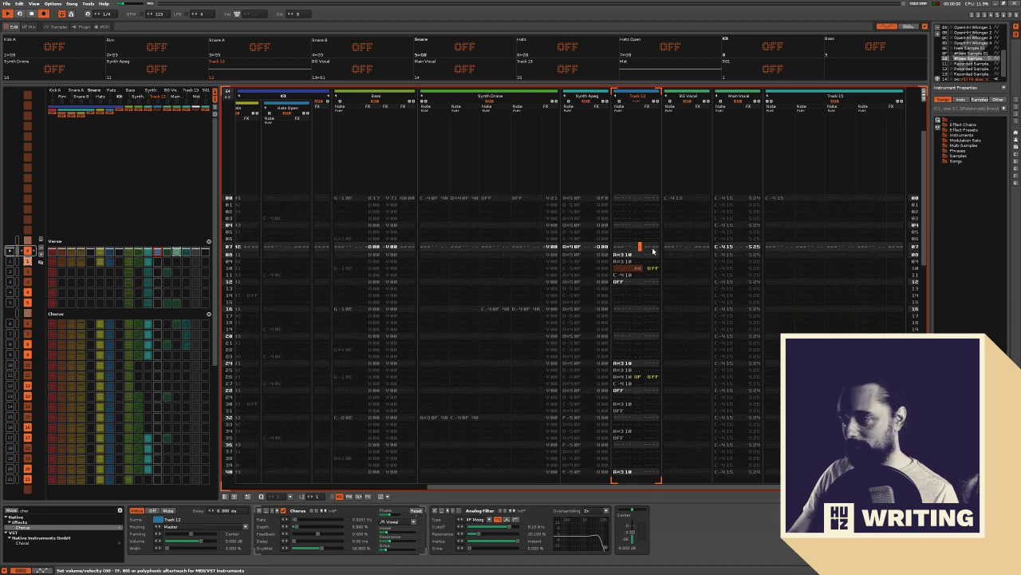
pyautogui.press('space')
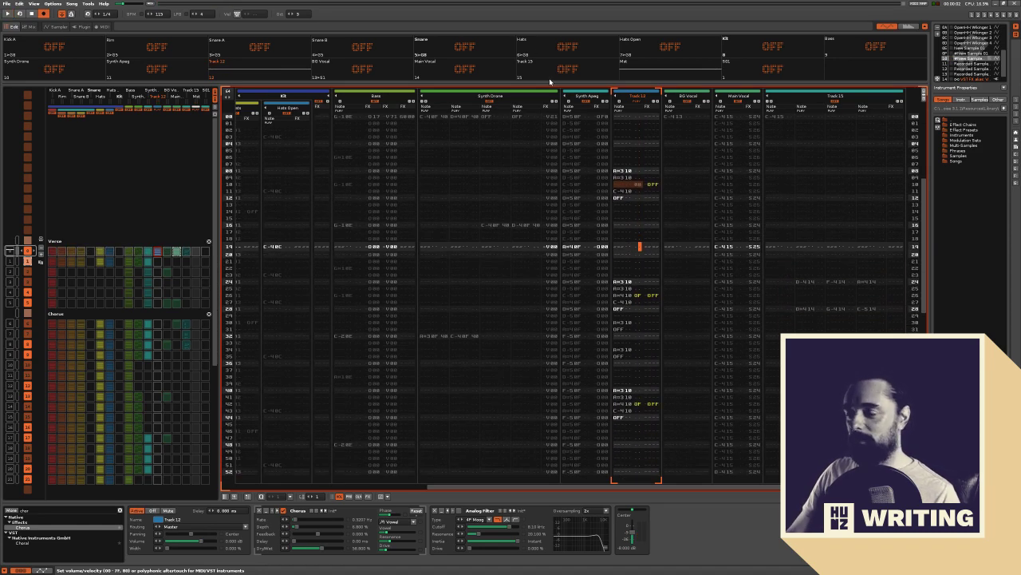
# Replace the note in row 26 of Track 12 with only a volume value beside its effect command and play the pattern
pyautogui.click(628, 295)
pyautogui.press('Left')
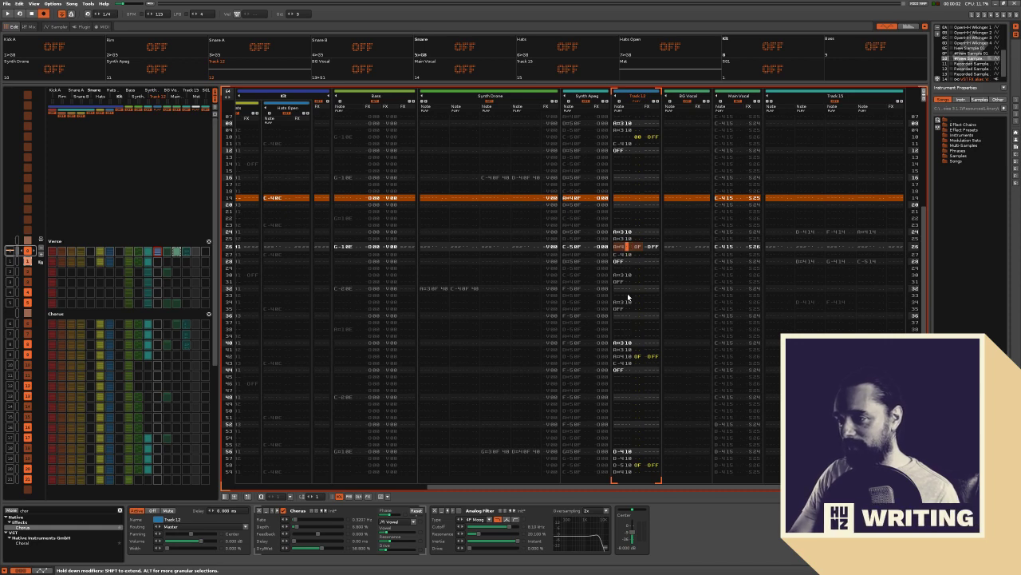
pyautogui.press('Delete')
pyautogui.press('Up')
pyautogui.press('Delete')
pyautogui.press('Up')
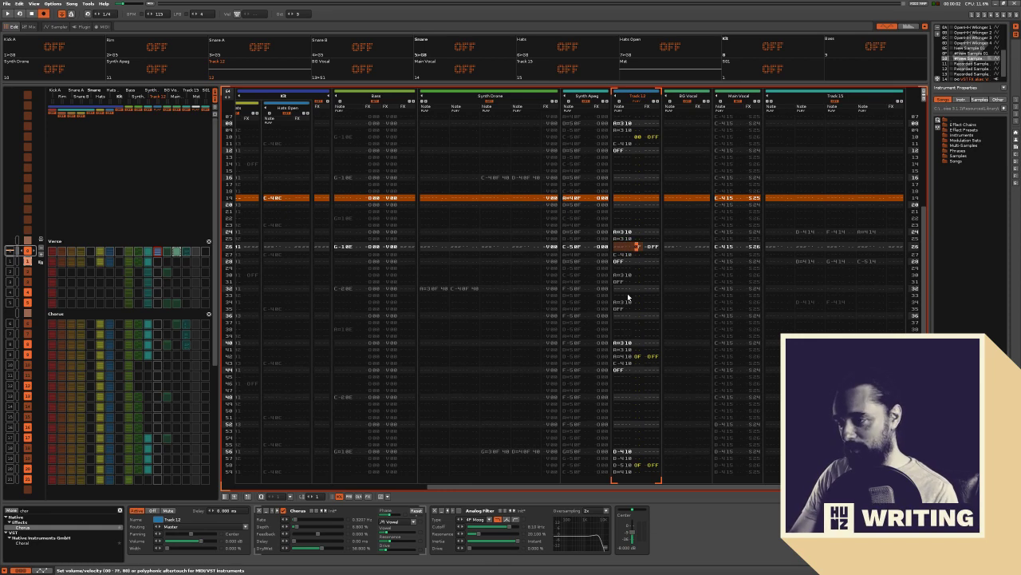
pyautogui.press('space')
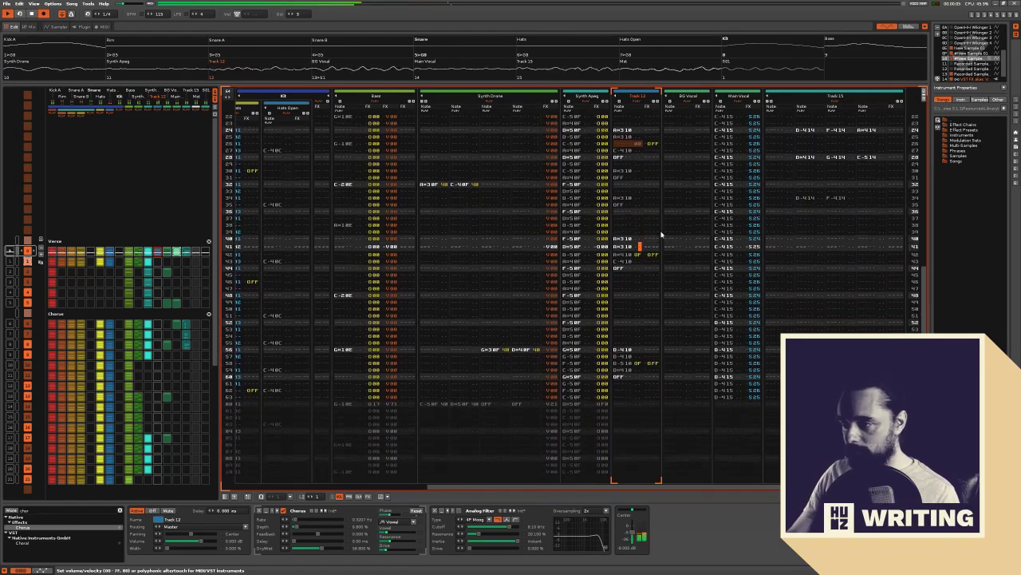
# Try transposing all of Track 12's notes in the pattern up 12 semitones and audition them
pyautogui.press('space')
pyautogui.click(627, 245)
pyautogui.press('space')
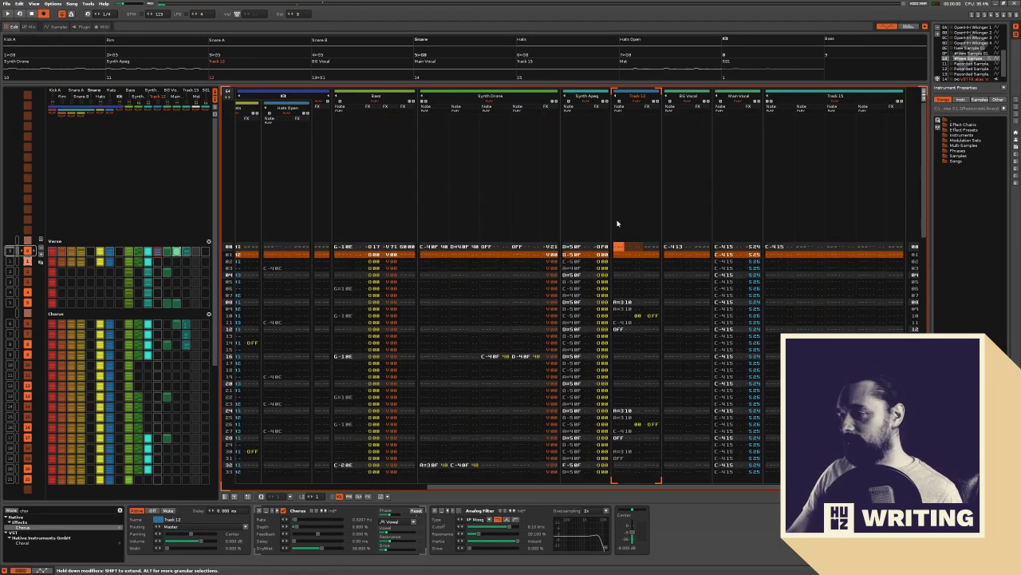
pyautogui.click(924, 97)
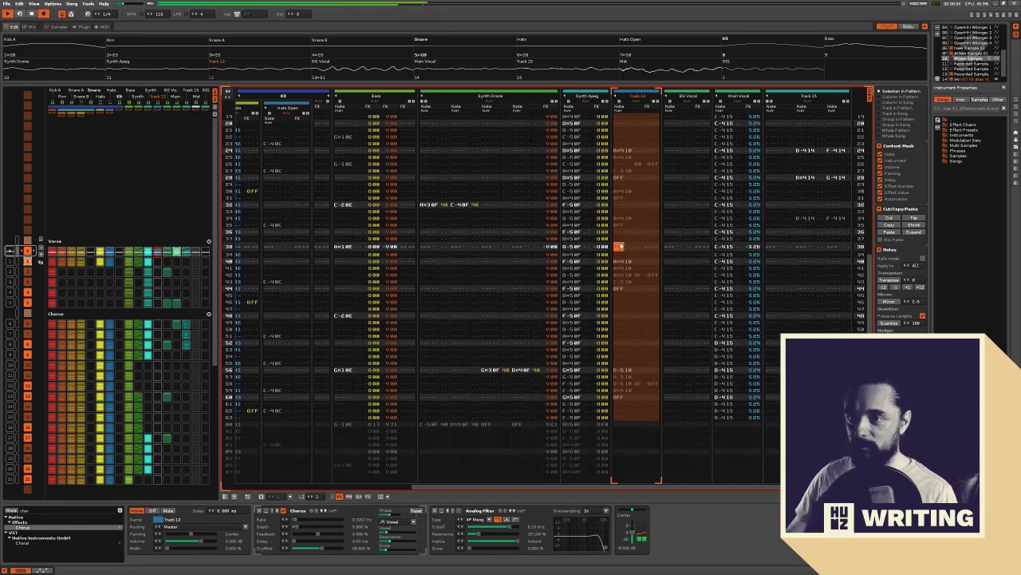
pyautogui.press('space')
# Clear the BG Vocal slot of the first Verse pattern in the pattern matrix and play the pattern
pyautogui.click(695, 179)
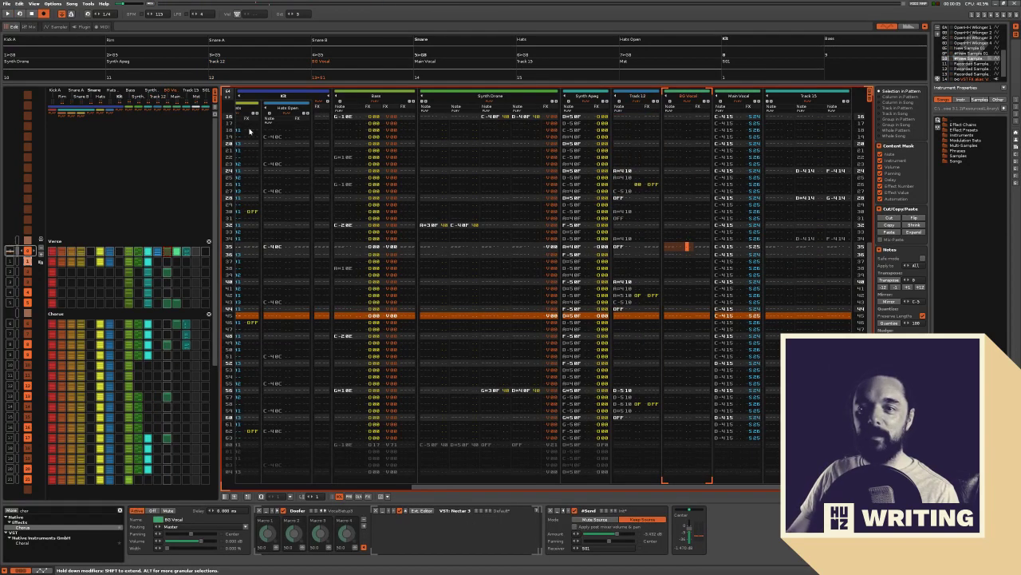
pyautogui.click(171, 253)
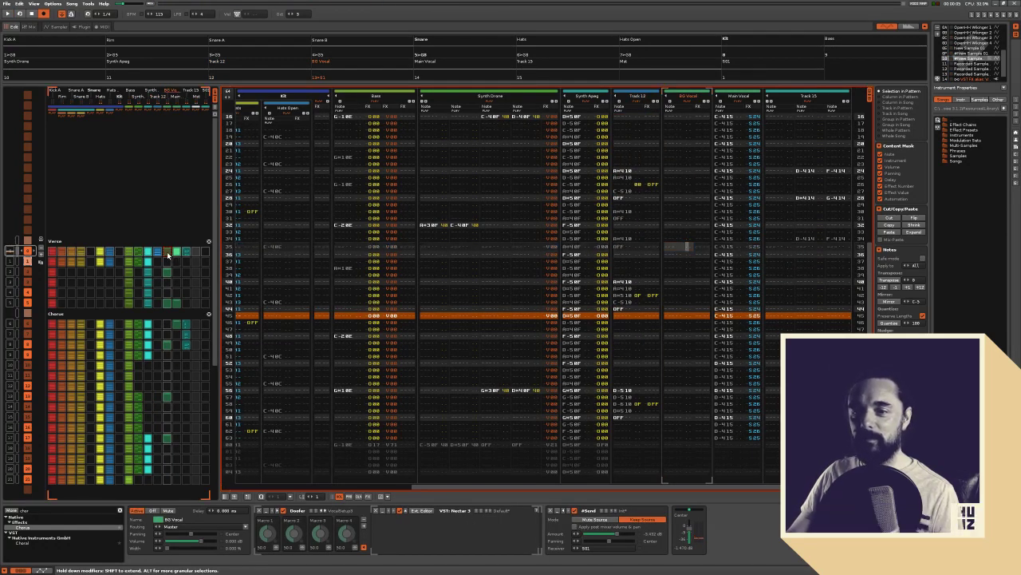
pyautogui.rightClick(171, 253)
pyautogui.click(177, 258)
pyautogui.press('space')
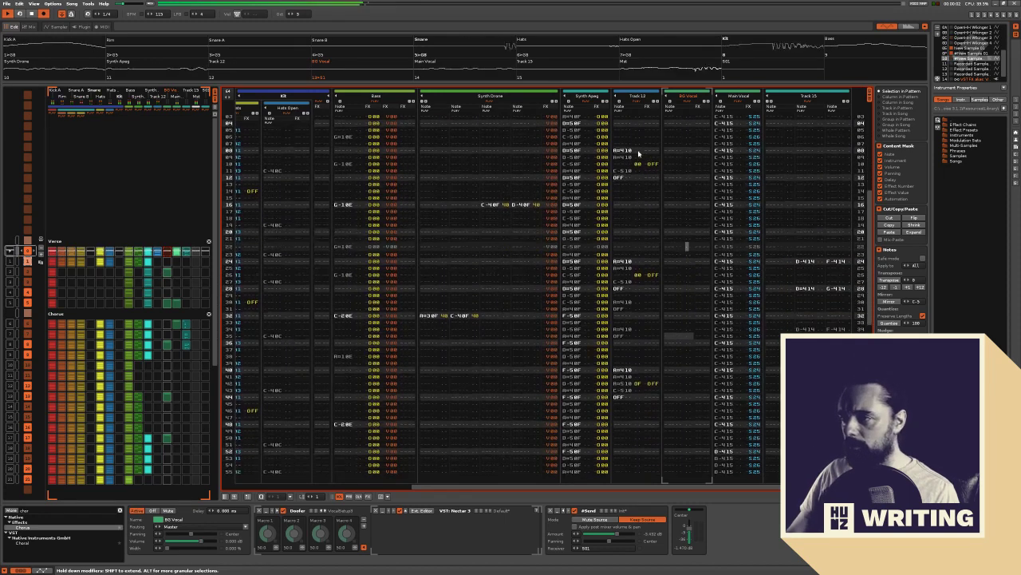
# Transpose all of Track 12's notes in the pattern back down 12 semitones and audition them
pyautogui.click(631, 196)
pyautogui.doubleClick(630, 197)
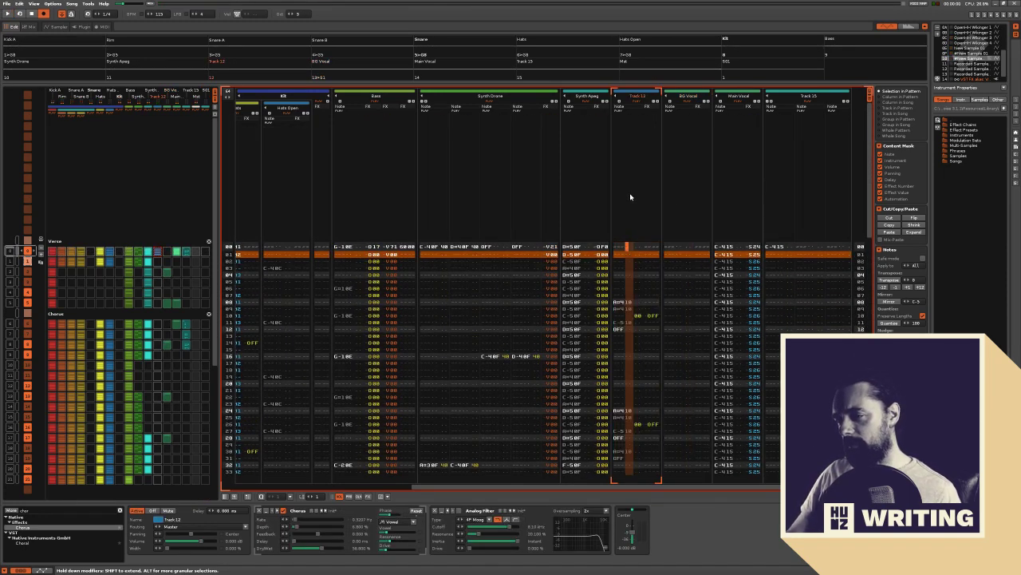
pyautogui.hotkey('ctrl', 'a')
pyautogui.hotkey('ctrl', 'a')
pyautogui.press('space')
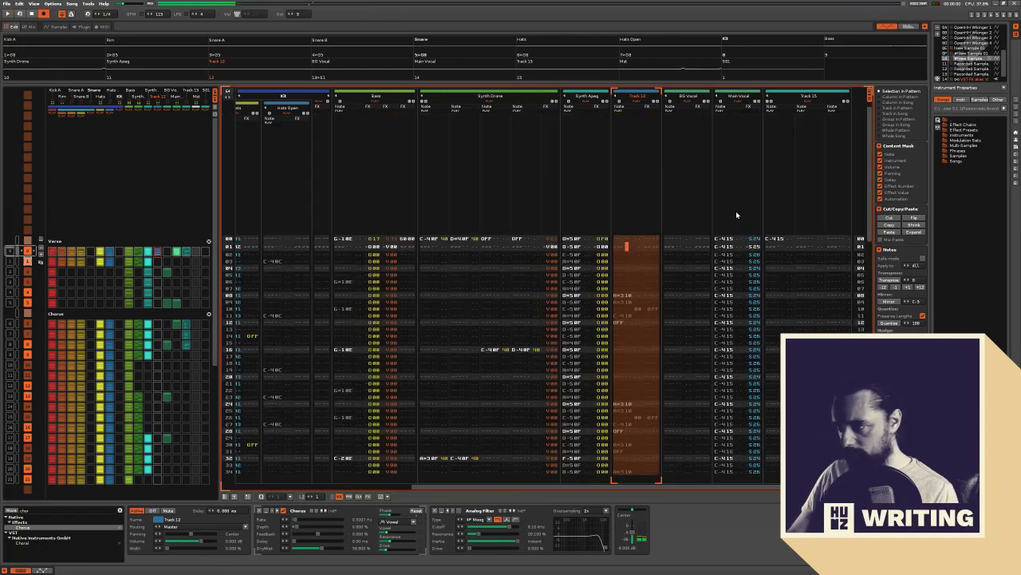
# Try copying the Main Vocal note column into Track 15 during playback, then delete the pasted notes
pyautogui.click(735, 211)
pyautogui.press('Tab')
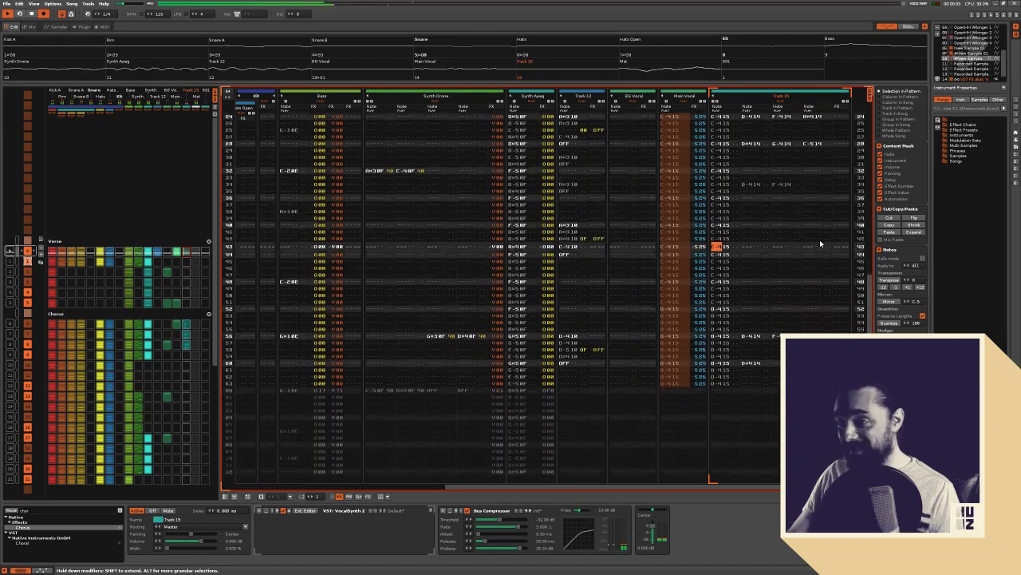
pyautogui.hotkey('ctrl', 'a')
pyautogui.hotkey('ctrl', 'a')
pyautogui.press('Delete')
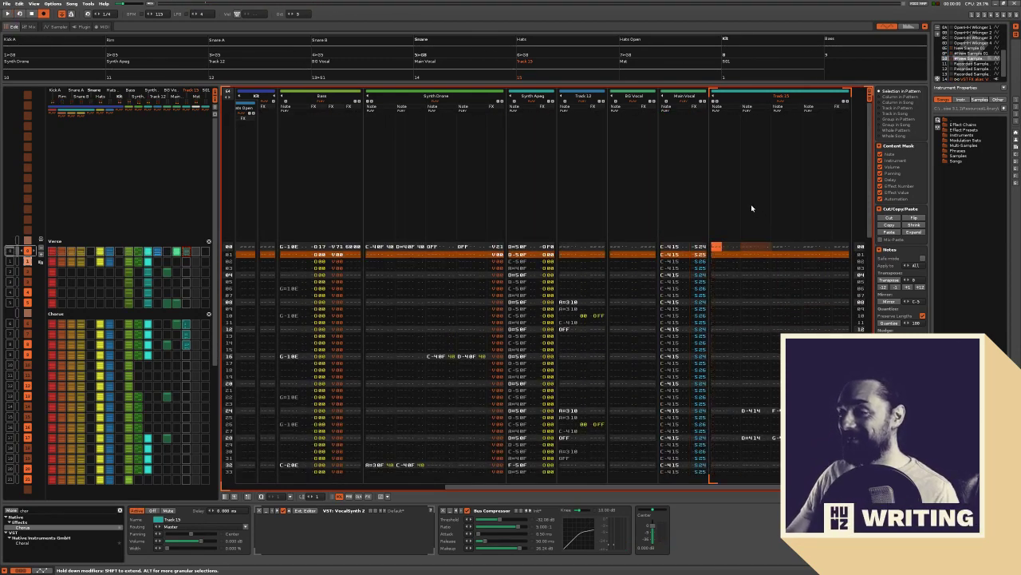
# Clear all notes from Track 15 in the current pattern and enter a note-off in row 00
pyautogui.click(752, 208)
pyautogui.hotkey('ctrl', 'a')
pyautogui.hotkey('ctrl', 'a')
pyautogui.hotkey('ctrl', 'a')
pyautogui.press('Delete')
pyautogui.press('Down')
pyautogui.press('Down')
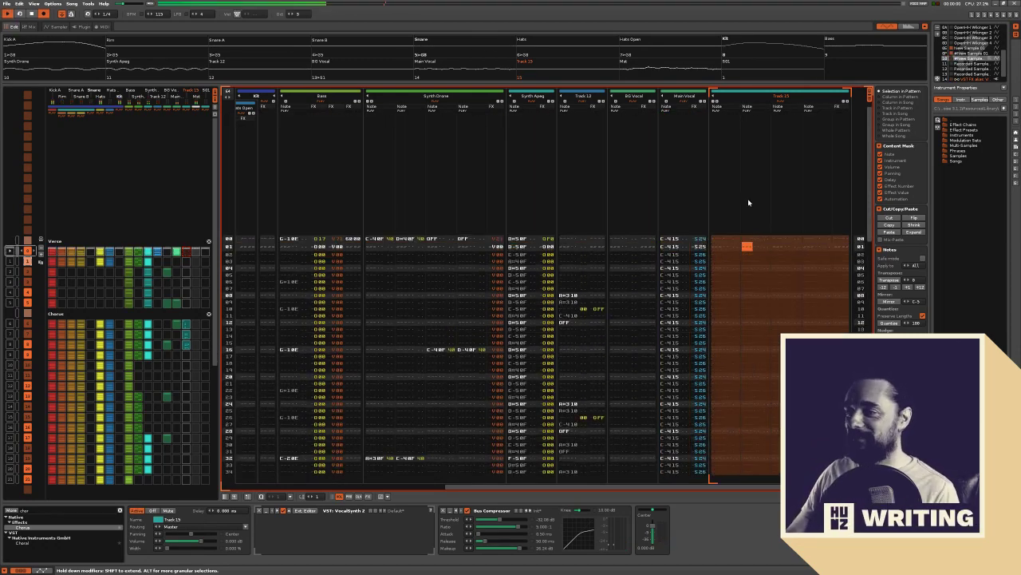
pyautogui.press('Up')
pyautogui.press('Up')
pyautogui.hotkey('shift', 'Tab')
pyautogui.press('a')
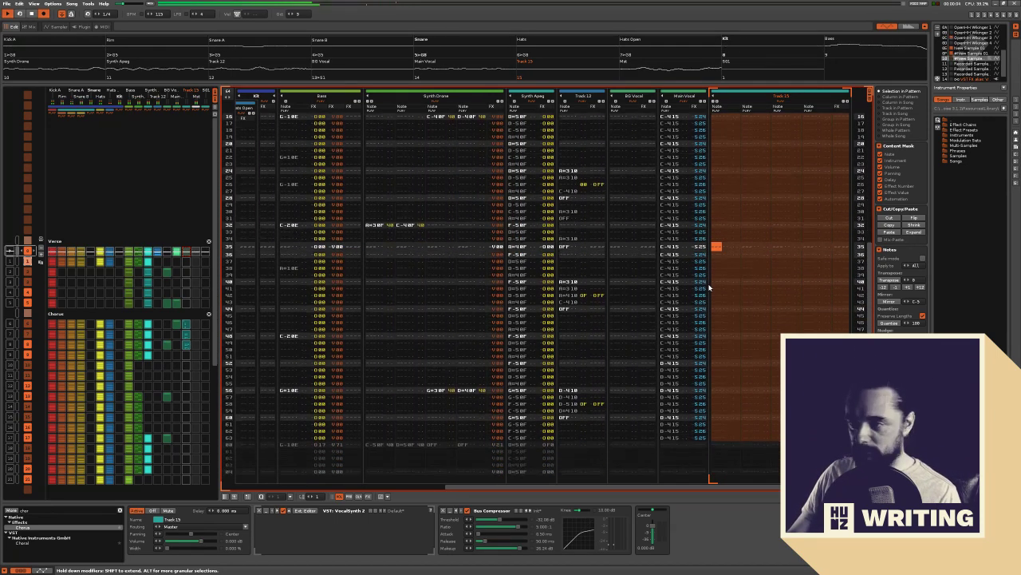
# Return to Track 12 in the pattern and solo it together with Synth Apeg
pyautogui.hotkey('shift', 'Tab')
pyautogui.hotkey('shift', 'Tab')
pyautogui.hotkey('shift', 'Tab')
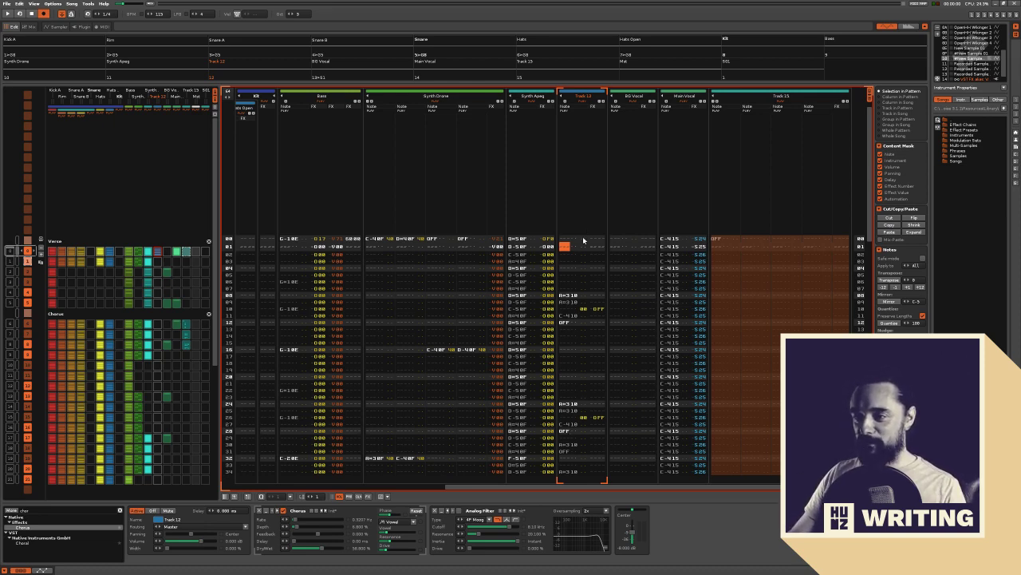
pyautogui.click(583, 240)
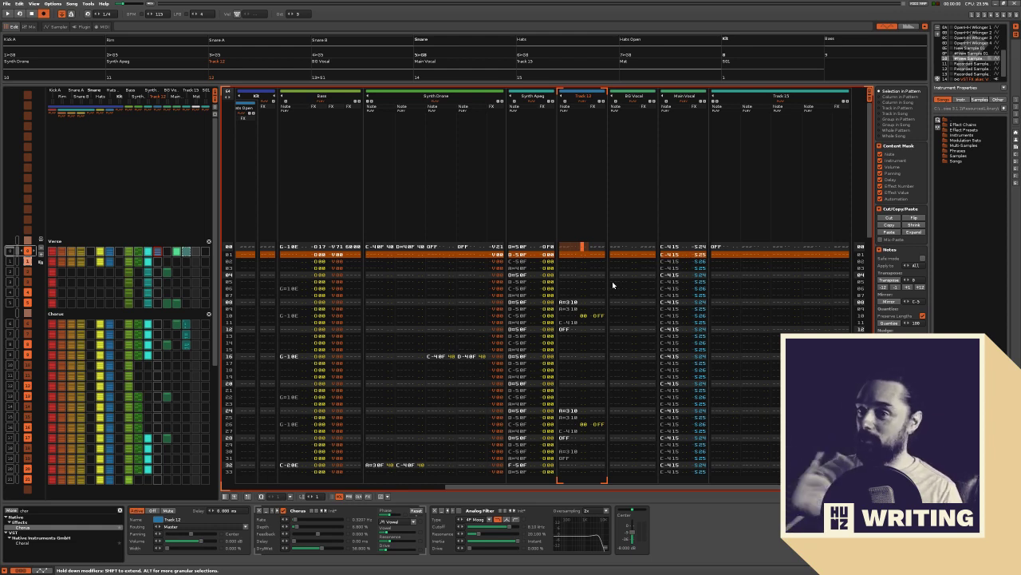
pyautogui.rightClick(248, 69)
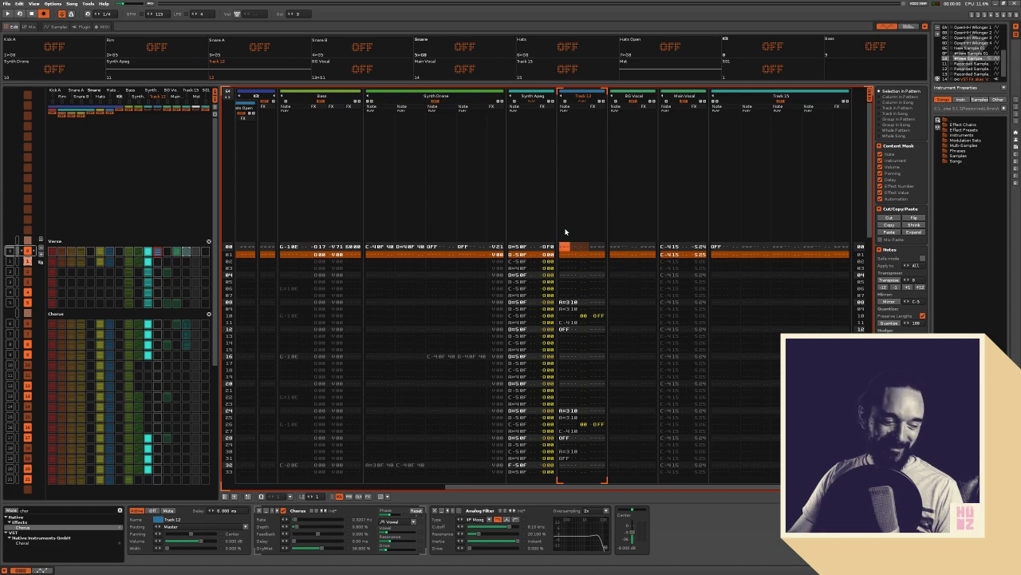
# Play the first Verse pattern to audition Track 12 together with Synth Apeg
pyautogui.press('space')
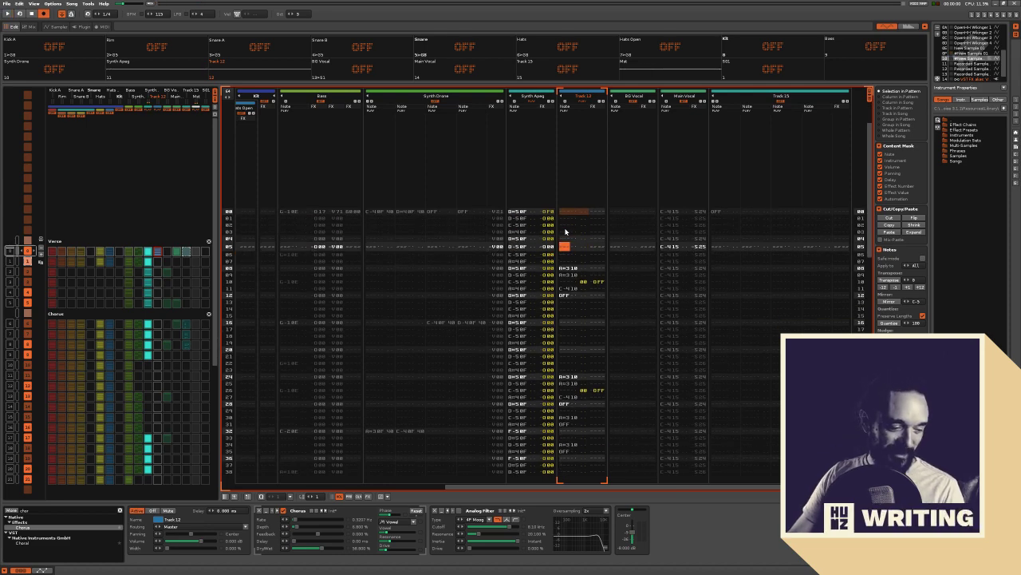
pyautogui.press('space')
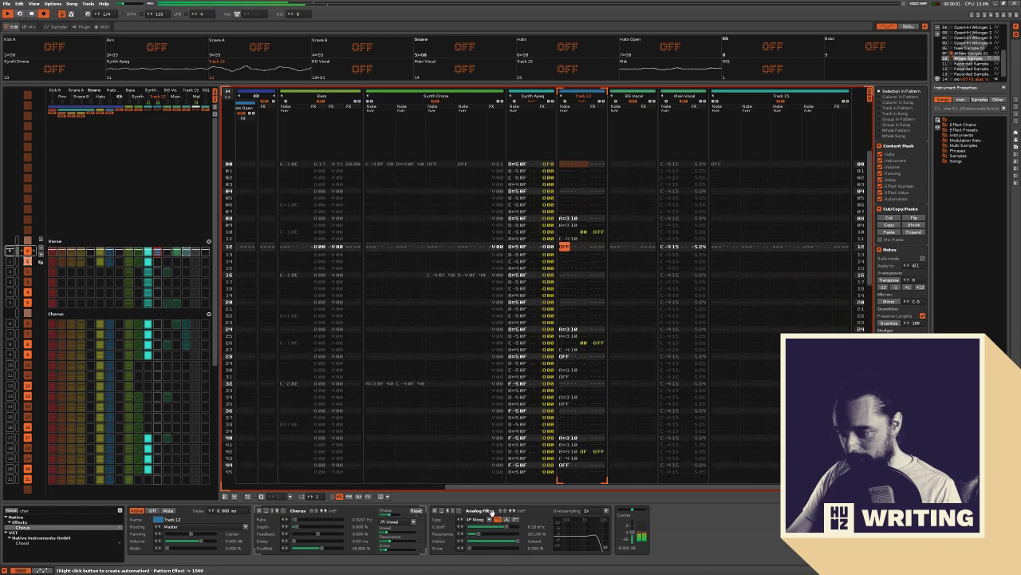
pyautogui.press('space')
# Lower the starting point of the vowel filter's Cutoff Envelope in Track 12's instrument modulation during playback
pyautogui.press('F3')
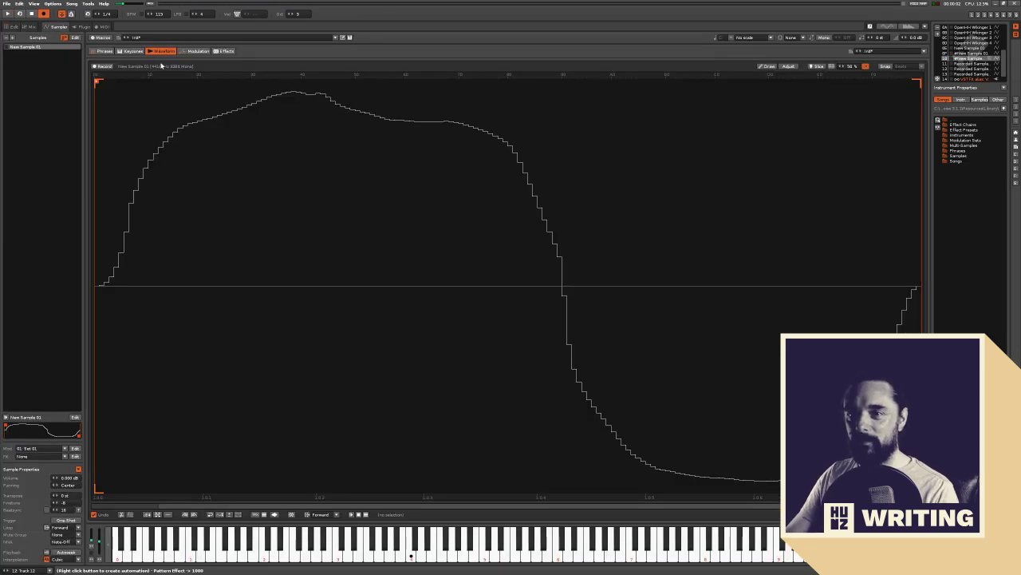
pyautogui.click(196, 51)
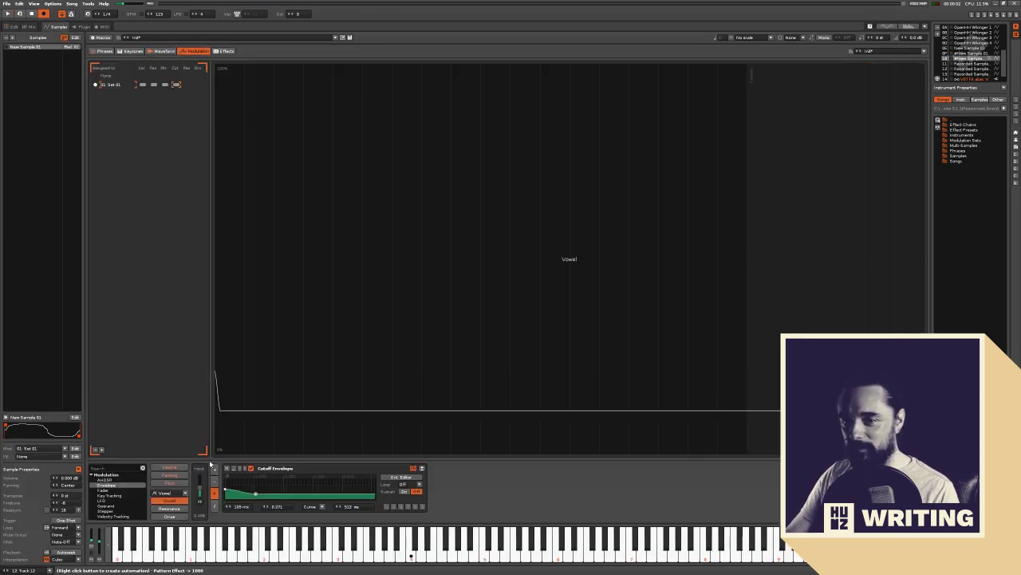
pyautogui.click(172, 508)
pyautogui.press('space')
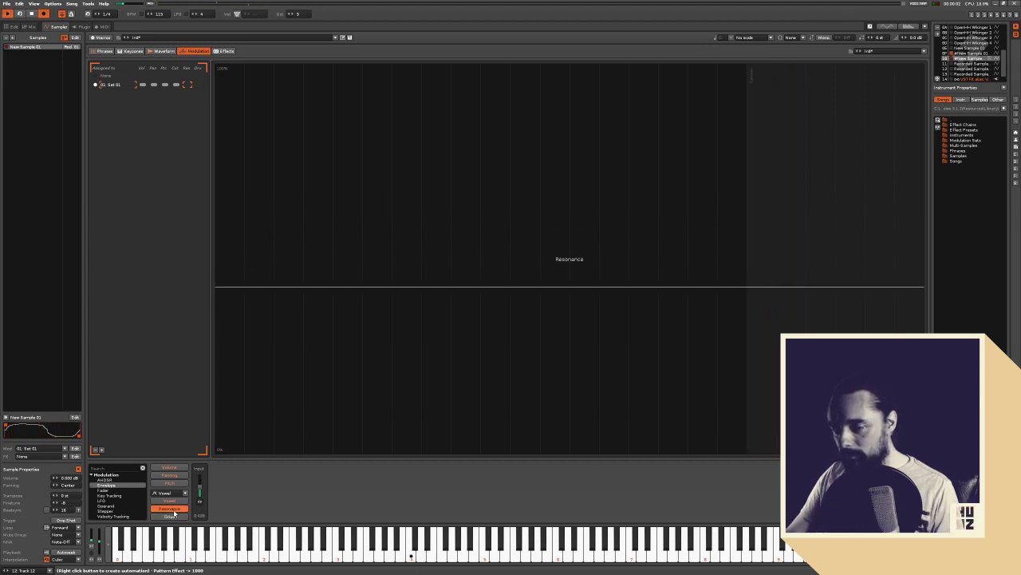
pyautogui.click(169, 501)
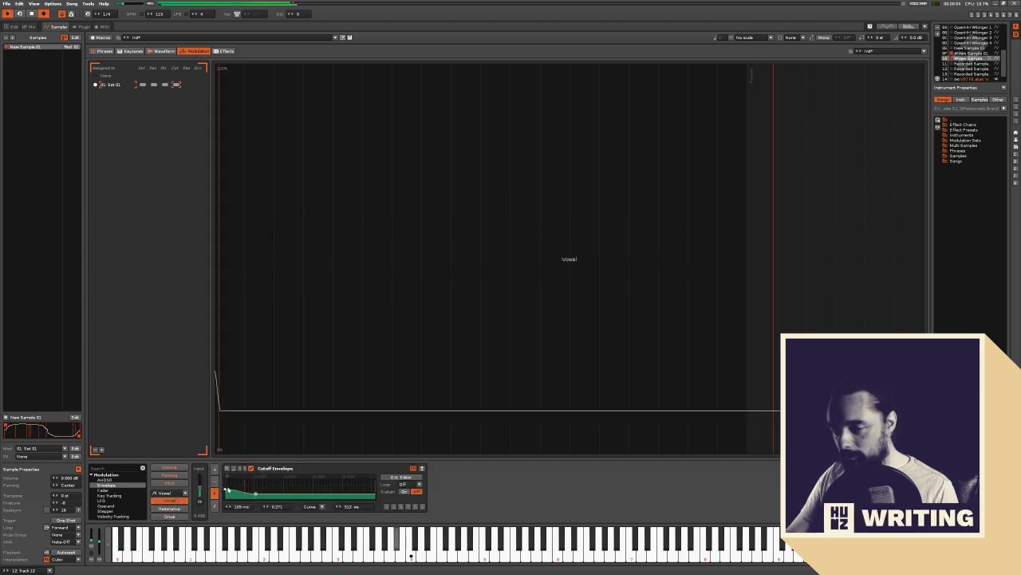
pyautogui.moveTo(226, 489); pyautogui.dragTo(226, 496)
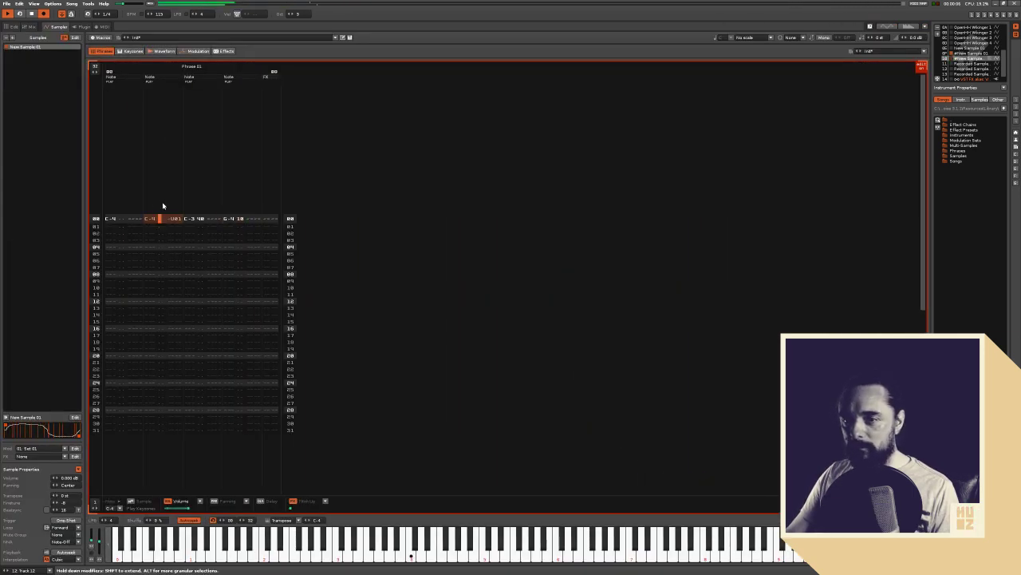
# Keep the second note column of Phrase 01 empty and set the volume of the third column's C-3 to 20
pyautogui.click(173, 260)
pyautogui.click(205, 178)
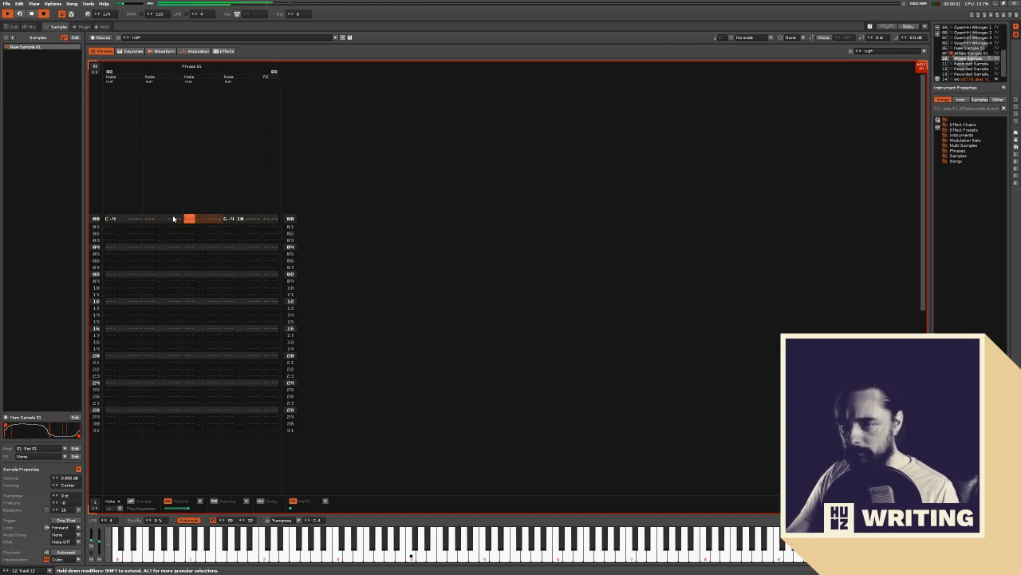
pyautogui.hotkey('ctrl', 'z')
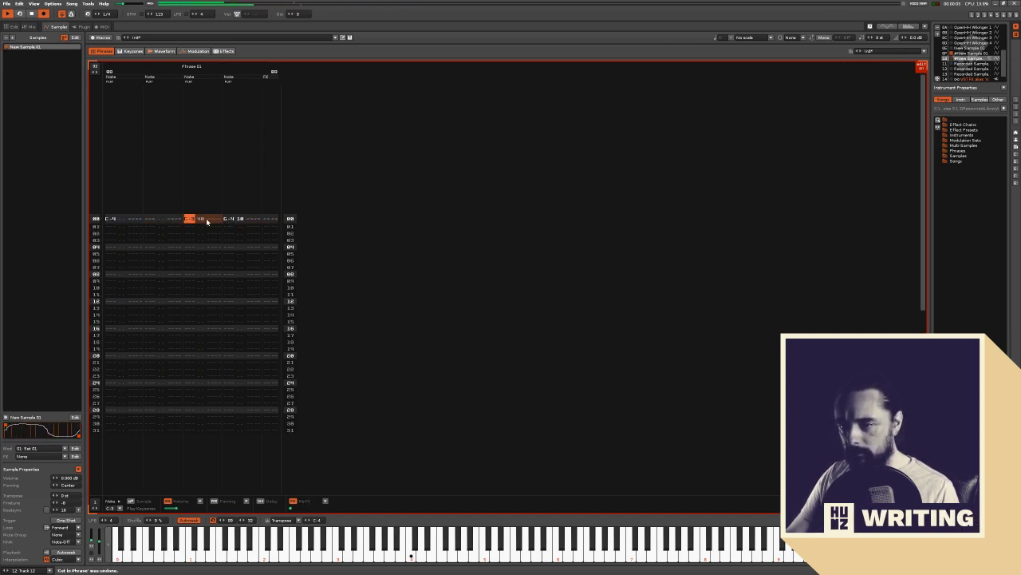
pyautogui.click(201, 220)
pyautogui.write('20')
# Try F-5 at a lower volume as the fourth-column note in row 00 of Phrase 01
pyautogui.moveTo(192, 211); pyautogui.dragTo(254, 220)
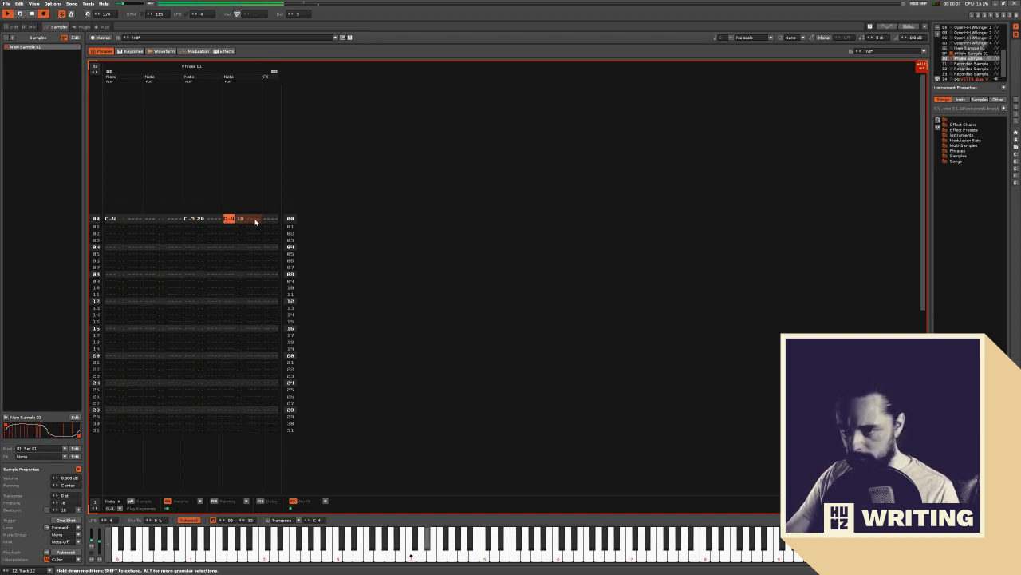
pyautogui.press('Right')
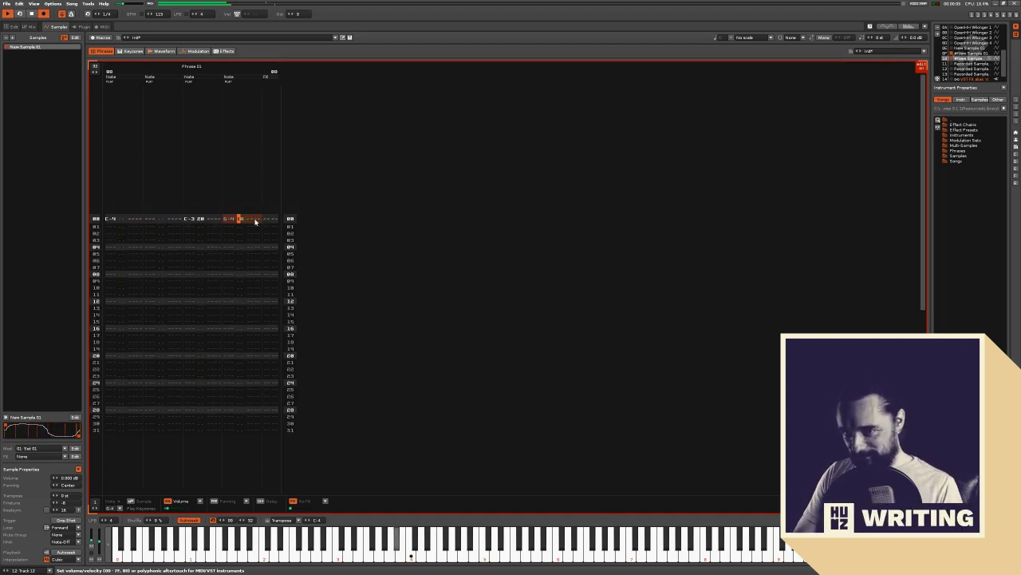
pyautogui.press('Right')
pyautogui.write('7')
pyautogui.press('Up')
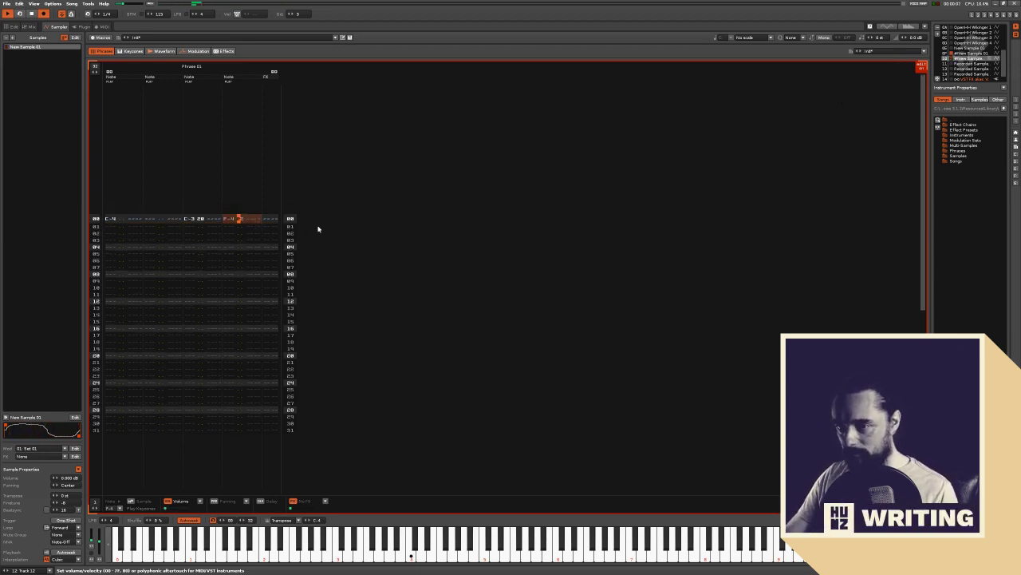
pyautogui.press('Left')
pyautogui.press('t')
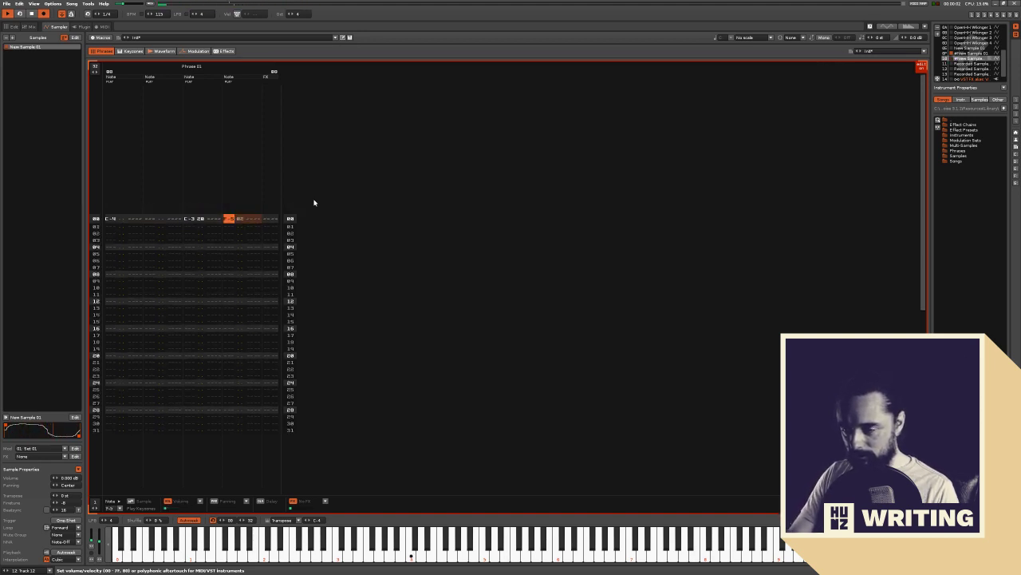
pyautogui.press('Right')
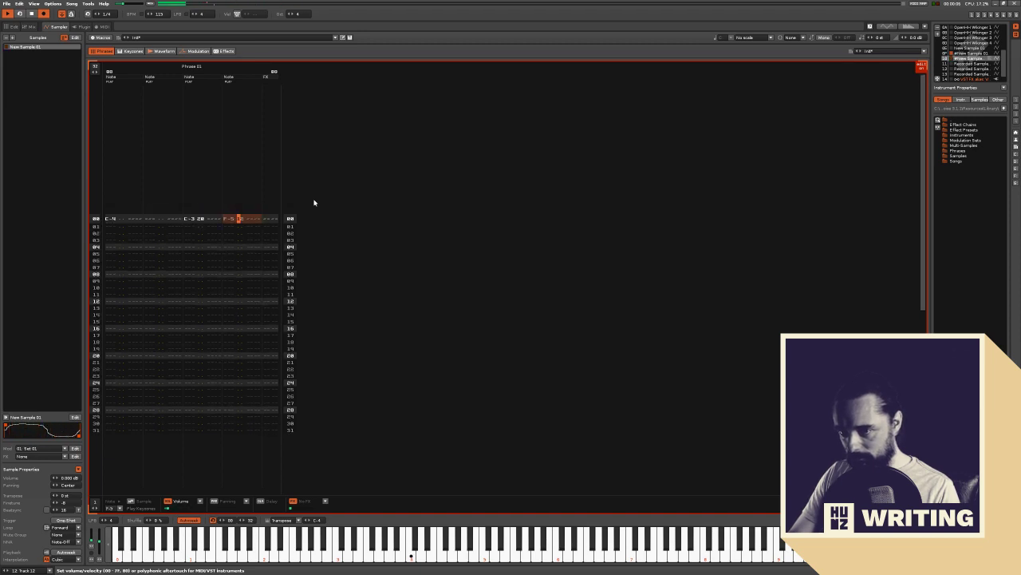
pyautogui.press('Right')
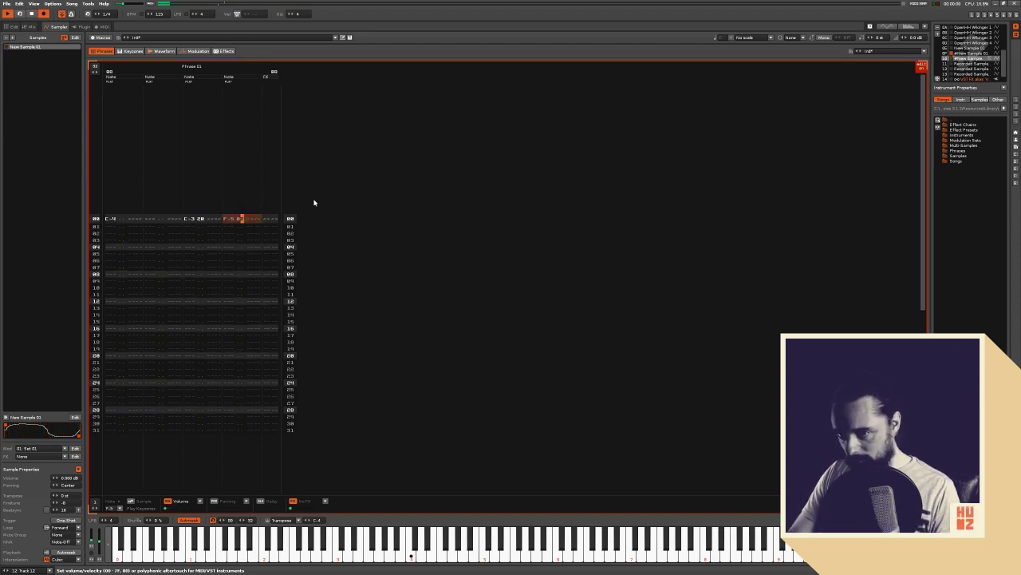
# Set the fourth-column note in row 00 of Phrase 01 to G-5 with volume 04
pyautogui.press('Left')
pyautogui.press('Left')
pyautogui.press('5')
pyautogui.press('t')
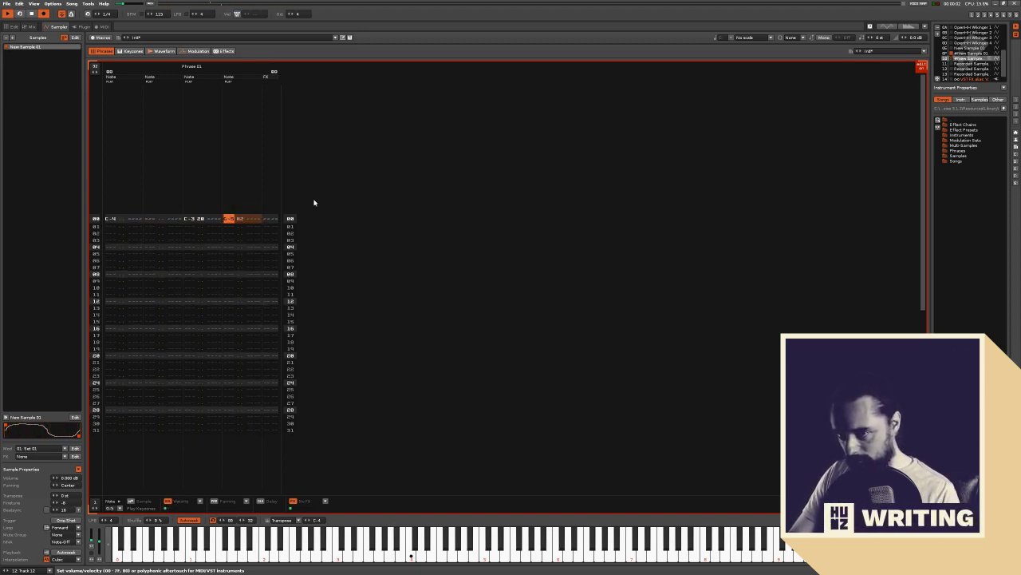
pyautogui.press('Right')
pyautogui.press('Right')
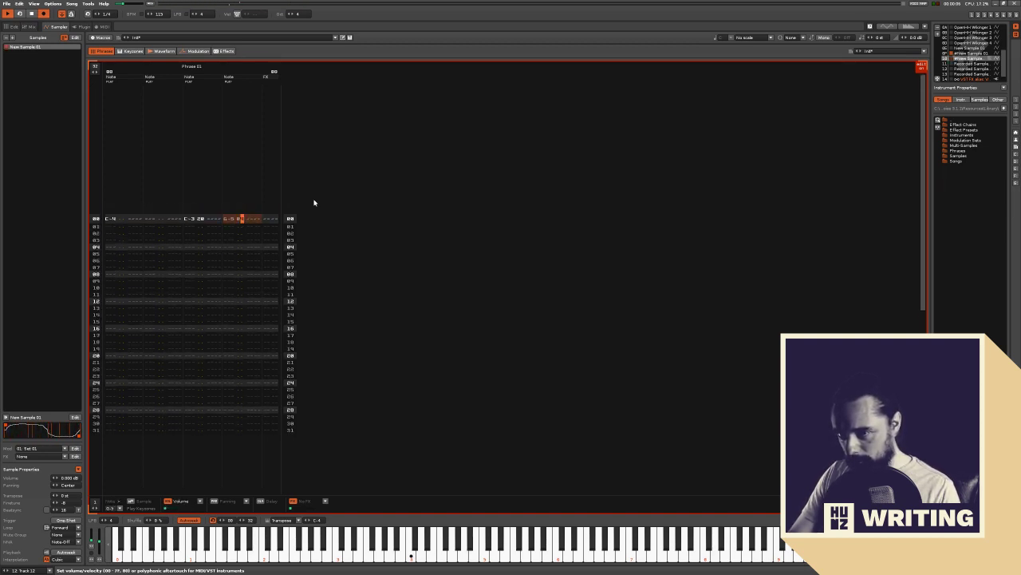
# Add the pitch-down effect D01 to the third-column C-3 note in row 00 of Phrase 01
pyautogui.press('Left')
pyautogui.press('Left')
pyautogui.press('Left')
pyautogui.press('Left')
pyautogui.press('Left')
pyautogui.press('d')
pyautogui.press('Up')
pyautogui.press('Right')
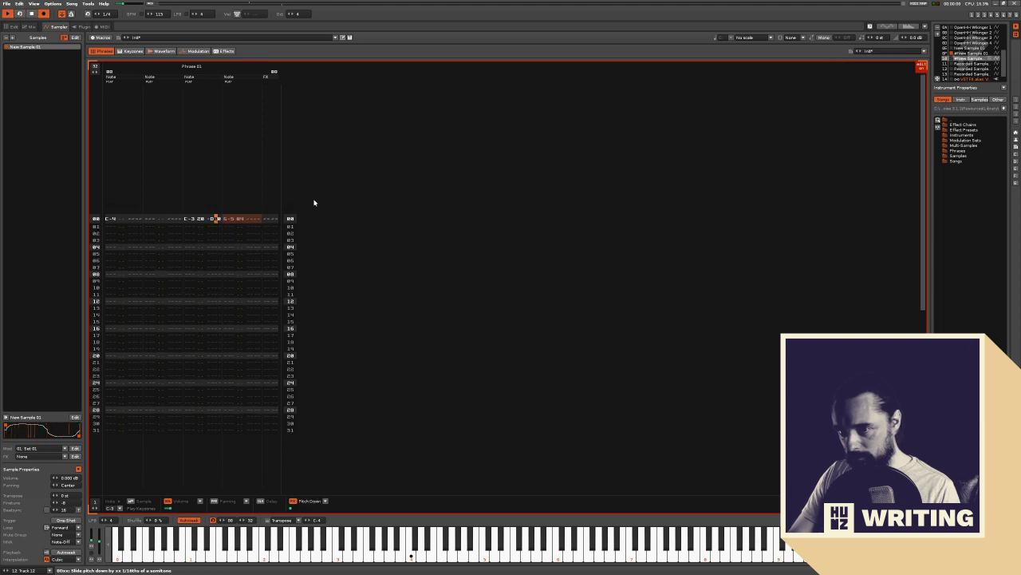
pyautogui.press('Right')
pyautogui.press('1')
pyautogui.press('Up')
# Set the volume of the third-column C-3 note in Phrase 01 to 10
pyautogui.press('Left')
pyautogui.press('Left')
pyautogui.press('Left')
pyautogui.press('Left')
pyautogui.press('Left')
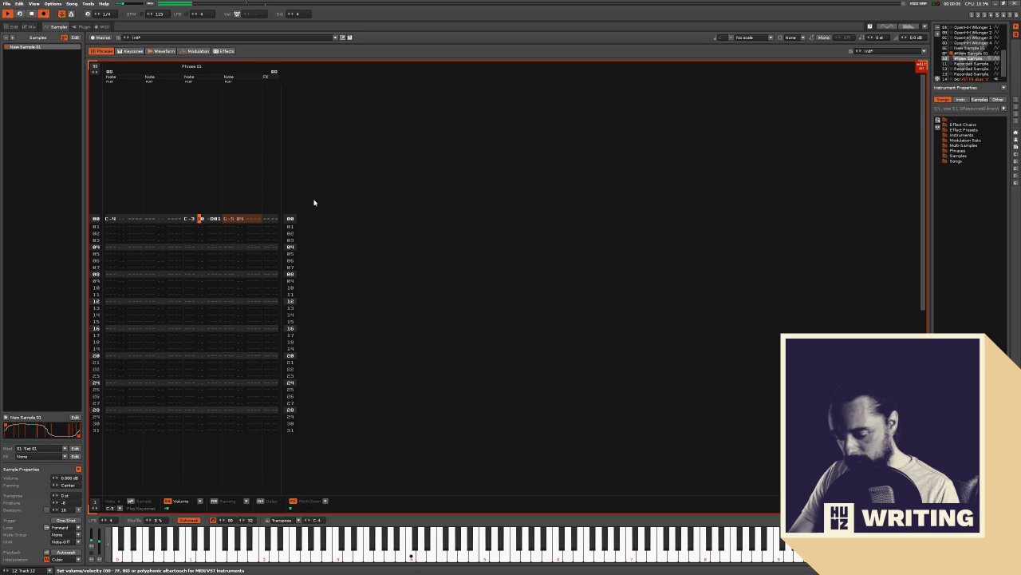
# Return to the pattern editor, select Track 12's notes and audition the edited phrase in the Verse pattern
pyautogui.press('F5')
pyautogui.press('F2')
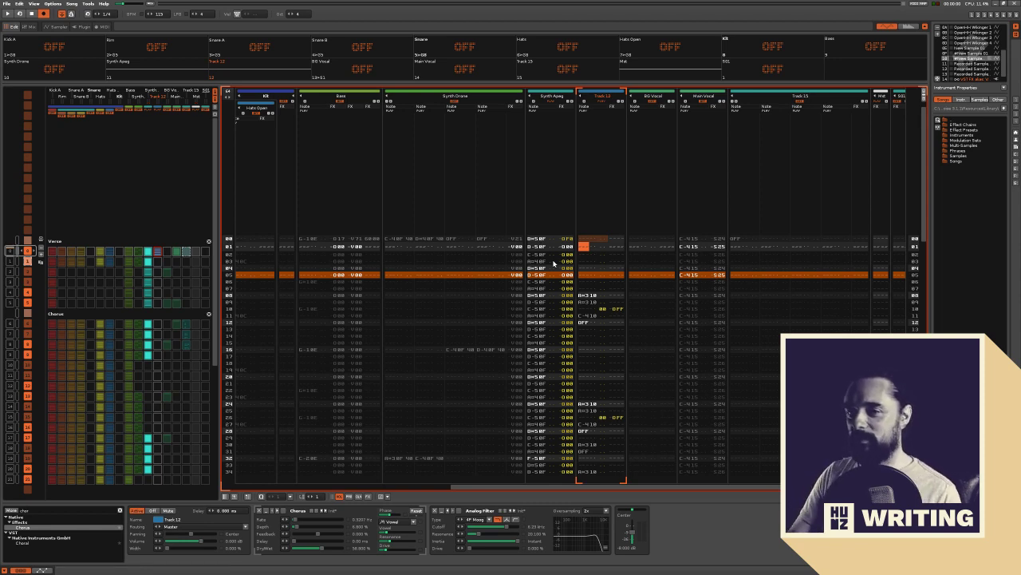
pyautogui.hotkey('ctrl', 'a')
pyautogui.press('space')
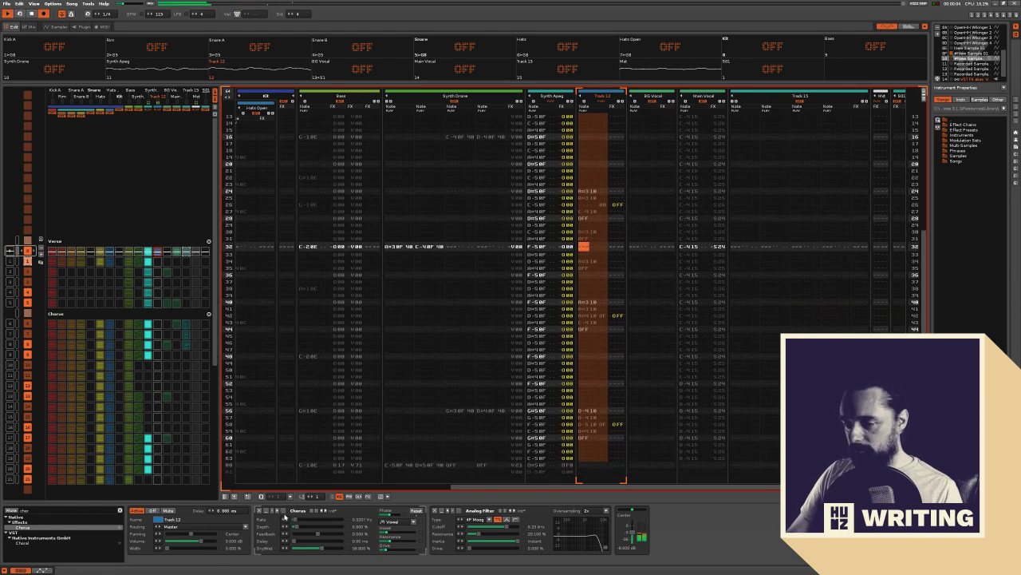
pyautogui.press('space')
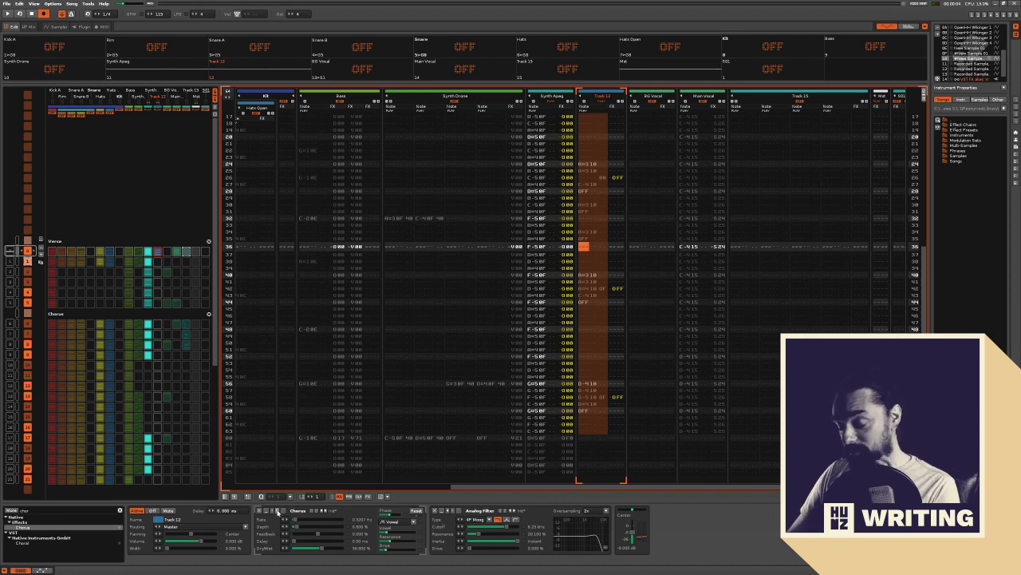
# Enable the Chorus on Track 12, adjust its delay and dry/wet mix, and audition the result
pyautogui.moveTo(278, 512)
pyautogui.mouseDown()
pyautogui.moveTo(454, 513)
pyautogui.moveTo(287, 512)
pyautogui.mouseUp()
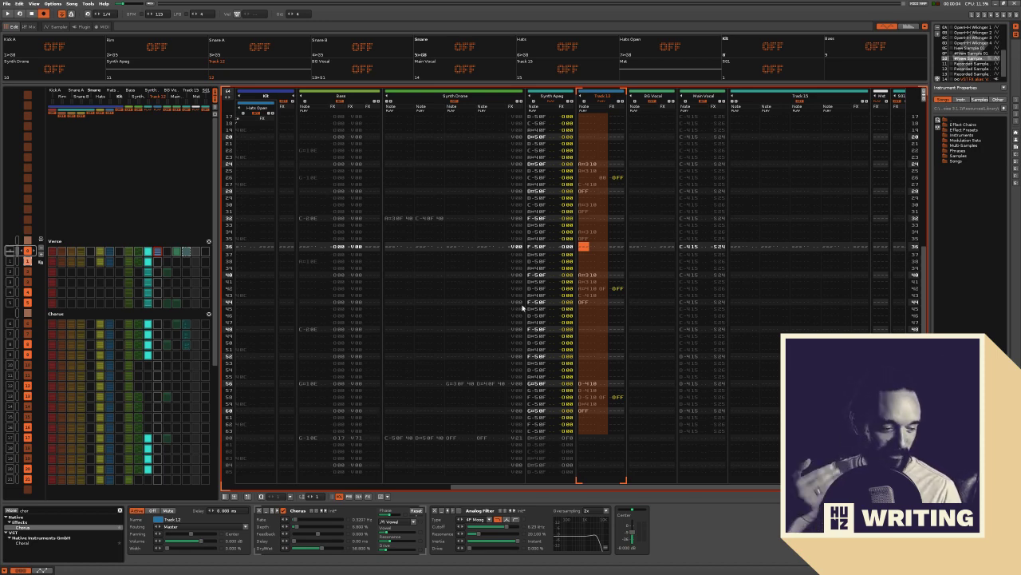
pyautogui.press('space')
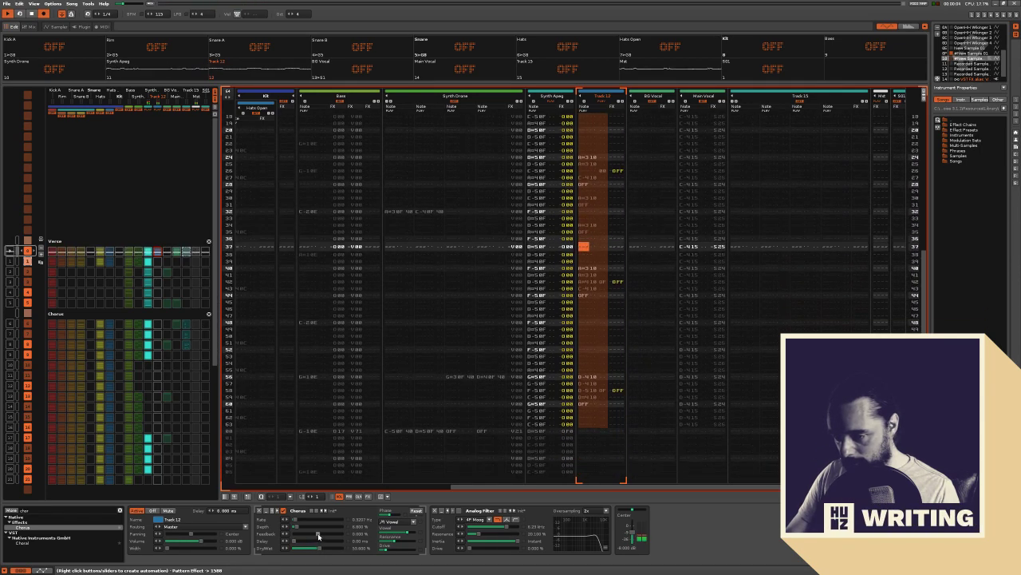
pyautogui.moveTo(297, 541); pyautogui.dragTo(300, 541)
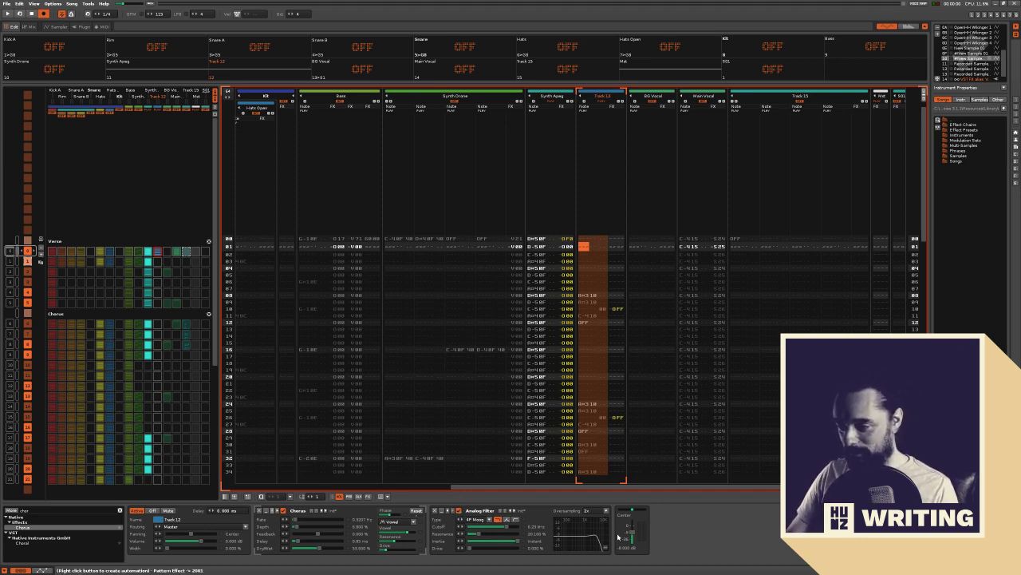
pyautogui.press('space')
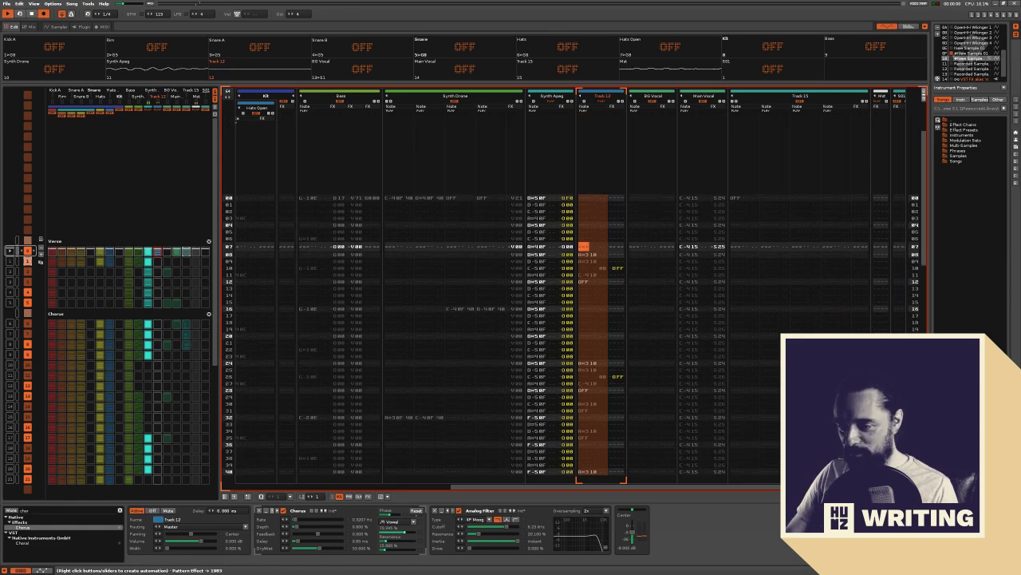
pyautogui.press('space')
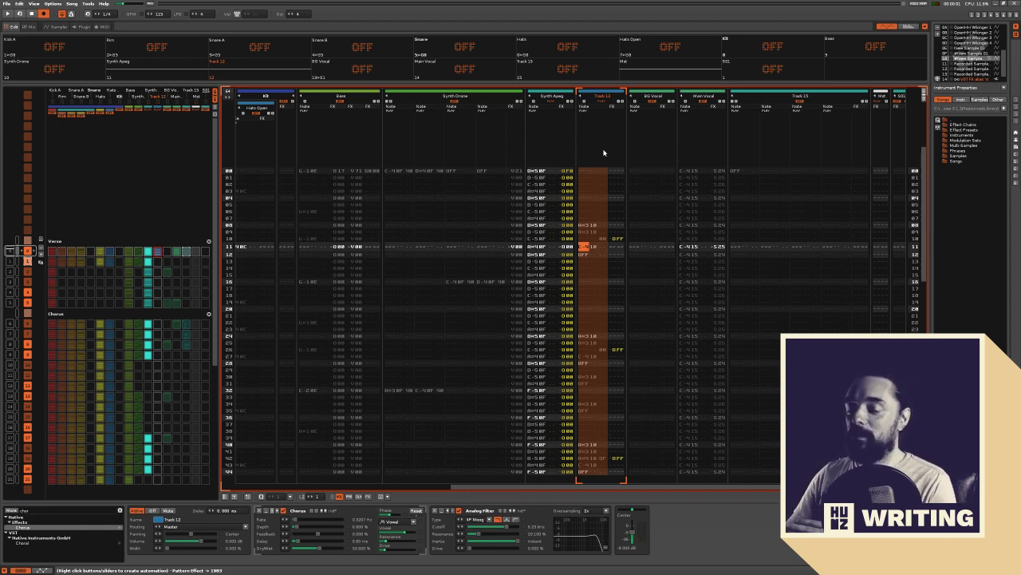
# Inspect the effect chains of Synth Apeg and the master track, ending back on Track 12
pyautogui.hotkey('shift', 'Tab')
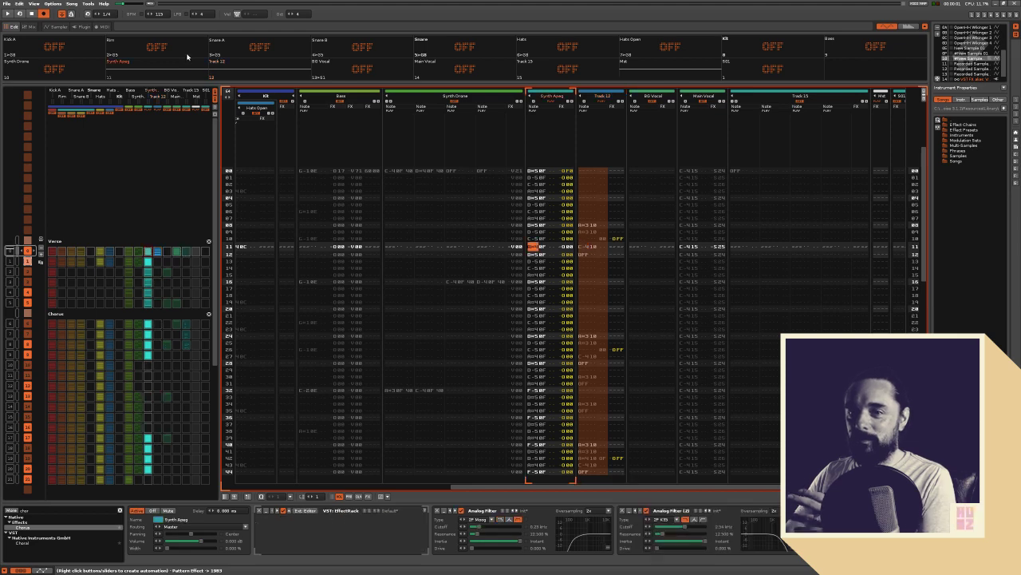
pyautogui.press('Tab')
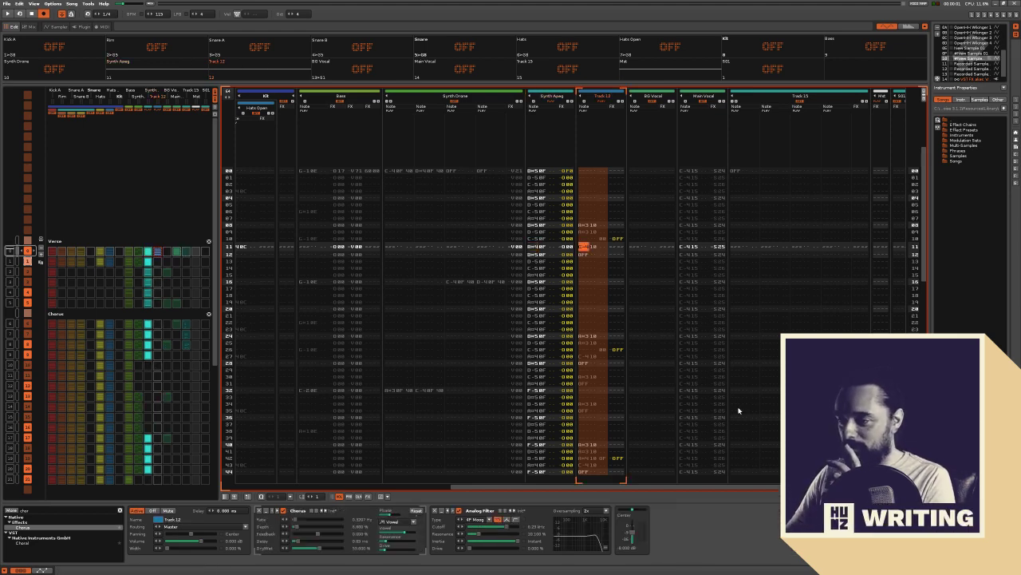
pyautogui.click(675, 62)
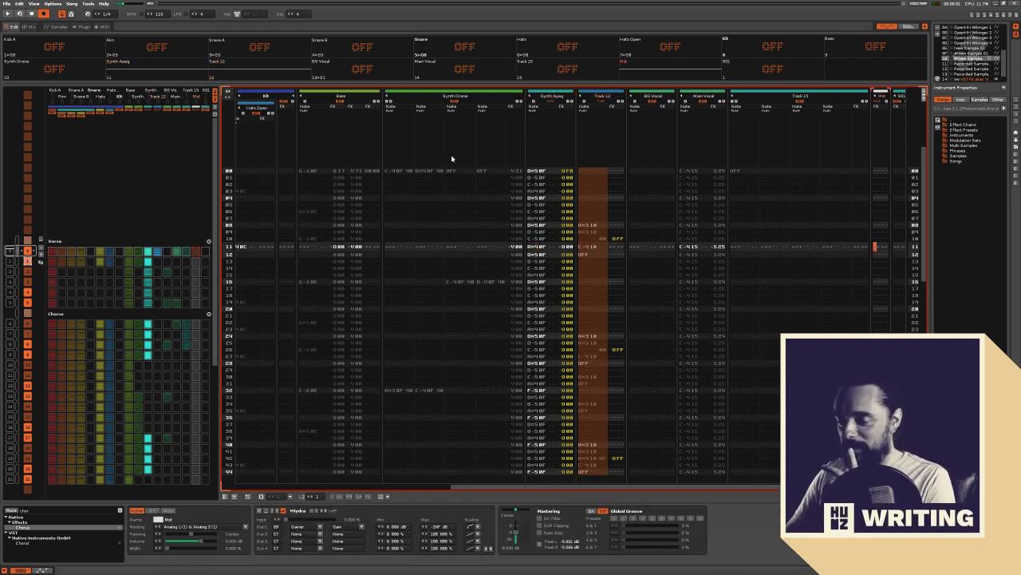
pyautogui.click(254, 64)
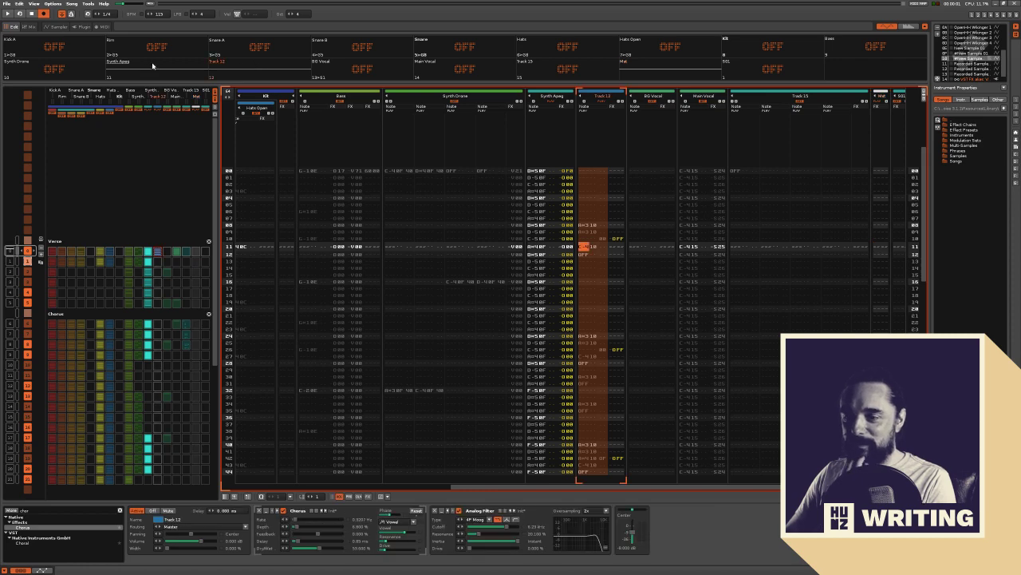
# Review the modulation, keyzones and Phrase 01 of Track 12's instrument, ending on the first-column C-4 note
pyautogui.press('F6')
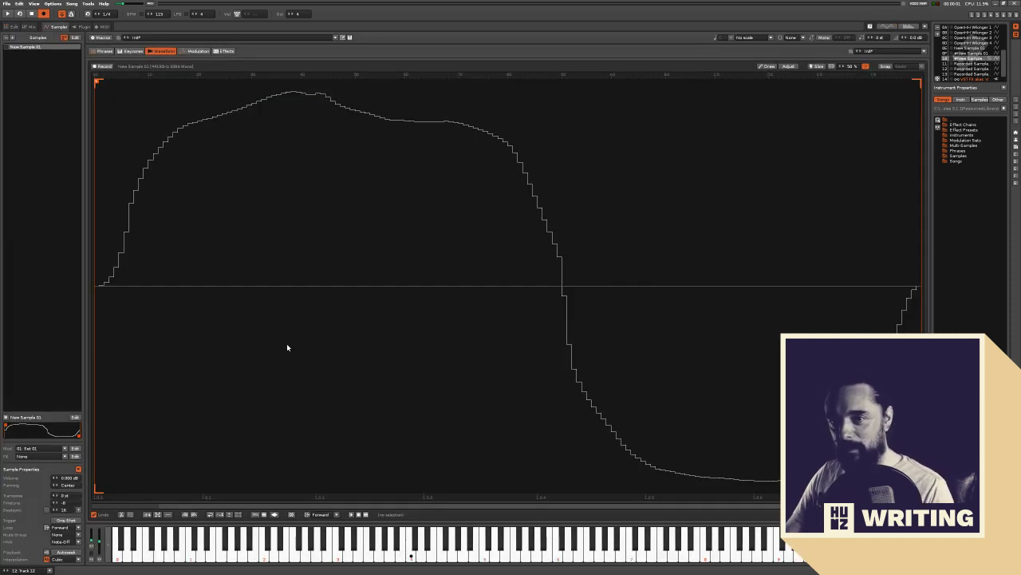
pyautogui.click(194, 51)
pyautogui.click(130, 51)
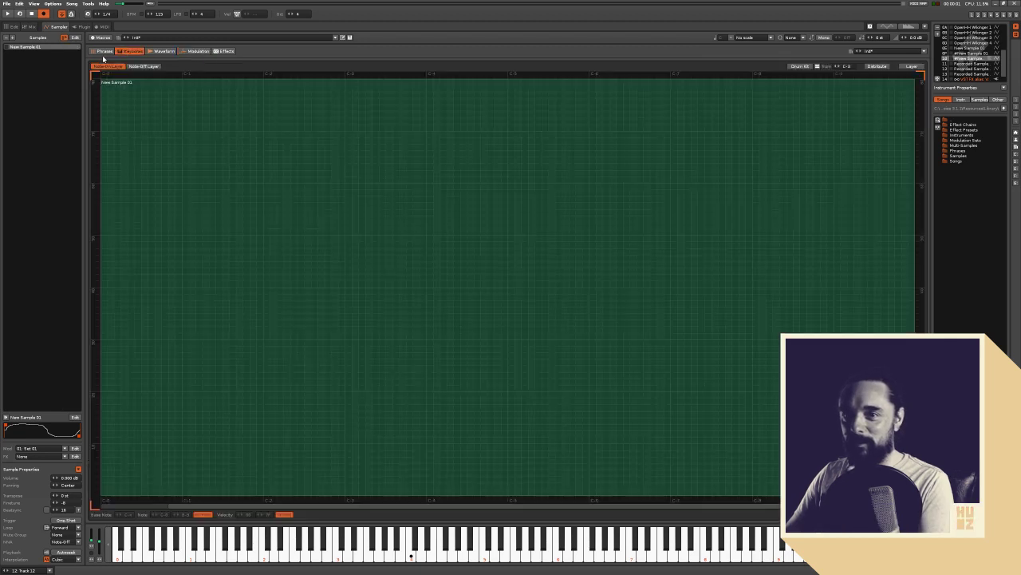
pyautogui.click(103, 51)
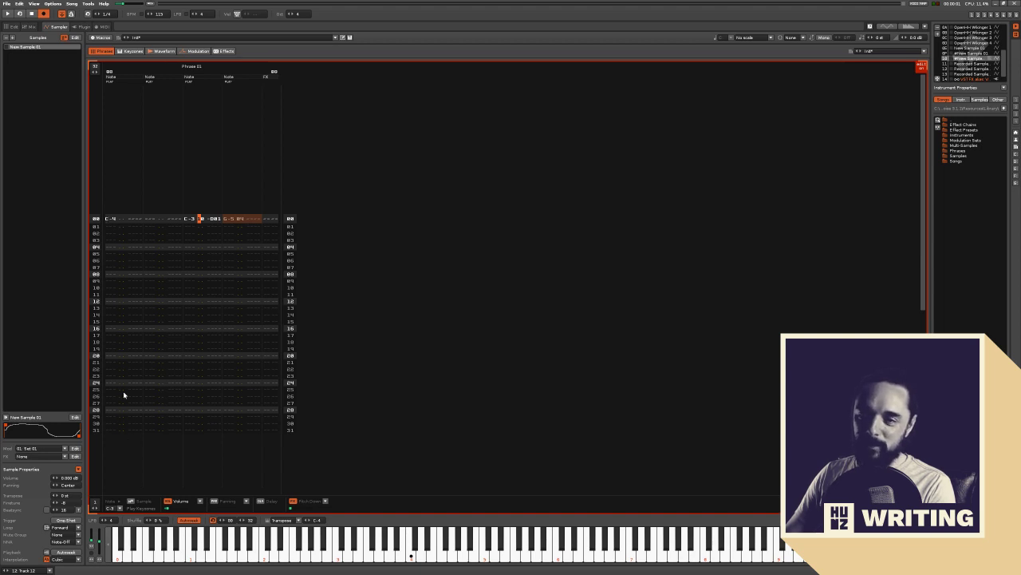
pyautogui.click(113, 220)
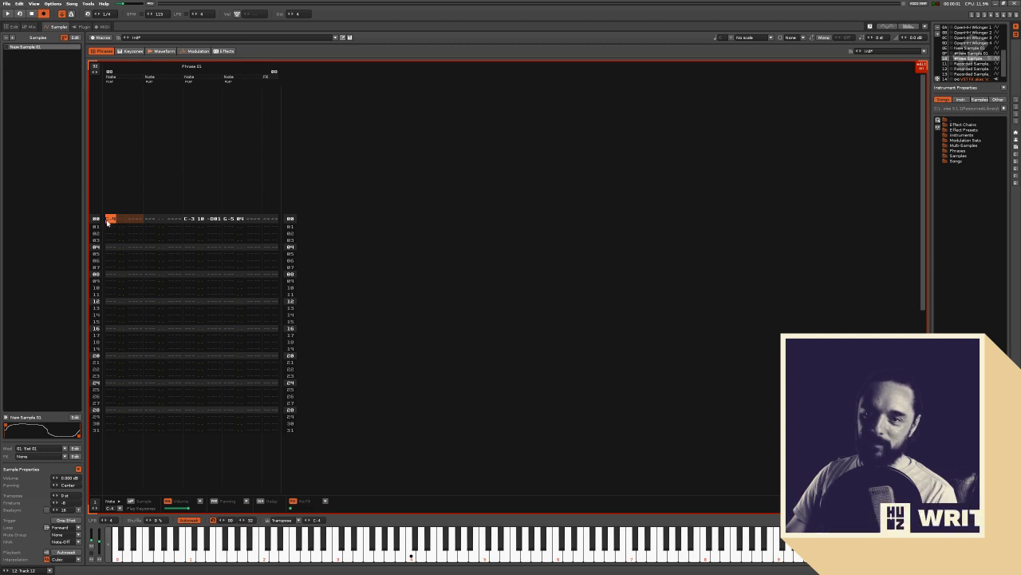
# Review the notes in Phrase 01 and the waveform, modulation and effects of Track 12's instrument
pyautogui.click(187, 217)
pyautogui.click(200, 240)
pyautogui.click(112, 198)
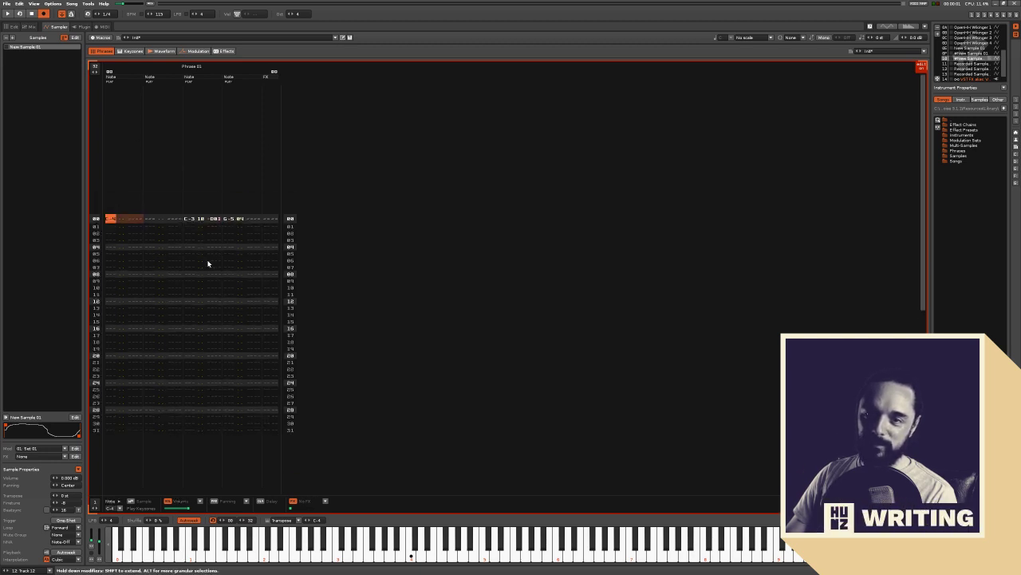
pyautogui.scroll(4, 224, 249)
pyautogui.scroll(-5, 230, 240)
pyautogui.click(232, 210)
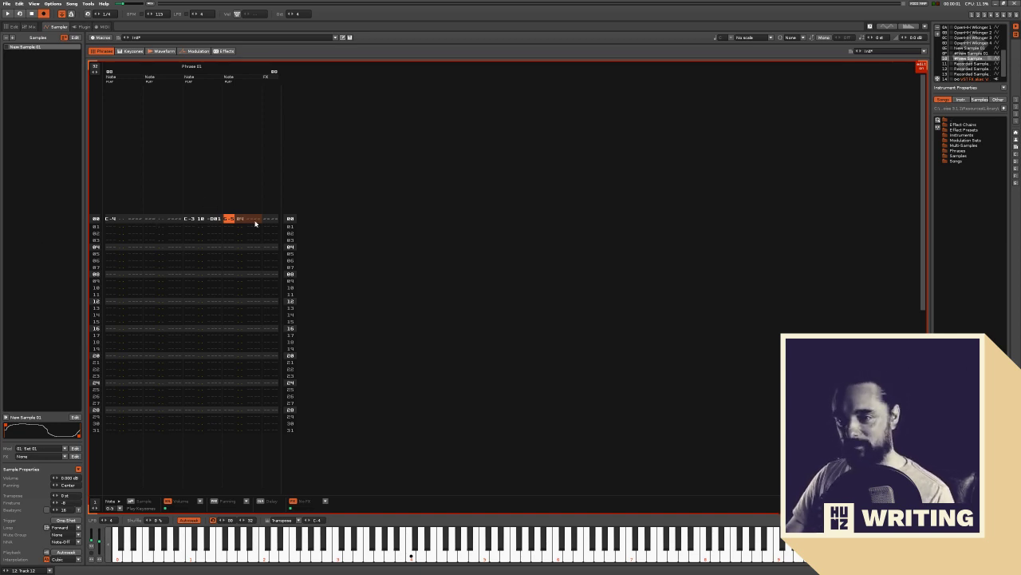
pyautogui.click(162, 51)
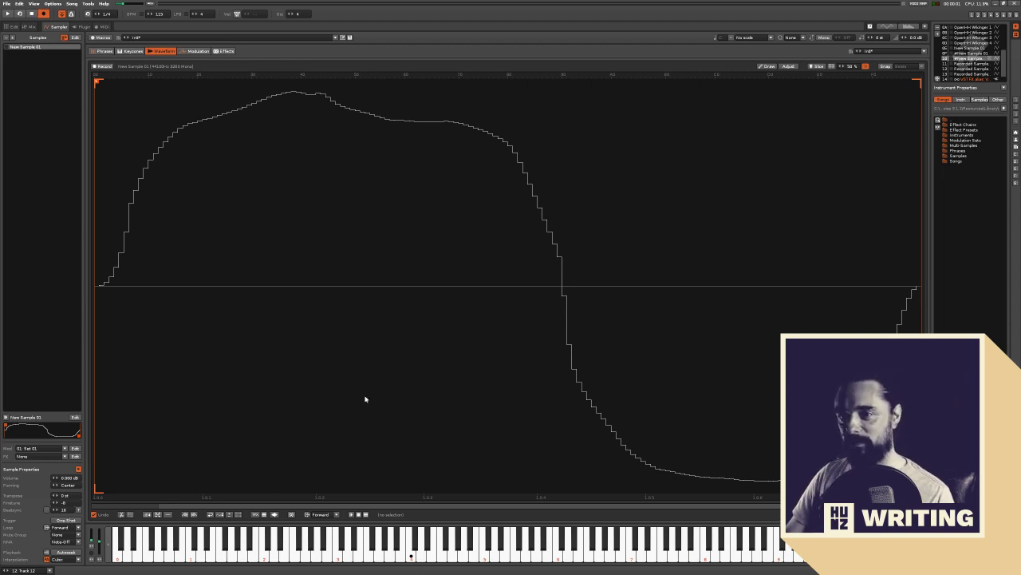
pyautogui.click(194, 50)
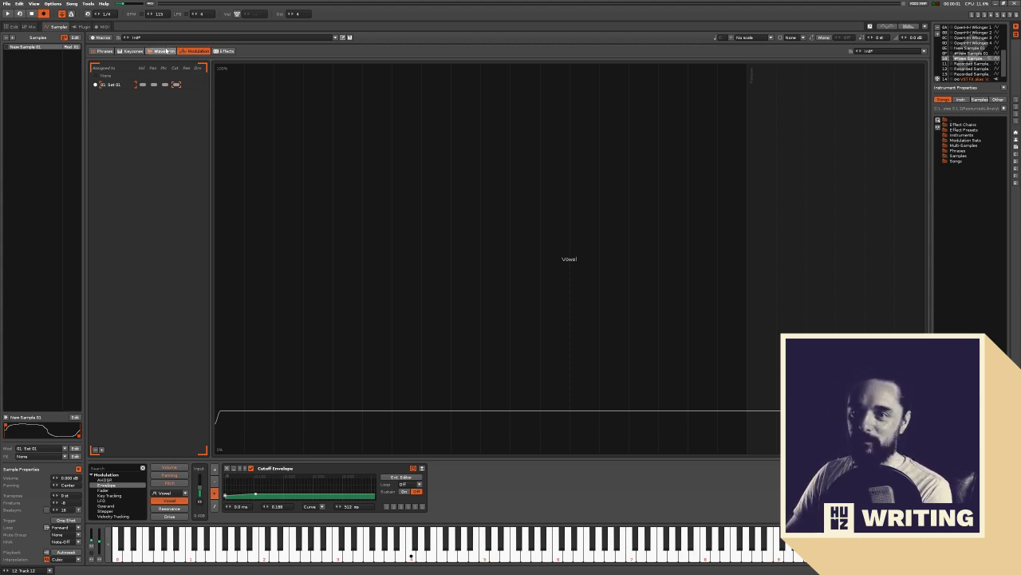
pyautogui.click(224, 52)
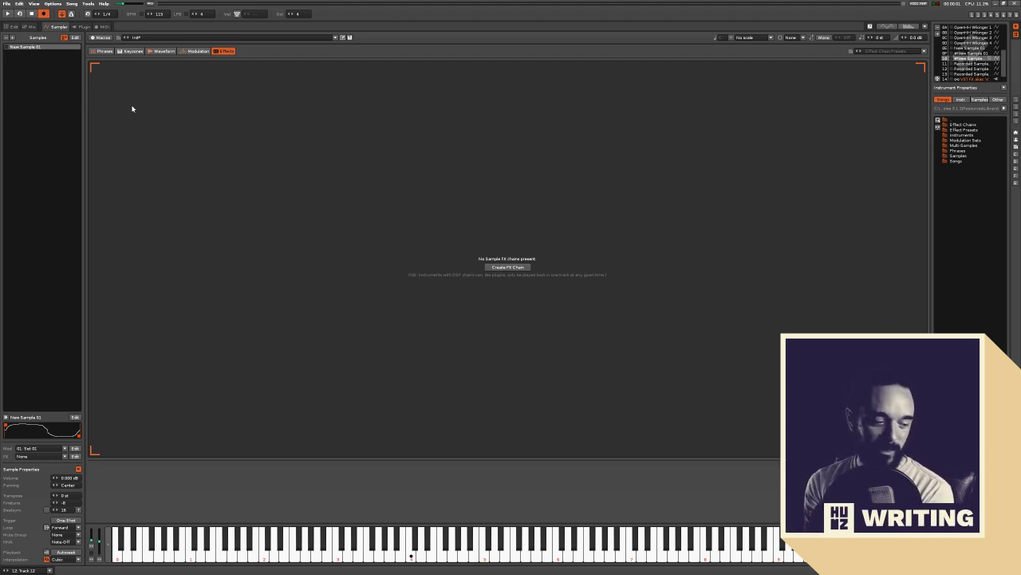
# Return to the pattern editor and audition Track 12's notes in the Verse pattern
pyautogui.press('F2')
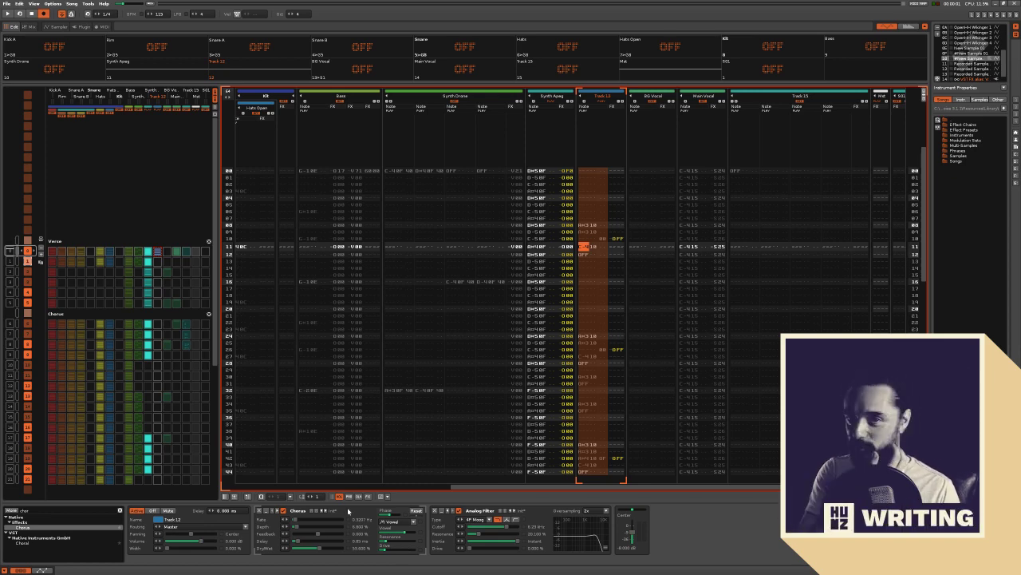
pyautogui.press('space')
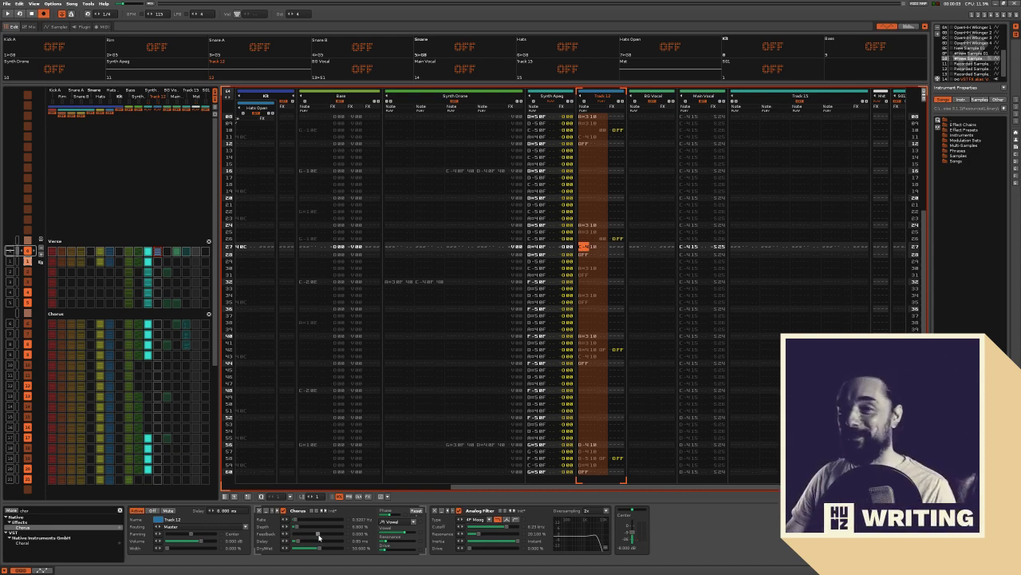
pyautogui.press('space')
pyautogui.press('space')
pyautogui.moveTo(397, 545)
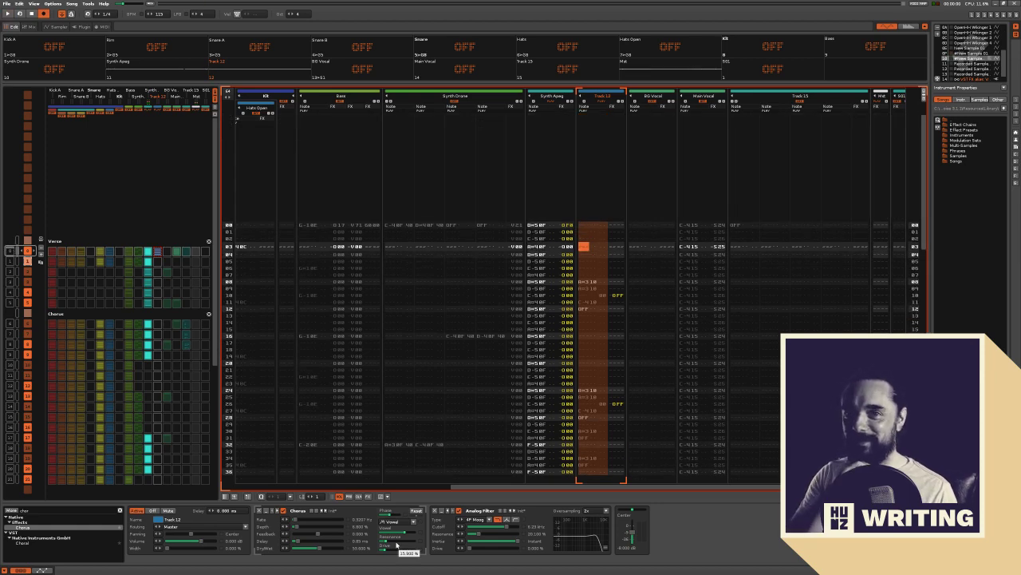
pyautogui.press('space')
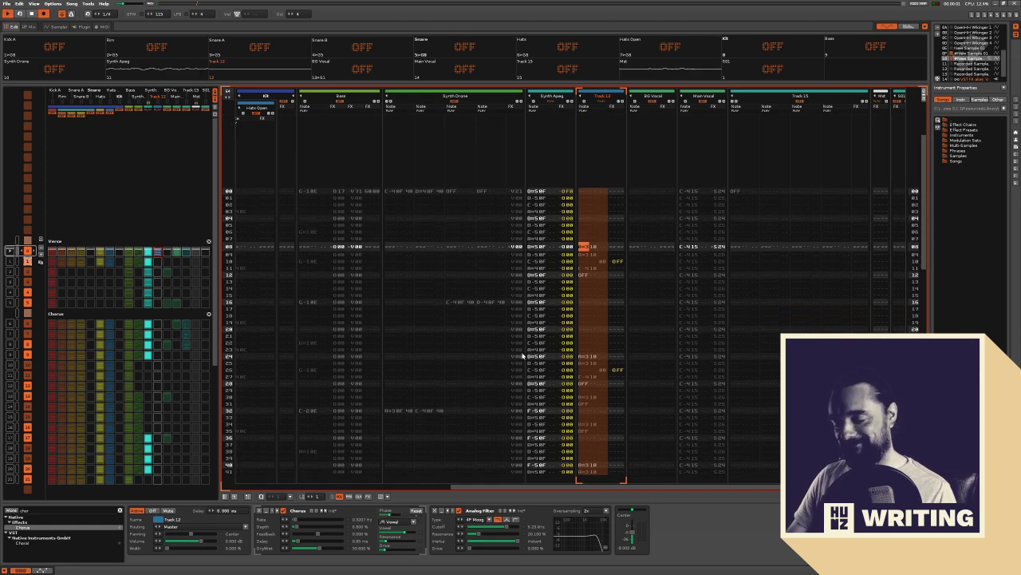
pyautogui.click(601, 147)
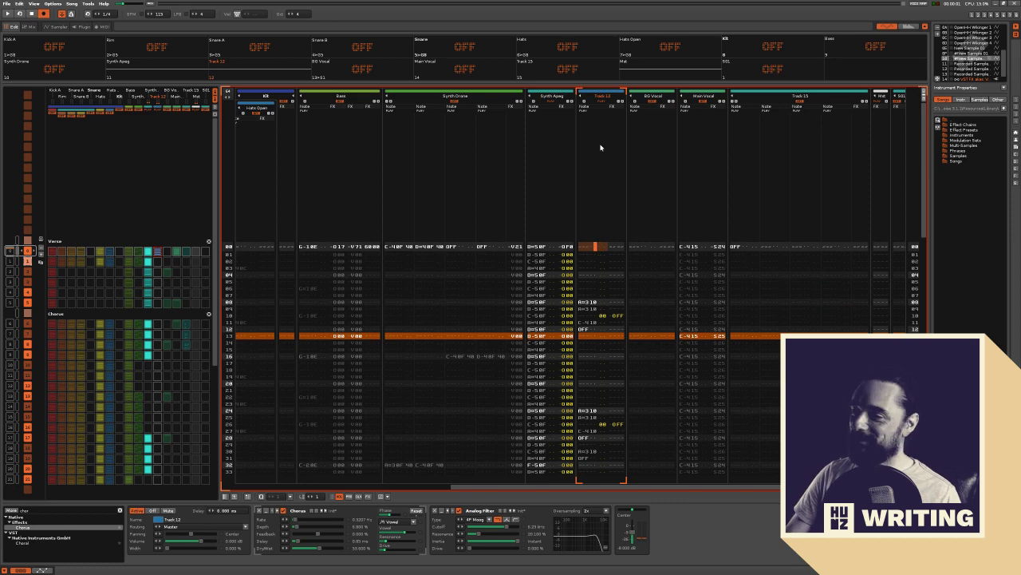
# Show the advanced edit options, search the effects for "verb" and add mpReverb to the end of Track 12's effect chain
pyautogui.click(925, 93)
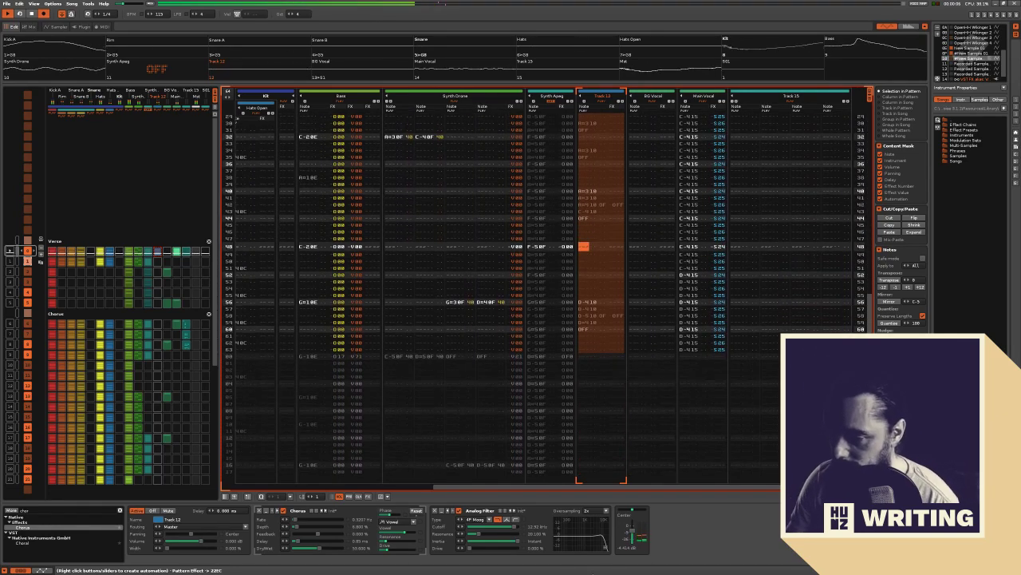
pyautogui.click(51, 510)
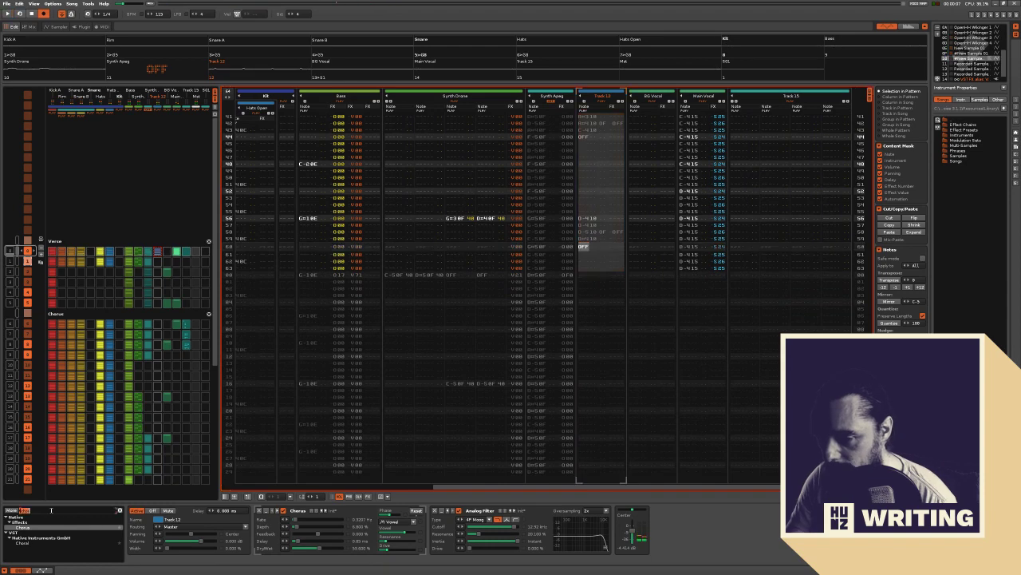
pyautogui.press('BackSpace')
pyautogui.scroll(2, 46, 520)
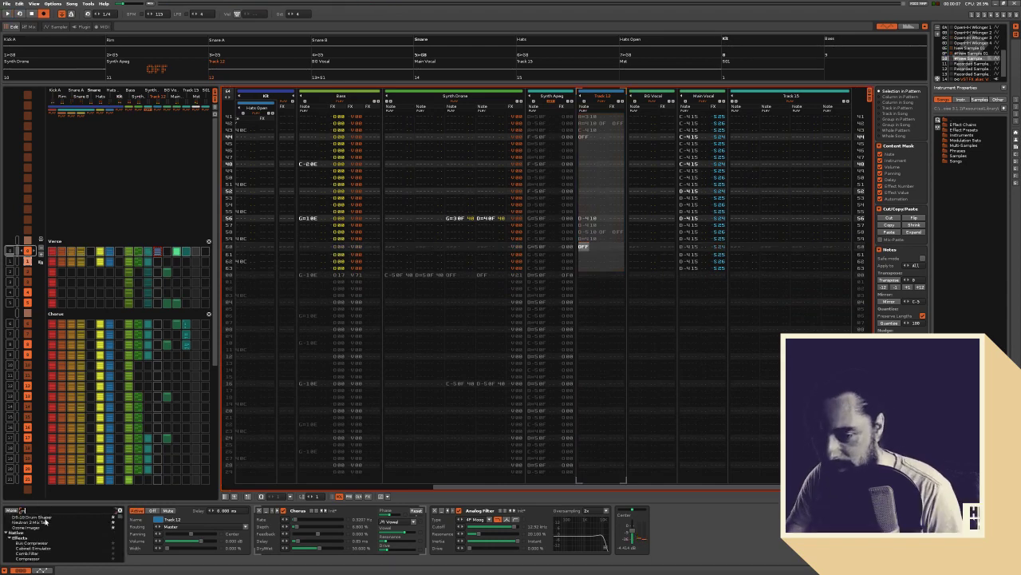
pyautogui.moveTo(119, 516); pyautogui.dragTo(119, 510)
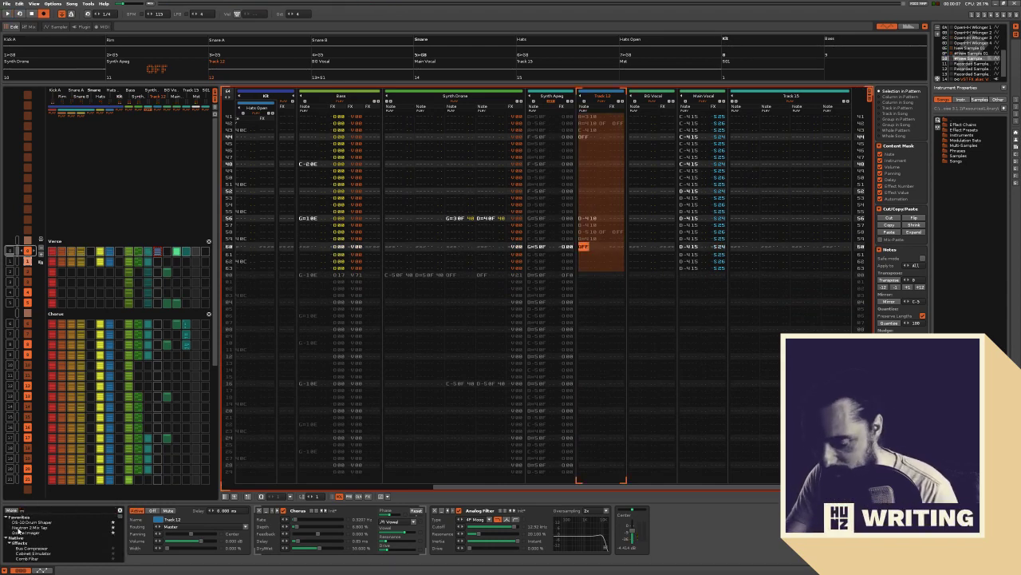
pyautogui.press('Return')
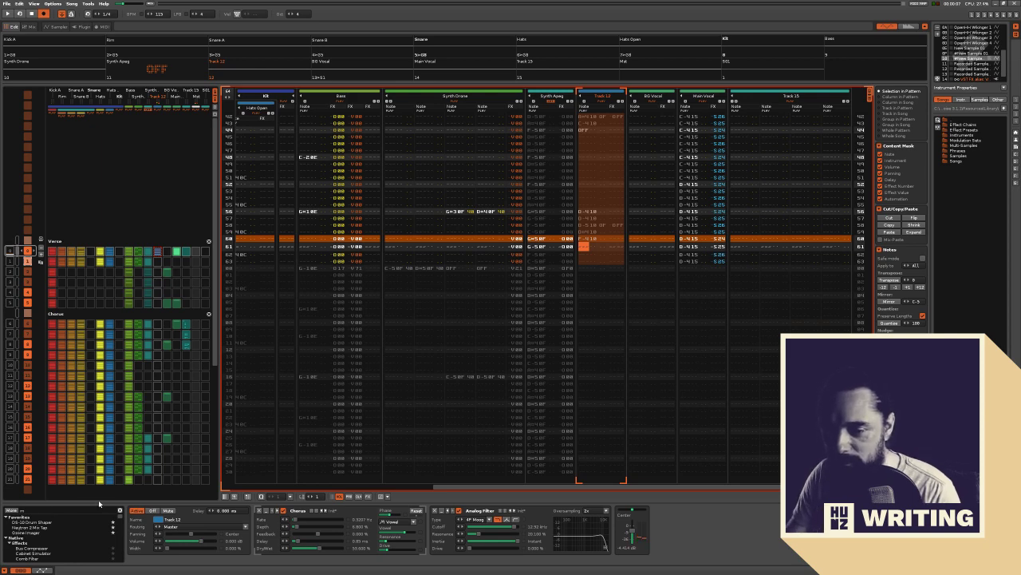
pyautogui.click(45, 508)
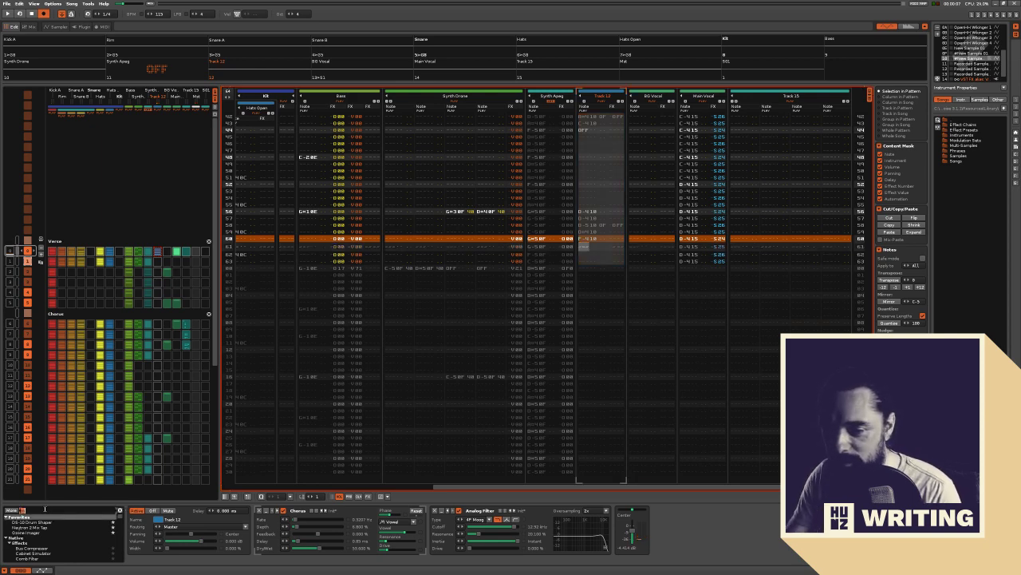
pyautogui.press('BackSpace')
pyautogui.write('verb')
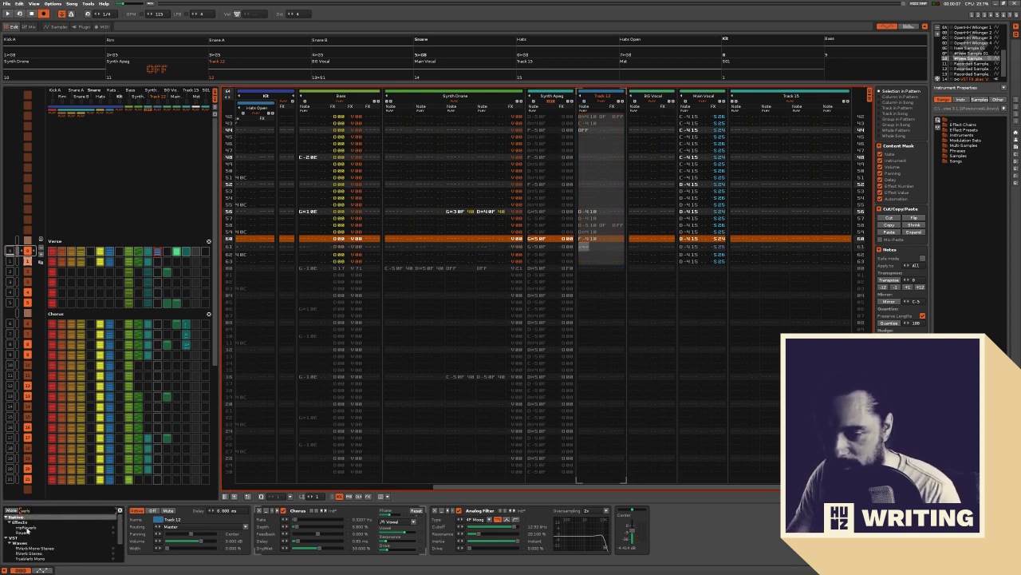
pyautogui.moveTo(26, 528); pyautogui.dragTo(619, 528)
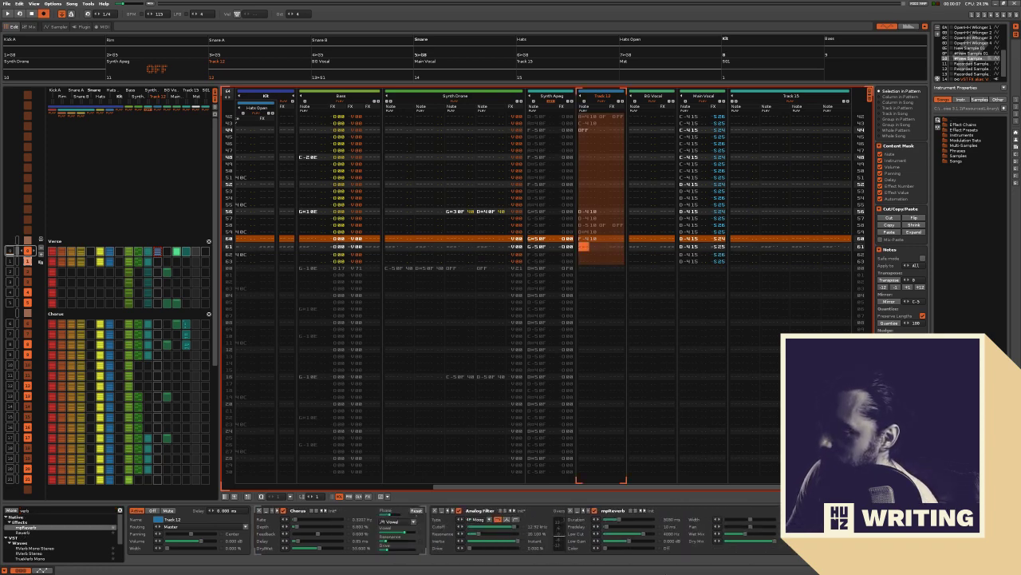
# Change the Track 12 note on line 60 of the Verse pattern to G-4 and audition the pattern's ending
pyautogui.click(589, 213)
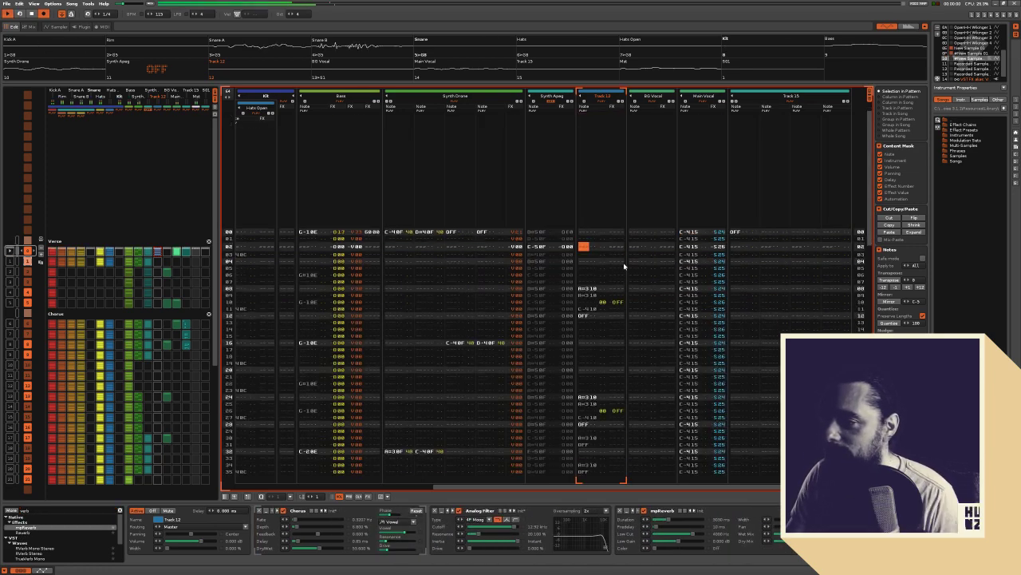
pyautogui.press('F12')
pyautogui.hotkey('shift', 'space')
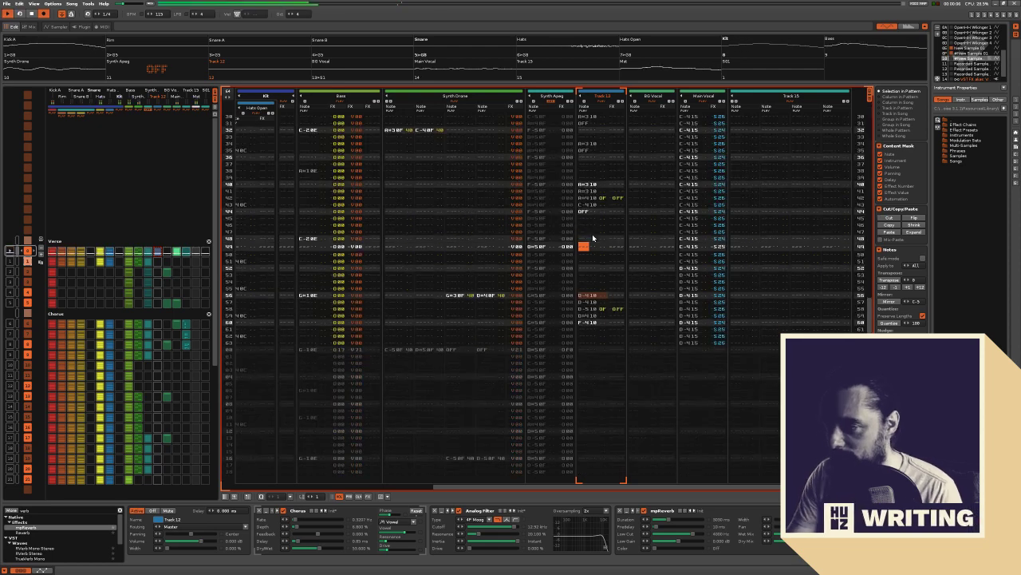
pyautogui.press('space')
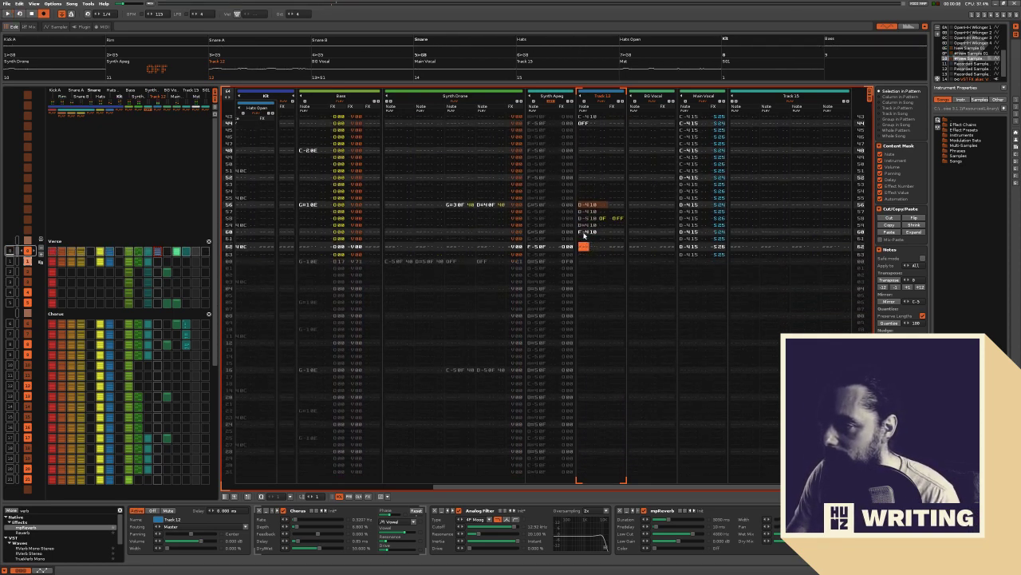
pyautogui.click(586, 232)
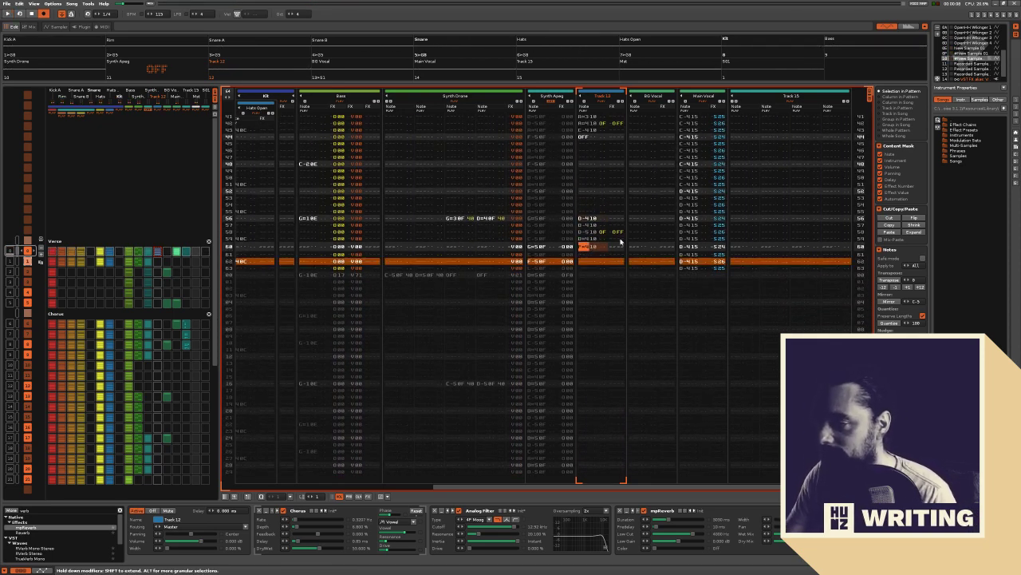
pyautogui.press('space')
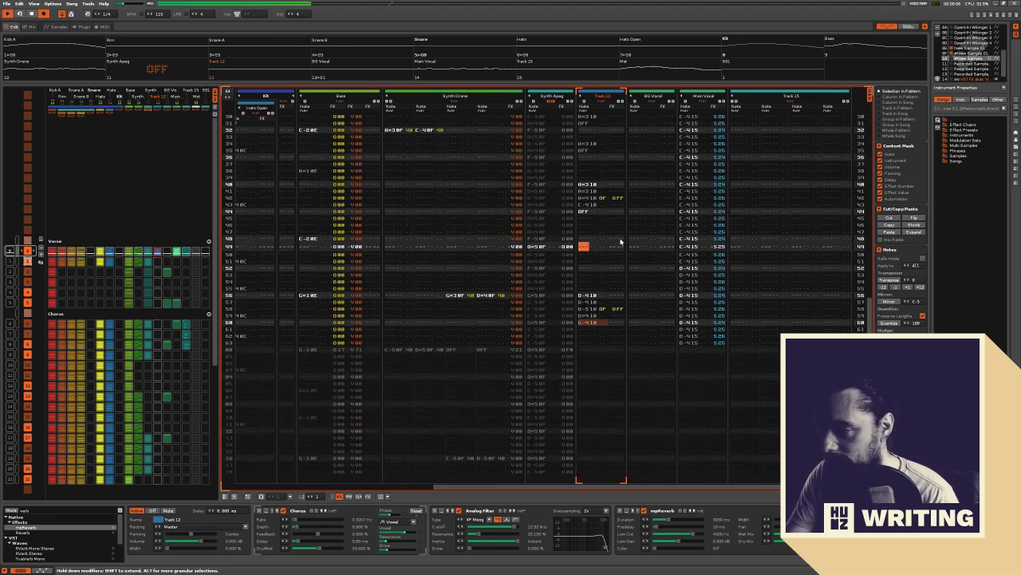
pyautogui.press('space')
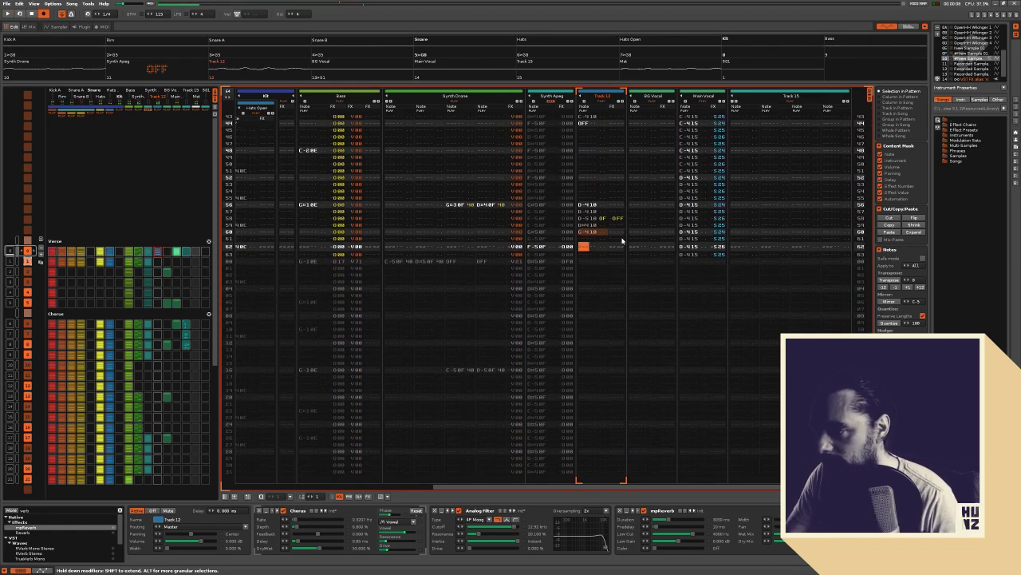
# Audition Track 12 with its reverb in the full mix and on its own
pyautogui.press('space')
pyautogui.press('F12')
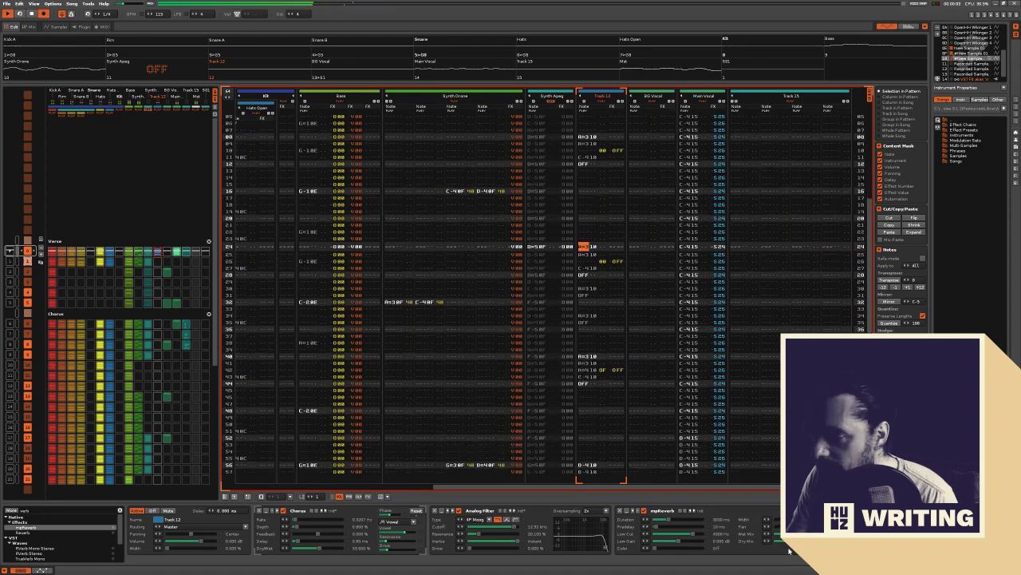
pyautogui.press('space')
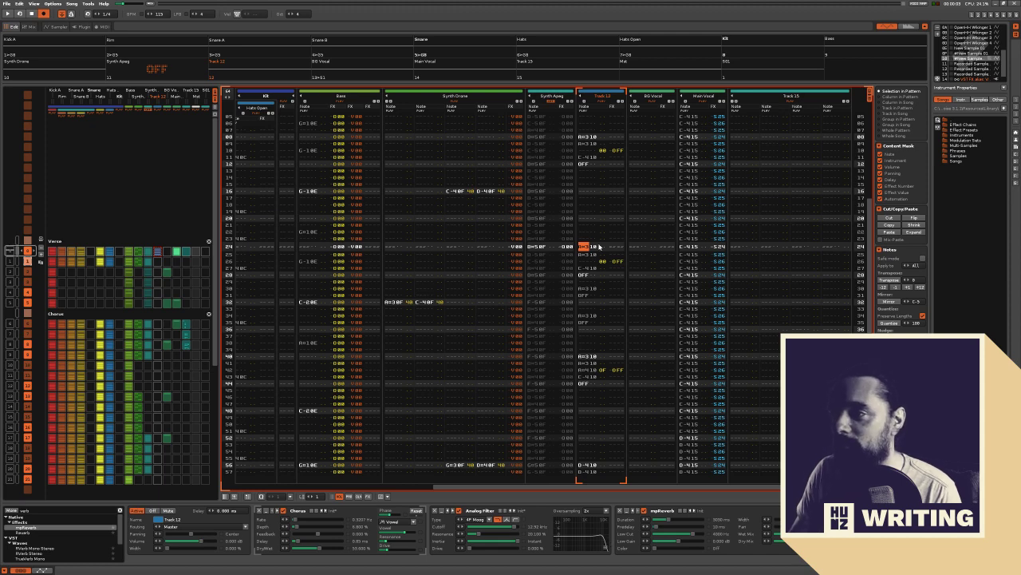
pyautogui.press('space')
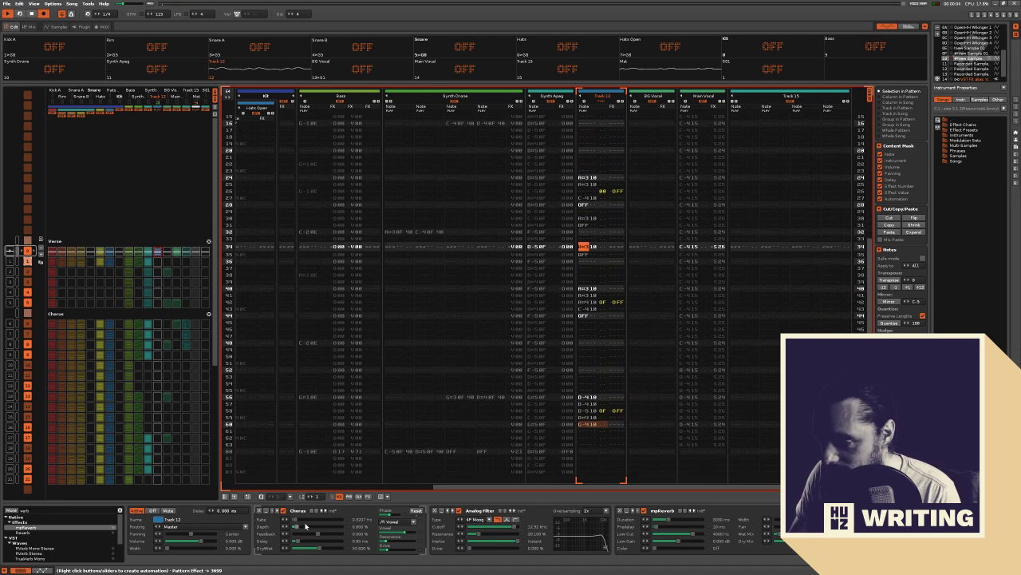
pyautogui.click(594, 241)
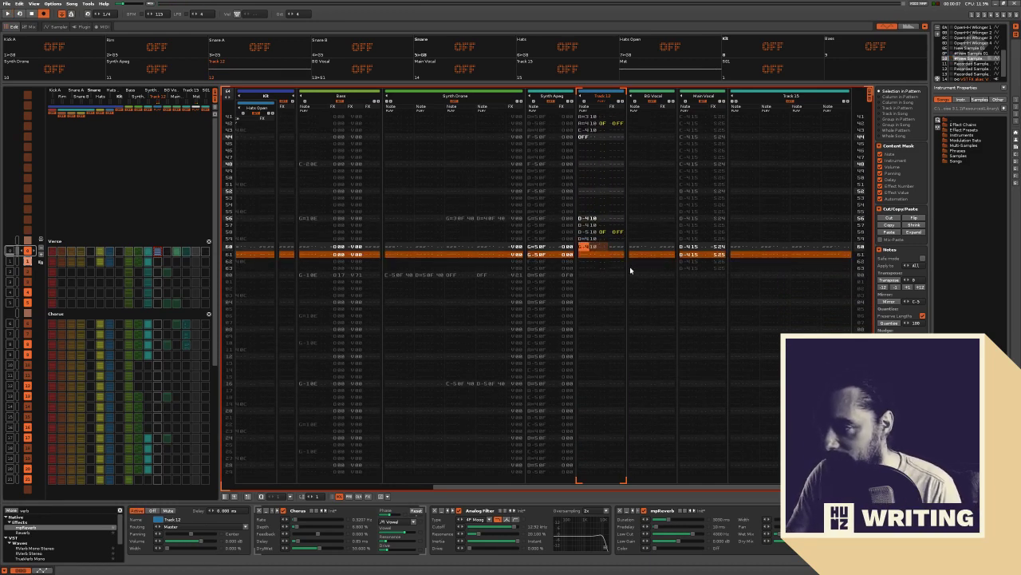
pyautogui.press('Down')
pyautogui.press('Down')
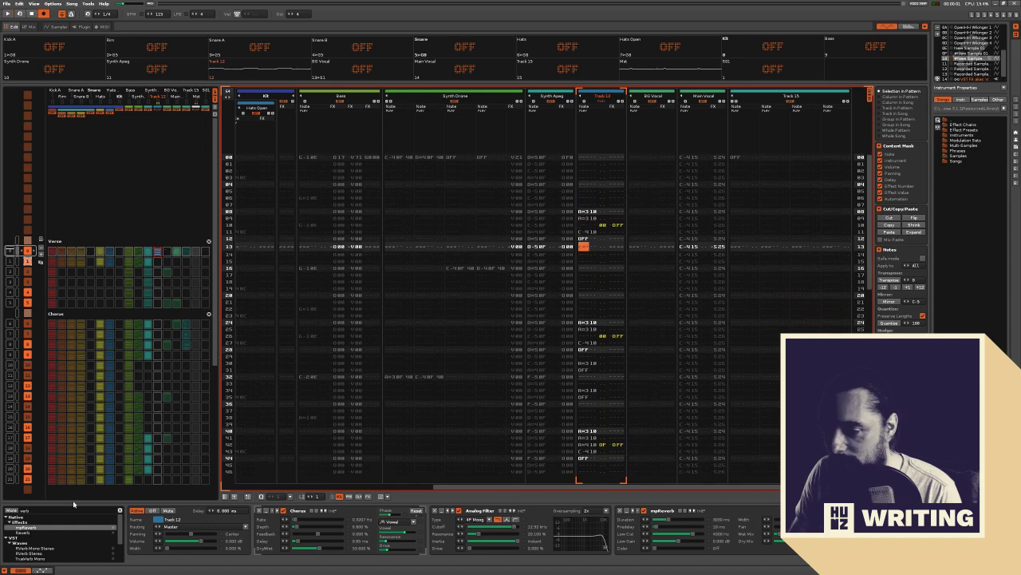
# Add a Signal Follower controlling the Analog Filter's cutoff on Track 12 and raise the filter's drive to about 10% during playback
pyautogui.click(45, 509)
pyautogui.write('sig')
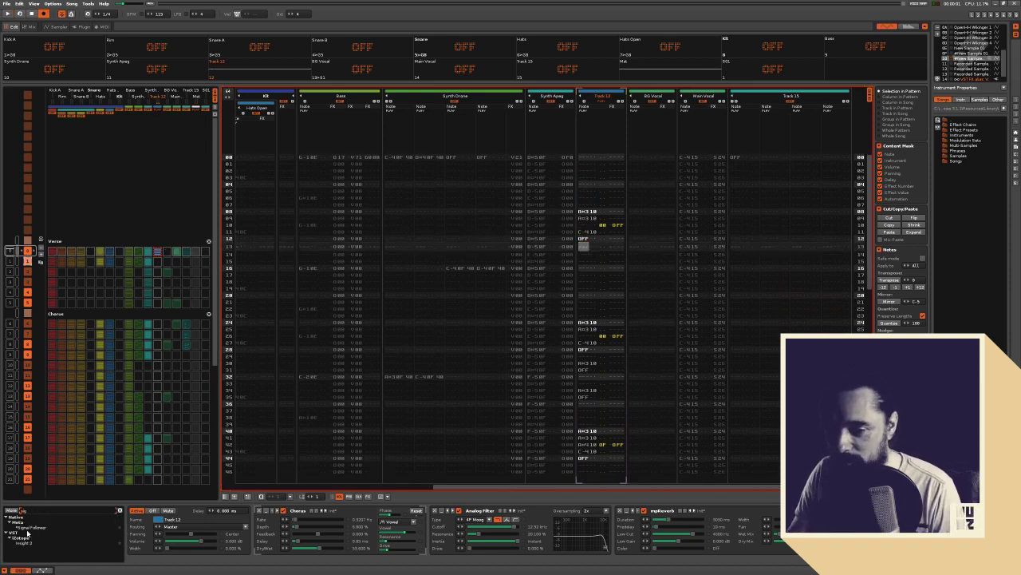
pyautogui.doubleClick(28, 528)
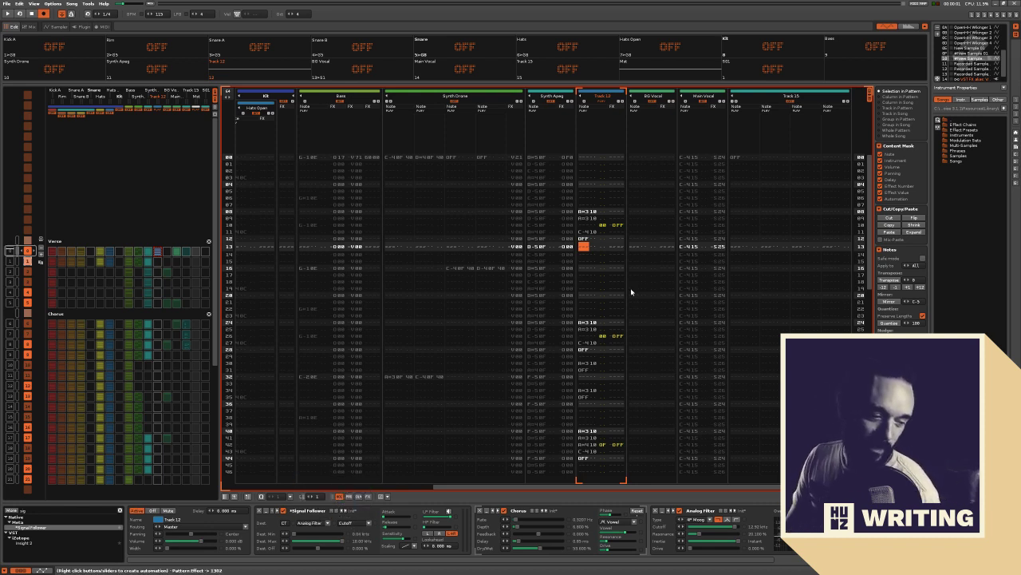
pyautogui.press('space')
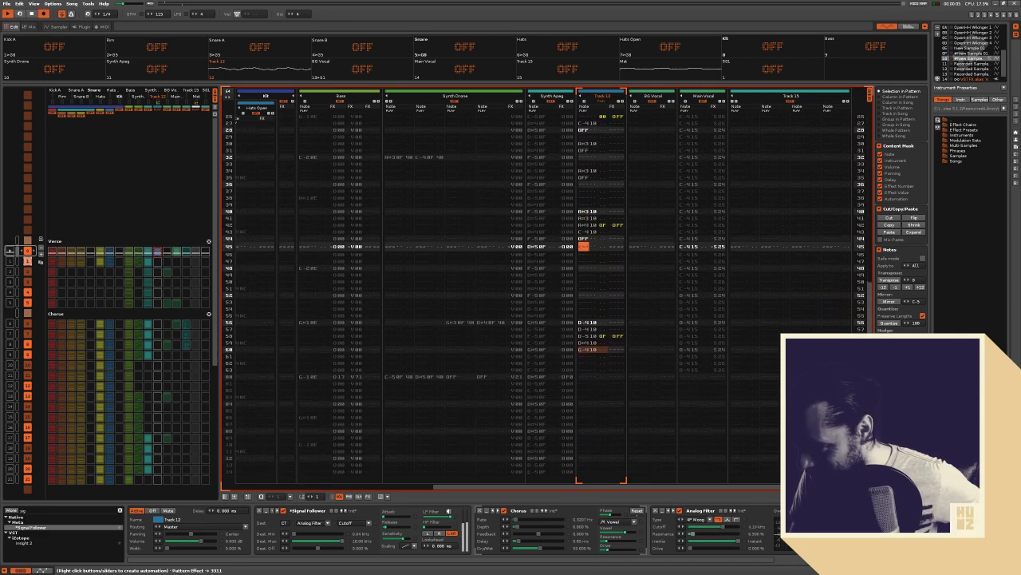
pyautogui.moveTo(691, 549); pyautogui.dragTo(699, 549)
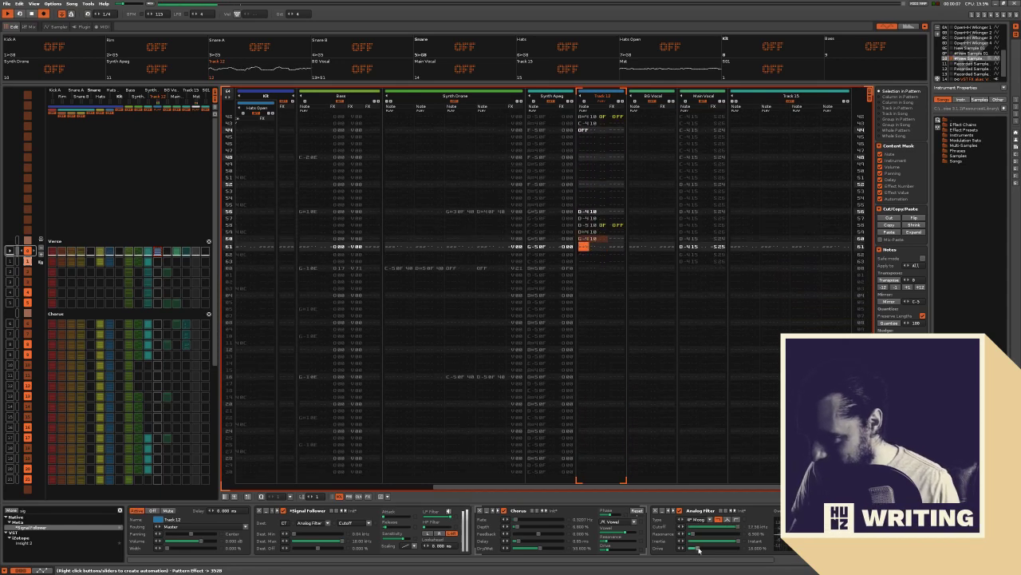
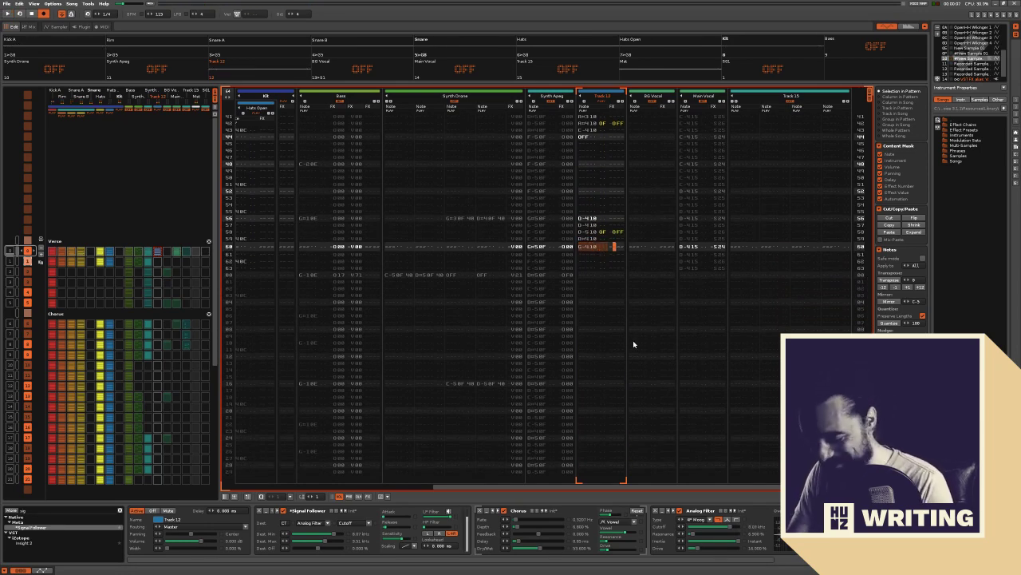
# Add volume fade-out commands to Track 12 on lines 60 to 63 of the Verse pattern, with O10 on line 60
pyautogui.write('oooo')
pyautogui.press('Up')
pyautogui.press('Up')
pyautogui.press('Up')
pyautogui.press('Up')
pyautogui.press('Right')
pyautogui.press('Right')
pyautogui.press('Left')
pyautogui.write('1')
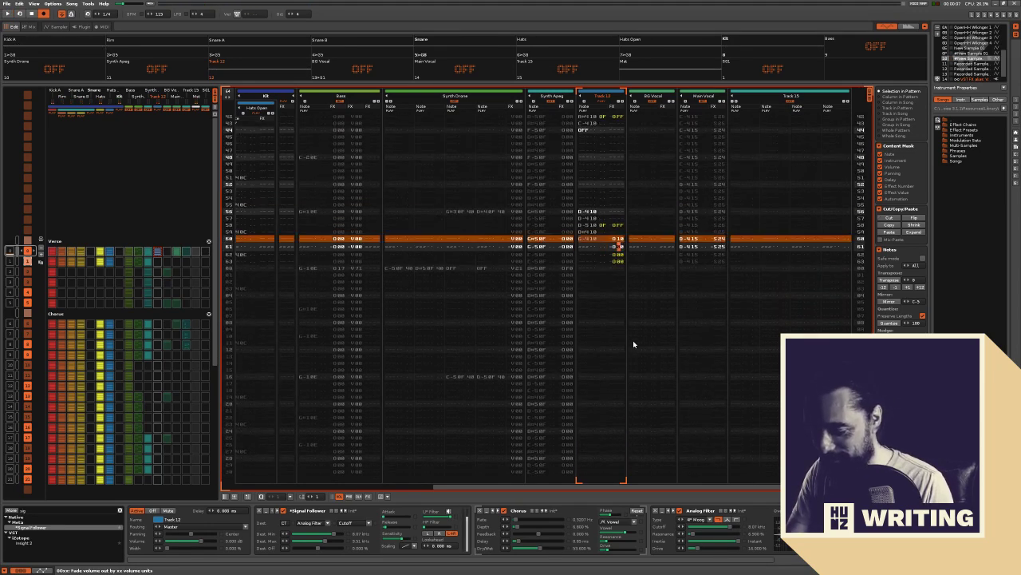
# Enter O00 fade-out commands on lines 00 to 07 of Track 12 at the start of the Verse pattern
pyautogui.press('pageup')
pyautogui.hotkey('shift', 'space')
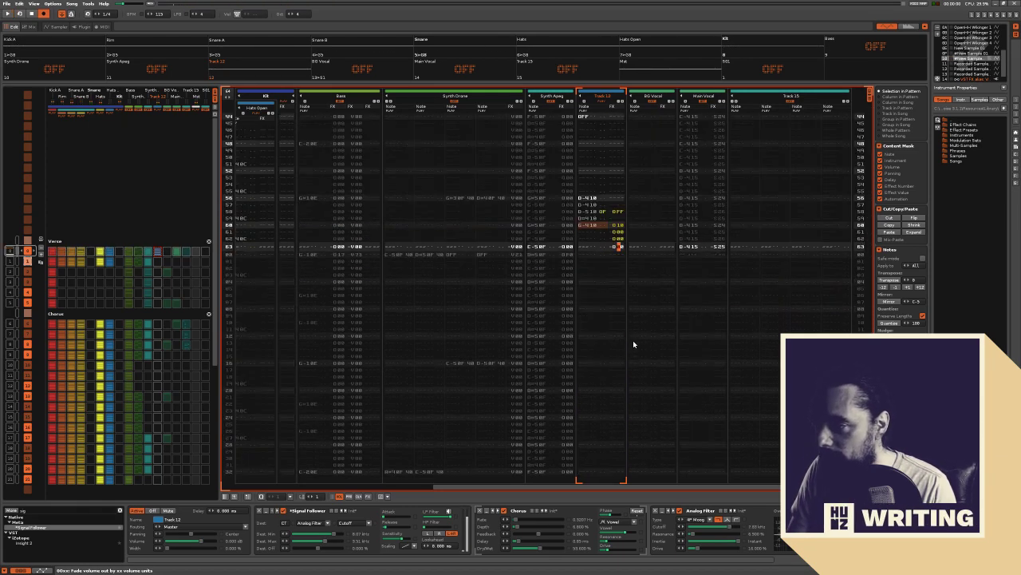
pyautogui.press('Up')
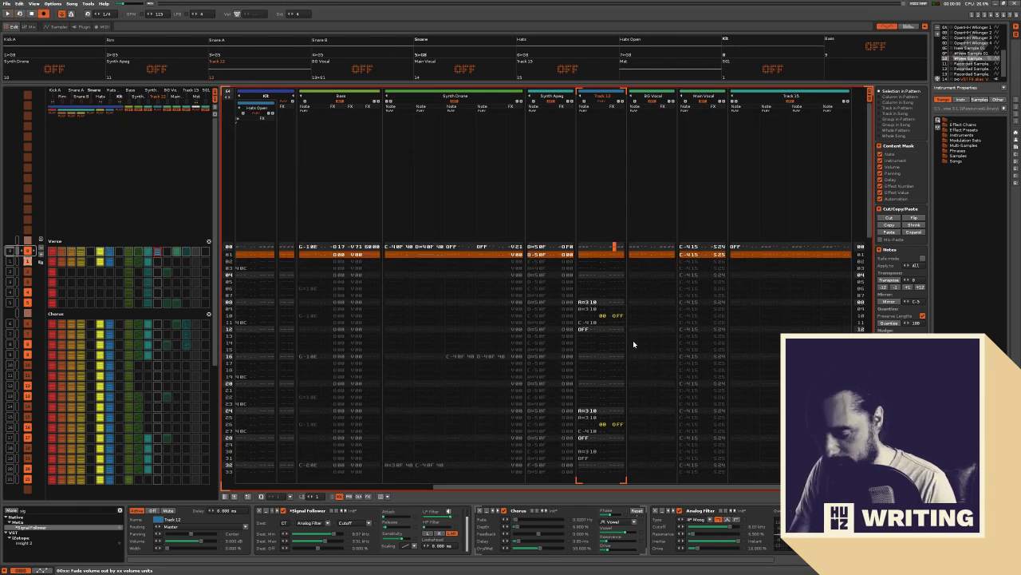
pyautogui.write('oooooooo')
pyautogui.press('Up')
pyautogui.press('Up')
pyautogui.press('Up')
pyautogui.press('Up')
pyautogui.press('Up')
pyautogui.press('Up')
pyautogui.press('Up')
pyautogui.press('Up')
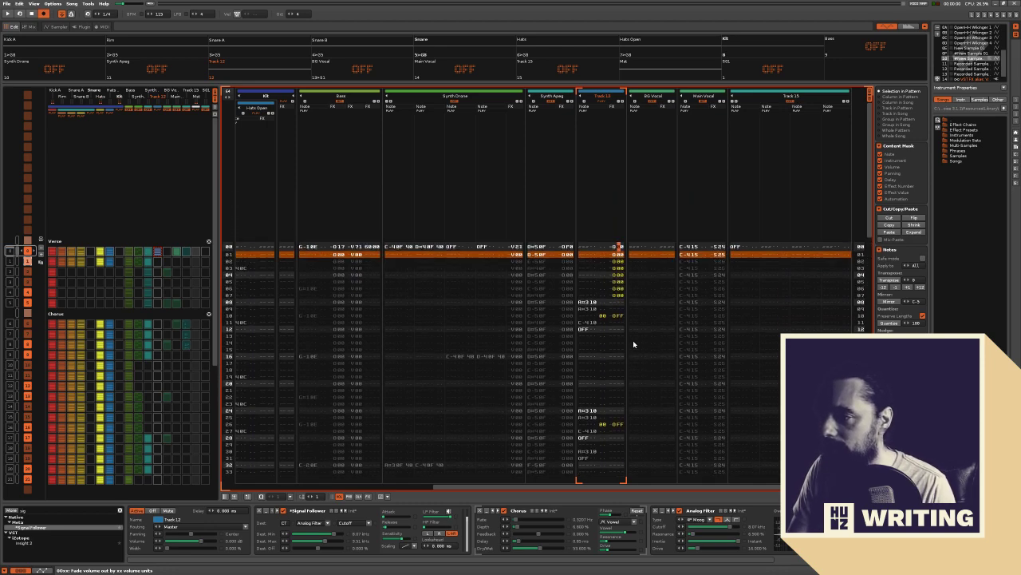
# Set the Track 12 fade-out on line 60 to O20 and fine-tune the Analog Filter's drive during playback
pyautogui.press('Up')
pyautogui.press('Up')
pyautogui.press('Up')
pyautogui.press('Up')
pyautogui.press('Right')
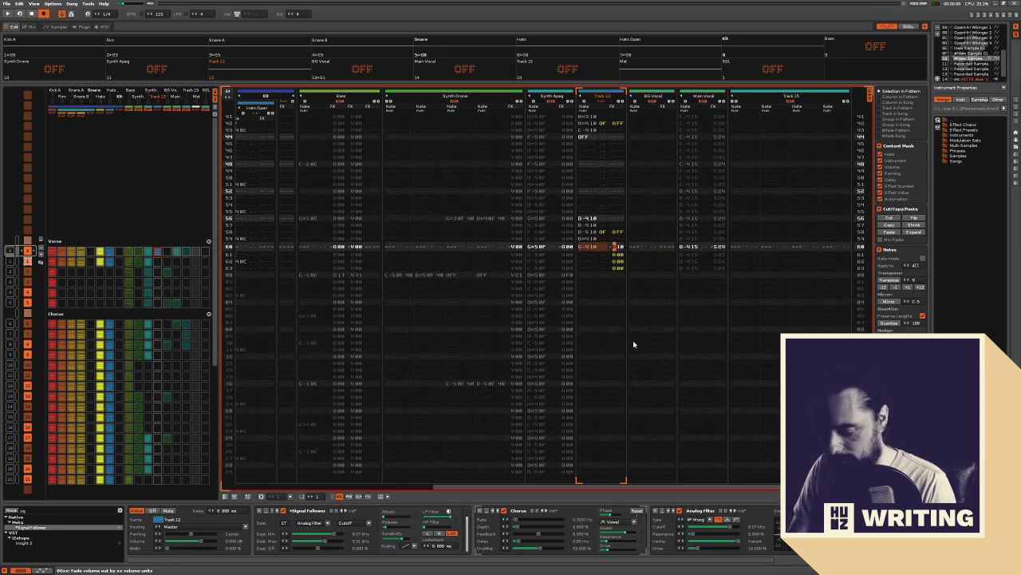
pyautogui.write('1')
pyautogui.press('Down')
pyautogui.press('Down')
pyautogui.press('Down')
pyautogui.press('Up')
pyautogui.press('Up')
pyautogui.press('Up')
pyautogui.press('Up')
pyautogui.press('Left')
pyautogui.press('space')
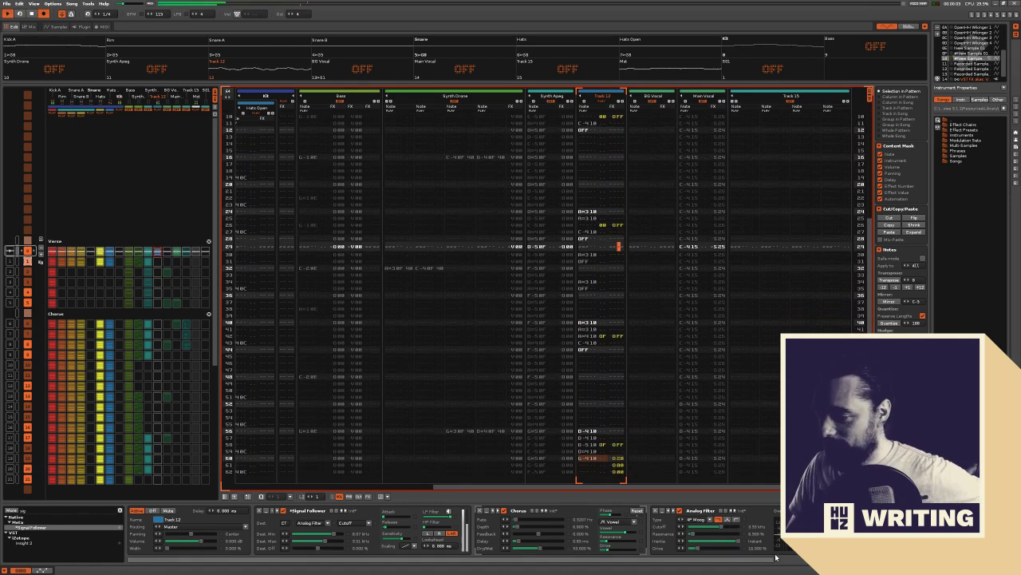
pyautogui.moveTo(700, 549); pyautogui.dragTo(698, 534)
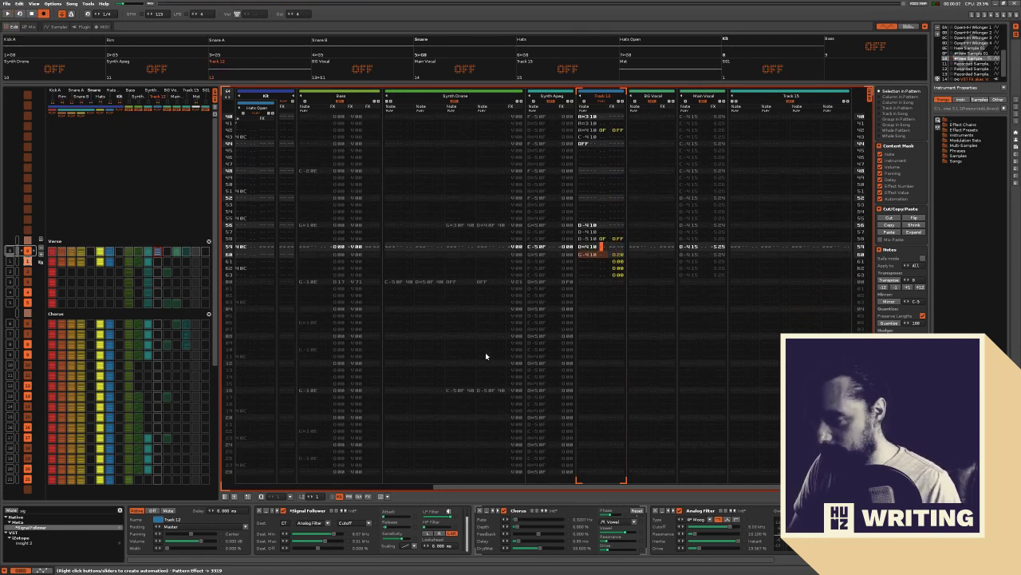
# Set the Track 12 volume fade-out on line 59 to OFF and audition the pattern's ending
pyautogui.write('0F')
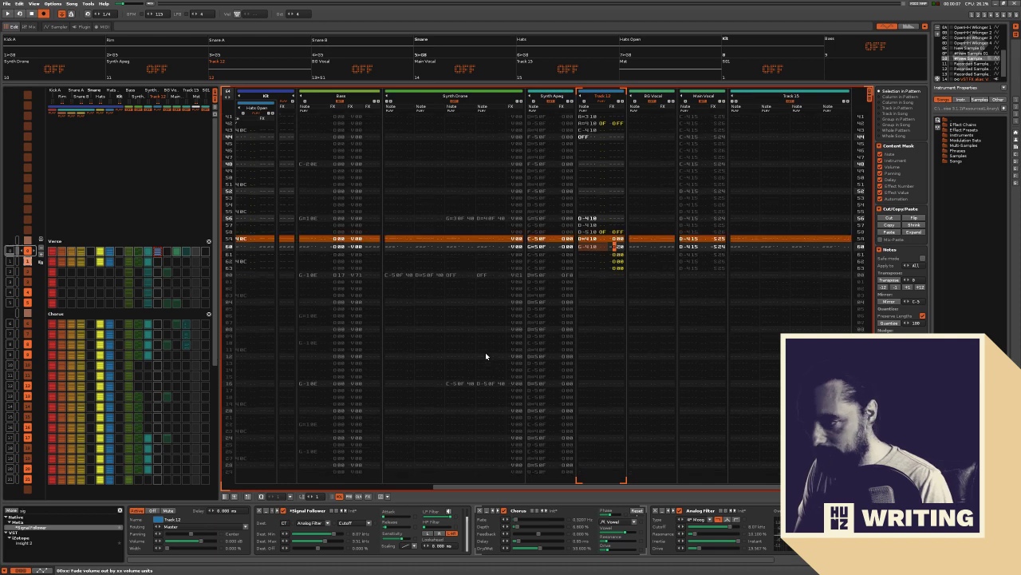
pyautogui.press('space')
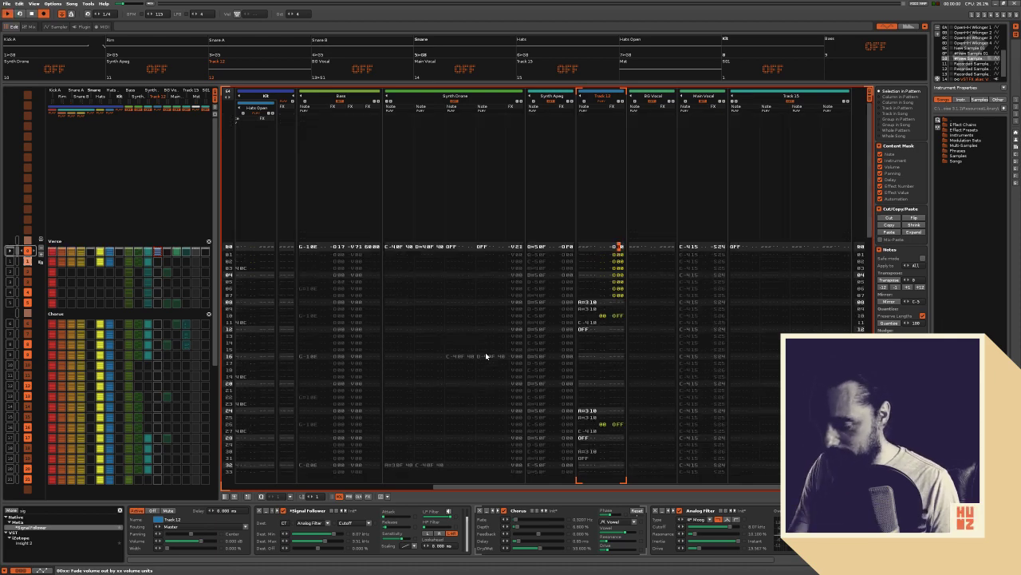
pyautogui.press('F12')
pyautogui.press('Left')
pyautogui.press('Left')
pyautogui.press('Left')
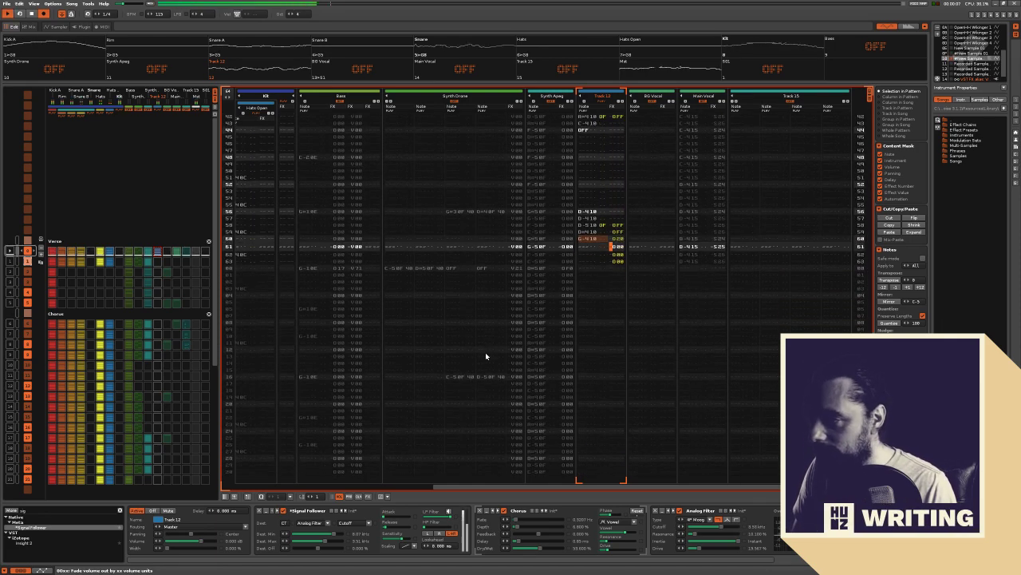
# Move Track 12's G-4 note and fades from line 60 down one line, add a note-off on line 60 and audition
pyautogui.press('space')
pyautogui.press('Up')
pyautogui.press('Up')
pyautogui.press('Up')
pyautogui.press('Left')
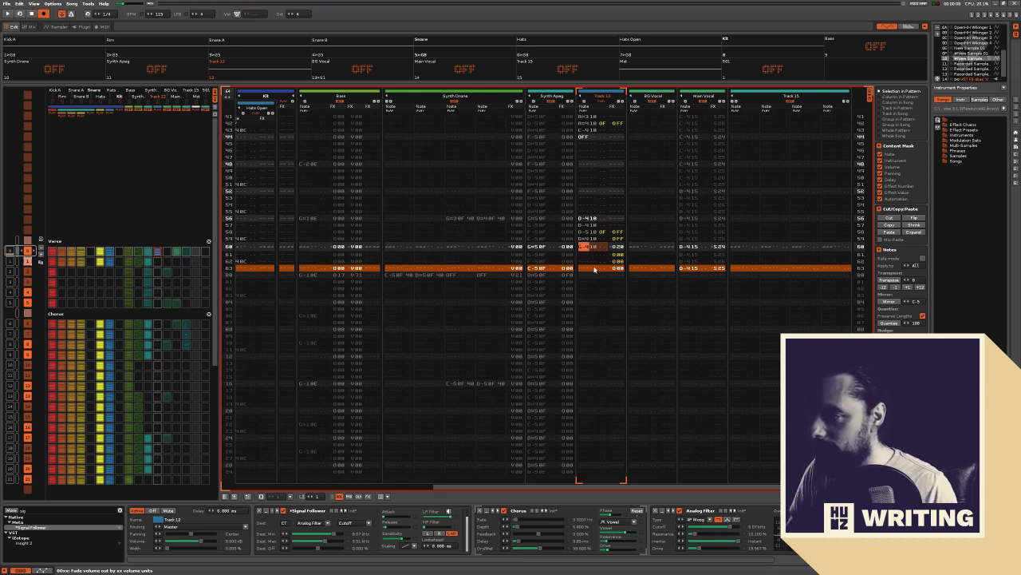
pyautogui.press('space')
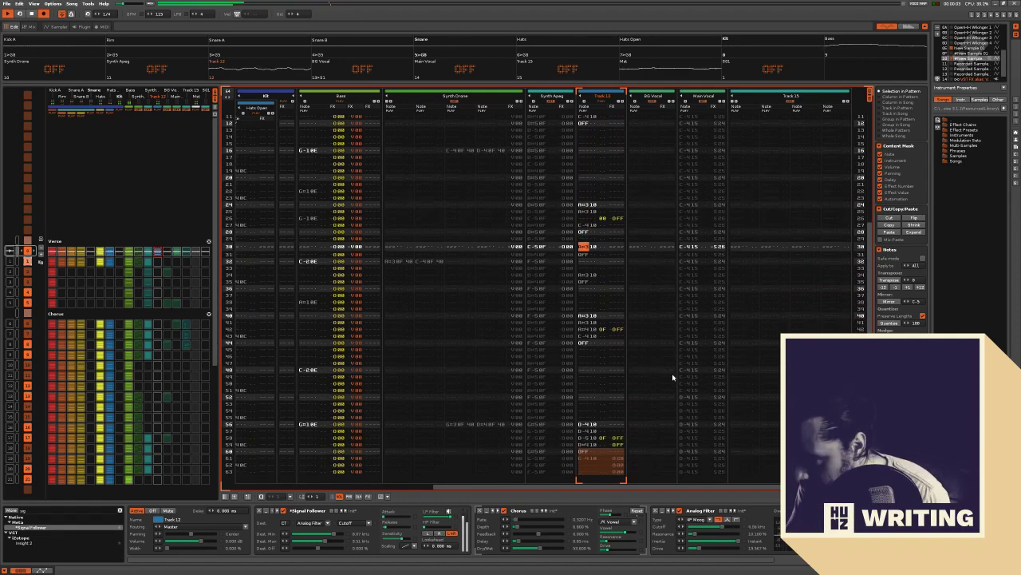
# Unmute the BG Vocal and Main Vocal tracks and audition the Verse with them
pyautogui.moveTo(764, 560); pyautogui.dragTo(914, 561)
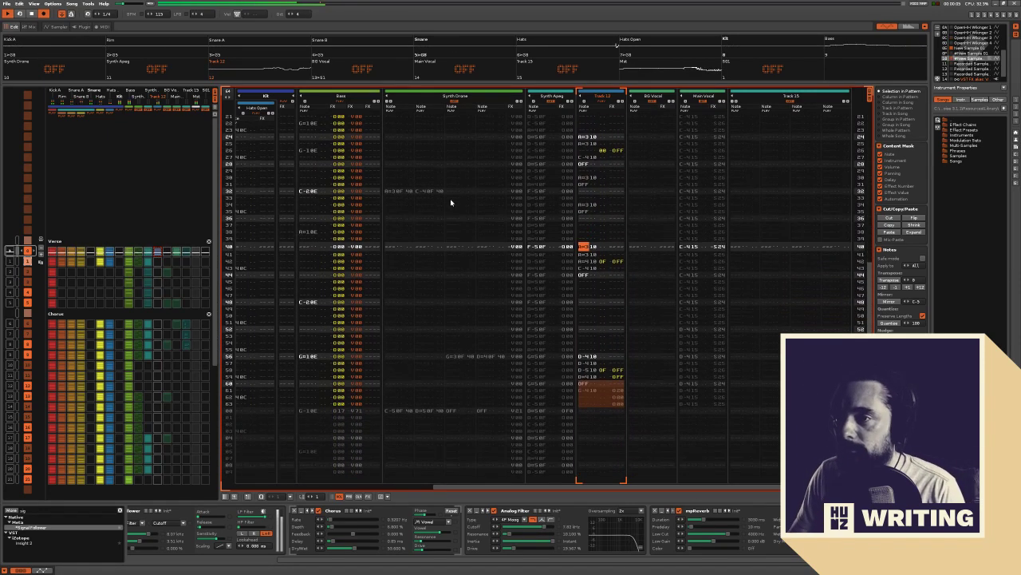
pyautogui.click(354, 70)
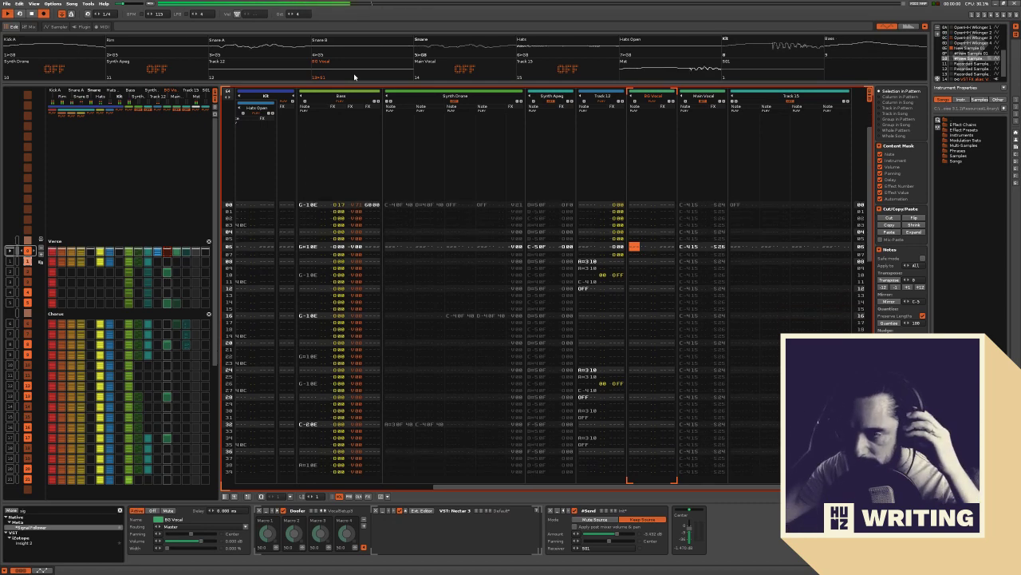
pyautogui.click(450, 74)
pyautogui.press('space')
pyautogui.press('space')
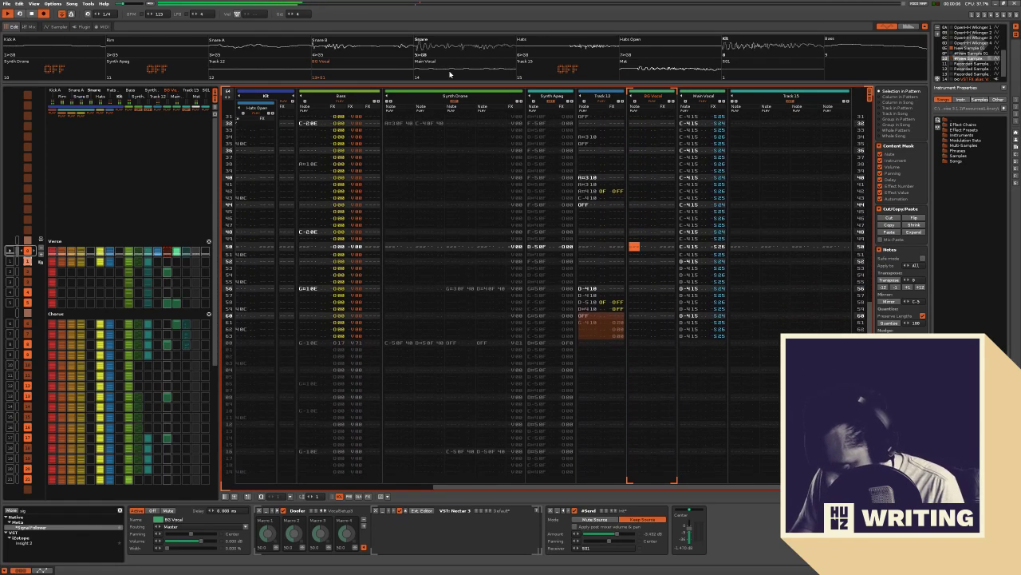
# Transpose the Main Vocal notes on lines 52 to 63 of the Verse pattern to D#4 and audition them
pyautogui.hotkey('shift', 'Tab')
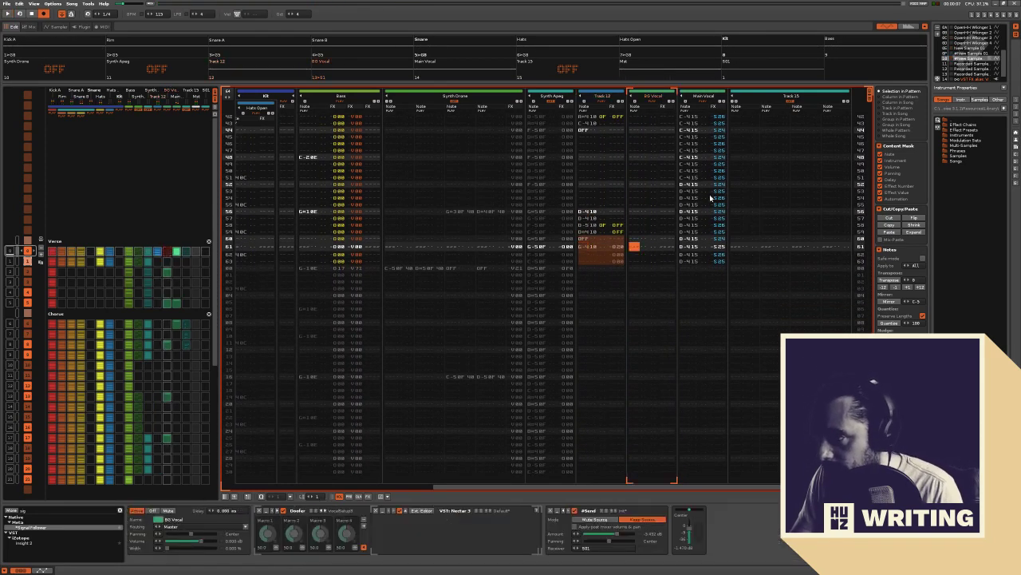
pyautogui.click(699, 190)
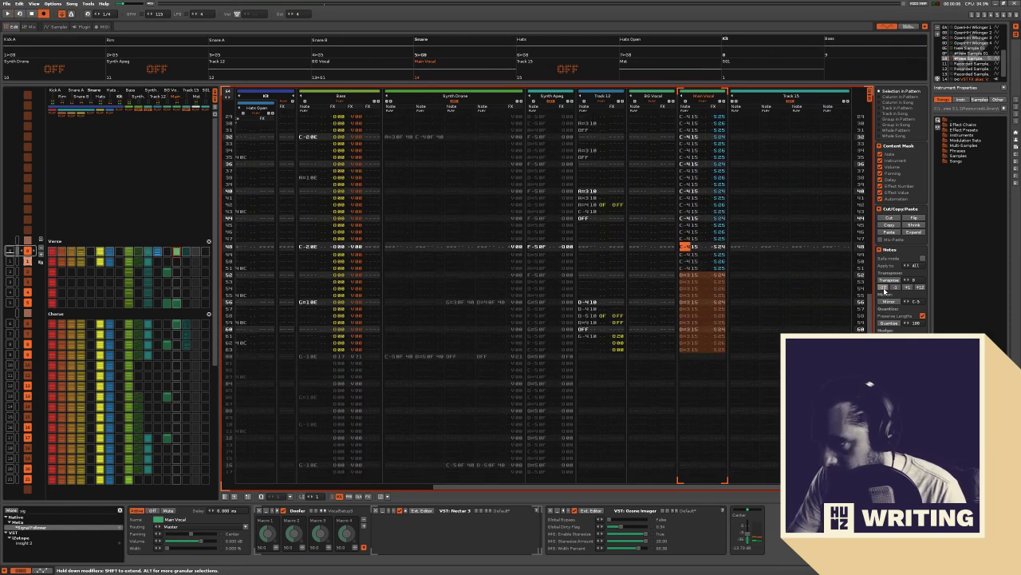
pyautogui.press('space')
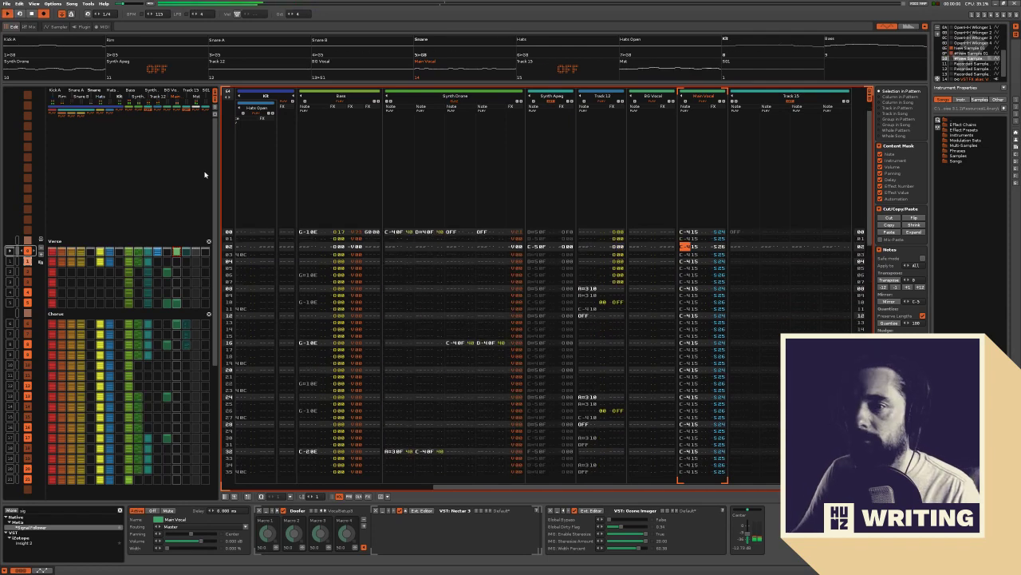
# Return to Track 12 and adjust its Chorus dry/wet mix during playback
pyautogui.hotkey('shift', 'Tab')
pyautogui.hotkey('shift', 'Tab')
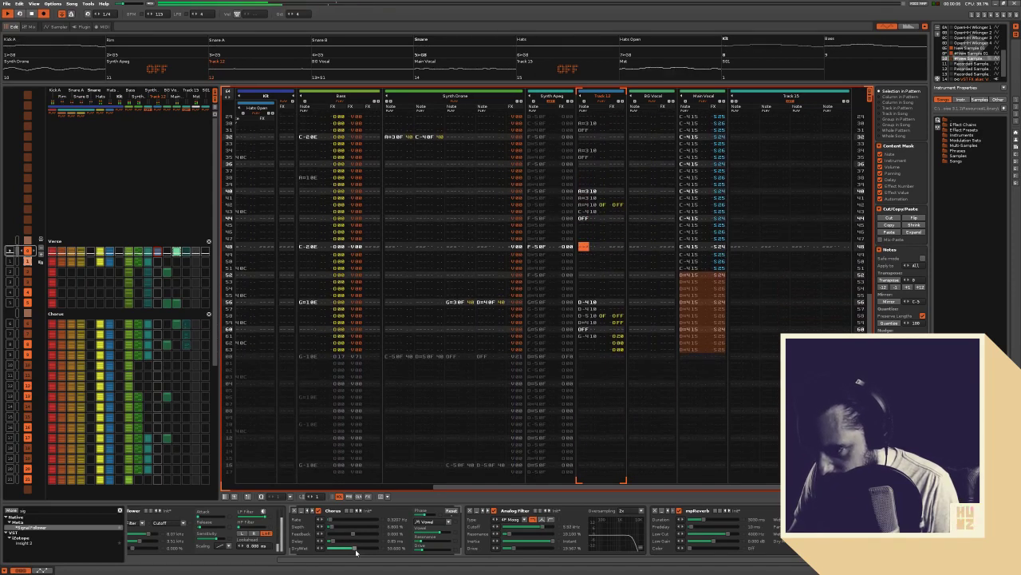
pyautogui.moveTo(356, 551); pyautogui.dragTo(350, 549)
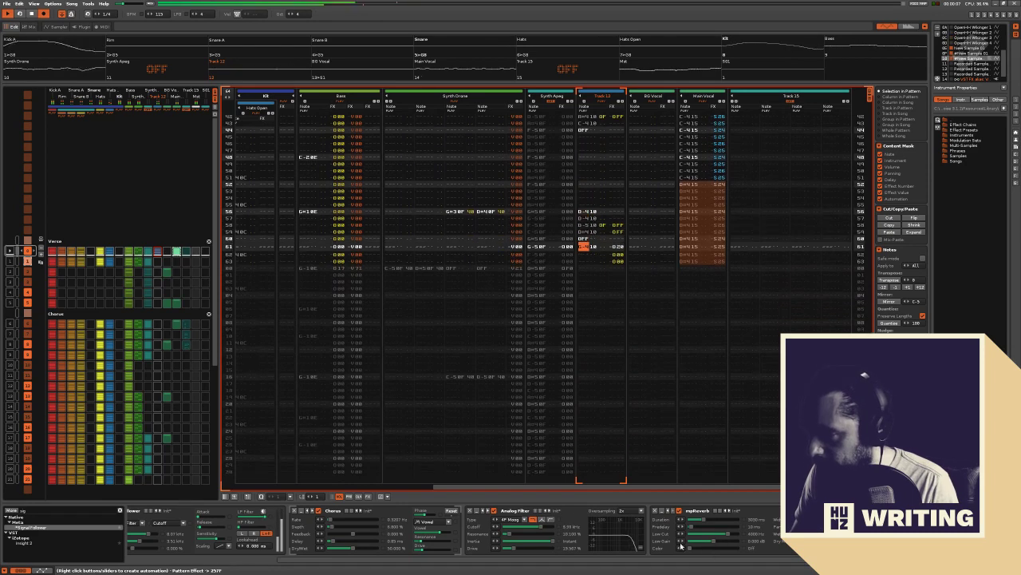
# Search the effects for "alter" and insert LittleAlterBoy between Track 12's Analog Filter and mpReverb
pyautogui.click(54, 509)
pyautogui.write('alt')
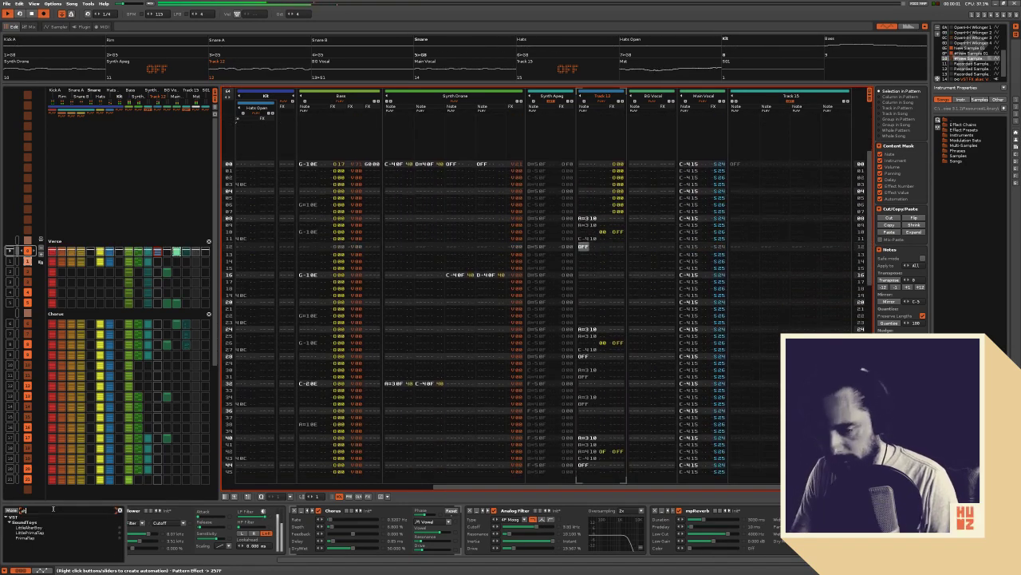
pyautogui.write('er')
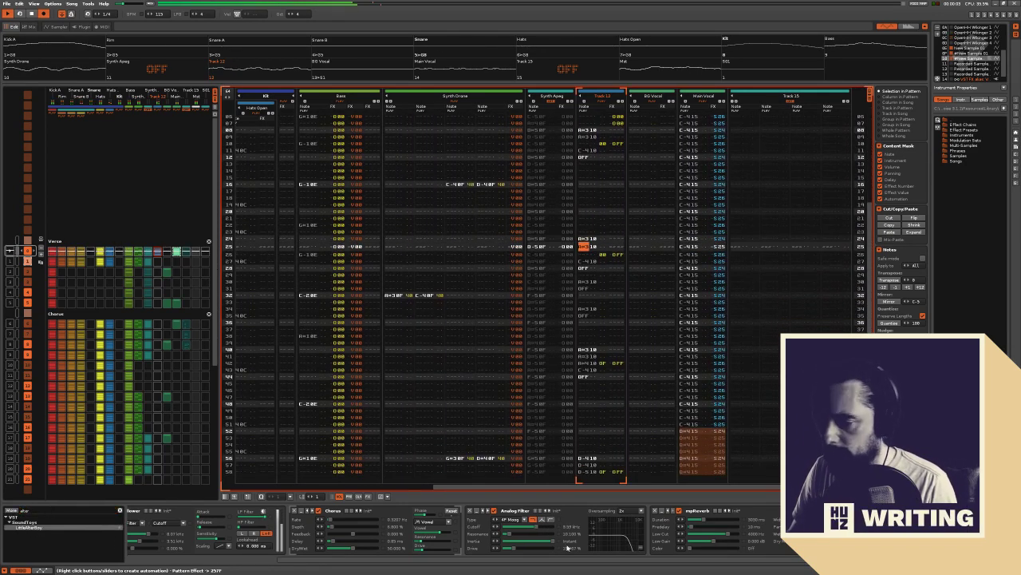
pyautogui.moveTo(653, 536); pyautogui.dragTo(655, 534)
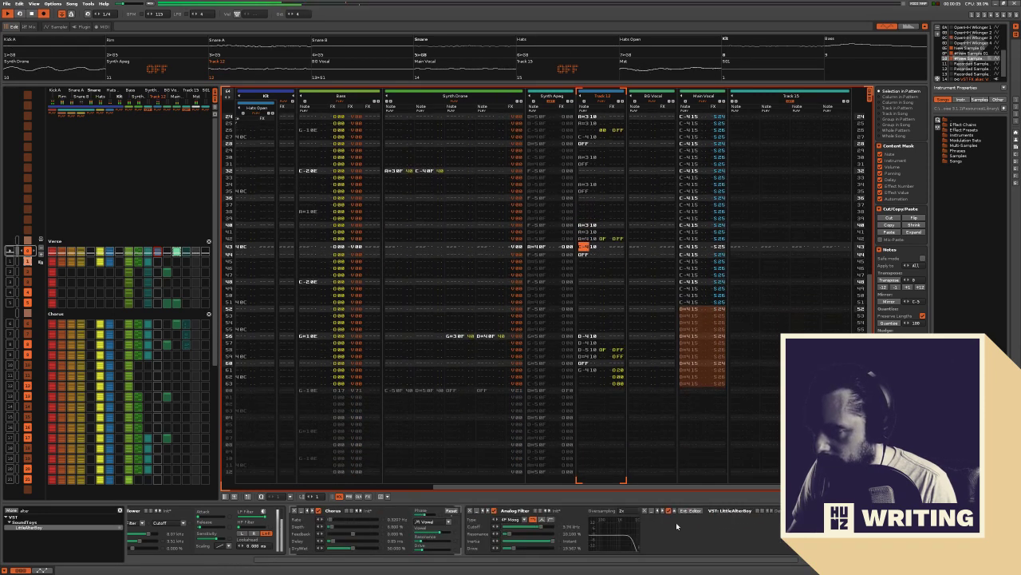
# Open LittleAlterBoy's editor and set its formant to about -1.2 and its pitch to 12.0
pyautogui.click(701, 509)
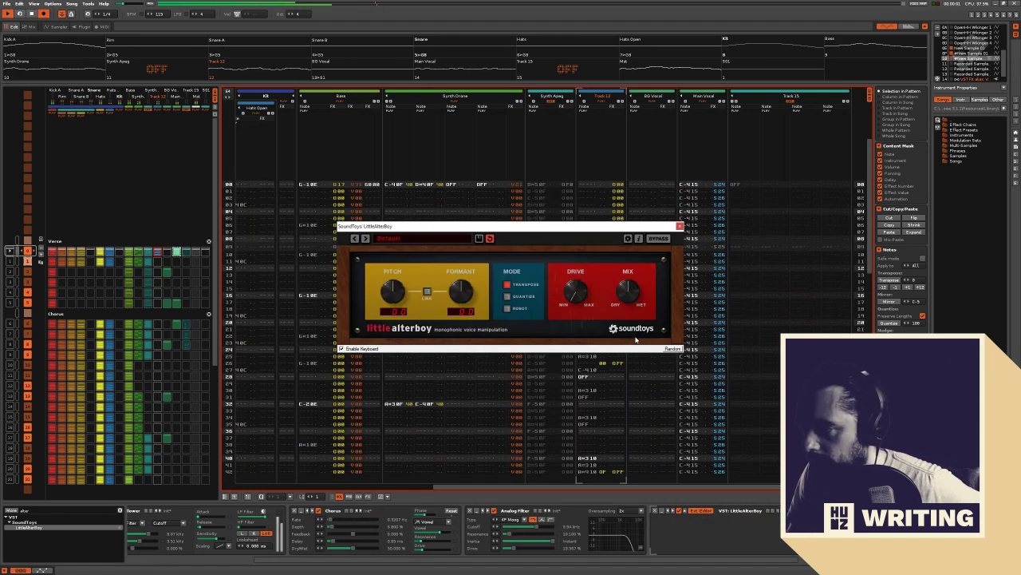
pyautogui.moveTo(460, 289); pyautogui.dragTo(461, 298)
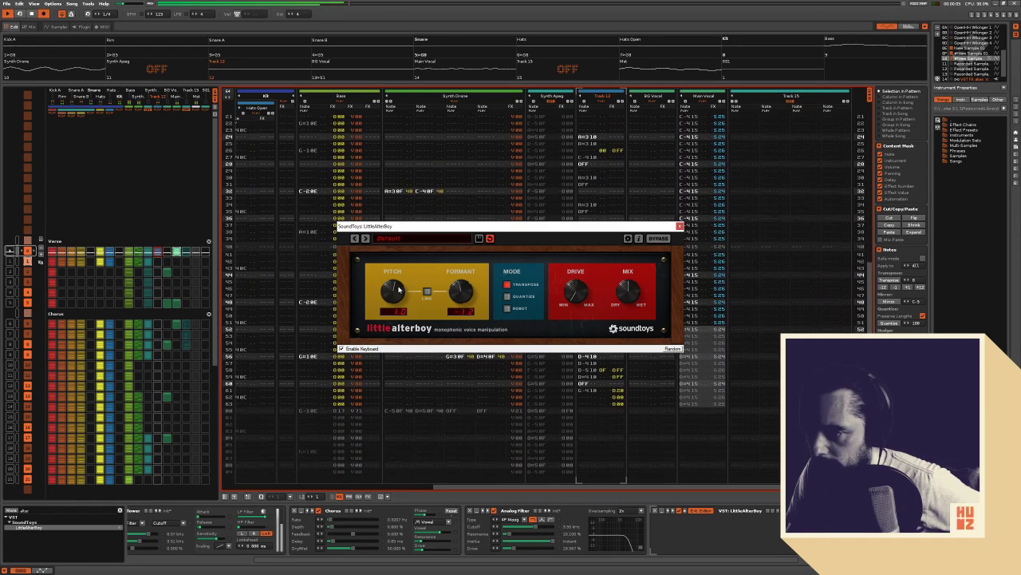
pyautogui.moveTo(398, 289); pyautogui.dragTo(396, 227)
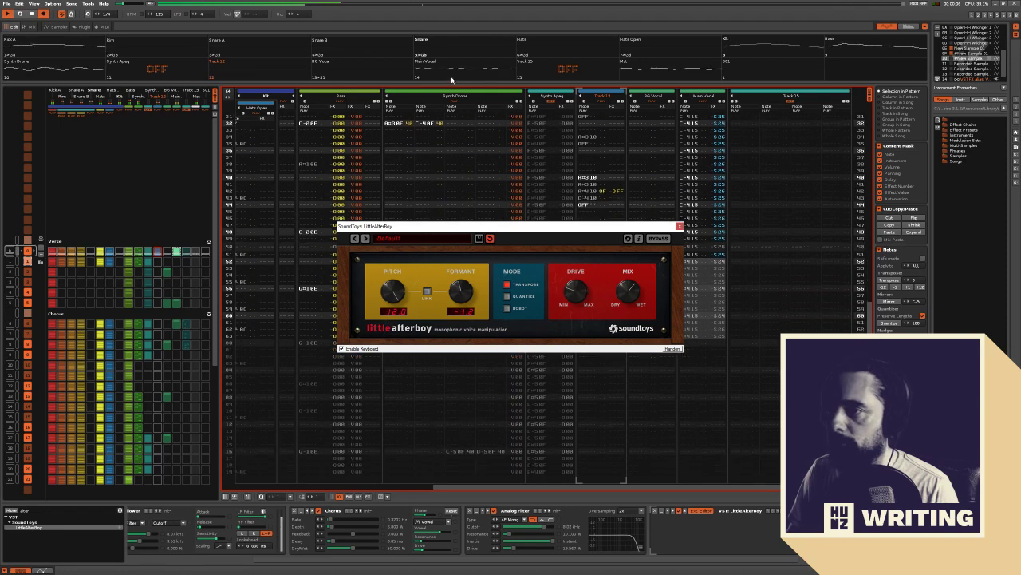
# Solo Track 12 and try LittleAlterBoy with a pitch of -12.0 and a lower formant of about -9.8
pyautogui.rightClick(289, 76)
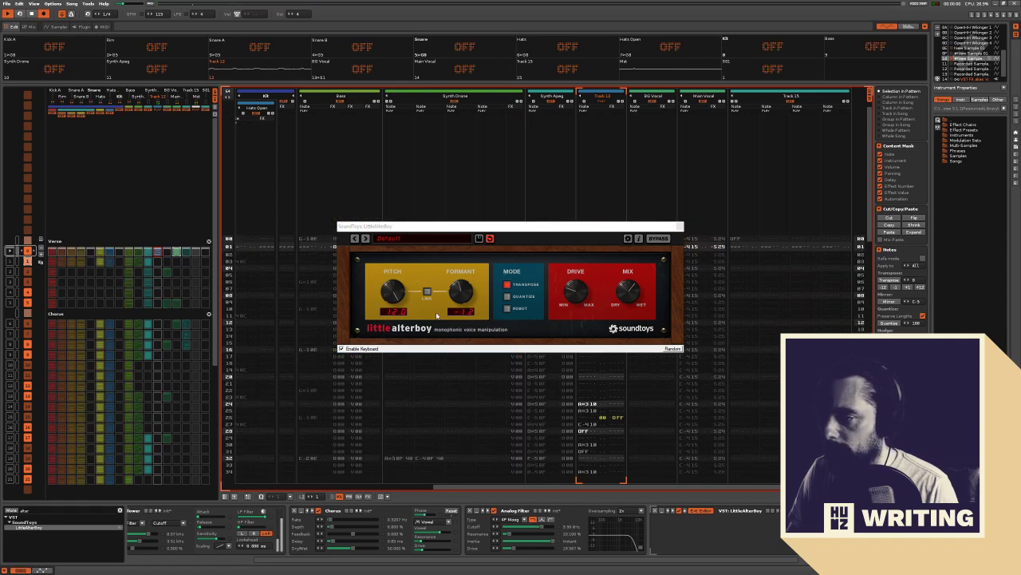
pyautogui.click(389, 293)
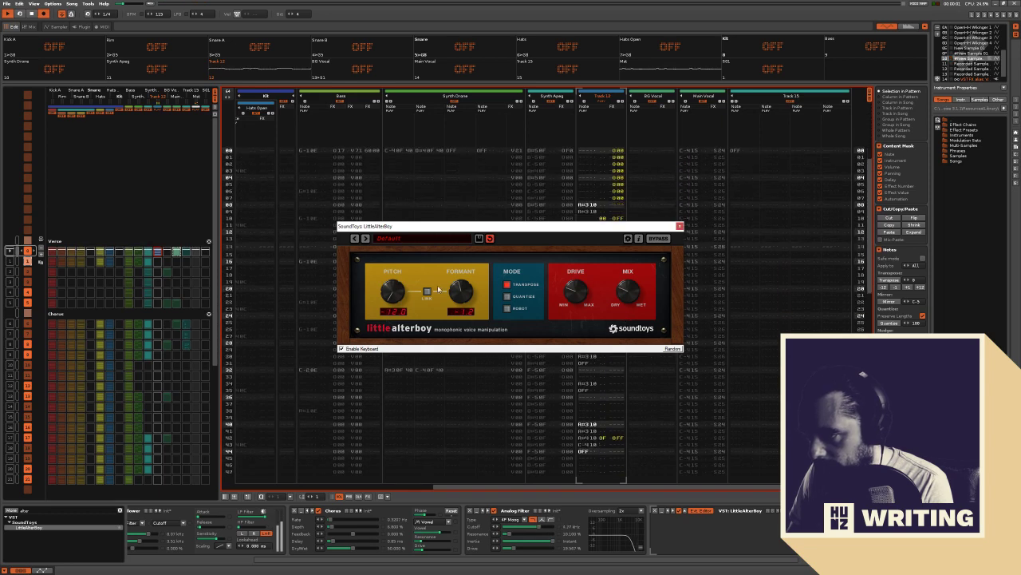
pyautogui.moveTo(460, 295)
pyautogui.mouseDown()
pyautogui.moveTo(461, 269)
pyautogui.moveTo(454, 306)
pyautogui.moveTo(459, 297)
pyautogui.mouseUp()
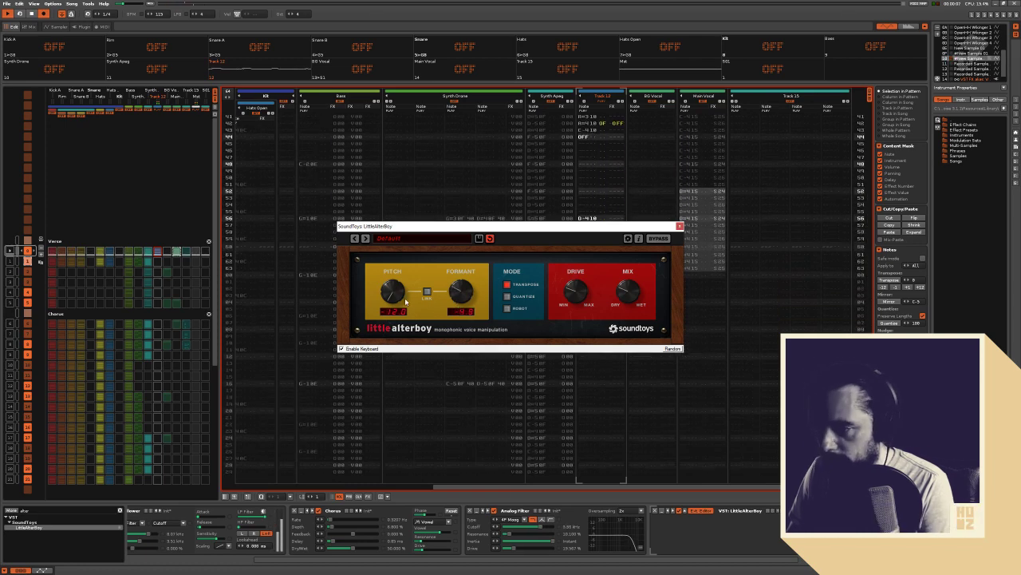
# Set LittleAlterBoy's pitch to 12.0 and its formant to about -4.5, and close its editor
pyautogui.moveTo(391, 294); pyautogui.dragTo(379, 134)
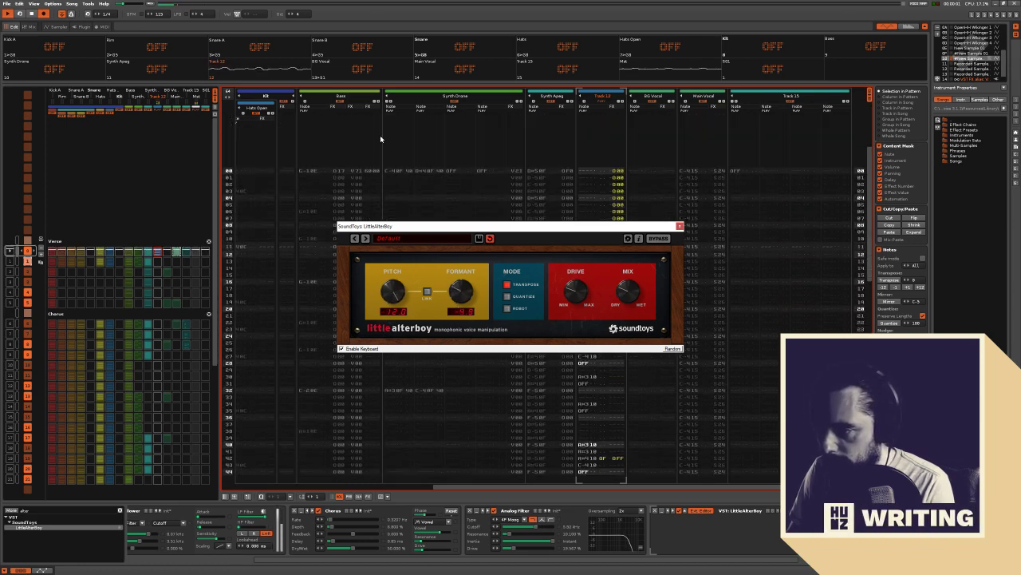
pyautogui.moveTo(457, 288); pyautogui.dragTo(456, 253)
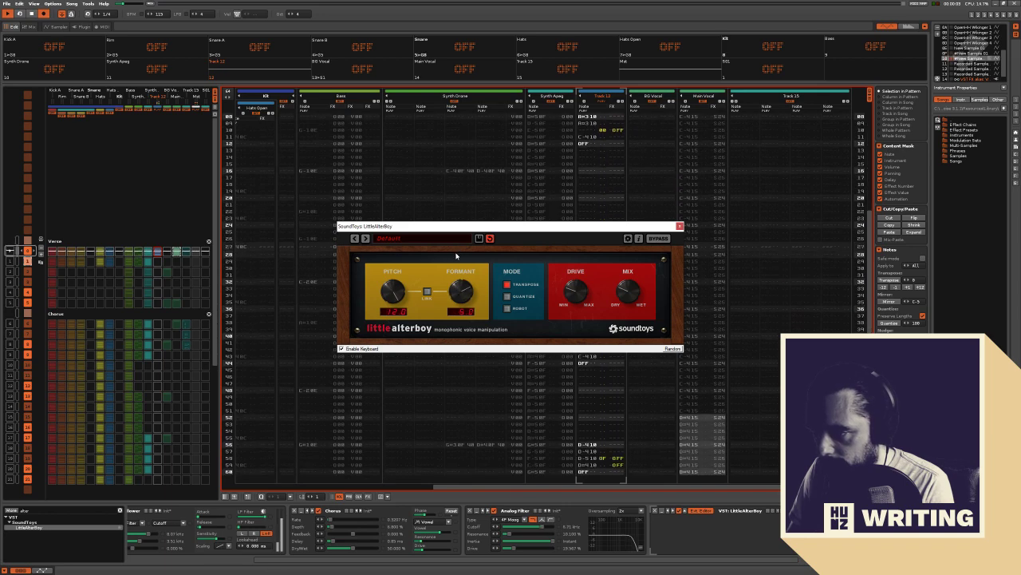
pyautogui.moveTo(457, 291); pyautogui.dragTo(460, 331)
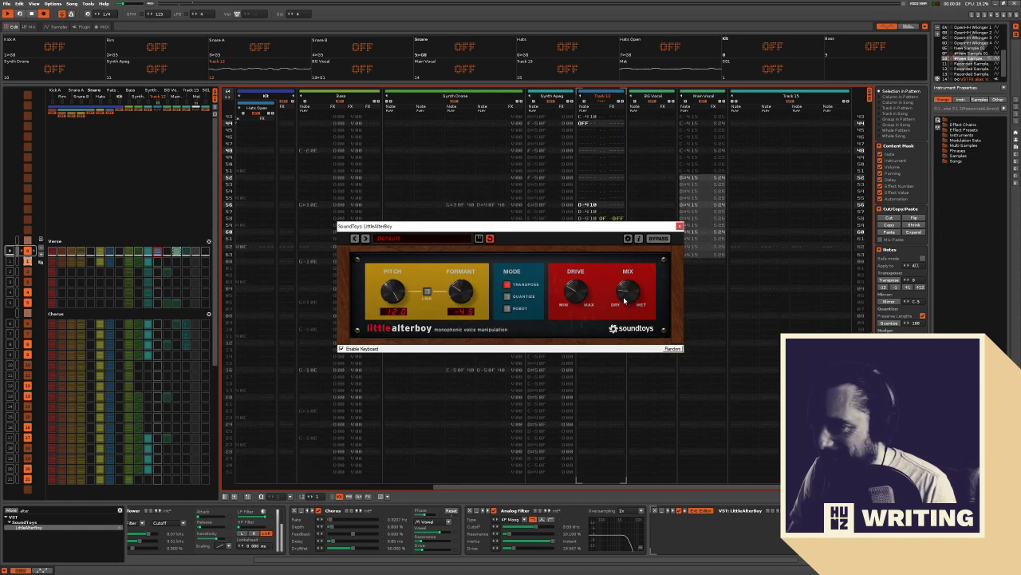
pyautogui.click(680, 226)
# Audition the Verse into the Chorus with all tracks unmuted and select the Main Vocal note on the Chorus pattern's line 00
pyautogui.press('space')
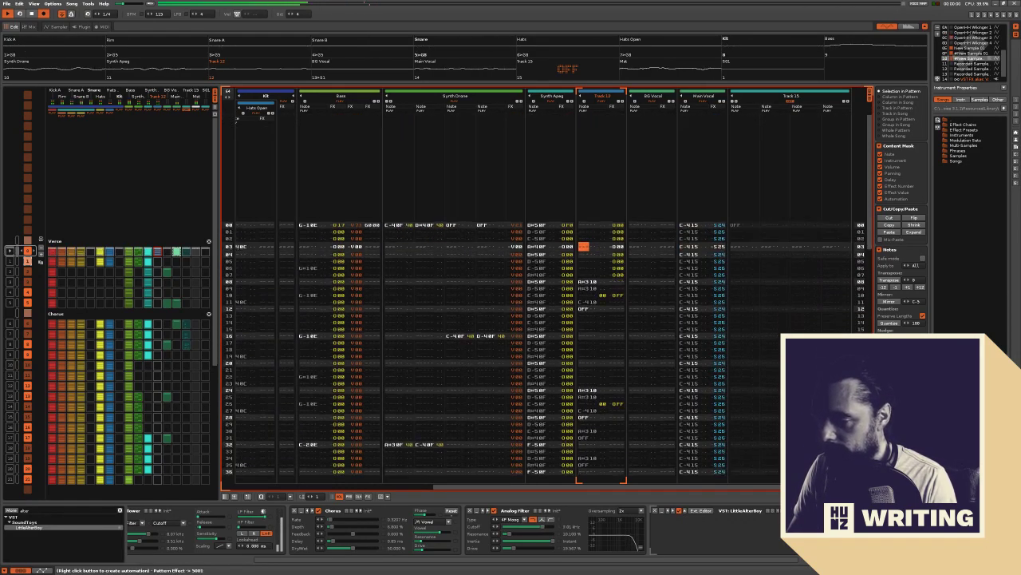
pyautogui.moveTo(510, 560); pyautogui.dragTo(640, 559)
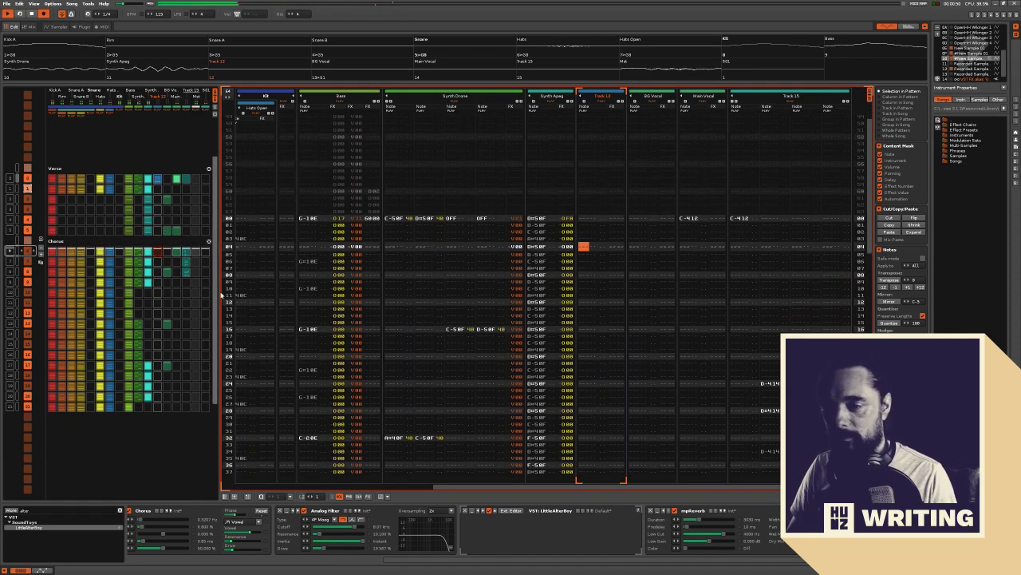
pyautogui.click(699, 228)
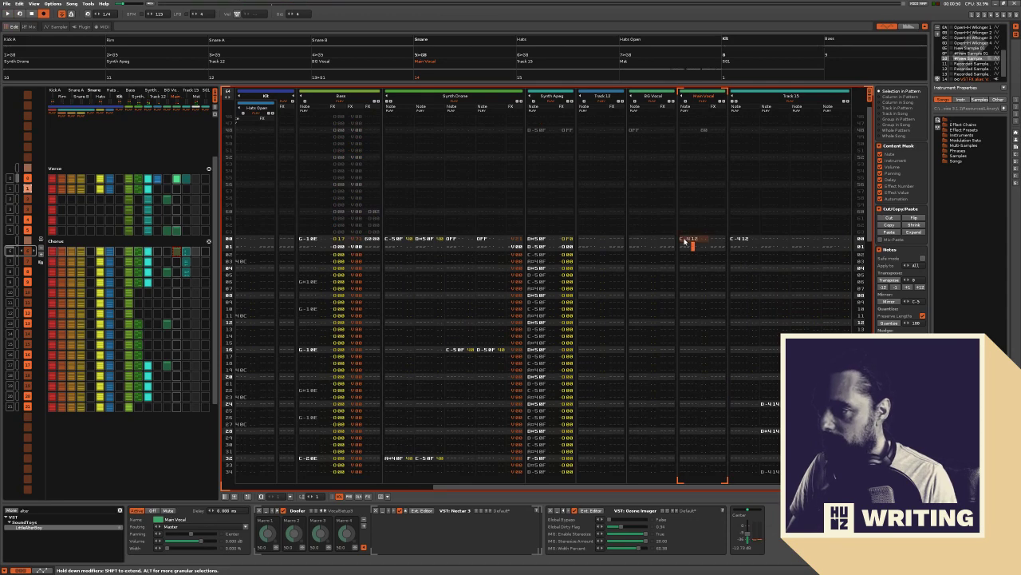
# Select the Main Vocal note on the Verse's line 00, adjust the main output level in TotalMix, and play the pattern
pyautogui.press('Return')
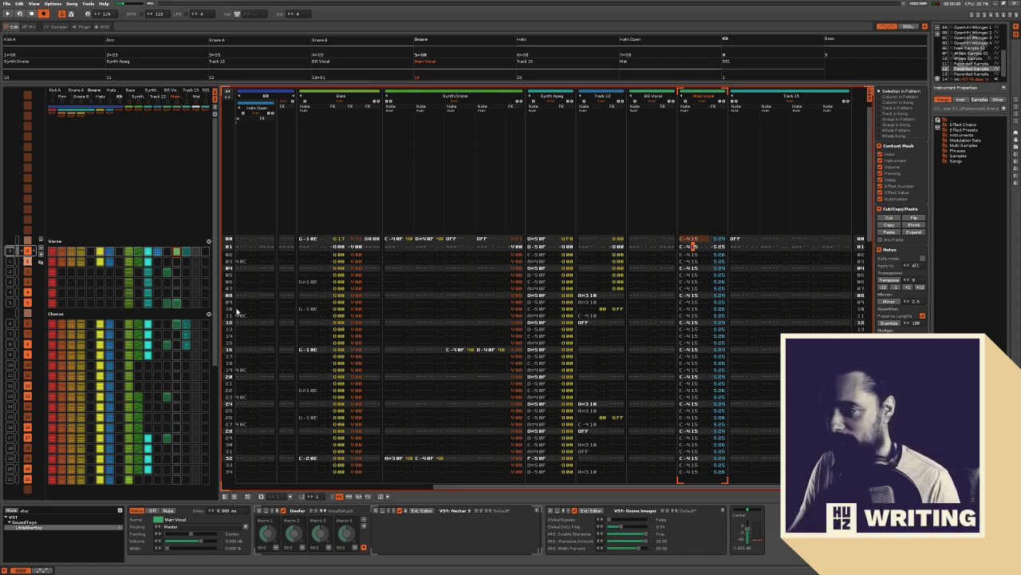
pyautogui.click(685, 240)
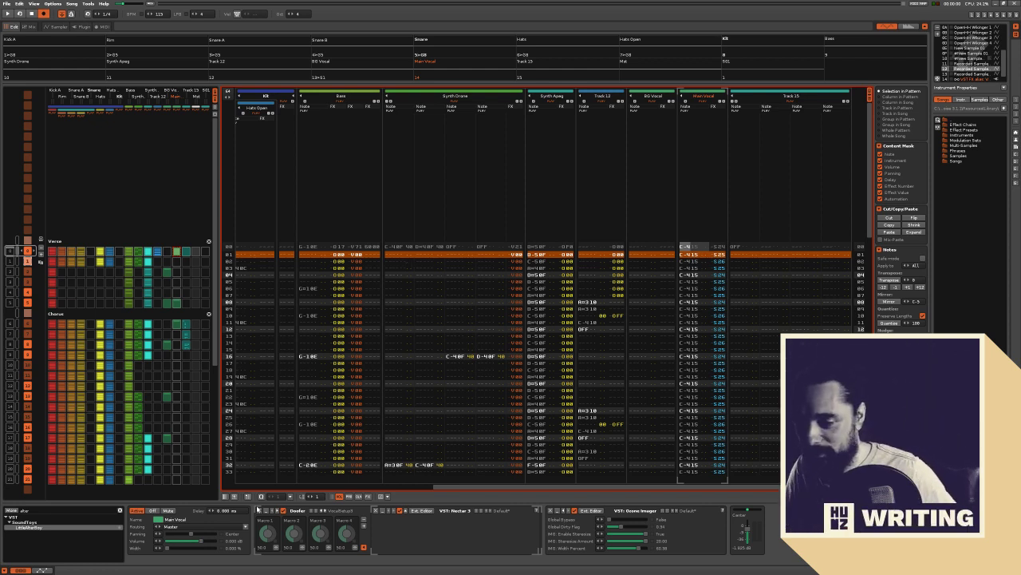
pyautogui.press('super')
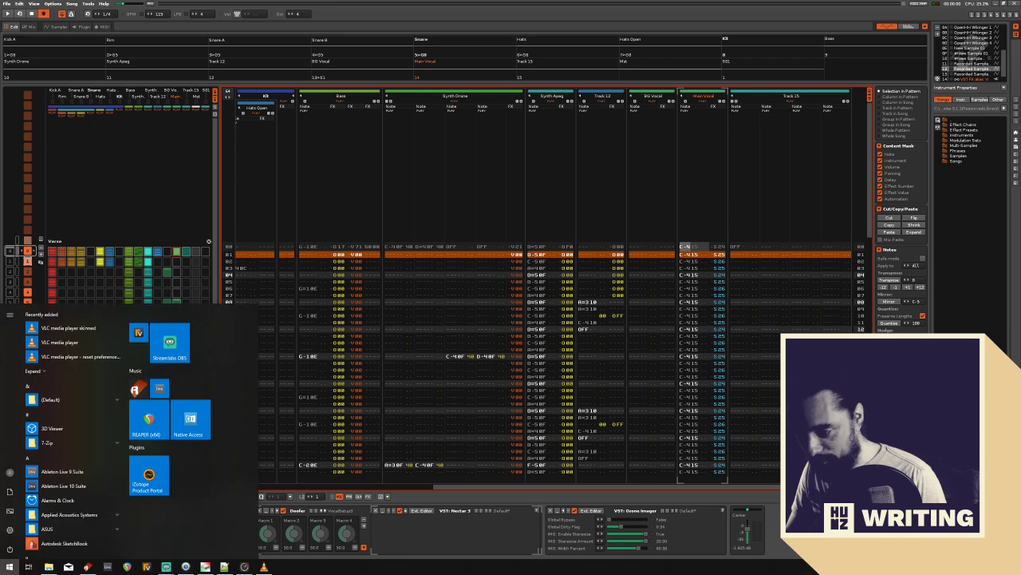
pyautogui.click(245, 567)
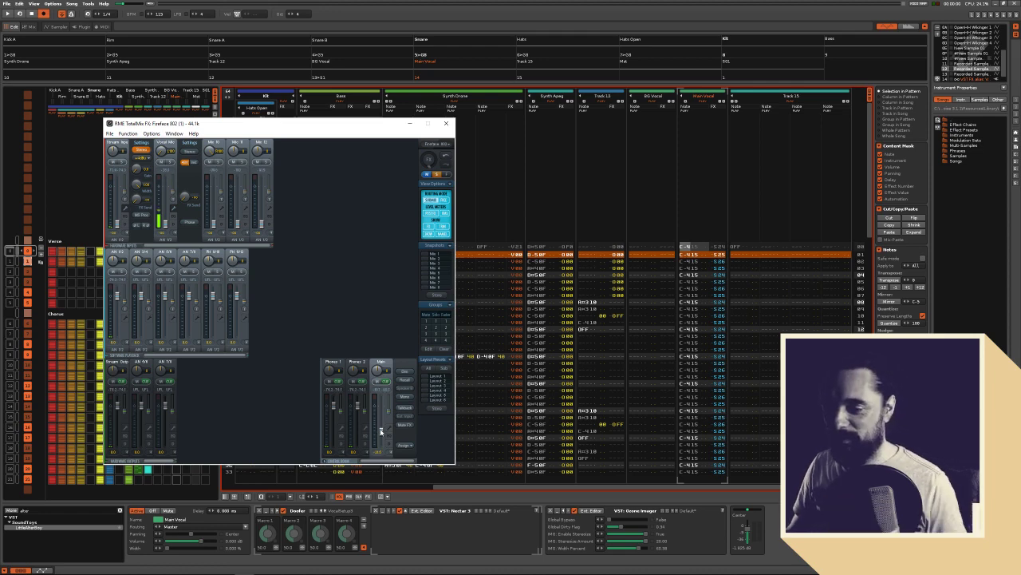
pyautogui.click(477, 109)
pyautogui.press('space')
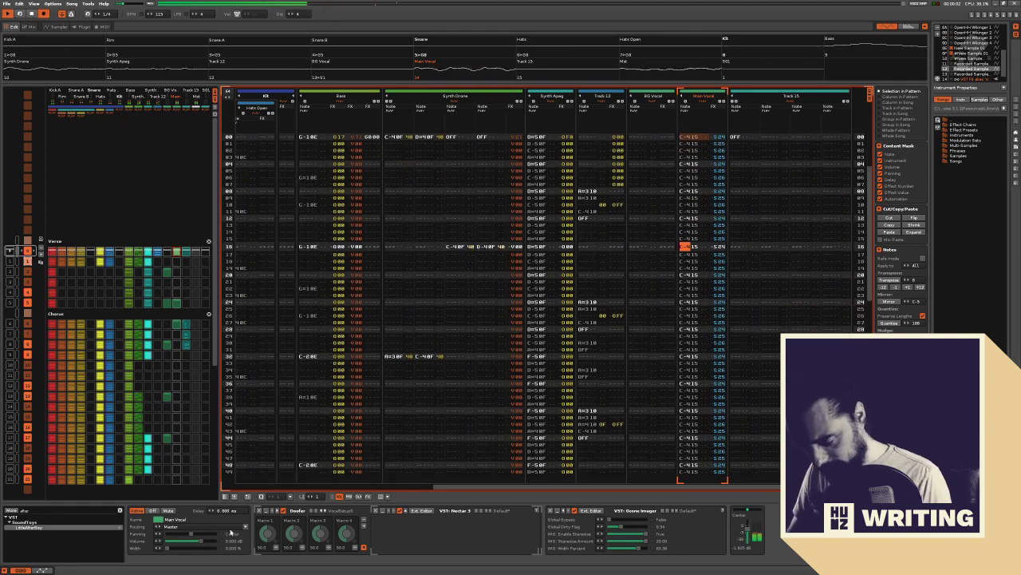
# Readjust the main output level in TotalMix while the Verse plays, and stop playback
pyautogui.press('super')
pyautogui.click(246, 570)
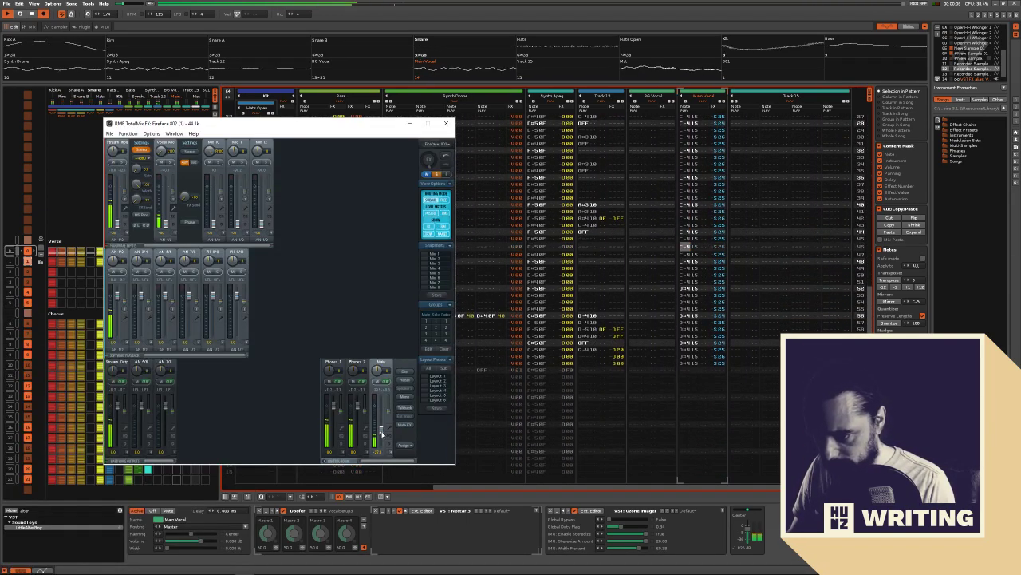
pyautogui.click(517, 233)
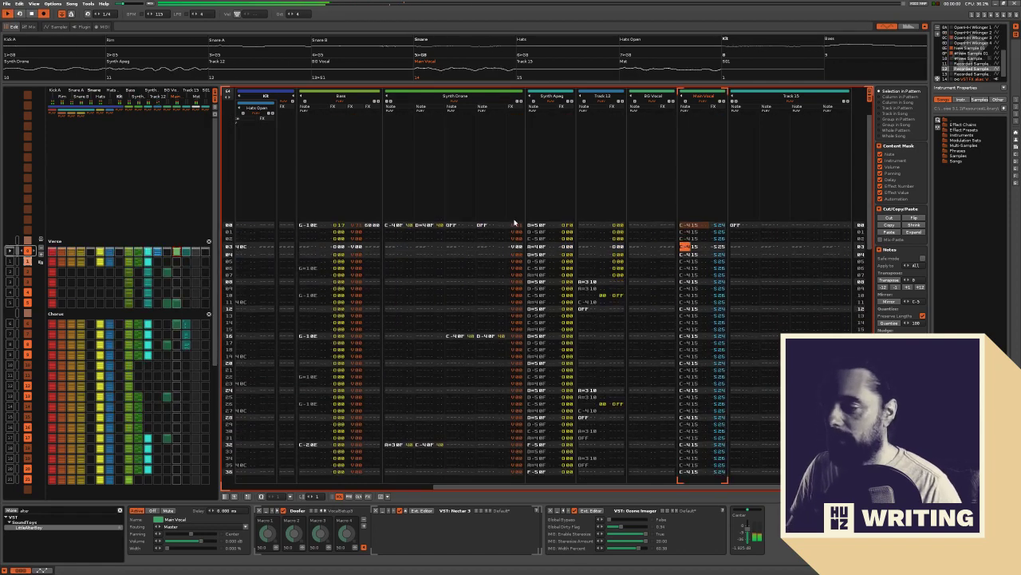
pyautogui.press('space')
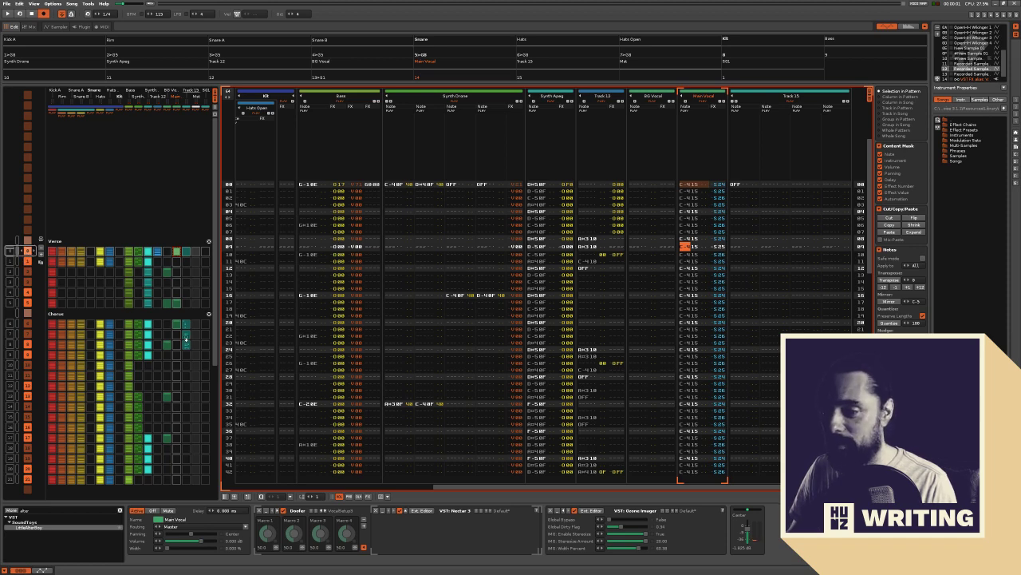
# Move the Verse's first pattern into the Chorus as its third pattern and play the new sequence
pyautogui.press('Tab')
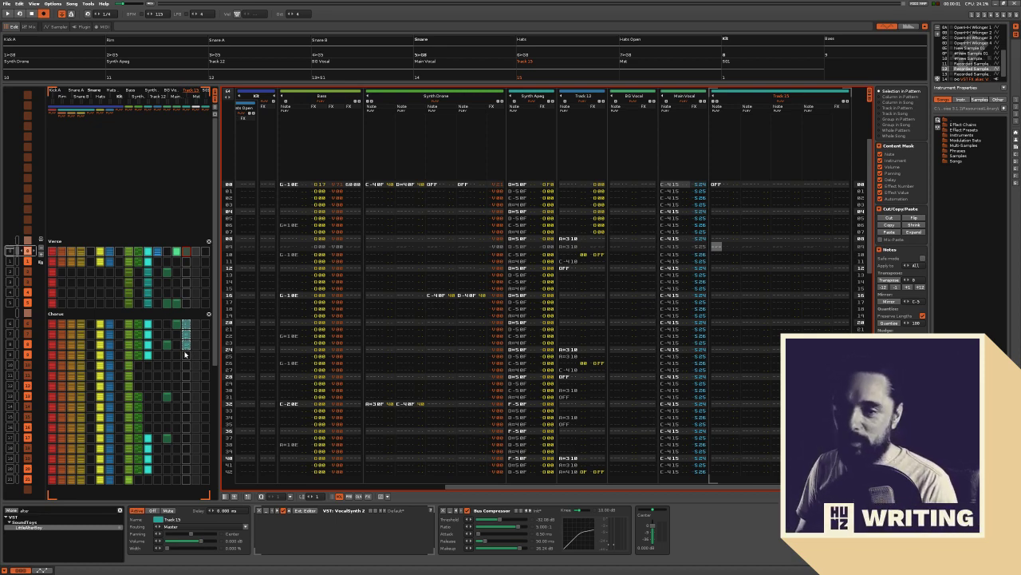
pyautogui.press('space')
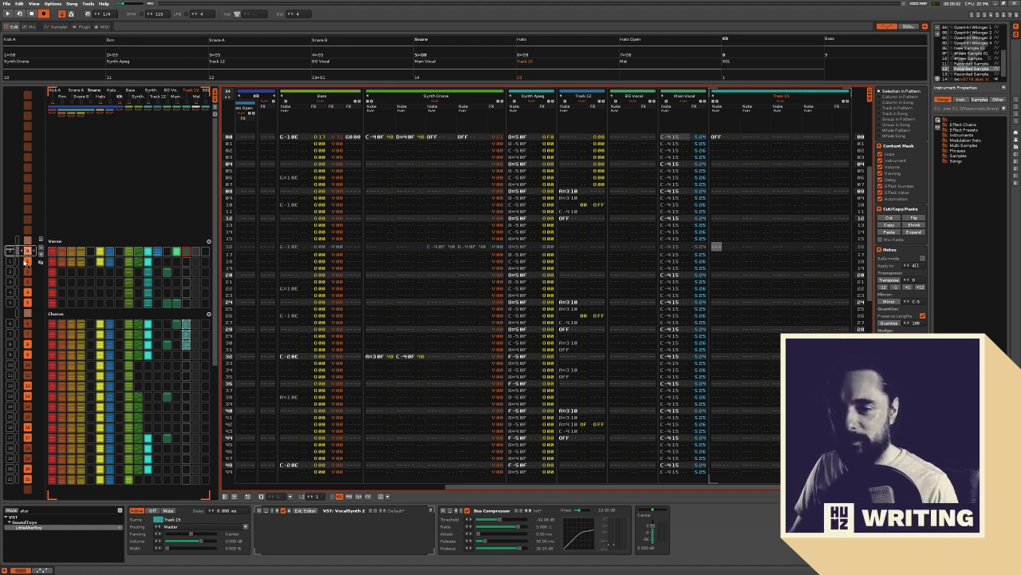
pyautogui.moveTo(27, 250); pyautogui.dragTo(28, 349)
pyautogui.scroll(-3, 151, 351)
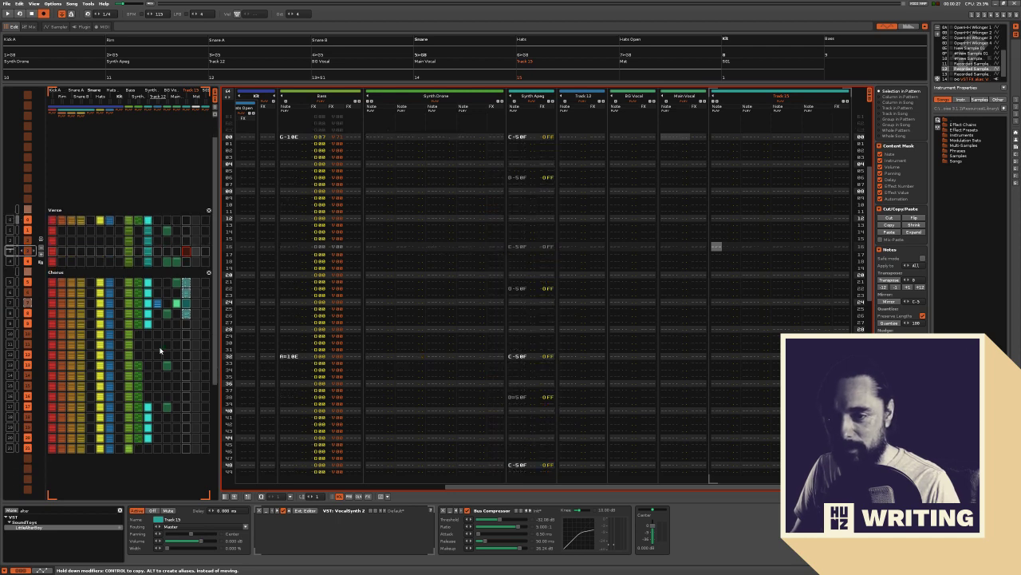
pyautogui.scroll(-3, 173, 374)
pyautogui.press('space')
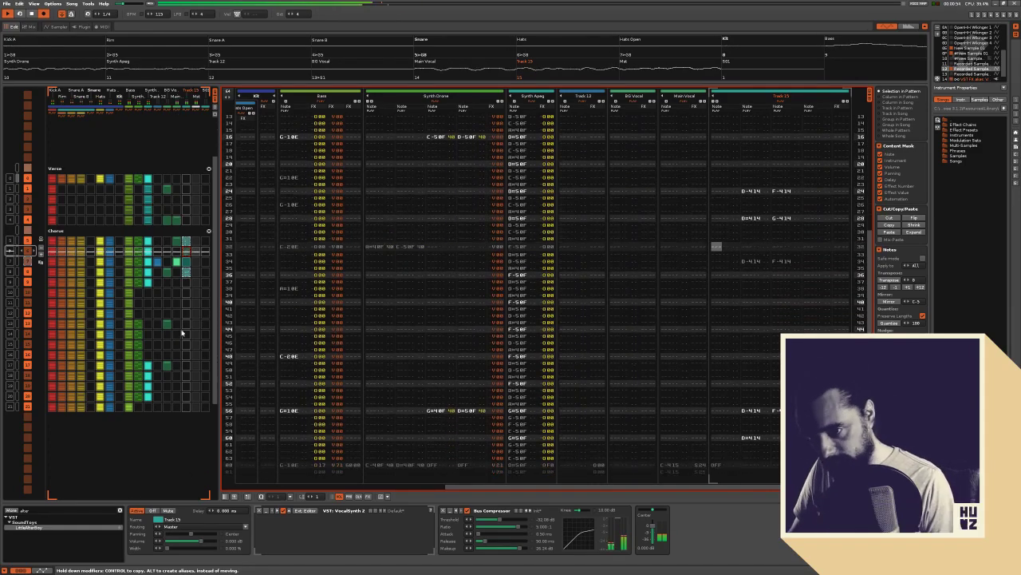
# Adjust the main output level in TotalMix during playback, close its window, and audition the transition into the moved pattern
pyautogui.press('super')
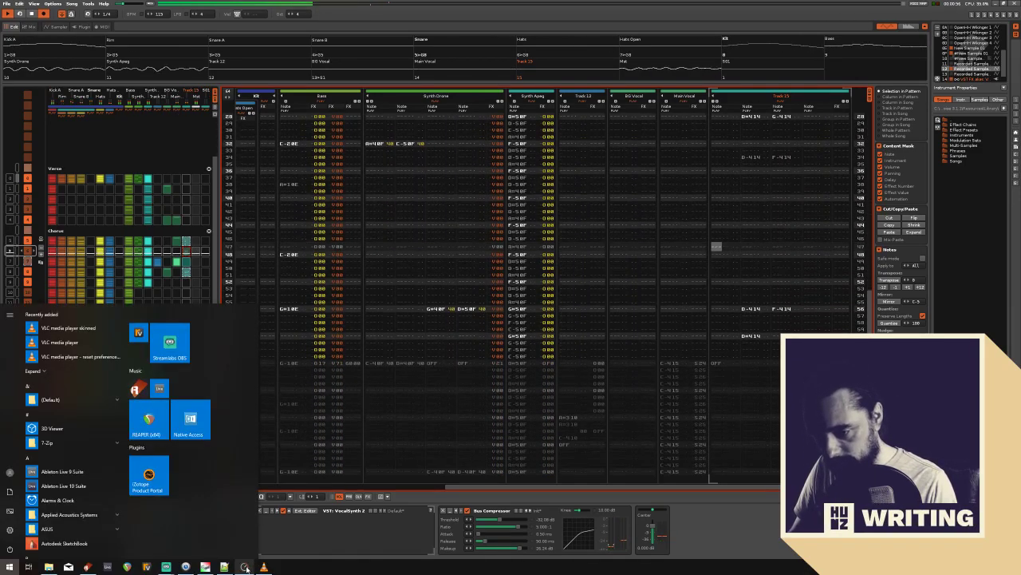
pyautogui.click(246, 566)
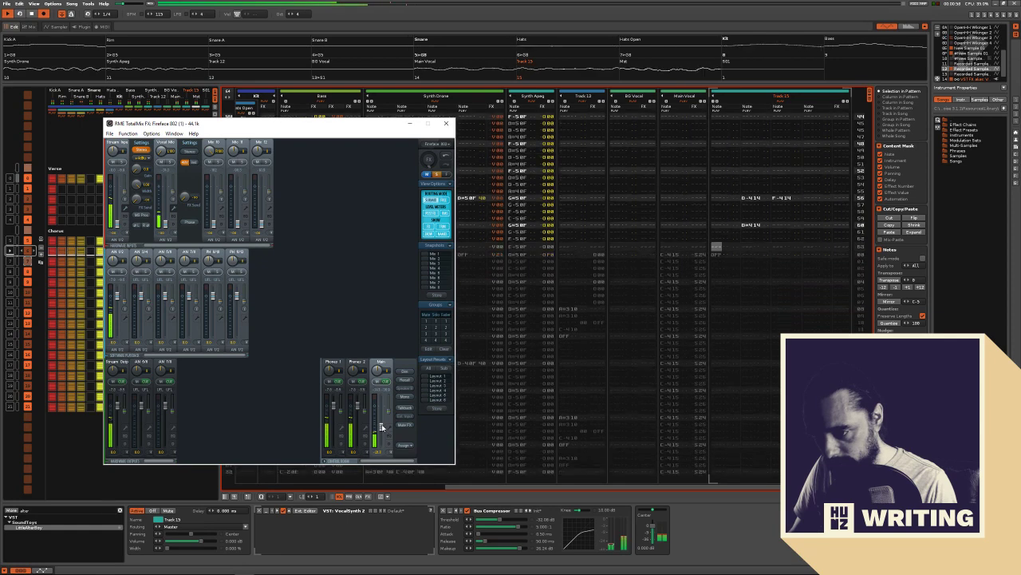
pyautogui.click(446, 123)
pyautogui.click(641, 312)
pyautogui.press('space')
pyautogui.press('space')
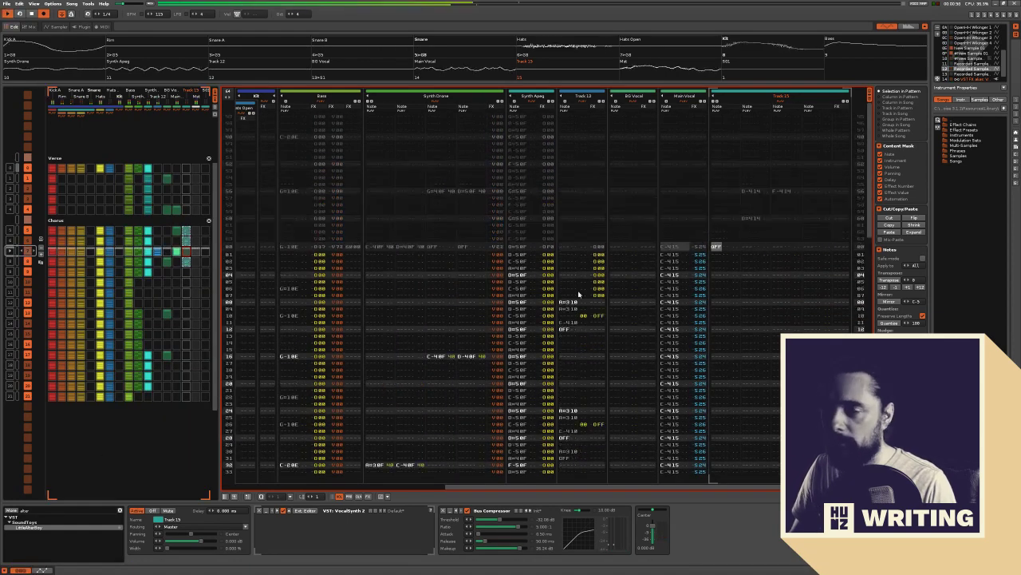
pyautogui.press('space')
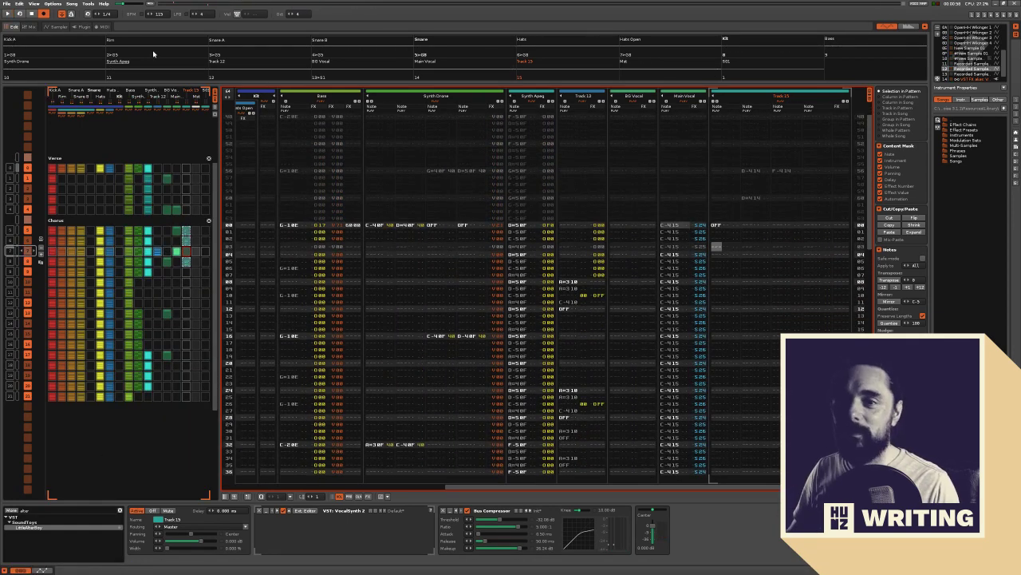
# Solo the Bass and unmute the Kit, Hats Open, Hats, Snare, Snare B, Snare A, Rim and Kick A tracks
pyautogui.rightClick(863, 54)
pyautogui.click(764, 48)
pyautogui.click(666, 53)
pyautogui.click(551, 56)
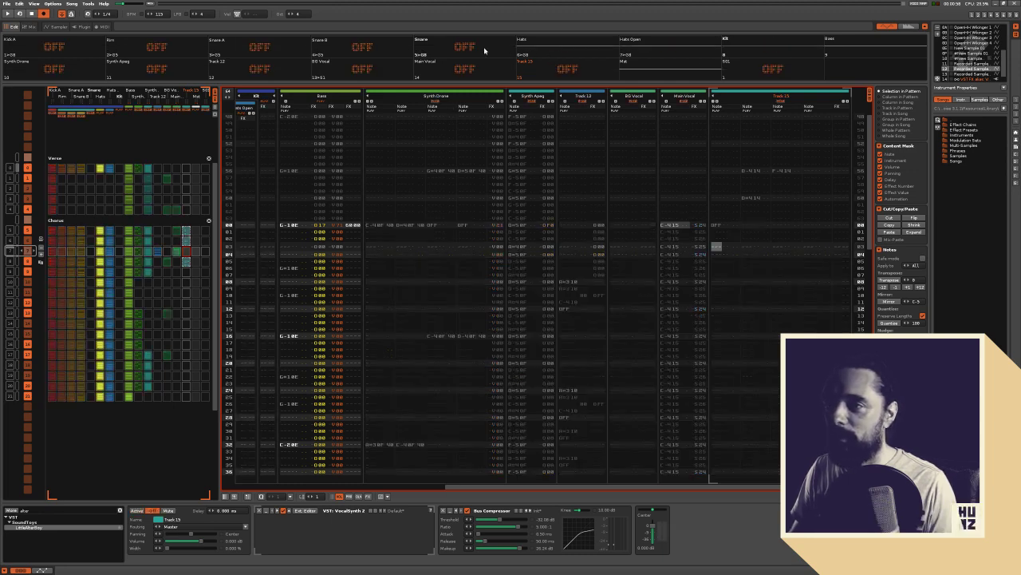
pyautogui.click(483, 52)
pyautogui.click(363, 50)
pyautogui.click(260, 48)
pyautogui.click(156, 48)
pyautogui.click(55, 48)
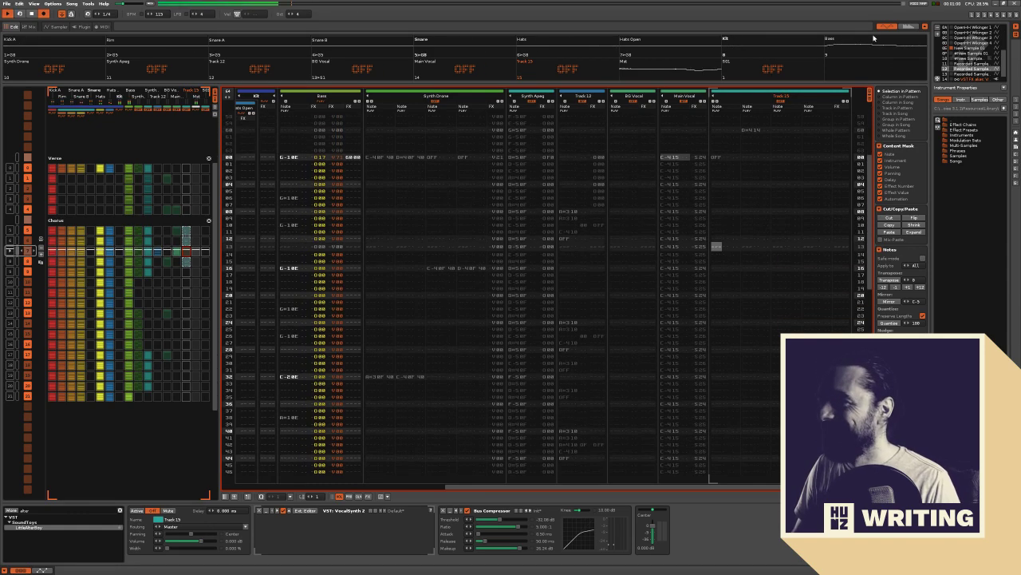
# Audition the drums and Bass together, checking the Hats and Bass tracks in the pattern
pyautogui.click(852, 57)
pyautogui.hotkey('shift', 'Tab')
pyautogui.hotkey('shift', 'Tab')
pyautogui.hotkey('shift', 'Tab')
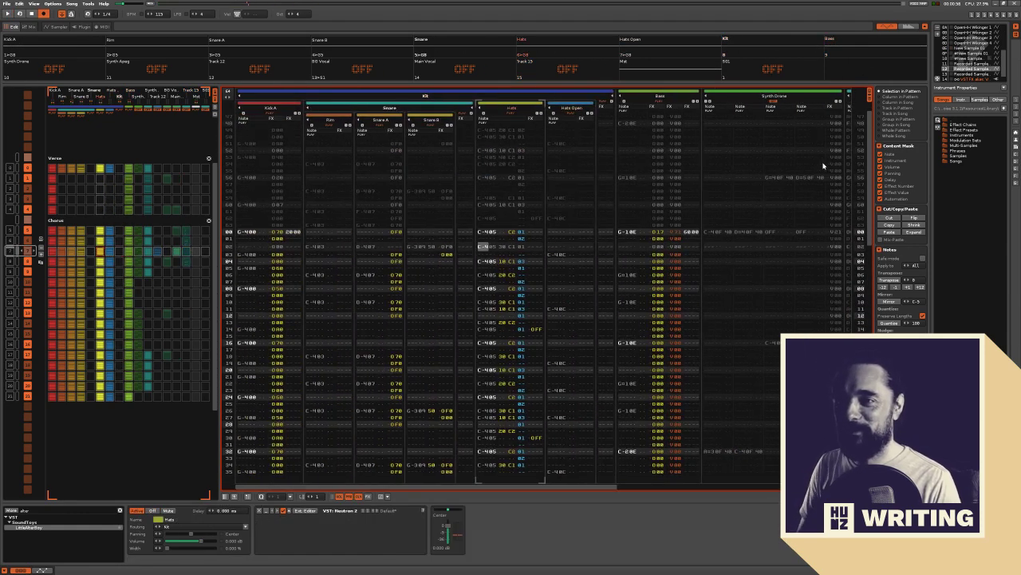
pyautogui.press('Tab')
pyautogui.press('Tab')
pyautogui.press('Tab')
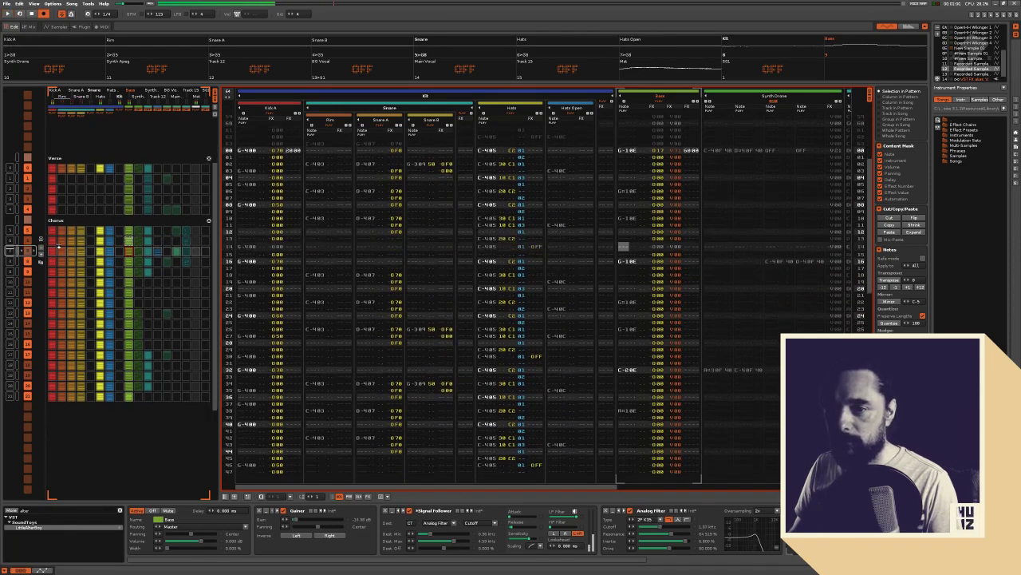
# Select the Hats note on line 00 of the moved pattern and mute the Hats track
pyautogui.click(510, 245)
pyautogui.click(490, 242)
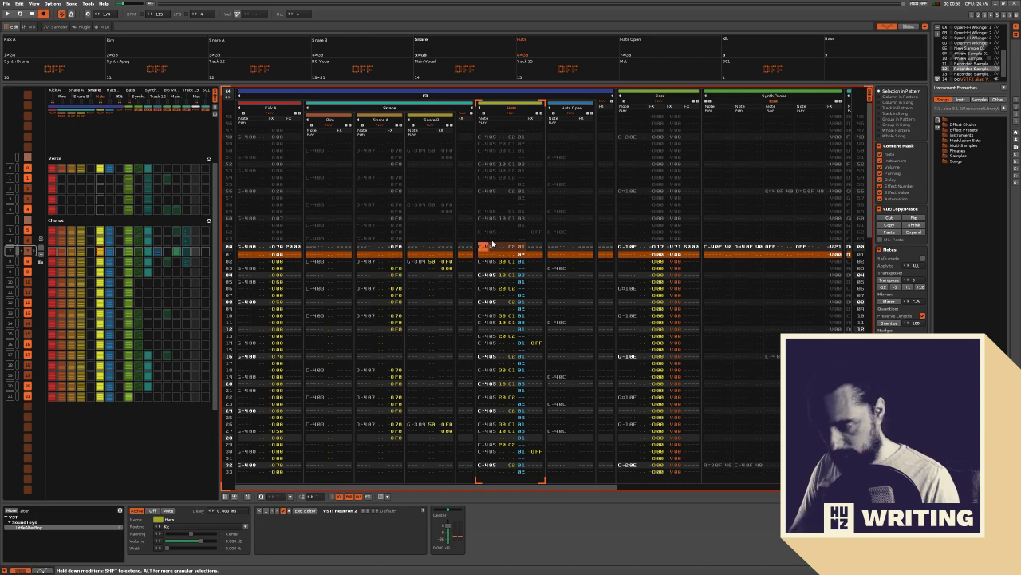
pyautogui.click(462, 53)
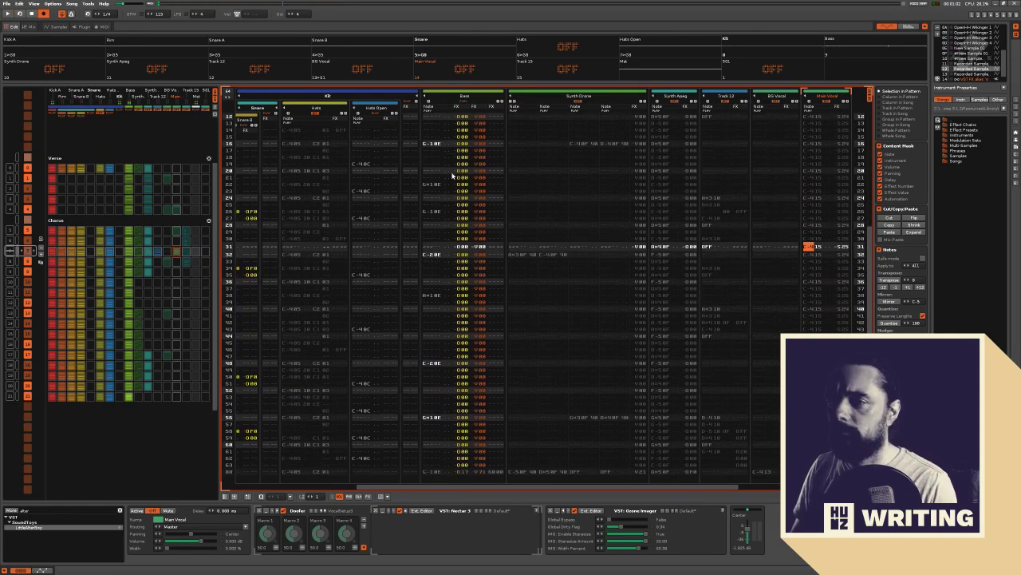
# Audition the pattern without the Hats, reviewing the drum and synth tracks, and select the Bass track
pyautogui.press('space')
pyautogui.moveTo(469, 487); pyautogui.dragTo(272, 484)
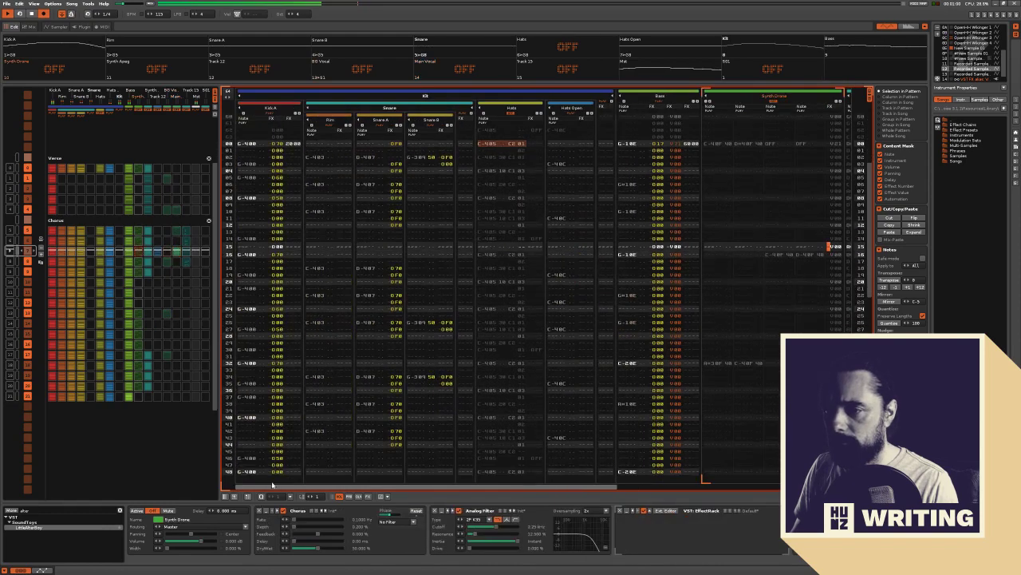
pyautogui.press('space')
pyautogui.press('space')
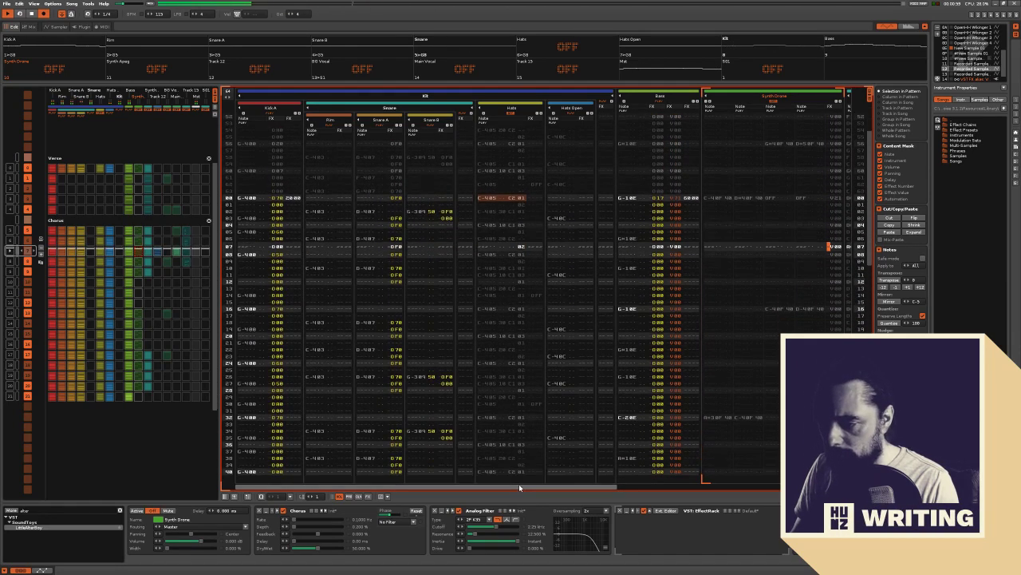
pyautogui.moveTo(520, 487); pyautogui.dragTo(645, 505)
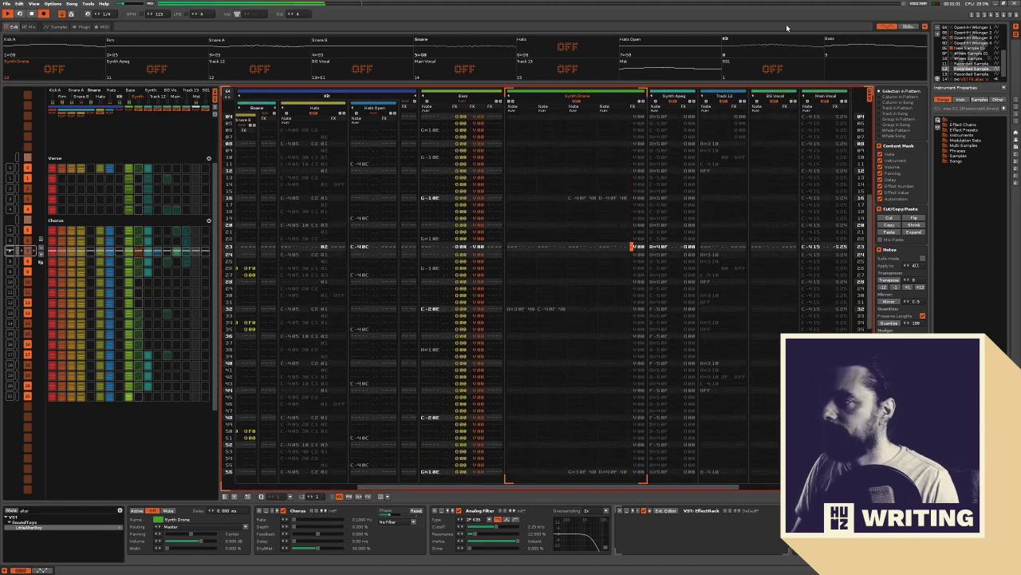
pyautogui.click(862, 40)
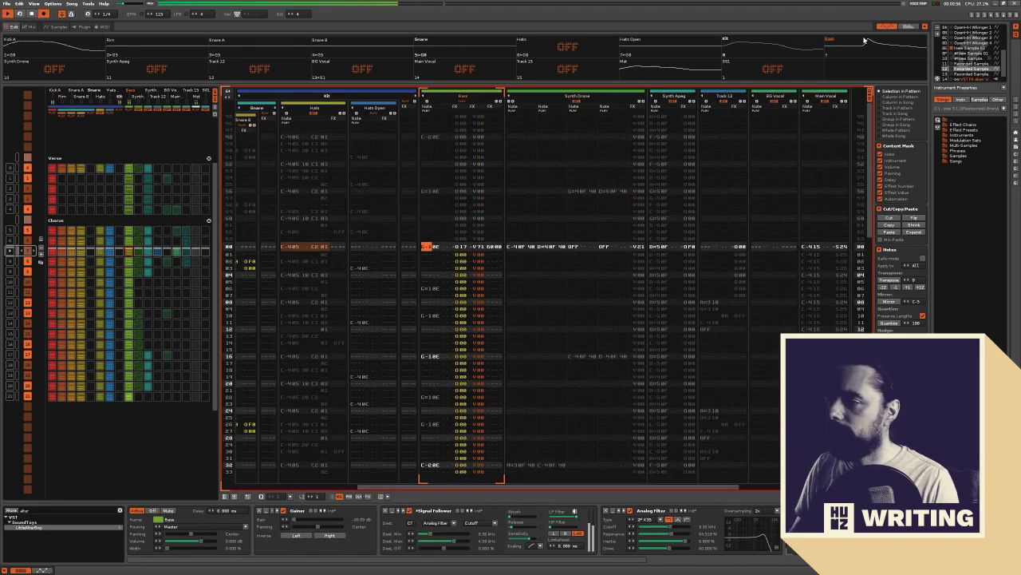
# Try deleting all Bass notes from the pattern, play it without them, and undo the deletion
pyautogui.press('space')
pyautogui.press('Up')
pyautogui.press('Up')
pyautogui.hotkey('ctrl', 'a')
pyautogui.press('Delete')
pyautogui.press('space')
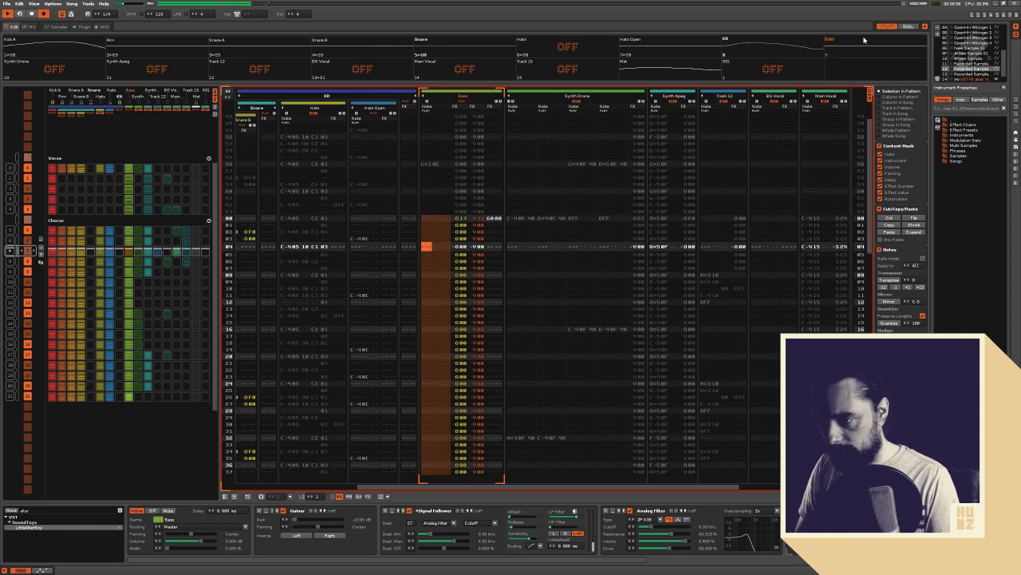
pyautogui.hotkey('ctrl', 'z')
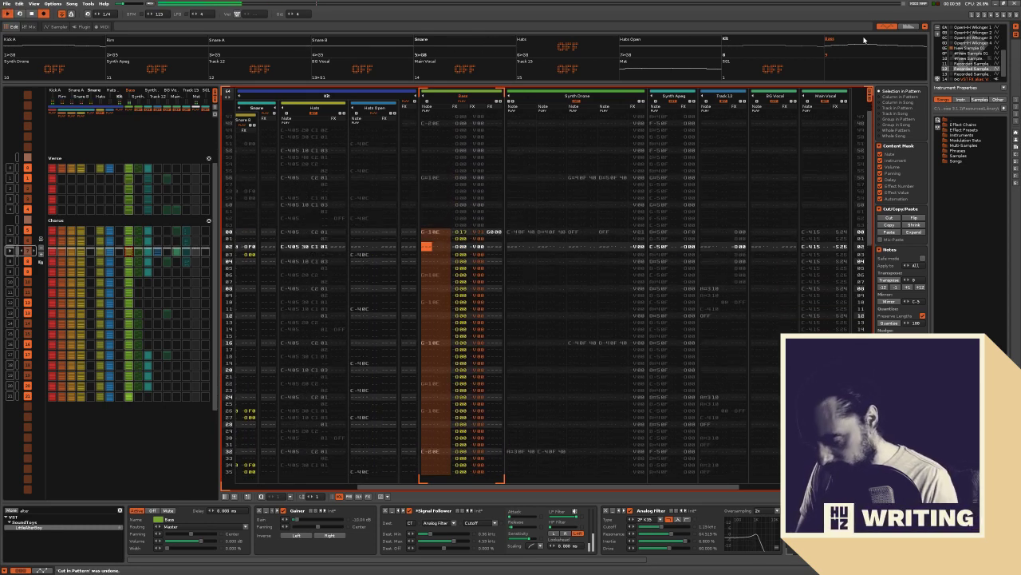
# Replay the start of the pattern with the Bass notes in place
pyautogui.press('space')
pyautogui.press('space')
pyautogui.press('space')
pyautogui.press('space')
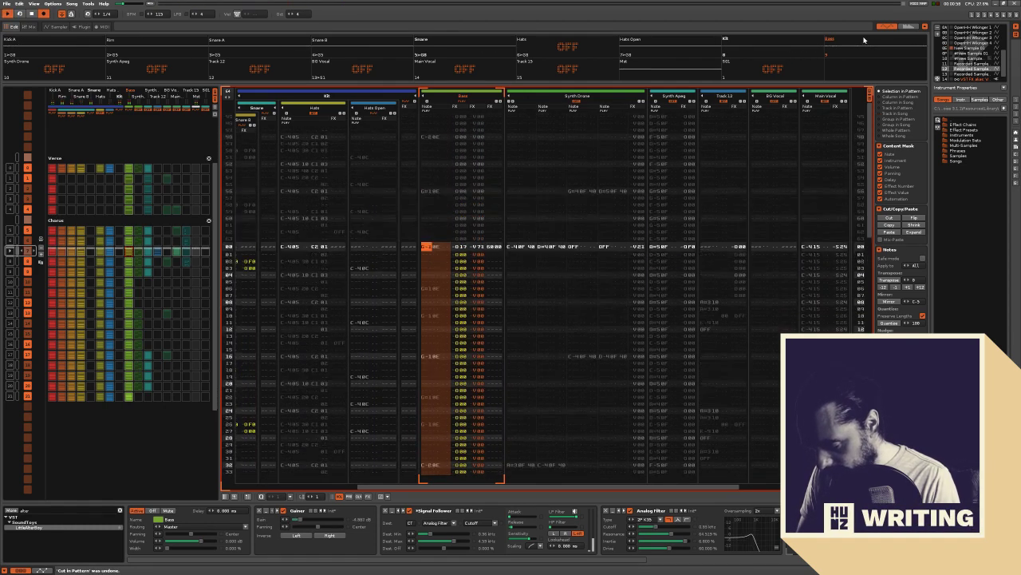
pyautogui.press('Down')
pyautogui.press('Down')
pyautogui.press('Down')
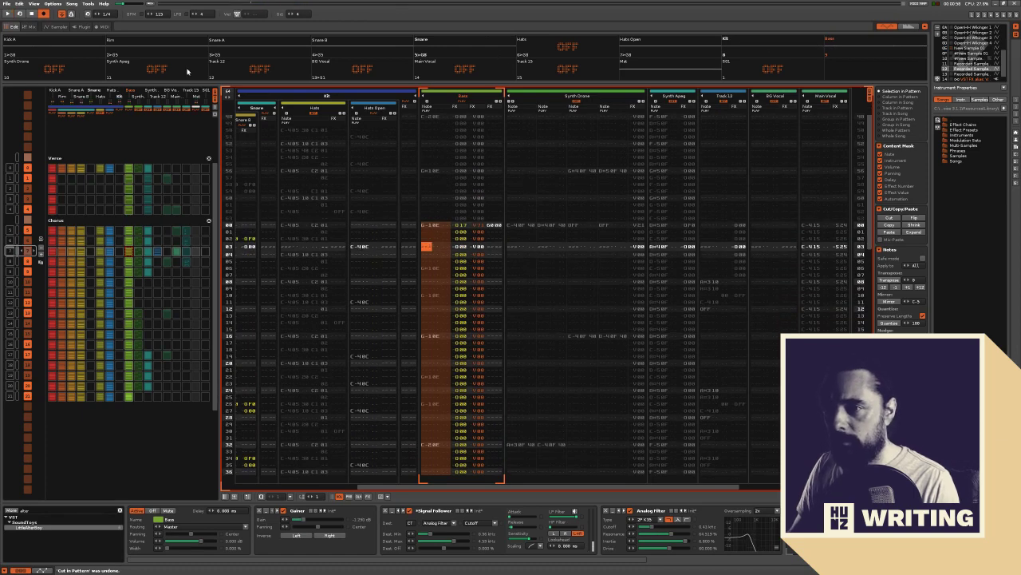
# Unmute the Main Vocal track and audition it with the drums and Bass
pyautogui.click(466, 74)
pyautogui.press('space')
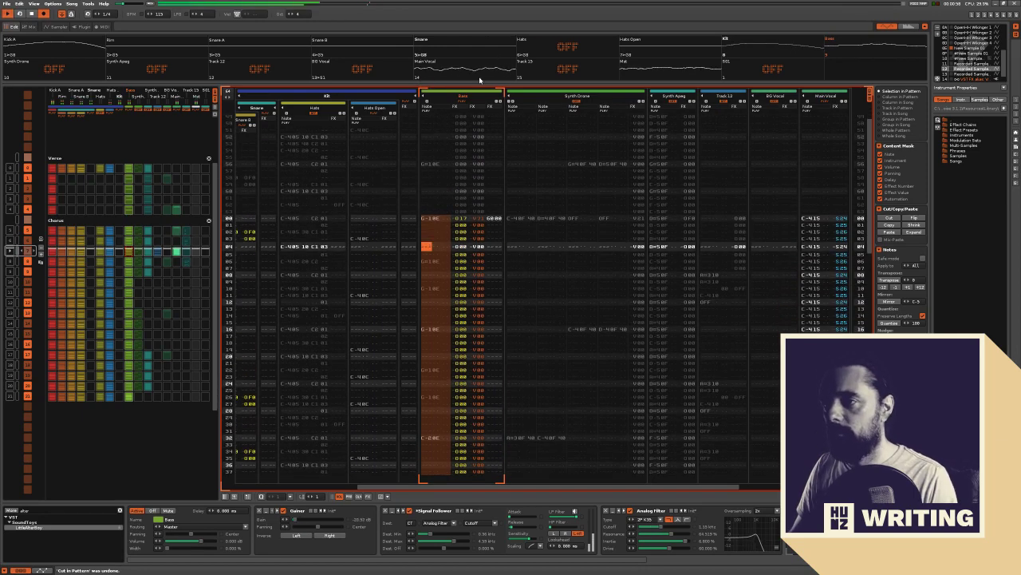
pyautogui.click(486, 63)
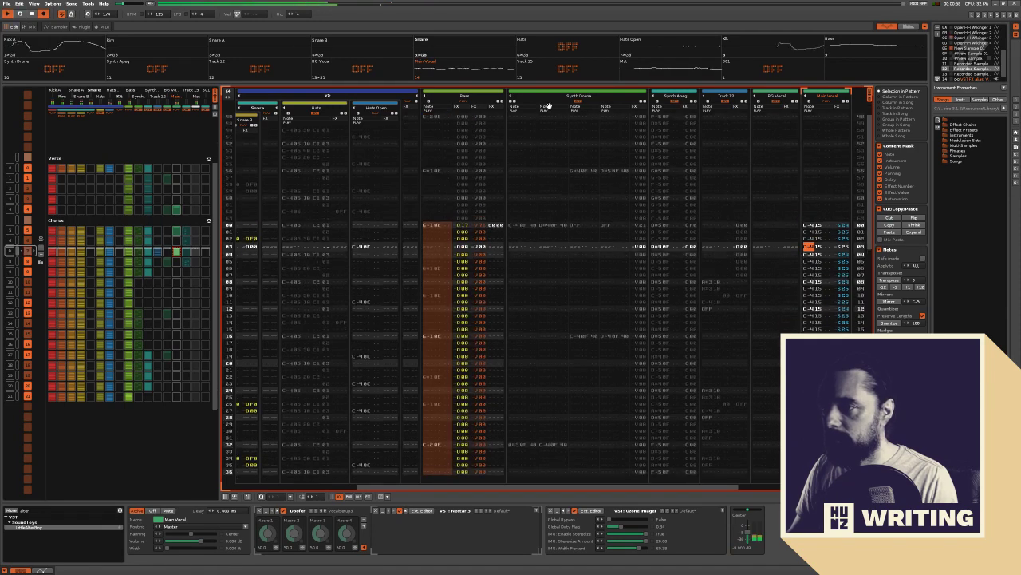
pyautogui.press('space')
# Lower the pitch of the Main Vocal notes from line 52 to the end of the pattern and play the result
pyautogui.scroll(-5, 808, 244)
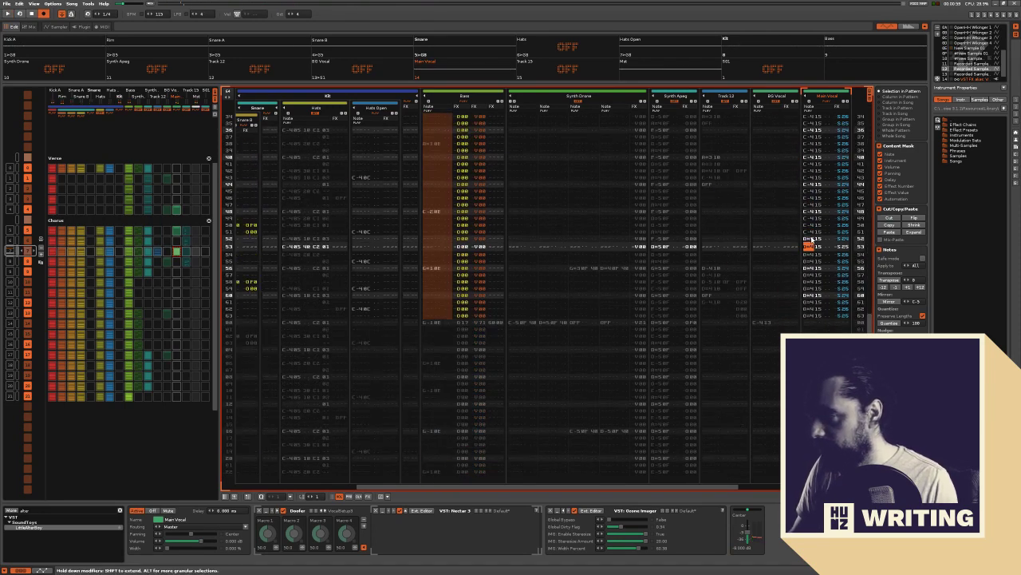
pyautogui.click(812, 239)
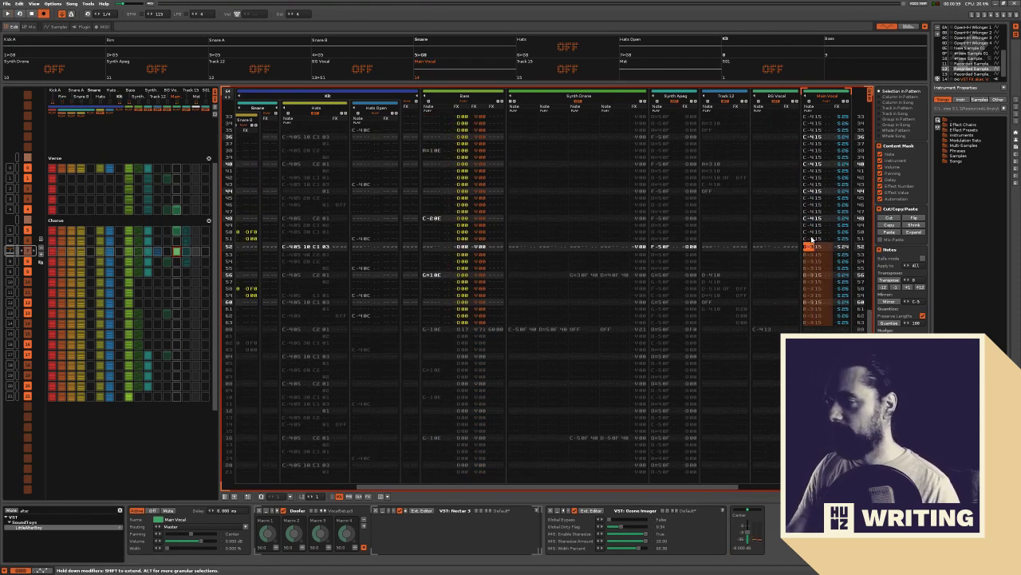
pyautogui.press('space')
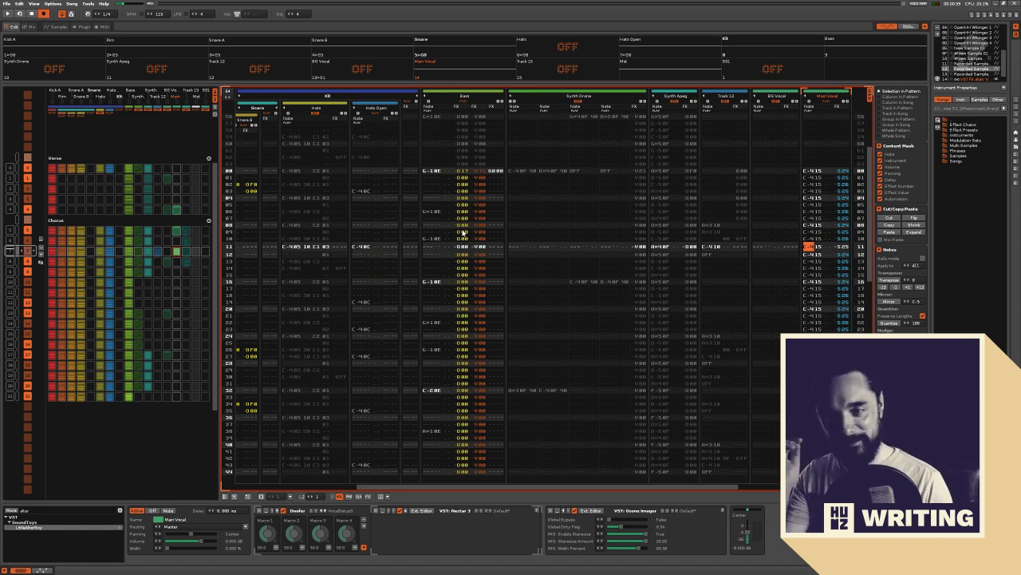
# Replay the start of the pattern with the Main Vocal against the drums and Bass
pyautogui.press('space')
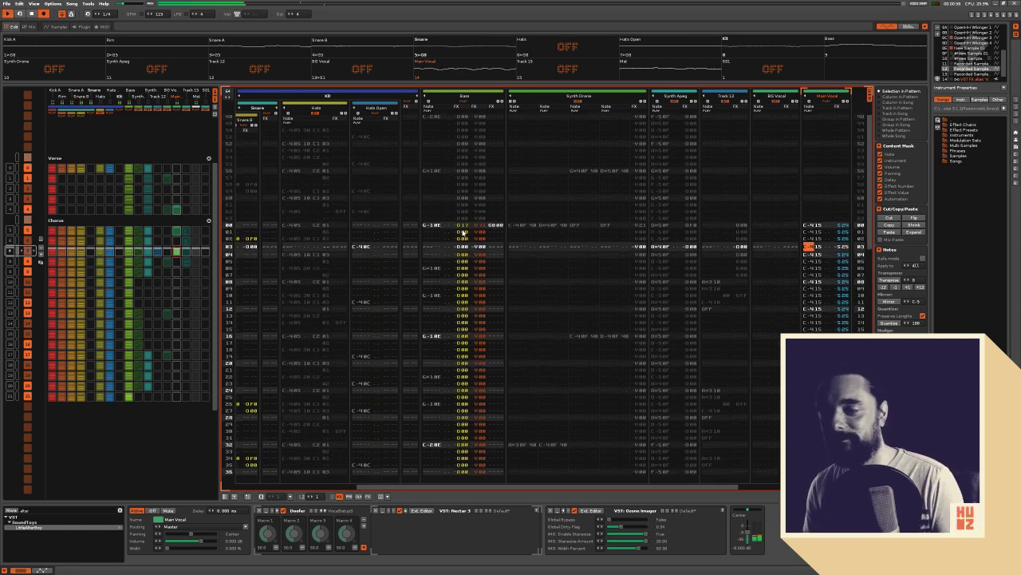
pyautogui.moveTo(517, 488); pyautogui.dragTo(344, 492)
pyautogui.press('space')
# Change the Bass note at line 06 of the pattern to D#
pyautogui.scroll(14, 336, 399)
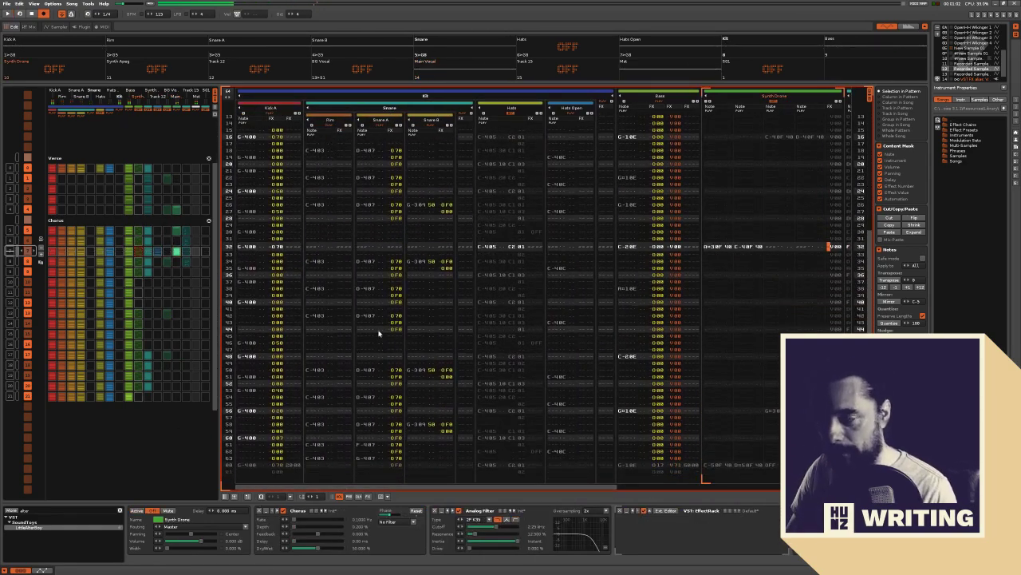
pyautogui.scroll(-1, 650, 295)
pyautogui.click(630, 235)
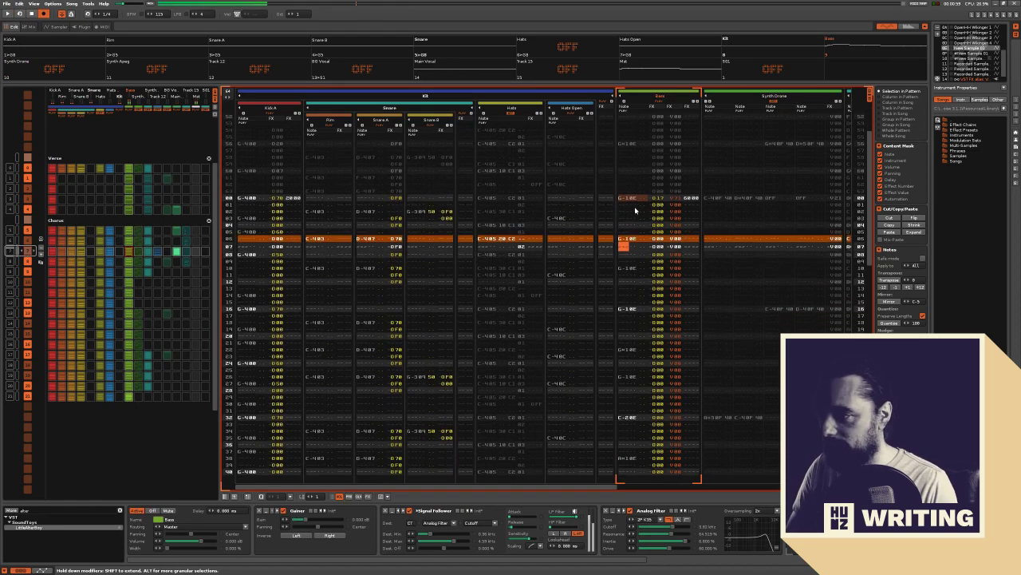
pyautogui.press('e')
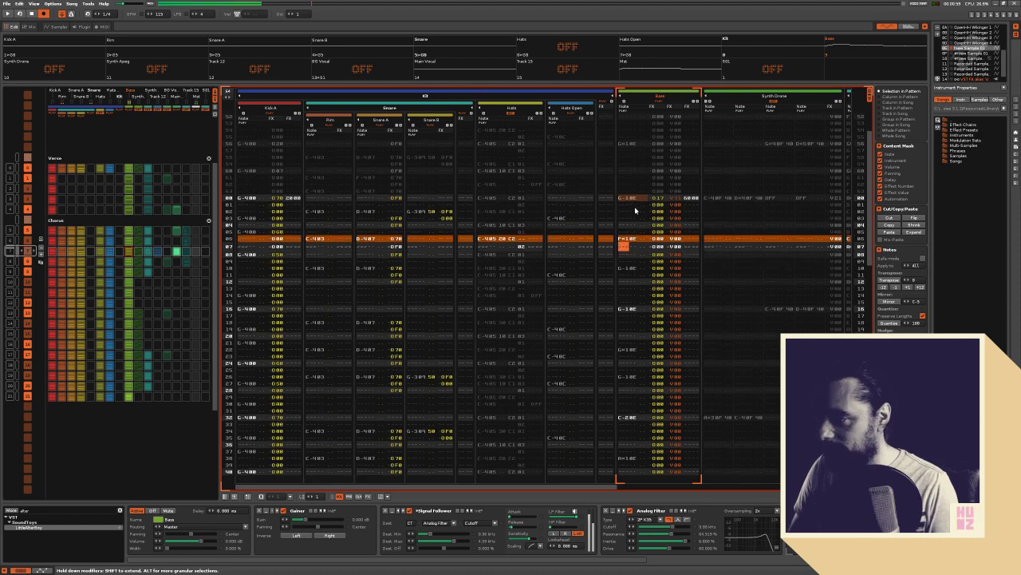
pyautogui.press('Up')
pyautogui.press('e')
pyautogui.press('Up')
pyautogui.press('e')
pyautogui.press('Up')
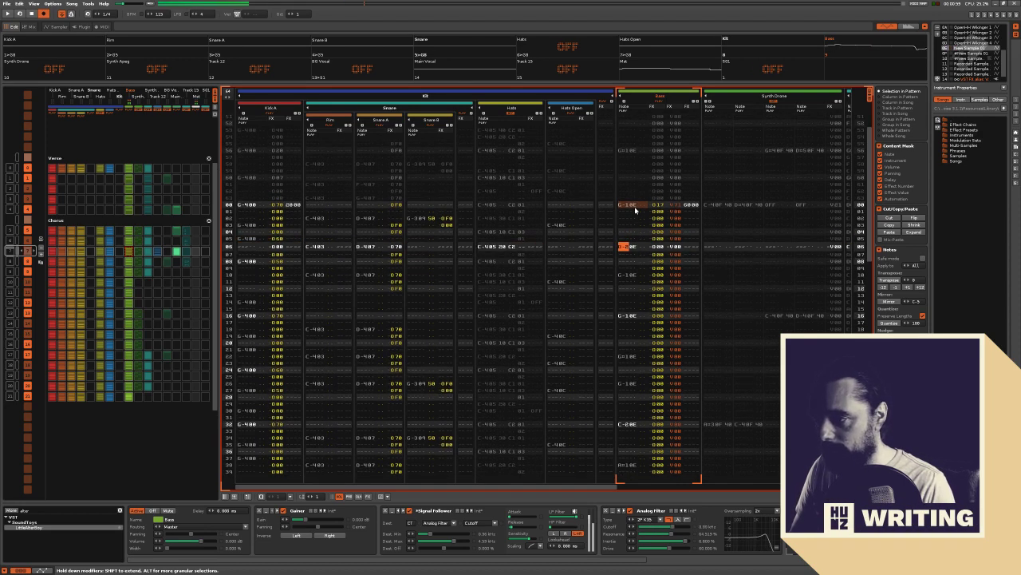
# Play the pattern from its start to audition the changed Bass note
pyautogui.press('space')
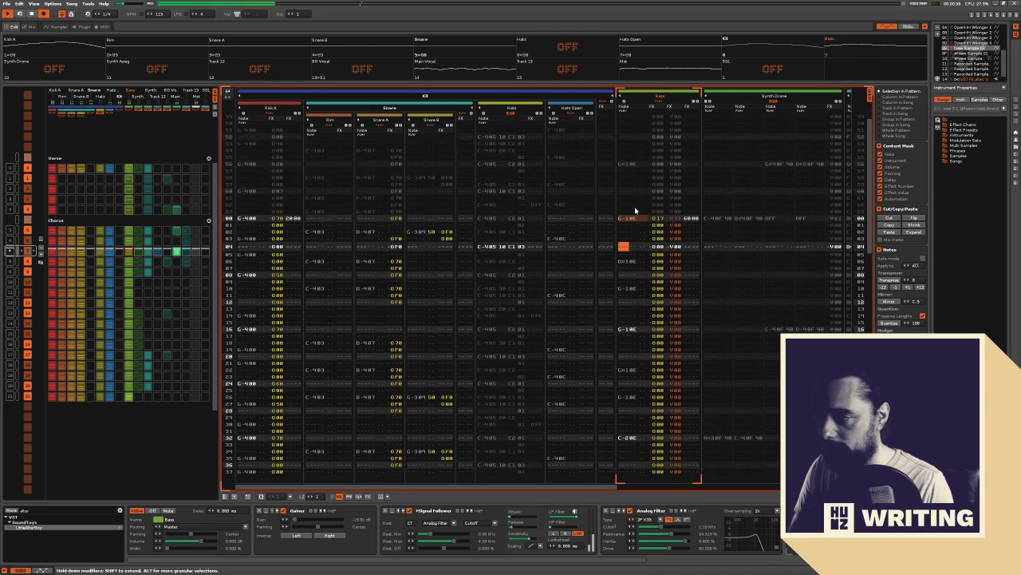
pyautogui.press('Return')
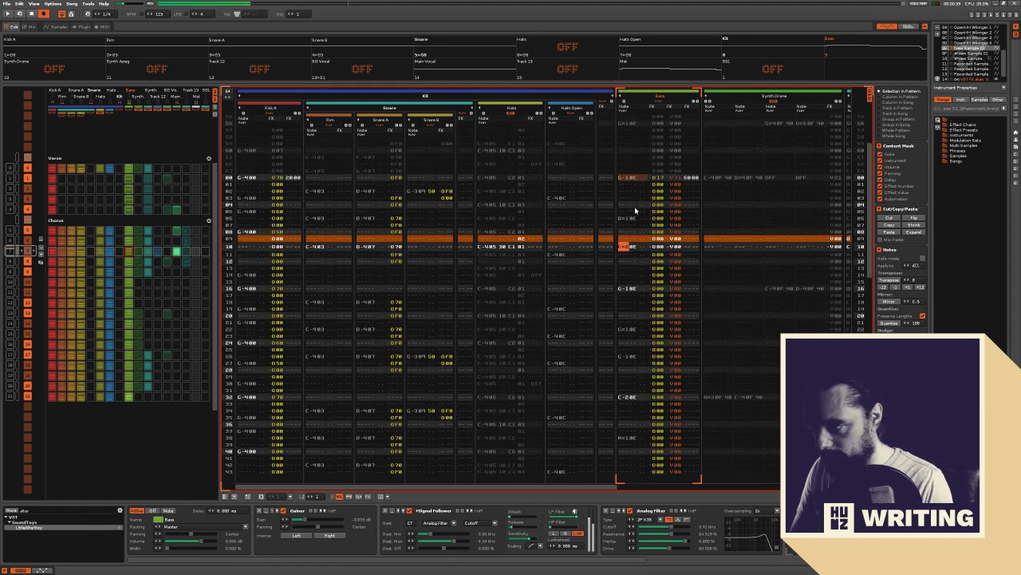
pyautogui.press('space')
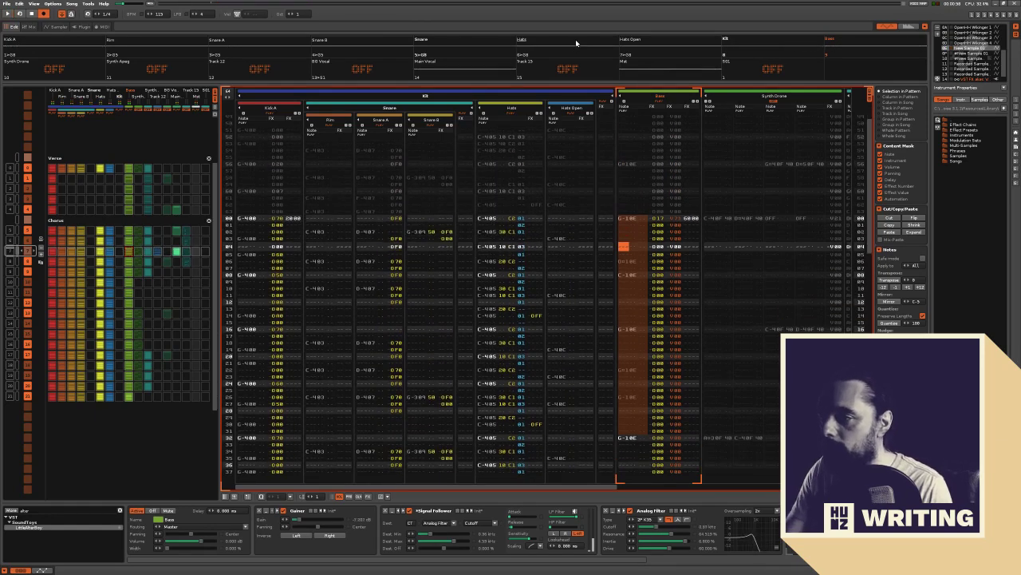
# Copy the Hats content of lines 00 to 31 into lines 32 to 63 of the same pattern
pyautogui.hotkey('shift', 'Tab')
pyautogui.click(576, 39)
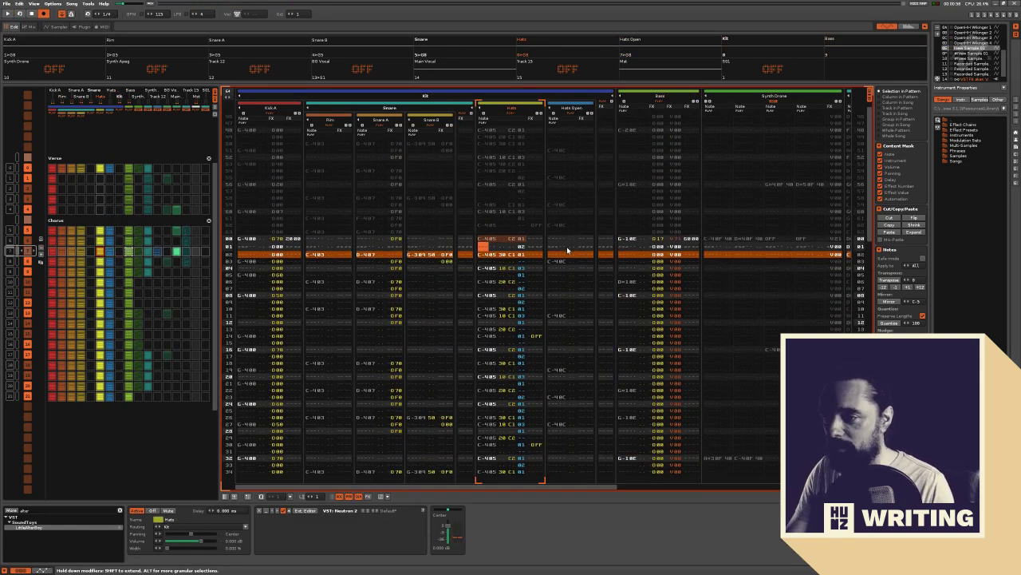
pyautogui.hotkey('ctrl', 'a')
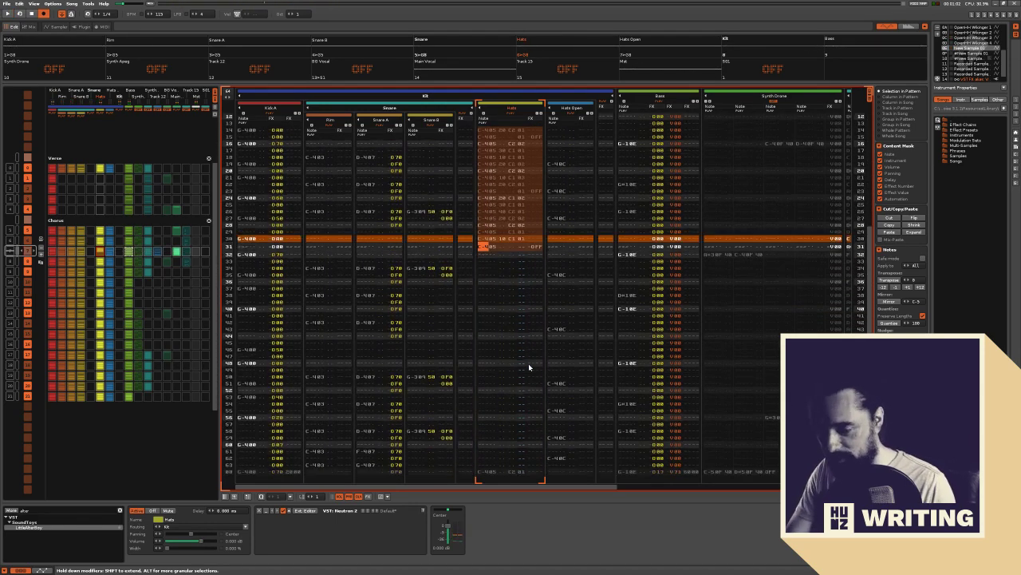
pyautogui.hotkey('ctrl', 'v')
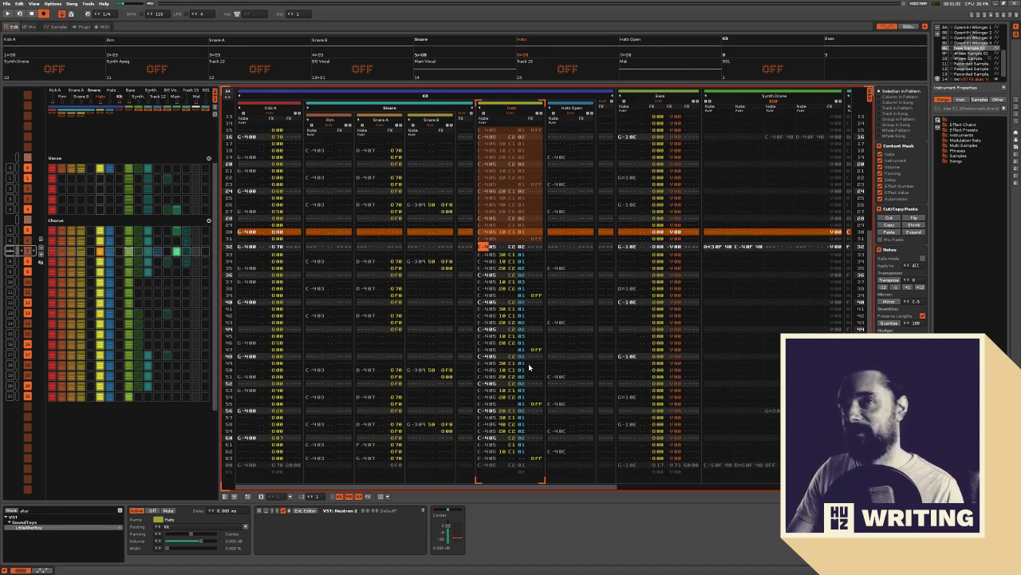
# Play the pattern with the copied Hats and step across to the Snare A track
pyautogui.press('space')
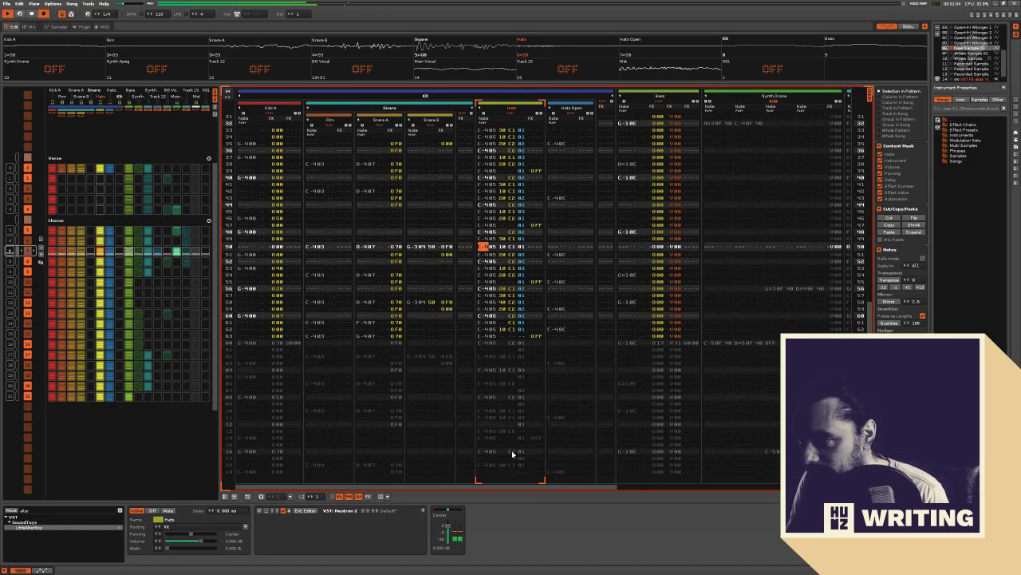
pyautogui.hotkey('shift', 'Tab')
pyautogui.hotkey('shift', 'Tab')
pyautogui.hotkey('shift', 'Tab')
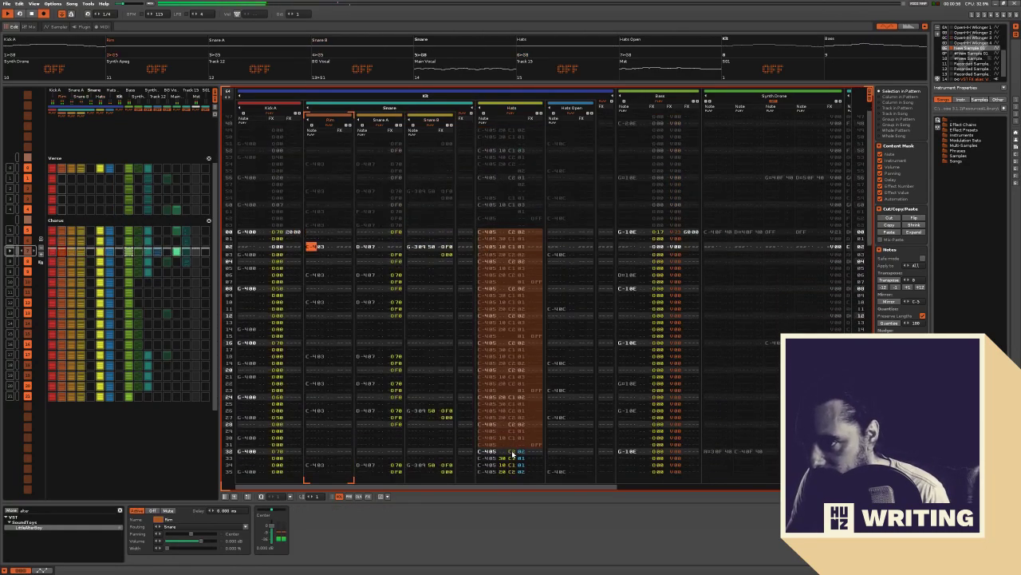
pyautogui.press('Tab')
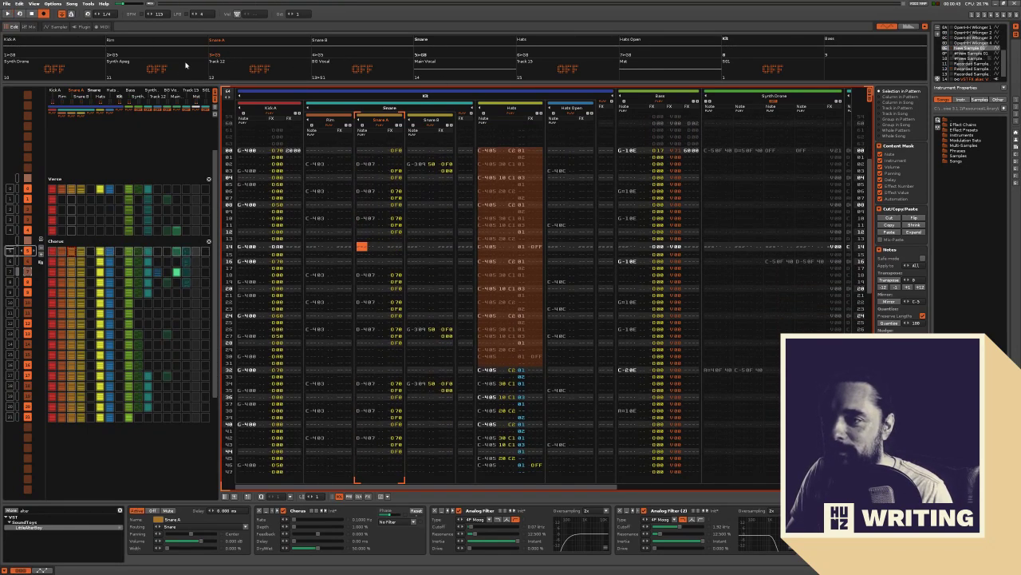
# Solo the Rim, Snare A and Snare B tracks in varying combinations to compare the snare layers
pyautogui.rightClick(154, 54)
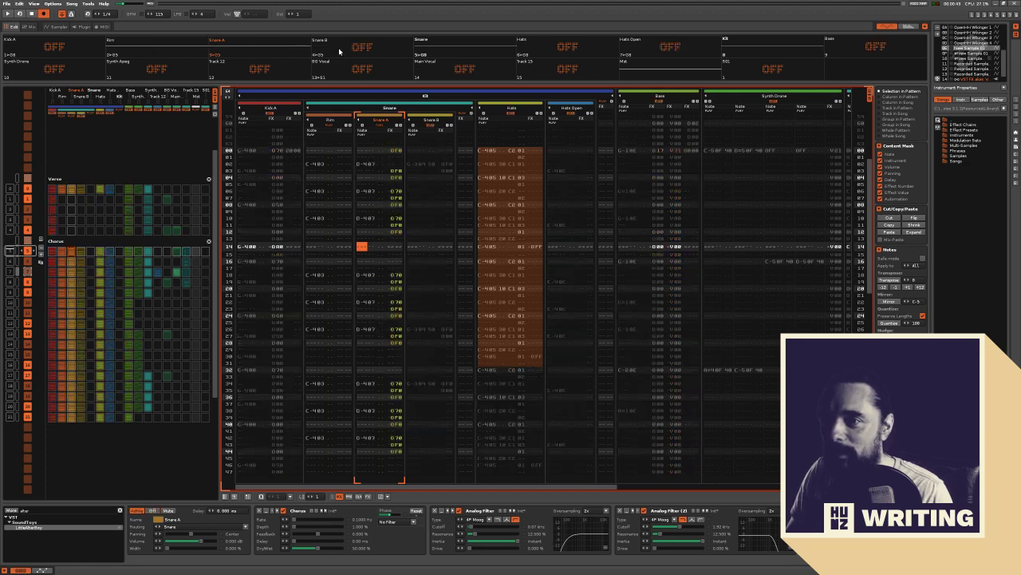
pyautogui.rightClick(229, 55)
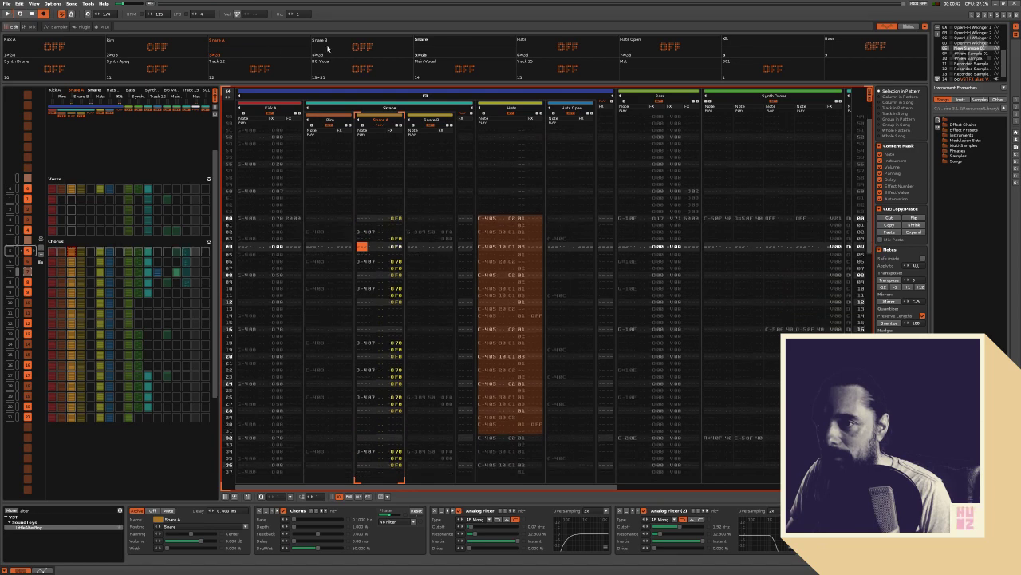
pyautogui.rightClick(327, 49)
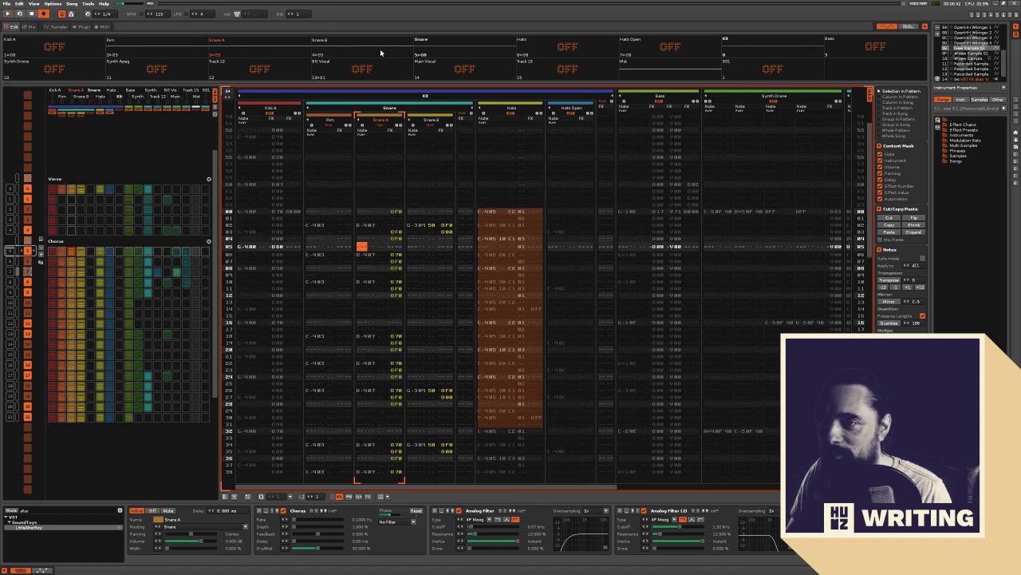
# Shift the effect commands after the first snare hit so Snare A and Snare B have 0F0 at lines 04 and 05
pyautogui.click(452, 233)
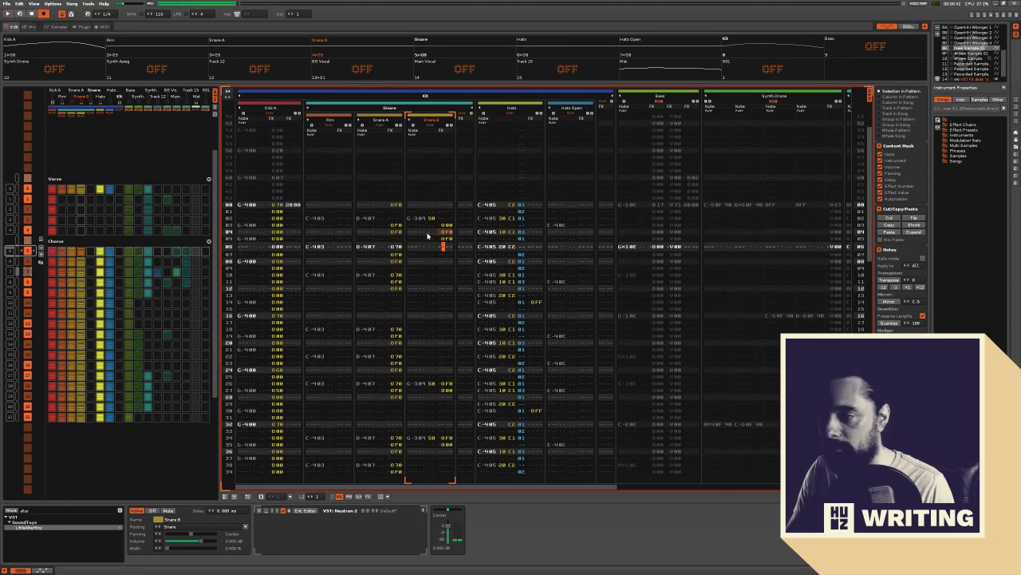
pyautogui.click(401, 240)
pyautogui.moveTo(420, 247); pyautogui.dragTo(447, 252)
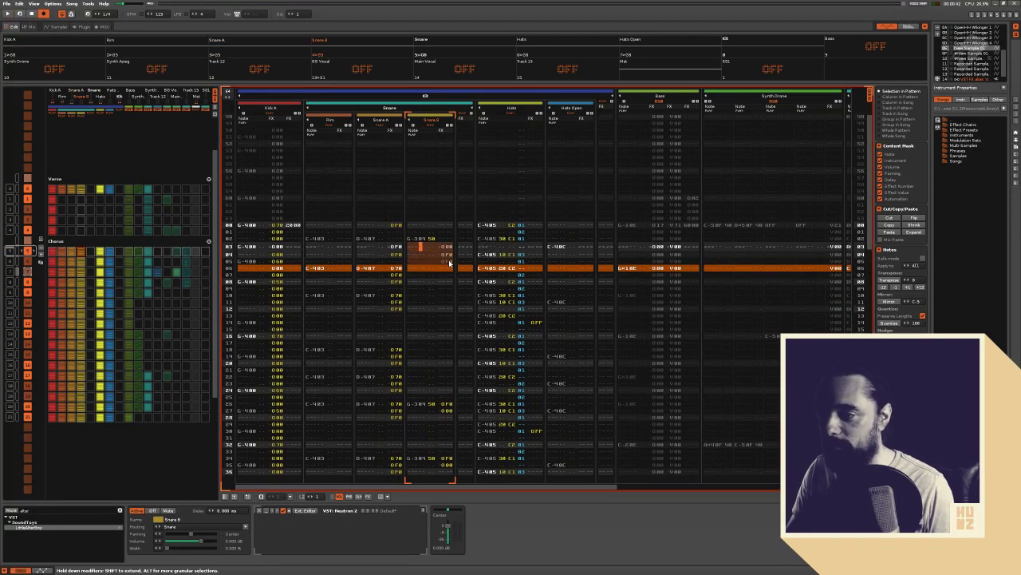
pyautogui.click(393, 252)
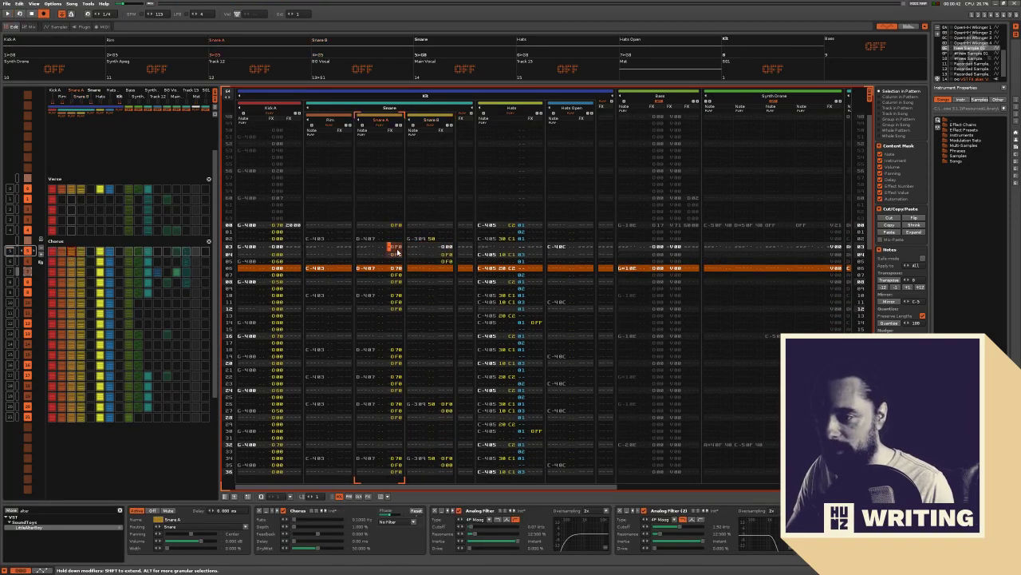
pyautogui.click(392, 256)
pyautogui.write('0F0')
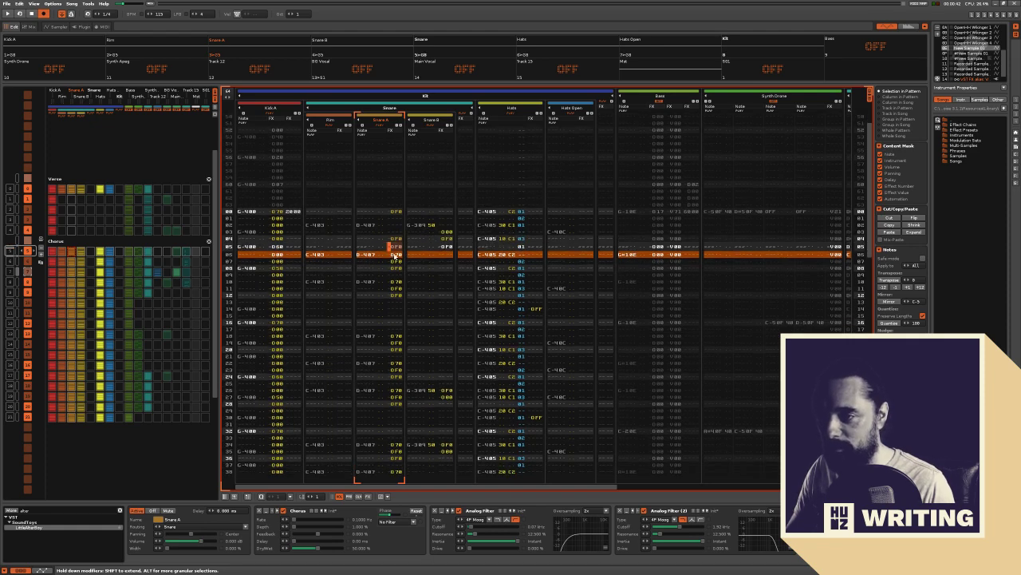
# Play the start of the Chorus pattern to hear the edited snare commands with the drums
pyautogui.press('space')
pyautogui.press('space')
pyautogui.press('space')
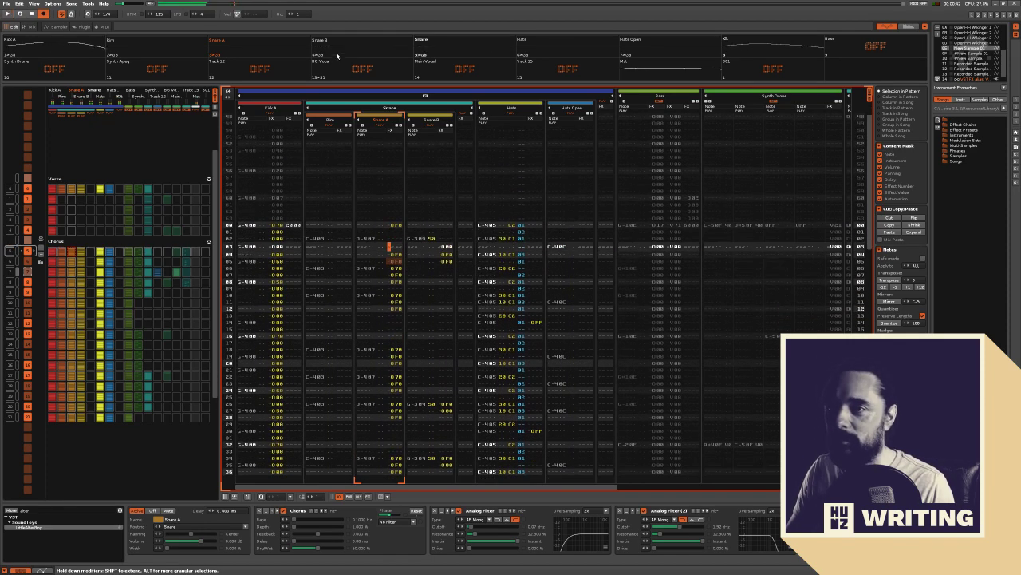
# Audition the edited snares with Snare A, Rim and Snare B isolated, and bring the remaining drum tracks back in
pyautogui.click(269, 56)
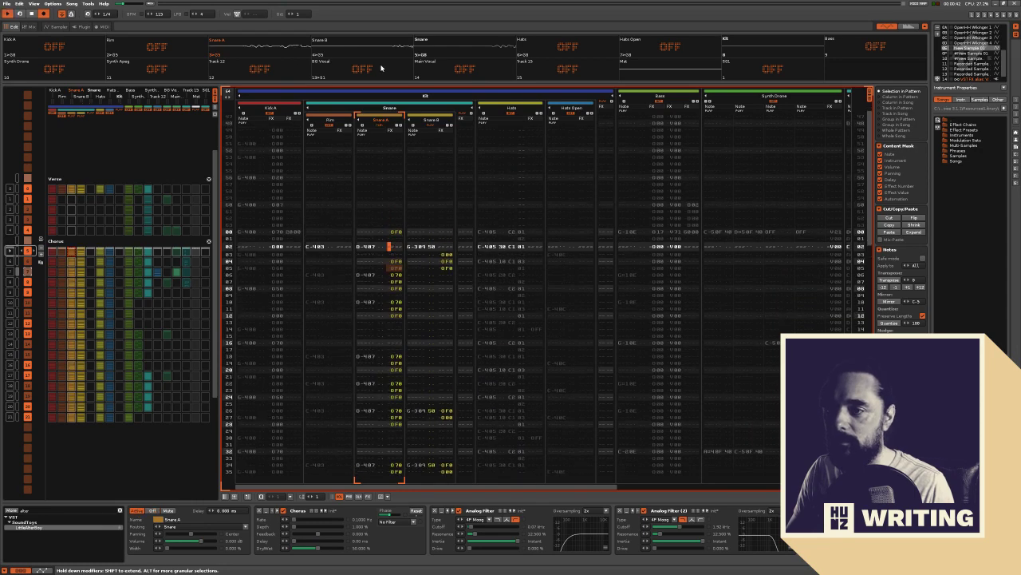
pyautogui.click(370, 49)
pyautogui.press('space')
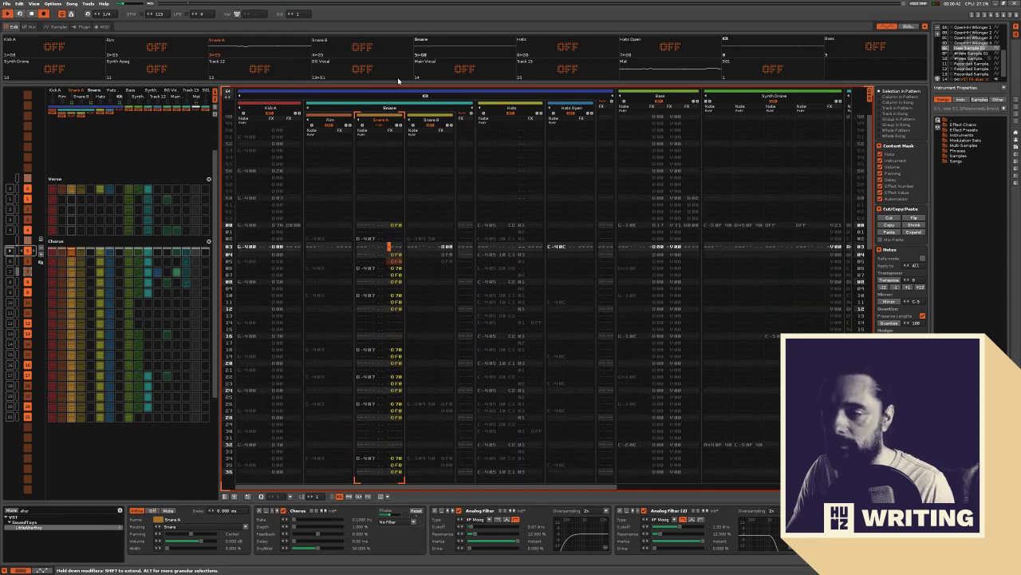
pyautogui.click(191, 51)
pyautogui.press('space')
pyautogui.click(338, 53)
pyautogui.press('space')
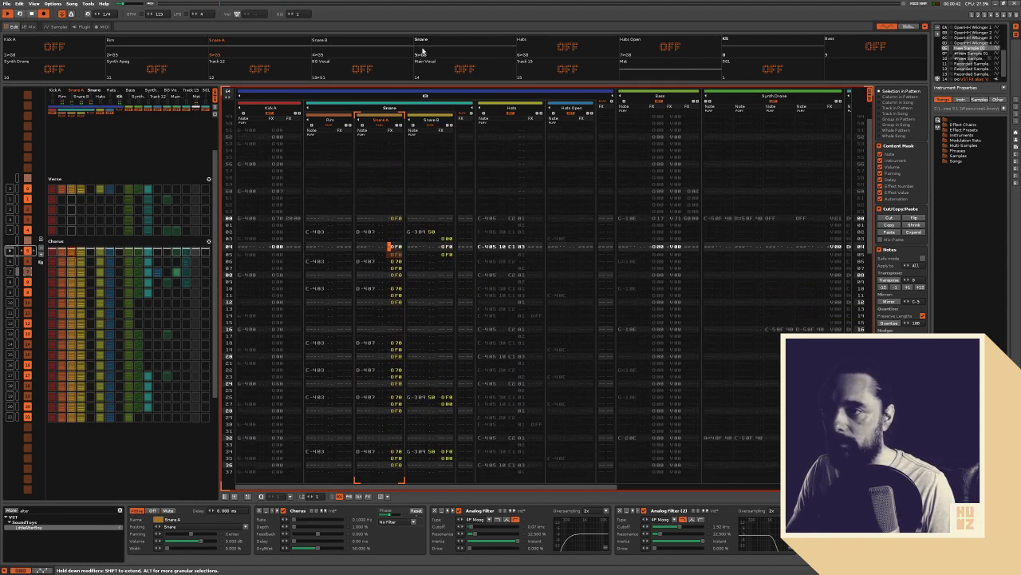
pyautogui.click(72, 44)
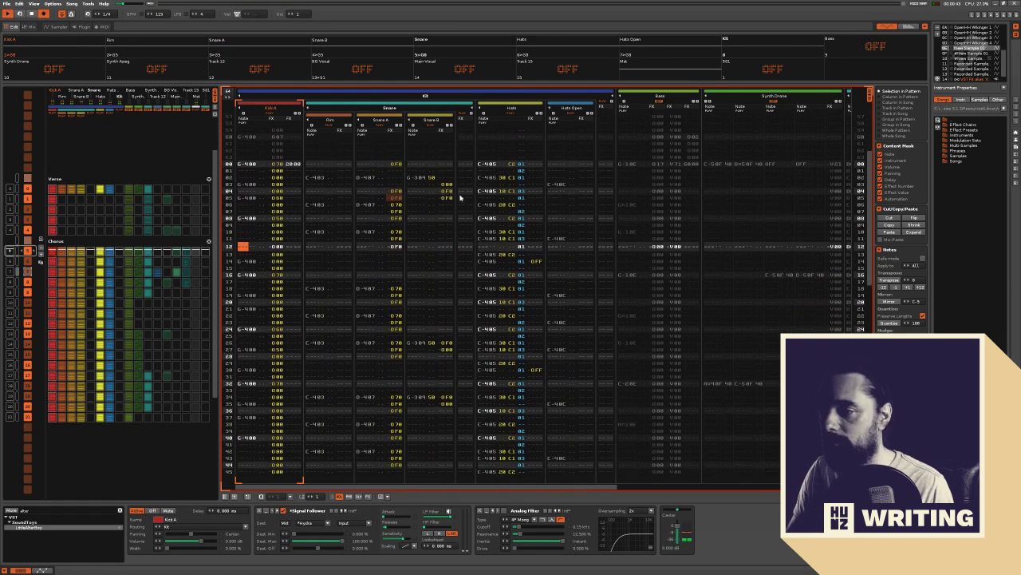
# Copy the Snare B effect commands of lines 02 to 05 onto the hits at lines 26, 34, 50 and 58
pyautogui.scroll(-3, 430, 352)
pyautogui.click(449, 244)
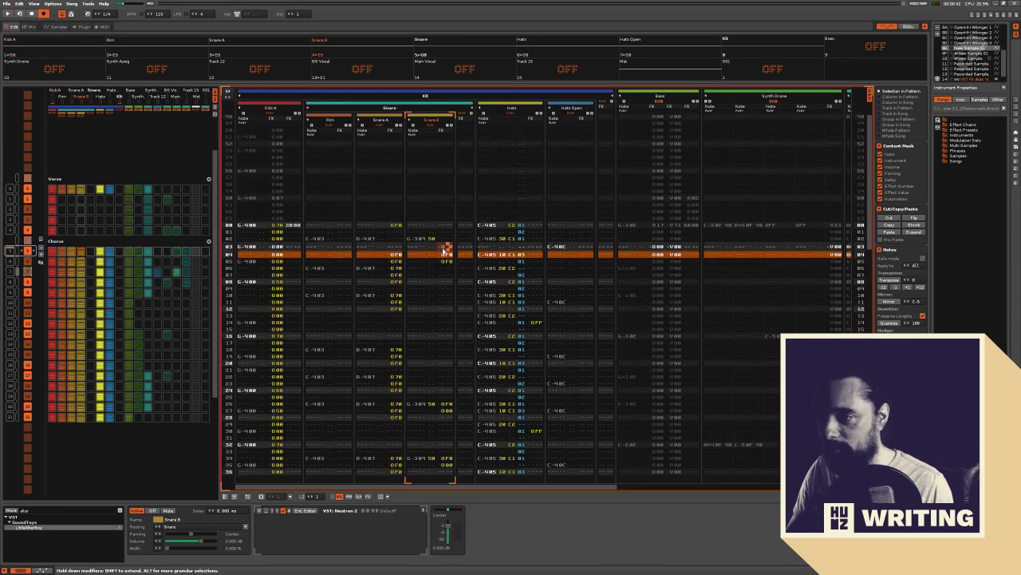
pyautogui.scroll(-5, 439, 317)
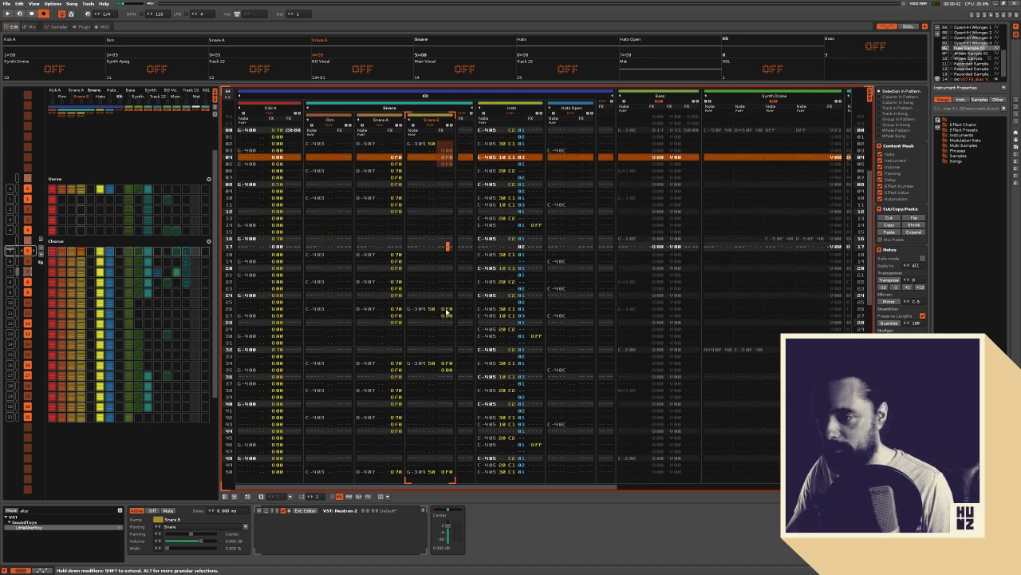
pyautogui.scroll(-2, 444, 306)
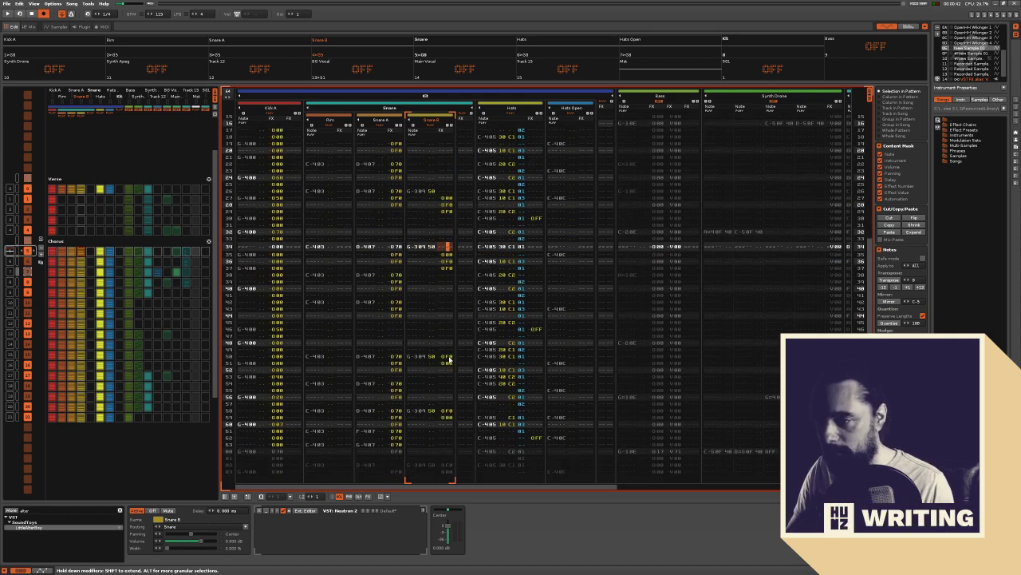
pyautogui.scroll(-4, 441, 358)
pyautogui.scroll(-2, 447, 310)
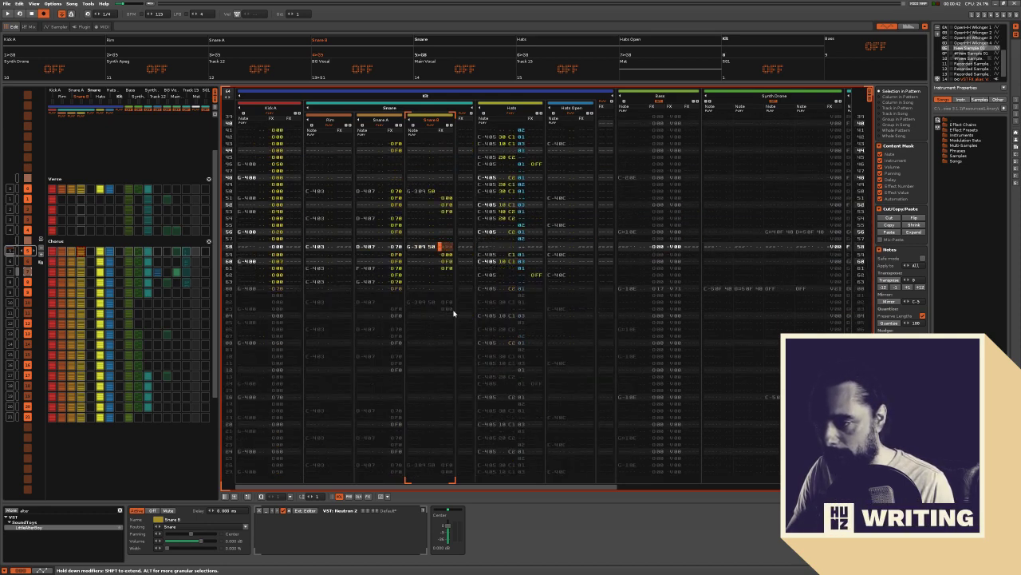
# Play the drums with the updated Snare B commands and move to the Snare A track
pyautogui.press('space')
pyautogui.hotkey('shift', 'Tab')
pyautogui.hotkey('shift', 'Tab')
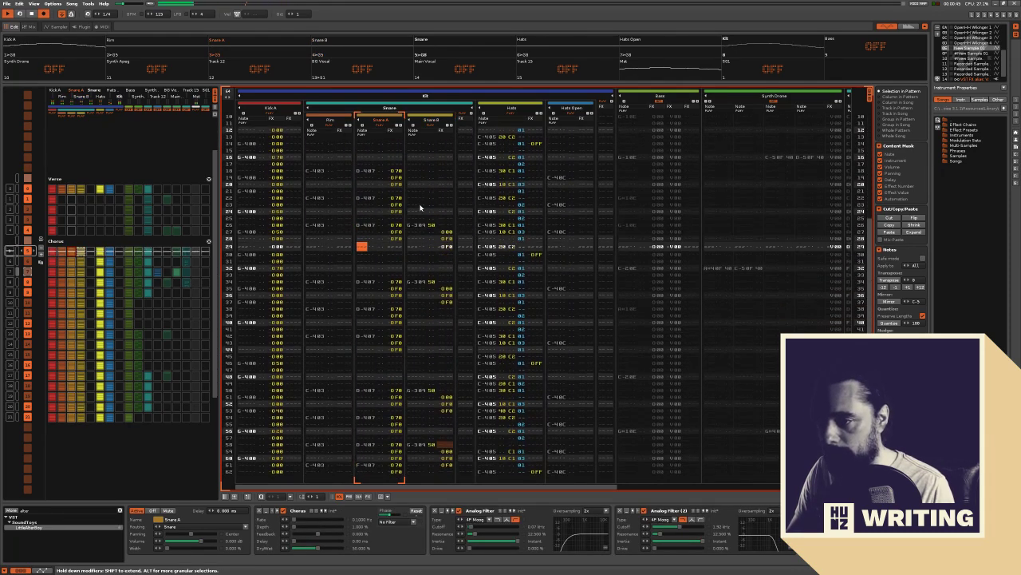
pyautogui.press('space')
# Copy the Snare A hit and effect commands of lines 02 to 05 onto the hits at lines 26, 34, 50 and 58
pyautogui.click(376, 254)
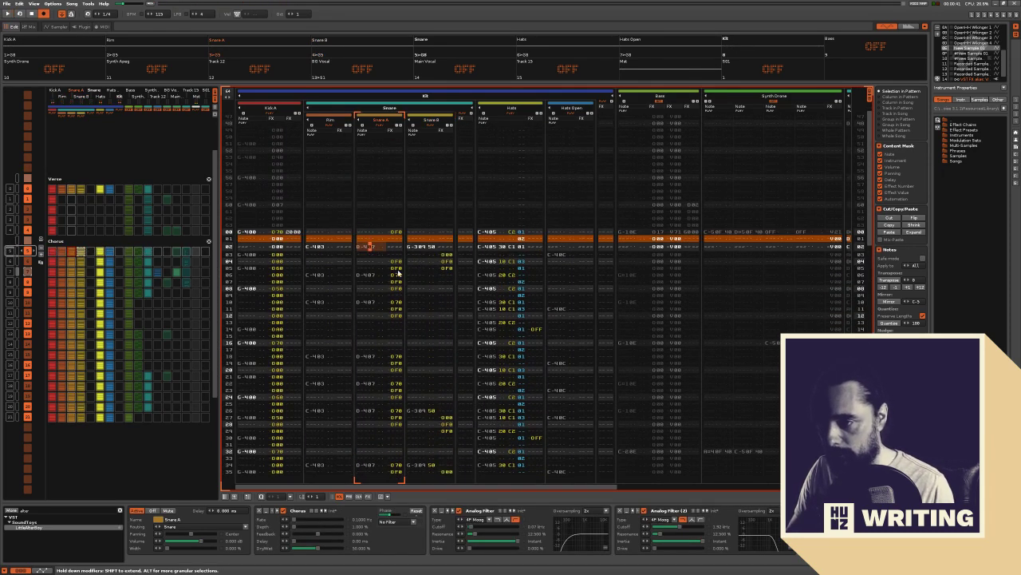
pyautogui.scroll(-4, 401, 275)
pyautogui.scroll(-4, 383, 320)
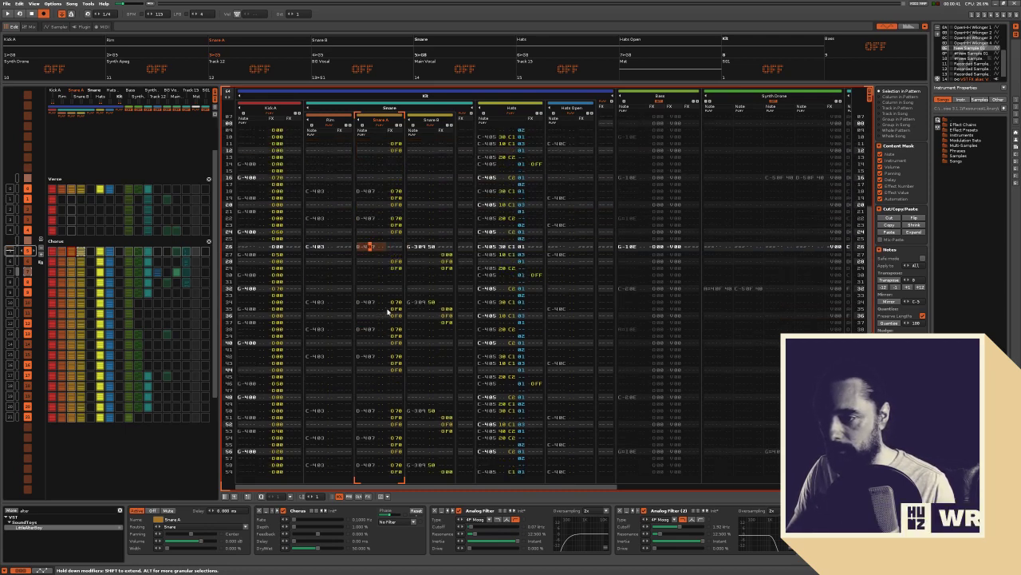
pyautogui.scroll(-4, 375, 297)
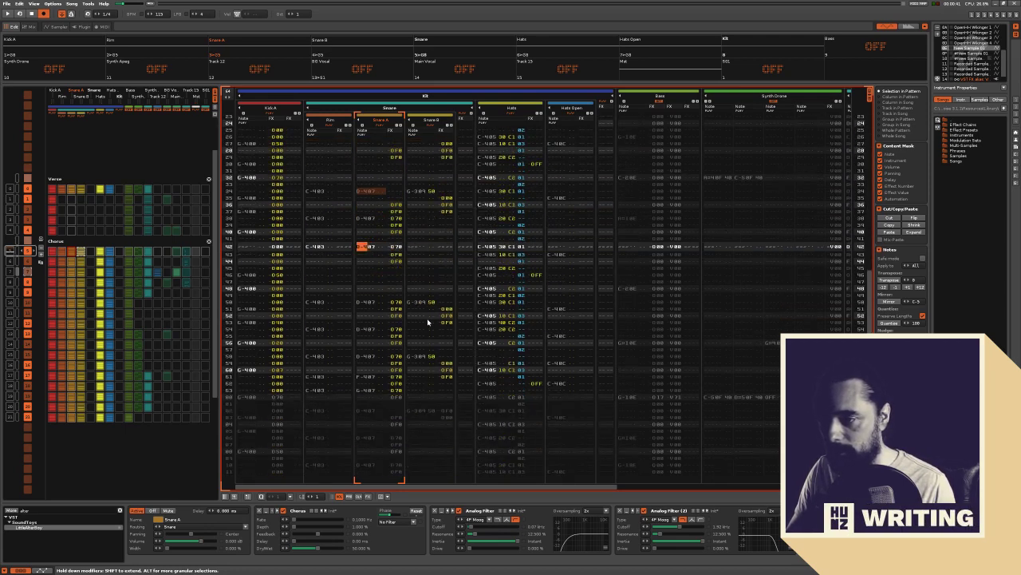
pyautogui.scroll(-2, 370, 302)
pyautogui.scroll(-2, 375, 308)
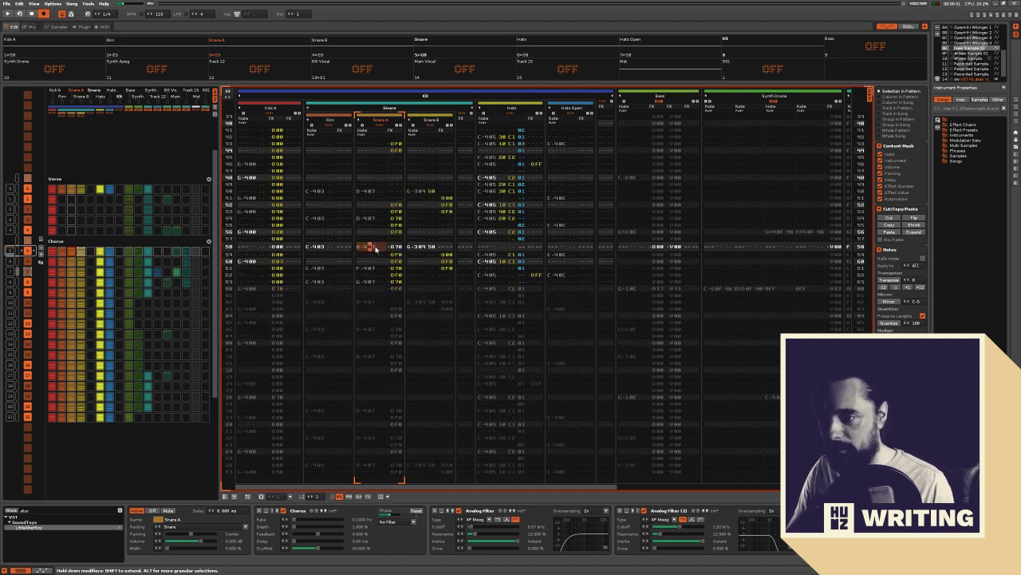
pyautogui.press('space')
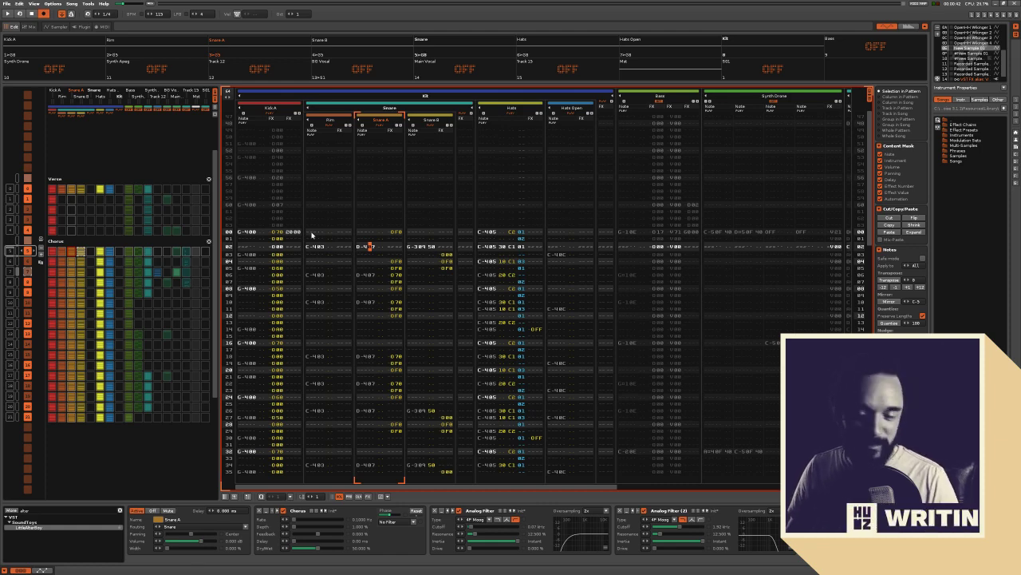
# Copy the edited Rim, Snare A and Snare B blocks of the first Chorus pattern onto the Chorus patterns below it
pyautogui.click(64, 252)
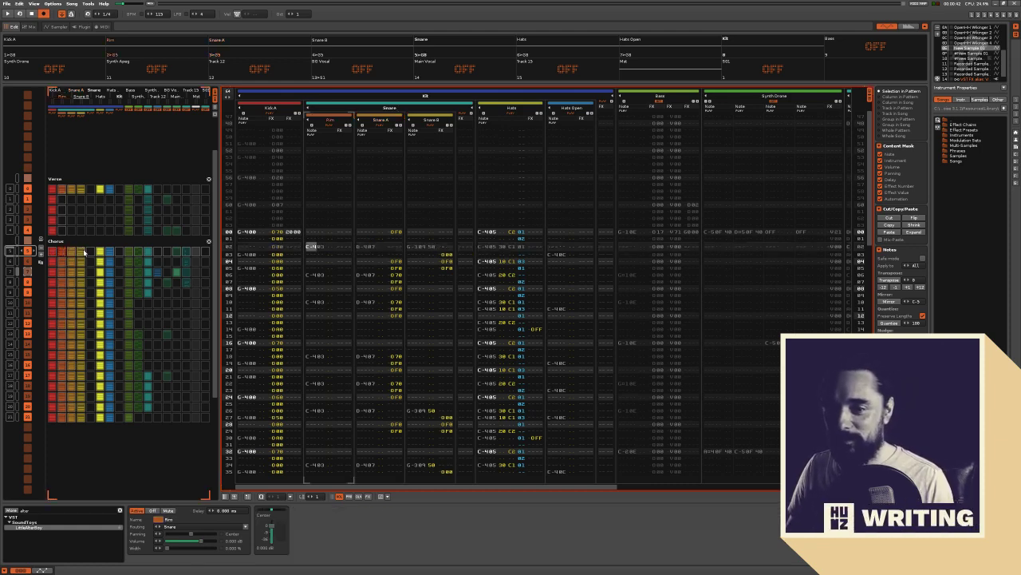
pyautogui.moveTo(79, 257); pyautogui.dragTo(80, 264)
pyautogui.click(65, 270)
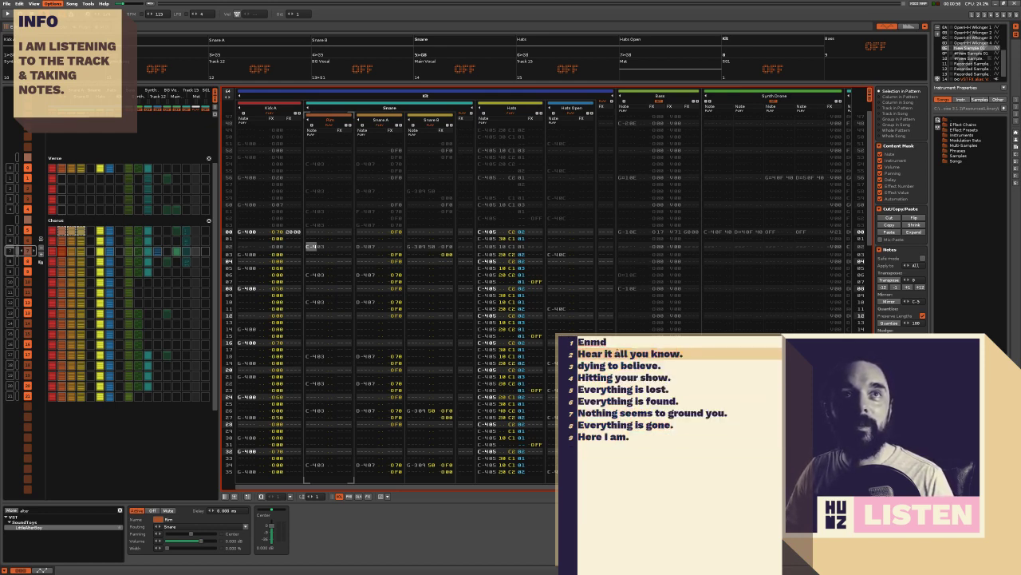
# Replace the first line of the notes with "Selfcond" and insert three blank lines below it
pyautogui.write('Selfcondience')
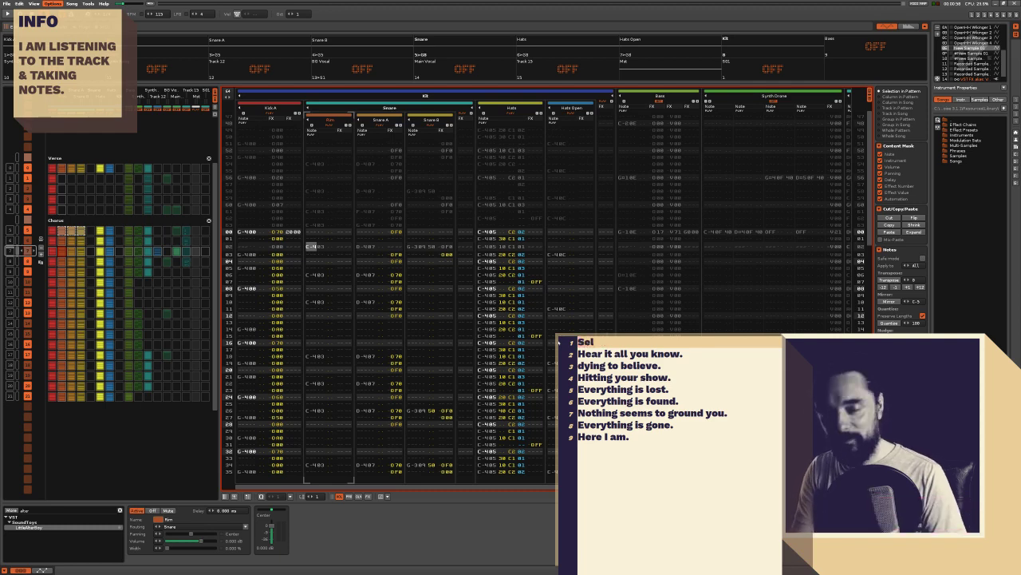
pyautogui.press('BackSpace')
pyautogui.press('BackSpace')
pyautogui.press('BackSpace')
pyautogui.press('BackSpace')
pyautogui.press('BackSpace')
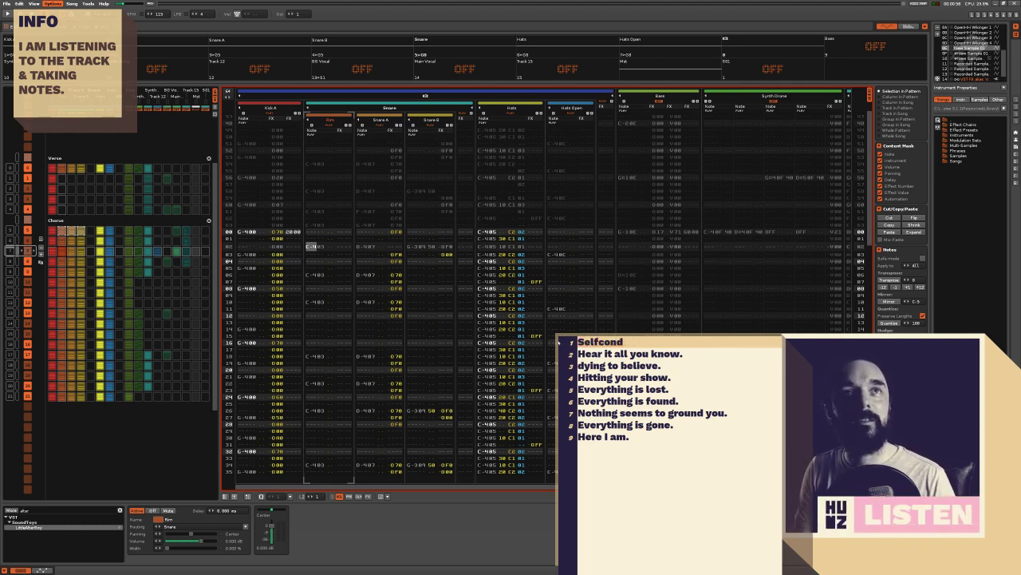
pyautogui.press('Return')
pyautogui.press('Return')
pyautogui.press('Left')
pyautogui.press('Left')
pyautogui.press('Return')
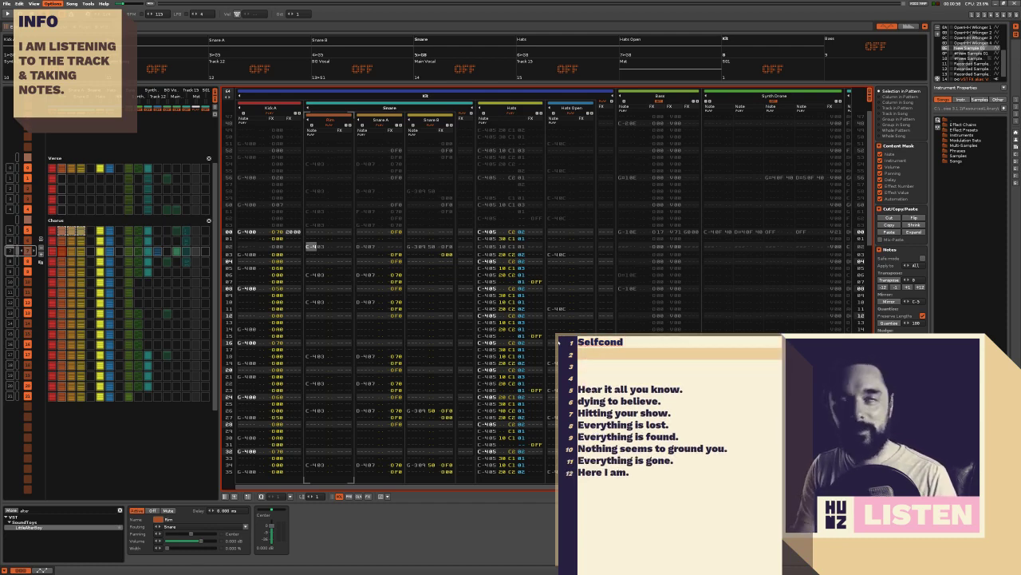
# Write "Self doubt" on the second line of the notes
pyautogui.write('Selfcond')
pyautogui.press('BackSpace')
pyautogui.write('f')
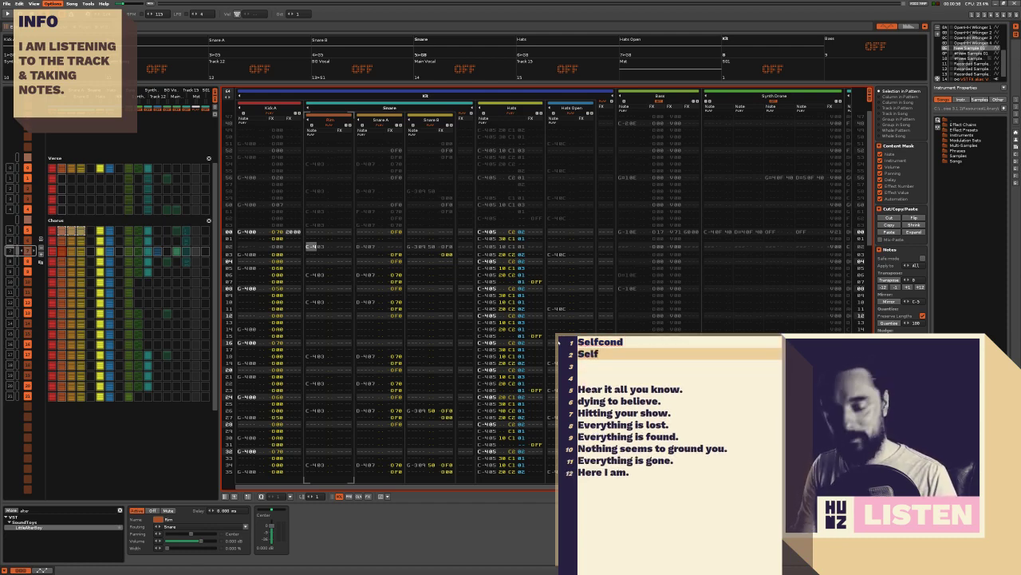
pyautogui.write(' doubt')
pyautogui.press('Up')
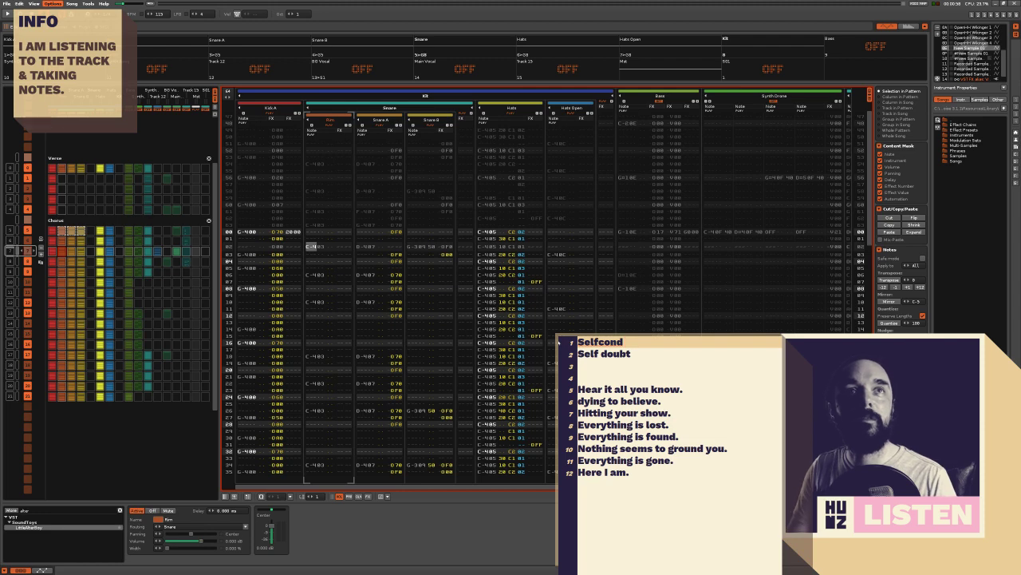
# Complete the first line of the notes so it reads "Self confidence"
pyautogui.press('BackSpace')
pyautogui.write('fidence4')
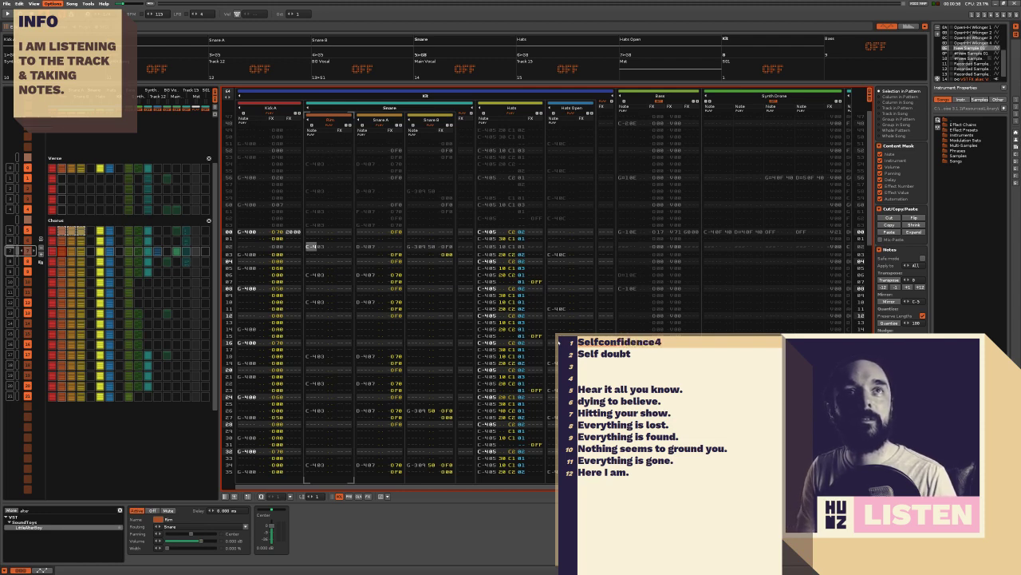
pyautogui.press('BackSpace')
pyautogui.press('Down')
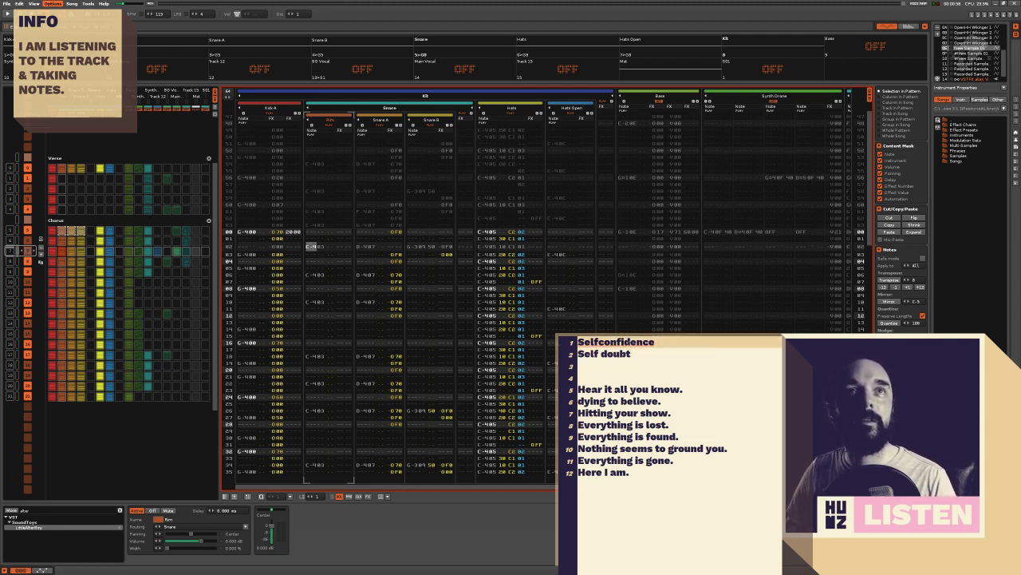
pyautogui.doubleClick(648, 343)
pyautogui.write('Self confidence')
pyautogui.click(647, 352)
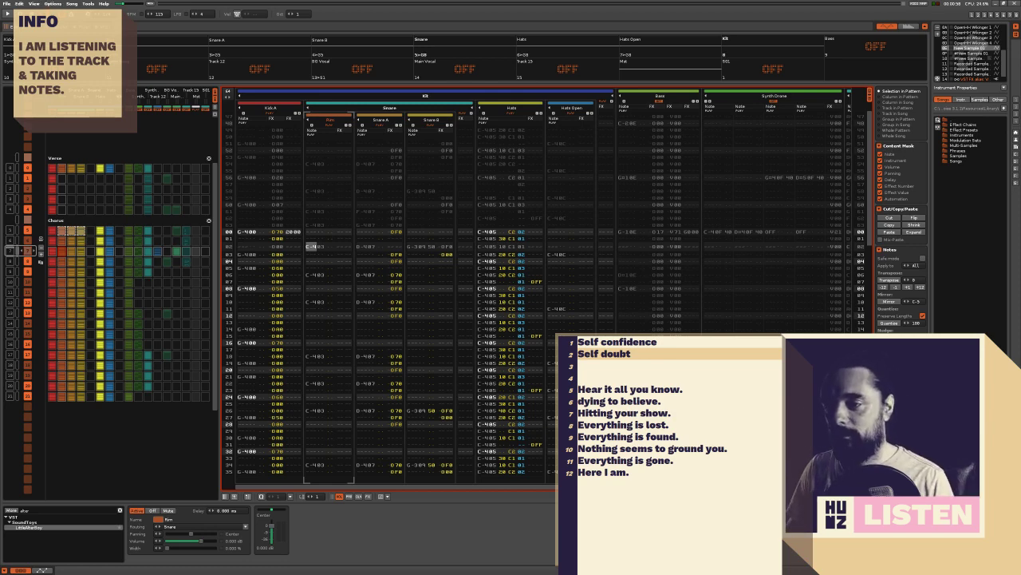
# Bring the Bass back in with the drums and select the Kick A column from line 08 to the pattern's end
pyautogui.click(452, 290)
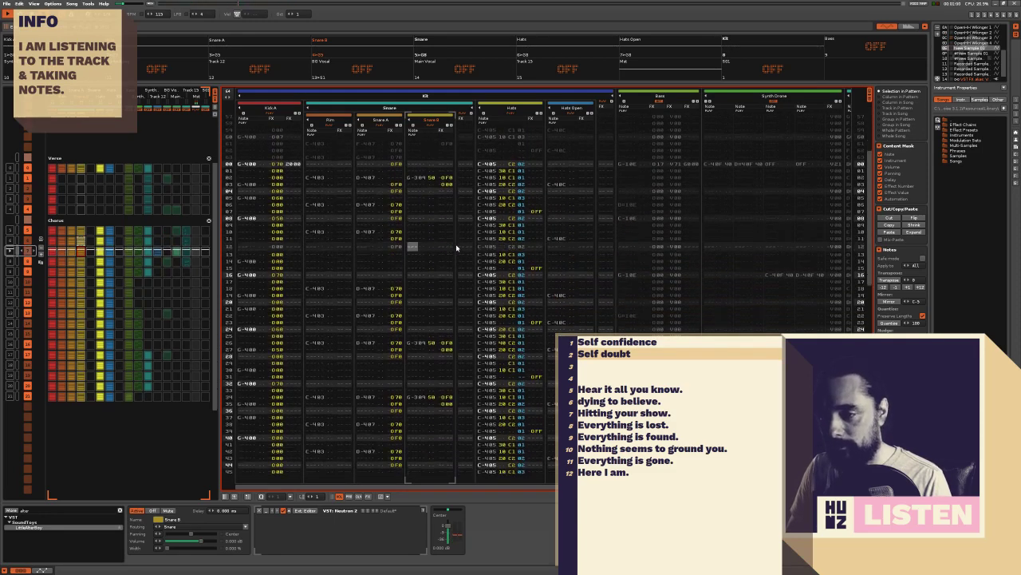
pyautogui.click(290, 223)
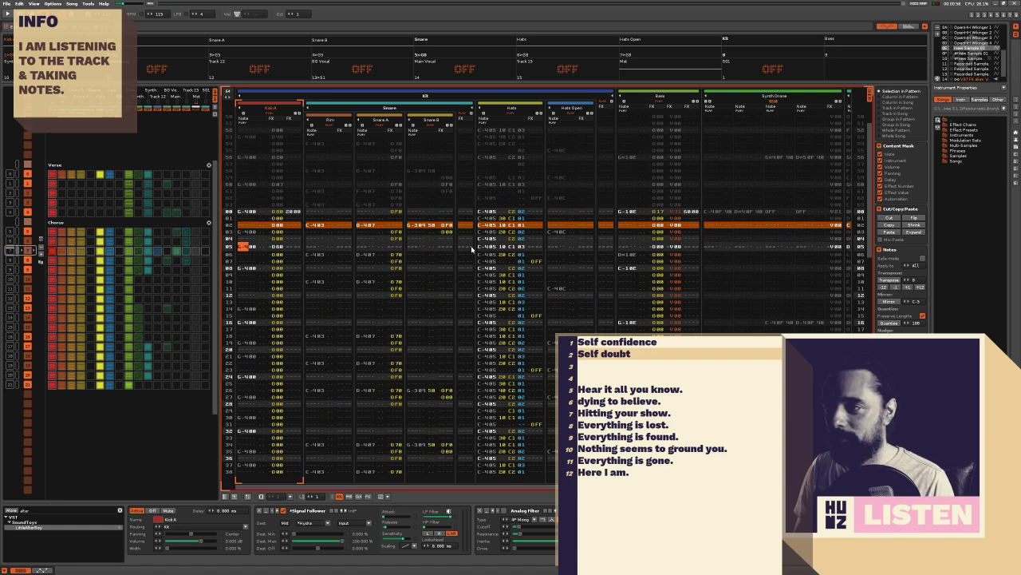
pyautogui.press('Down')
pyautogui.press('Down')
pyautogui.hotkey('ctrl', 'b')
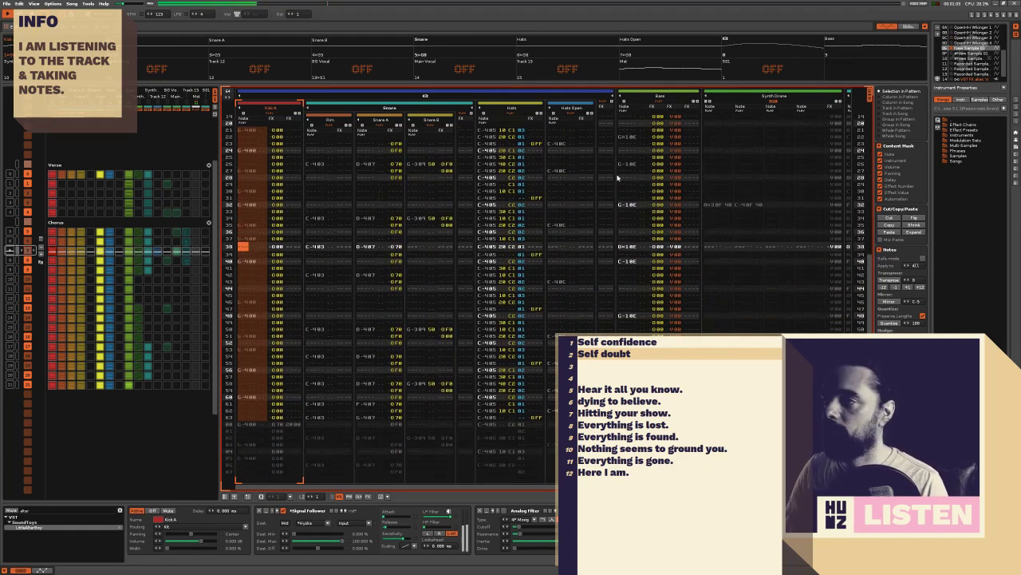
# Listen to the Bass, Hats Open and Hats tracks in the playing Chorus and bring the Synth Drone back in
pyautogui.click(863, 40)
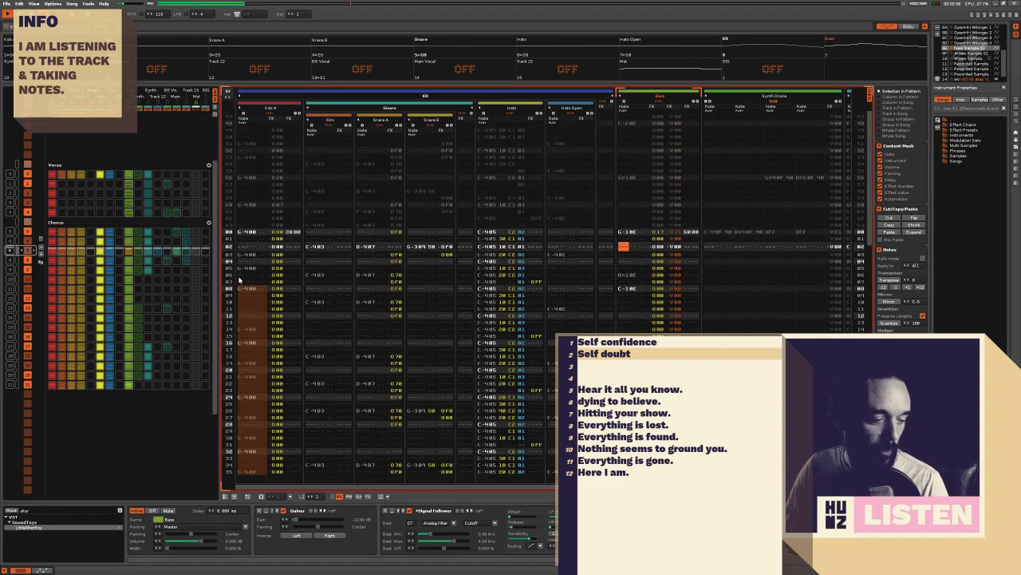
pyautogui.hotkey('shift', 'Tab')
pyautogui.hotkey('shift', 'Tab')
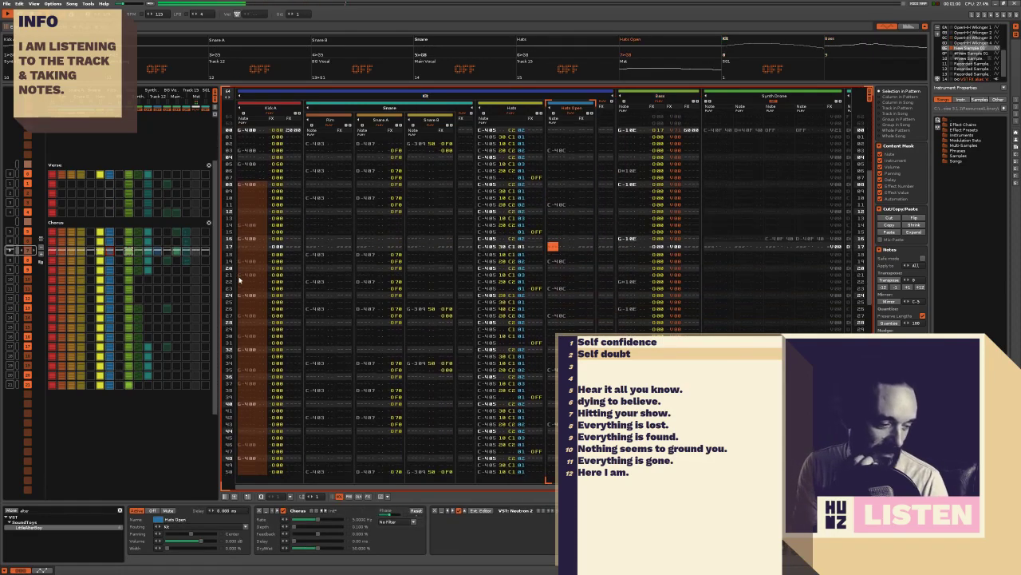
pyautogui.hotkey('shift', 'Tab')
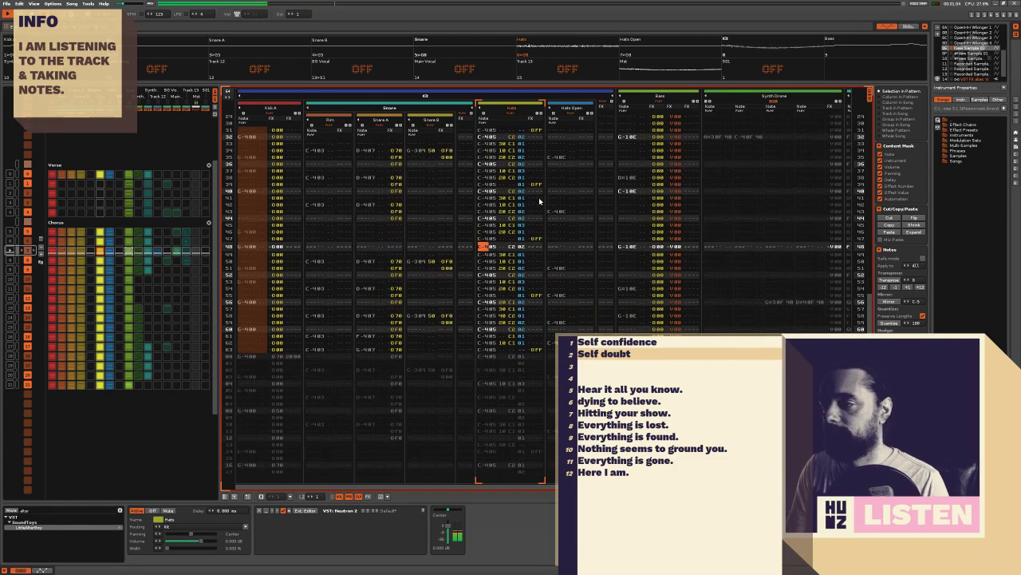
pyautogui.press('Tab')
pyautogui.press('Tab')
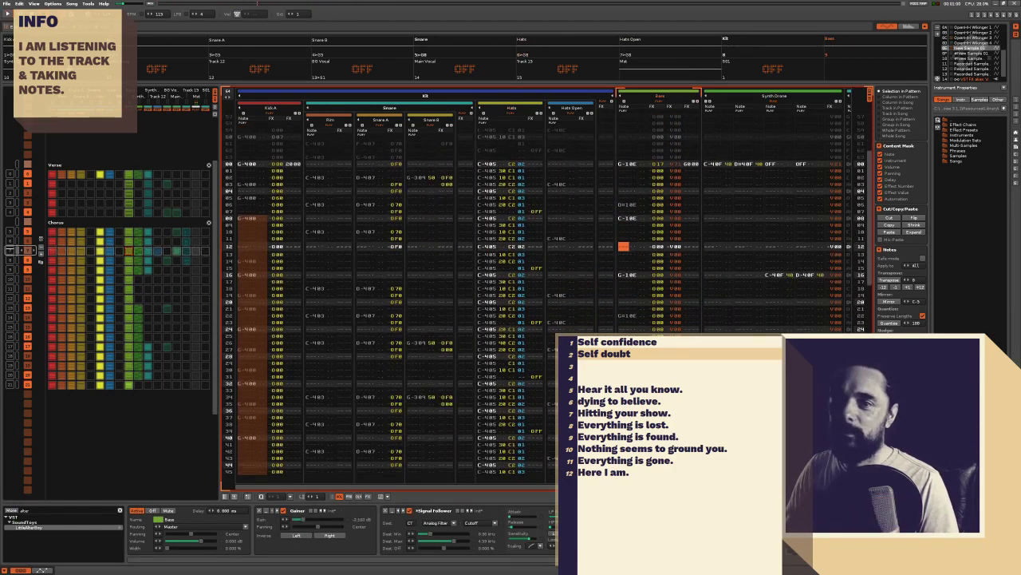
pyautogui.press('Tab')
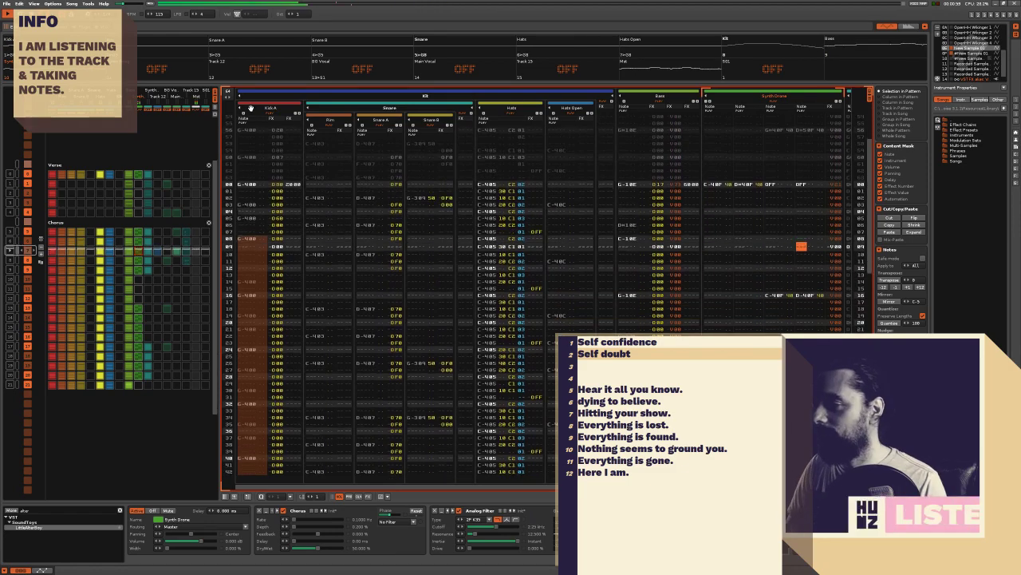
# Follow the Synth Apeg notes in the playing Chorus and return to the Synth Drone track
pyautogui.press('Tab')
pyautogui.press('Tab')
pyautogui.press('Tab')
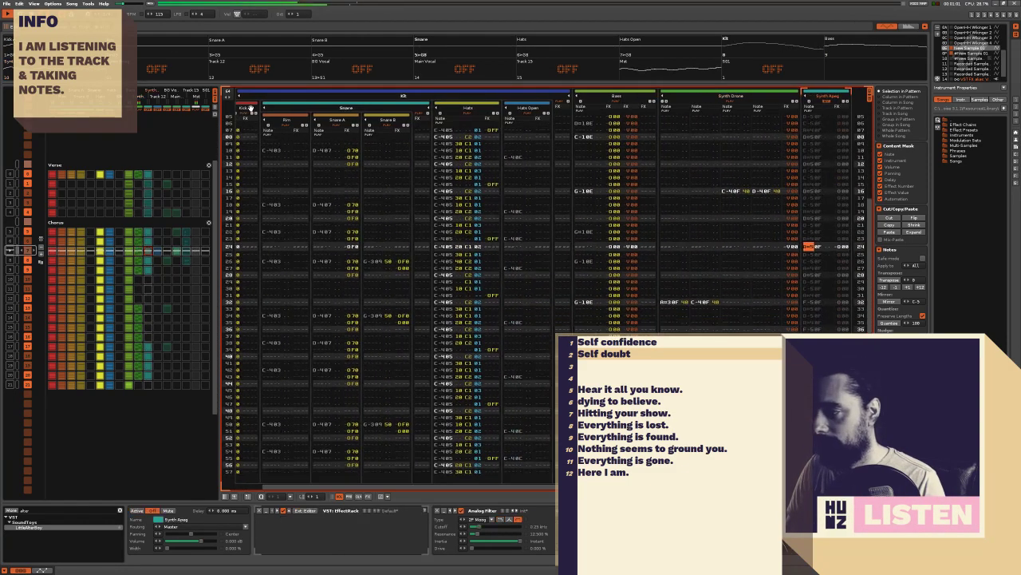
pyautogui.hotkey('shift', 'Tab')
pyautogui.hotkey('shift', 'Tab')
pyautogui.hotkey('shift', 'Tab')
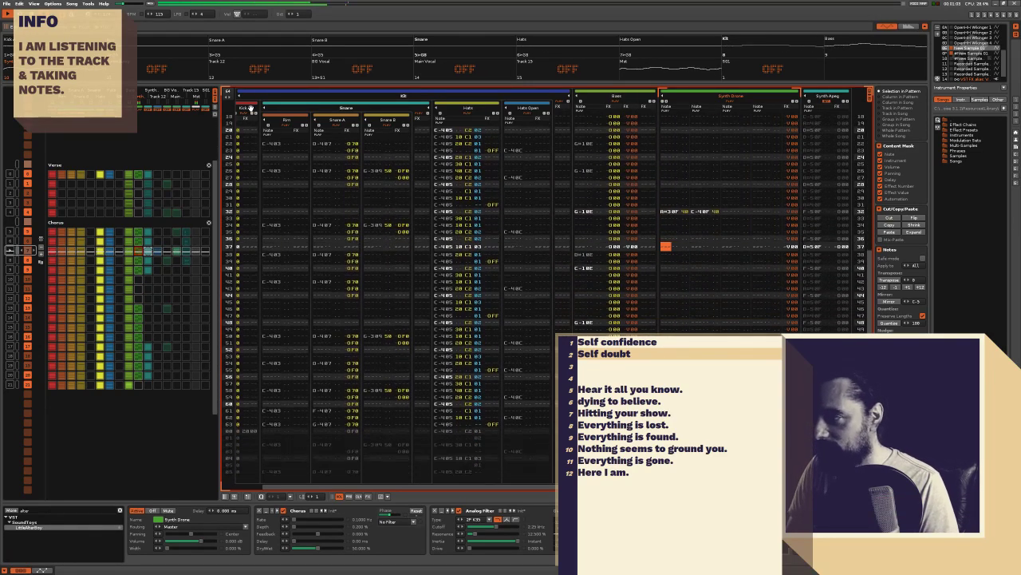
# Try other notes for the Synth Drone chord at line 16 and set it to A#3 and D-4
pyautogui.click(727, 245)
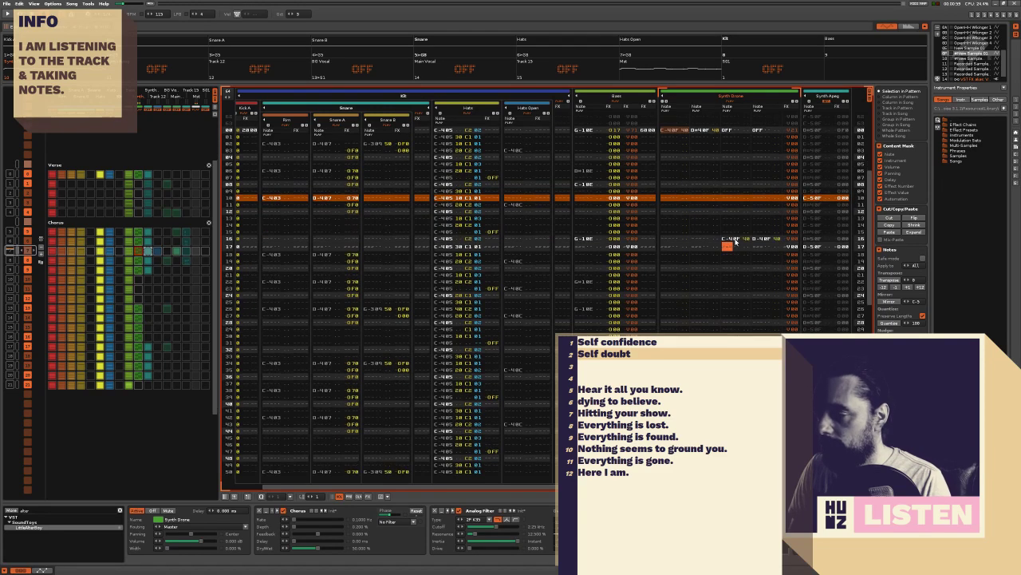
pyautogui.press('Right')
pyautogui.press('3')
pyautogui.press('Up')
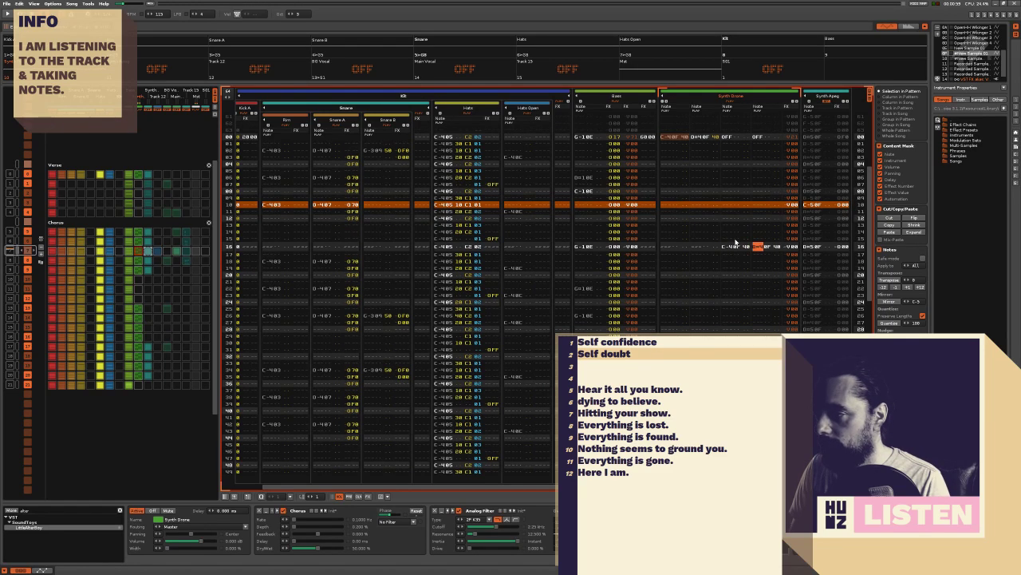
pyautogui.press('Left')
pyautogui.press('Left')
pyautogui.press('Left')
pyautogui.press('Left')
pyautogui.press('Left')
pyautogui.press('n')
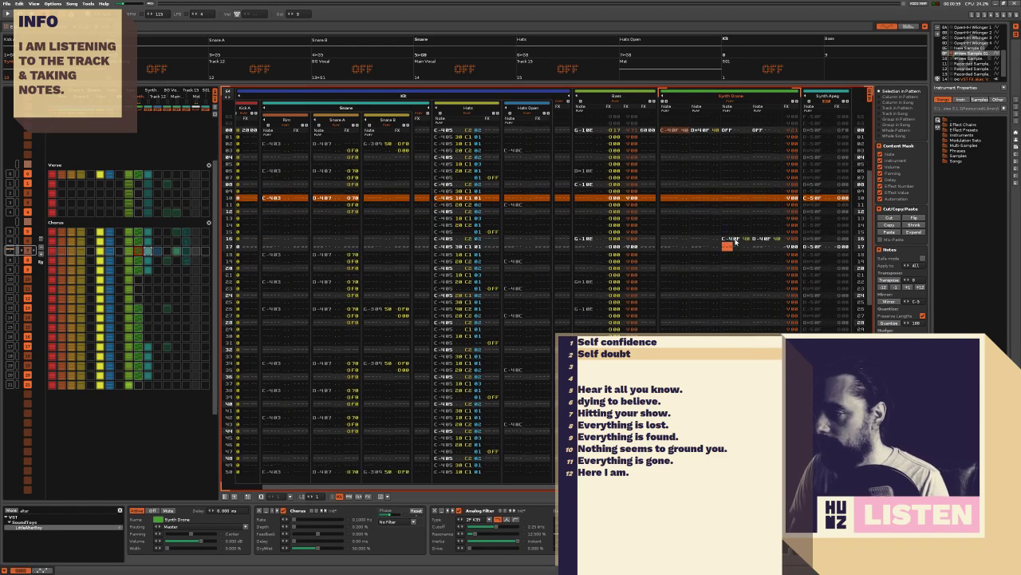
pyautogui.press('Up')
pyautogui.press('n')
pyautogui.press('w')
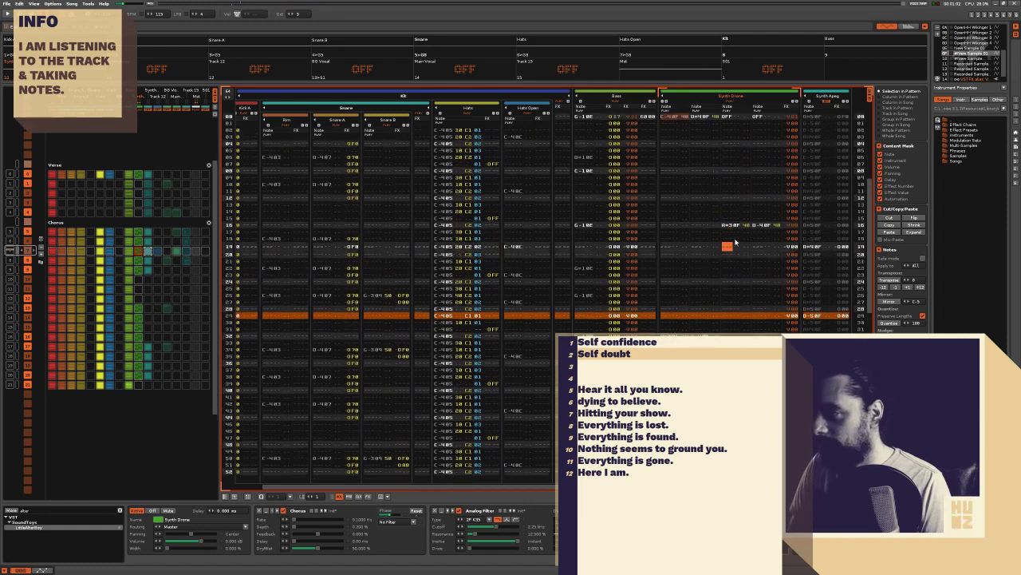
# Enter a note-off in the second Synth Drone note column at line 16
pyautogui.press('Left')
pyautogui.press('Left')
pyautogui.press('Left')
pyautogui.press('Left')
pyautogui.press('Left')
pyautogui.press('Left')
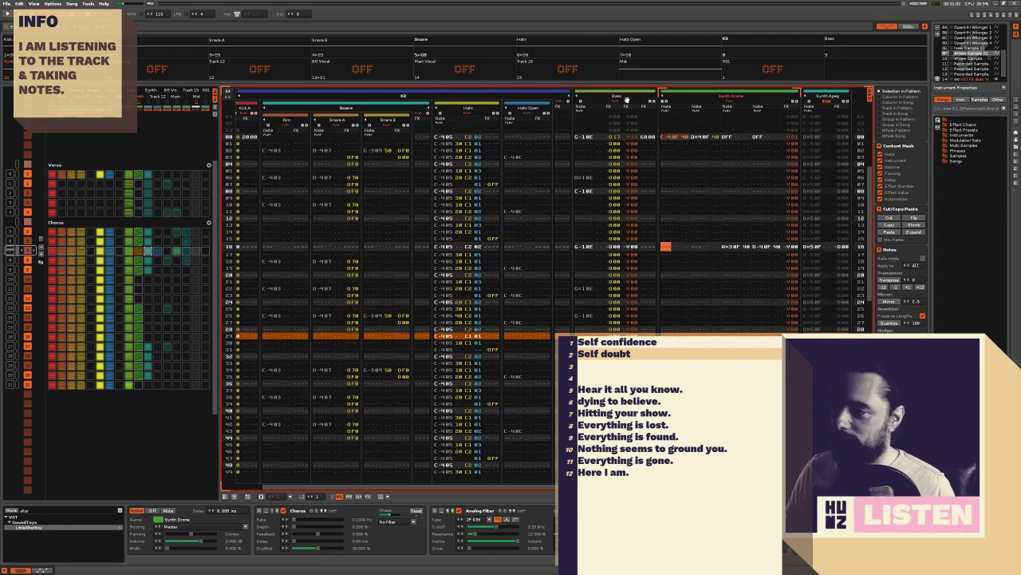
pyautogui.moveTo(664, 247); pyautogui.dragTo(705, 249)
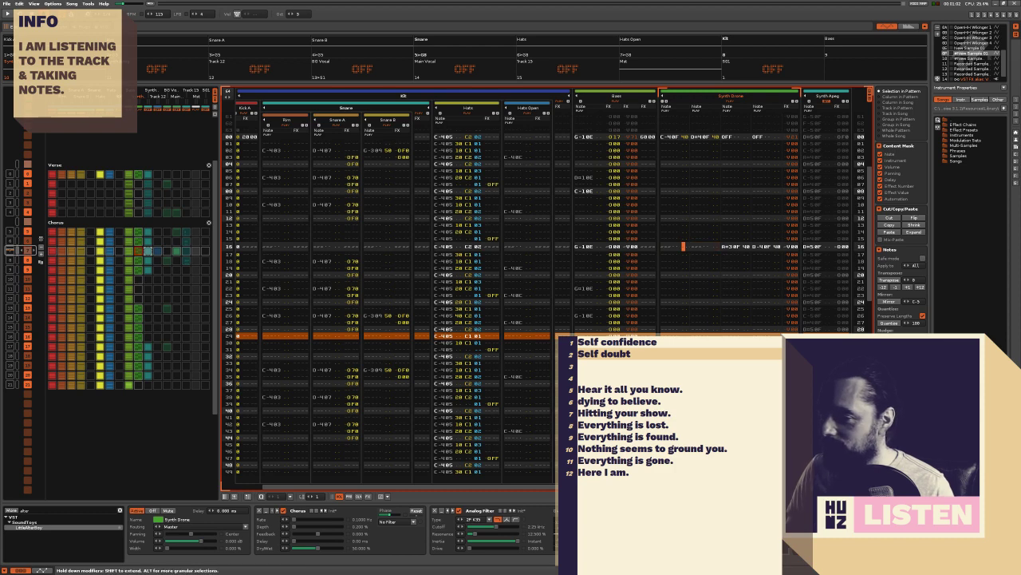
pyautogui.scroll(-9, 705, 249)
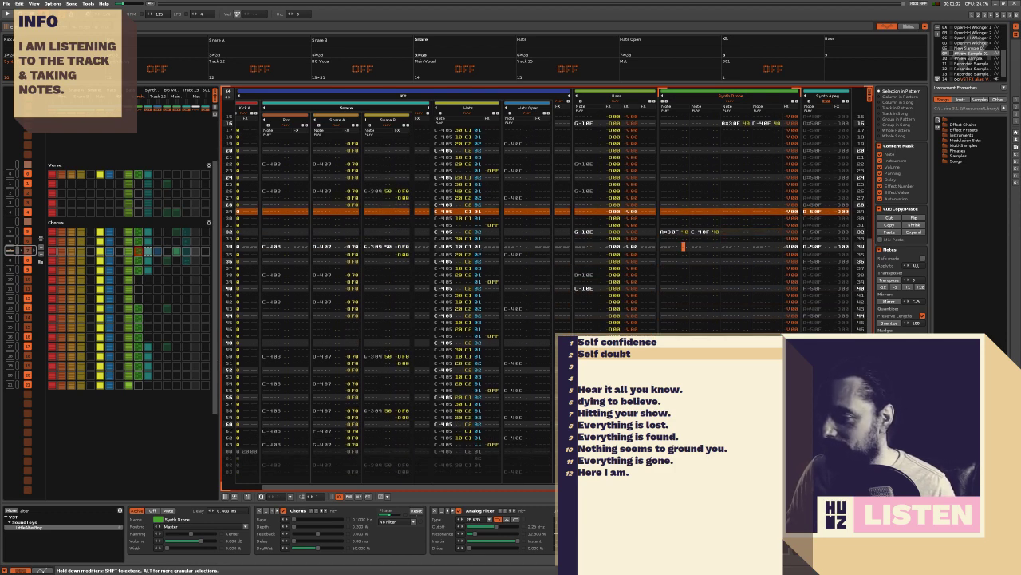
pyautogui.scroll(6, 698, 317)
pyautogui.click(693, 200)
pyautogui.moveTo(671, 210); pyautogui.dragTo(672, 206)
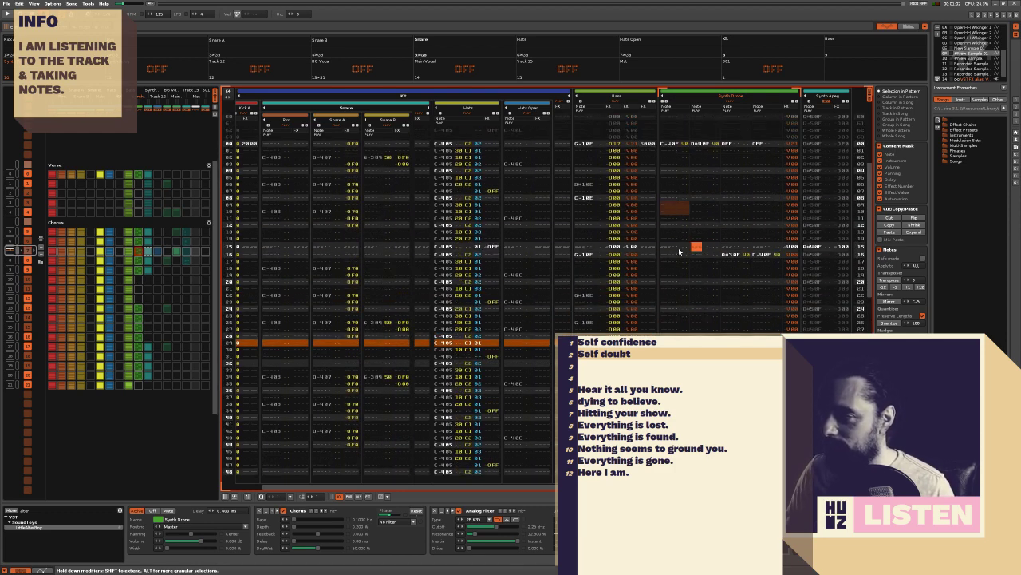
pyautogui.moveTo(676, 254); pyautogui.dragTo(698, 253)
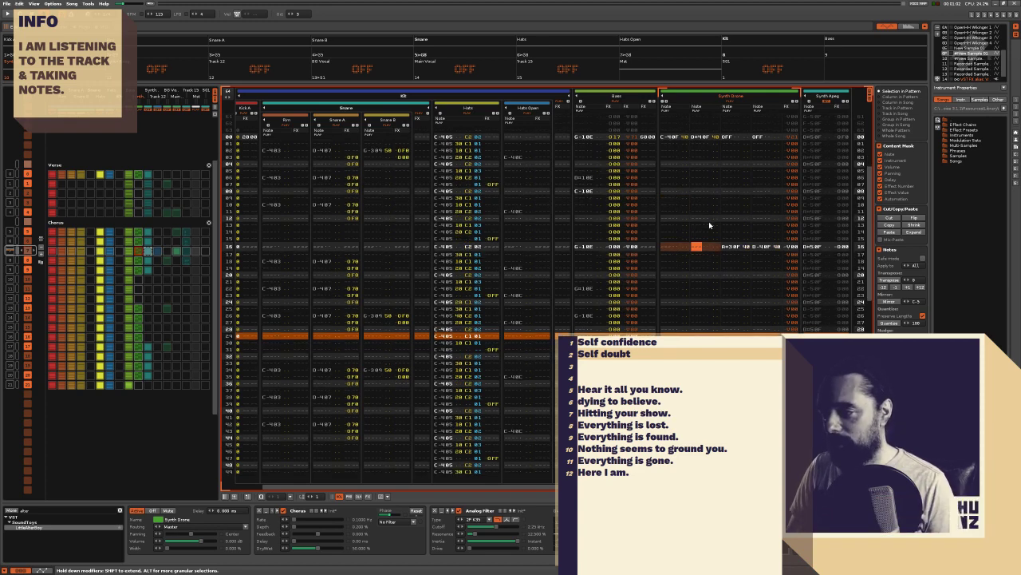
pyautogui.press('capslock')
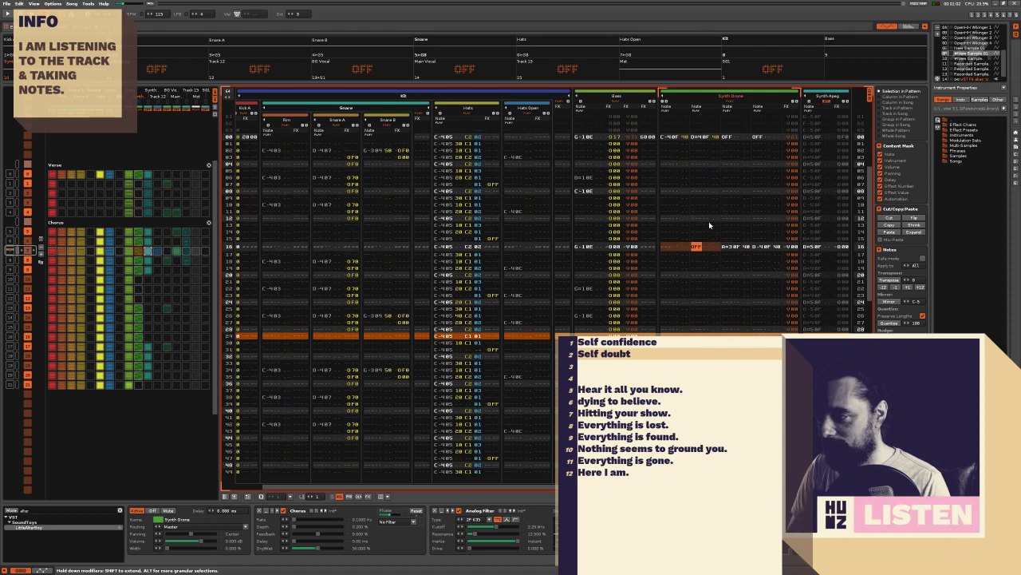
# Insert a note-off in the first note column of the Synth Drone track at line 16
pyautogui.press('Left')
pyautogui.press('Right')
pyautogui.press('Down')
pyautogui.press('Up')
pyautogui.press('Left')
pyautogui.press('capslock')
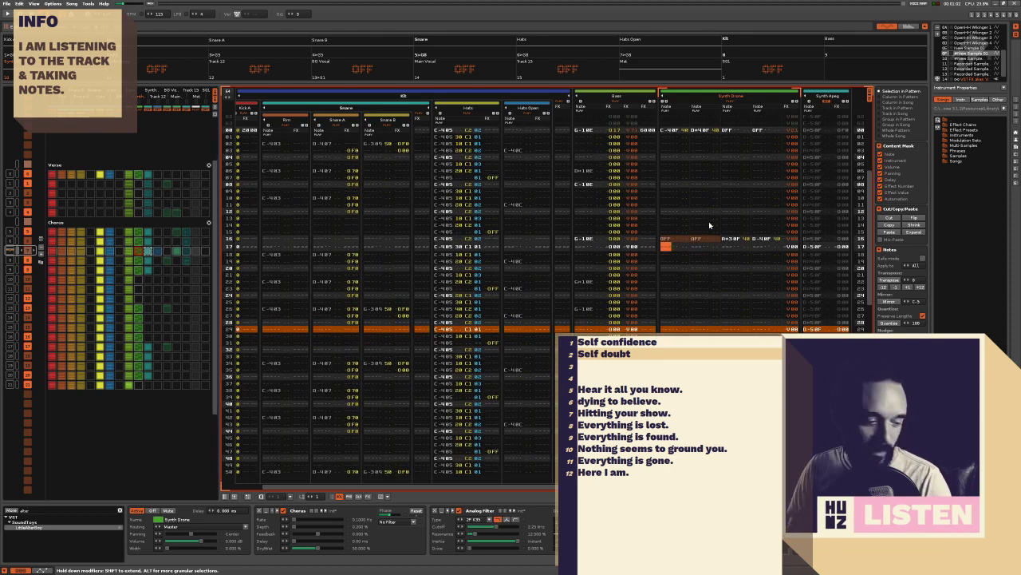
# Play the pattern from above line 16 to listen to the Synth Drone part with the rest of the track
pyautogui.press('Up')
pyautogui.press('Up')
pyautogui.press('Up')
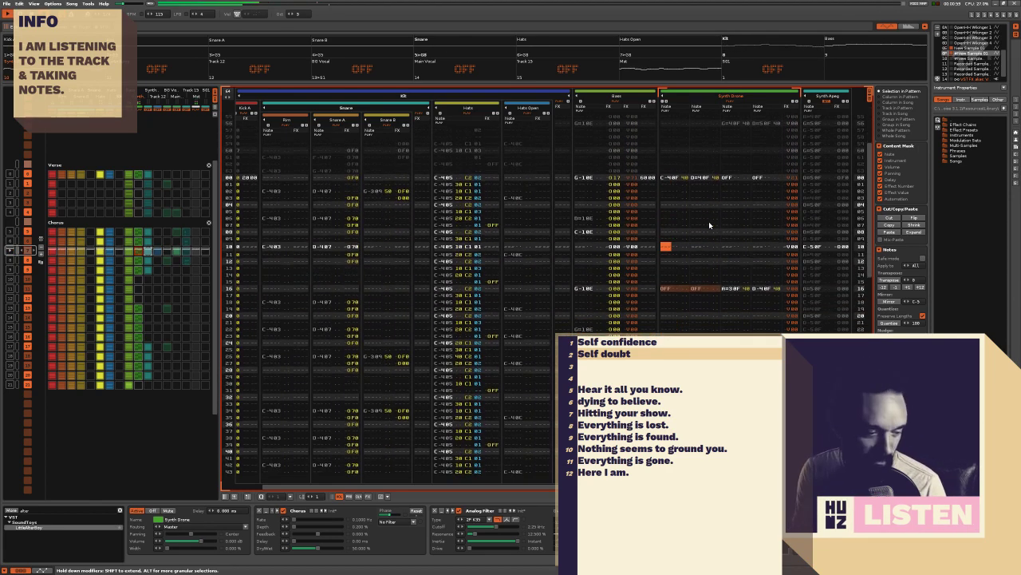
pyautogui.press('Up')
pyautogui.press('Up')
pyautogui.press('Up')
pyautogui.press('Up')
pyautogui.press('Up')
pyautogui.press('Up')
pyautogui.press('Up')
pyautogui.press('Up')
pyautogui.press('Up')
pyautogui.press('Up')
pyautogui.press('Up')
pyautogui.press('Up')
pyautogui.press('Up')
pyautogui.press('Up')
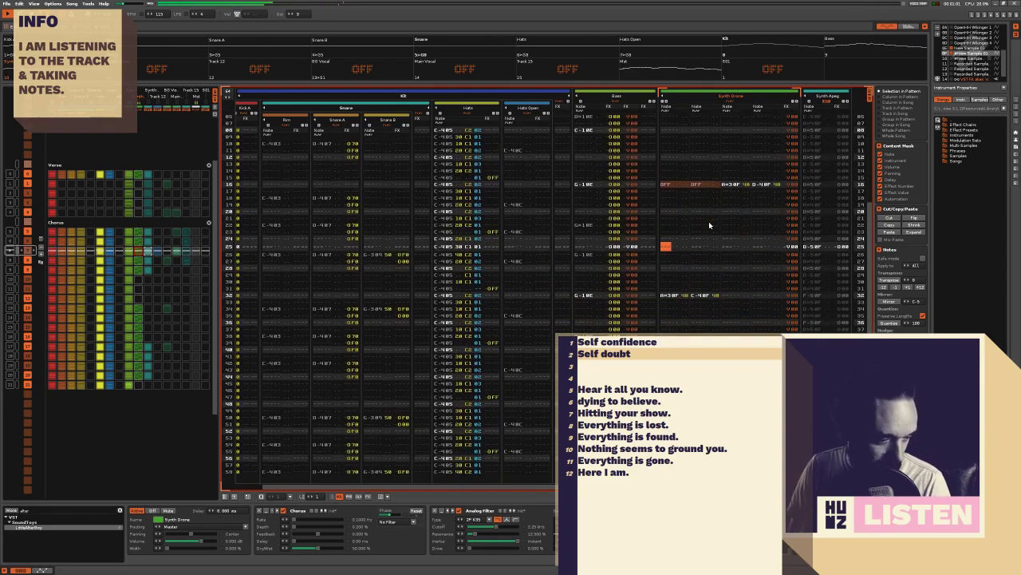
pyautogui.press('space')
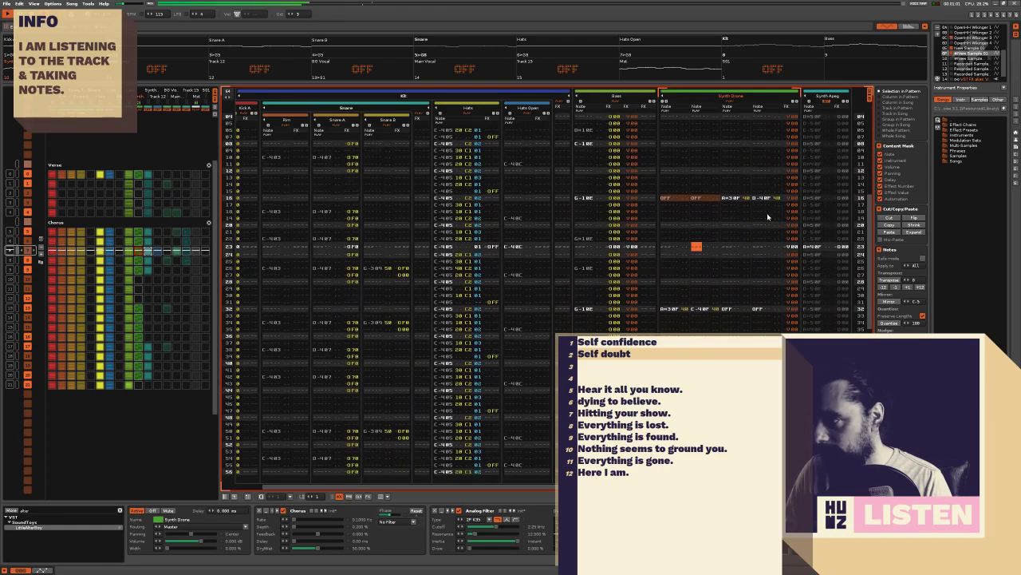
# Change the two chord notes at line 16 of the Synth Drone track to G-3 and D#4
pyautogui.click(764, 238)
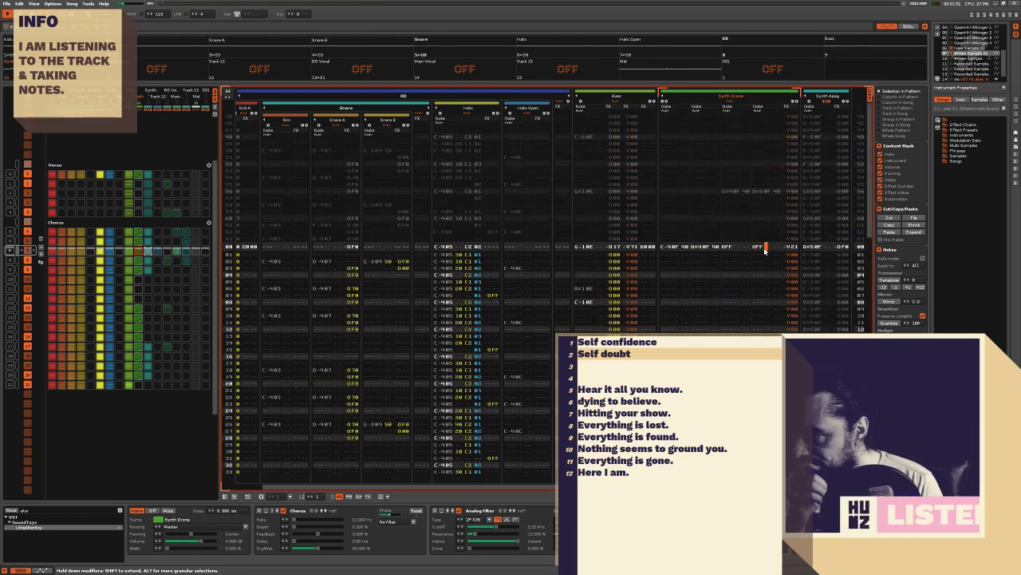
pyautogui.press('space')
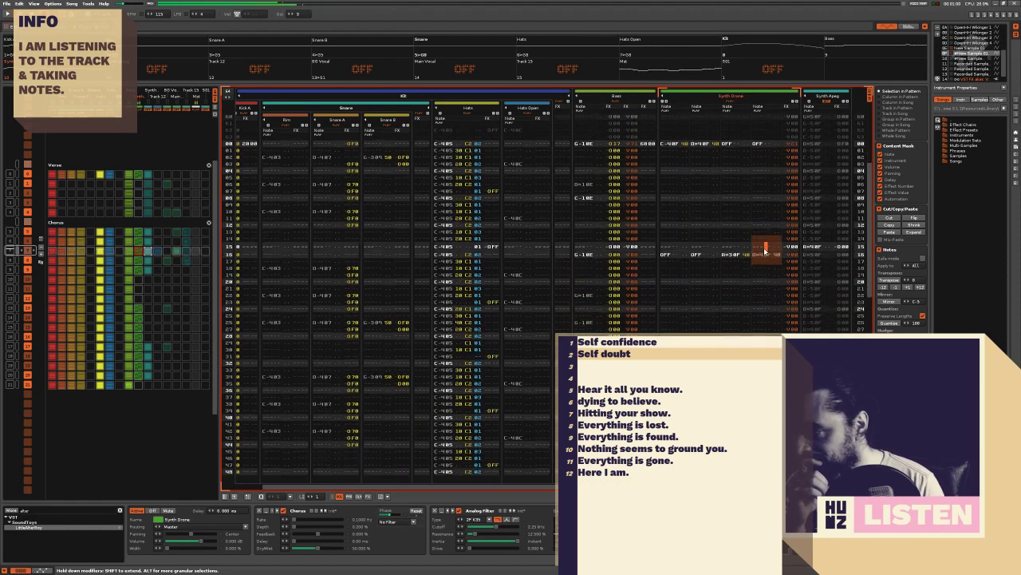
pyautogui.hotkey('shift', 'Tab')
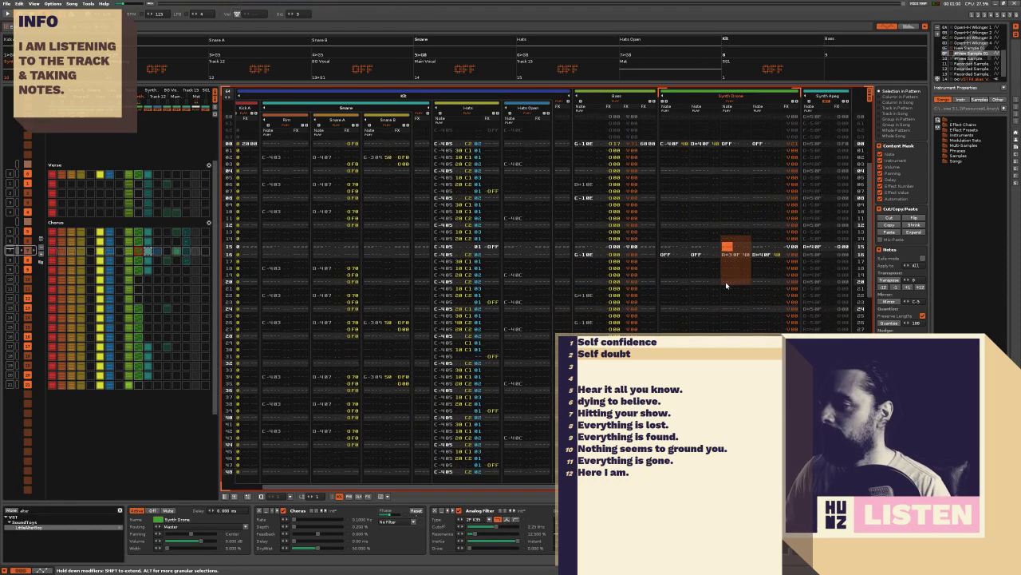
pyautogui.press('space')
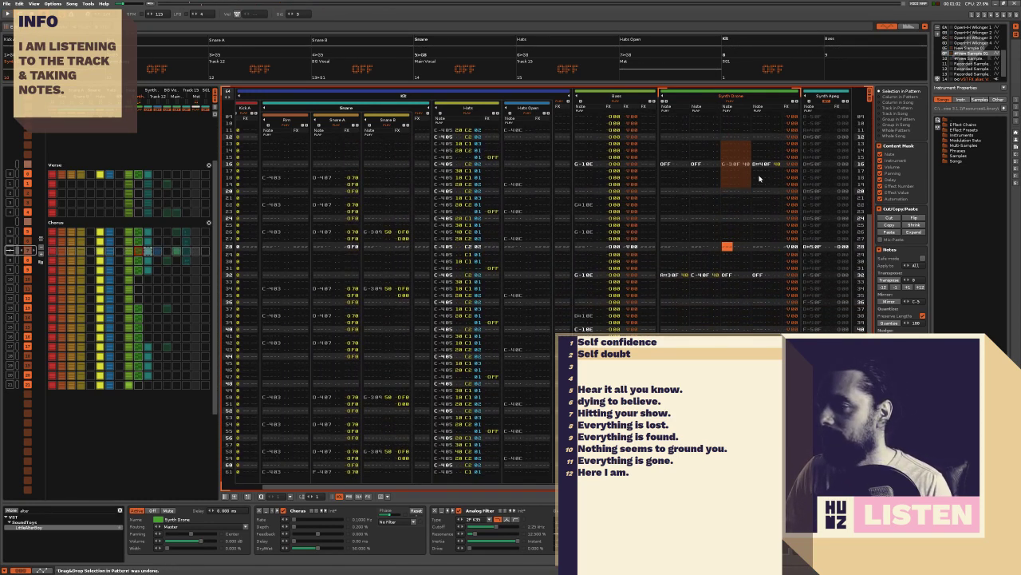
# Copy the G-3 and D#4 notes from line 16 into the first two Synth Drone note columns at line 32
pyautogui.click(749, 217)
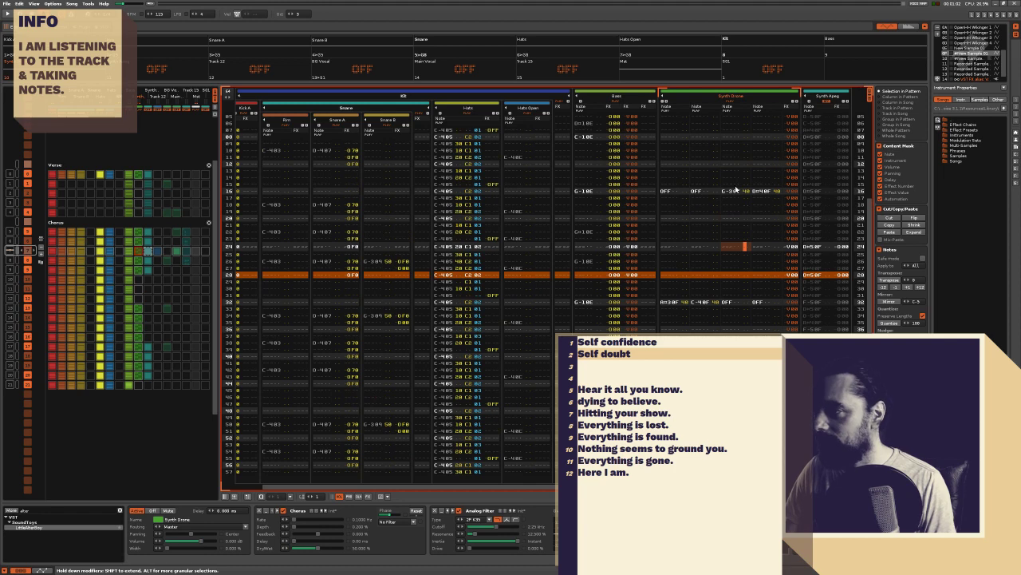
pyautogui.click(736, 187)
pyautogui.moveTo(725, 254); pyautogui.dragTo(763, 246)
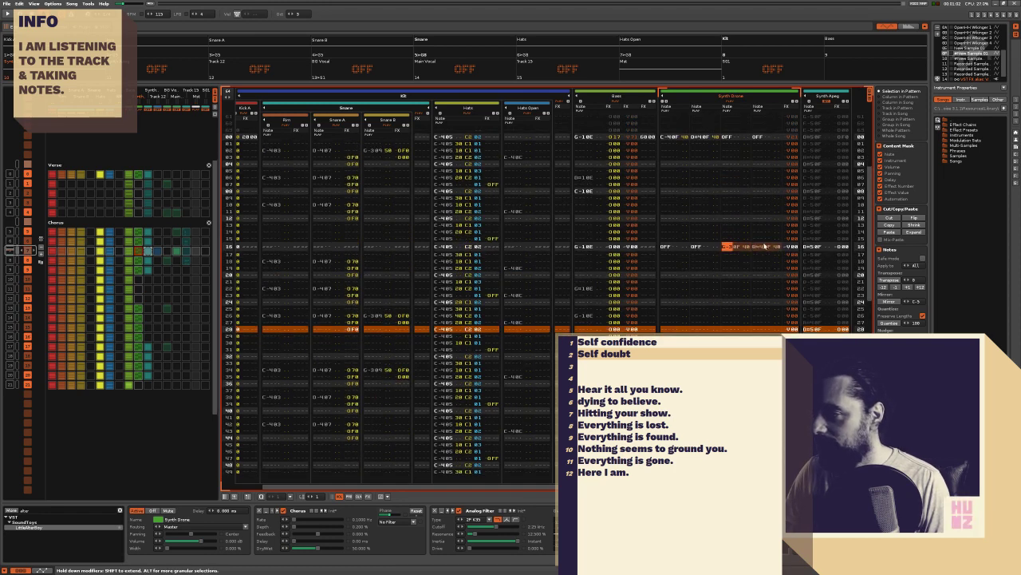
pyautogui.scroll(-3, 762, 248)
pyautogui.moveTo(662, 275); pyautogui.dragTo(700, 249)
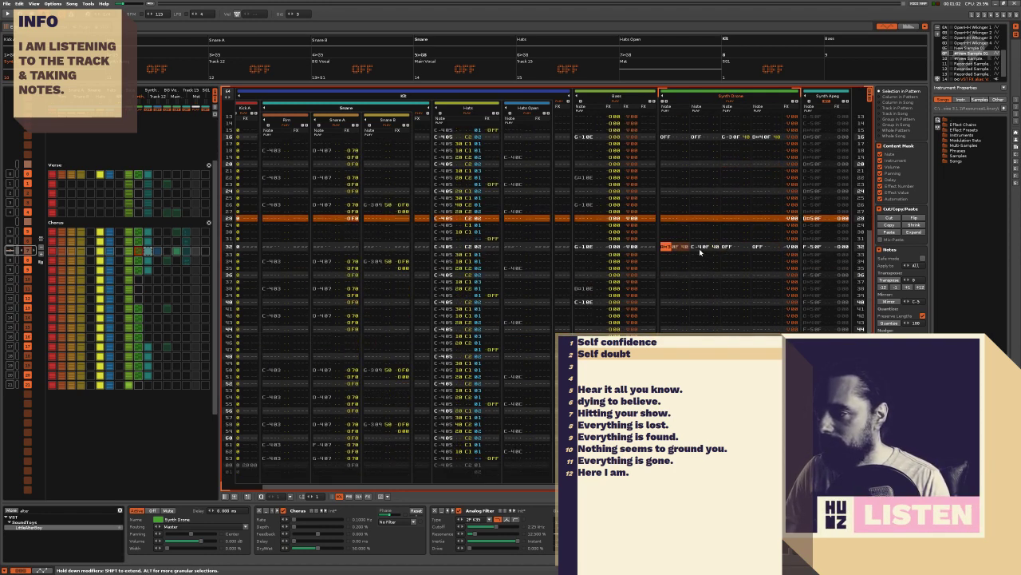
pyautogui.write('G-30F 40 D#40F 40')
# Try raising the lower note of the Synth Drone chord at line 32 to G#3
pyautogui.click(712, 204)
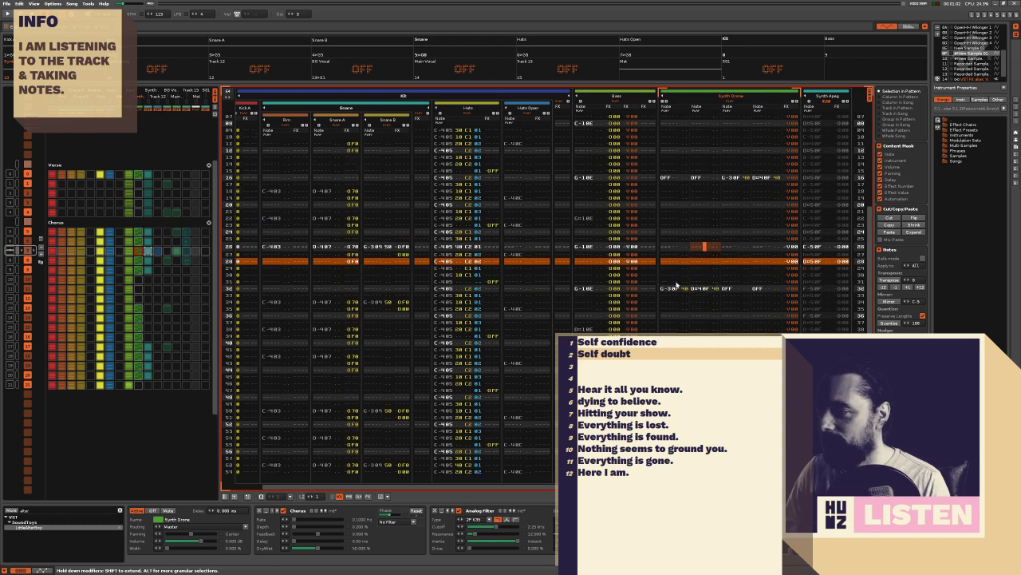
pyautogui.press('space')
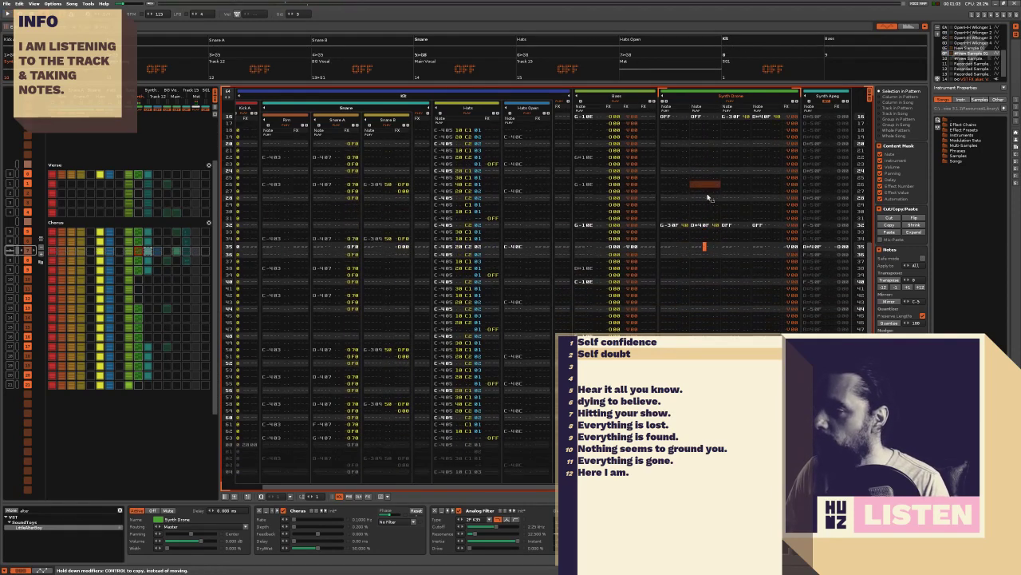
pyautogui.click(685, 227)
pyautogui.click(709, 248)
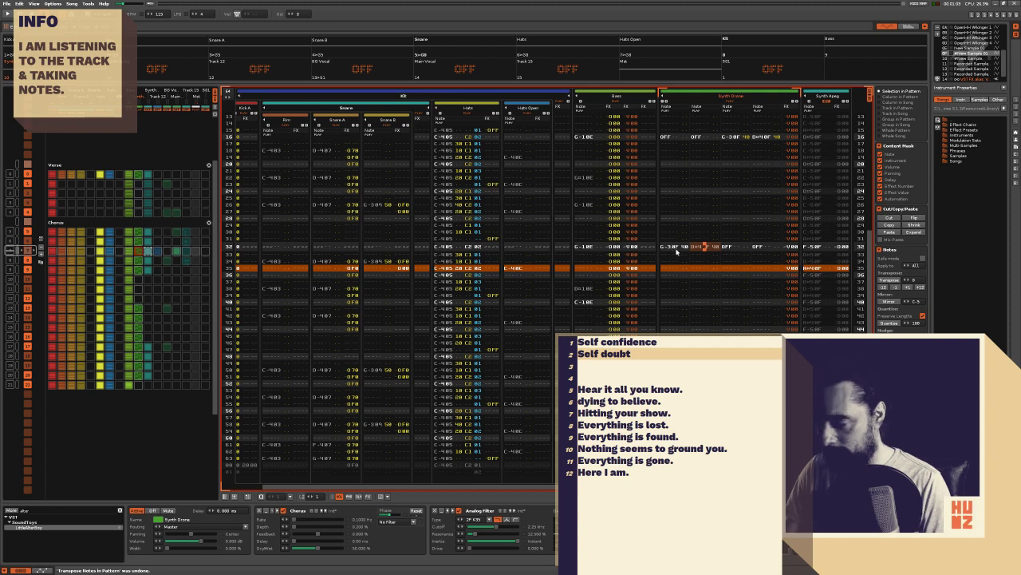
pyautogui.press('Down')
pyautogui.press('b')
pyautogui.press('Up')
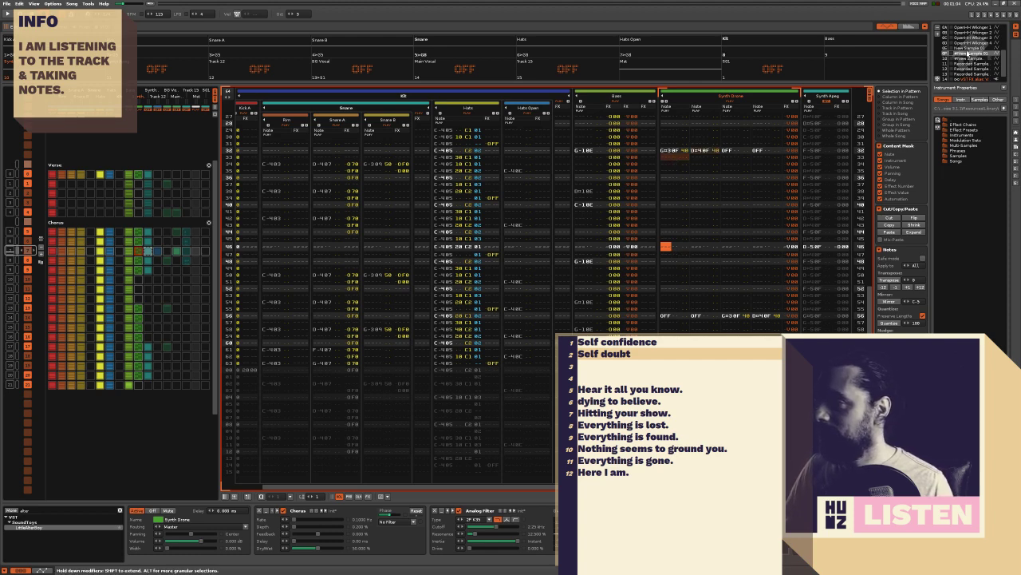
# Inspect the selected instrument's waveform, modulation and effects, and return to the pattern editor
pyautogui.press('F3')
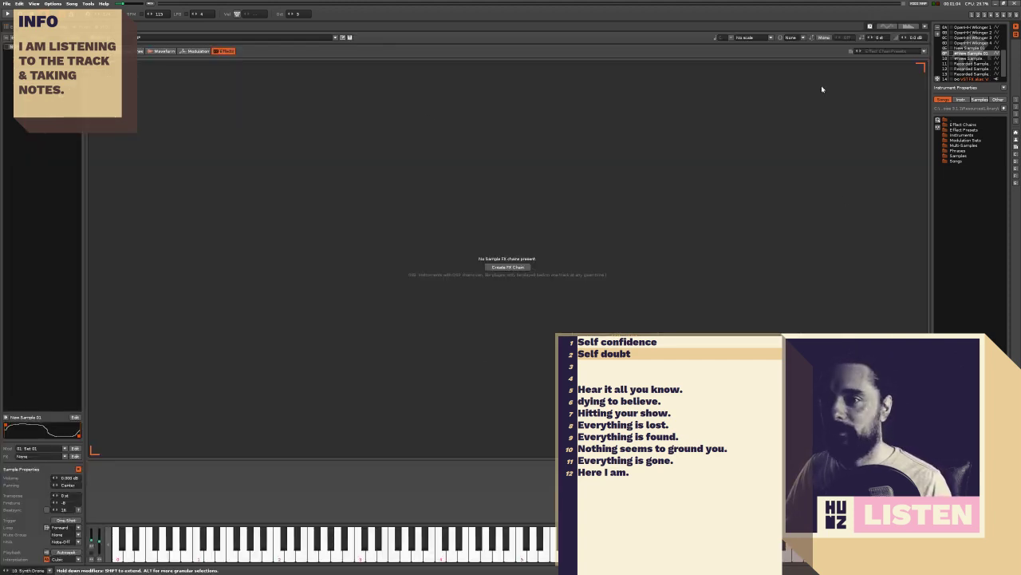
pyautogui.press('F3')
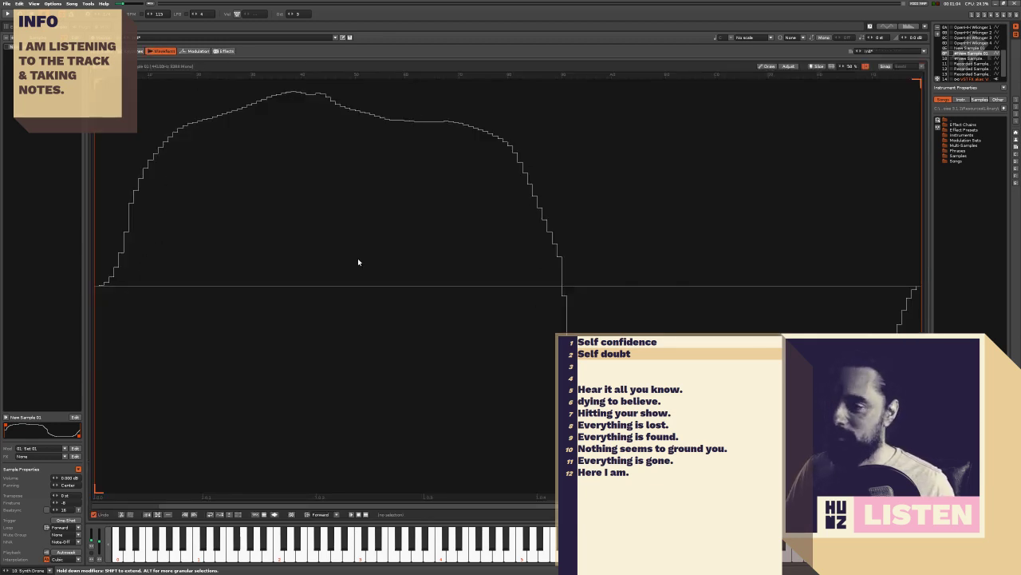
pyautogui.click(196, 51)
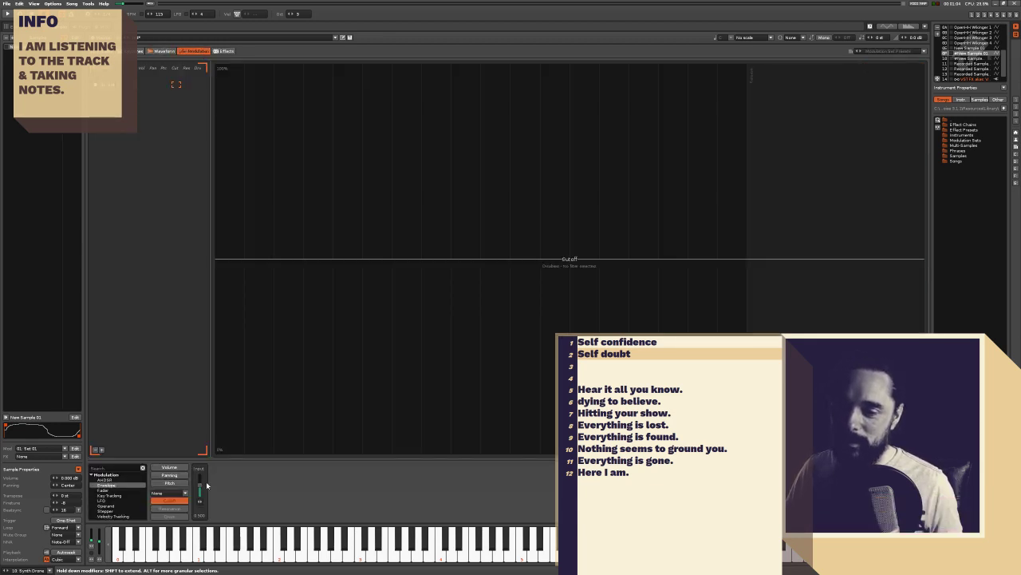
pyautogui.click(226, 51)
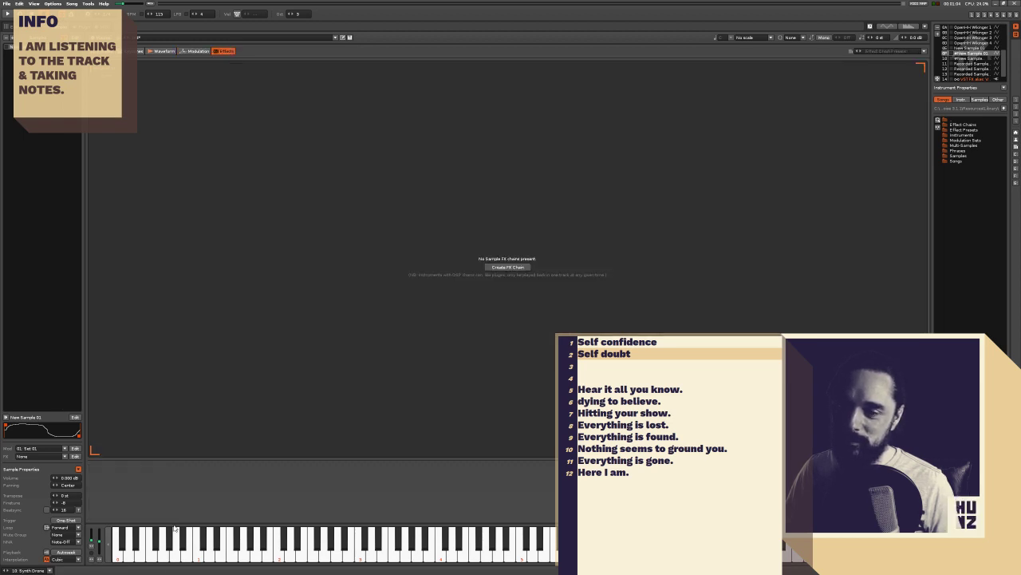
pyautogui.click(190, 53)
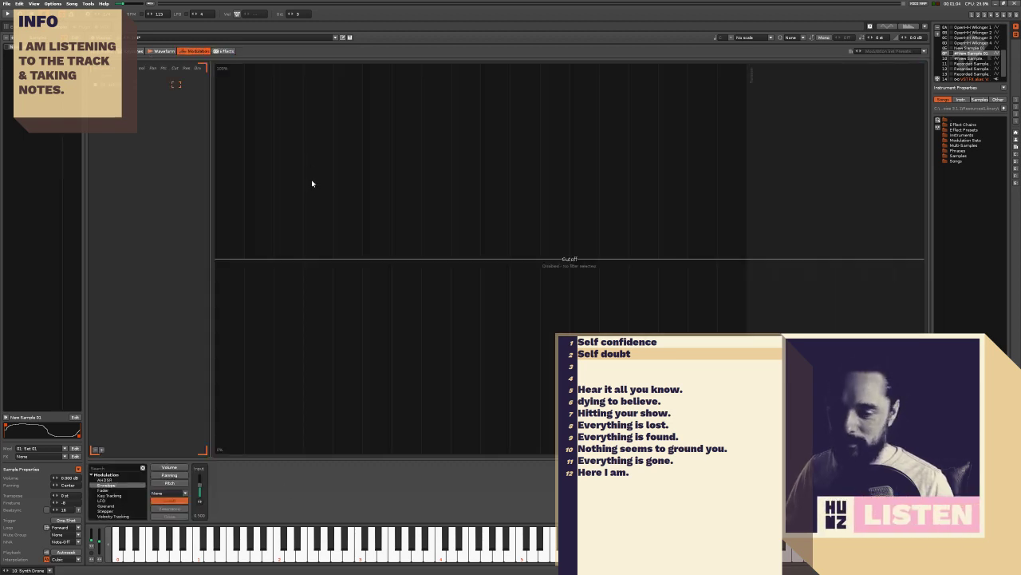
pyautogui.click(169, 54)
pyautogui.press('F1')
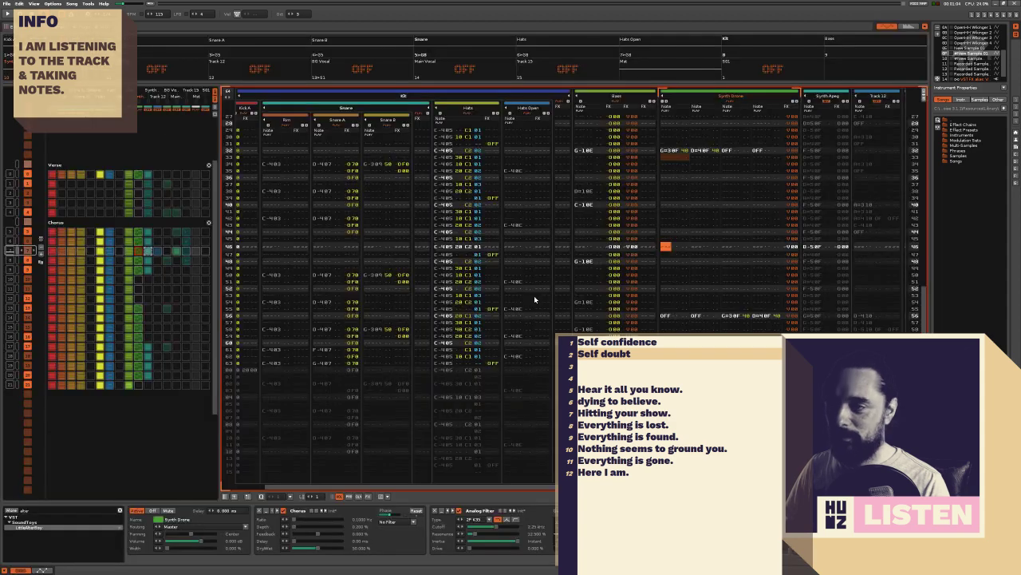
# Close the EffectRack window and change the Synth Drone chord at line 32 to G-3 and C-4
pyautogui.press('space')
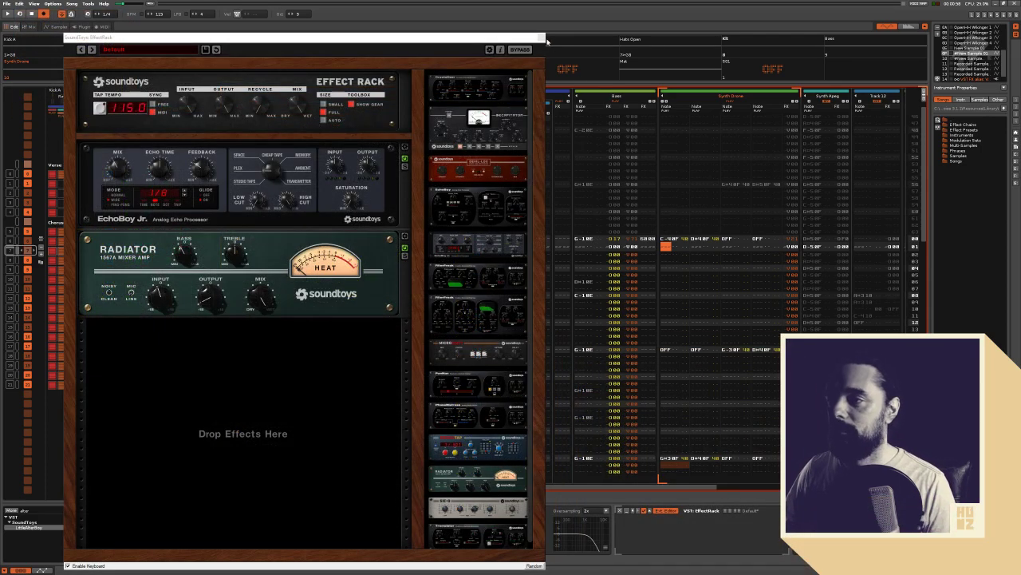
pyautogui.click(544, 38)
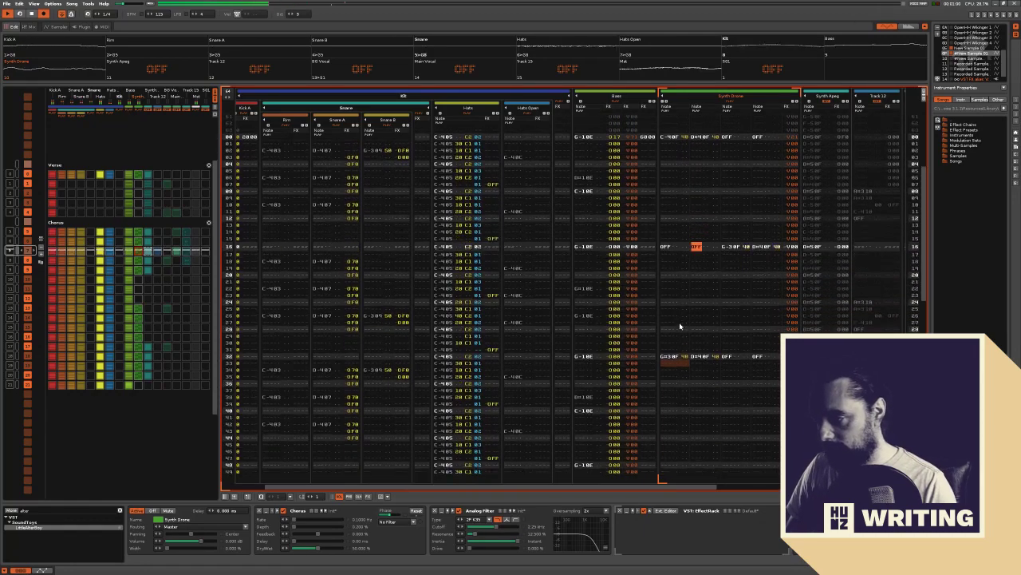
pyautogui.moveTo(680, 326); pyautogui.dragTo(707, 264)
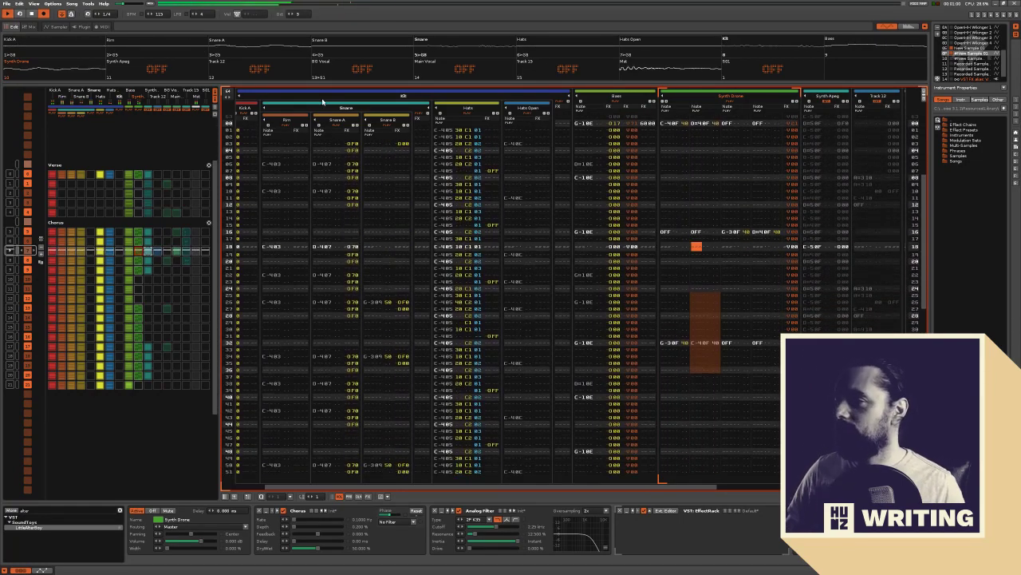
# Solo Track 12 to hear its part alone, and bring the other tracks back in
pyautogui.moveTo(636, 488); pyautogui.dragTo(796, 487)
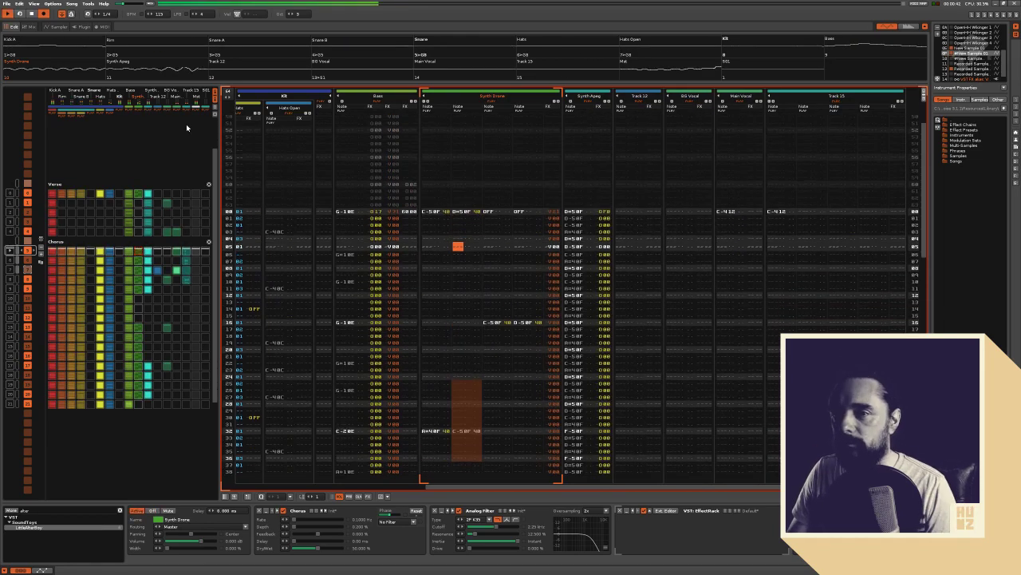
pyautogui.click(165, 60)
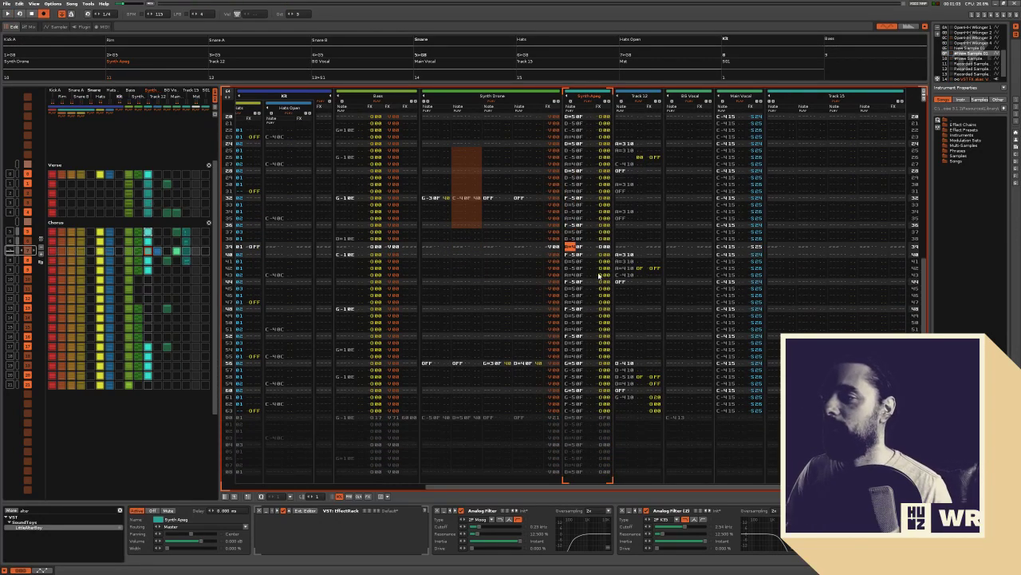
pyautogui.click(623, 204)
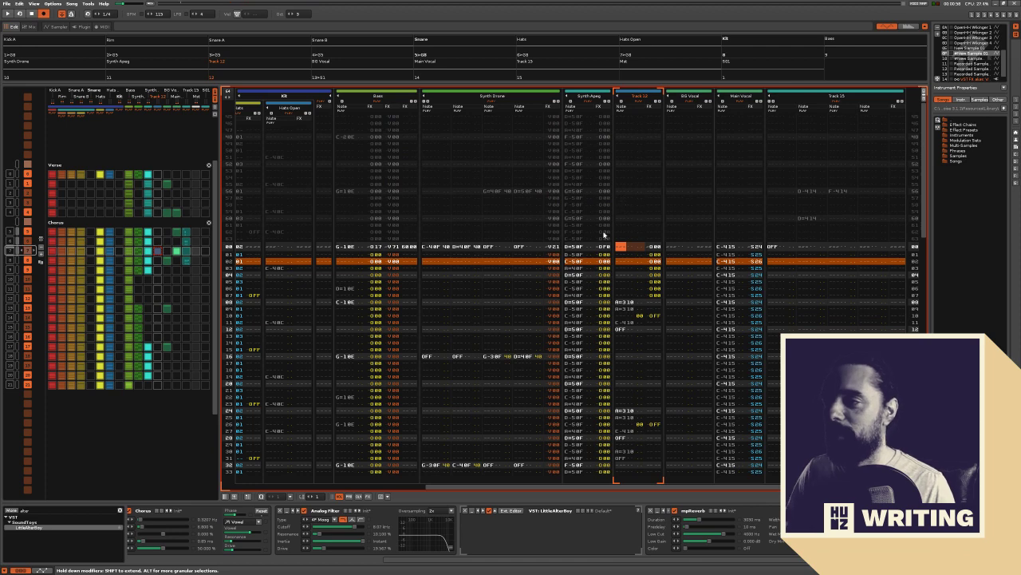
pyautogui.rightClick(296, 76)
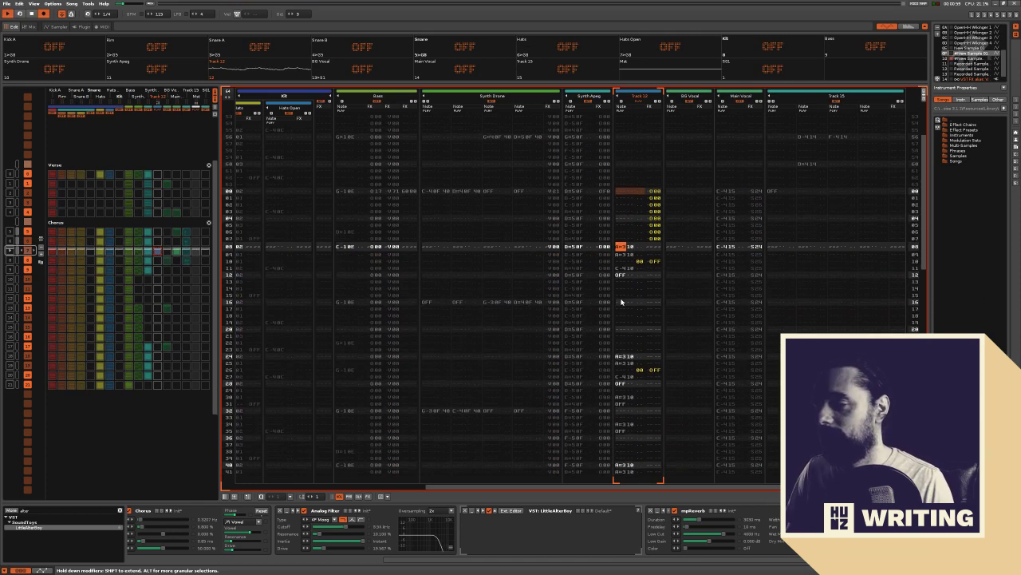
pyautogui.rightClick(265, 76)
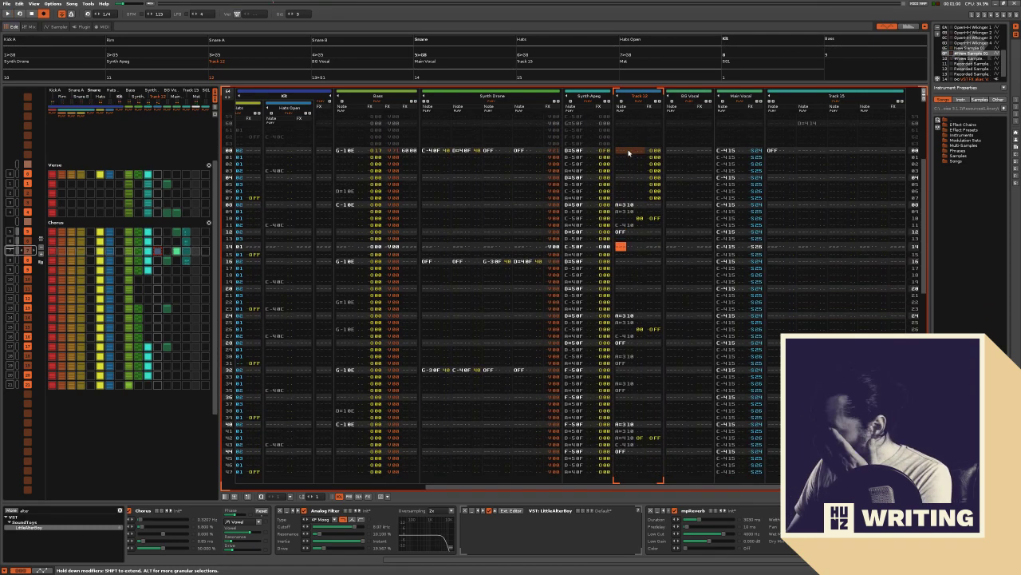
# Examine the waveform of New Sample 02 for the Main Vocal track and return to the pattern
pyautogui.click(180, 249)
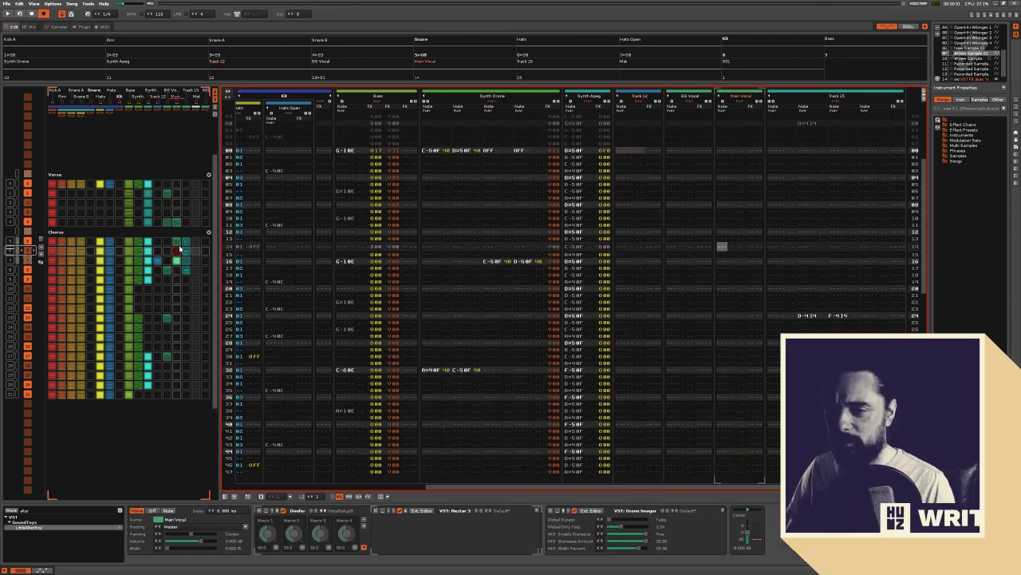
pyautogui.scroll(-2, 1005, 63)
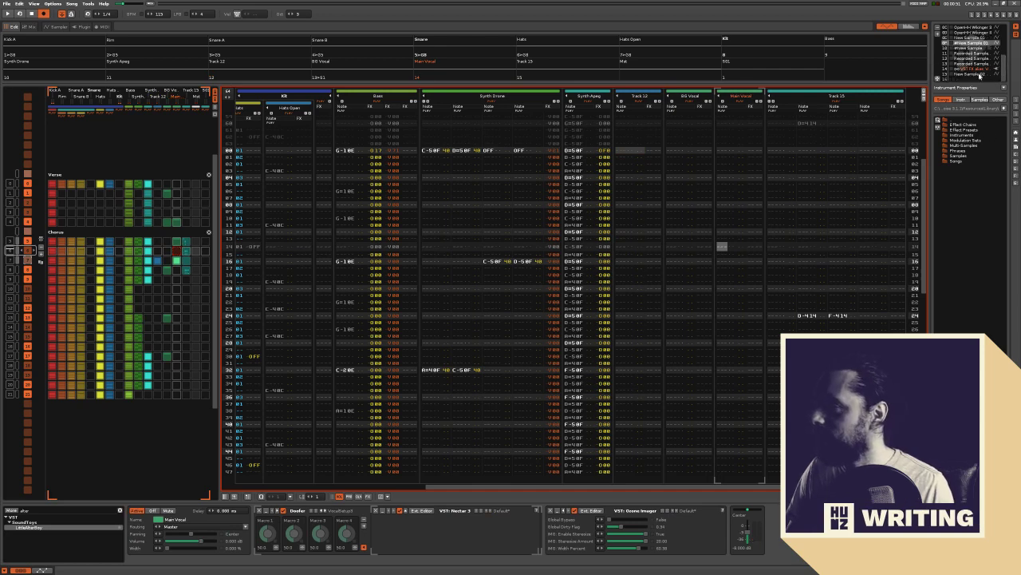
pyautogui.press('F3')
pyautogui.click(223, 309)
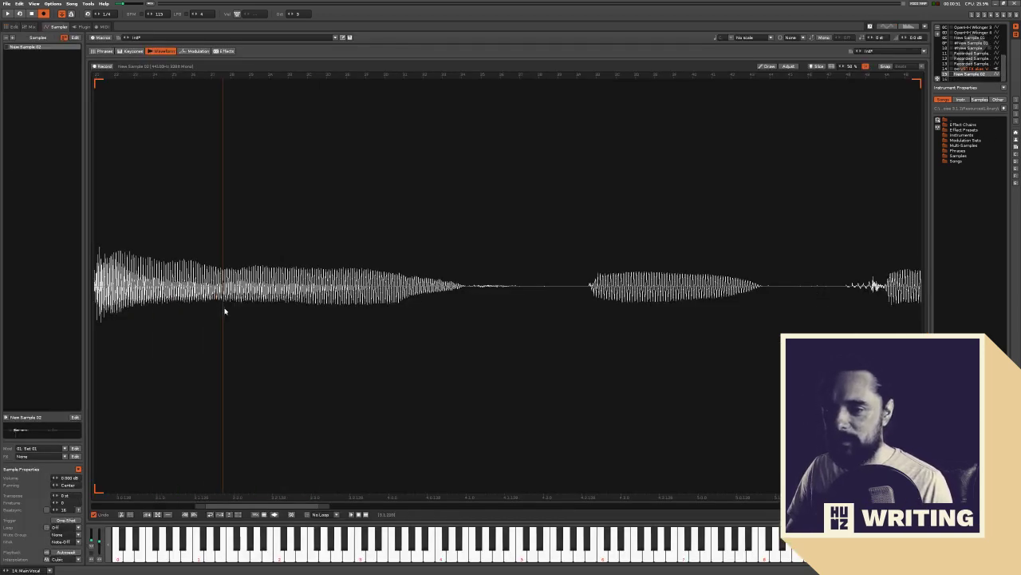
pyautogui.scroll(-4, 193, 285)
pyautogui.press('F1')
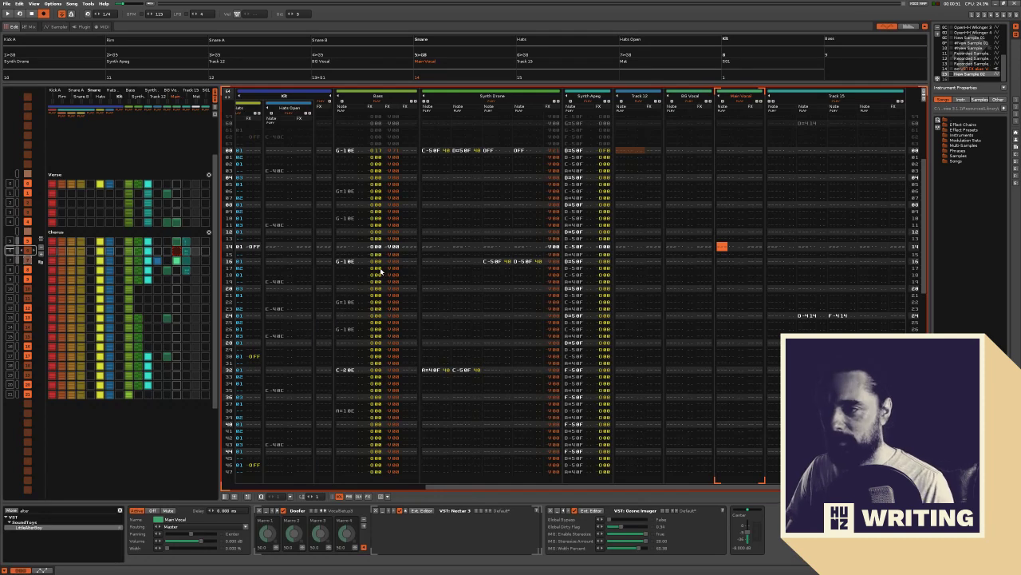
# Move from Track 12 to the Bass track and play the chorus patterns to listen to the arrangement
pyautogui.click(158, 252)
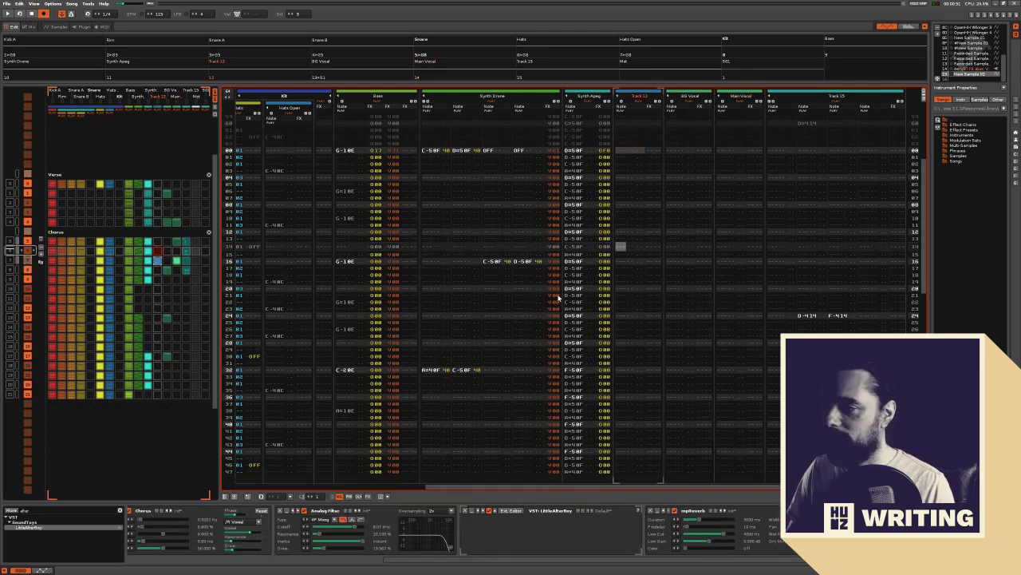
pyautogui.press('Left')
pyautogui.press('Left')
pyautogui.press('Left')
pyautogui.press('space')
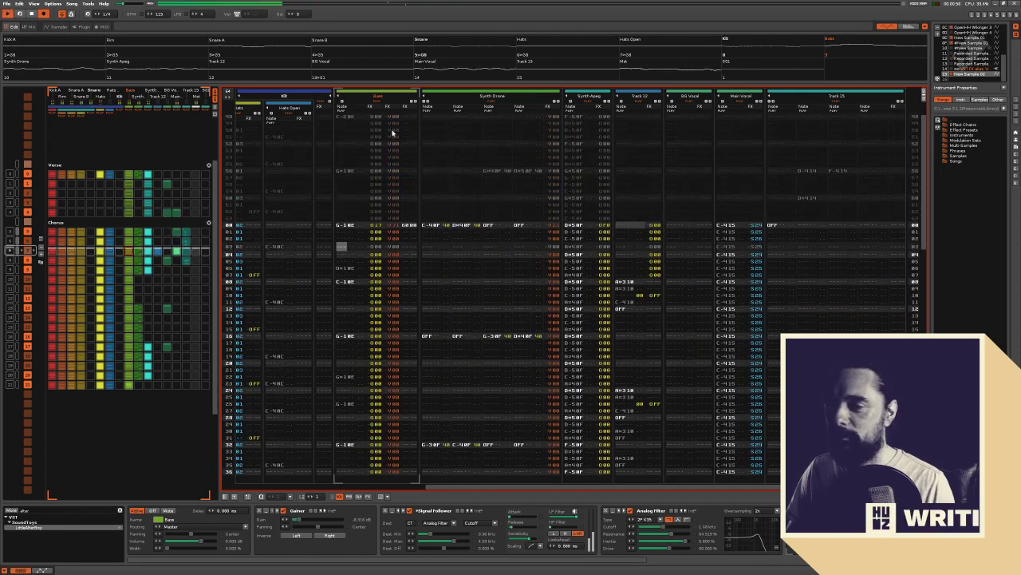
# Duplicate Track 12 beside the original and return to the original Track 12
pyautogui.press('Right')
pyautogui.press('Right')
pyautogui.press('Right')
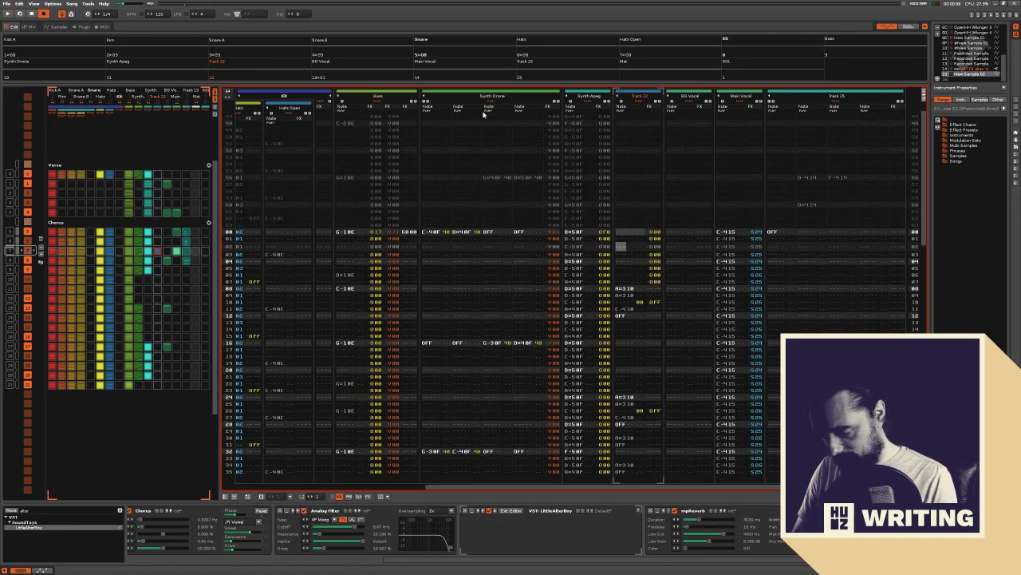
pyautogui.hotkey('ctrl', 't')
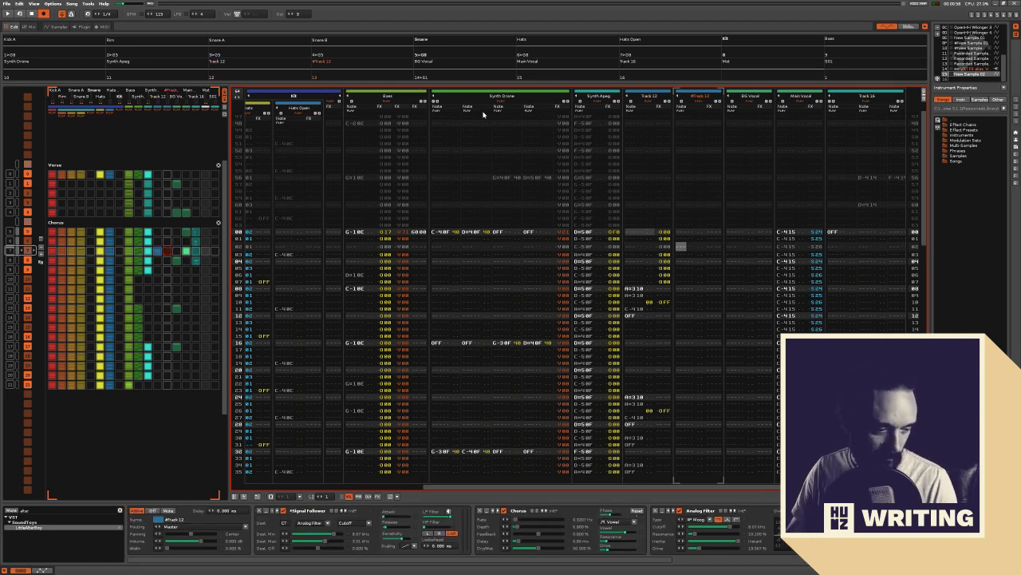
pyautogui.press('Left')
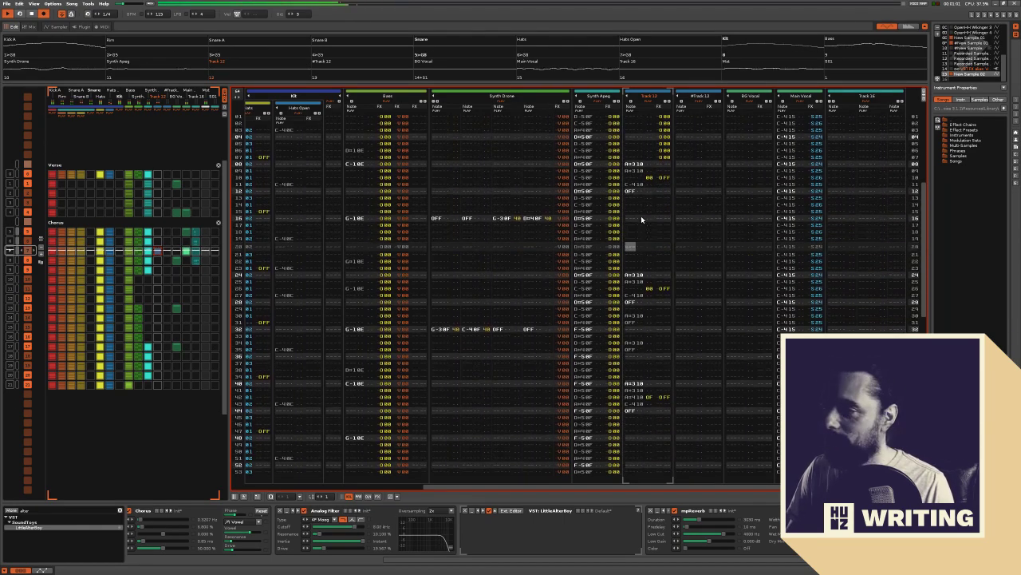
# Clear all of Track 12's notes in the current chorus pattern and play the arrangement without them
pyautogui.click(637, 216)
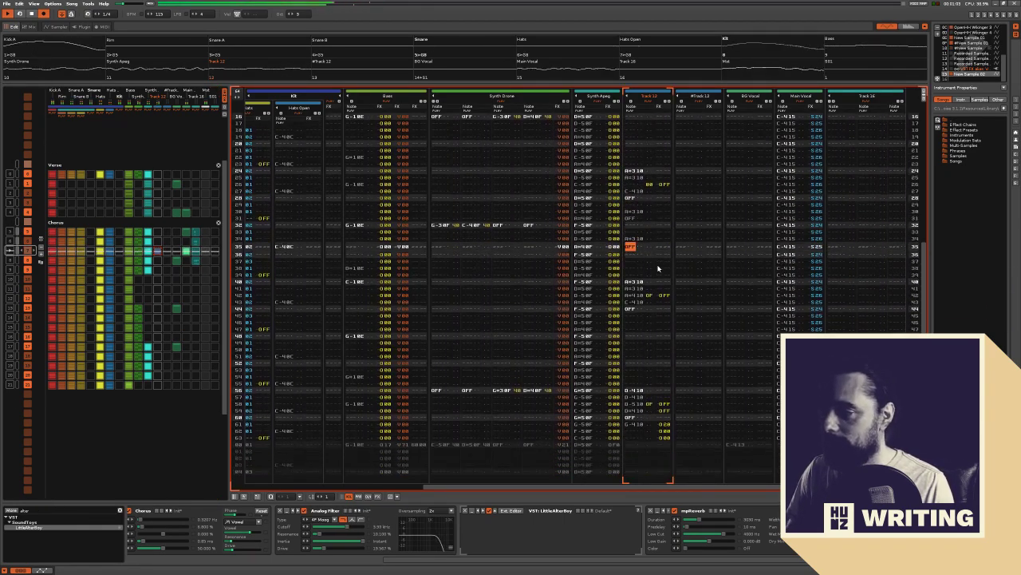
pyautogui.hotkey('ctrl', 'a')
pyautogui.hotkey('ctrl', 'a')
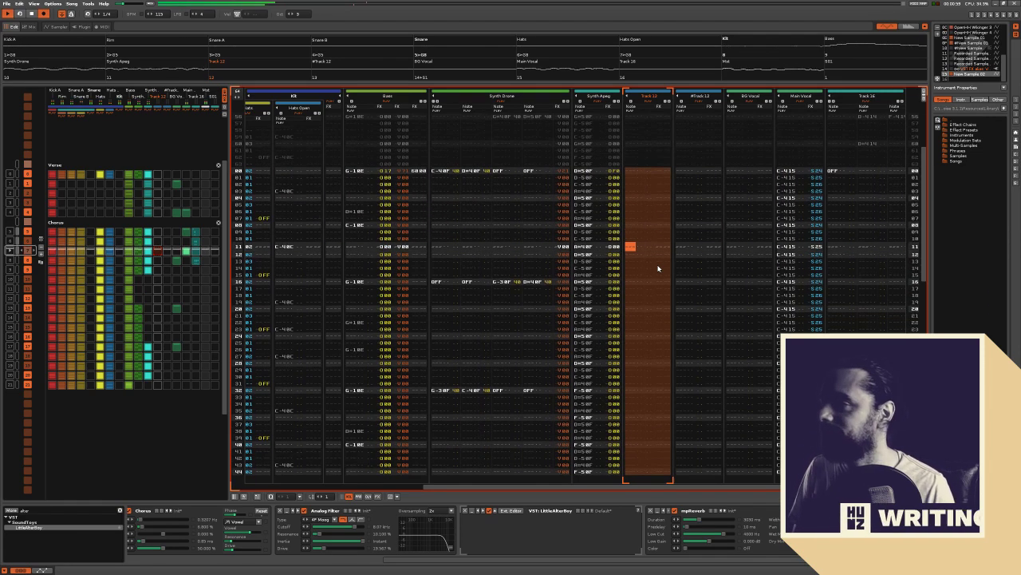
pyautogui.press('space')
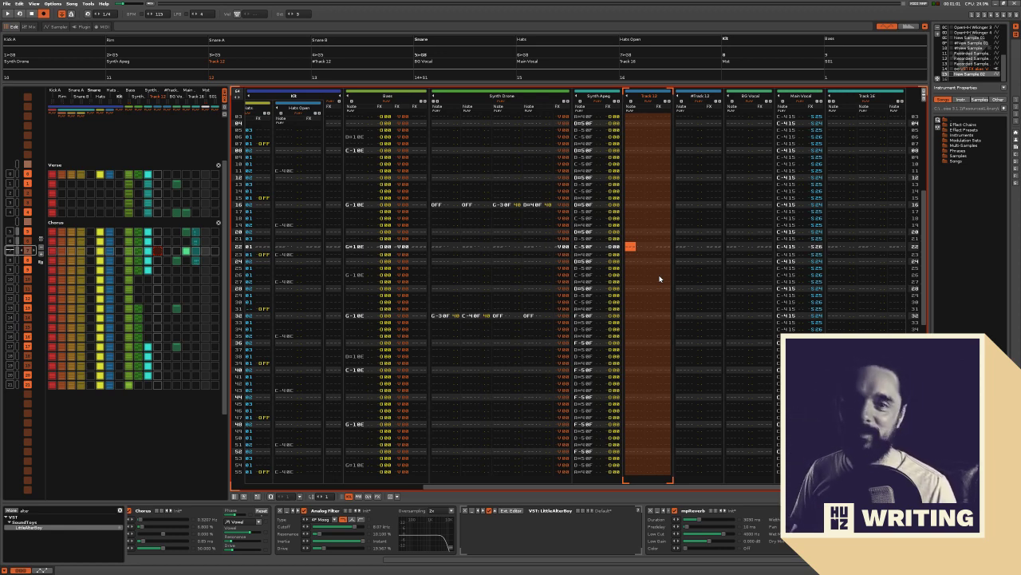
pyautogui.press('space')
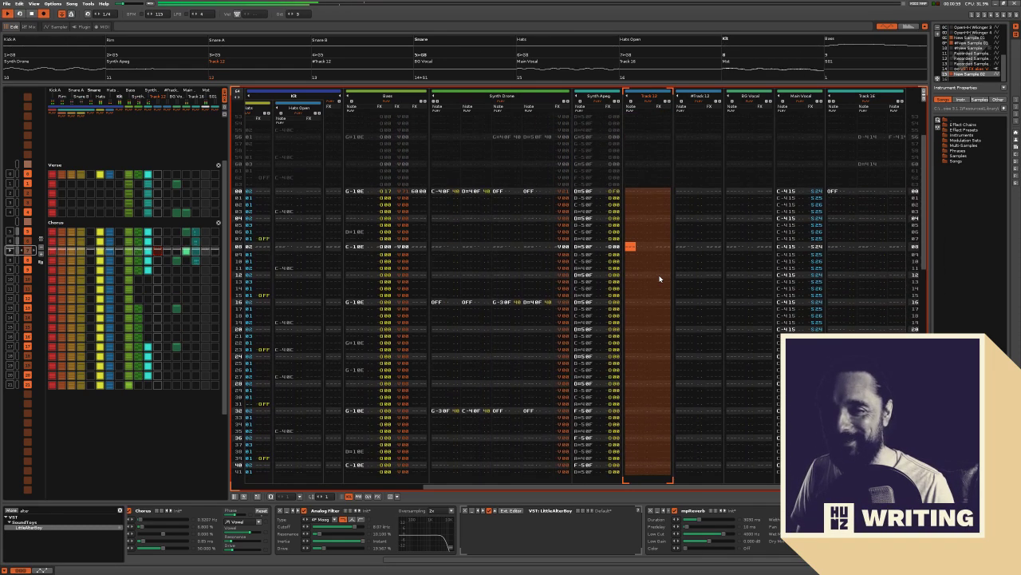
# Enter a C-4 note with instrument 15 and the slice command S20 at line 00 of Track 12
pyautogui.press('space')
pyautogui.press('Home')
pyautogui.press('q')
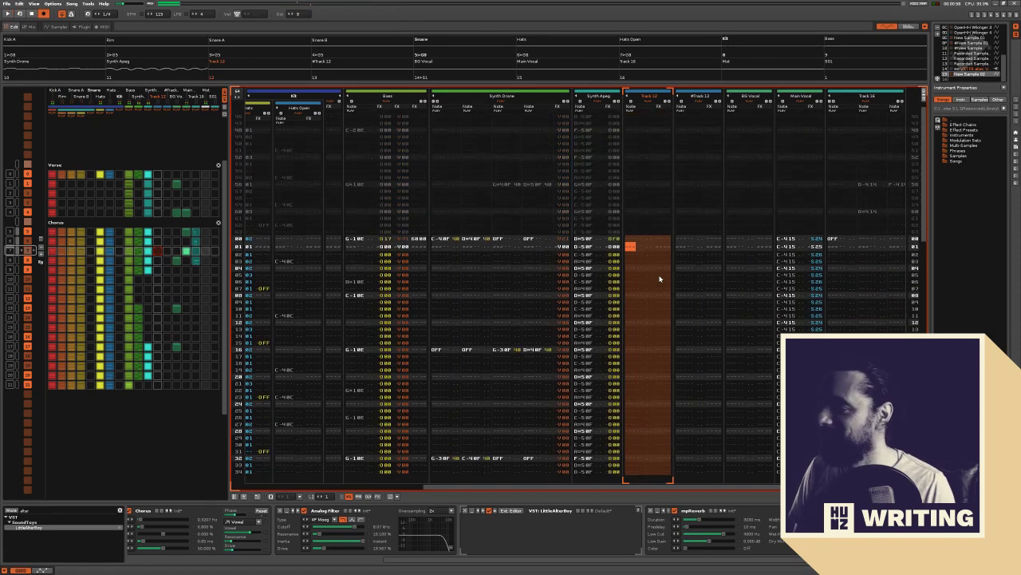
pyautogui.press('space')
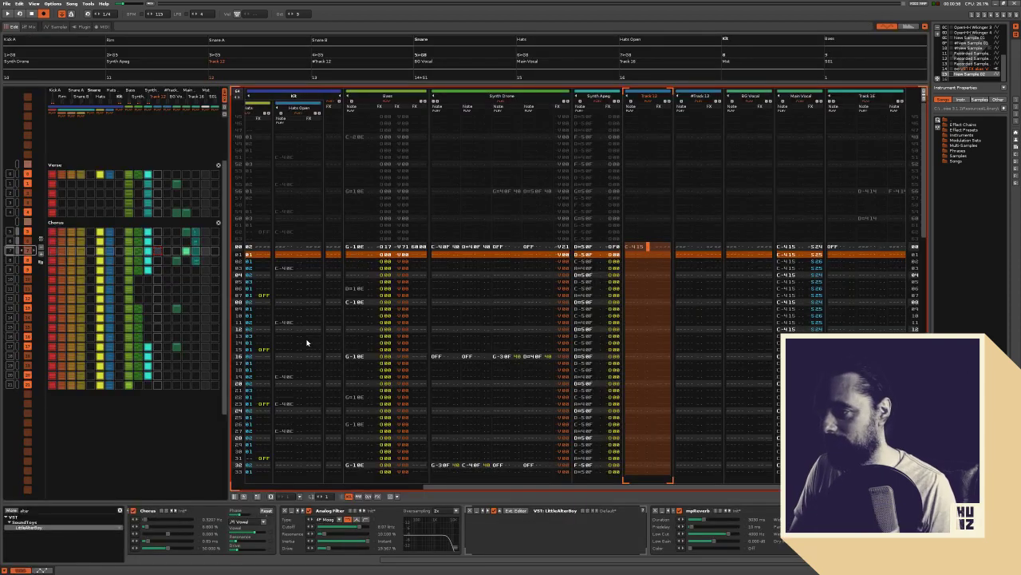
pyautogui.write('s30')
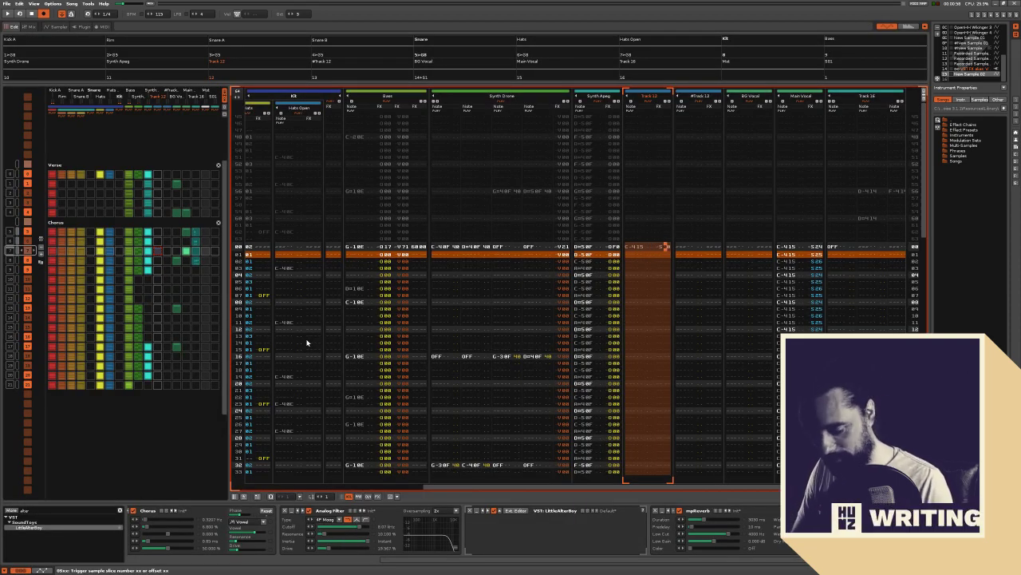
pyautogui.press('Up')
pyautogui.press('Up')
pyautogui.press('Up')
pyautogui.press('Down')
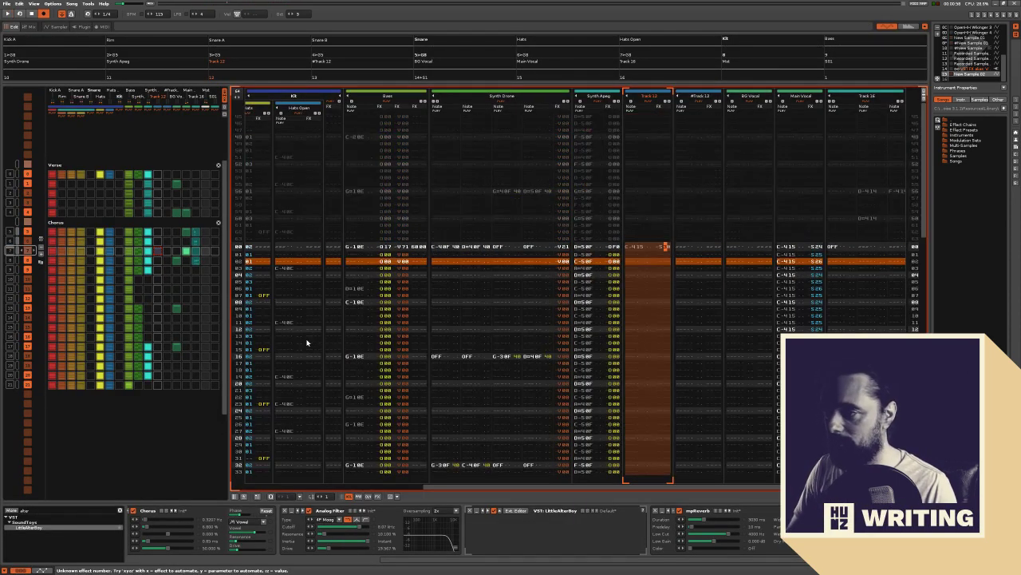
pyautogui.write('20')
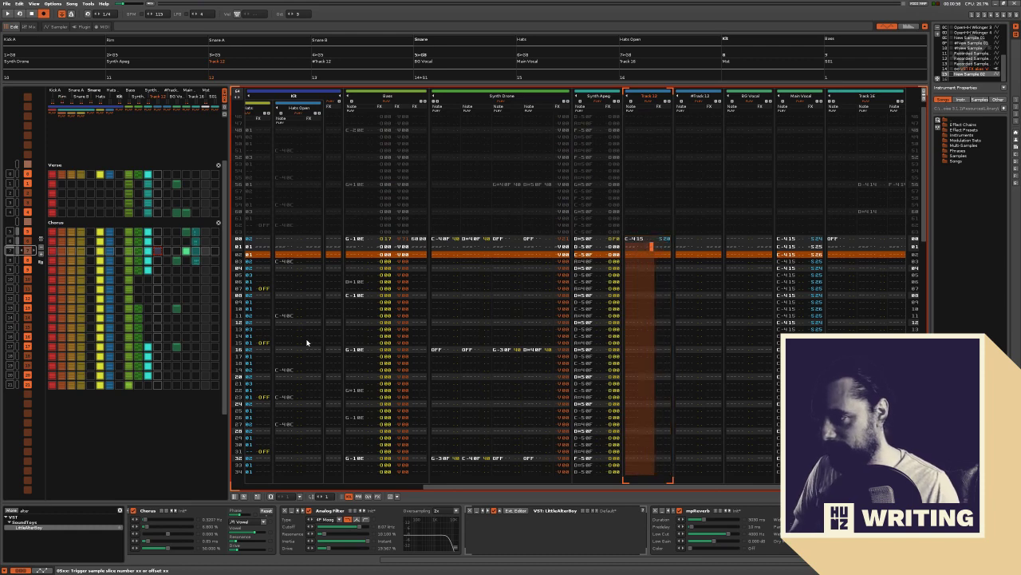
# Solo Track 12 and replay the start of the pattern to check the vocal slice
pyautogui.press('space')
pyautogui.press('space')
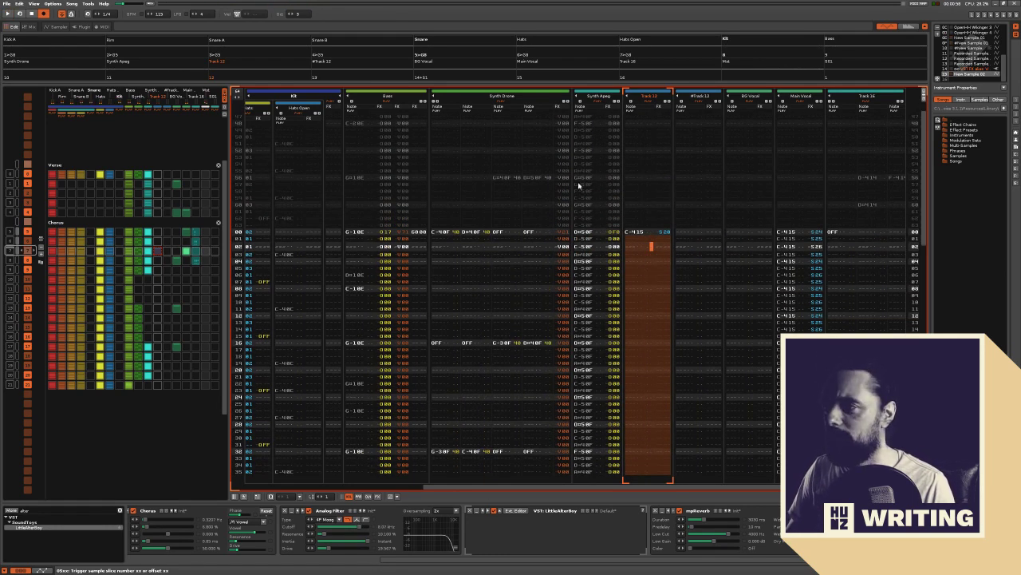
pyautogui.rightClick(281, 74)
pyautogui.scroll(1, 481, 228)
pyautogui.scroll(-2, 511, 243)
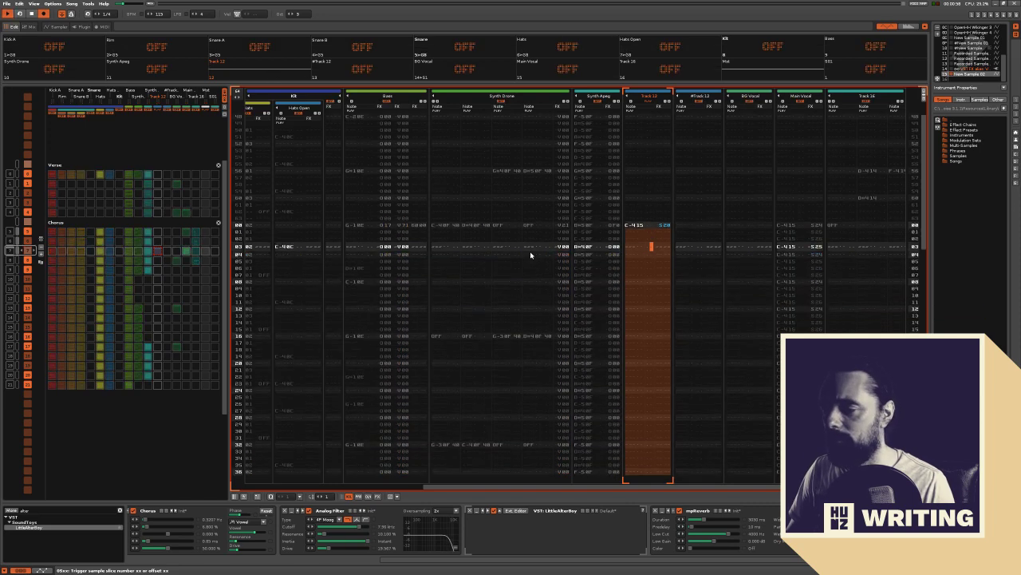
pyautogui.scroll(2, 559, 259)
pyautogui.hotkey('shift', 'Tab')
pyautogui.press('Tab')
pyautogui.press('Up')
pyautogui.press('Up')
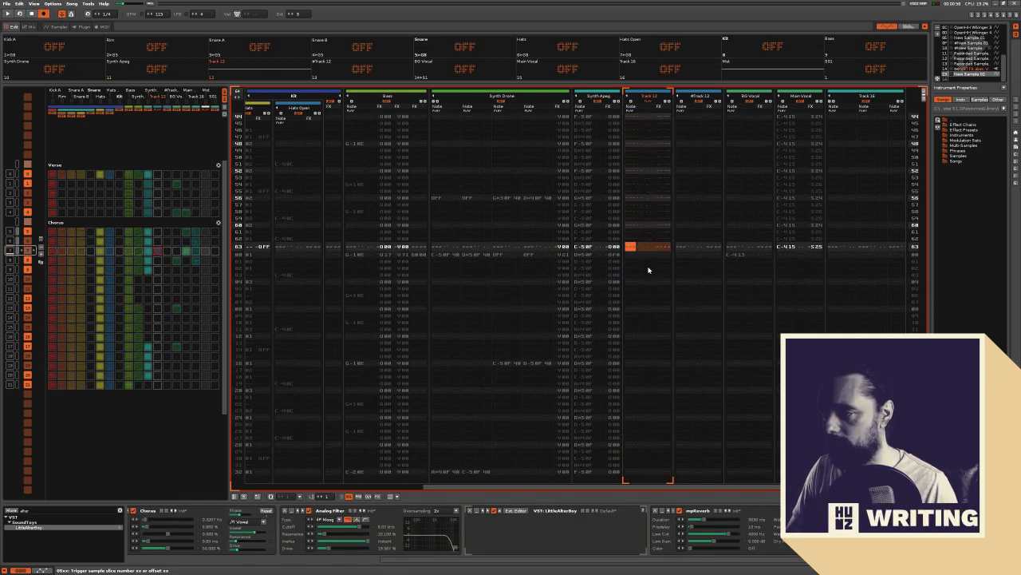
pyautogui.press('Down')
pyautogui.press('space')
pyautogui.hotkey('shift', 'End')
pyautogui.press('space')
pyautogui.press('Up')
pyautogui.press('Up')
pyautogui.press('Up')
pyautogui.press('Up')
pyautogui.press('Up')
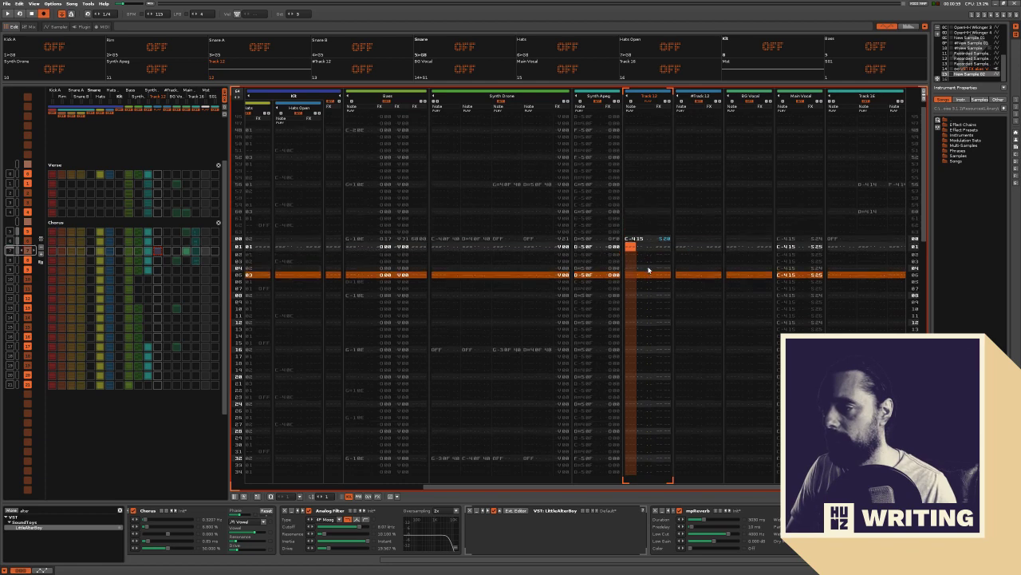
# Transpose the vocal slice note at line 00 of Track 12 down to A#3 and audition it
pyautogui.hotkey('ctrl', 'b')
pyautogui.hotkey('ctrl', 'b')
pyautogui.hotkey('ctrl', 'b')
pyautogui.hotkey('alt', 'F1')
pyautogui.press('space')
pyautogui.press('Down')
pyautogui.press('Down')
pyautogui.press('Up')
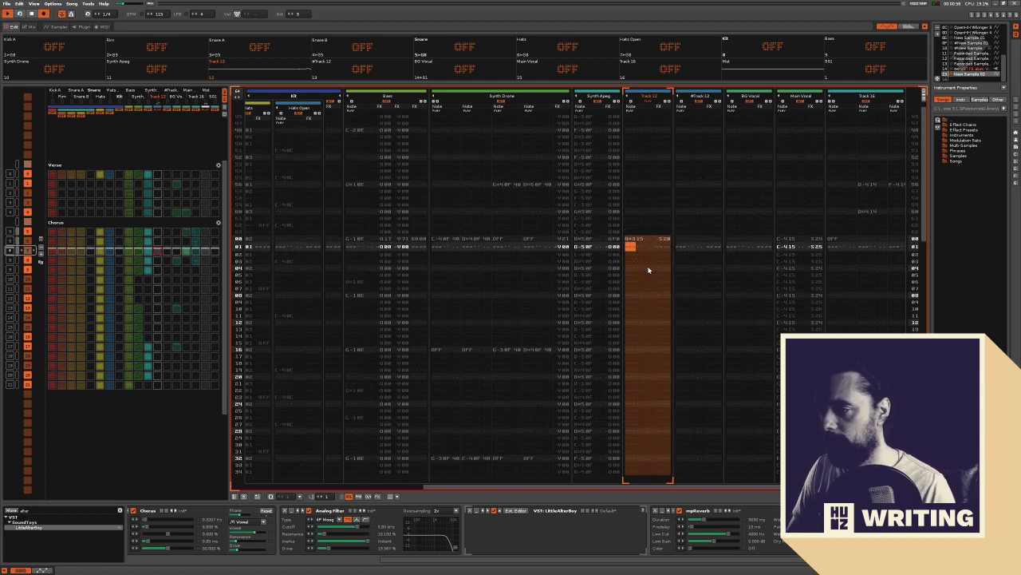
pyautogui.press('Down')
pyautogui.press('Up')
pyautogui.press('Up')
pyautogui.press('j')
pyautogui.press('Up')
pyautogui.hotkey('ctrl', 'b')
pyautogui.hotkey('ctrl', 'b')
pyautogui.hotkey('ctrl', 'b')
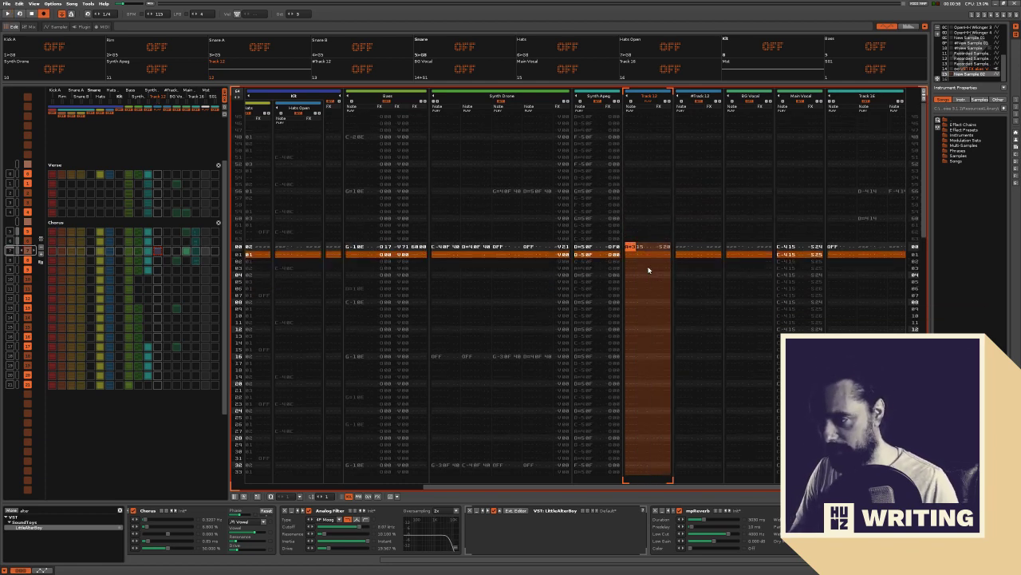
# Find the Bus Compressor effect and insert it at the start of Track 12's effect chain, before the Signal Follower
pyautogui.click(120, 510)
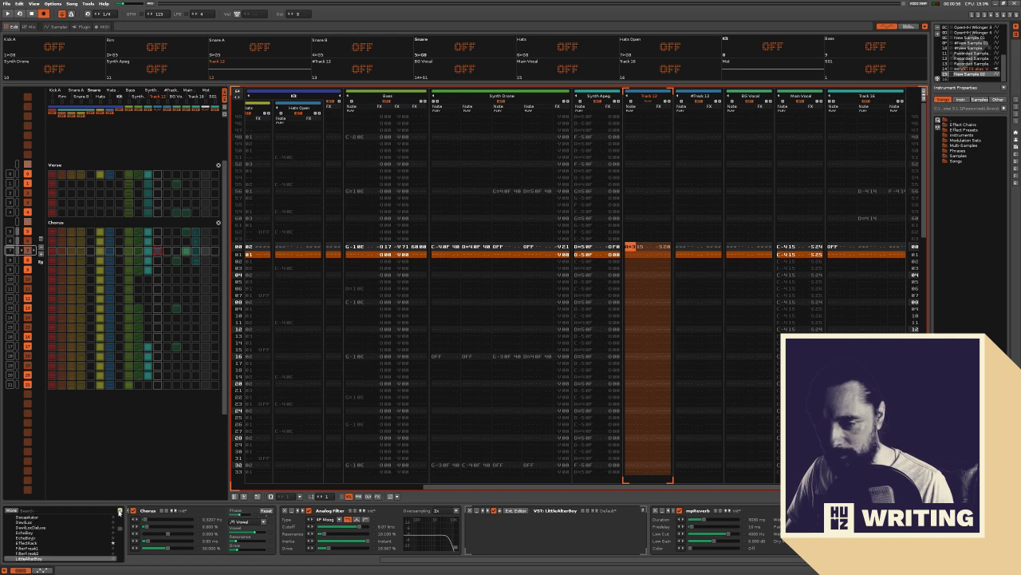
pyautogui.click(40, 510)
pyautogui.write('bus')
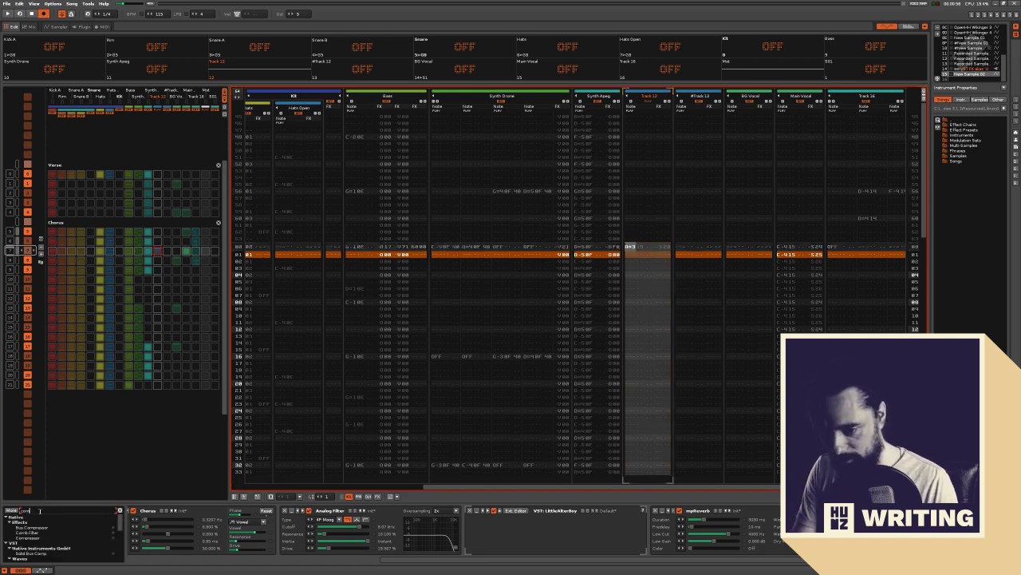
pyautogui.doubleClick(32, 529)
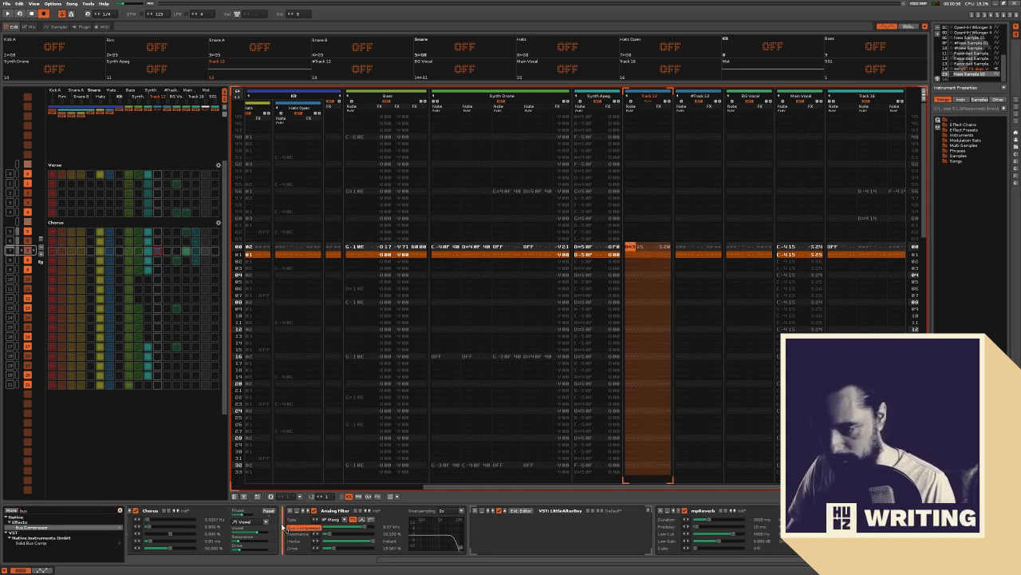
pyautogui.moveTo(32, 529); pyautogui.dragTo(239, 539)
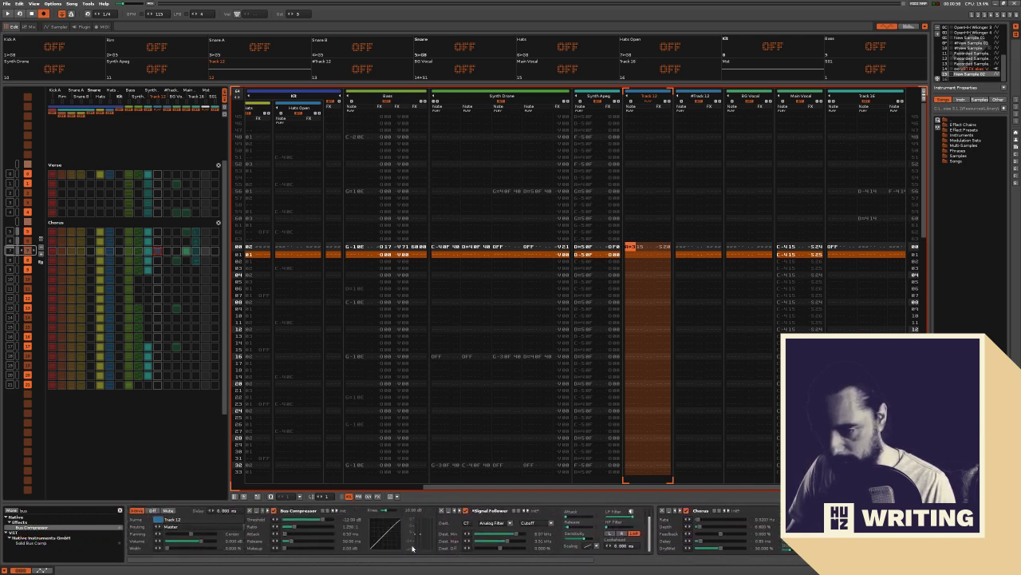
# Set the Bus Compressor's threshold to -28.24 dB and ratio to 5:1, and raise its makeup gain while auditioning the slice
pyautogui.moveTo(333, 523); pyautogui.dragTo(306, 522)
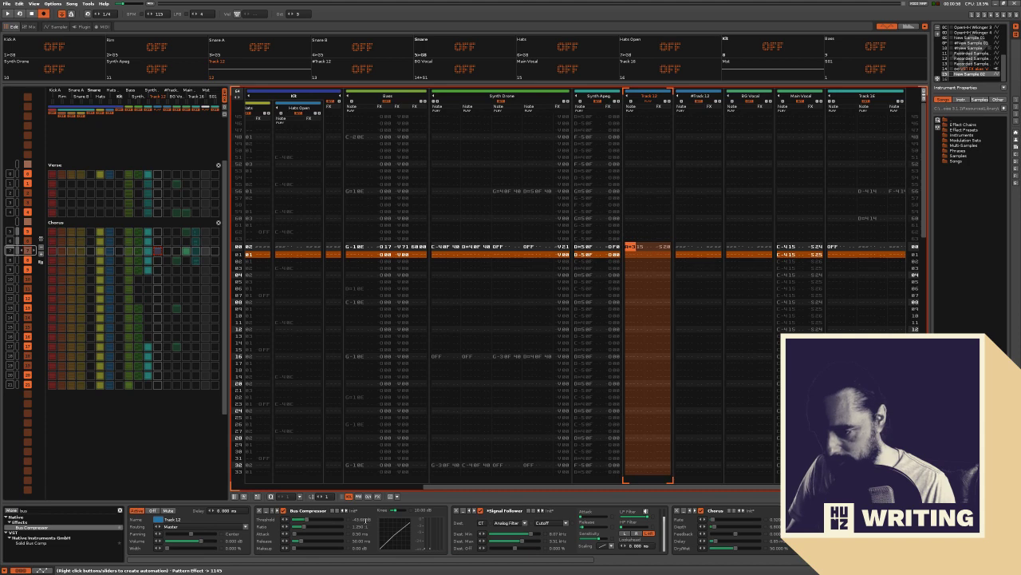
pyautogui.rightClick(350, 530)
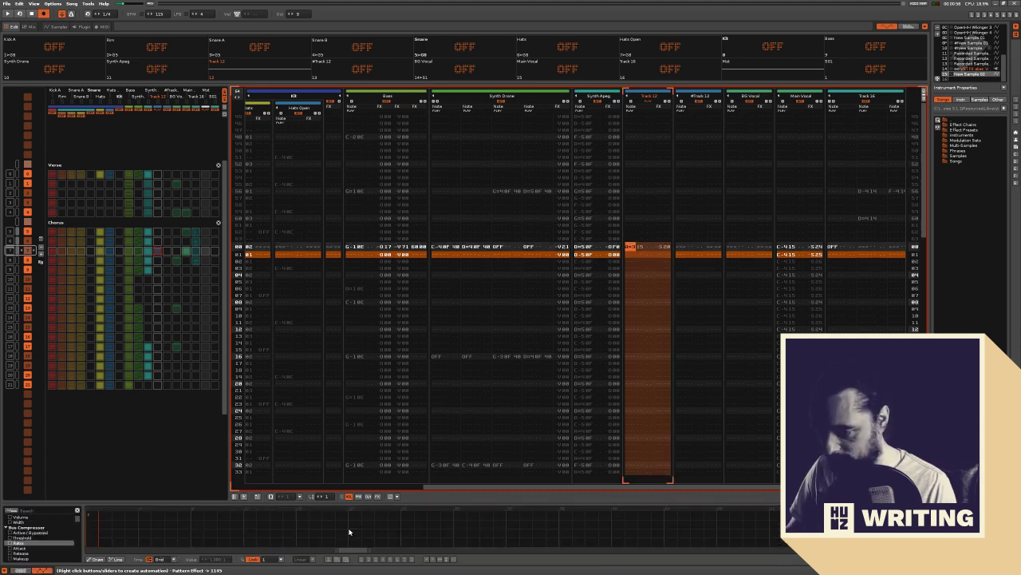
pyautogui.click(18, 571)
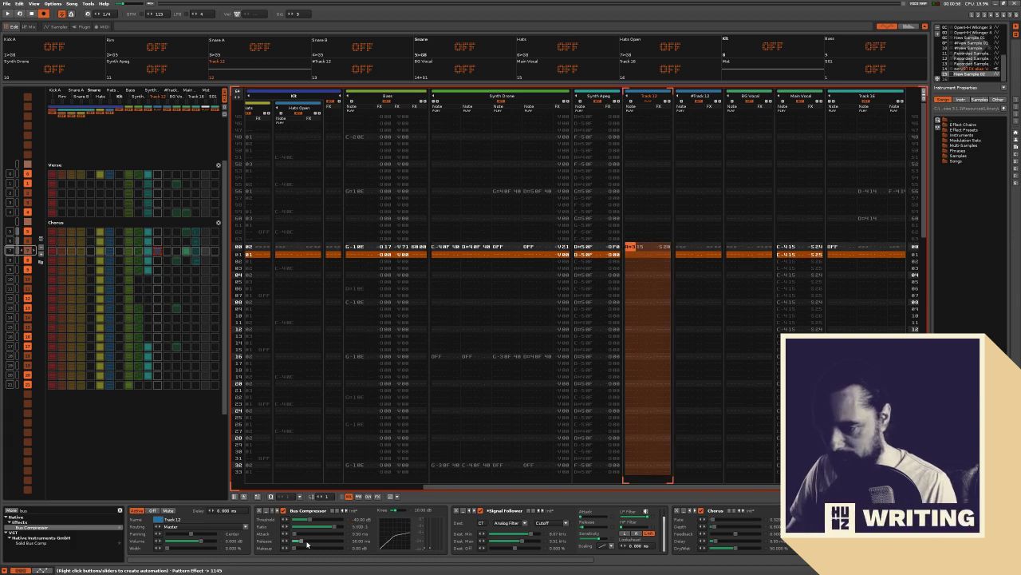
pyautogui.press('space')
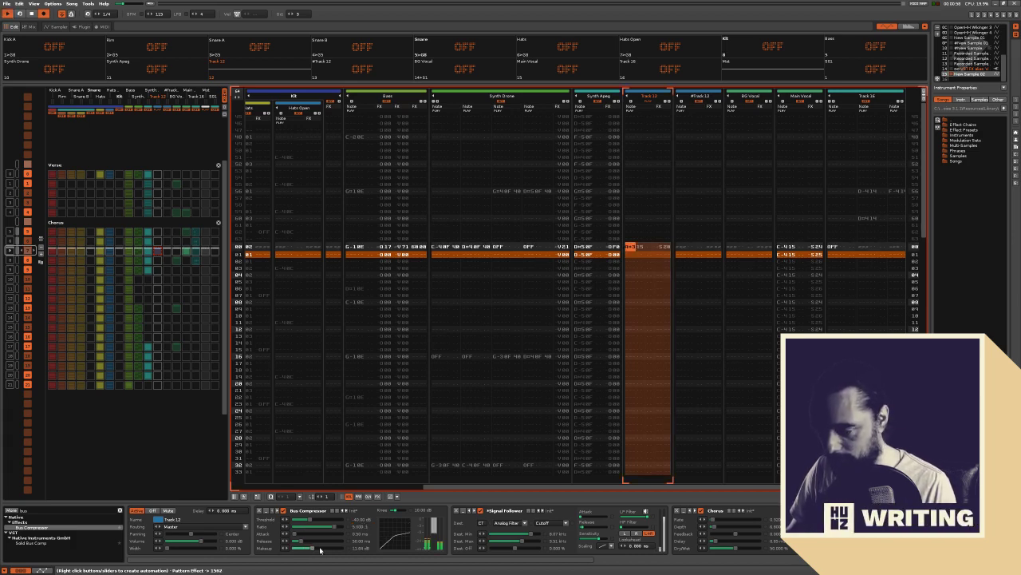
pyautogui.moveTo(326, 548); pyautogui.dragTo(320, 520)
pyautogui.press('space')
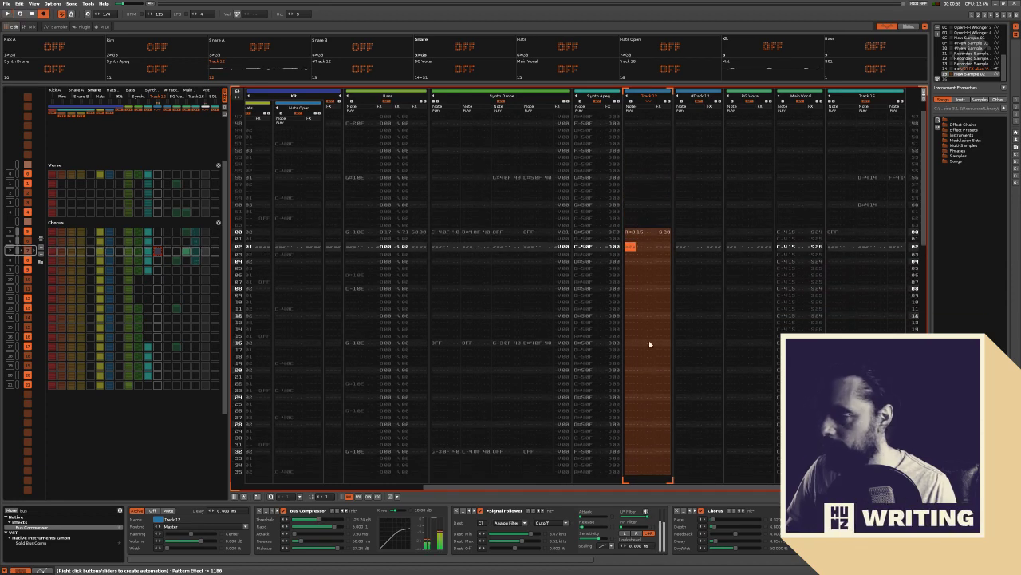
# Try repeating the S20 vocal slice at lines 01 and 03 of Track 12, undoing the last transposition, and play it with the other tracks
pyautogui.click(646, 243)
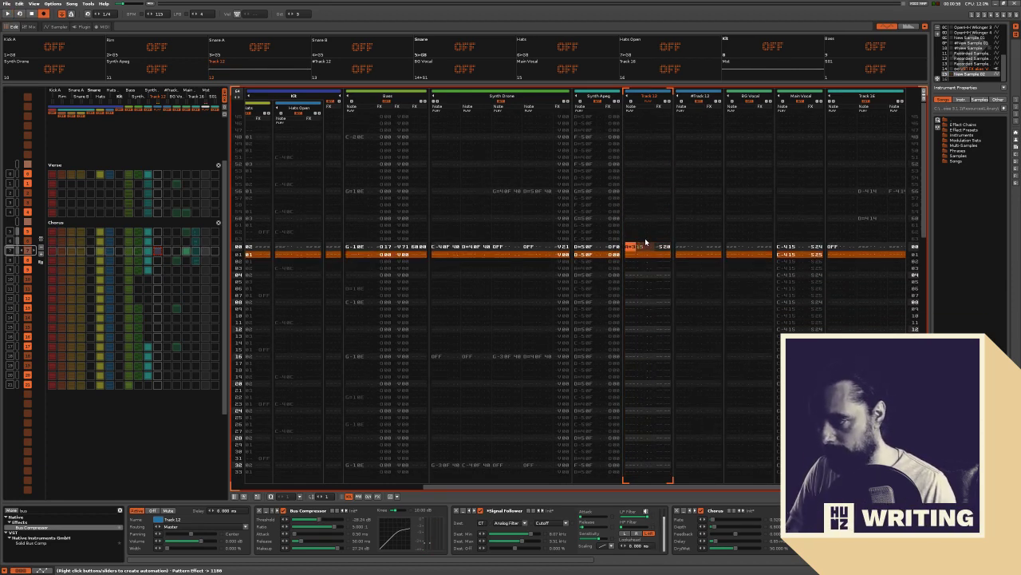
pyautogui.doubleClick(647, 242)
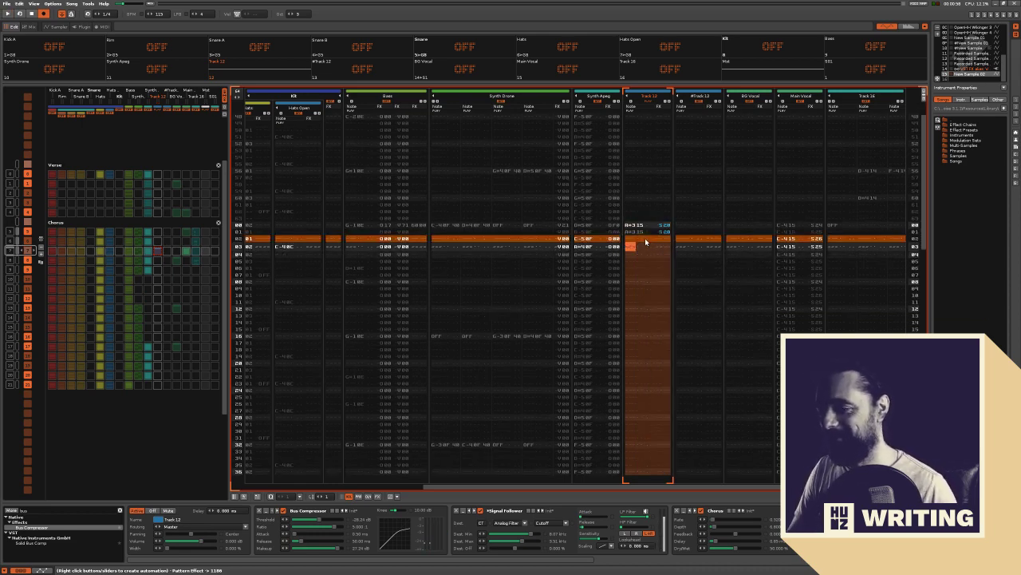
pyautogui.hotkey('ctrl', 'z')
pyautogui.hotkey('ctrl', 'z')
pyautogui.press('space')
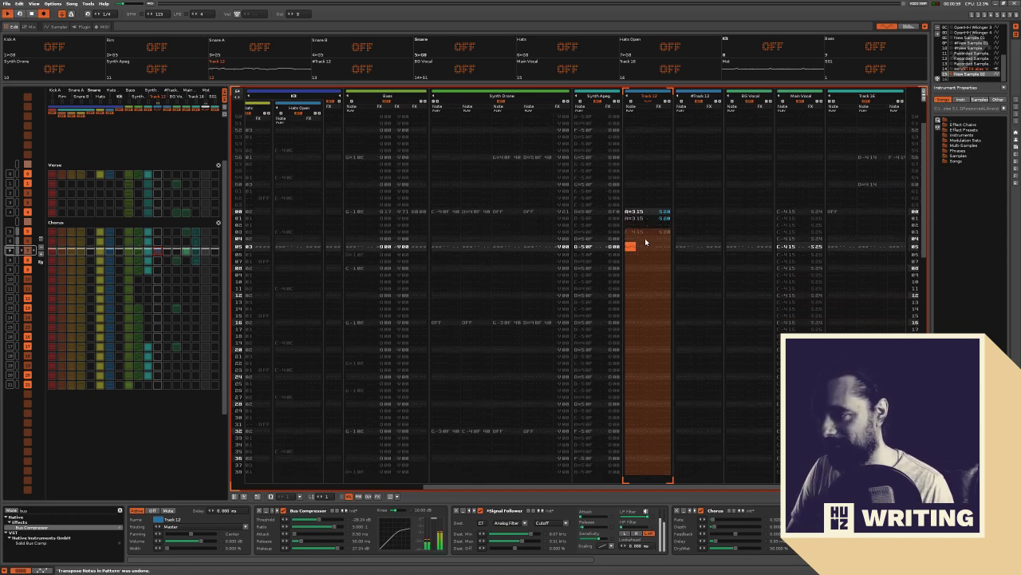
pyautogui.press('space')
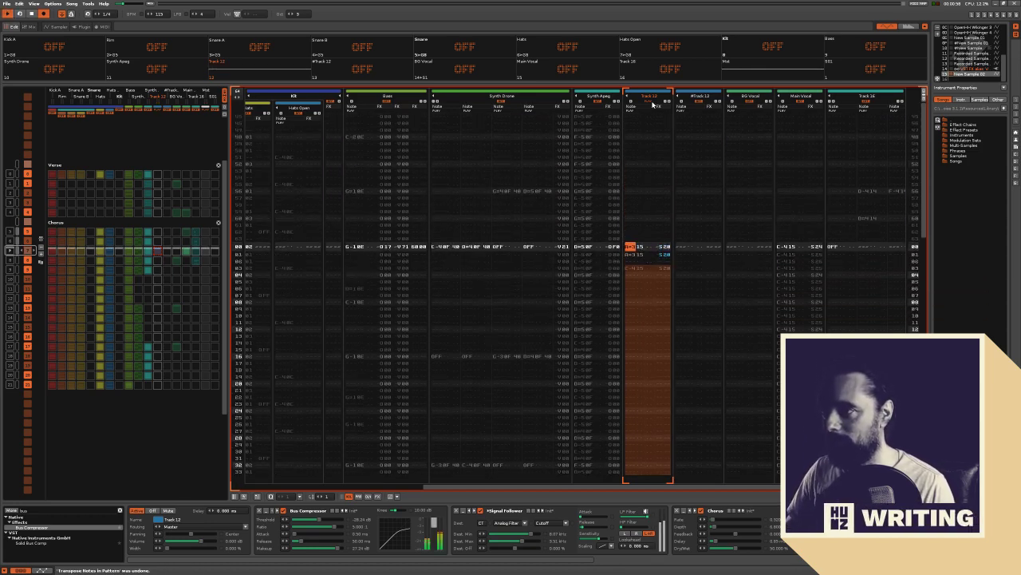
pyautogui.press('space')
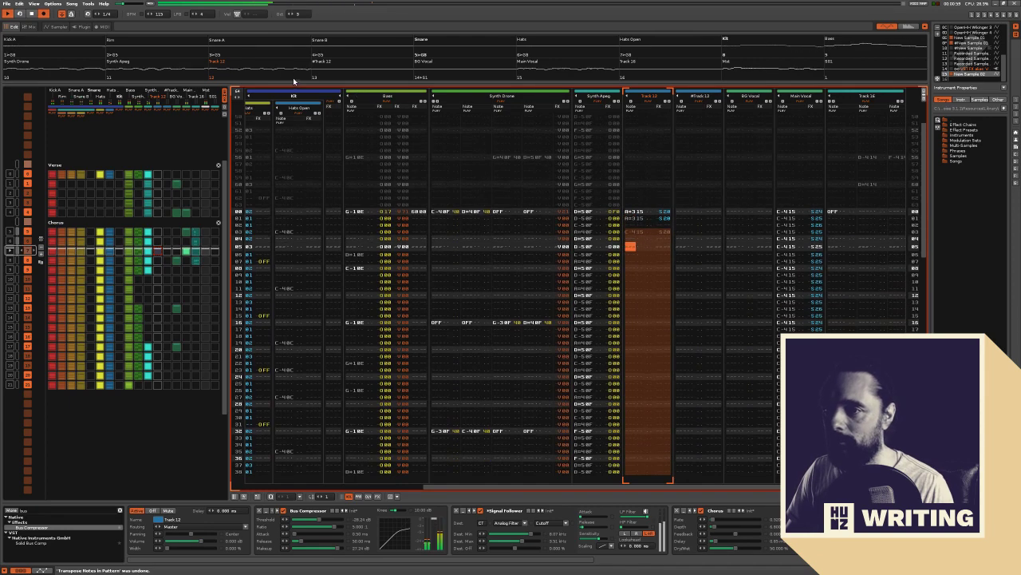
# Stop playback and delete the trial slice notes from lines 00 to 03 of Track 12
pyautogui.press('space')
pyautogui.moveTo(641, 212); pyautogui.dragTo(680, 276)
pyautogui.press('Delete')
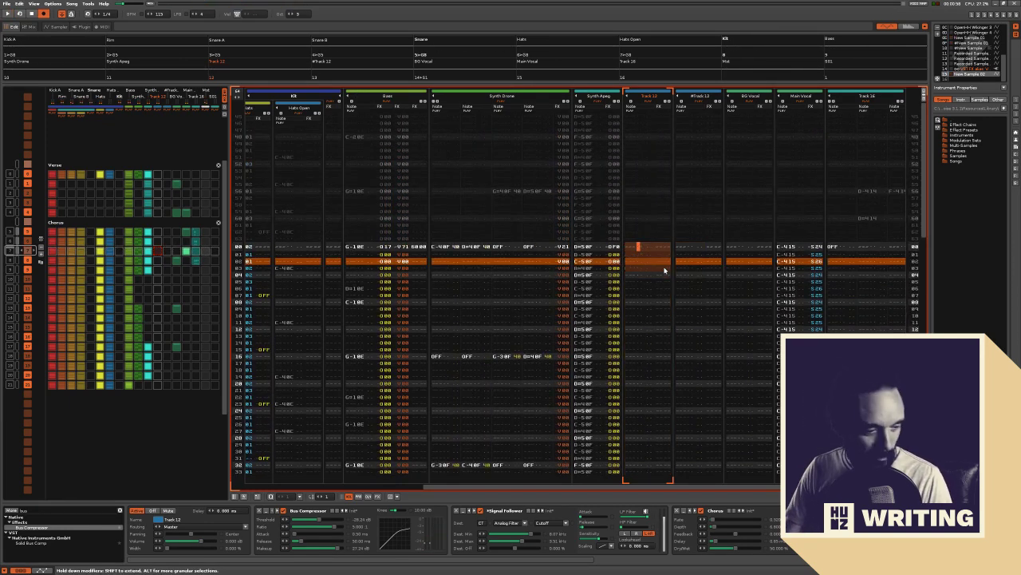
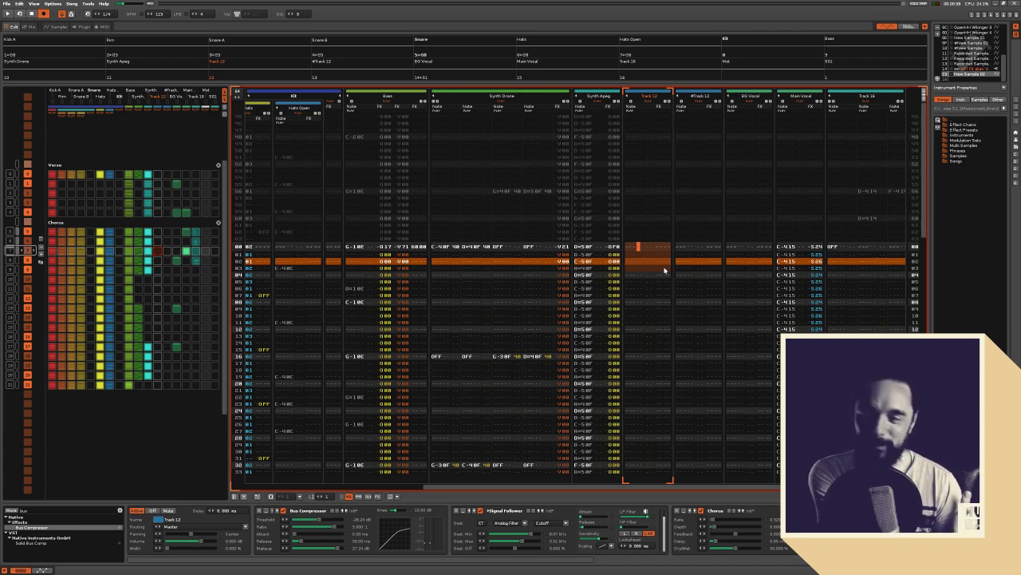
pyautogui.press('Left')
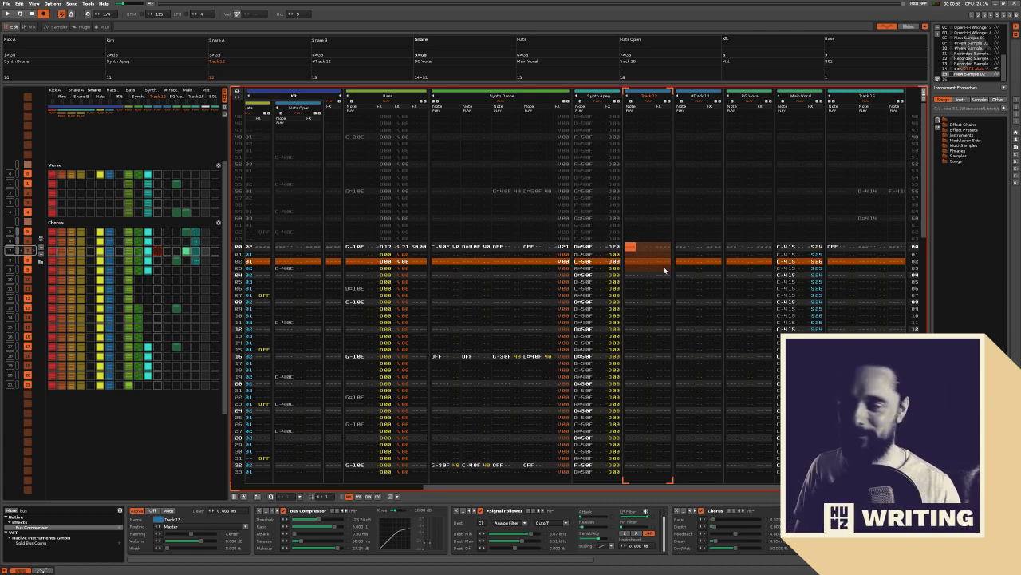
# Paste the vocal slice phrase back into Track 12, starting it at line 08 with a note-off at line 12, and play it
pyautogui.hotkey('ctrl', 'v')
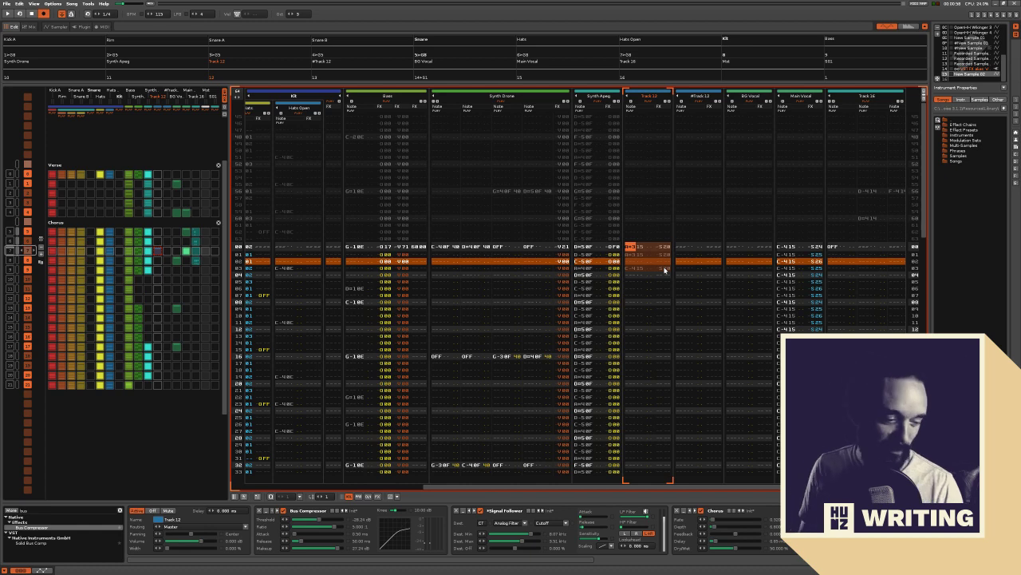
pyautogui.hotkey('ctrl', 'a')
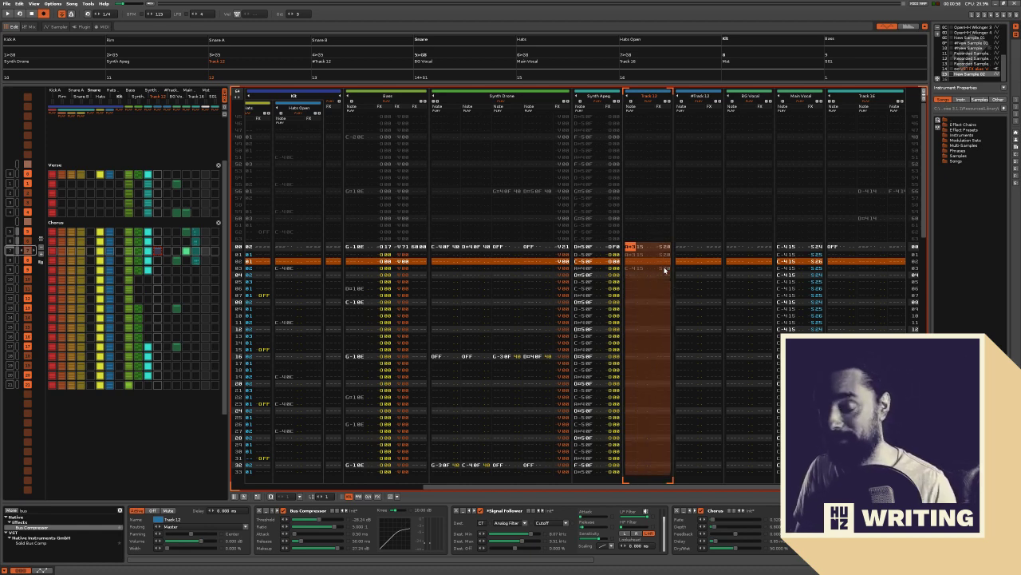
pyautogui.press('space')
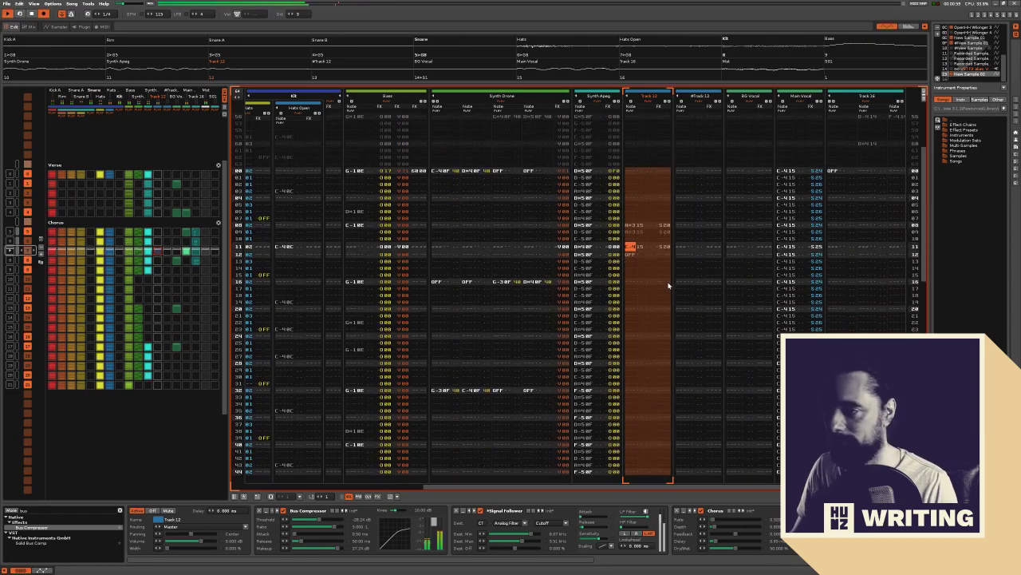
# Repeat Track 12's vocal slice phrase from line 08 at line 24
pyautogui.press('space')
pyautogui.press('Up')
pyautogui.press('Up')
pyautogui.press('Up')
pyautogui.press('Up')
pyautogui.press('Up')
pyautogui.press('Up')
pyautogui.press('Up')
pyautogui.press('Up')
pyautogui.press('Up')
pyautogui.press('Up')
pyautogui.press('Up')
pyautogui.press('Up')
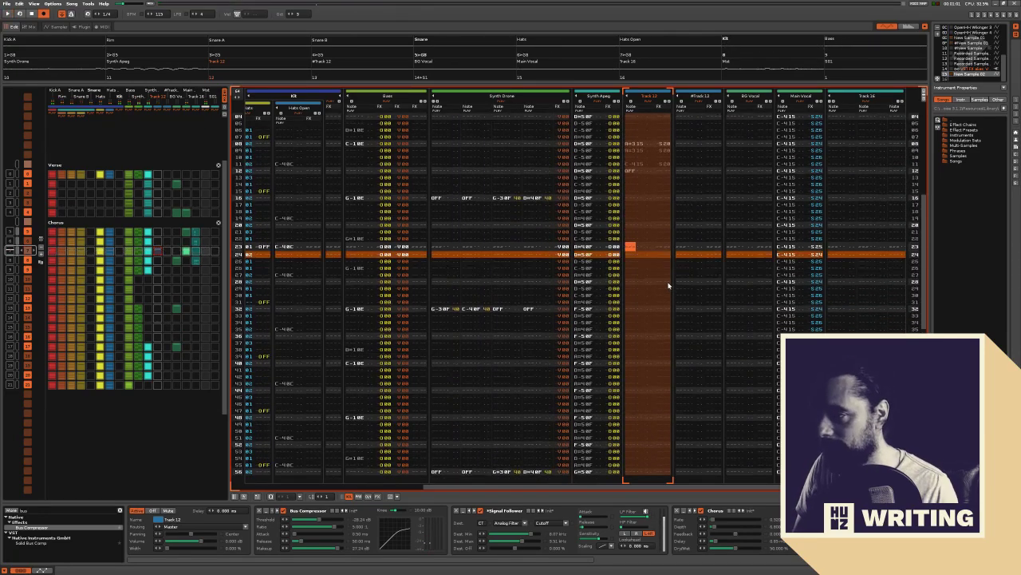
pyautogui.press('Up')
pyautogui.press('Up')
pyautogui.press('Up')
pyautogui.press('Up')
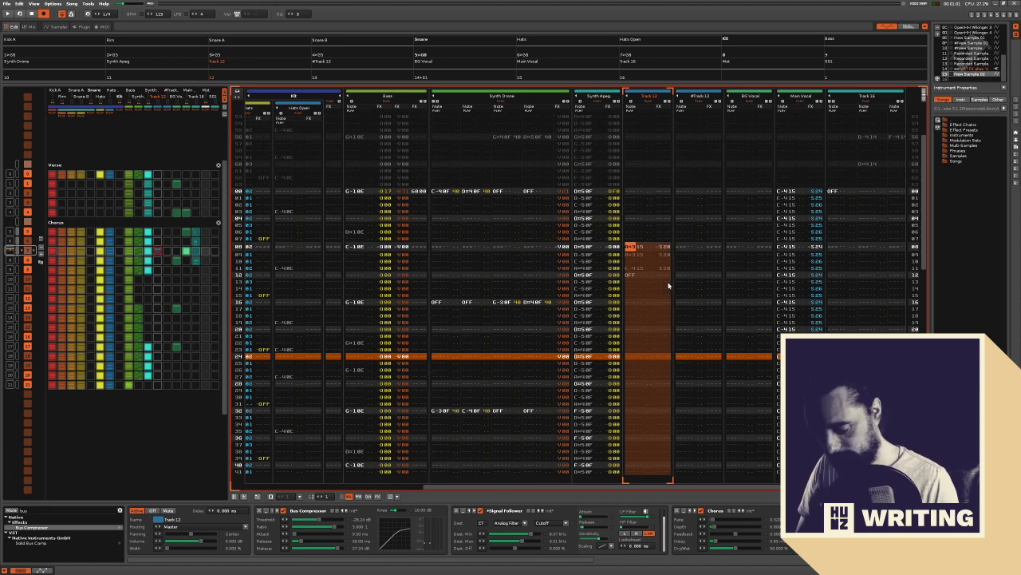
pyautogui.press('Down')
pyautogui.press('Down')
pyautogui.press('Down')
pyautogui.press('Down')
pyautogui.press('Down')
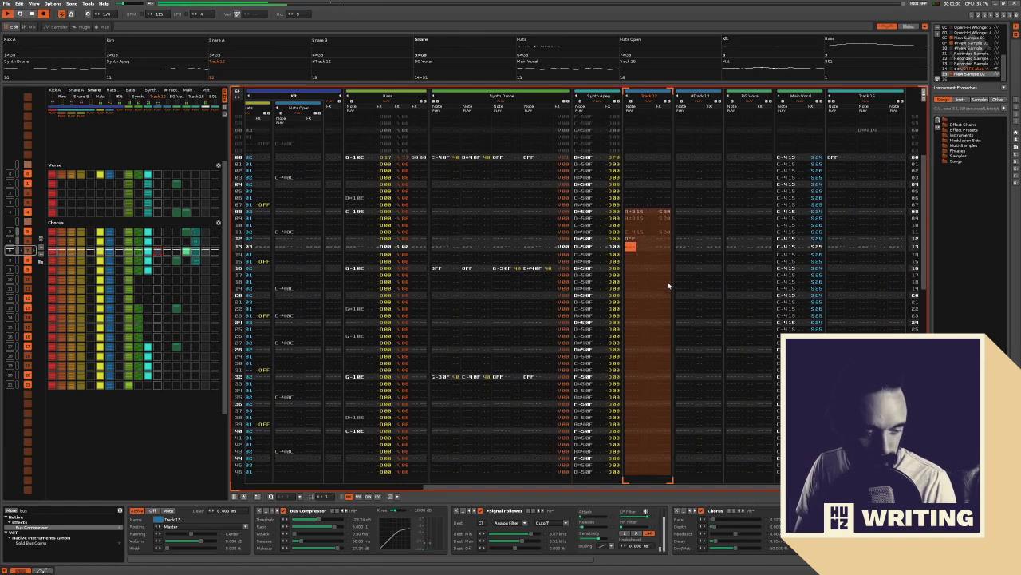
pyautogui.press('Down')
pyautogui.press('Down')
pyautogui.press('Down')
pyautogui.press('Down')
pyautogui.press('Down')
pyautogui.press('Down')
pyautogui.press('Down')
pyautogui.press('Down')
pyautogui.press('Down')
pyautogui.press('Down')
pyautogui.press('Down')
pyautogui.hotkey('ctrl', 'v')
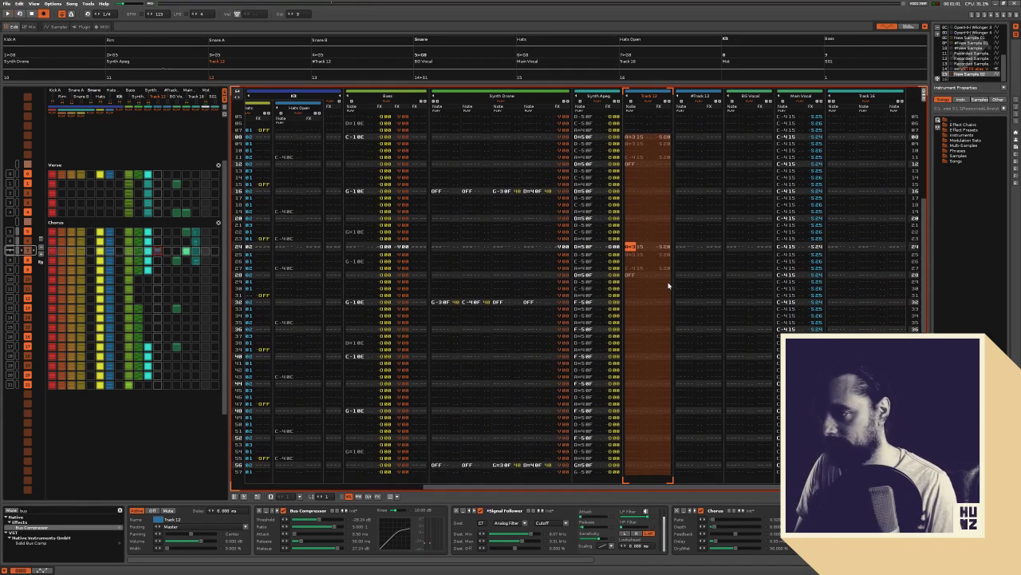
# Play Track 12, try moving its slice phrases one line earlier, and undo the move
pyautogui.press('space')
pyautogui.press('space')
pyautogui.moveTo(643, 241); pyautogui.dragTo(645, 233)
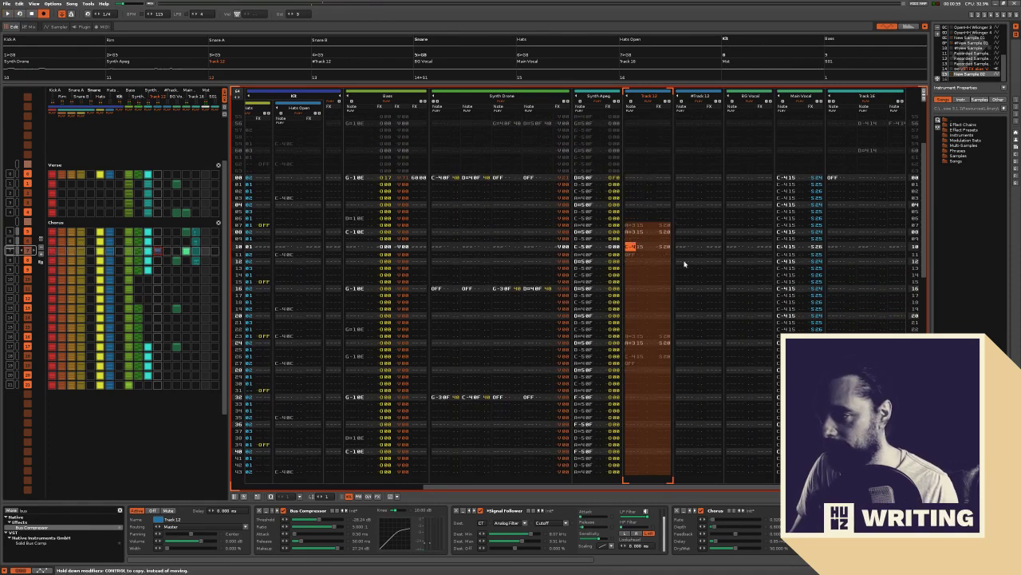
pyautogui.hotkey('ctrl', 'z')
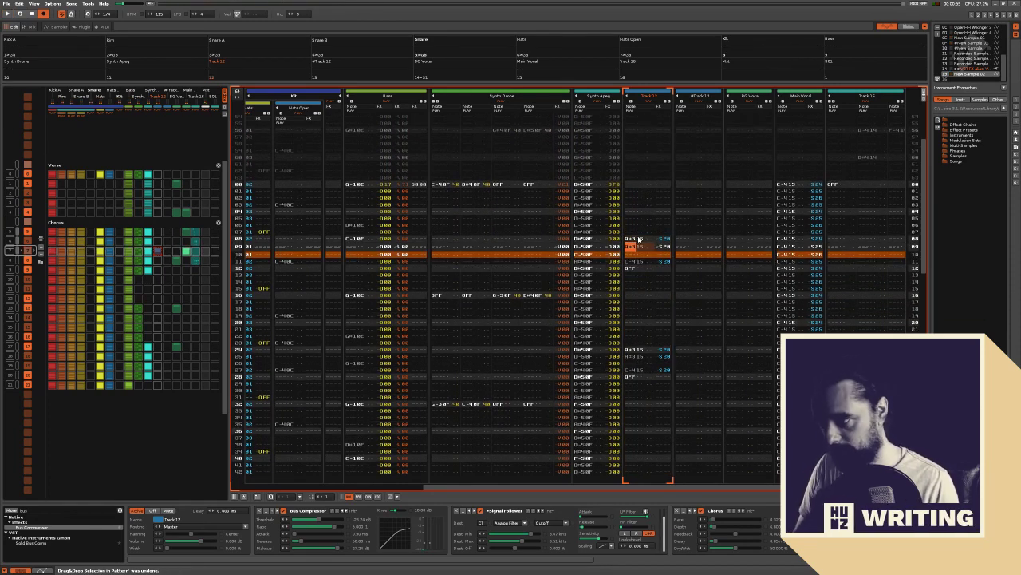
# Try an extra A#4 note with slice S20 at line 10 of Track 12, audition it, and delete it
pyautogui.press('Down')
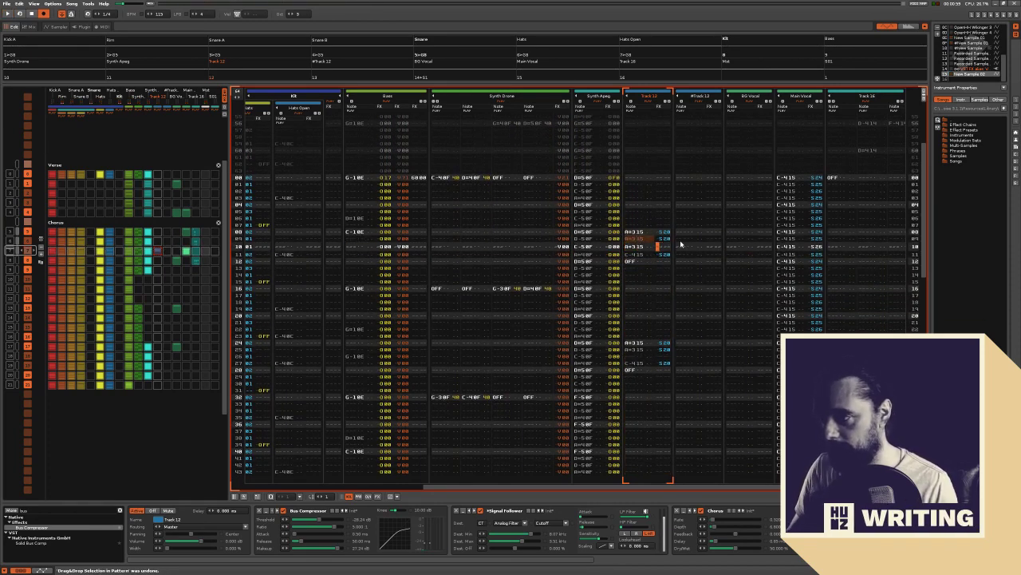
pyautogui.click(641, 247)
pyautogui.click(926, 94)
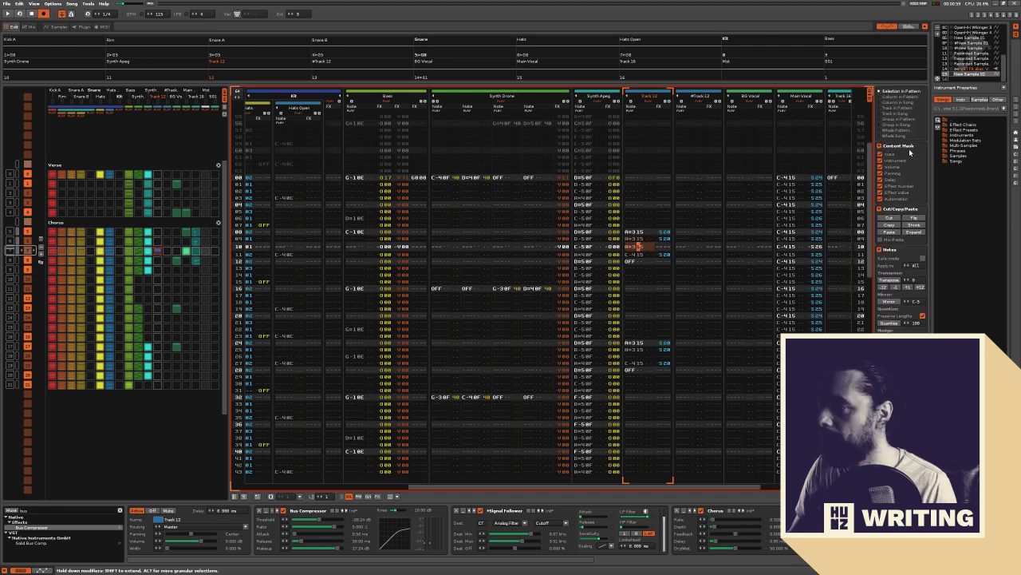
pyautogui.click(667, 248)
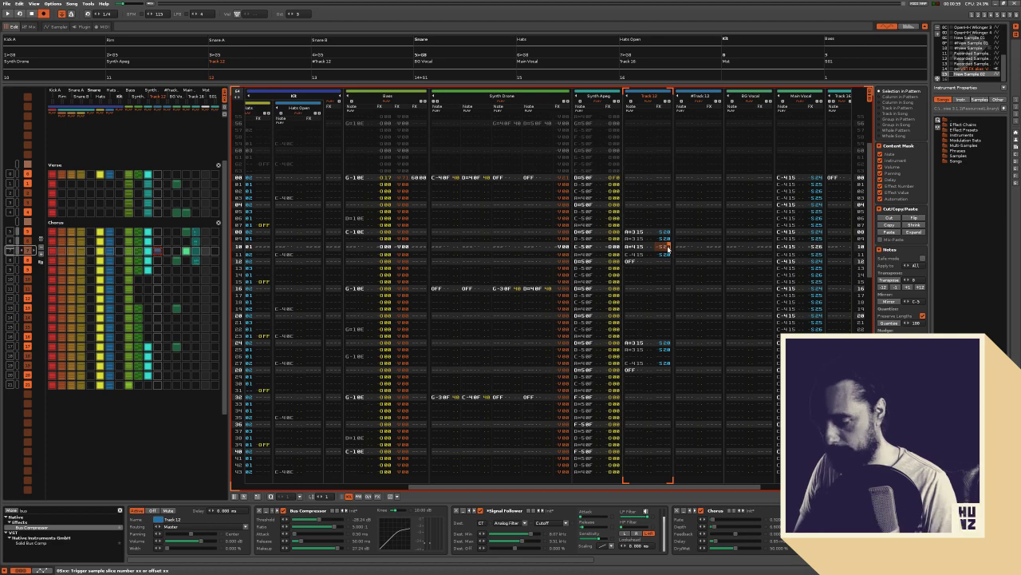
pyautogui.press('space')
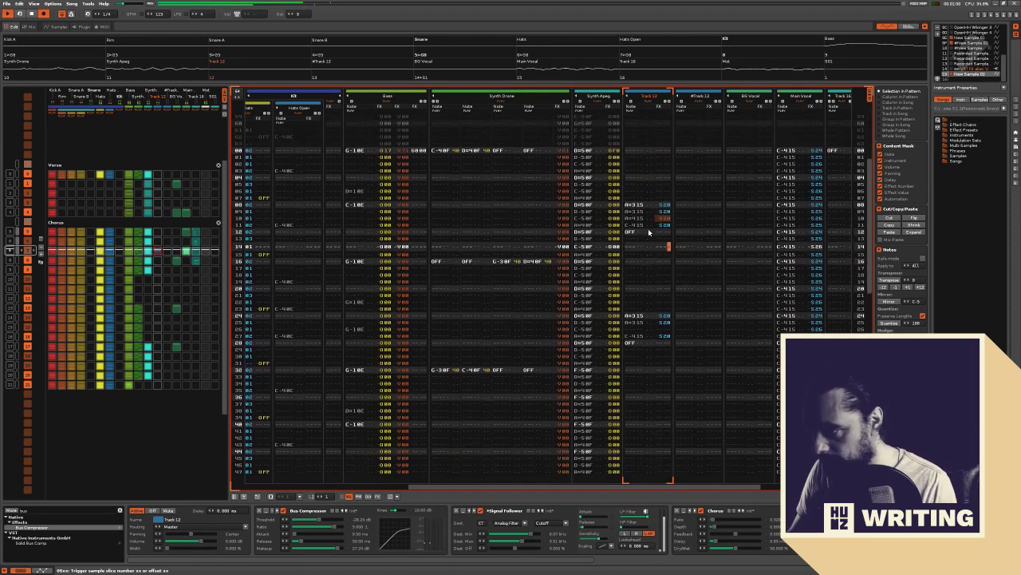
pyautogui.press('space')
pyautogui.click(636, 226)
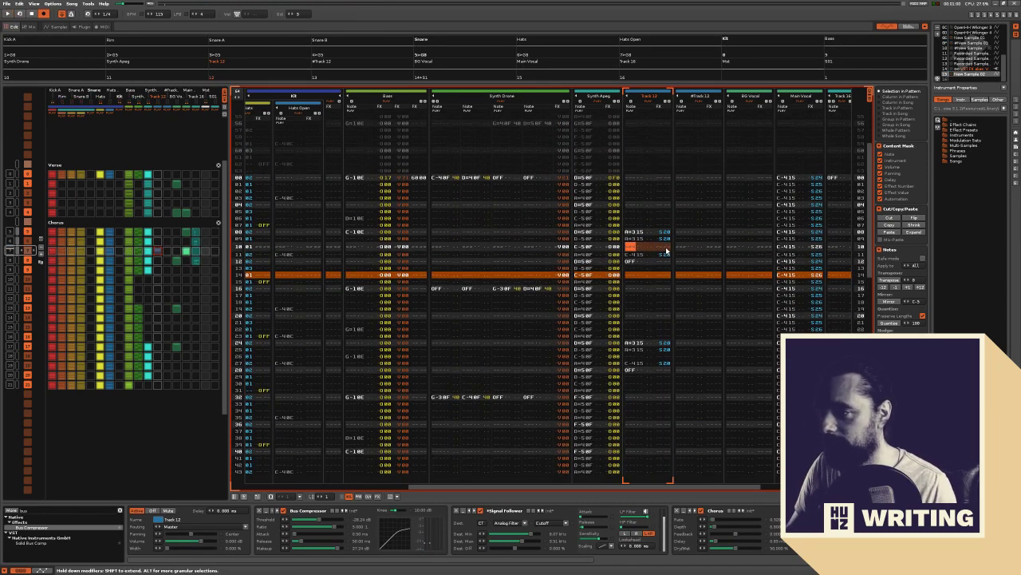
# Set the line 11 slice in Track 12 to S25 and add a downward pitch slide of 70 continuing through line 14, auditioning the result
pyautogui.press('space')
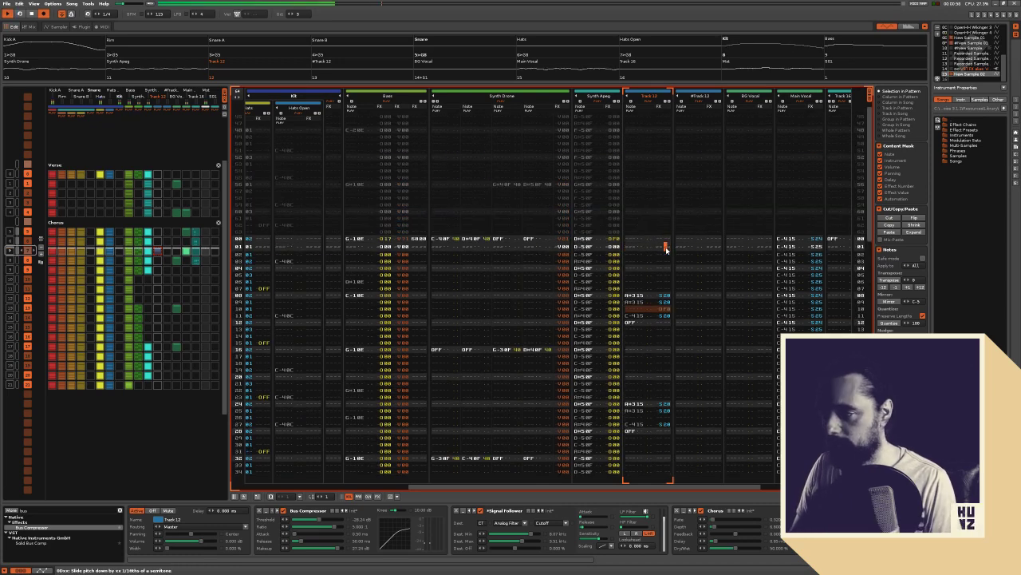
pyautogui.press('space')
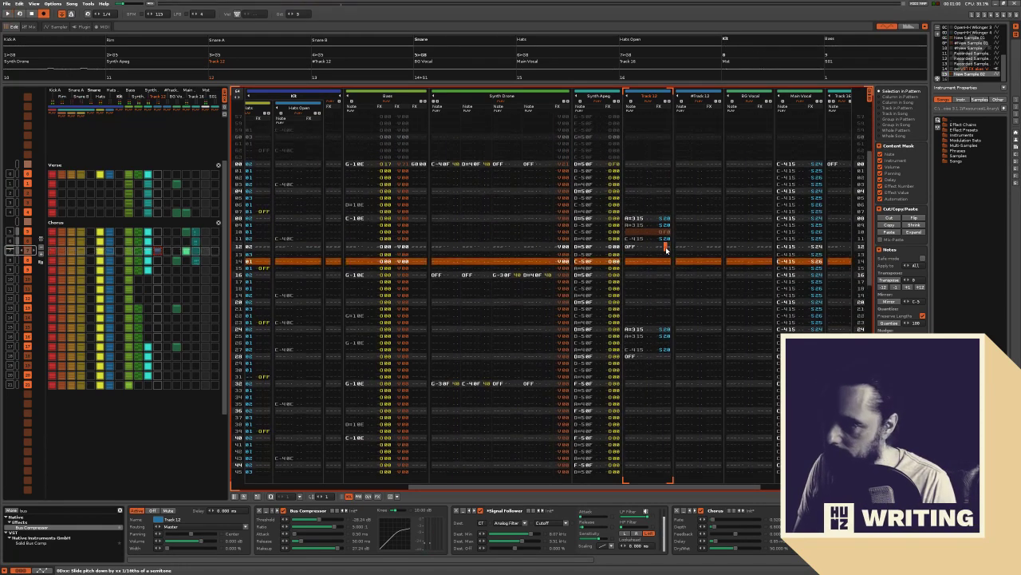
pyautogui.press('space')
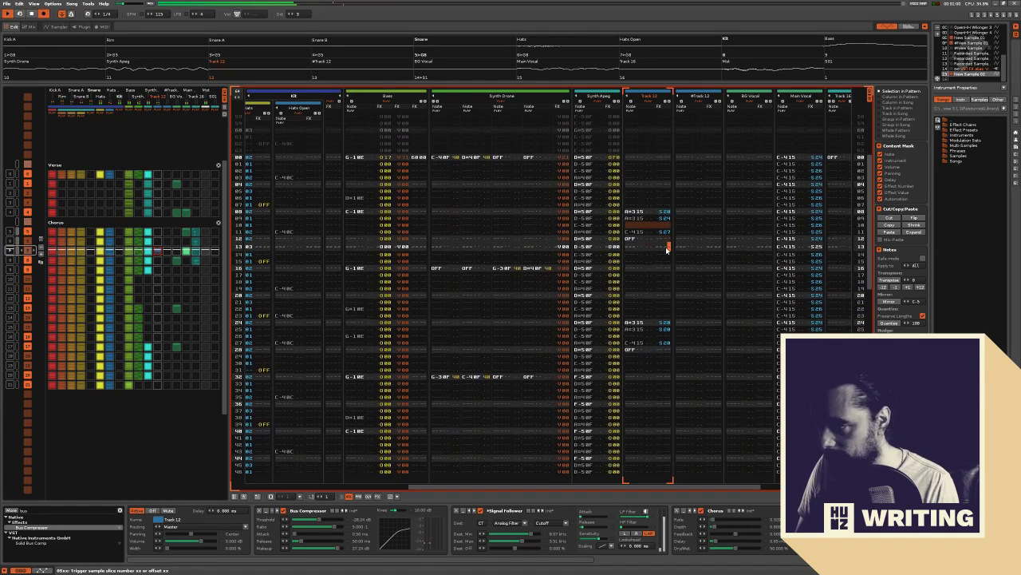
pyautogui.press('Up')
pyautogui.write('5')
pyautogui.press('space')
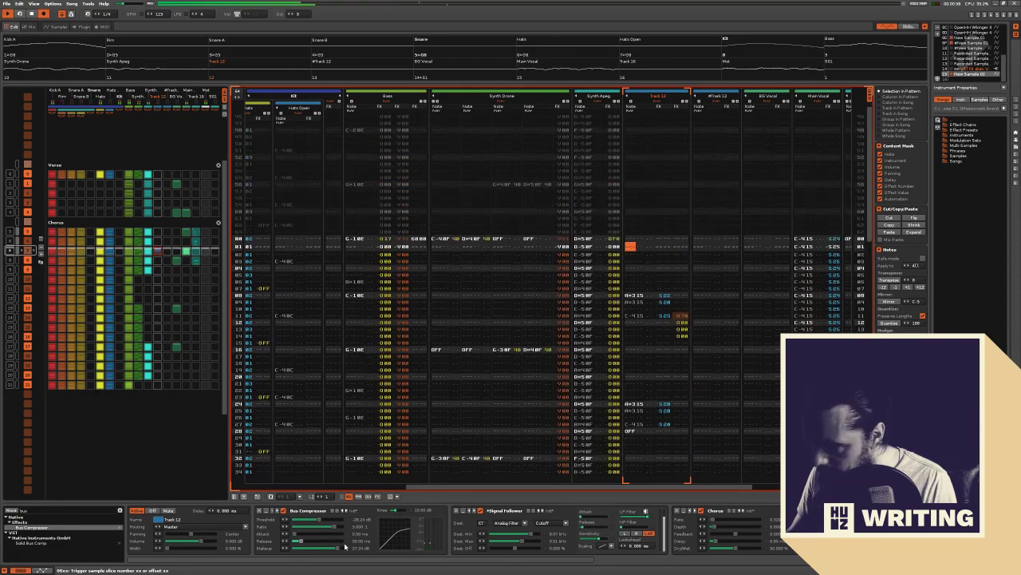
# Open Track 12's LittleAlterBoy effect, lower its formant and adjust the mix during playback, and close its editor
pyautogui.moveTo(582, 561); pyautogui.dragTo(916, 560)
pyautogui.press('space')
pyautogui.press('space')
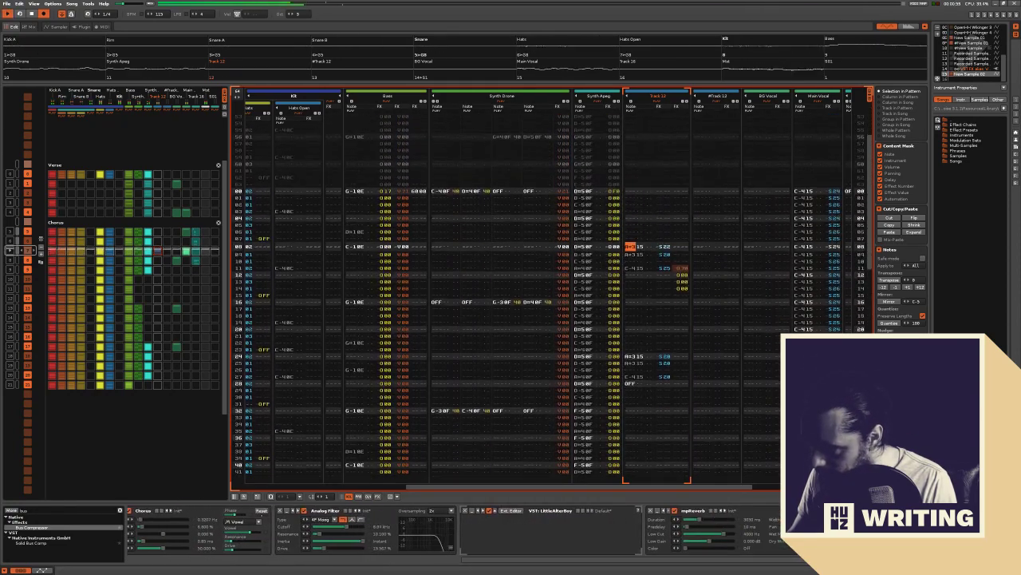
pyautogui.click(515, 510)
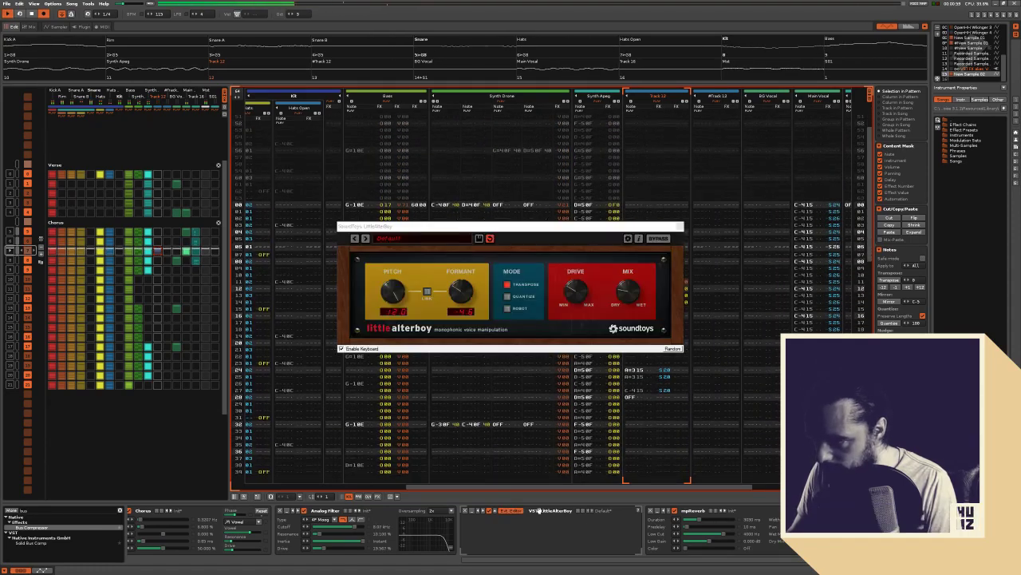
pyautogui.click(548, 216)
pyautogui.moveTo(462, 283); pyautogui.dragTo(463, 290)
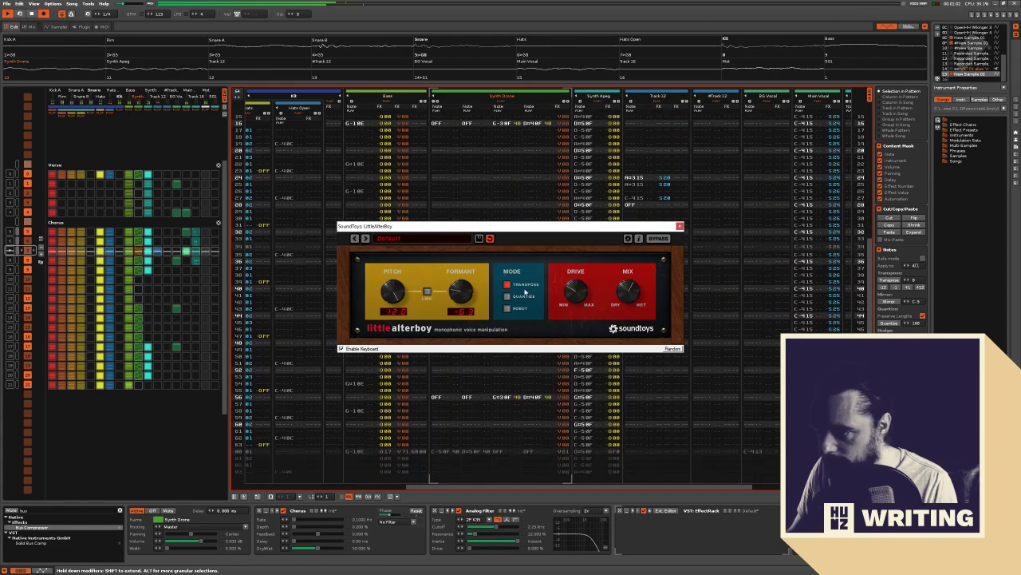
pyautogui.moveTo(631, 289); pyautogui.dragTo(597, 290)
pyautogui.click(663, 239)
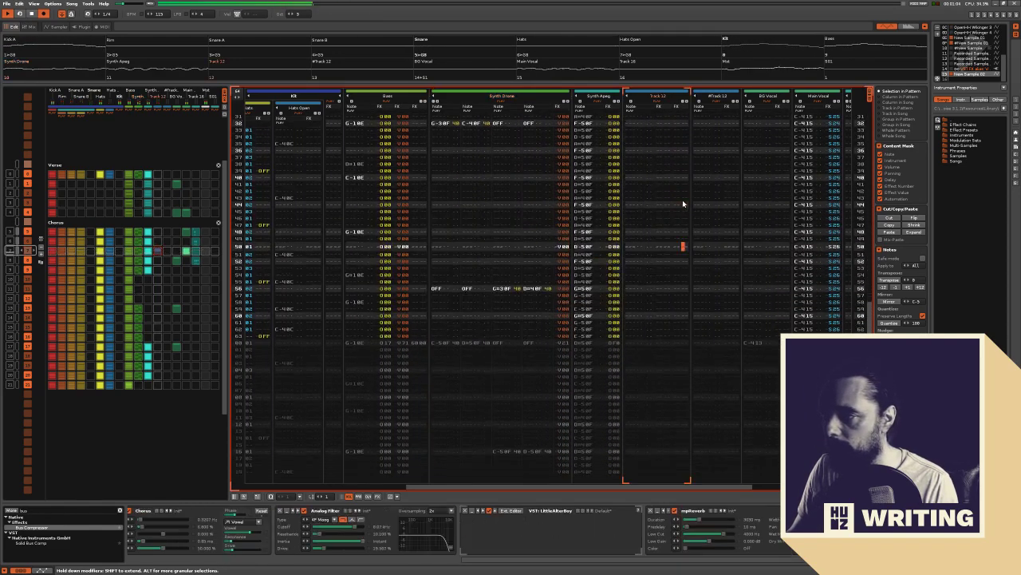
# Try slices S24, S14 and S1E for the notes at lines 08 and 09 of Track 12, auditioning the phrase
pyautogui.click(663, 247)
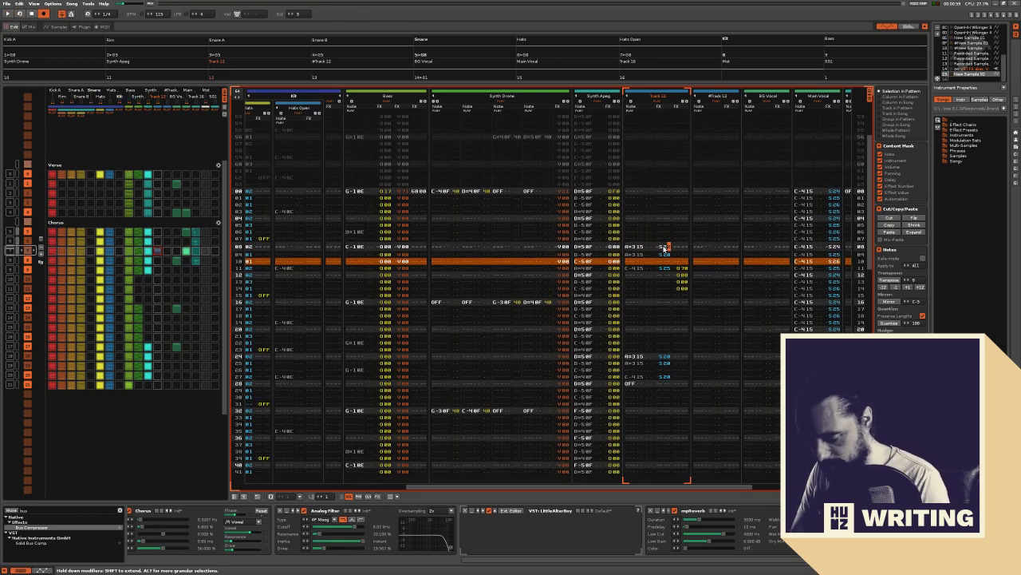
pyautogui.write('44')
pyautogui.click(665, 249)
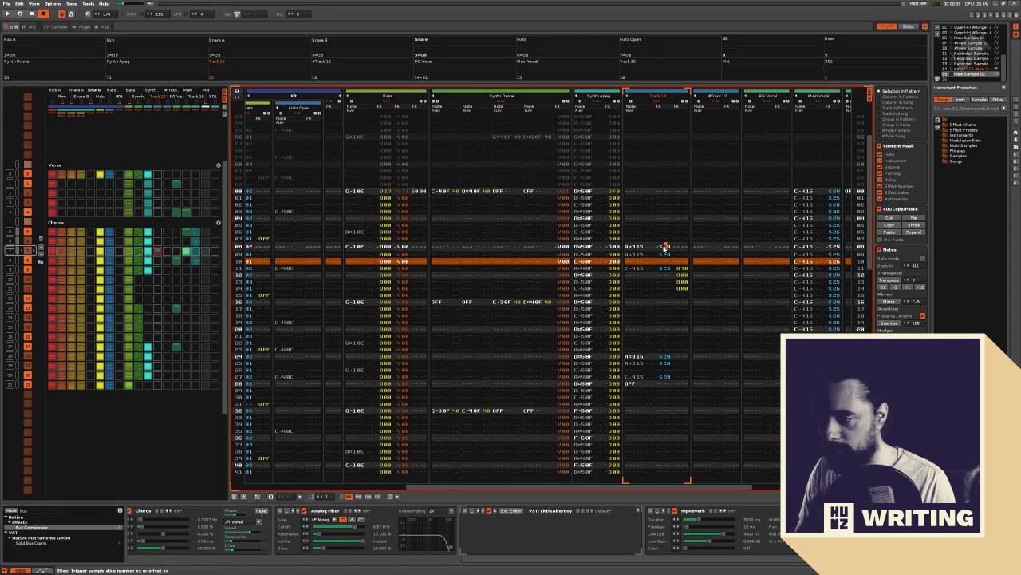
pyautogui.write('11')
pyautogui.press('space')
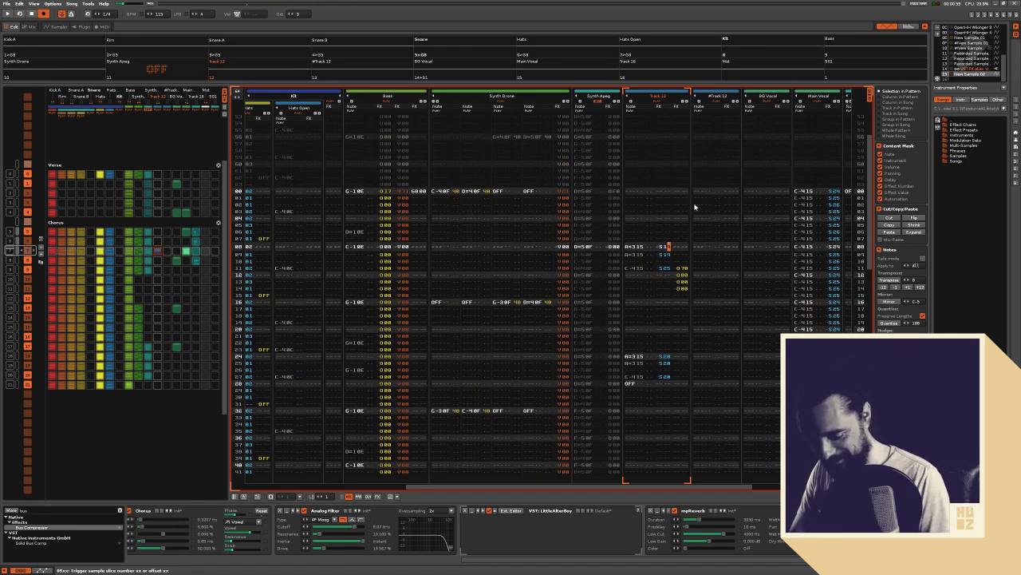
pyautogui.write('ee')
pyautogui.press('space')
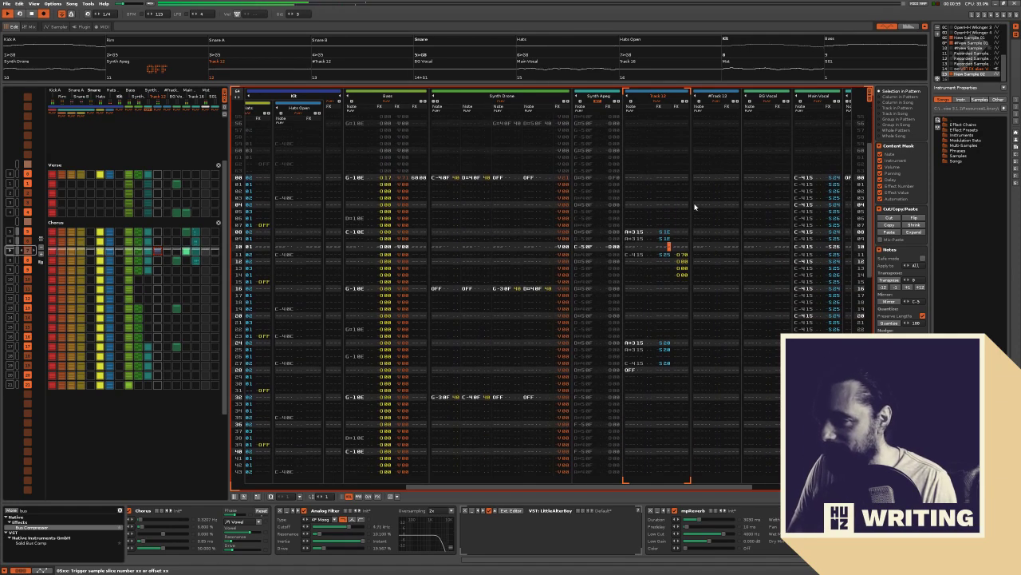
# Try slice S1F for the notes at lines 08 and 09 of Track 12 and play it
pyautogui.press('space')
pyautogui.press('Up')
pyautogui.press('Up')
pyautogui.press('Up')
pyautogui.press('Up')
pyautogui.write('ff')
pyautogui.press('space')
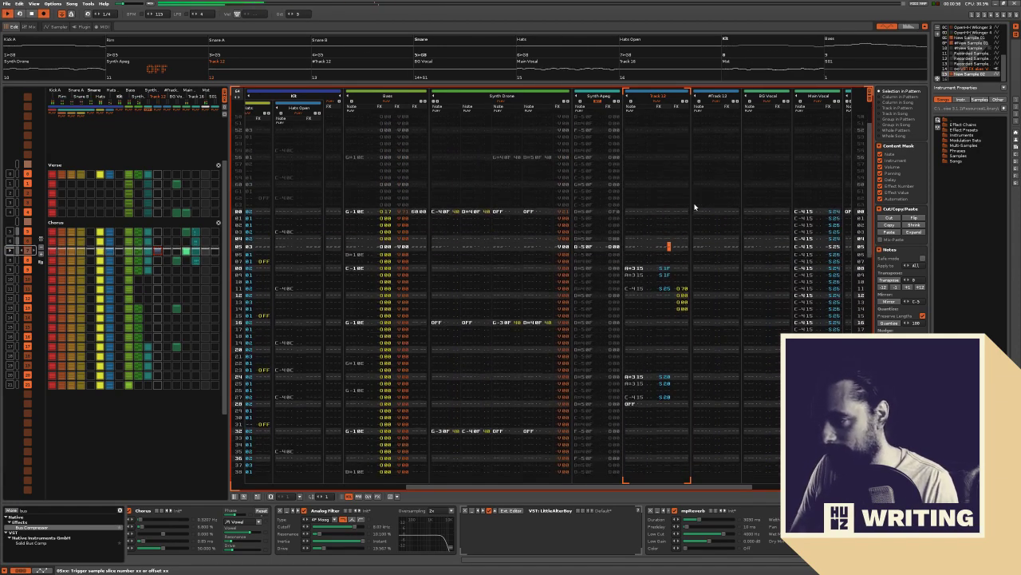
# Set the slice for Track 12's notes at lines 08 and 09 to S21 and audition the phrase
pyautogui.press('space')
pyautogui.press('Up')
pyautogui.press('Up')
pyautogui.press('Up')
pyautogui.press('Up')
pyautogui.press('Left')
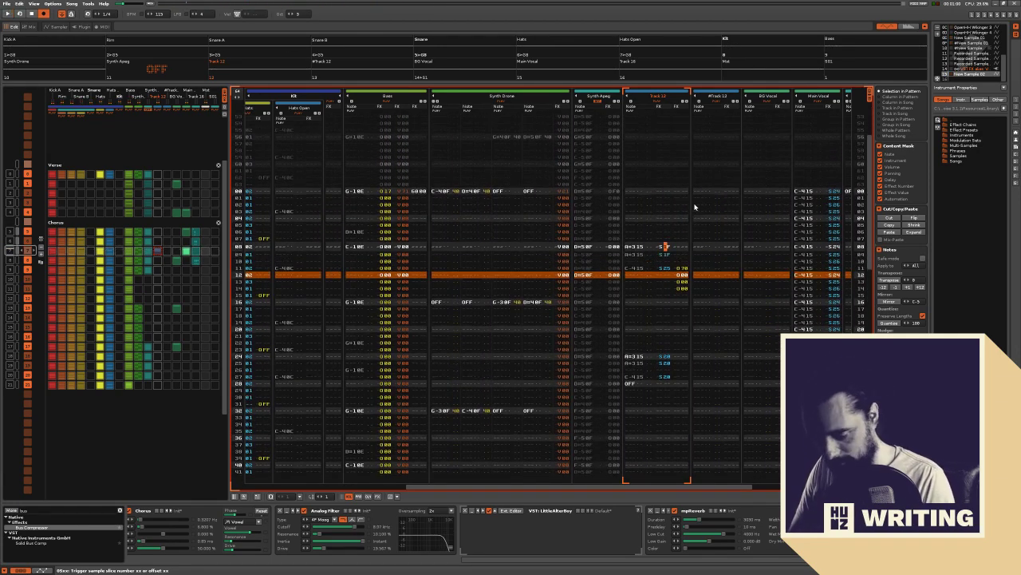
pyautogui.write('22')
pyautogui.press('Up')
pyautogui.press('Up')
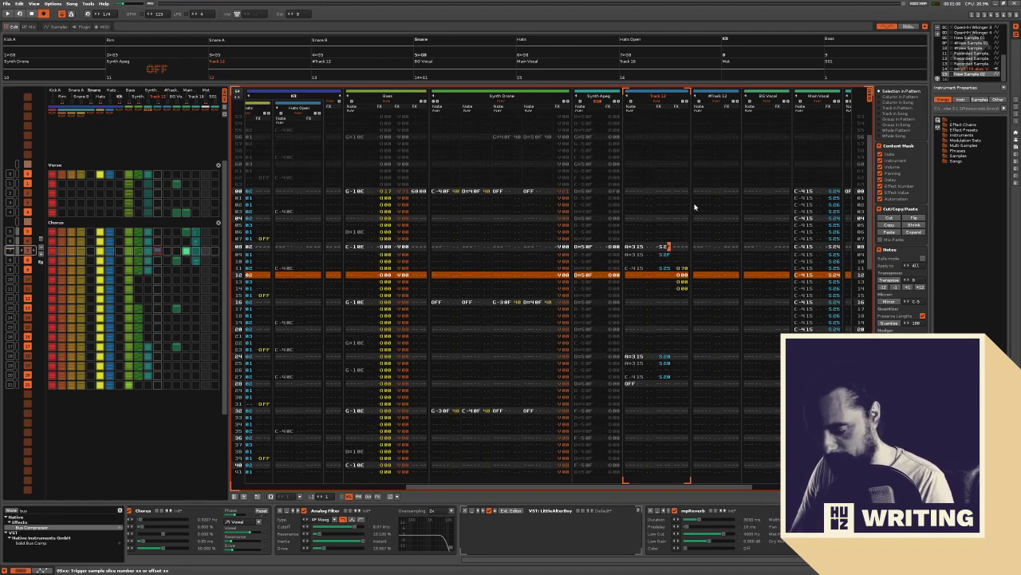
pyautogui.write('00')
pyautogui.press('Up')
pyautogui.press('Up')
pyautogui.write('11')
pyautogui.press('space')
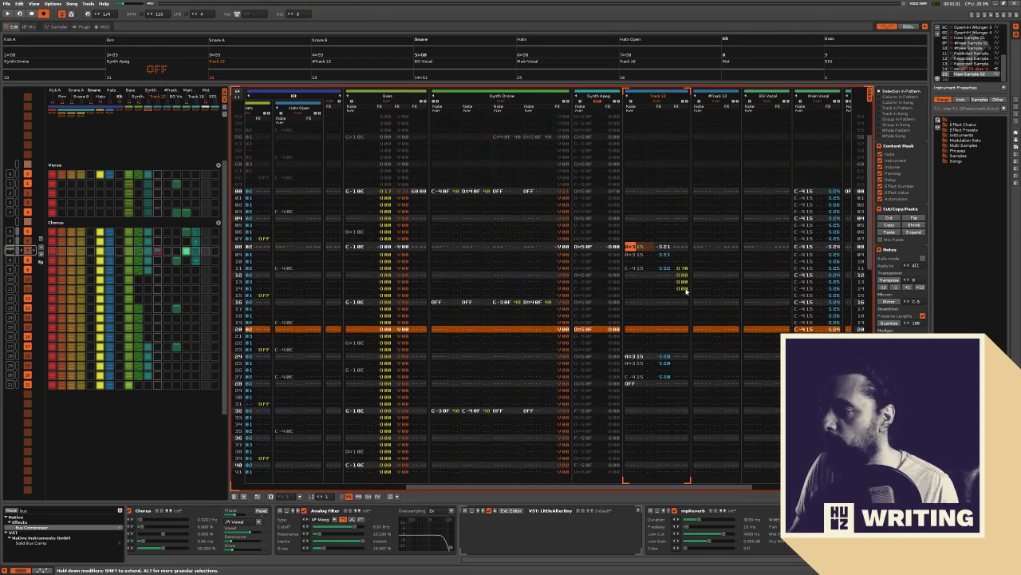
# Replace the phrase at line 24 of Track 12 with a copy of the revised line 08 phrase and play it
pyautogui.click(632, 357)
pyautogui.hotkey('ctrl', 'v')
pyautogui.press('space')
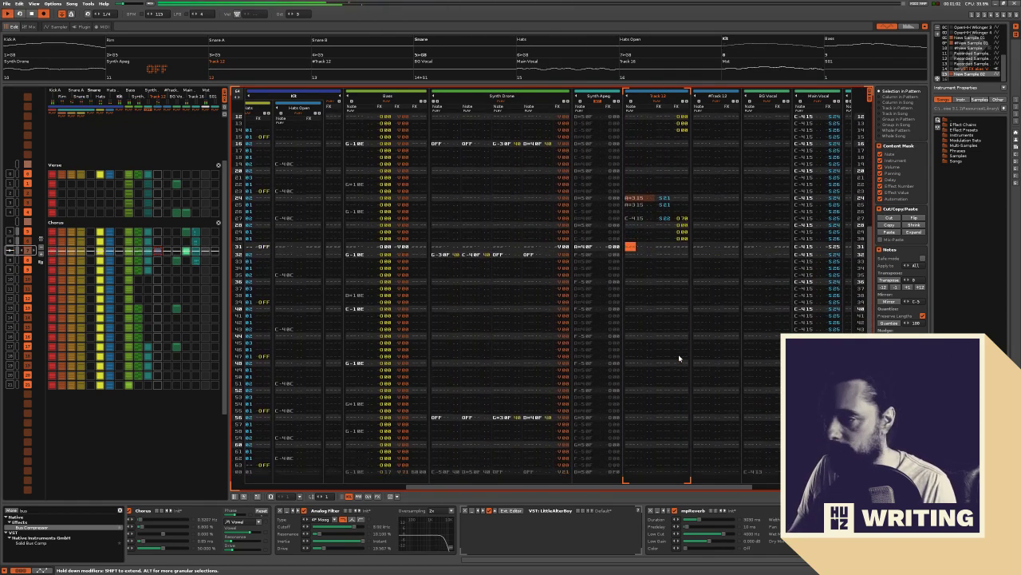
# Copy lines 00 to 31 of Track 12 and paste them from line 32 to fill the pattern's second half, then play it
pyautogui.press('Up')
pyautogui.press('Up')
pyautogui.press('Up')
pyautogui.press('Up')
pyautogui.press('Up')
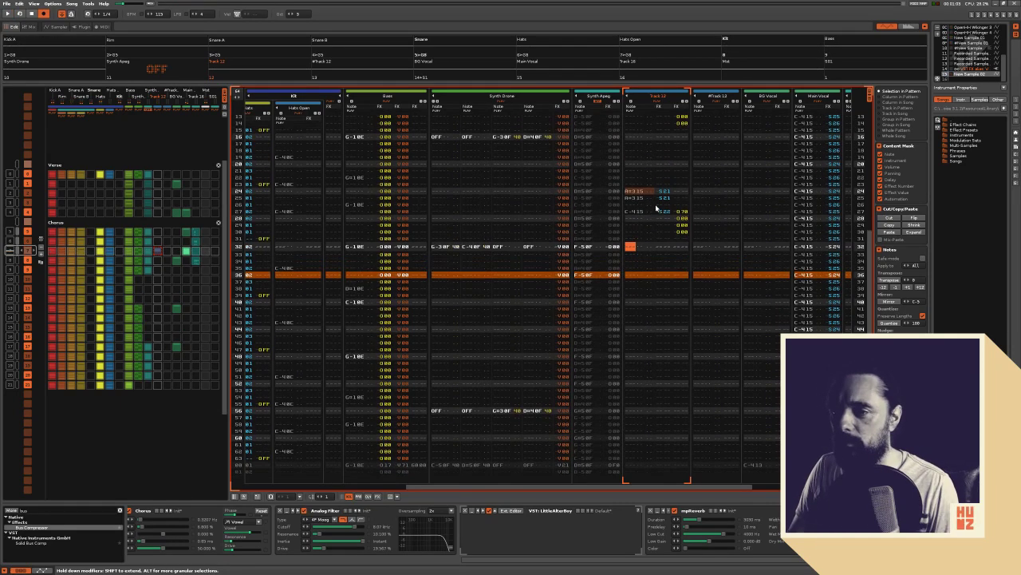
pyautogui.hotkey('ctrl', 'e')
pyautogui.press('Down')
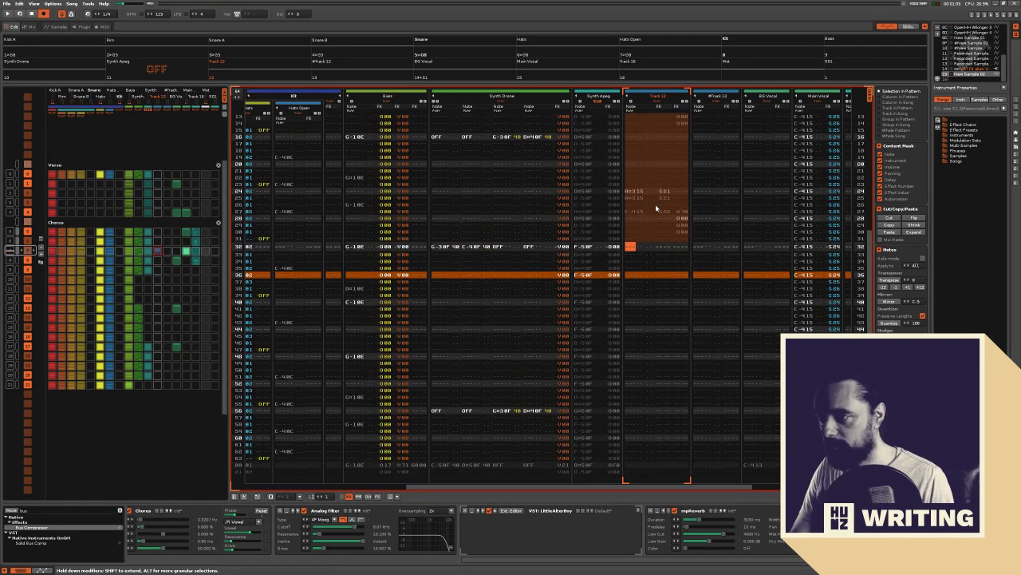
pyautogui.hotkey('ctrl', 'v')
pyautogui.press('space')
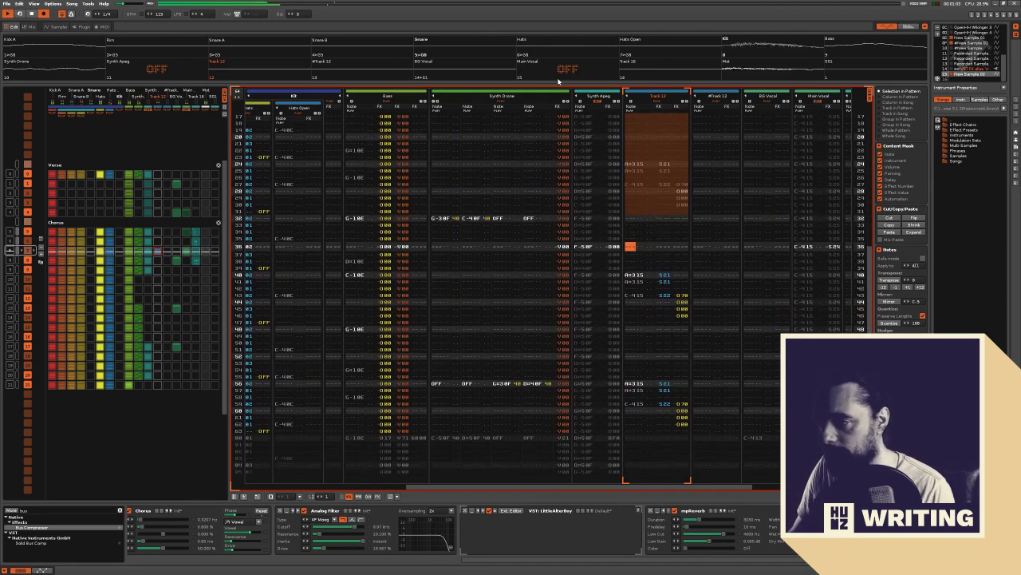
# Return from Track 12 to the Synth Drone track and listen to the chorus from an earlier pattern
pyautogui.hotkey('shift', 'Tab')
pyautogui.hotkey('shift', 'Tab')
pyautogui.hotkey('shift', 'Tab')
pyautogui.hotkey('shift', 'Tab')
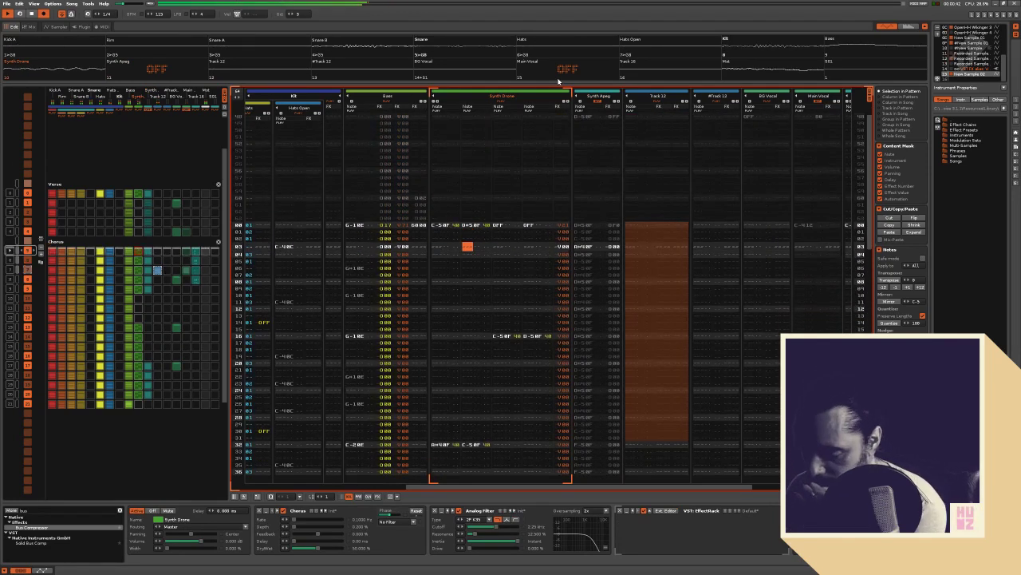
# Add a fifth note column to Synth Drone and clear all of the track's notes from the current chorus pattern
pyautogui.press('space')
pyautogui.scroll(-2, 56, 260)
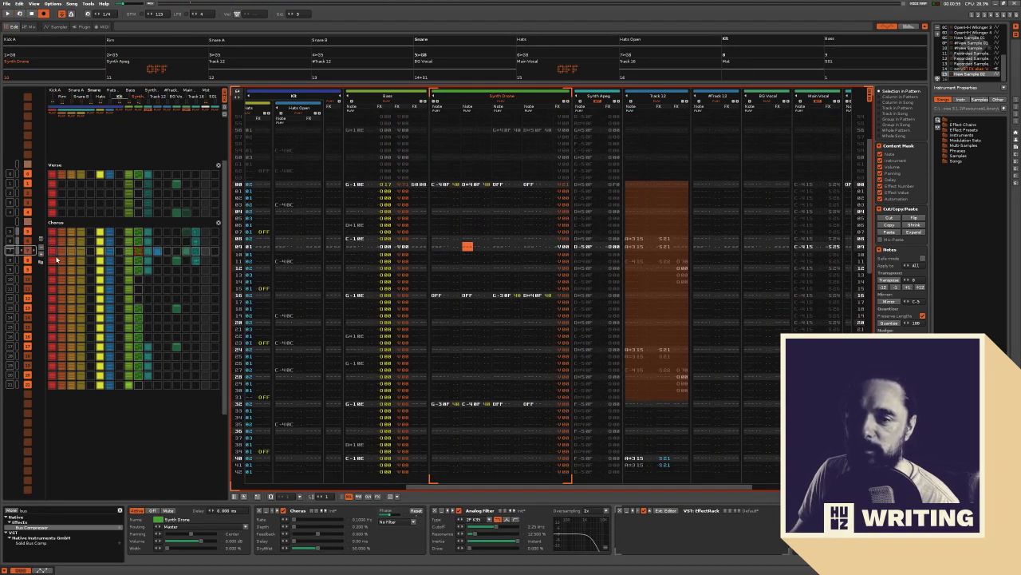
pyautogui.press('space')
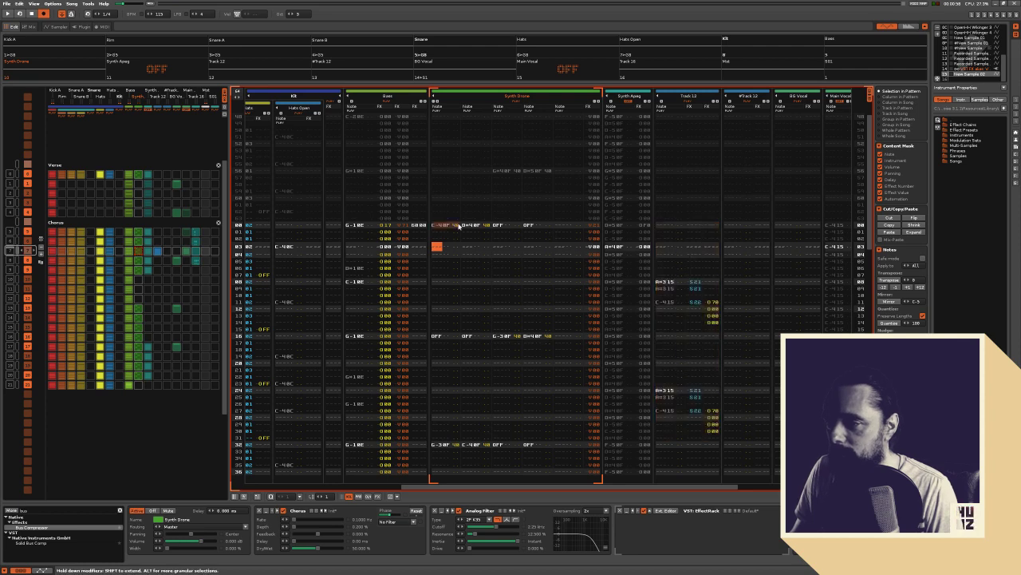
pyautogui.click(459, 225)
pyautogui.scroll(-14, 499, 311)
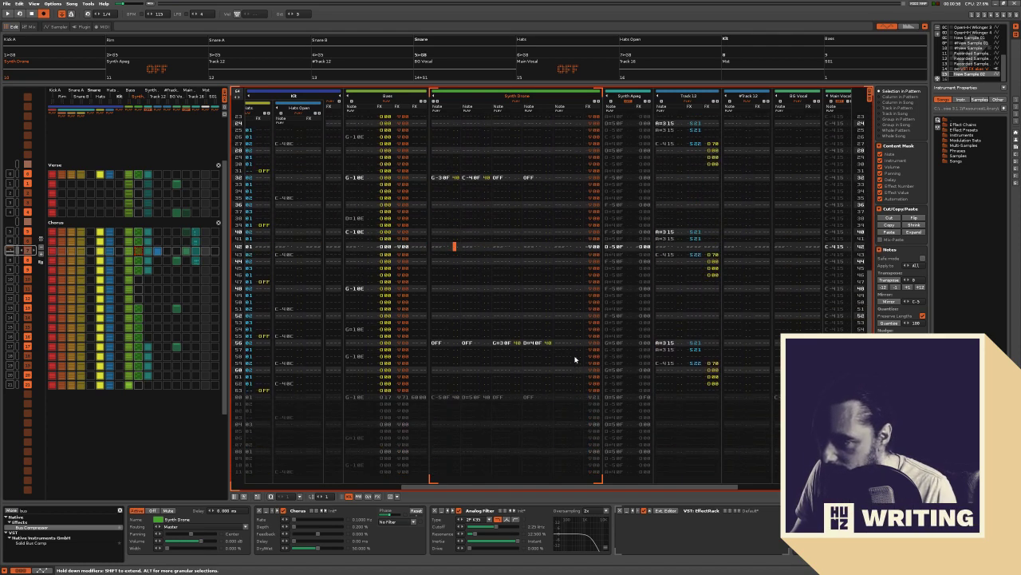
pyautogui.keyDown('shift'); pyautogui.click(569, 354); pyautogui.keyUp('shift')
pyautogui.scroll(-8, 544, 328)
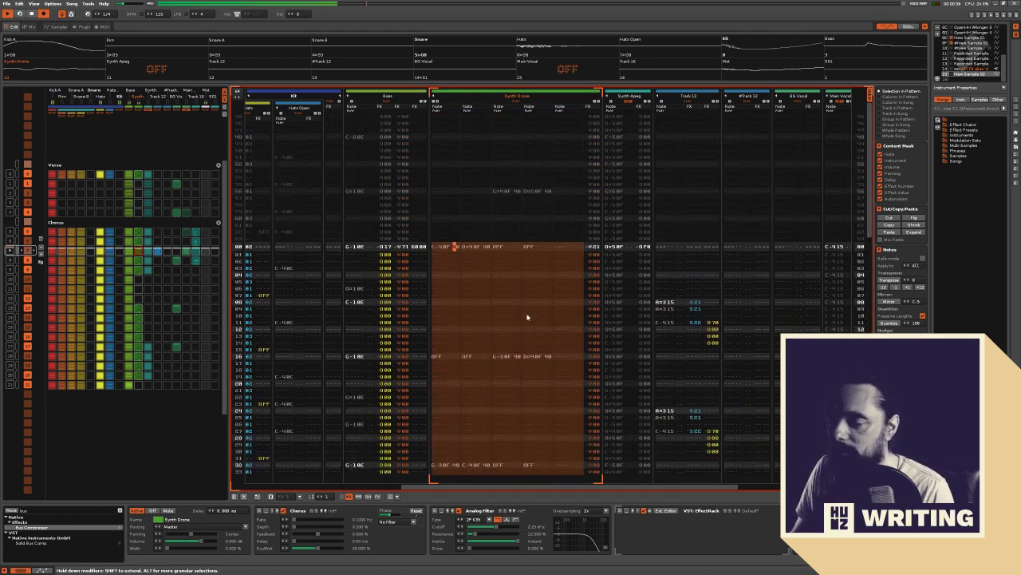
pyautogui.hotkey('ctrl', 'z')
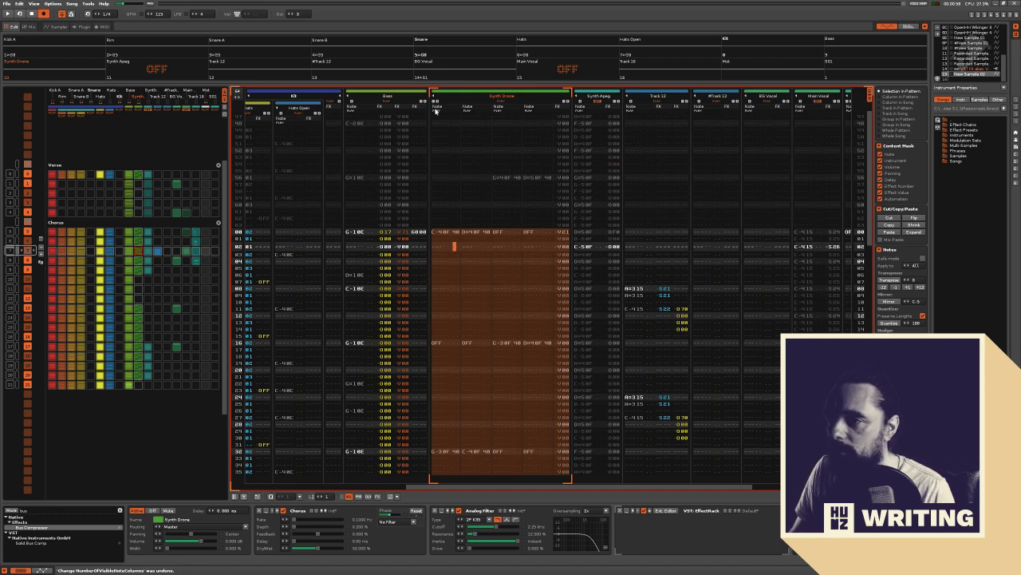
pyautogui.hotkey('ctrl', 'z')
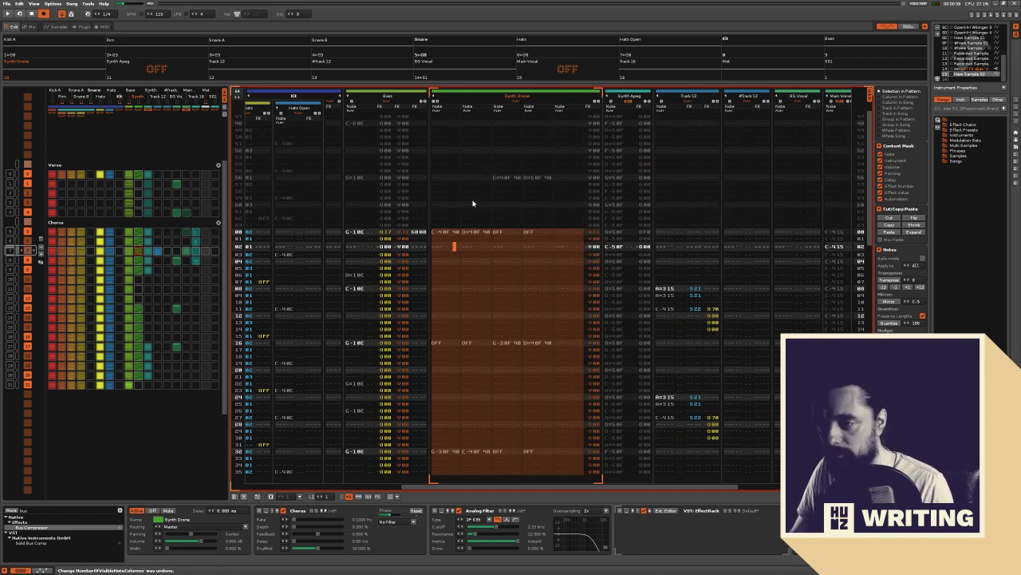
# Enter a new Synth Drone chord at line 00 with C-4, D#4 and G#3, each at volume 40
pyautogui.click(439, 233)
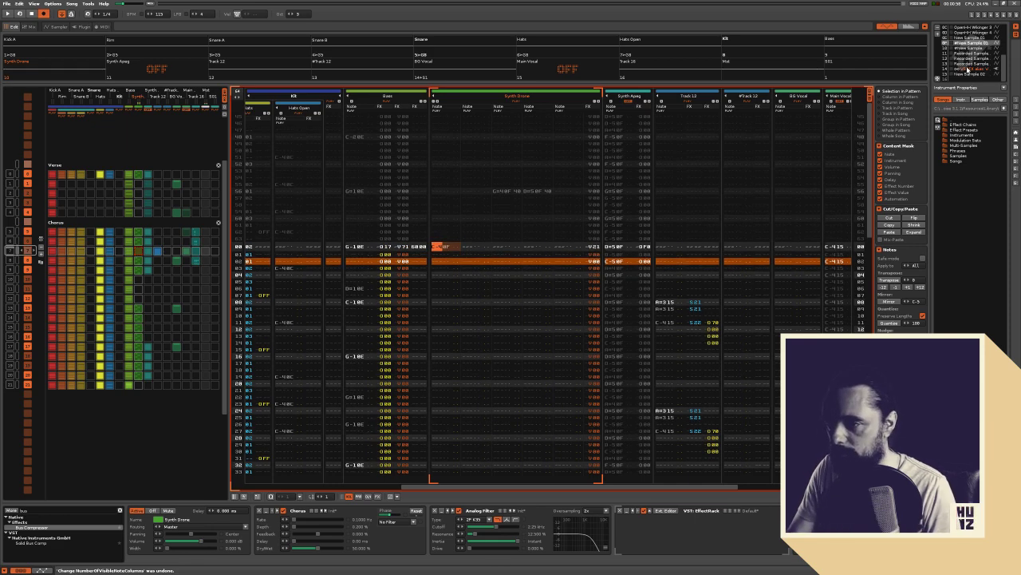
pyautogui.write('40 D#4OF')
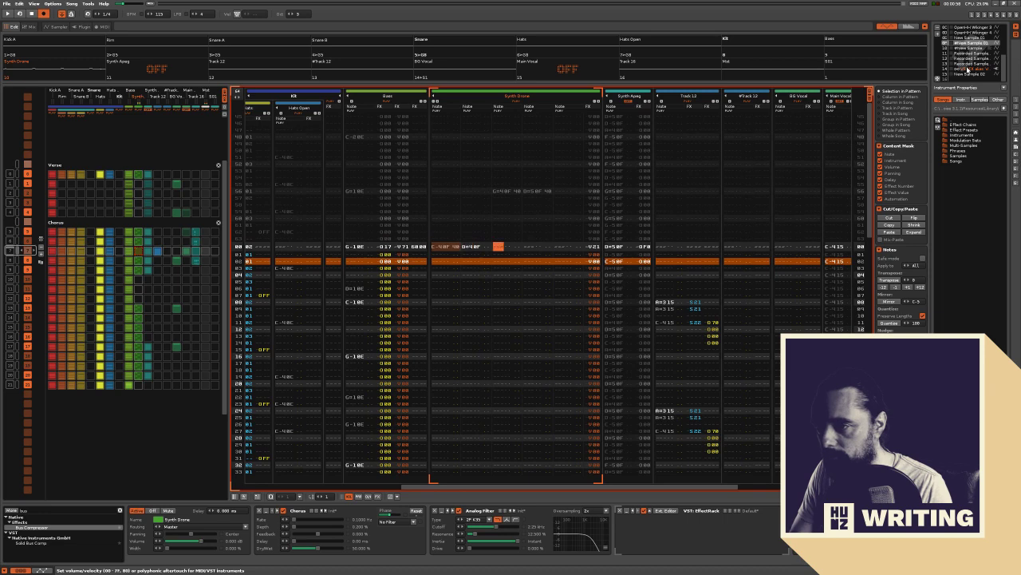
pyautogui.write('r')
pyautogui.press('Up')
pyautogui.press('t')
pyautogui.press('Up')
pyautogui.press('6')
pyautogui.press('Up')
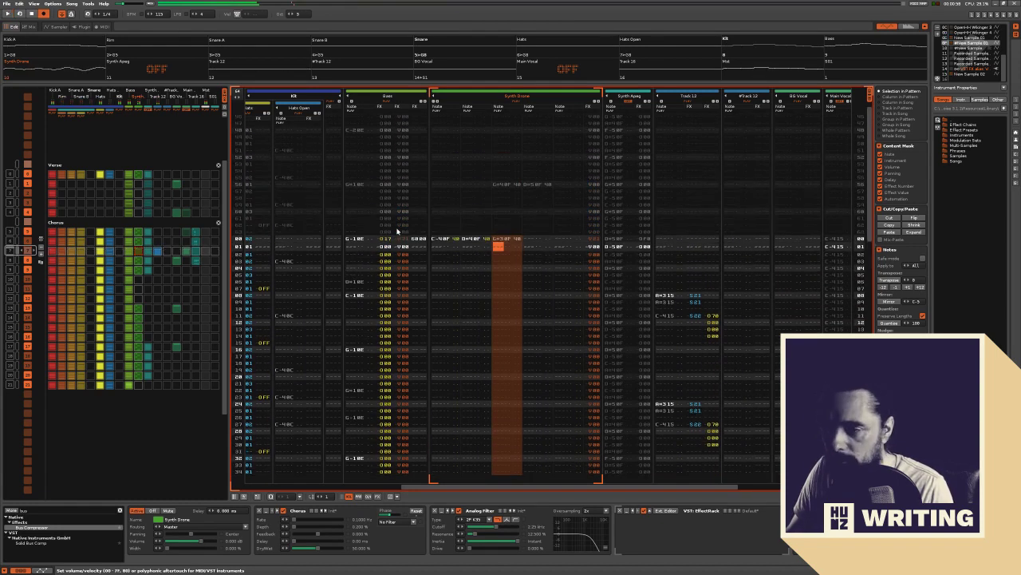
# Replace the pattern's Bass notes with a single F-1 at line 00 and change the Synth Drone chord's second note to F-4
pyautogui.click(347, 280)
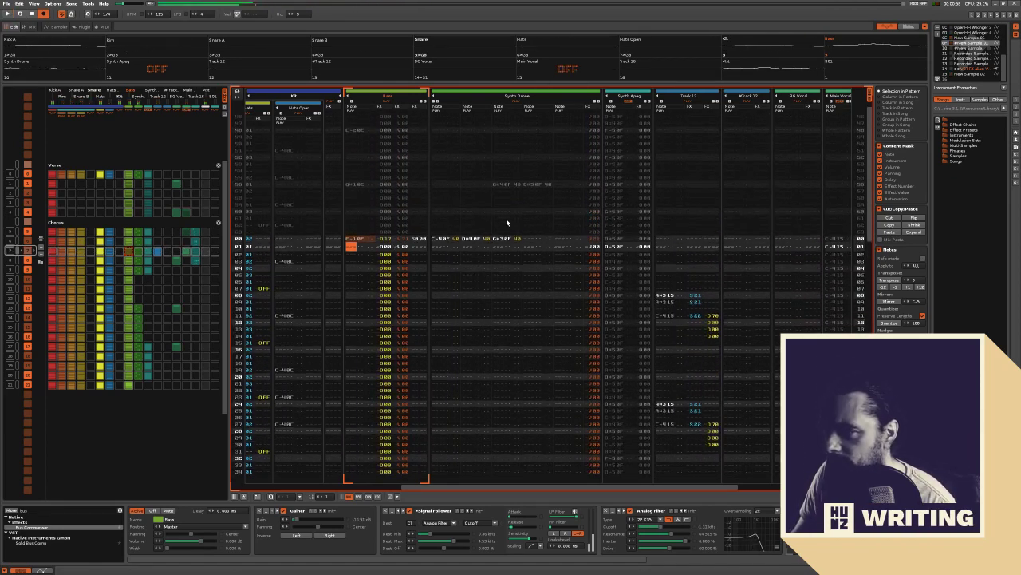
pyautogui.click(501, 239)
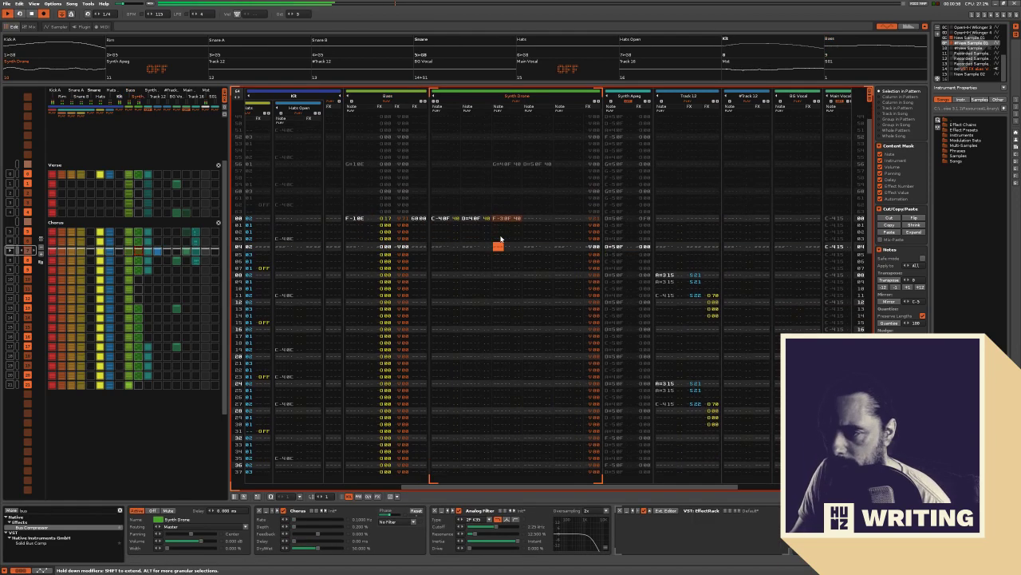
pyautogui.click(467, 232)
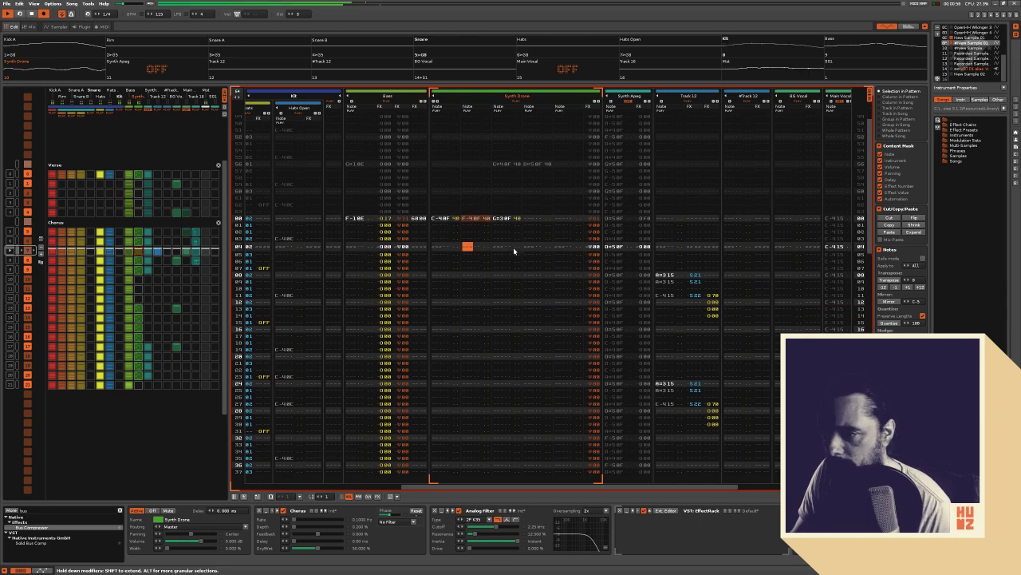
pyautogui.click(444, 184)
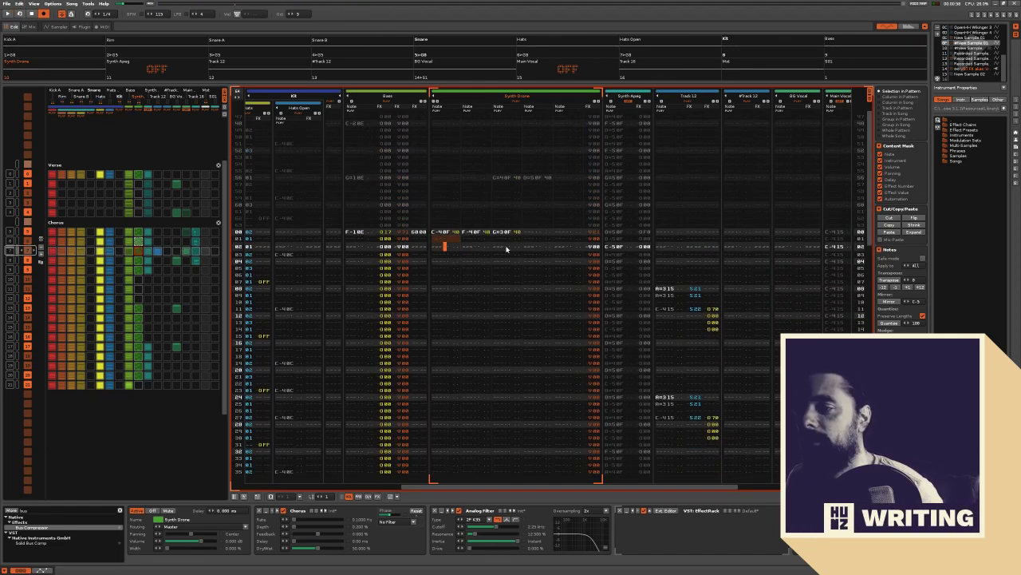
pyautogui.click(447, 231)
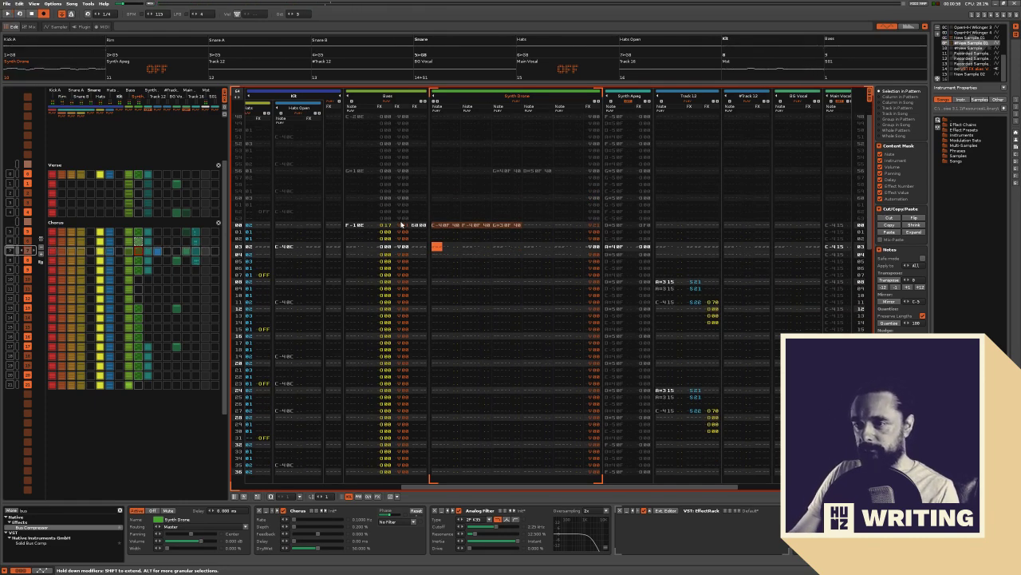
# Add an F-1 Bass note at line 08 and repeat the two-note phrase through the rest of the pattern, then play it
pyautogui.click(402, 225)
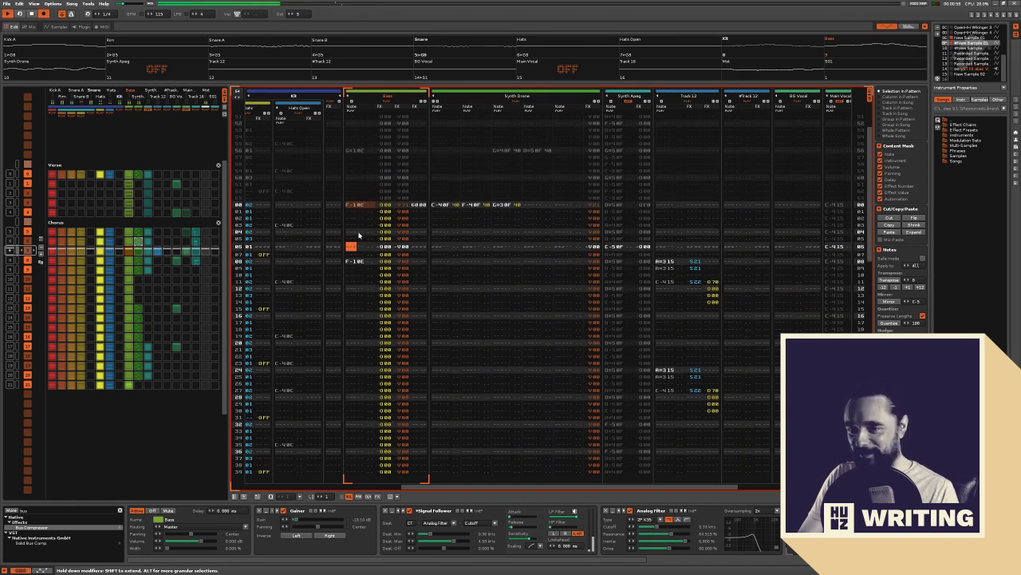
pyautogui.press('space')
pyautogui.hotkey('shift', 'Down')
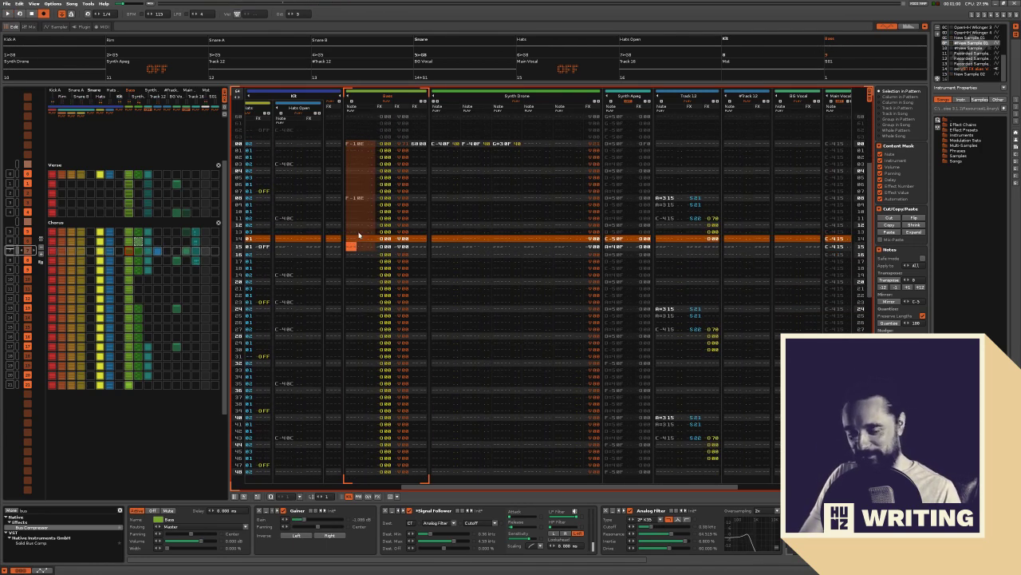
pyautogui.hotkey('ctrl', 'p')
pyautogui.press('space')
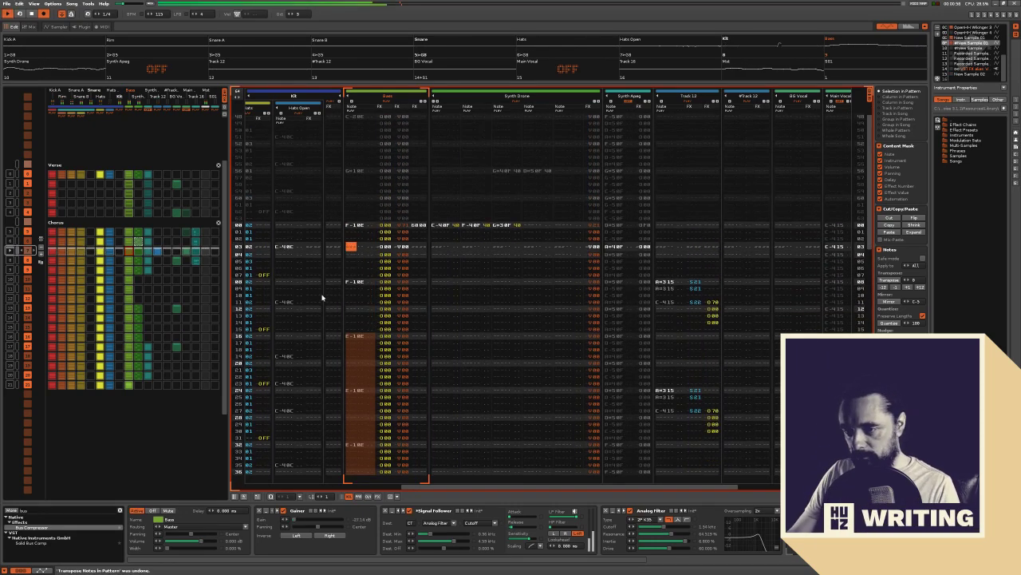
# Undo the transposition of the repeated Bass notes, clear every Bass note from line 08 onward and play the pattern
pyautogui.hotkey('ctrl', 'z')
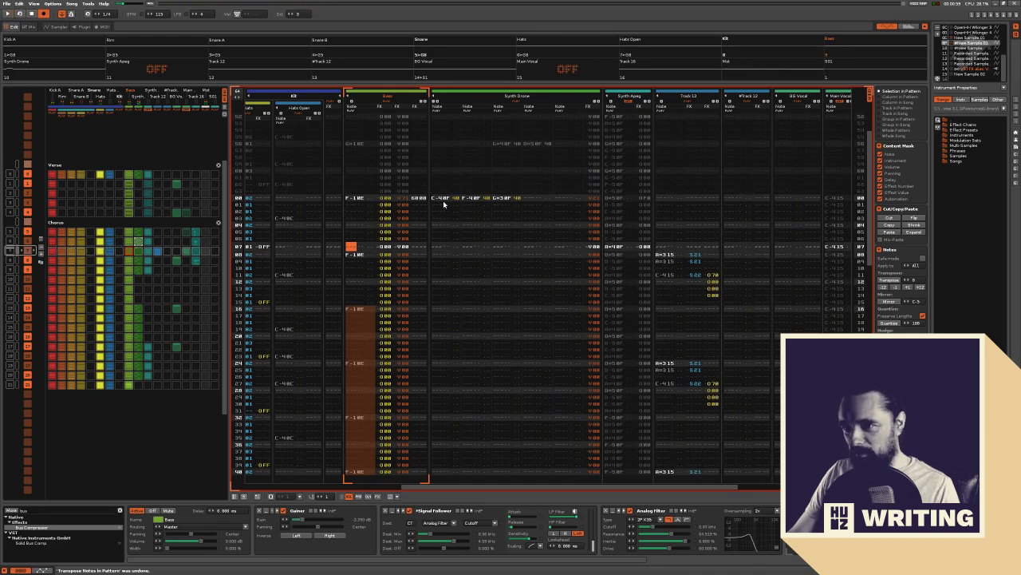
pyautogui.click(443, 226)
pyautogui.click(356, 280)
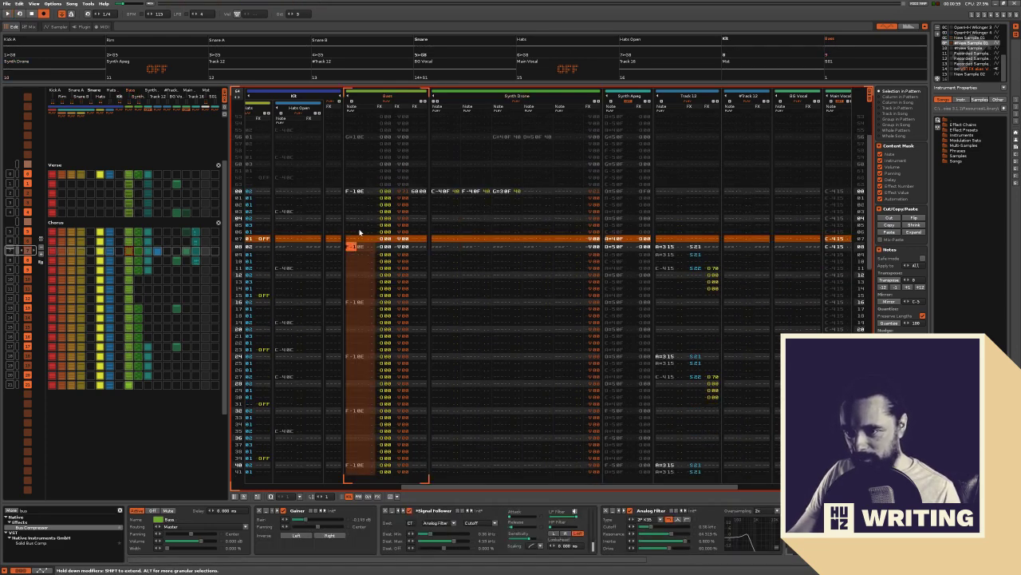
pyautogui.press('Delete')
pyautogui.press('space')
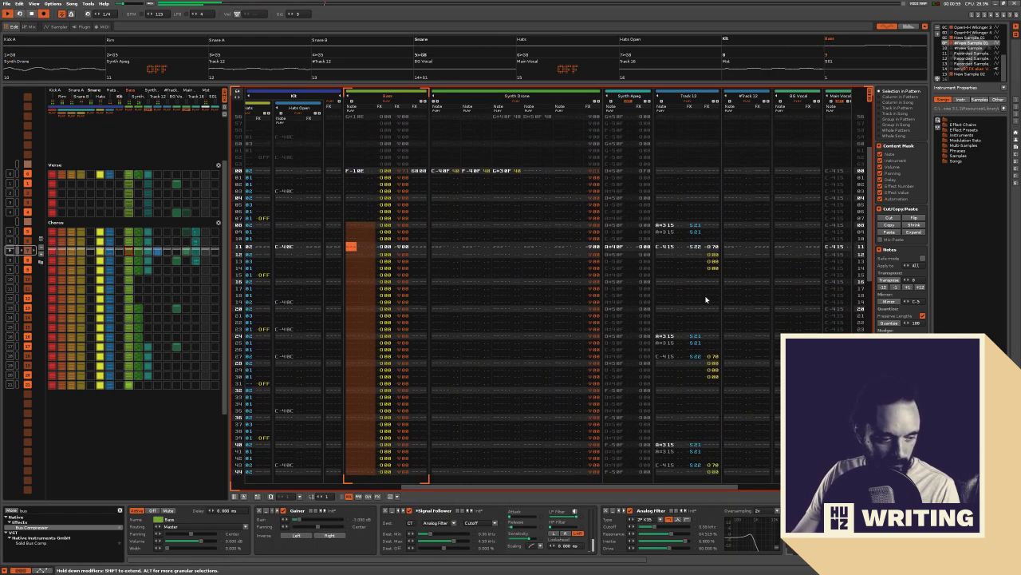
# Select the three-note Synth Drone chord at line 00
pyautogui.click(447, 251)
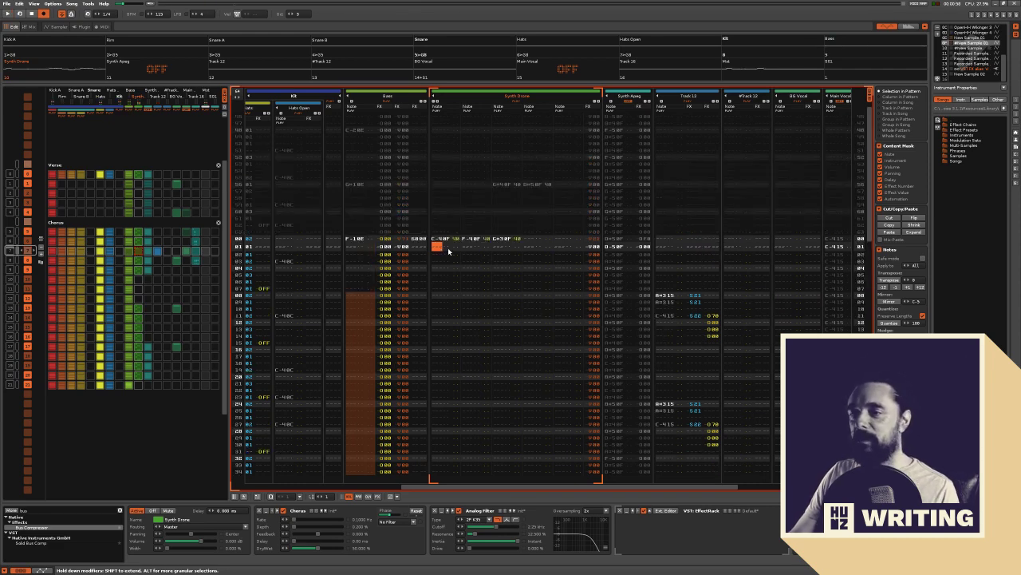
pyautogui.moveTo(446, 241); pyautogui.dragTo(510, 246)
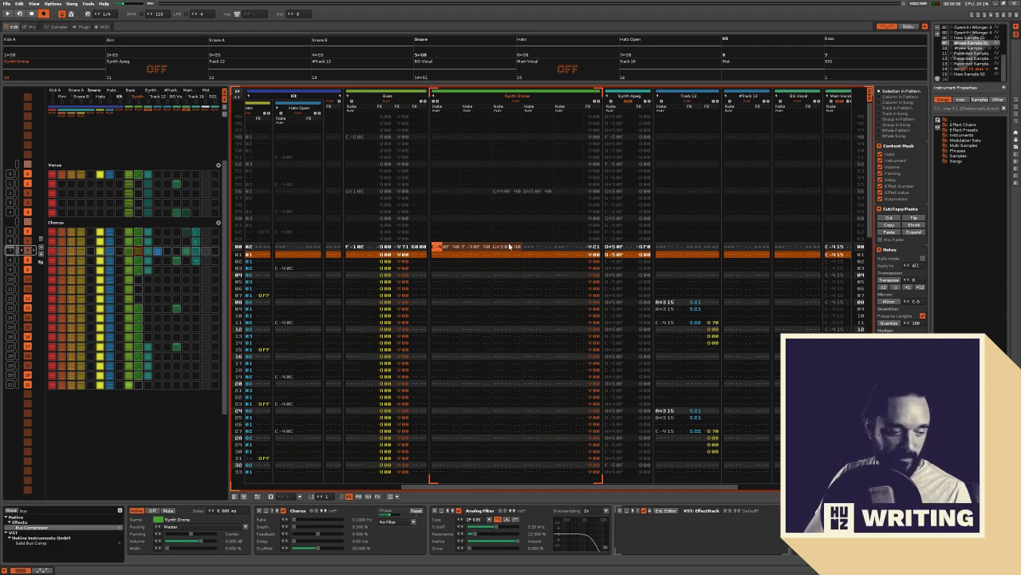
pyautogui.press('Right')
pyautogui.press('Right')
pyautogui.press('Right')
pyautogui.press('Right')
pyautogui.press('Right')
pyautogui.press('Right')
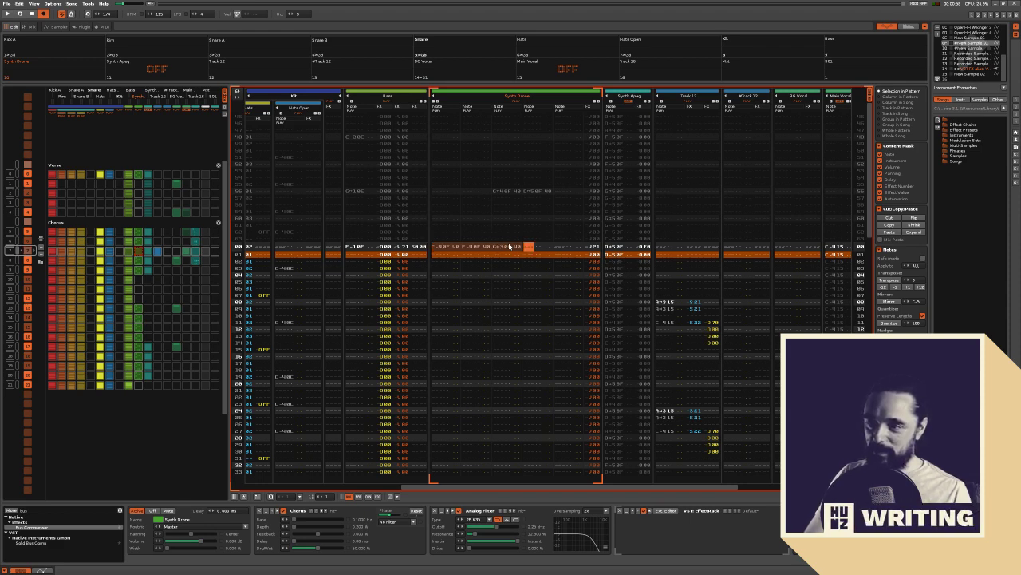
# Unmute the Main Vocal track, mute Track 12, and audition the pattern
pyautogui.press('Tab')
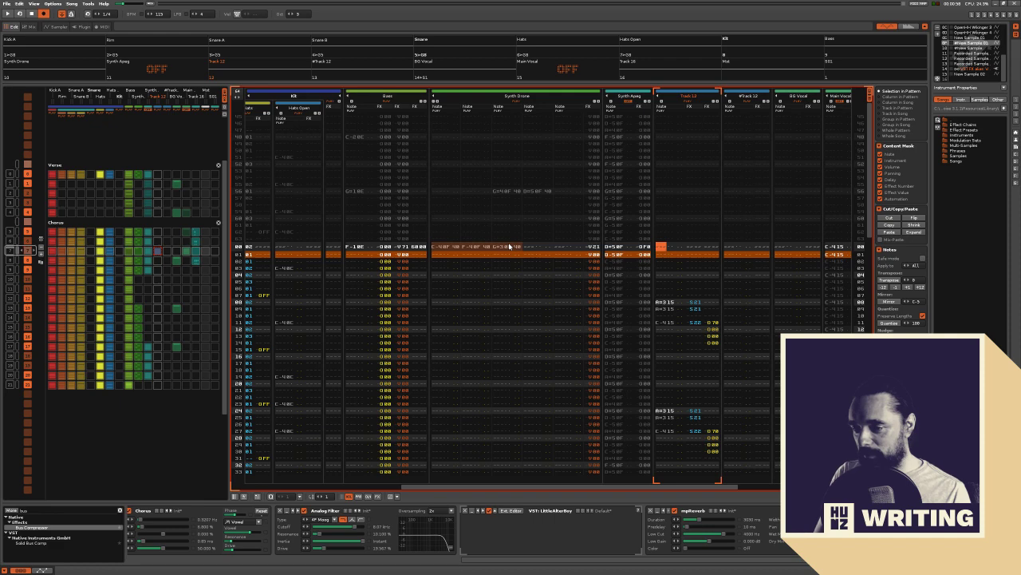
pyautogui.press('Tab')
pyautogui.press('Tab')
pyautogui.press('Tab')
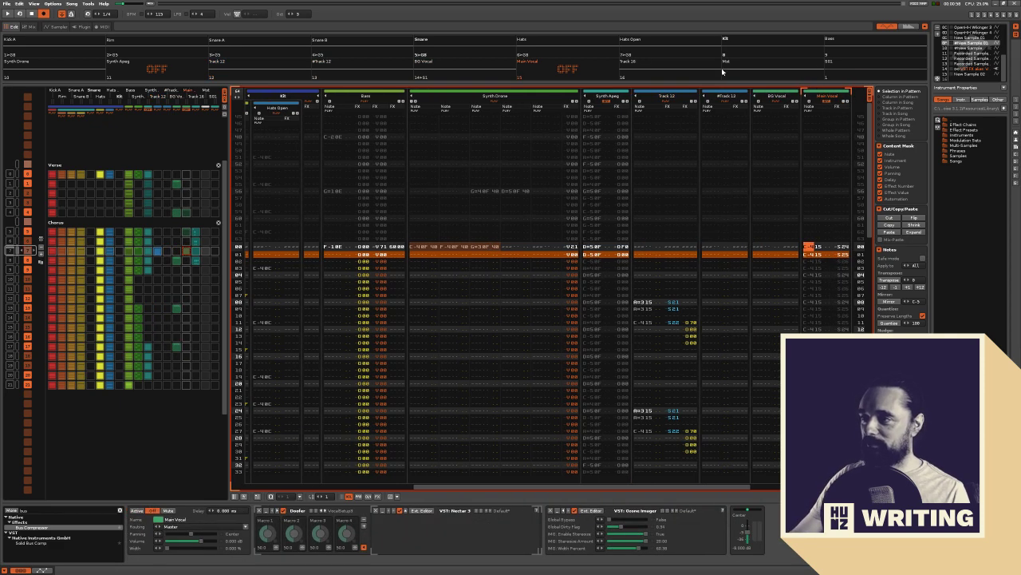
pyautogui.press('space')
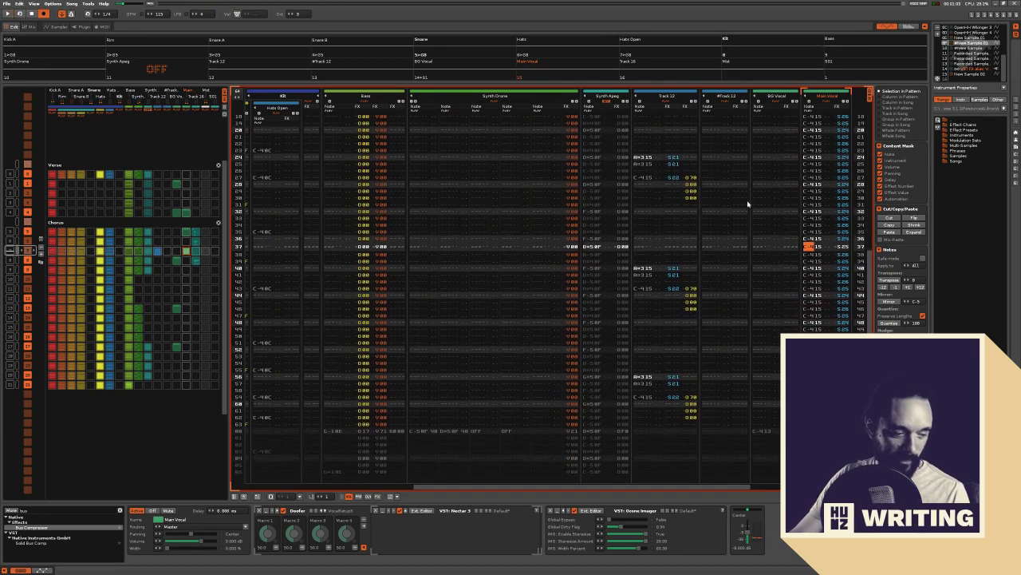
pyautogui.press('space')
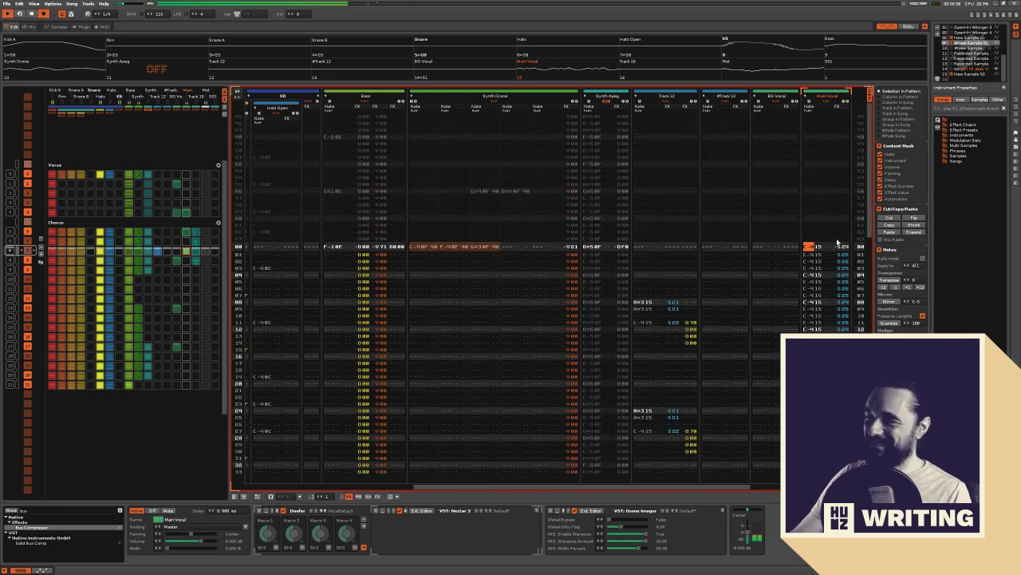
pyautogui.click(270, 75)
pyautogui.press('space')
pyautogui.press('space')
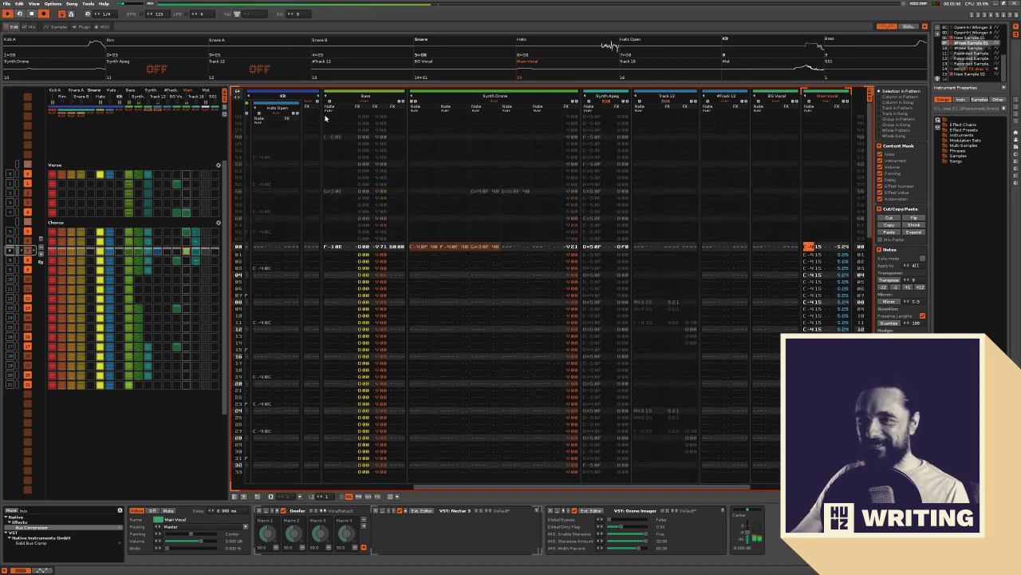
pyautogui.press('space')
pyautogui.press('space')
pyautogui.press('space')
# Return to the Synth Drone track and paste a copy of the line 00 chord at line 06, then play it
pyautogui.hotkey('shift', 'Tab')
pyautogui.hotkey('shift', 'Tab')
pyautogui.hotkey('shift', 'Tab')
pyautogui.hotkey('shift', 'Tab')
pyautogui.hotkey('shift', 'Tab')
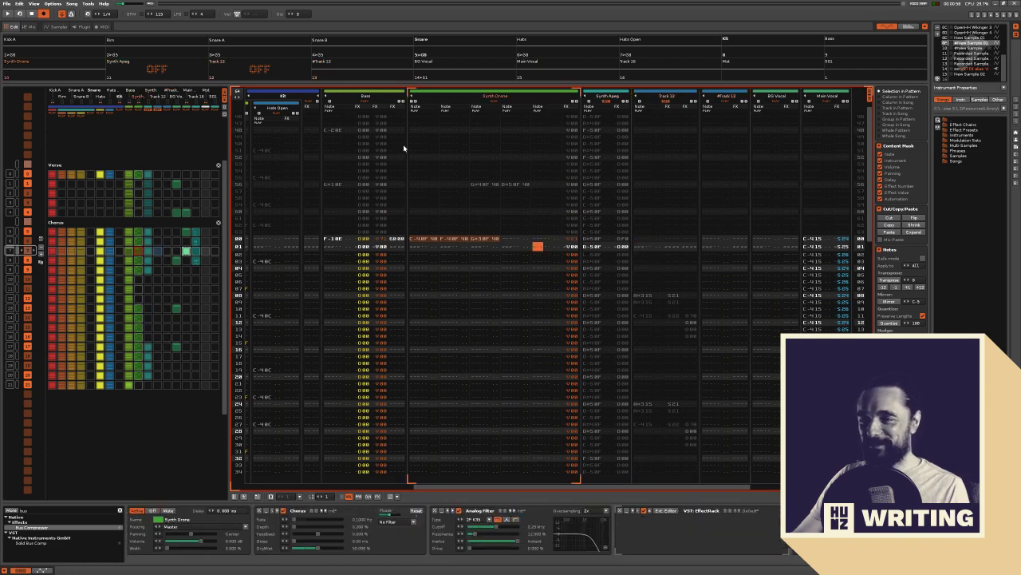
pyautogui.press('Left')
pyautogui.press('Left')
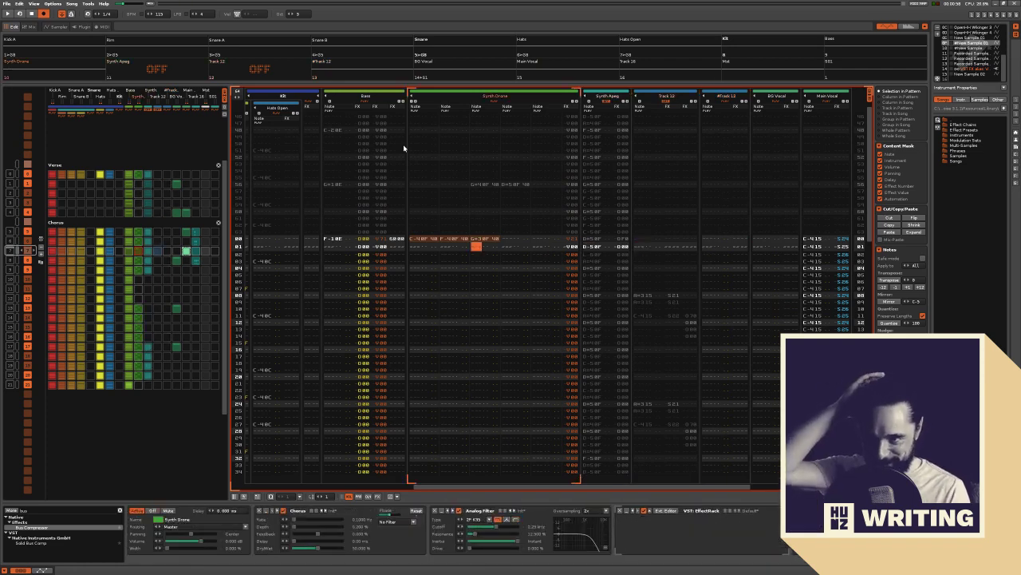
pyautogui.press('Left')
pyautogui.press('Left')
pyautogui.press('Left')
pyautogui.press('Left')
pyautogui.press('Left')
pyautogui.press('Left')
pyautogui.press('Left')
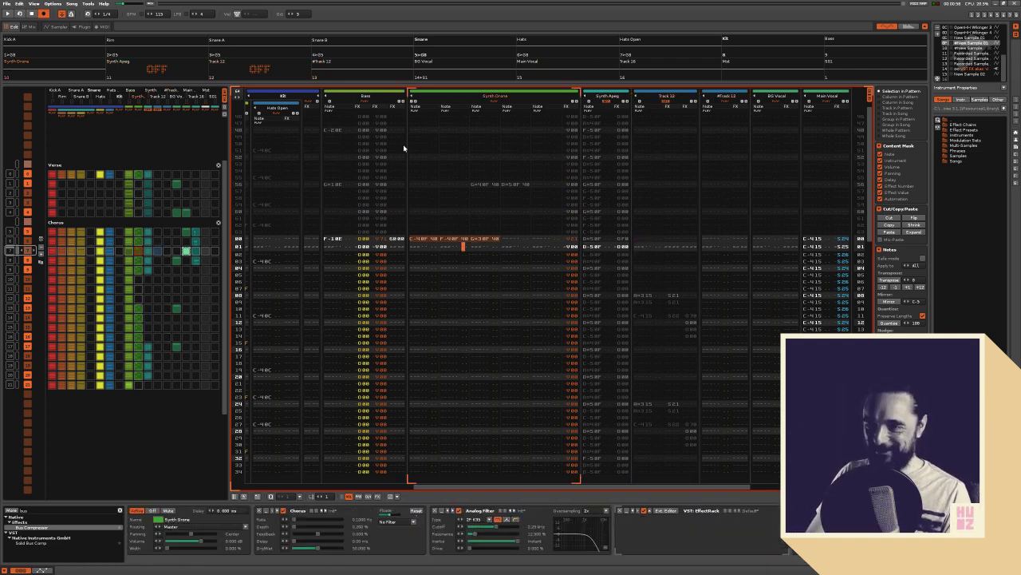
pyautogui.press('Up')
pyautogui.press('Left')
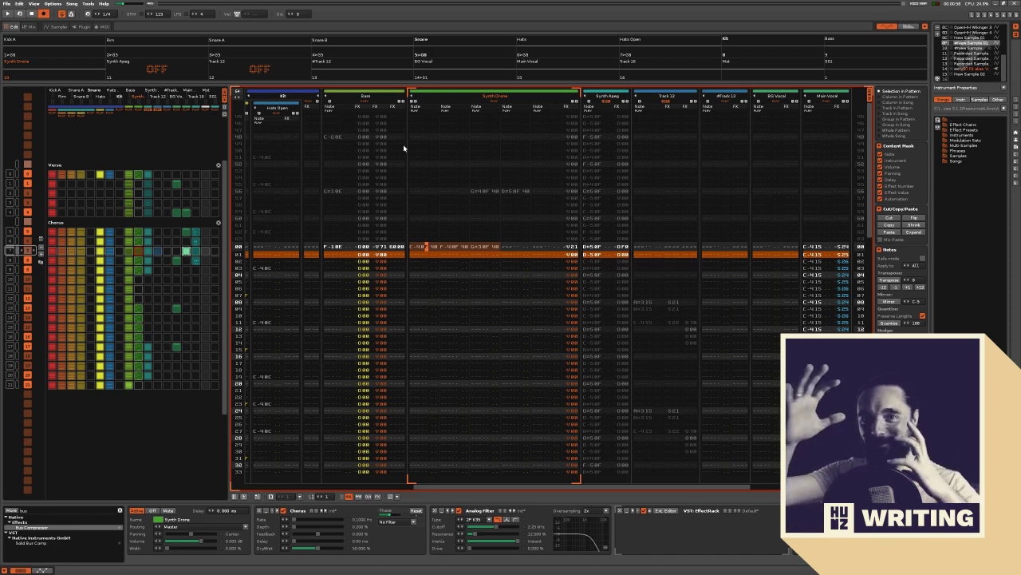
pyautogui.press('Left')
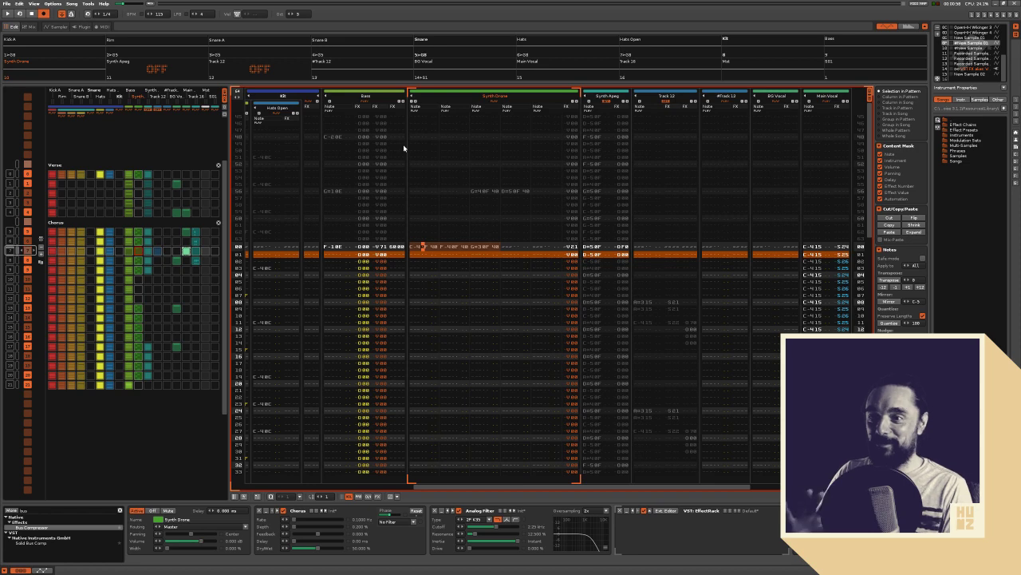
pyautogui.press('Left')
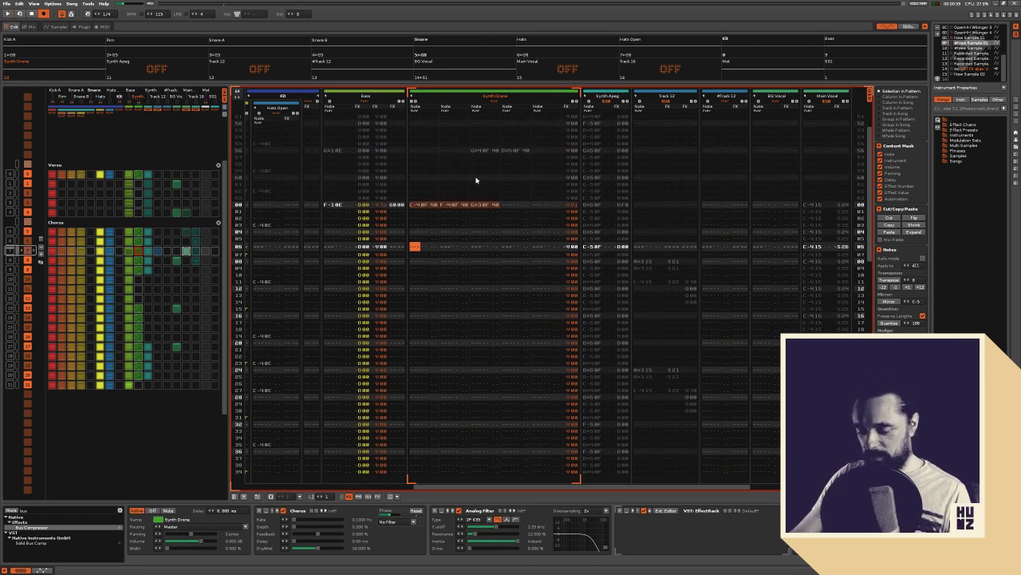
pyautogui.hotkey('ctrl', 'v')
pyautogui.press('space')
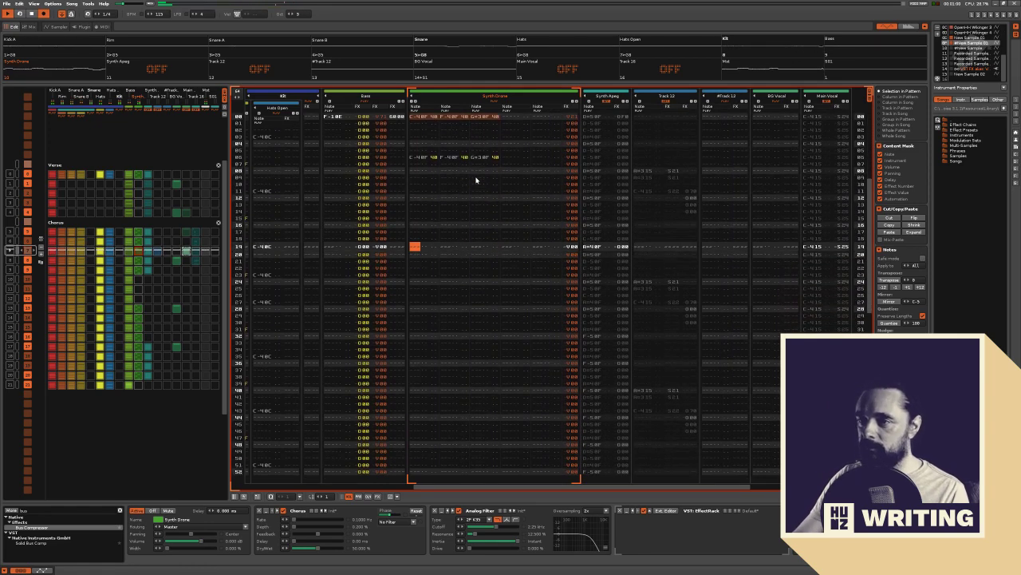
# Set the second note of the Synth Drone chord at line 06 to C-3, revise its first note, and play the pattern
pyautogui.moveTo(410, 117); pyautogui.dragTo(492, 167)
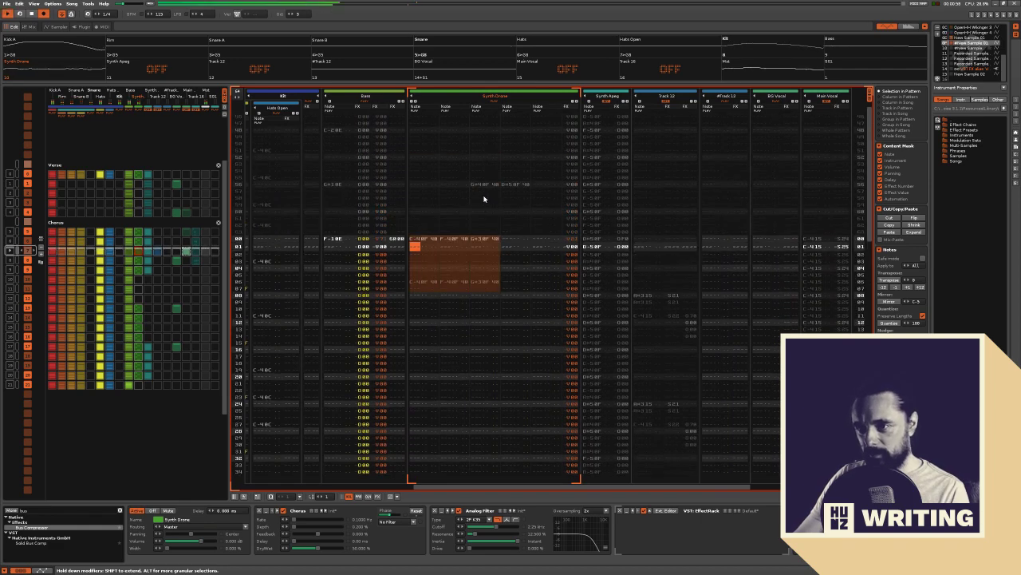
pyautogui.click(423, 240)
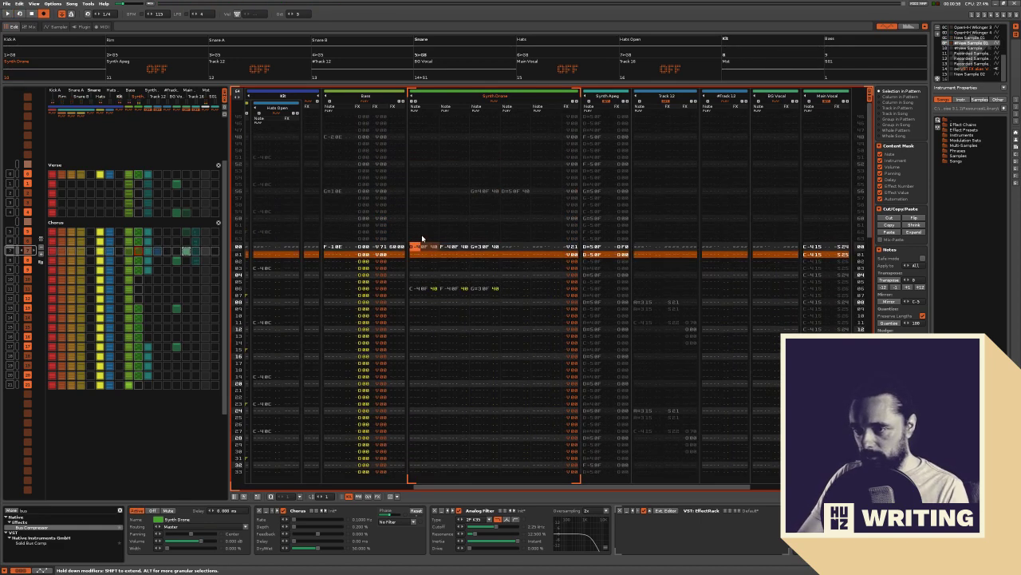
pyautogui.press('Down')
pyautogui.press('Down')
pyautogui.press('Down')
pyautogui.press('Down')
pyautogui.press('Down')
pyautogui.press('Right')
pyautogui.press('Right')
pyautogui.press('Right')
pyautogui.press('Right')
pyautogui.press('Right')
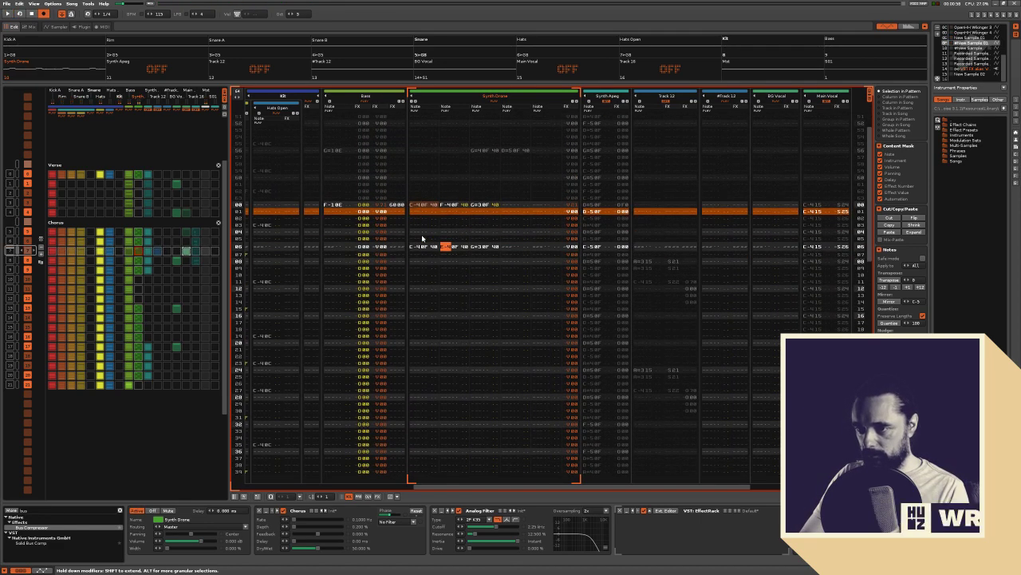
pyautogui.press('z')
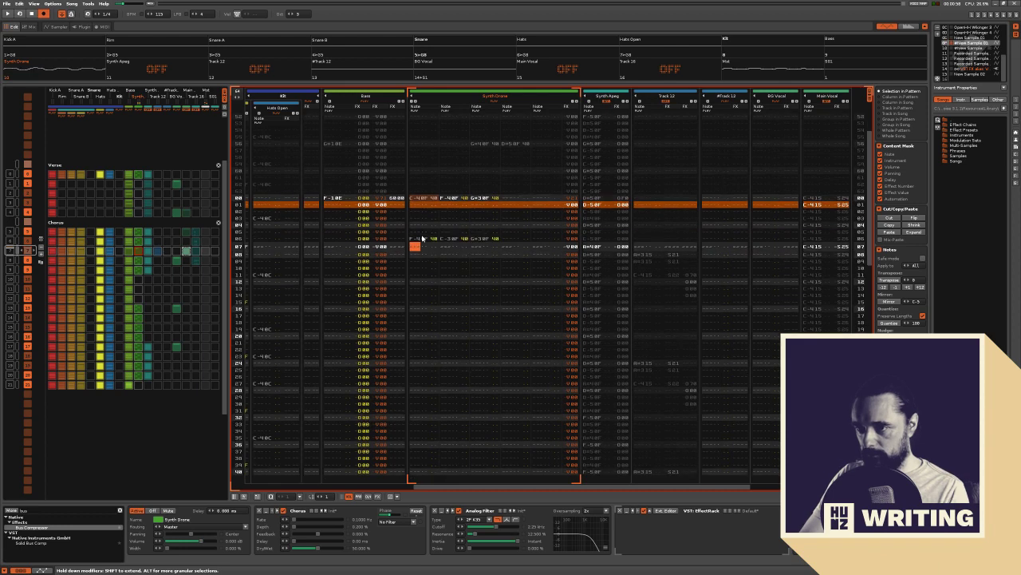
pyautogui.press('Up')
pyautogui.press('Up')
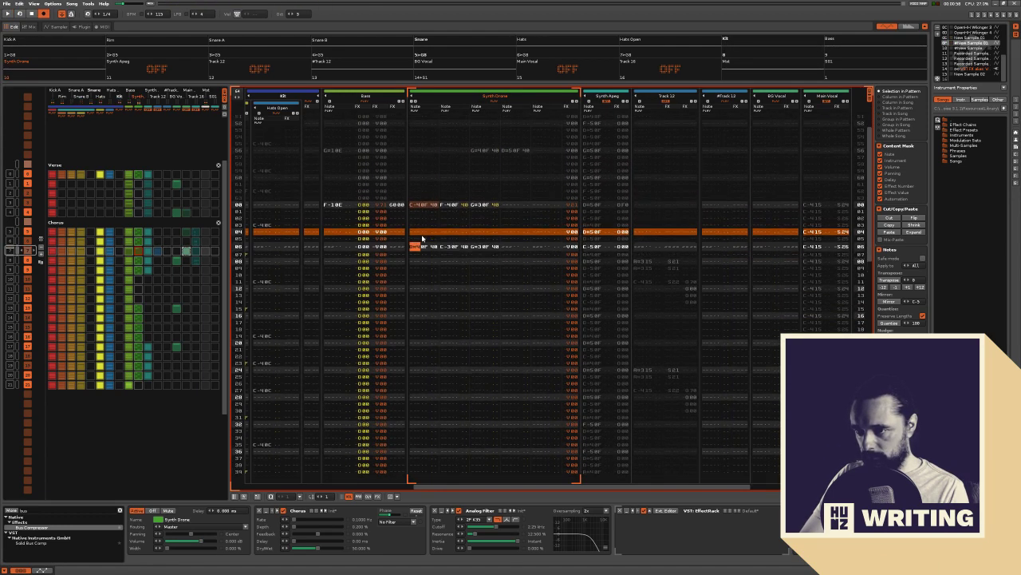
pyautogui.press('space')
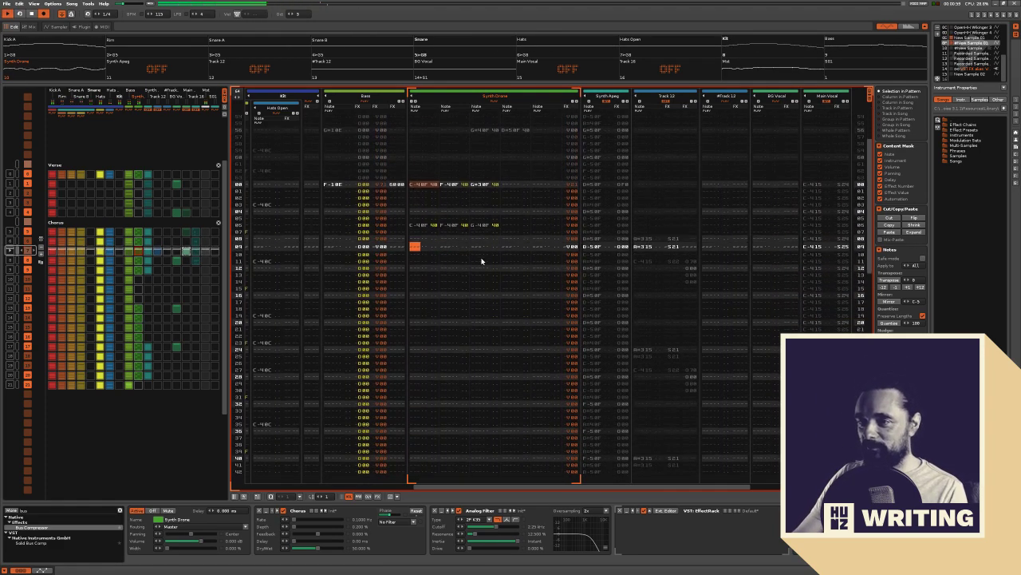
# Enter a new three-note Synth Drone chord at line 16, with G-3 and D#4 as its first two notes
pyautogui.press('space')
pyautogui.press('Up')
pyautogui.hotkey('ctrl', 'e')
pyautogui.hotkey('ctrl', 'e')
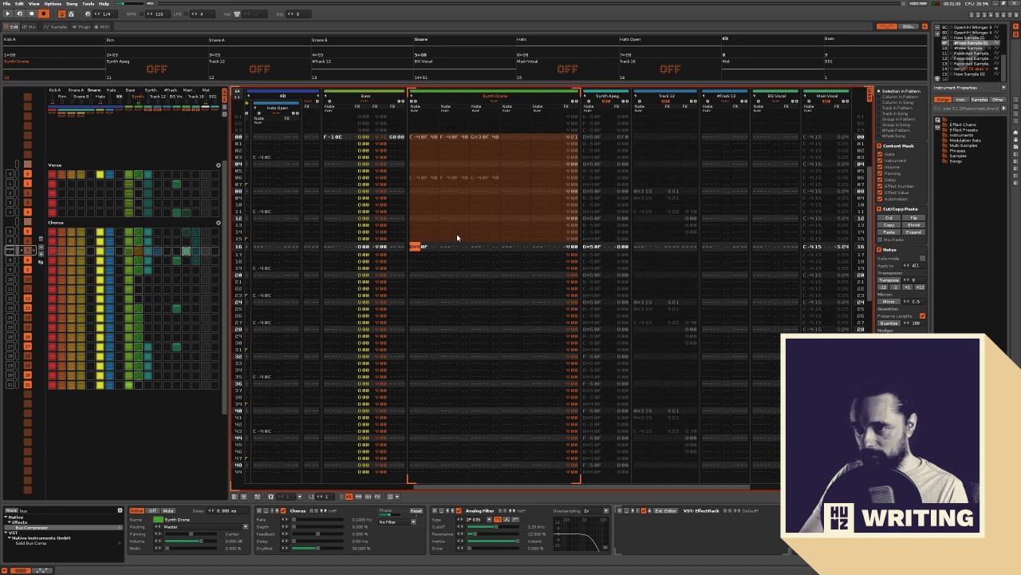
pyautogui.press('space')
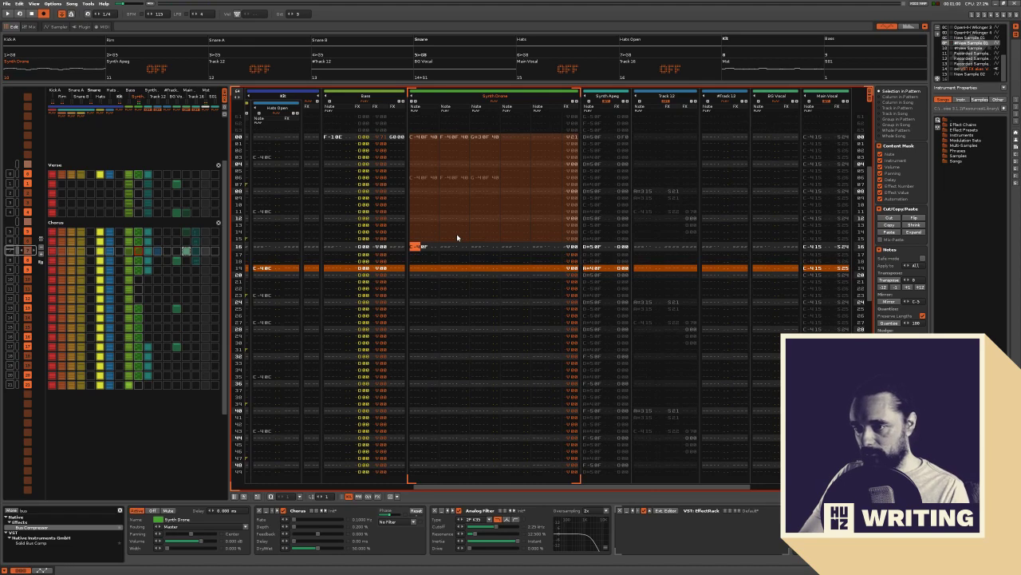
pyautogui.press('h')
pyautogui.press('Right')
pyautogui.press('Right')
pyautogui.press('Right')
pyautogui.press('Right')
pyautogui.press('Right')
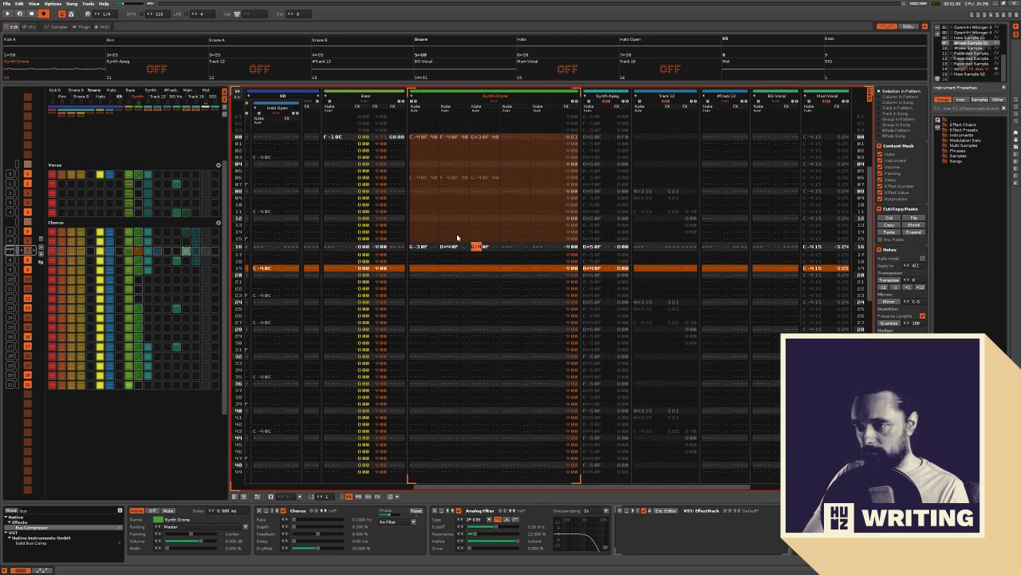
pyautogui.press('space')
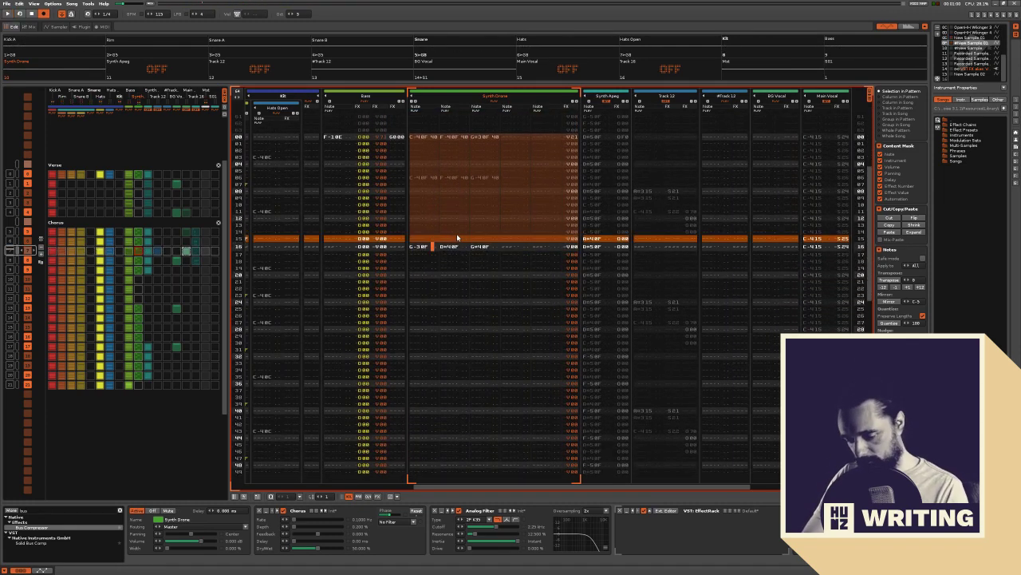
# Set the volume of the Synth Drone chord notes at line 16 to 40 and play the pattern
pyautogui.write('40')
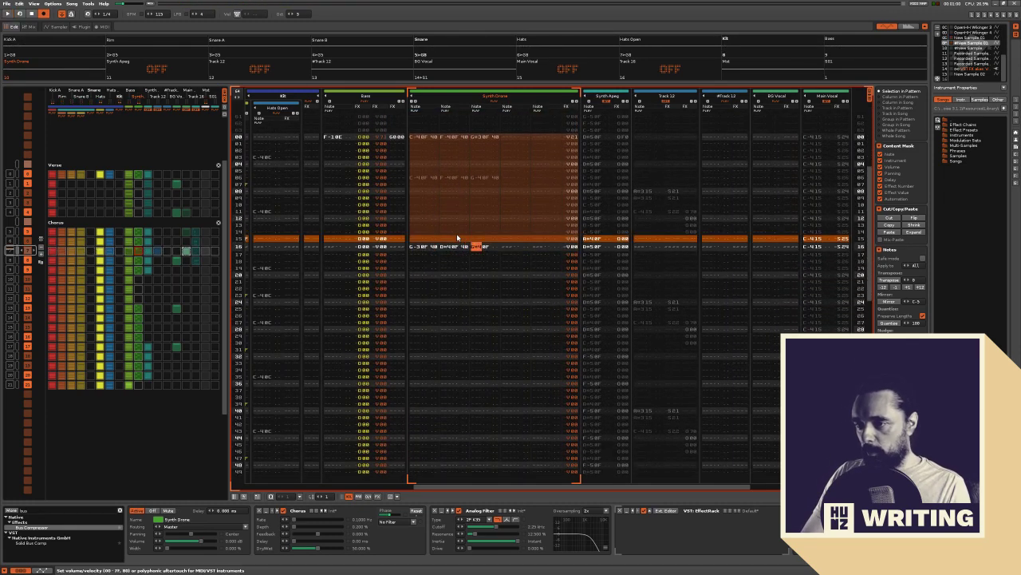
pyautogui.press('Right')
pyautogui.press('Right')
pyautogui.write('4')
pyautogui.press('Right')
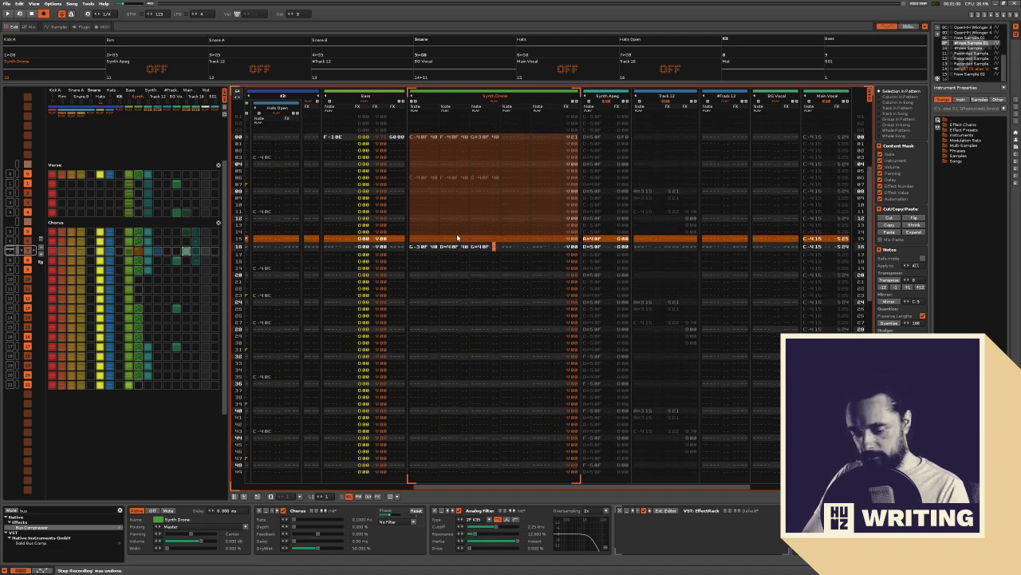
pyautogui.press('space')
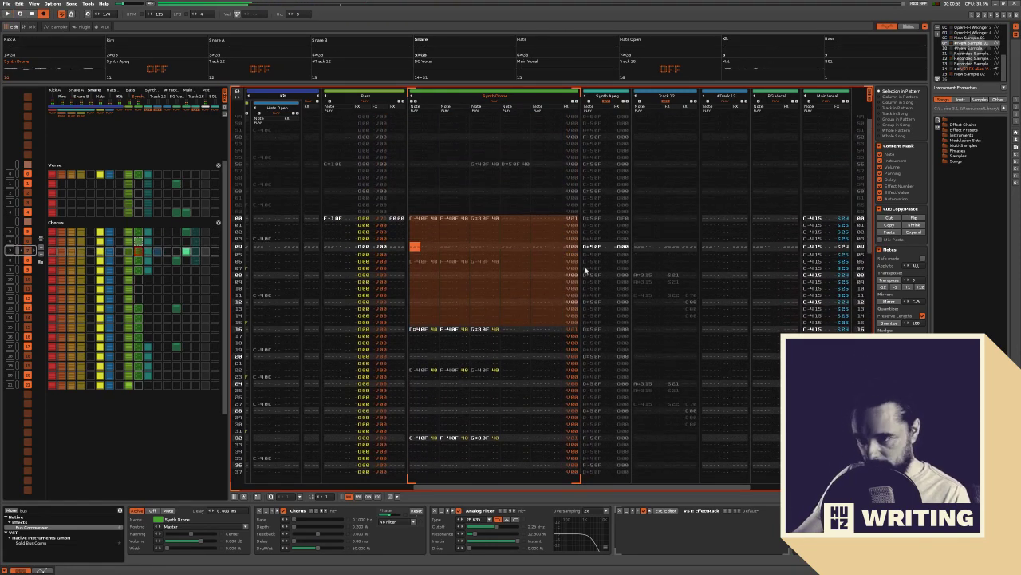
# Delete the Synth Drone chord at line 06 and play the pattern without it
pyautogui.click(427, 262)
pyautogui.press('Delete')
pyautogui.press('space')
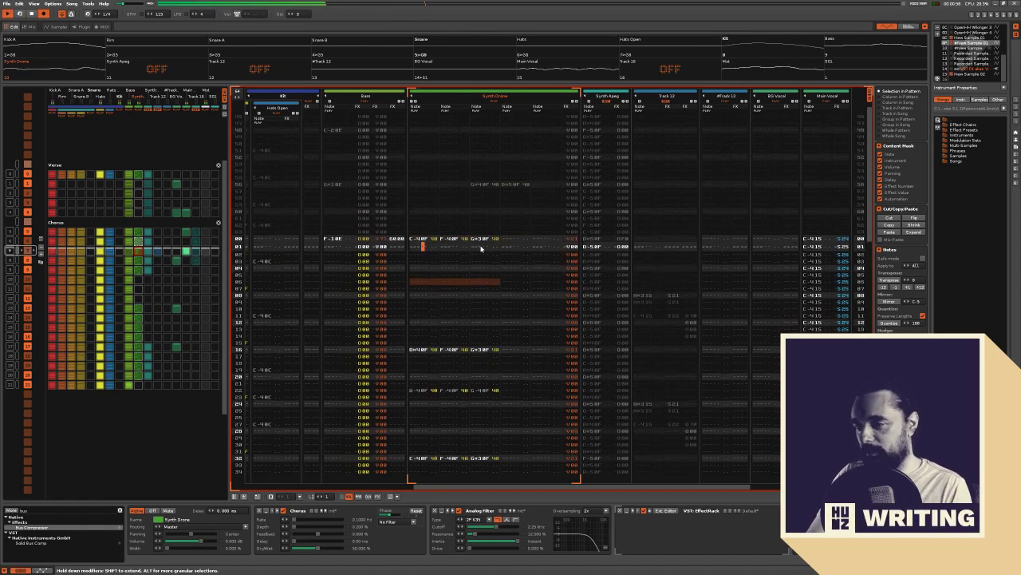
pyautogui.press('Left')
pyautogui.press('space')
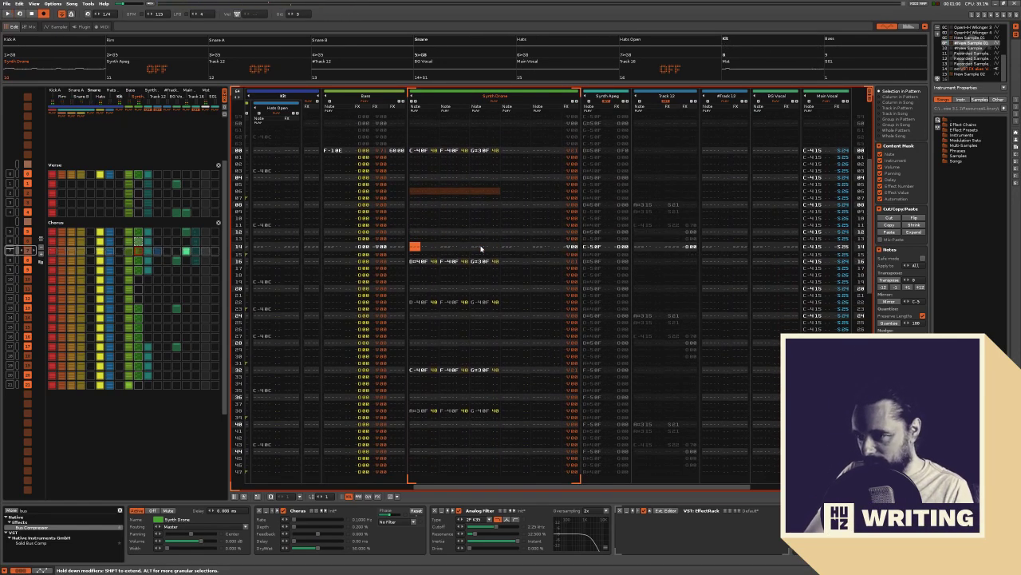
# Clear the Synth Drone chords from line 13 through line 41
pyautogui.press('Down')
pyautogui.hotkey('ctrl', 'b')
pyautogui.hotkey('ctrl', 'b')
pyautogui.hotkey('ctrl', 'b')
pyautogui.click(392, 239)
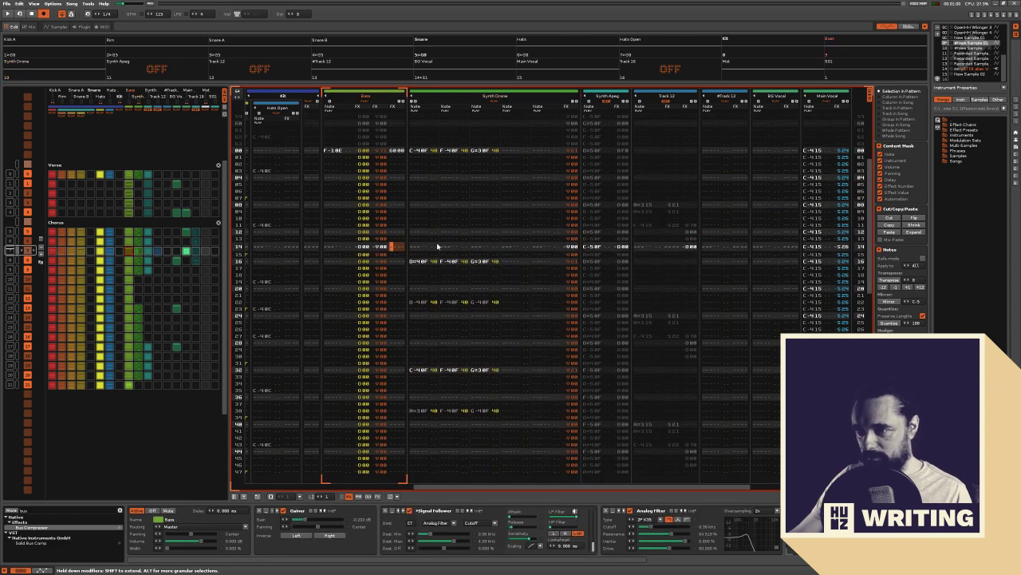
pyautogui.click(428, 132)
pyautogui.moveTo(422, 245); pyautogui.dragTo(482, 438)
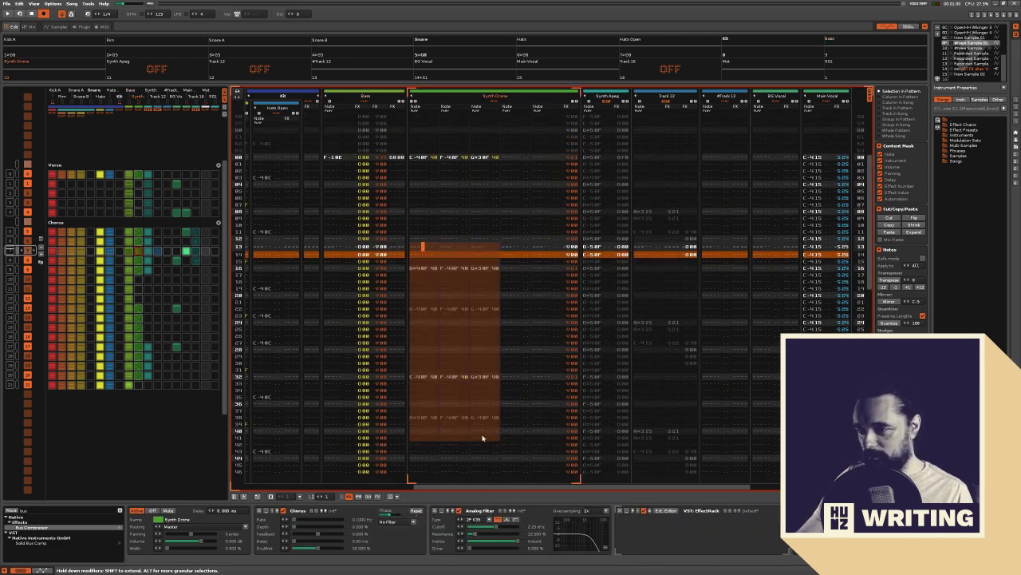
pyautogui.press('space')
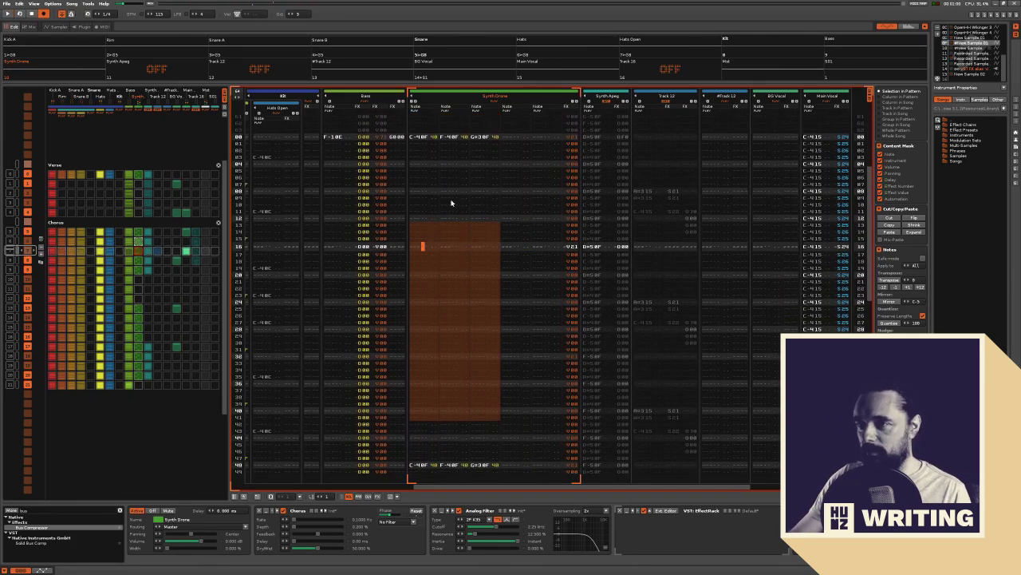
# Copy the Synth Drone chord at line 00 to line 16 and audition the pattern
pyautogui.click(433, 137)
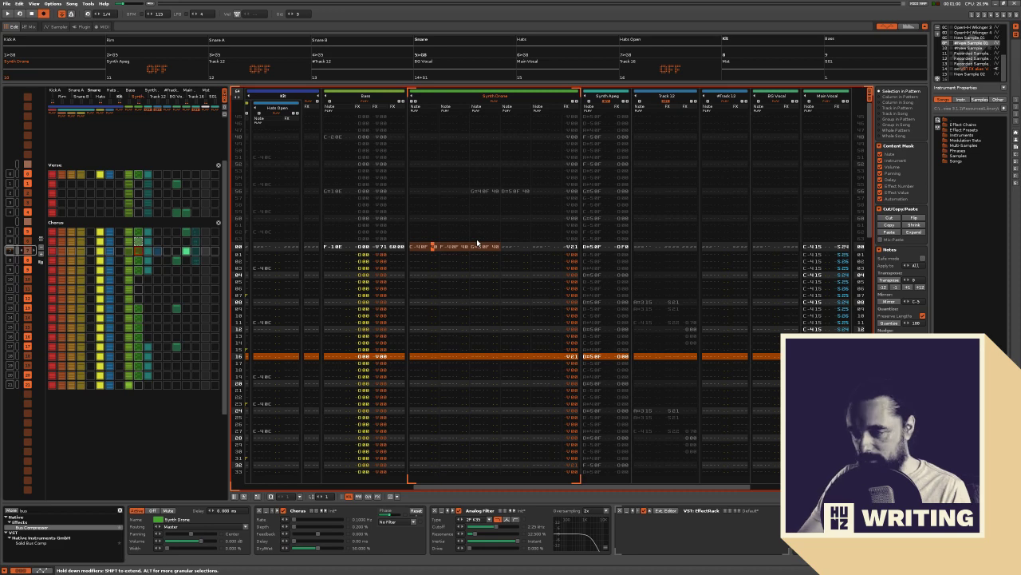
pyautogui.scroll(-5, 477, 242)
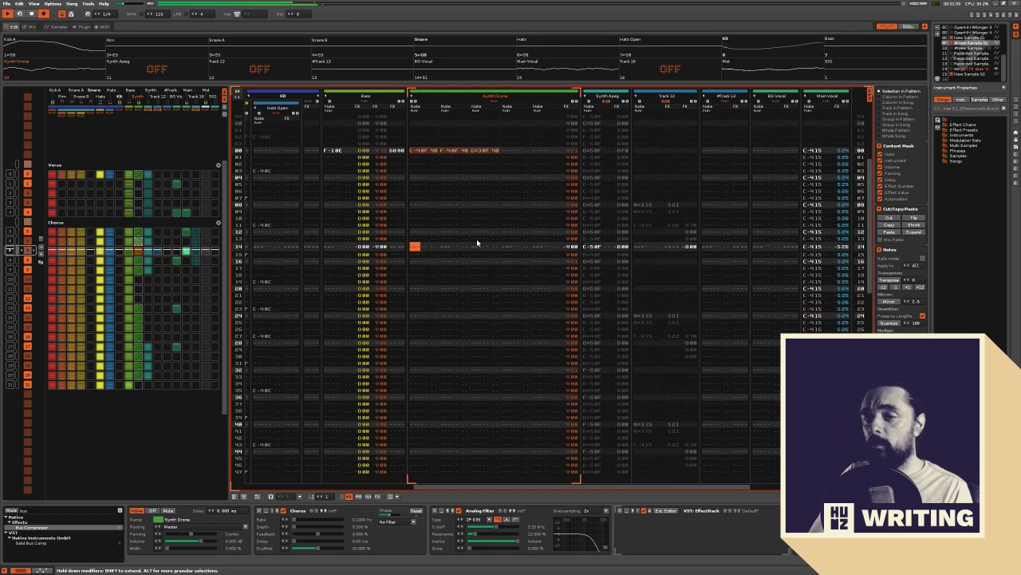
pyautogui.scroll(-2, 477, 242)
pyautogui.scroll(-4, 477, 243)
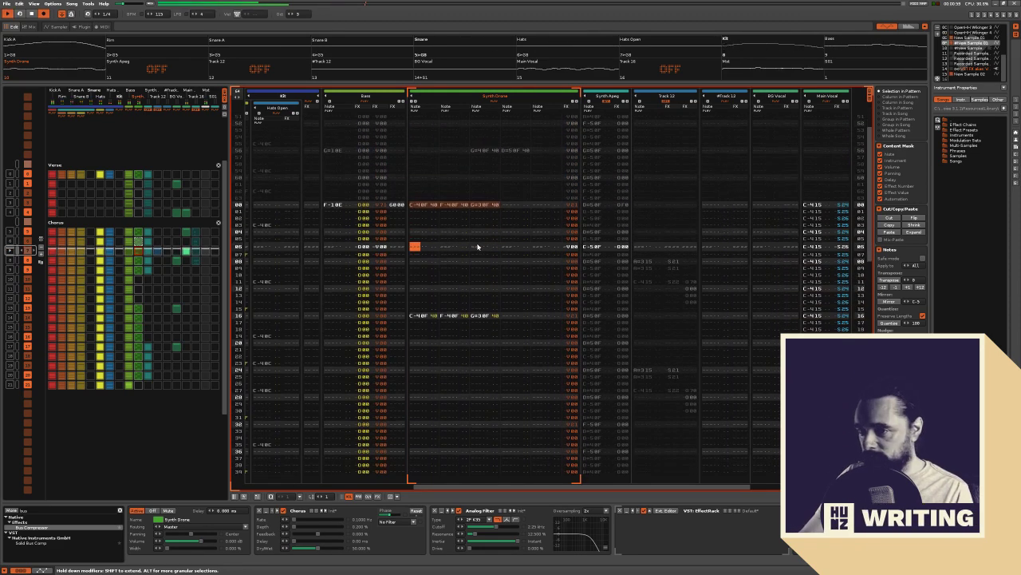
pyautogui.scroll(-3, 478, 246)
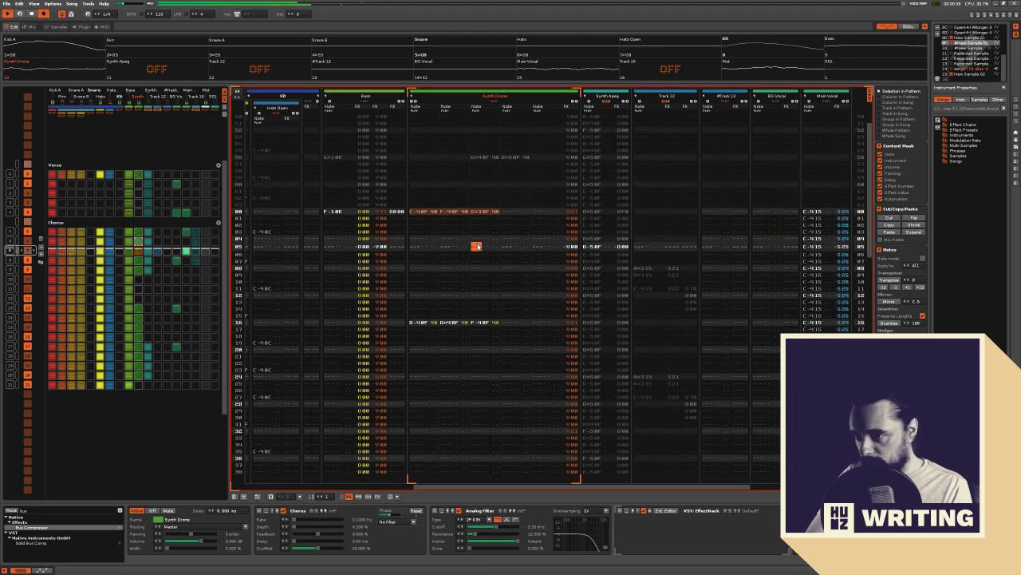
pyautogui.hotkey('shift', 'Tab')
pyautogui.hotkey('shift', 'Tab')
pyautogui.press('Tab')
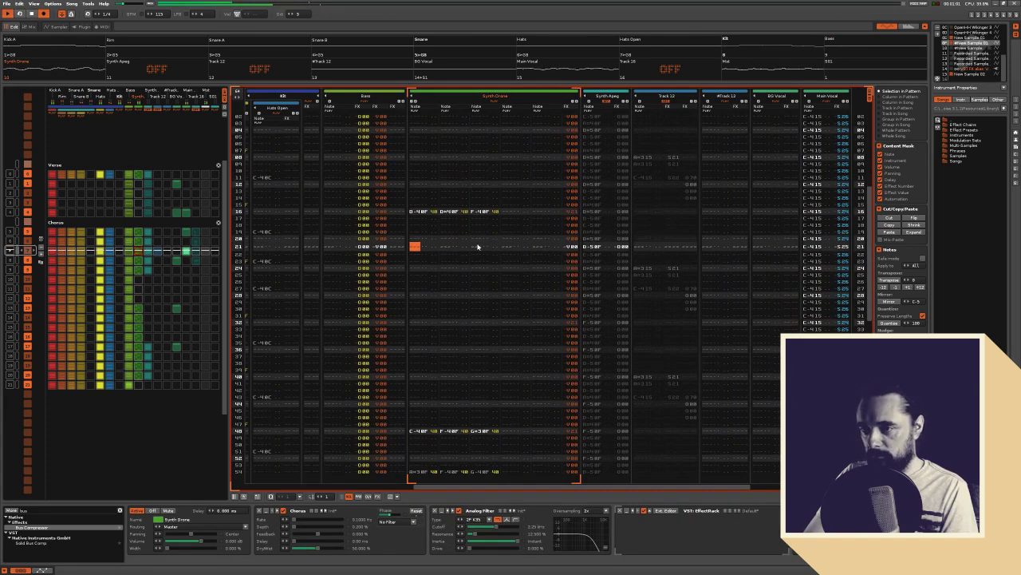
pyautogui.press('space')
pyautogui.press('space')
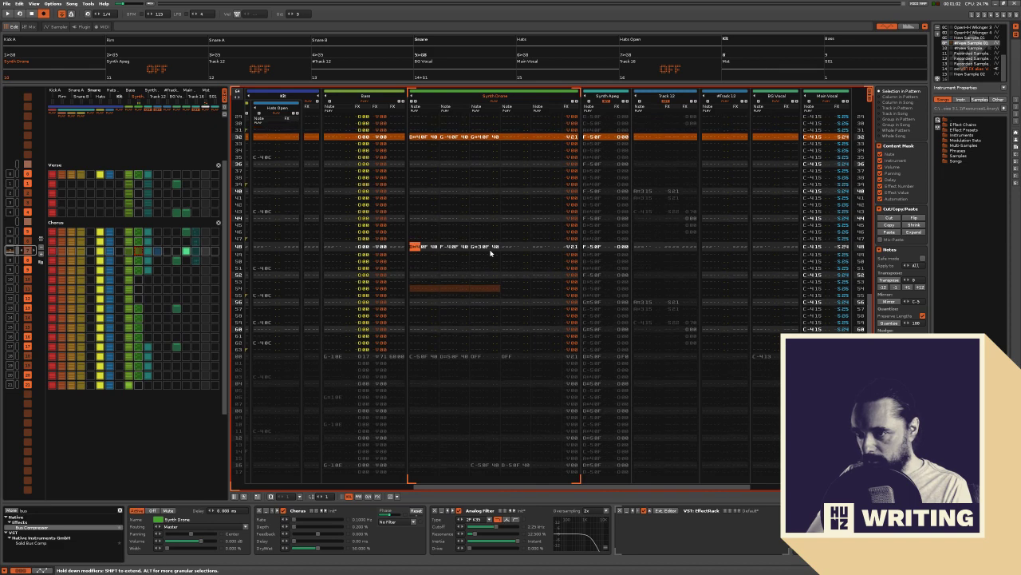
# Change the first note of the Synth Drone chord at line 48 to F-4
pyautogui.press('Up')
pyautogui.press('Down')
pyautogui.press('Down')
pyautogui.press('Up')
pyautogui.press('Up')
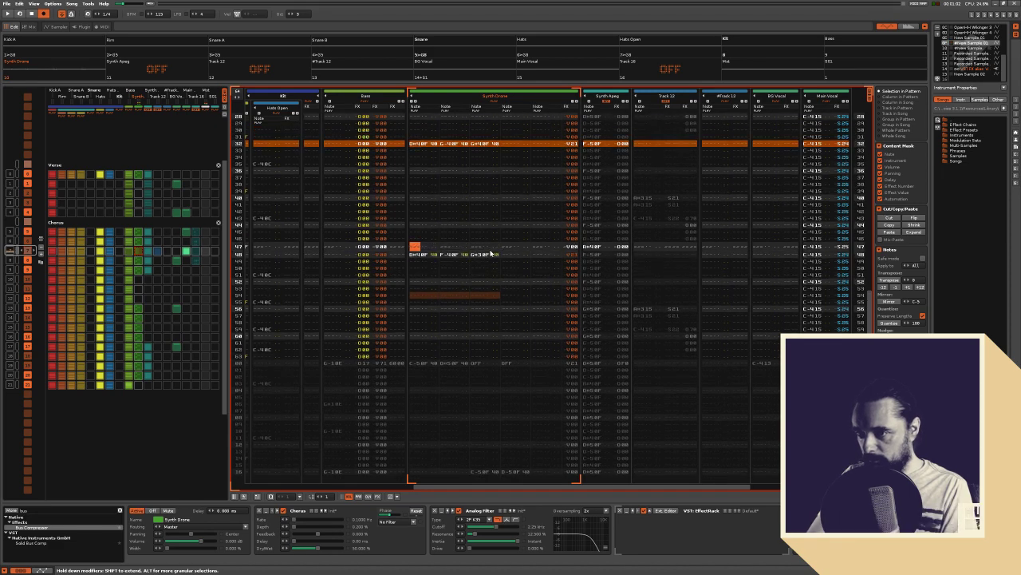
pyautogui.press('Down')
pyautogui.press('r')
pyautogui.press('Up')
pyautogui.hotkey('ctrl', 'Right')
pyautogui.press('6')
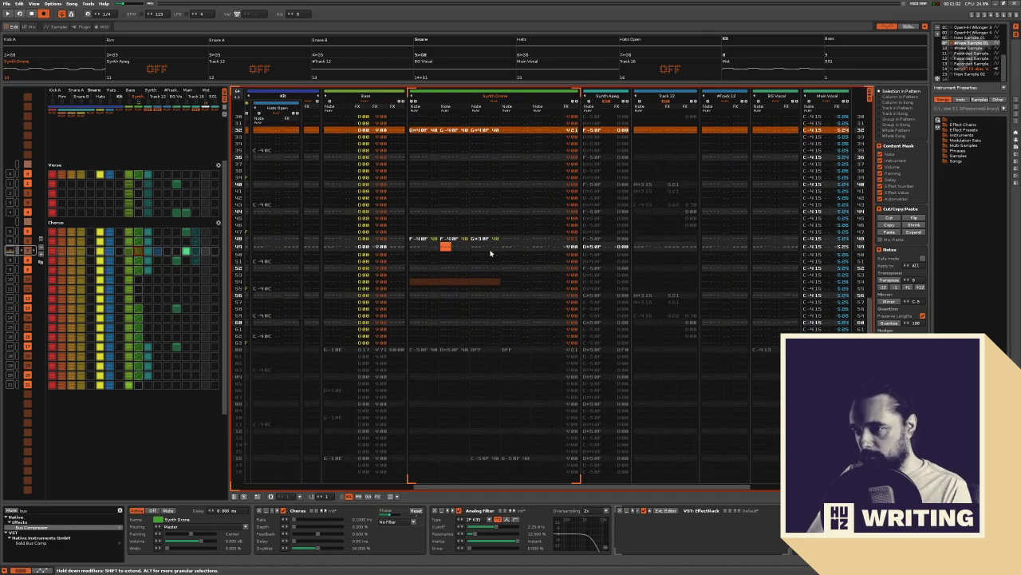
# Change the second and third notes of the line 48 chord to G-4 and A#4, and play the pattern
pyautogui.press('Up')
pyautogui.press('Return')
pyautogui.press('Up')
pyautogui.press('t')
pyautogui.press('Up')
pyautogui.hotkey('ctrl', 'Right')
pyautogui.press('7')
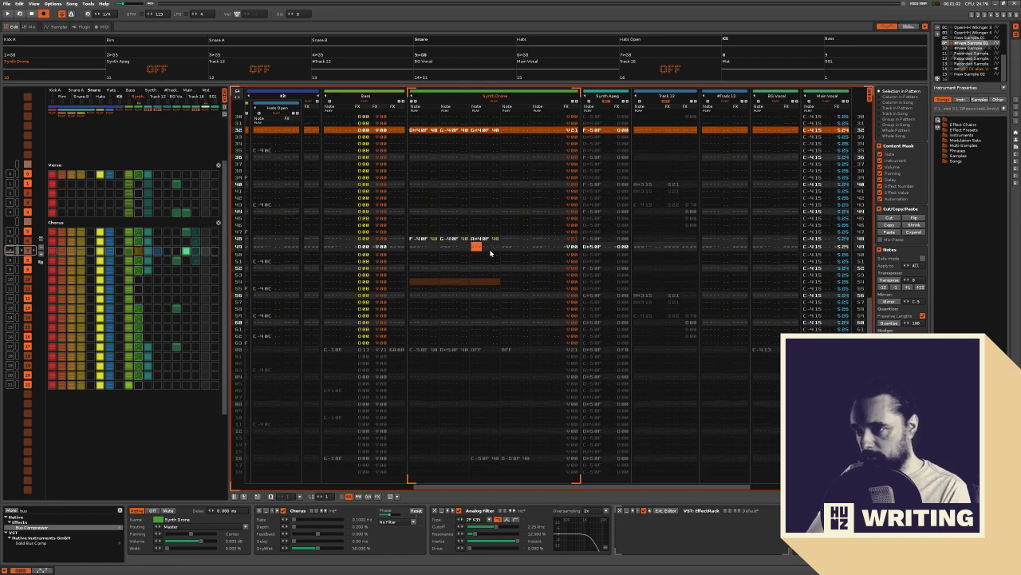
pyautogui.press('Up')
pyautogui.press('space')
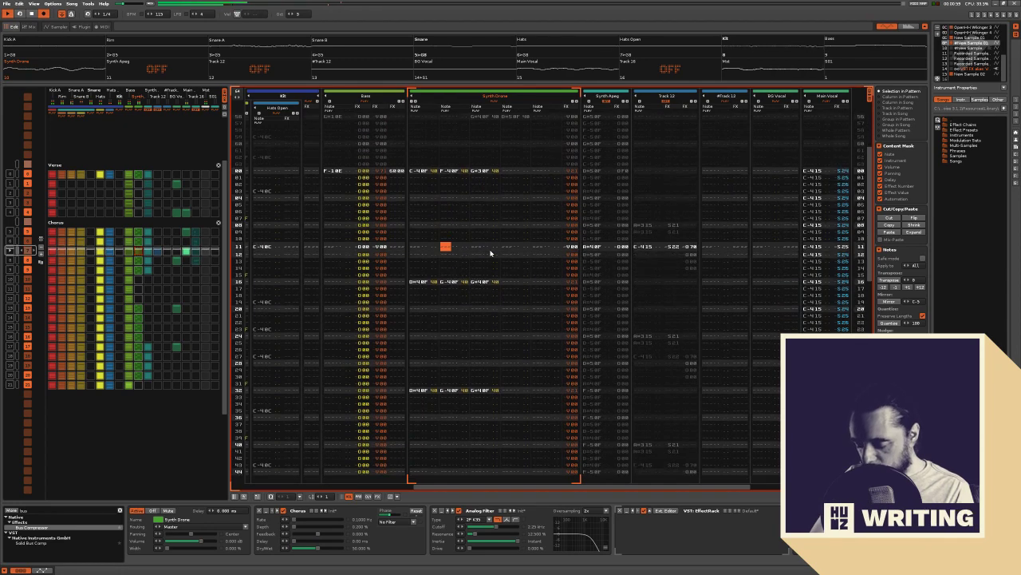
# Stop playback and enter an F-1 note at line 04 of the Bass track
pyautogui.hotkey('shift', 'Tab')
pyautogui.press('space')
pyautogui.click(330, 202)
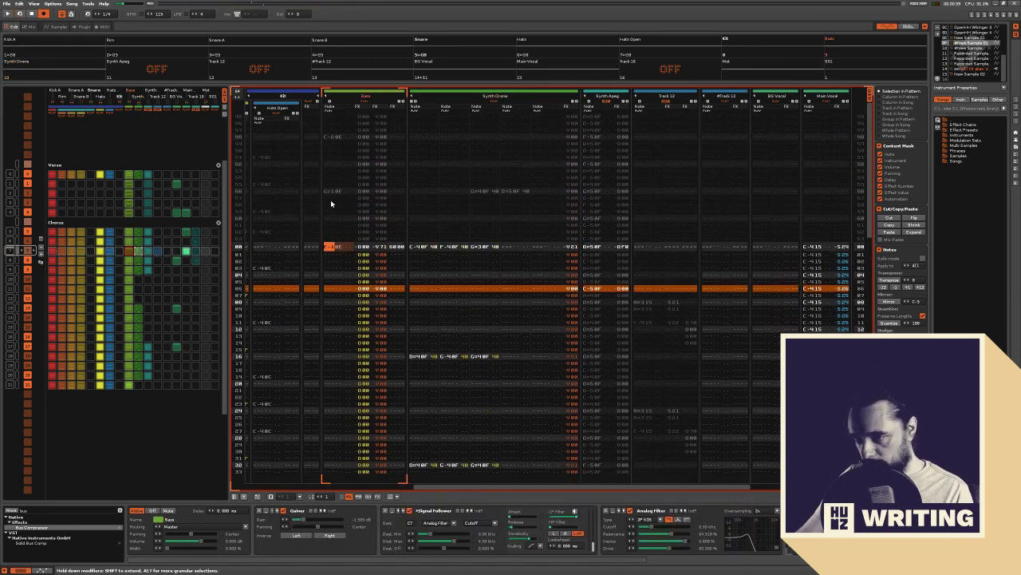
pyautogui.press('Down')
pyautogui.press('Down')
pyautogui.press('Down')
pyautogui.press('Down')
pyautogui.write('F-10E')
pyautogui.press('Up')
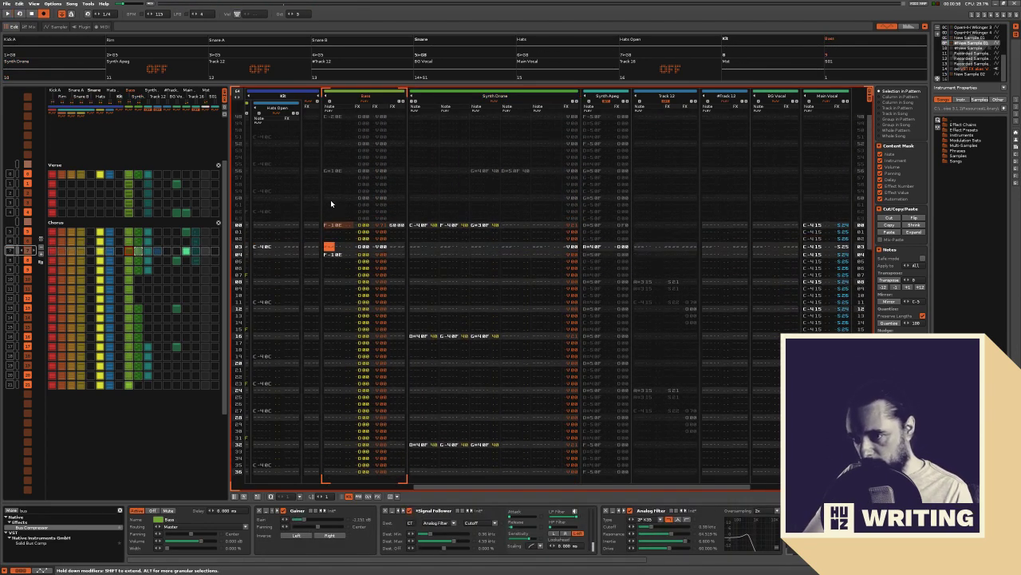
# Repeat the F-1 Bass note every four lines down through the pattern and play it
pyautogui.hotkey('ctrl', 'e')
pyautogui.hotkey('ctrl', 'c')
pyautogui.press('Down')
pyautogui.hotkey('ctrl', 'p')
pyautogui.press('space')
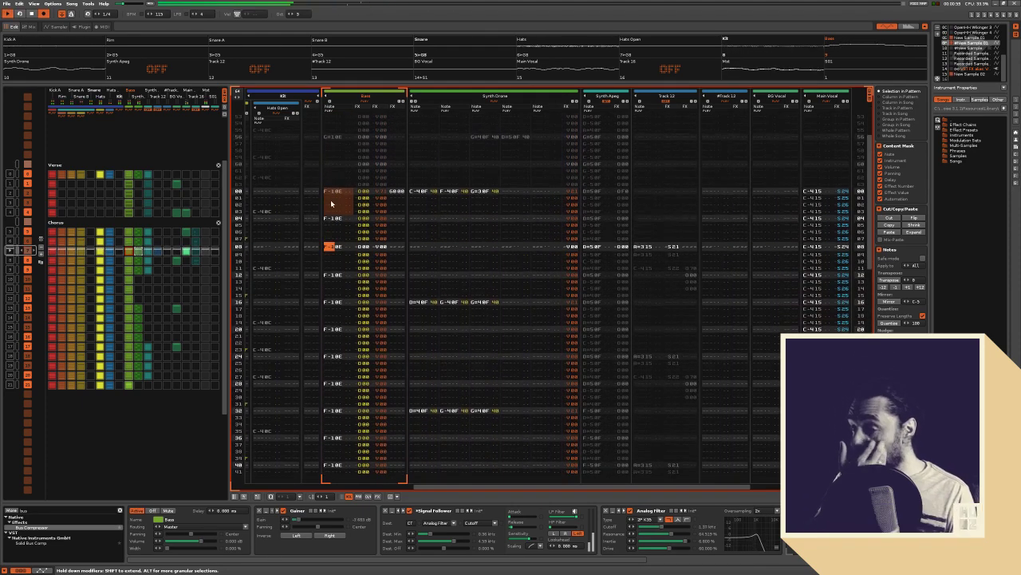
# Transpose the Bass notes from line 16 onward up two semitones to G-1 and play the pattern
pyautogui.press('space')
pyautogui.press('Down')
pyautogui.press('Down')
pyautogui.hotkey('ctrl', 'b')
pyautogui.press('space')
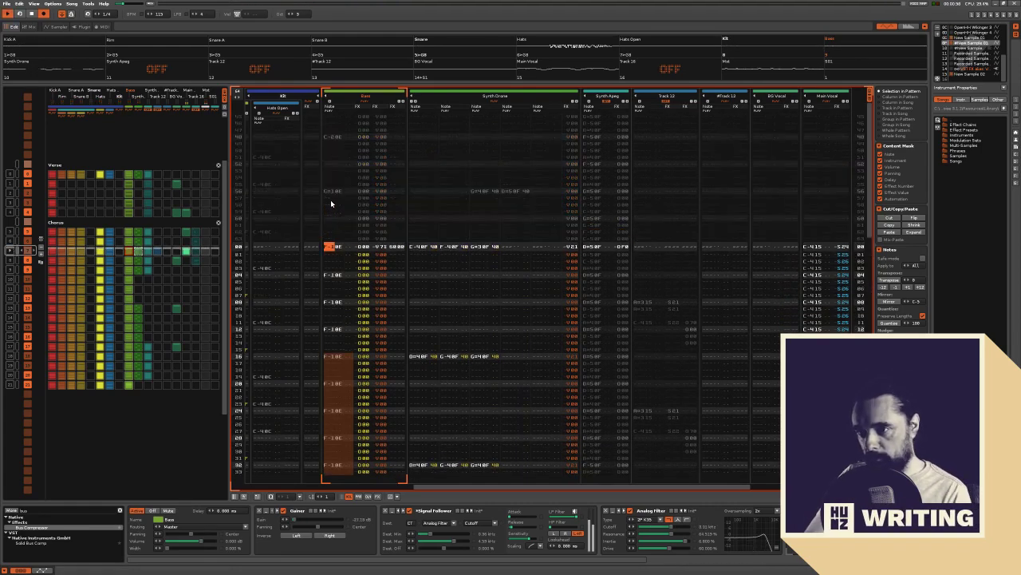
pyautogui.hotkey('ctrl', 'F2')
pyautogui.hotkey('ctrl', 'F2')
pyautogui.press('space')
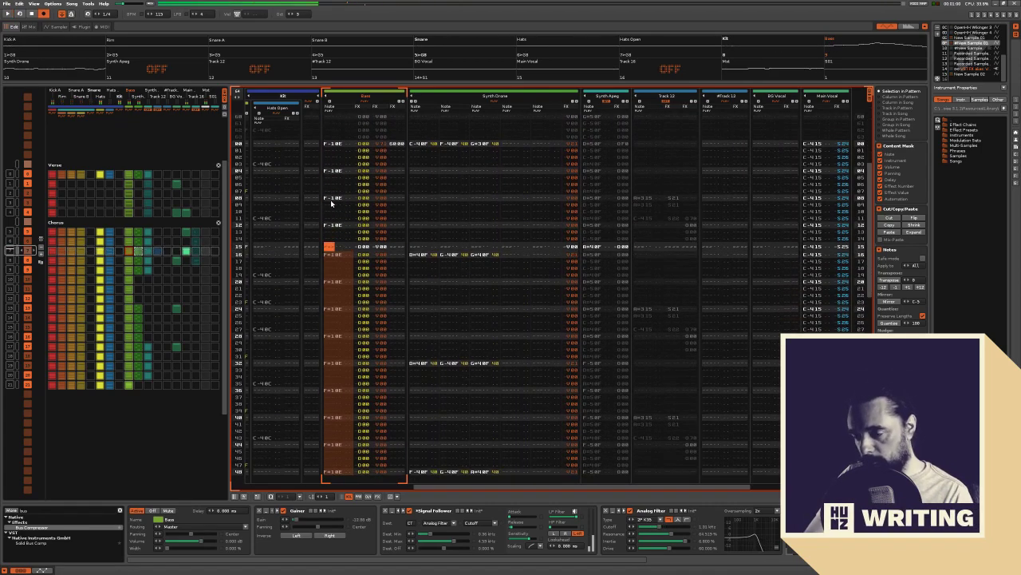
pyautogui.press('space')
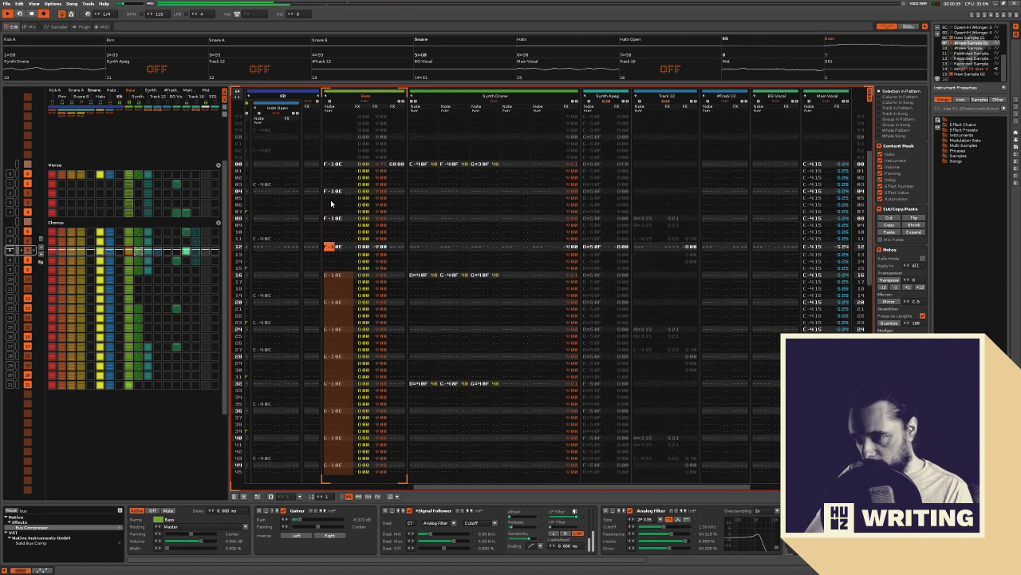
pyautogui.hotkey('ctrl', 'F1')
pyautogui.press('space')
pyautogui.press('space')
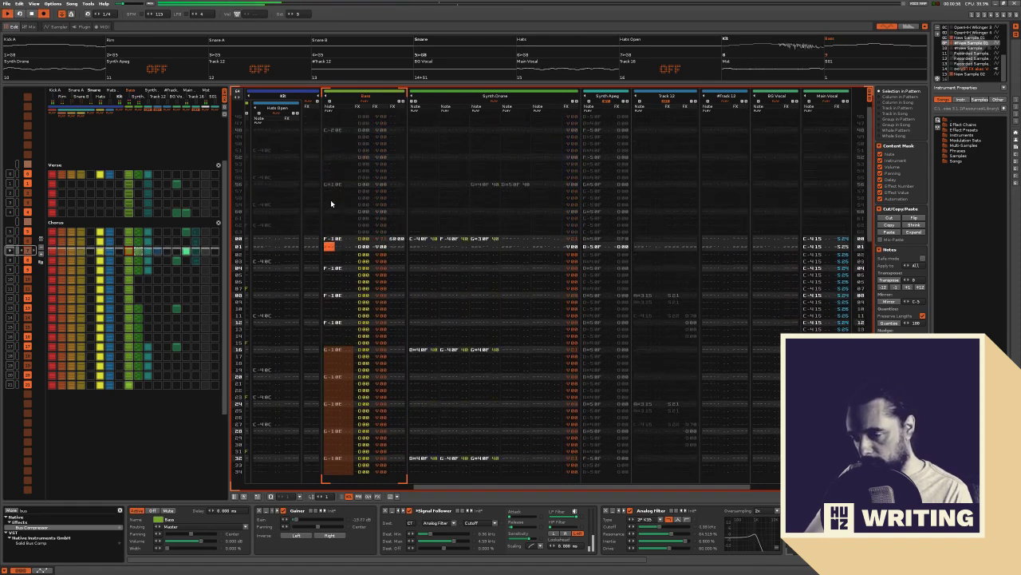
# Transpose the Bass notes from line 16 onward down to D#1 and play the pattern
pyautogui.hotkey('ctrl', 'F1')
pyautogui.hotkey('ctrl', 'F1')
pyautogui.hotkey('ctrl', 'F1')
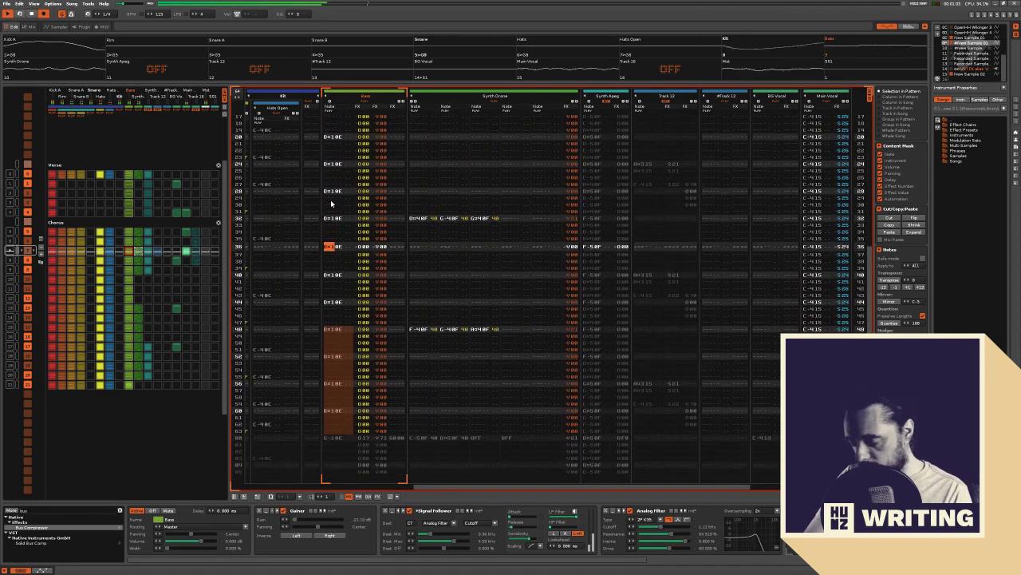
# Transpose the Bass notes from line 32 onward up to C-2 and play the pattern
pyautogui.scroll(5, 331, 204)
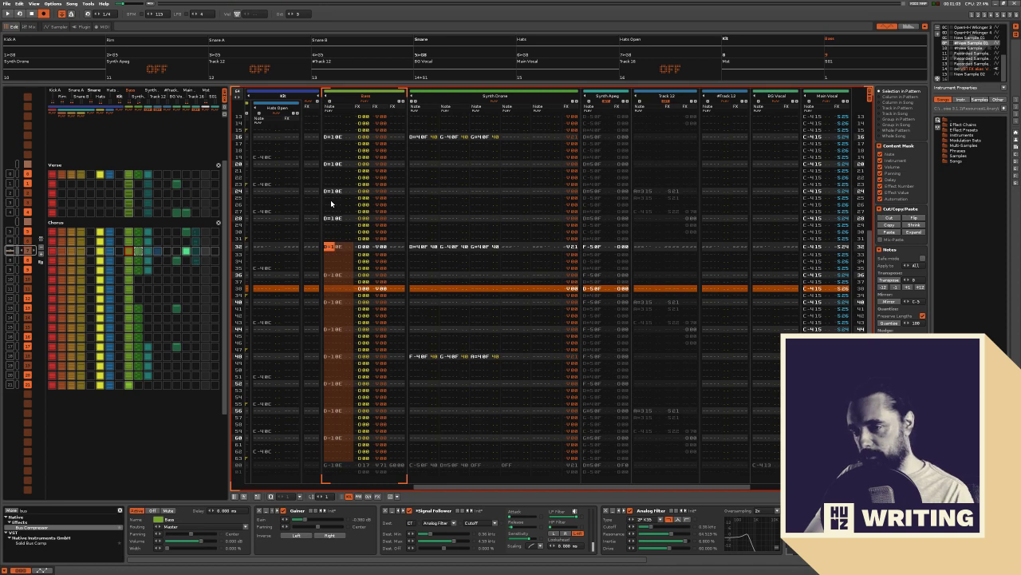
pyautogui.press('space')
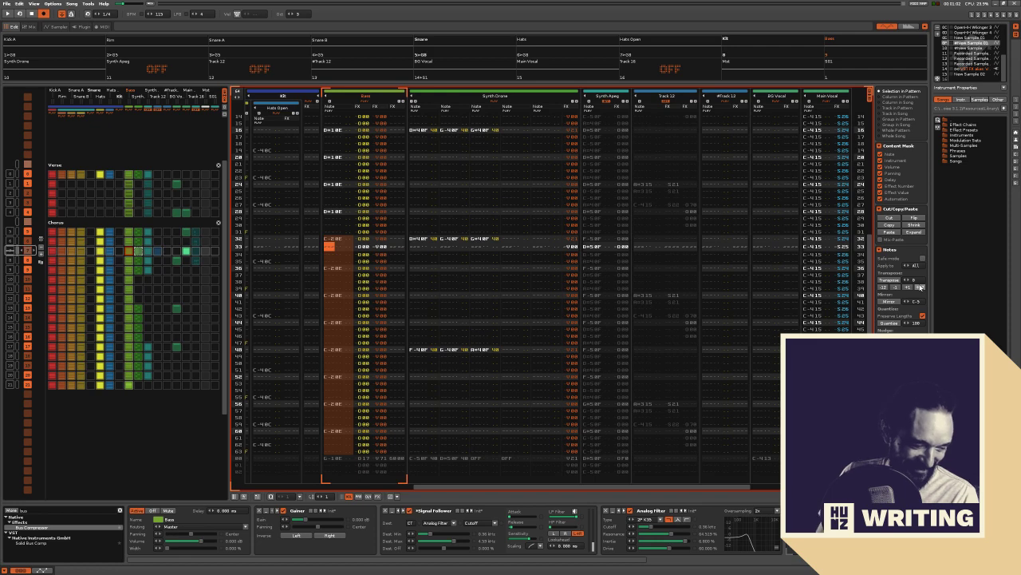
pyautogui.press('space')
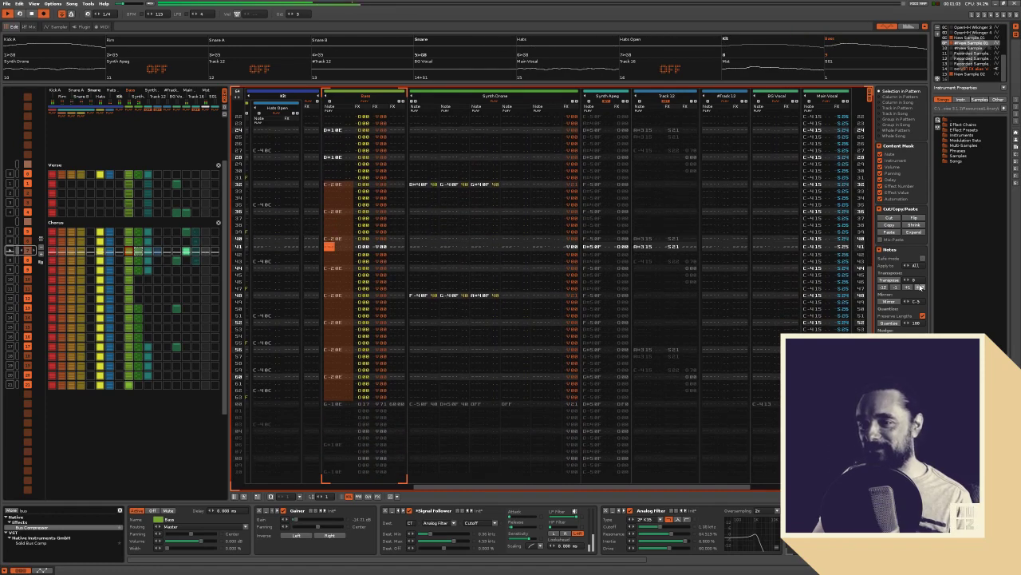
# Try raising the Bass notes from line 48 onward to C#2 and play the pattern
pyautogui.press('space')
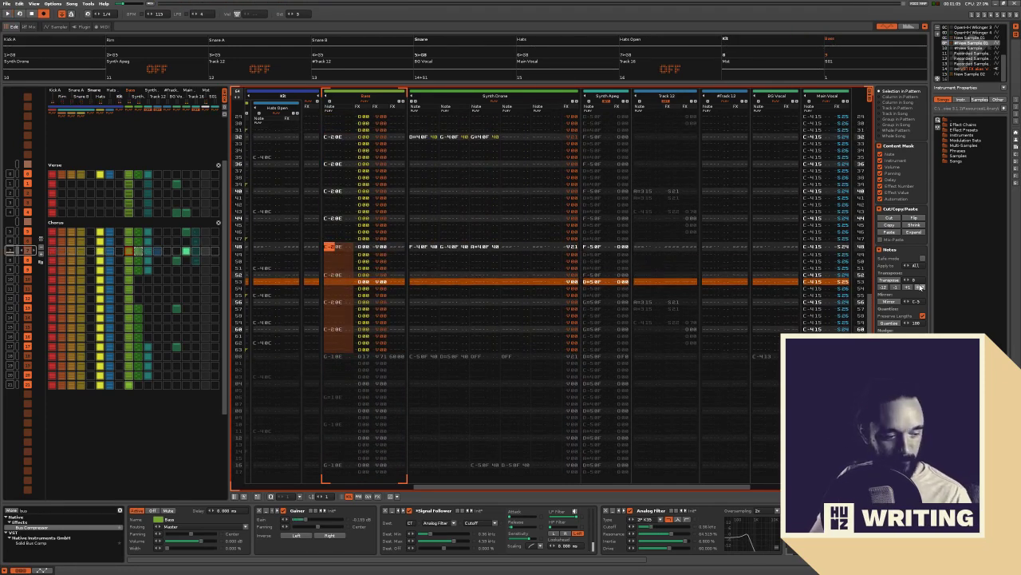
pyautogui.press('space')
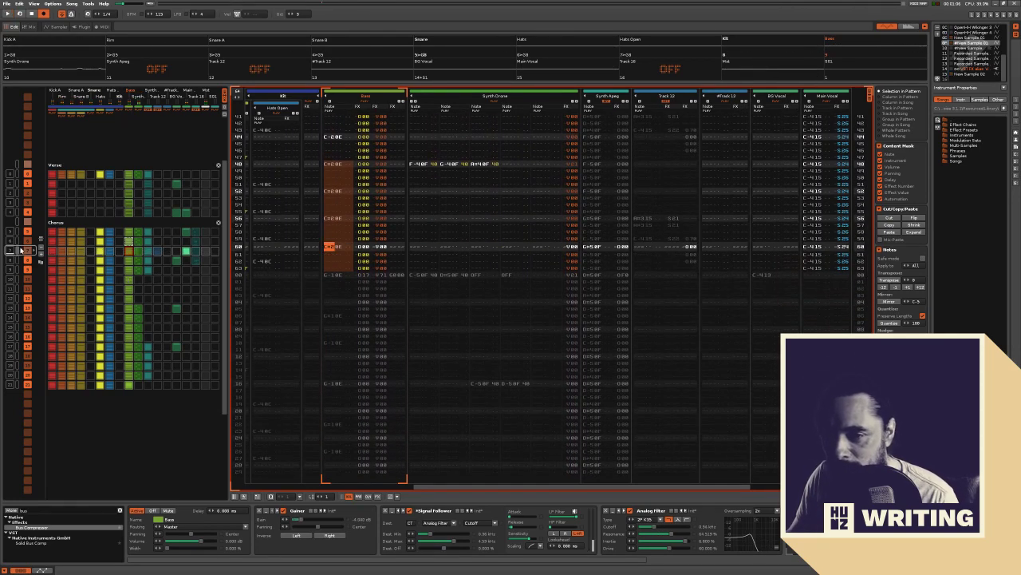
pyautogui.press('space')
pyautogui.press('F11')
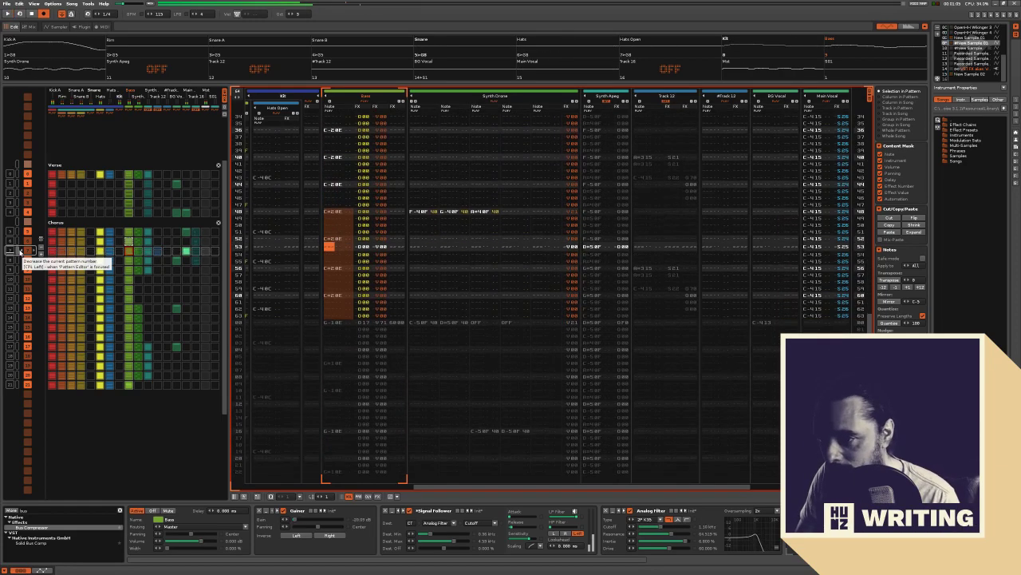
# Set the Bass notes from line 48 onward to A#1 and play the pattern
pyautogui.hotkey('alt', 'F2')
pyautogui.press('space')
pyautogui.press('F12')
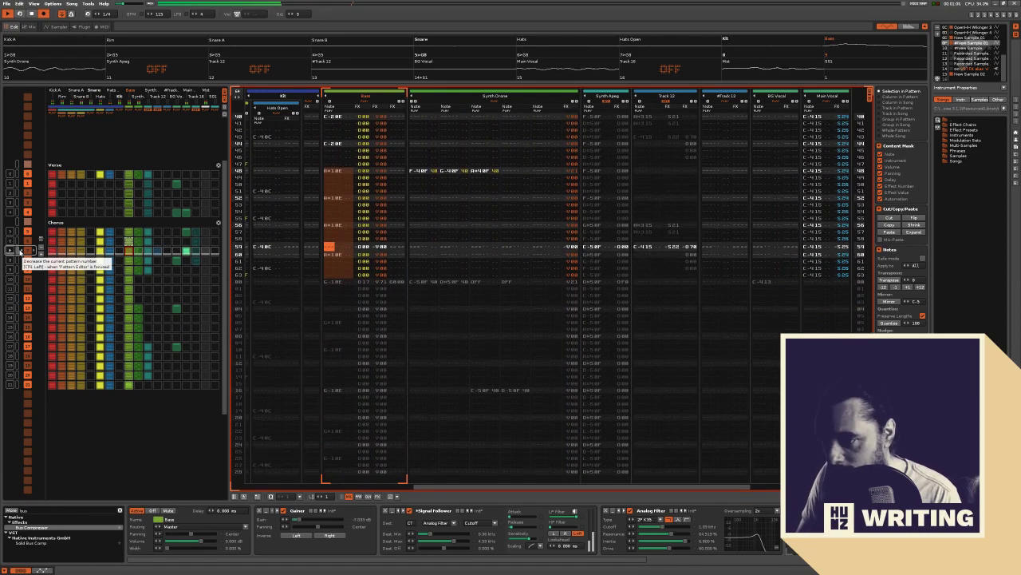
# Audition the chorus pattern with the Synth Apeg track unmuted and mute the track again
pyautogui.press('Tab')
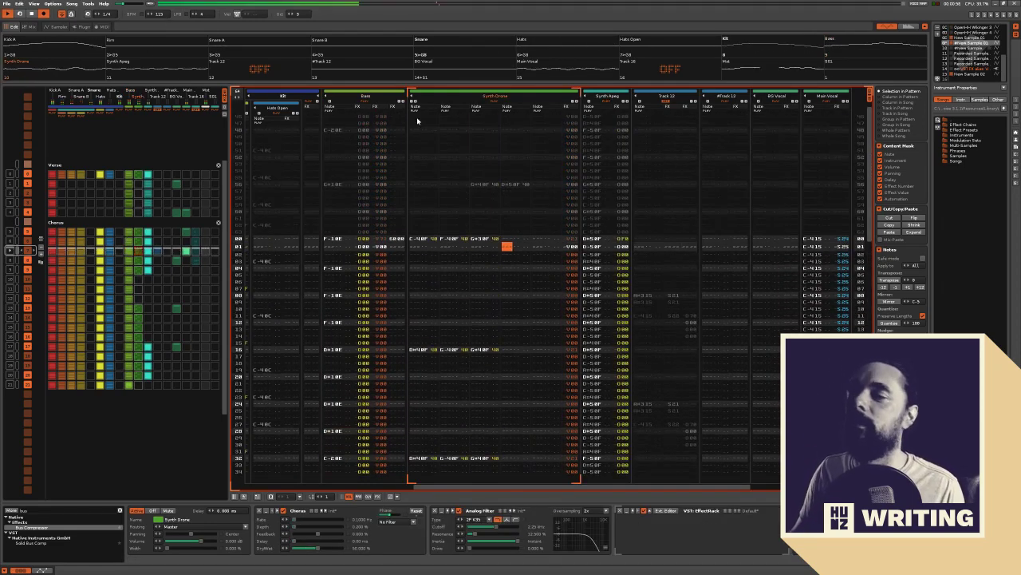
pyautogui.press('Tab')
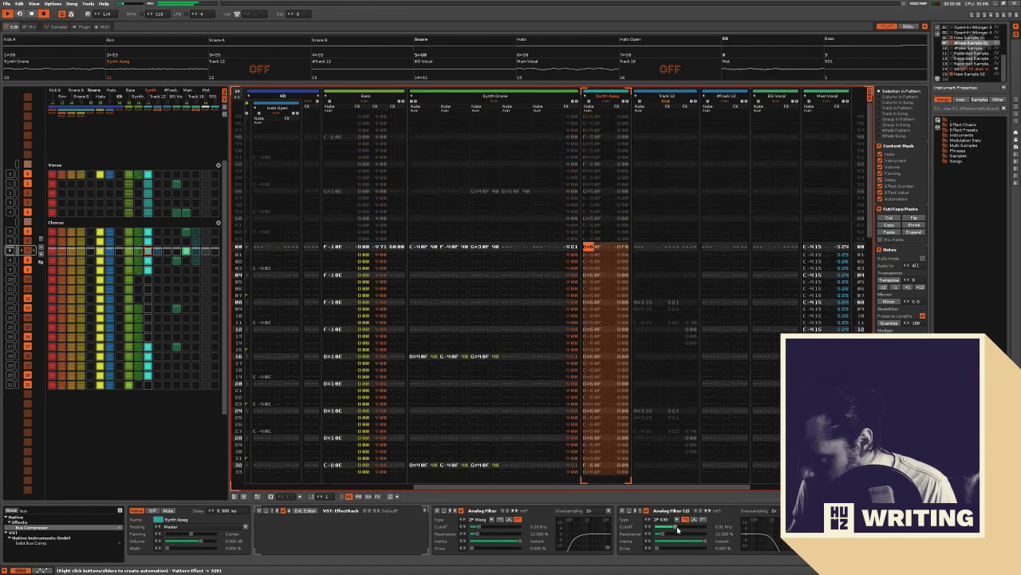
pyautogui.click(813, 276)
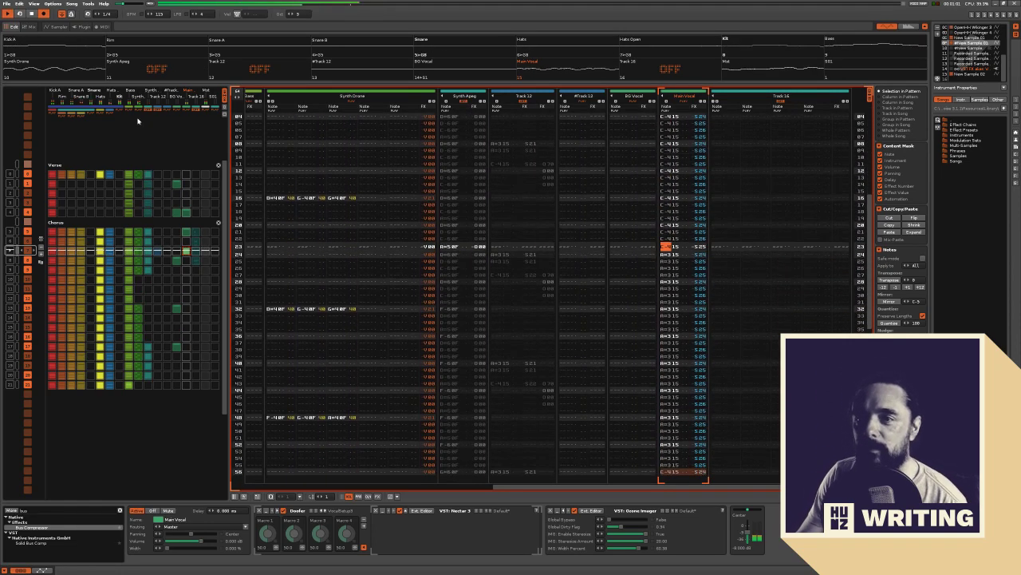
# Clear all Synth Apeg notes from the current chorus pattern and play the first chorus pattern
pyautogui.click(157, 68)
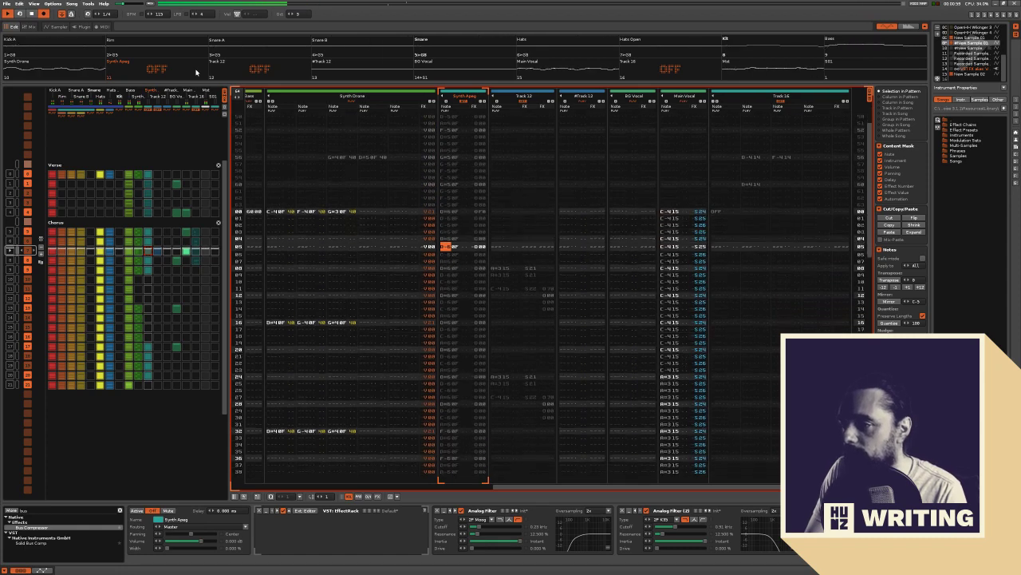
pyautogui.press('space')
pyautogui.press('space')
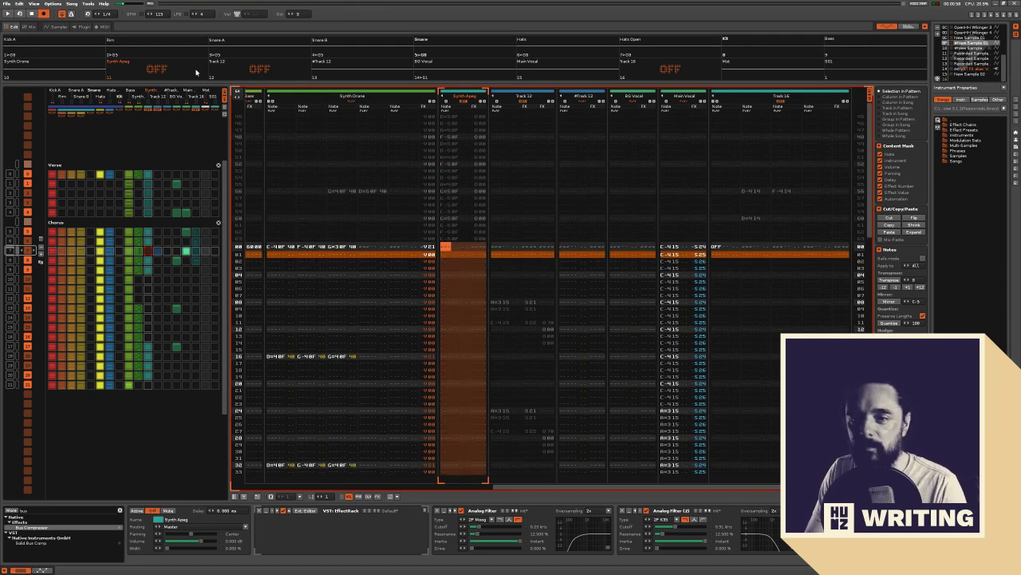
pyautogui.press('space')
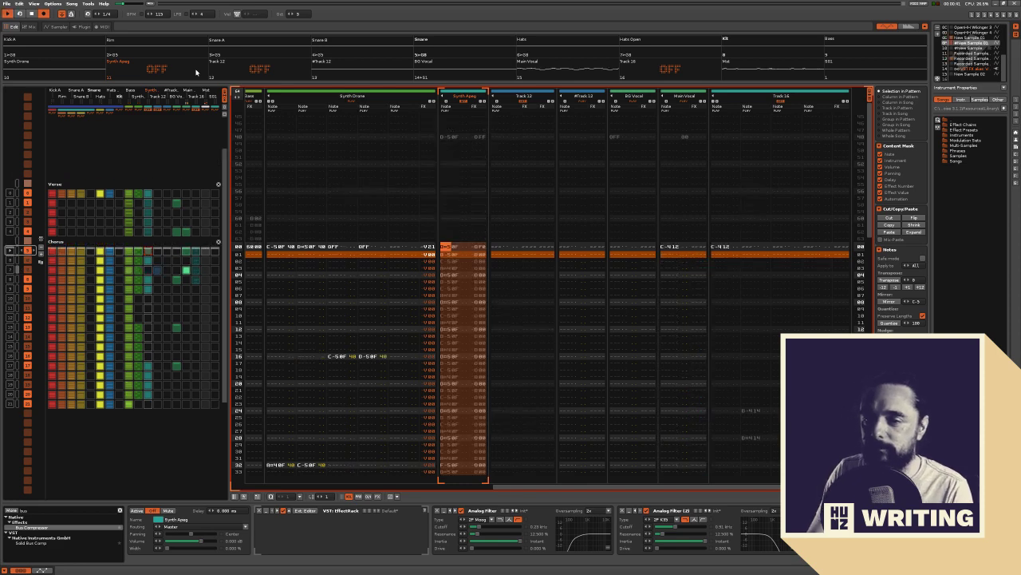
# Duplicate the Main Vocal track with its effects as an empty track beside it and play the first chorus pattern
pyautogui.click(618, 287)
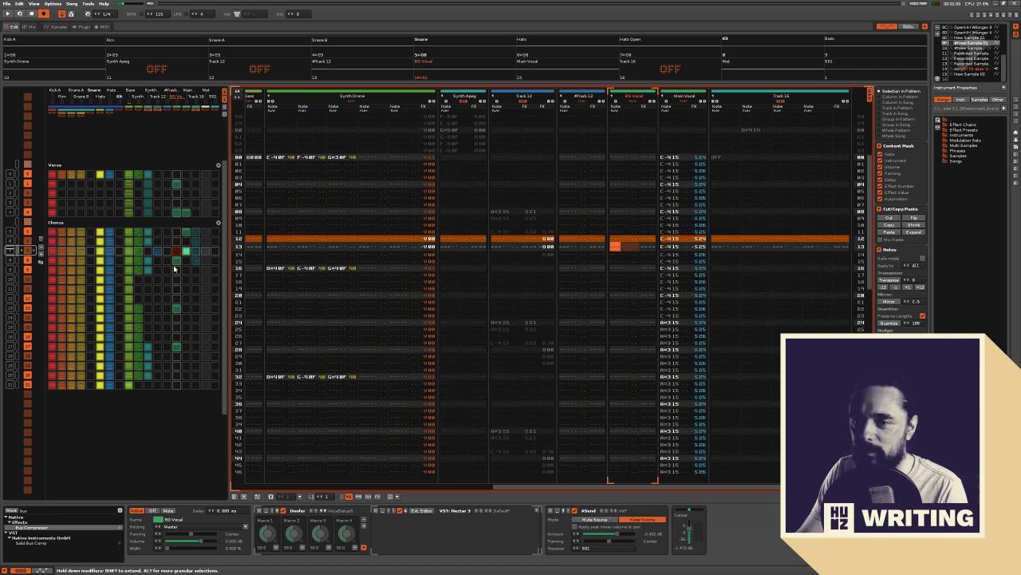
pyautogui.click(678, 185)
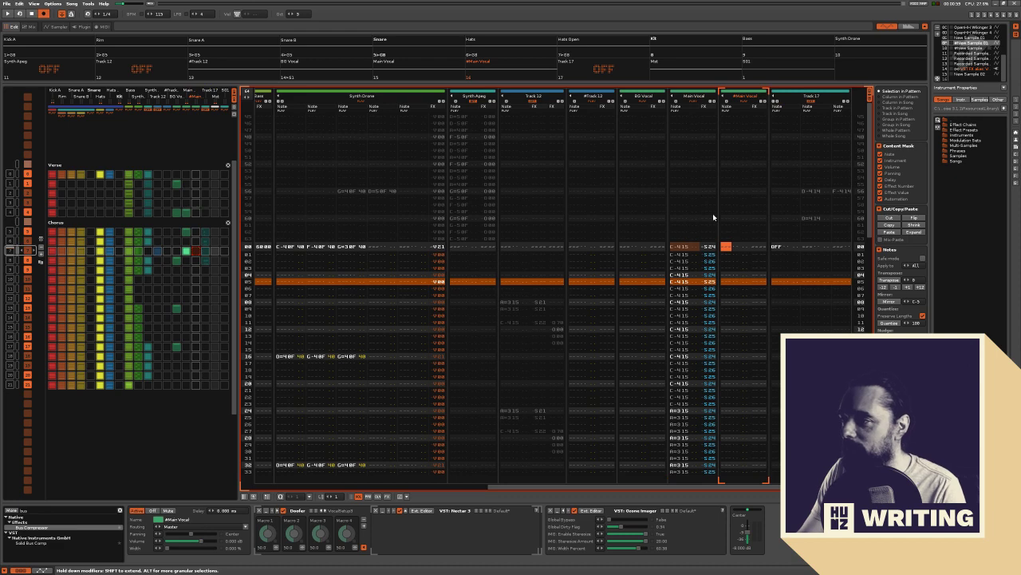
pyautogui.hotkey('ctrl', 'Up')
pyautogui.press('space')
pyautogui.hotkey('ctrl', 'Up')
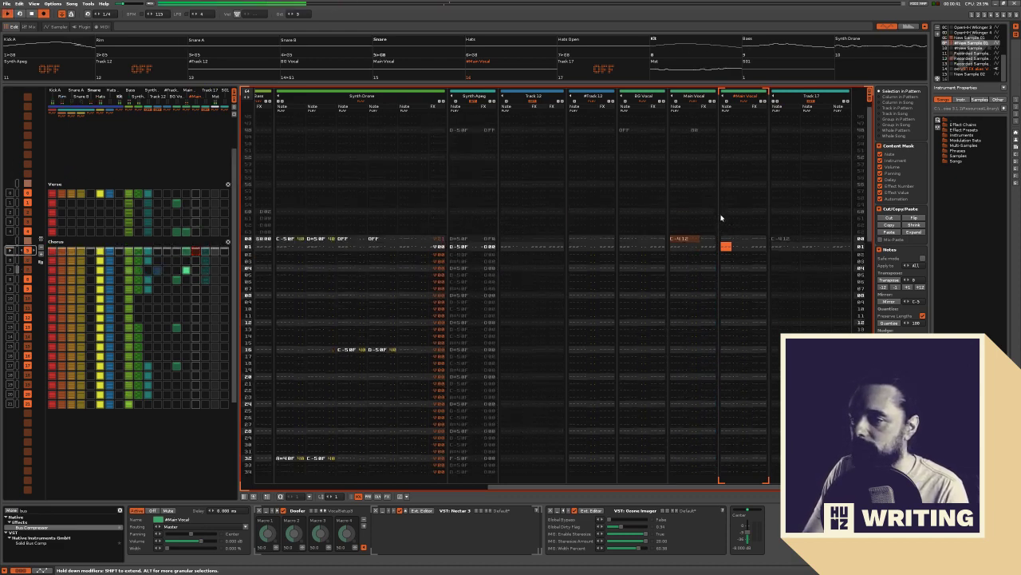
# Move the C-4 note at line 00 of the first chorus pattern from Main Vocal to #Main Vocal and play it
pyautogui.hotkey('shift', 'Tab')
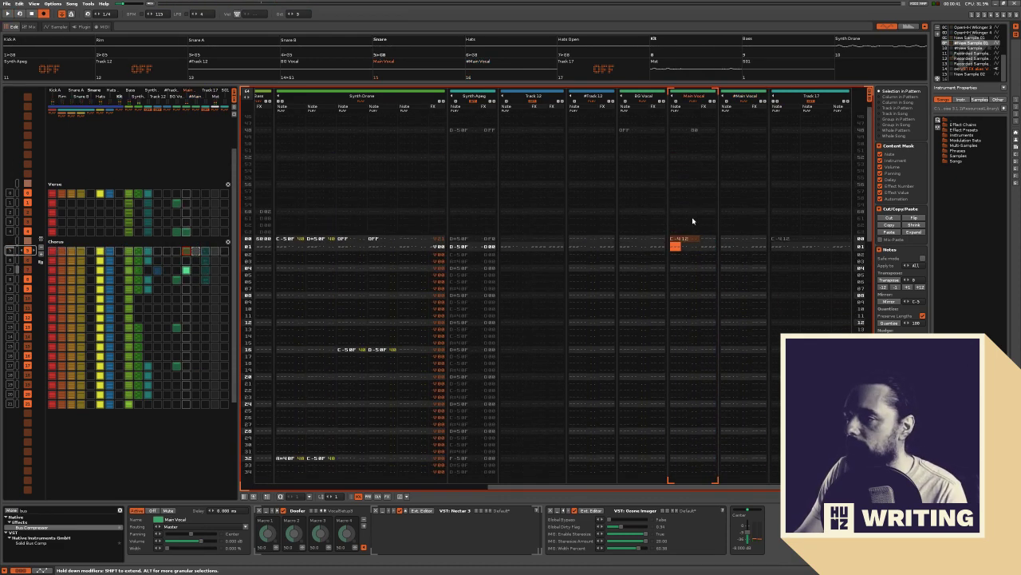
pyautogui.press('Tab')
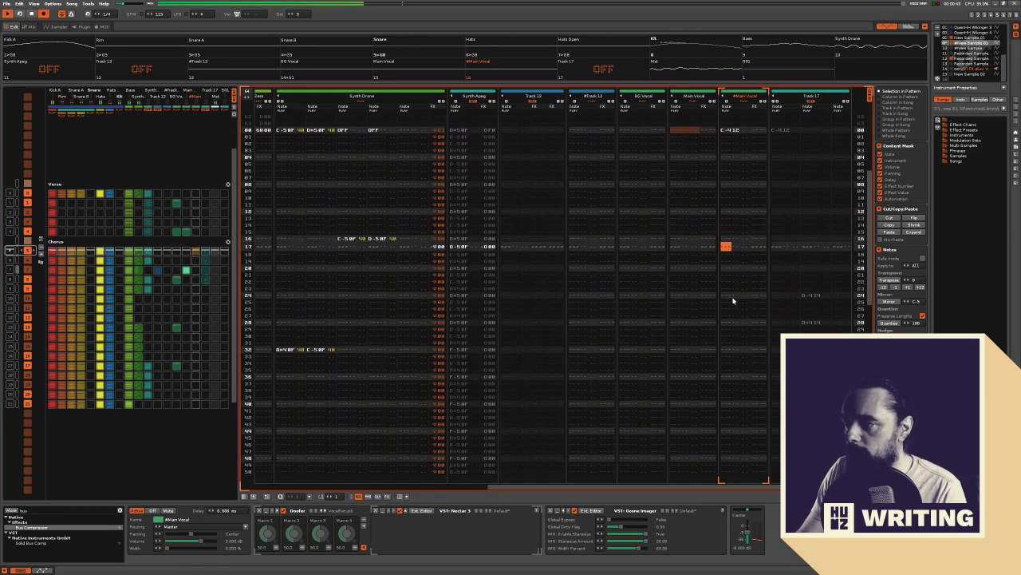
pyautogui.hotkey('shift', 'Tab')
pyautogui.press('Tab')
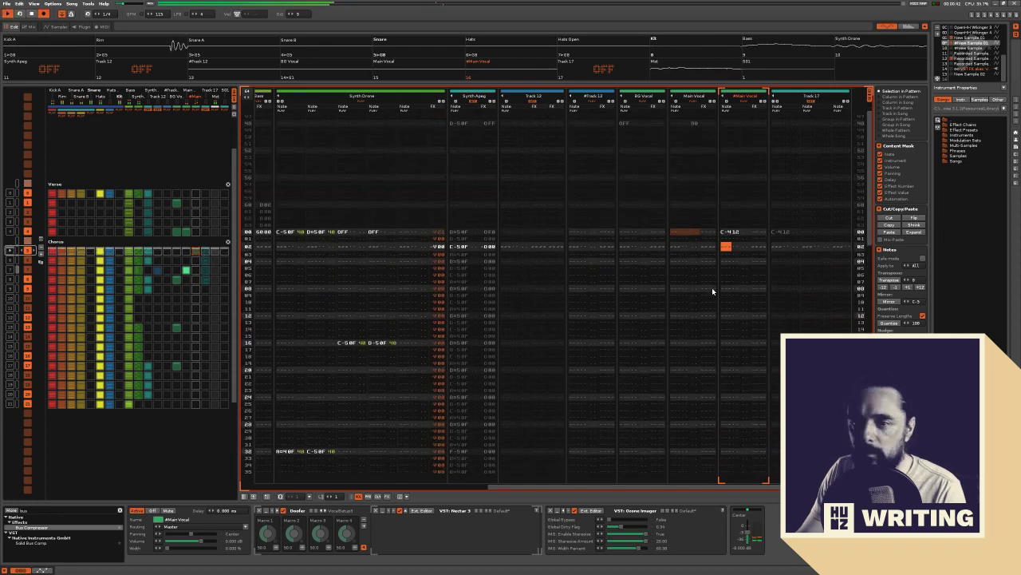
pyautogui.hotkey('shift', 'Tab')
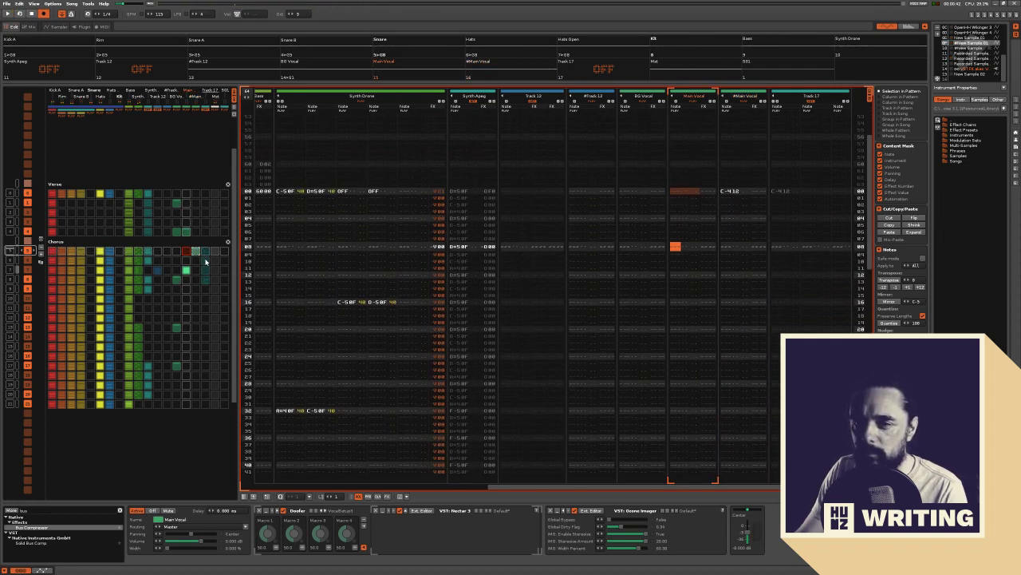
# Move the Main Vocal block of the last verse pattern to the #Main Vocal track and play the song
pyautogui.click(197, 252)
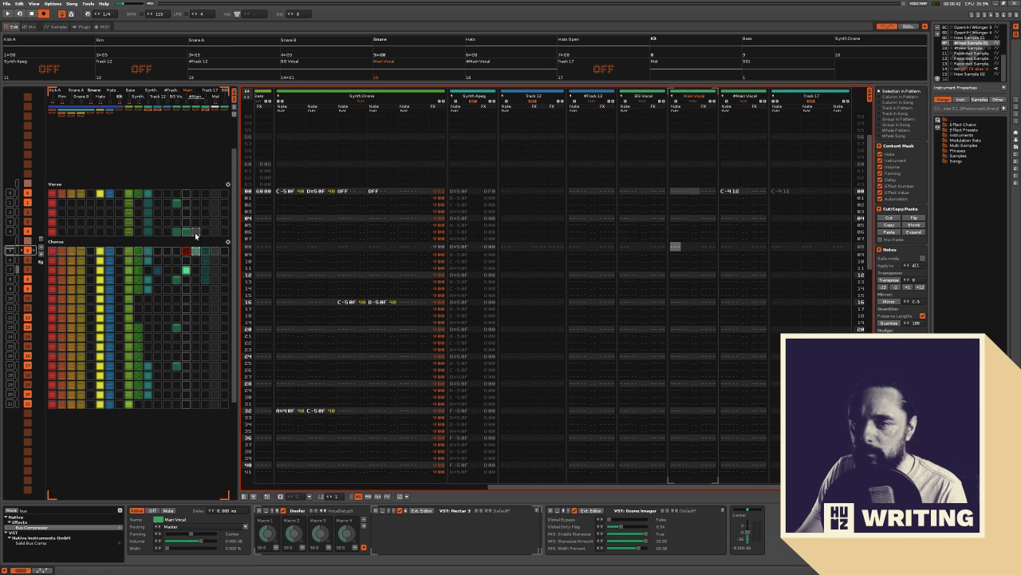
pyautogui.click(197, 236)
pyautogui.doubleClick(187, 232)
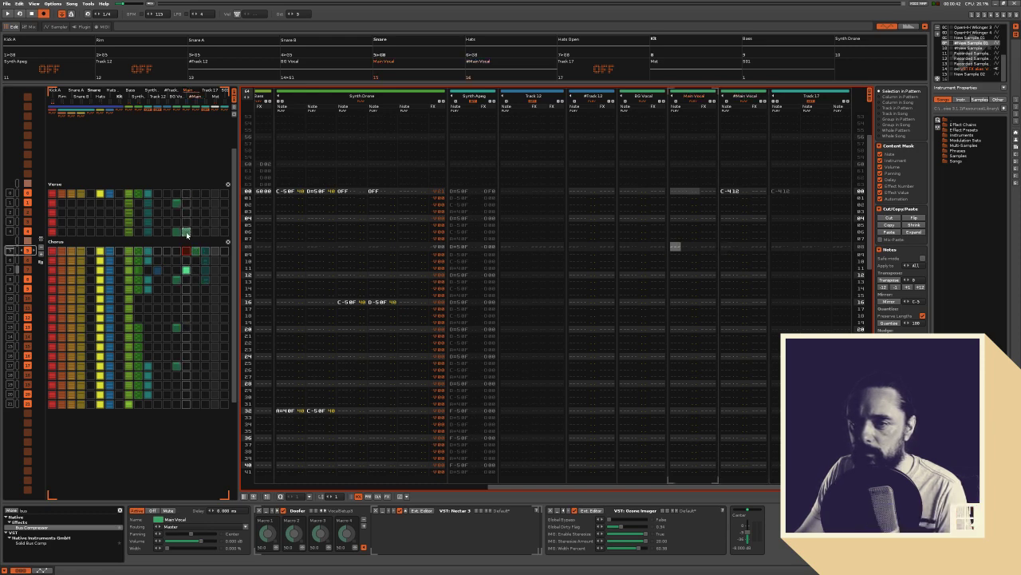
pyautogui.click(192, 250)
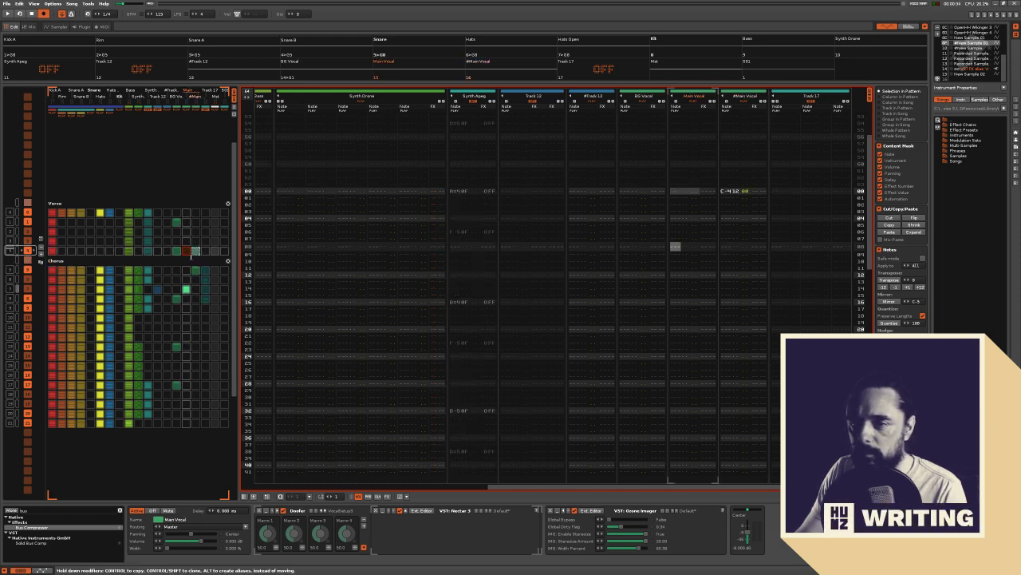
pyautogui.press('space')
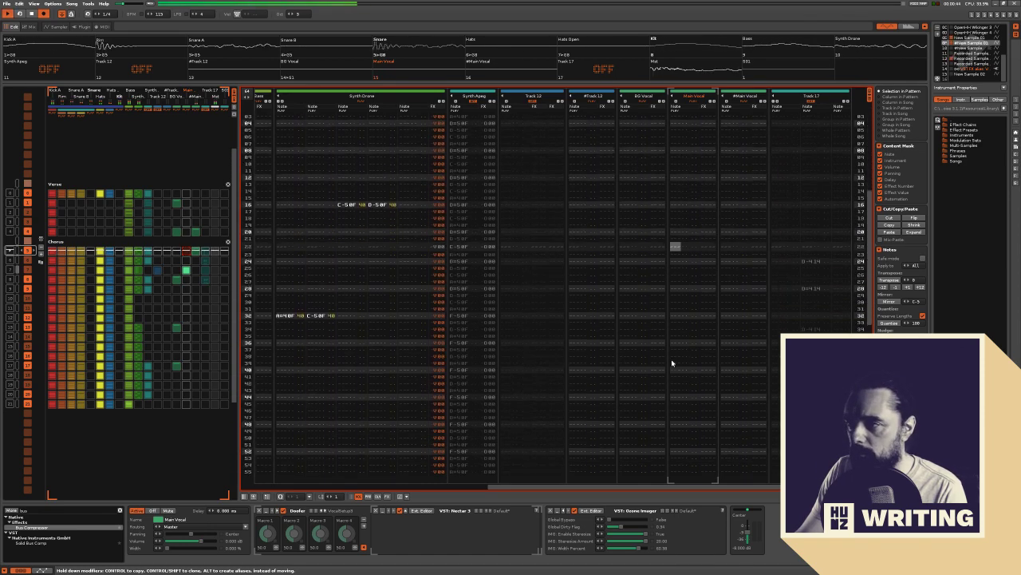
# Duplicate the third chorus pattern directly below itself in the song sequence
pyautogui.click(735, 319)
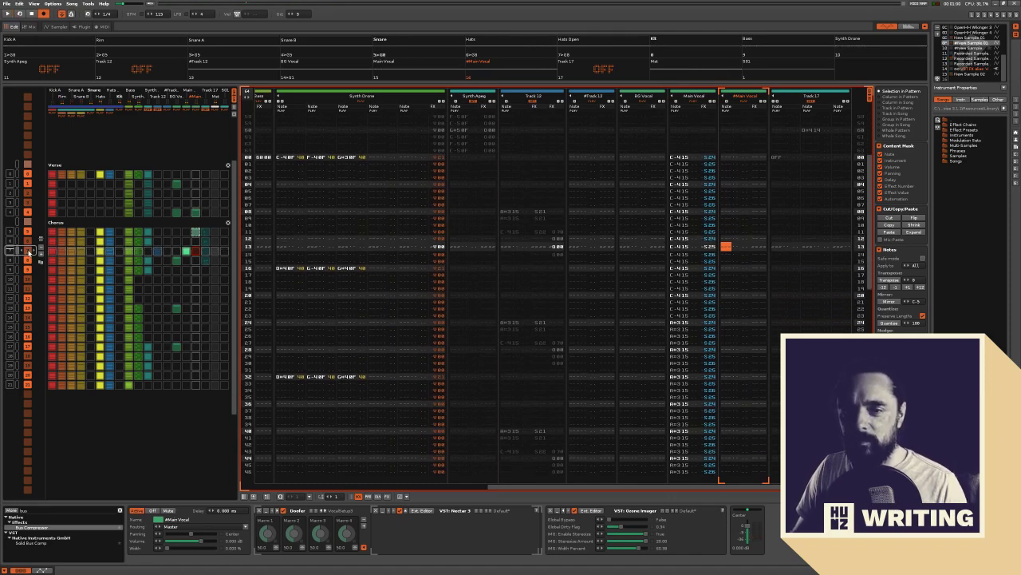
pyautogui.moveTo(26, 252); pyautogui.dragTo(35, 274)
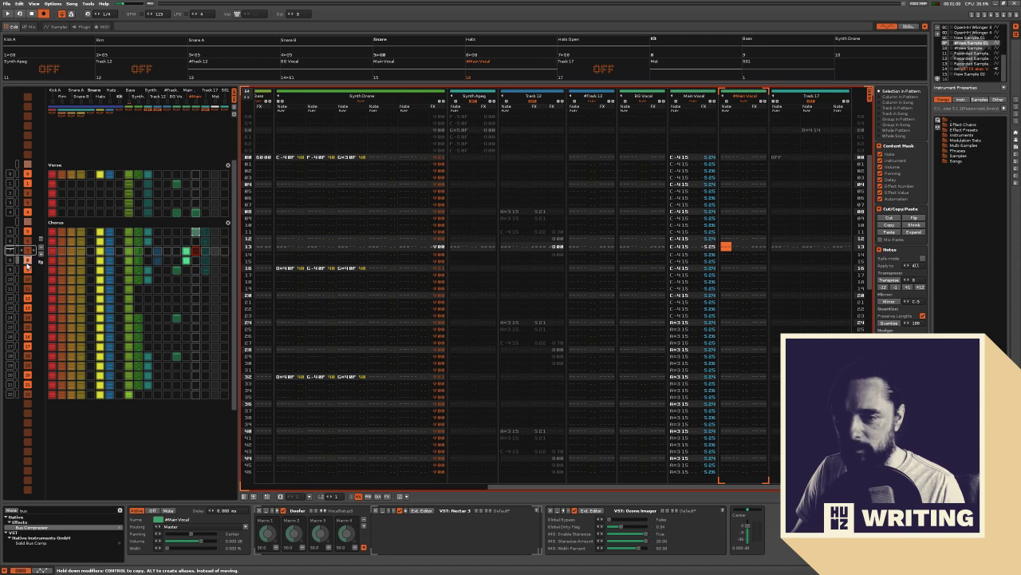
pyautogui.moveTo(27, 261); pyautogui.dragTo(28, 254)
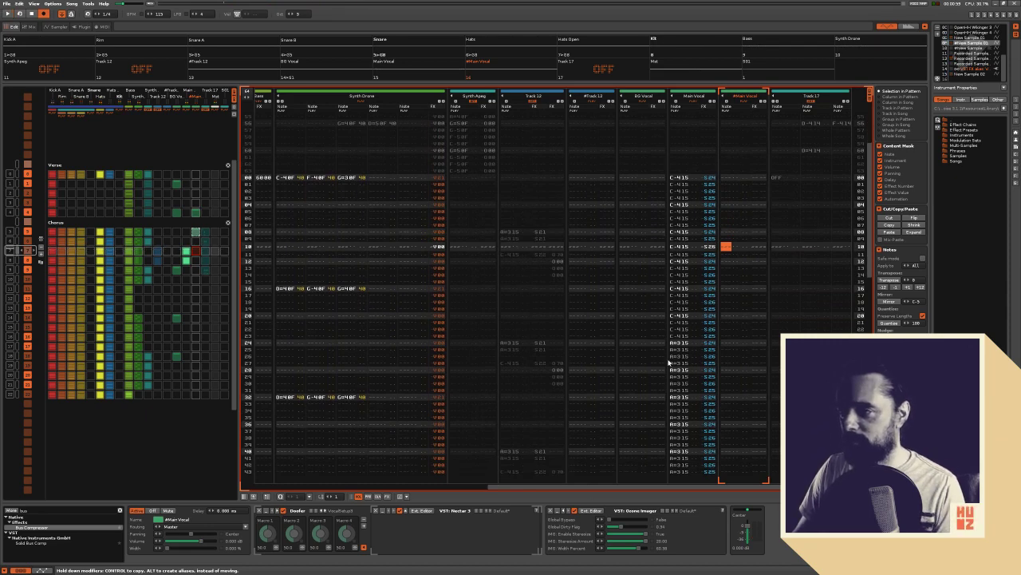
# Move the cursor back to the Synth Drone track and listen through the repeated chorus patterns
pyautogui.press('Left')
pyautogui.press('Left')
pyautogui.press('Left')
pyautogui.press('Left')
pyautogui.press('Left')
pyautogui.press('Left')
pyautogui.press('Left')
pyautogui.press('Left')
pyautogui.press('Left')
pyautogui.press('Left')
pyautogui.press('Left')
pyautogui.press('Left')
pyautogui.press('Left')
pyautogui.press('Left')
pyautogui.press('Left')
pyautogui.press('Left')
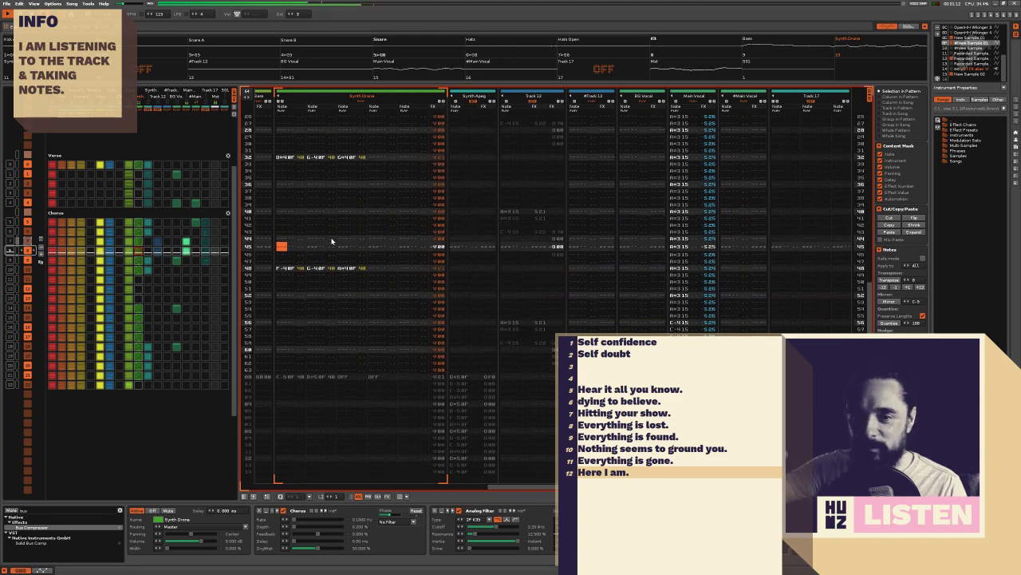
pyautogui.scroll(1, 90, 253)
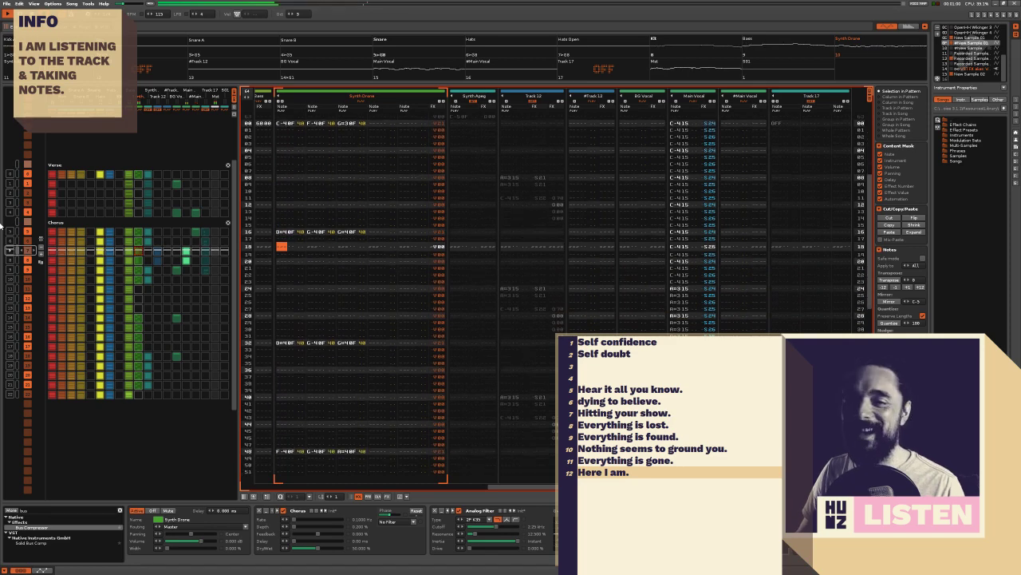
# Add another copy of the third chorus pattern to the sequence and select the "Everything is gone." line in the lyric notes
pyautogui.click(29, 252)
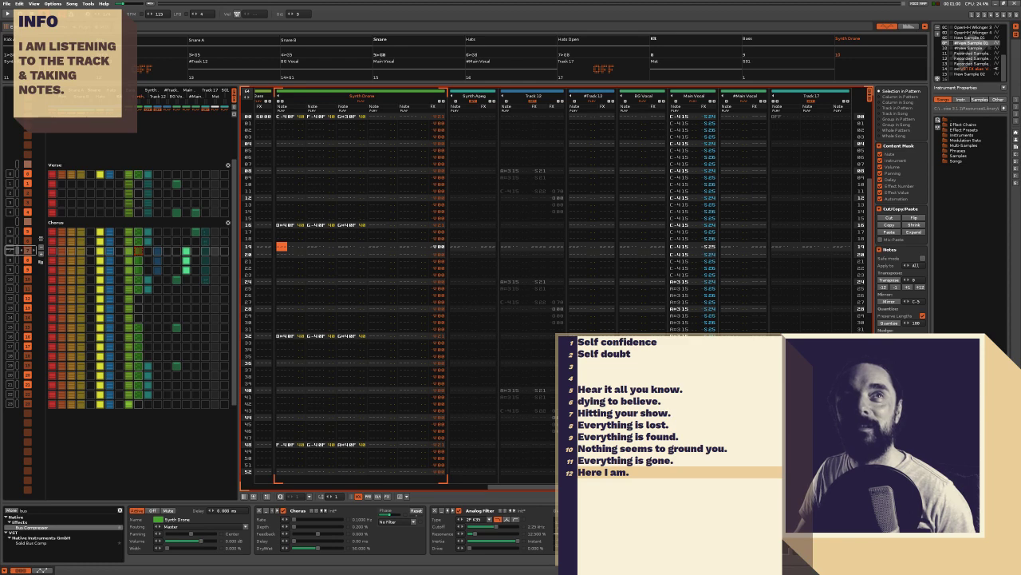
pyautogui.click(681, 461)
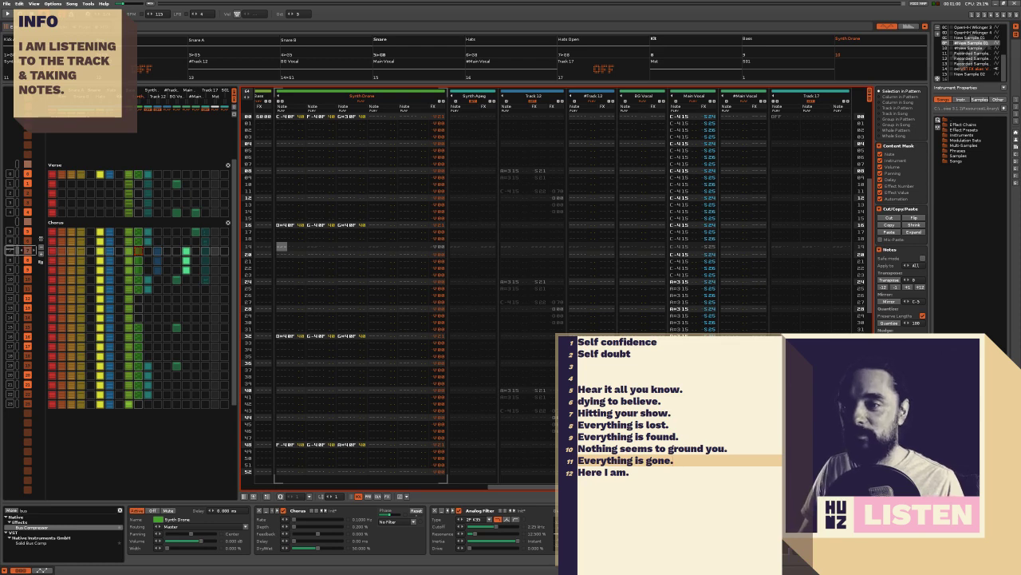
pyautogui.hotkey('alt', 'Tab')
# Duplicate the third chorus pattern once more in the sequence and place the cursor at line 16 of its Synth Drone track
pyautogui.scroll(6, 303, 217)
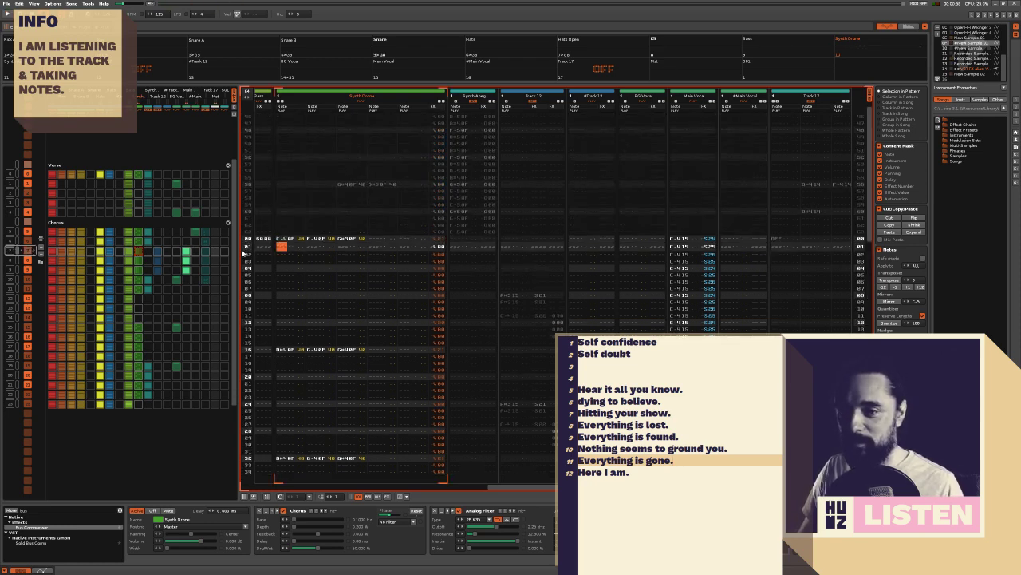
pyautogui.moveTo(28, 253); pyautogui.dragTo(27, 261)
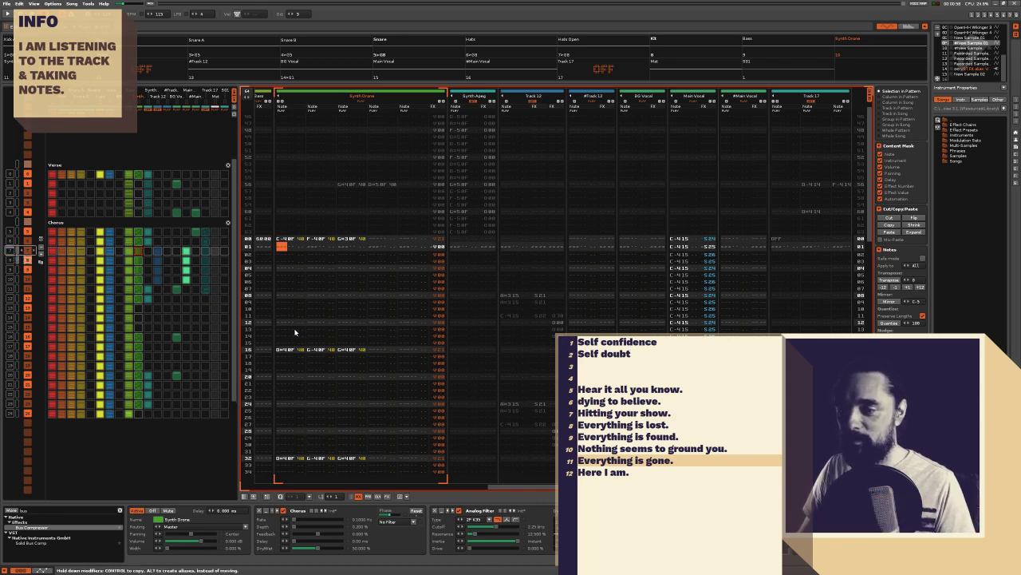
pyautogui.scroll(-5, 296, 348)
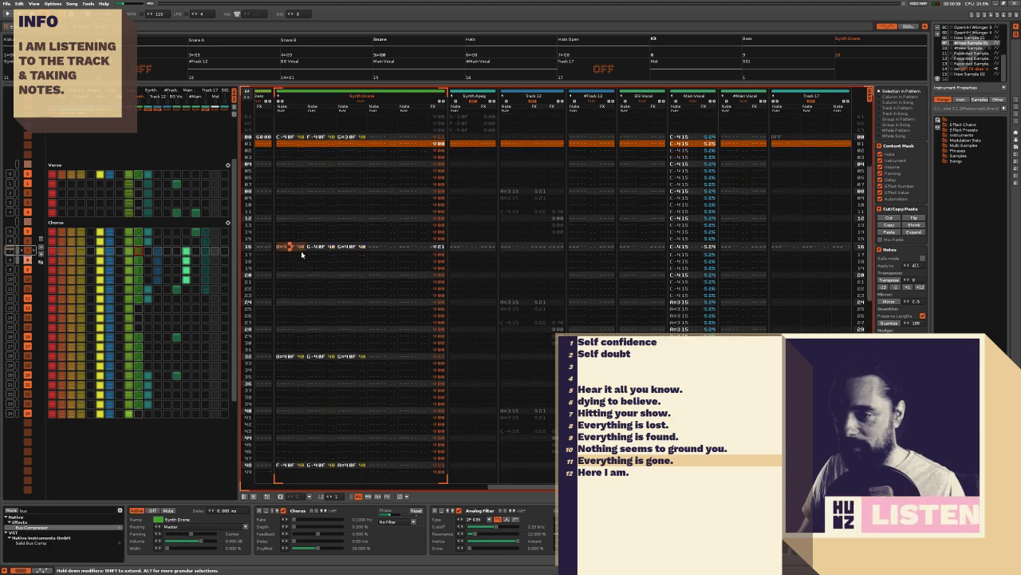
# Move the Synth Drone chords at lines 16–48 of the third chorus pattern so they start at line 32
pyautogui.scroll(-4, 383, 333)
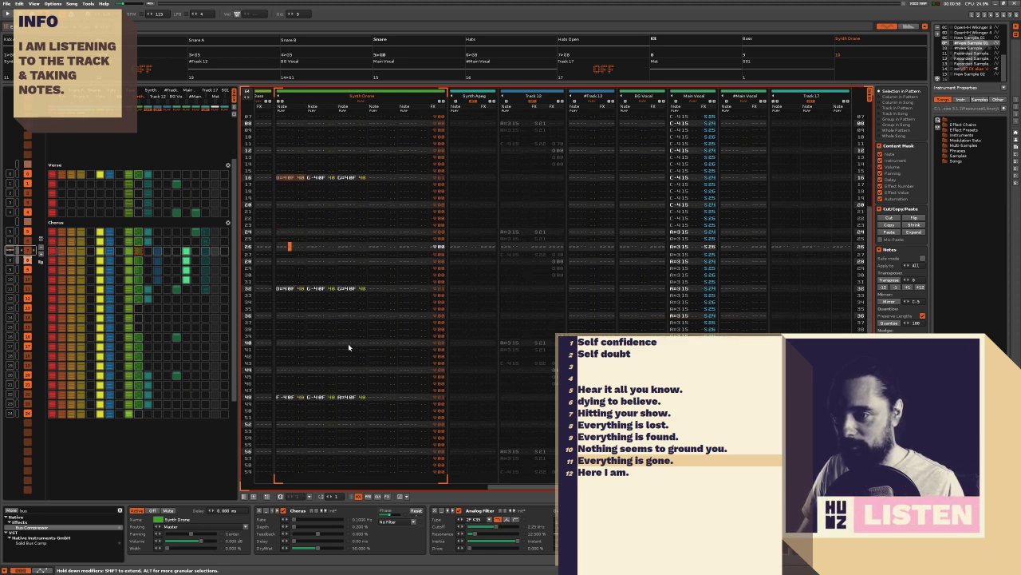
pyautogui.moveTo(279, 177); pyautogui.dragTo(350, 397)
pyautogui.hotkey('ctrl', 'x')
pyautogui.click(284, 289)
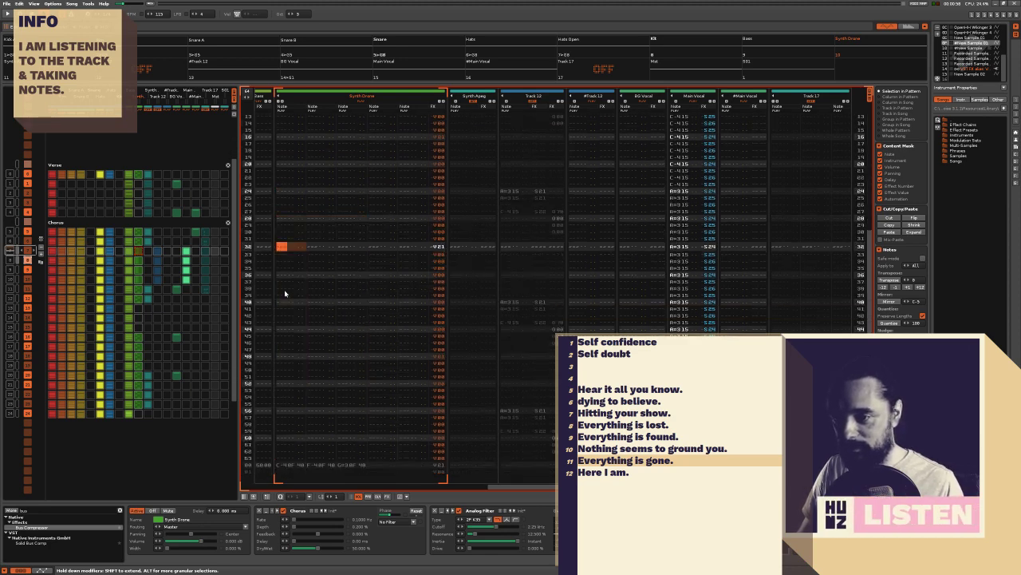
pyautogui.hotkey('ctrl', 'v')
pyautogui.click(292, 356)
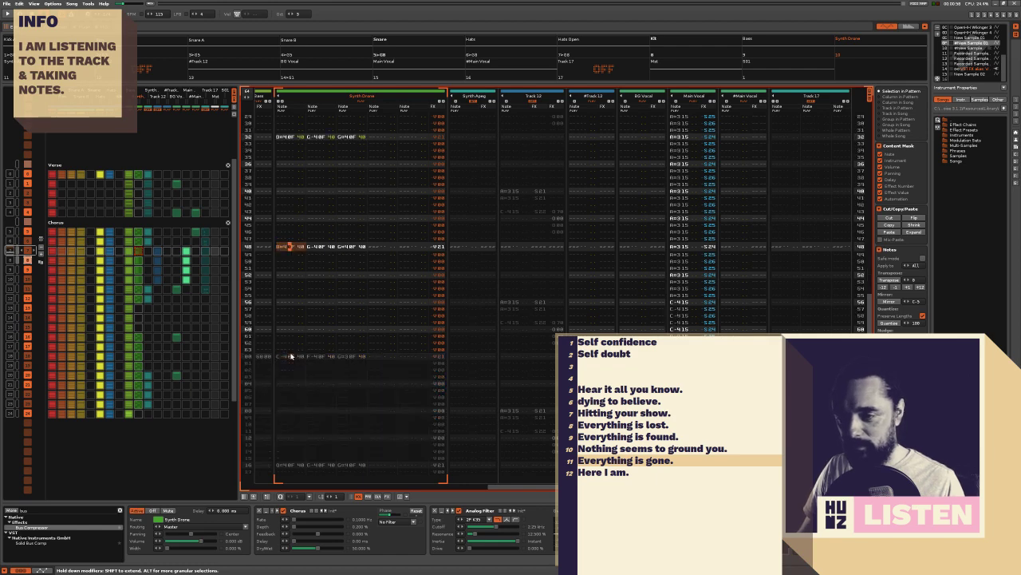
pyautogui.press('space')
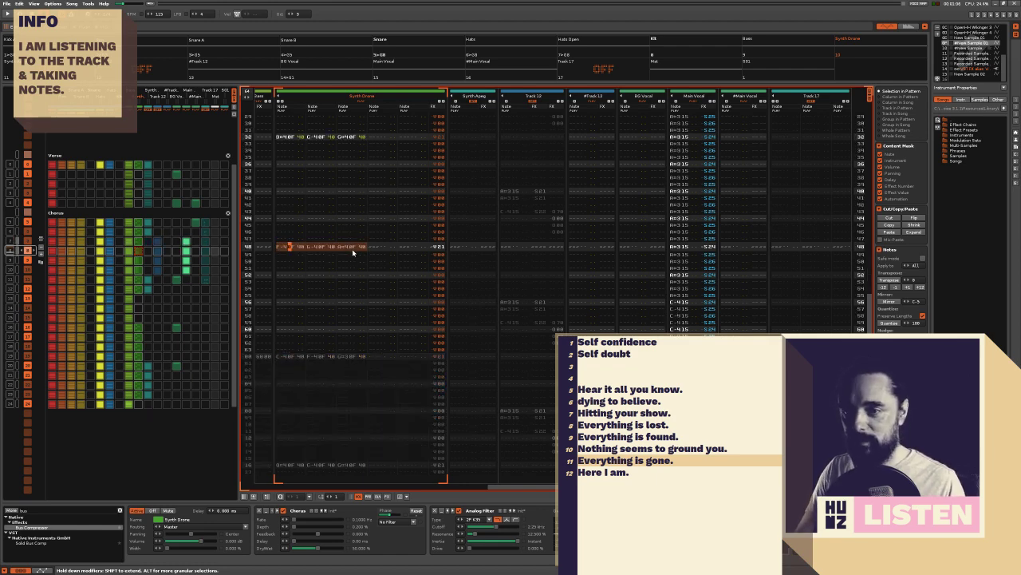
# In the fourth chorus pattern, move the Synth Drone chords from lines 32–48 to lines 00–16
pyautogui.moveTo(279, 155); pyautogui.dragTo(362, 269)
pyautogui.hotkey('ctrl', 'x')
pyautogui.click(286, 372)
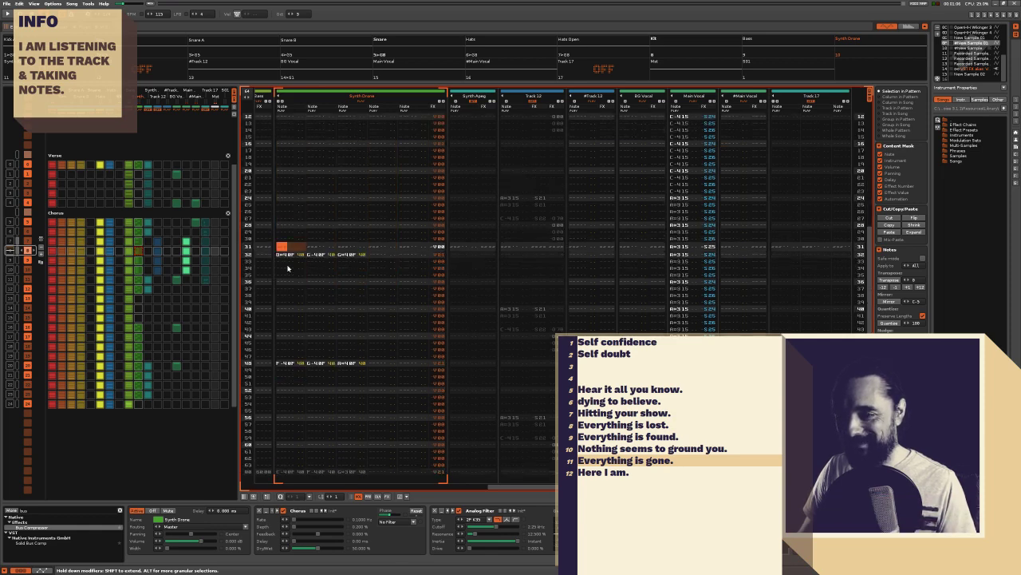
pyautogui.press('Down')
pyautogui.keyDown('shift'); pyautogui.click(356, 359); pyautogui.keyUp('shift')
pyautogui.hotkey('ctrl', 'x')
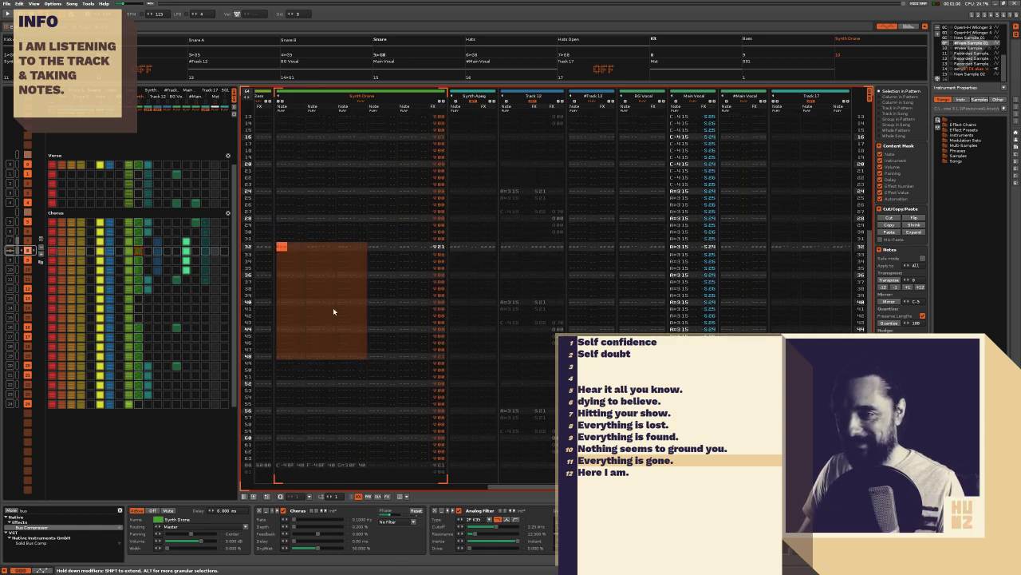
pyautogui.press('space')
pyautogui.press('space')
pyautogui.click(286, 240)
pyautogui.hotkey('ctrl', 'v')
pyautogui.press('space')
pyautogui.click(285, 351)
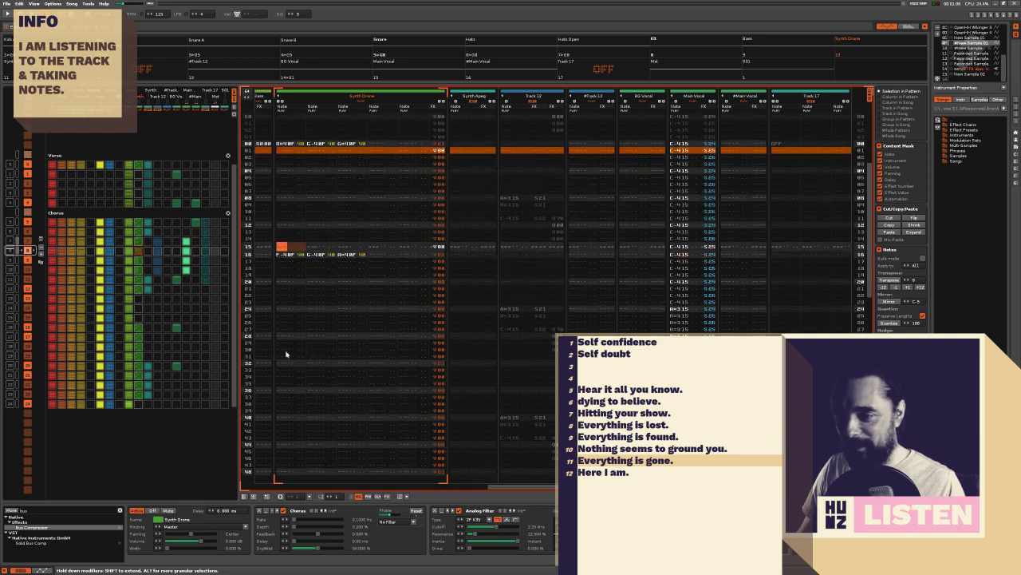
# Move the Synth Drone chord from line 16 to line 32 in the fourth chorus pattern and start playback
pyautogui.press('Down')
pyautogui.keyDown('shift'); pyautogui.click(353, 247); pyautogui.keyUp('shift')
pyautogui.hotkey('ctrl', 'x')
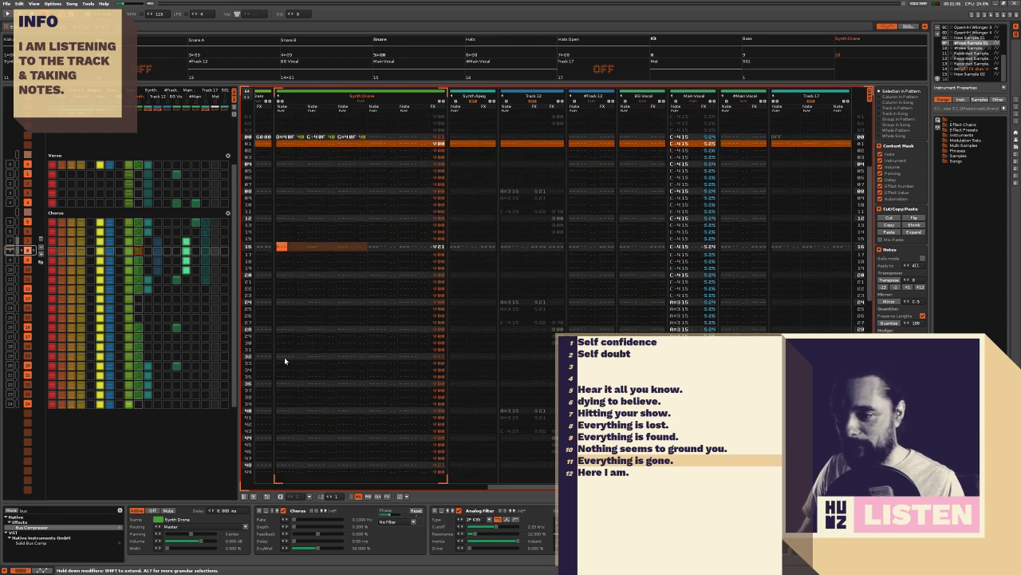
pyautogui.click(280, 356)
pyautogui.press('space')
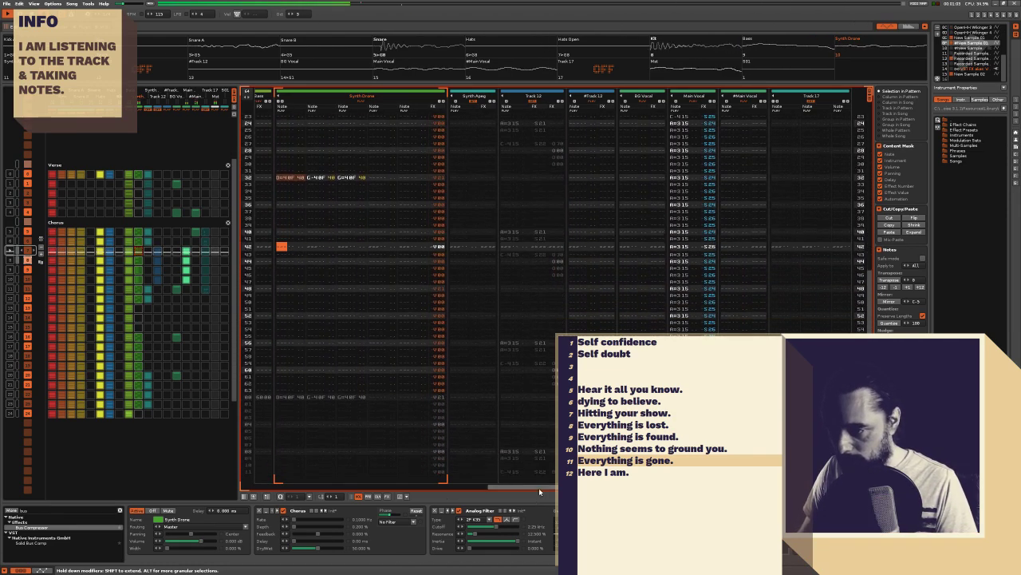
# Listen to the stretched chords alongside the Bass track and put the cursor back on Synth Drone
pyautogui.moveTo(516, 486); pyautogui.dragTo(385, 487)
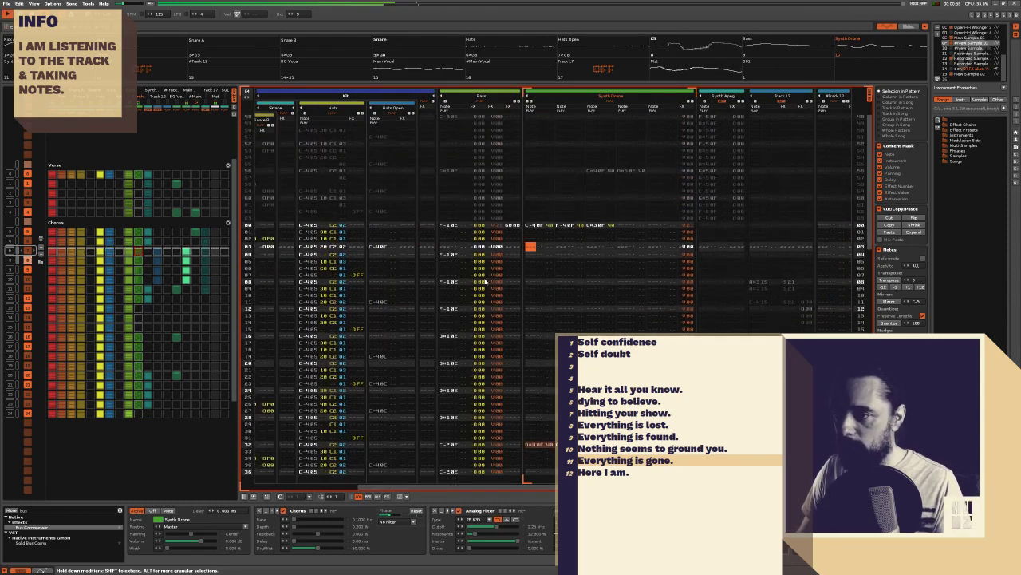
pyautogui.click(484, 284)
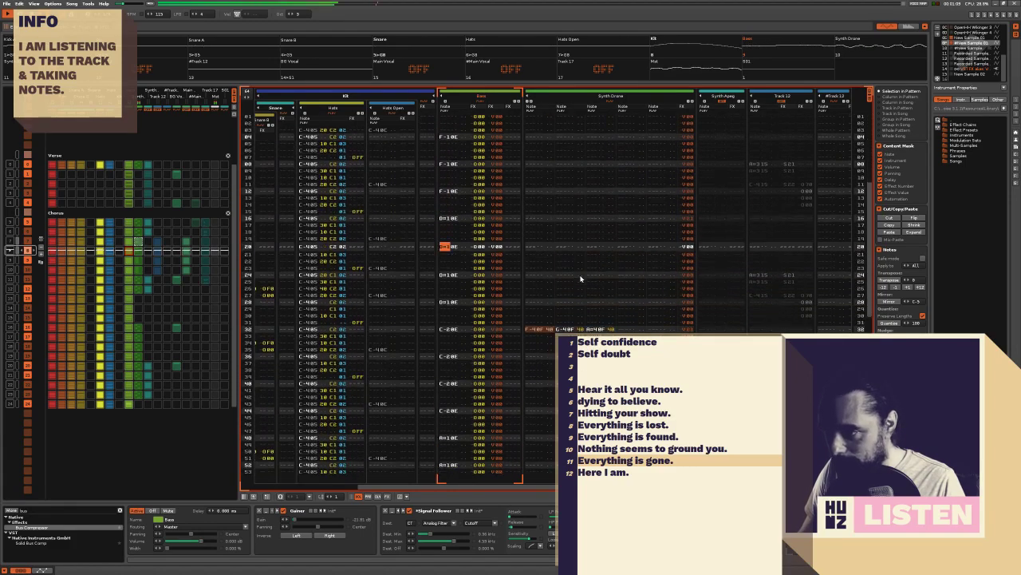
pyautogui.click(581, 278)
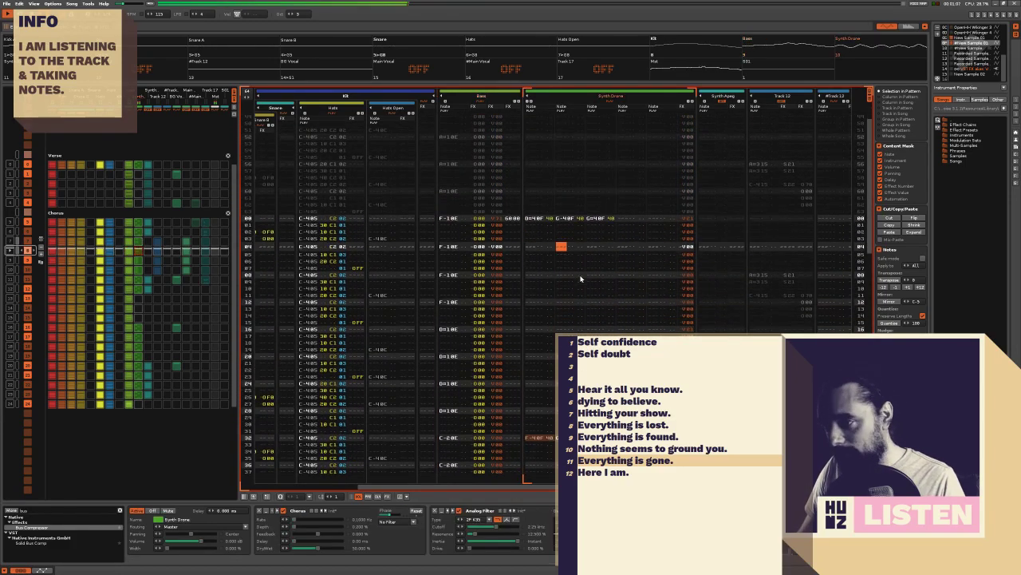
# Copy the fourth chorus pattern's opening Synth Drone chord to line 16 and play the result
pyautogui.click(537, 192)
pyautogui.press('space')
pyautogui.click(535, 193)
pyautogui.click(535, 238)
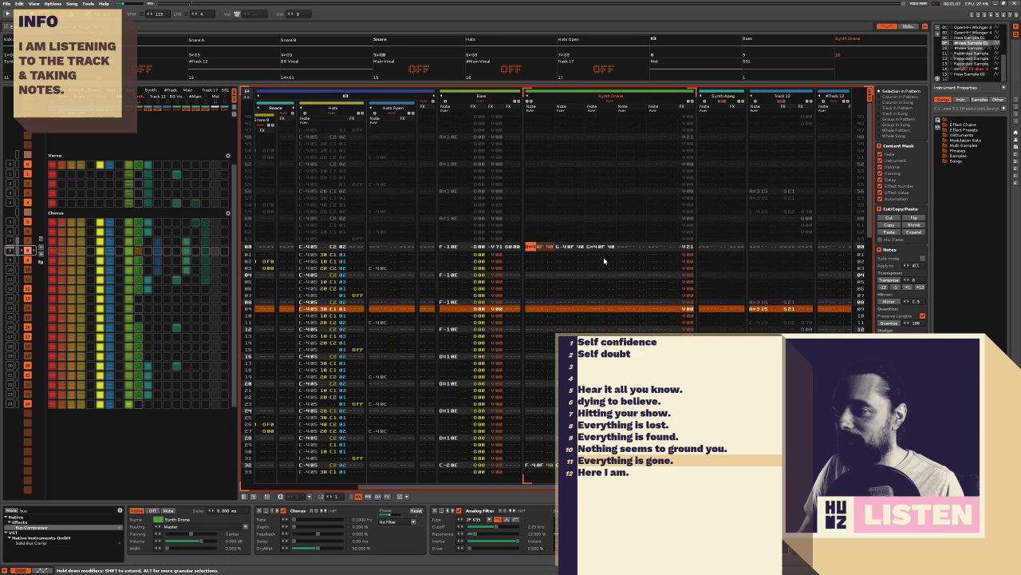
pyautogui.press('space')
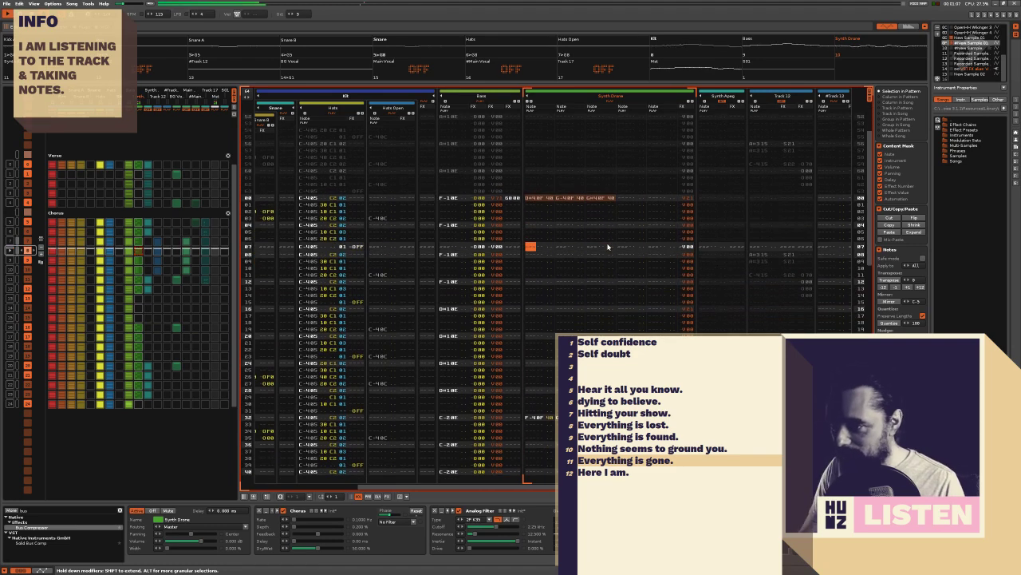
pyautogui.press('space')
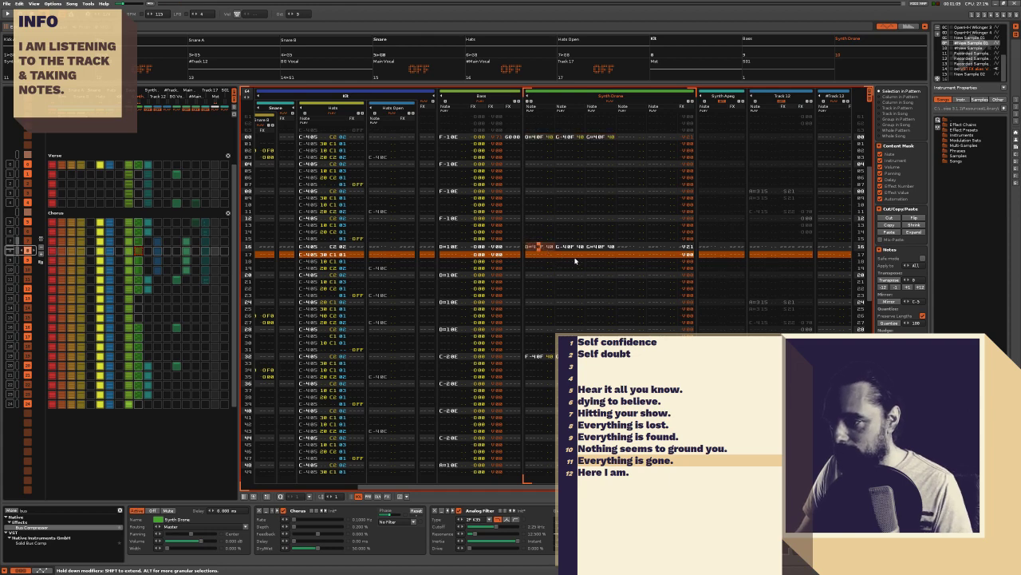
# Play the fourth chorus pattern again while stepping across the Synth Drone note columns
pyautogui.press('space')
pyautogui.press('Right')
pyautogui.press('Right')
pyautogui.press('Right')
pyautogui.press('Right')
pyautogui.press('Right')
pyautogui.press('Right')
pyautogui.press('Right')
pyautogui.press('Right')
pyautogui.press('Right')
pyautogui.press('space')
# Change the third note of the line 16 Synth Drone chord to A#4 in the fourth chorus pattern and play it
pyautogui.press('Down')
pyautogui.press('Down')
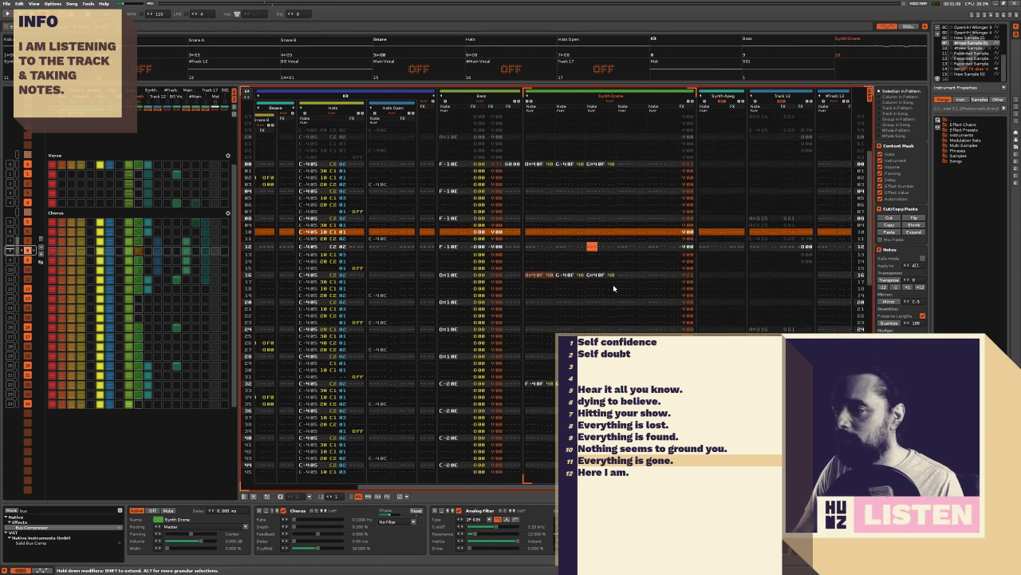
pyautogui.press('Down')
pyautogui.press('Down')
pyautogui.press('Down')
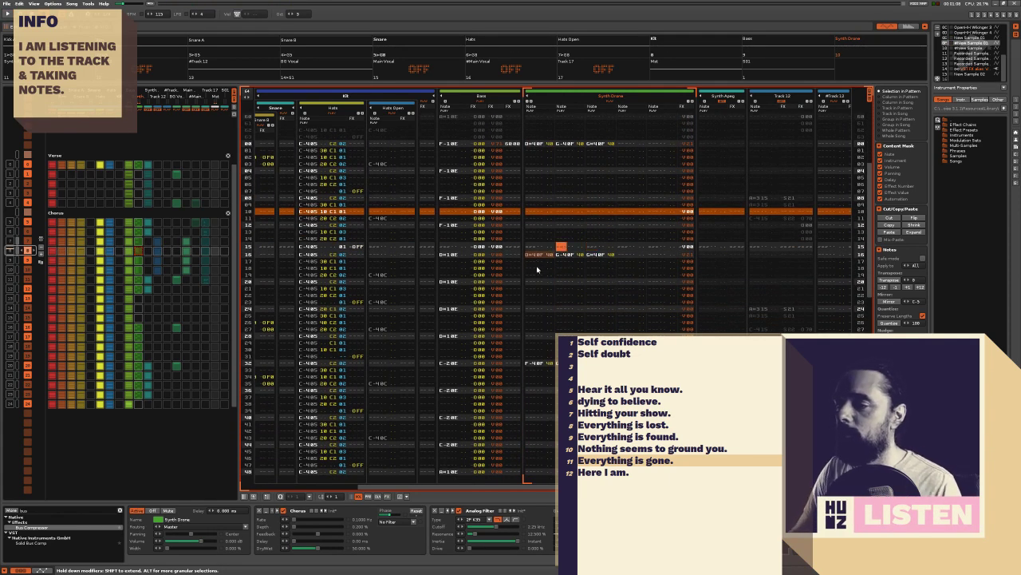
pyautogui.press('Down')
pyautogui.press('Left')
pyautogui.press('Left')
pyautogui.press('Left')
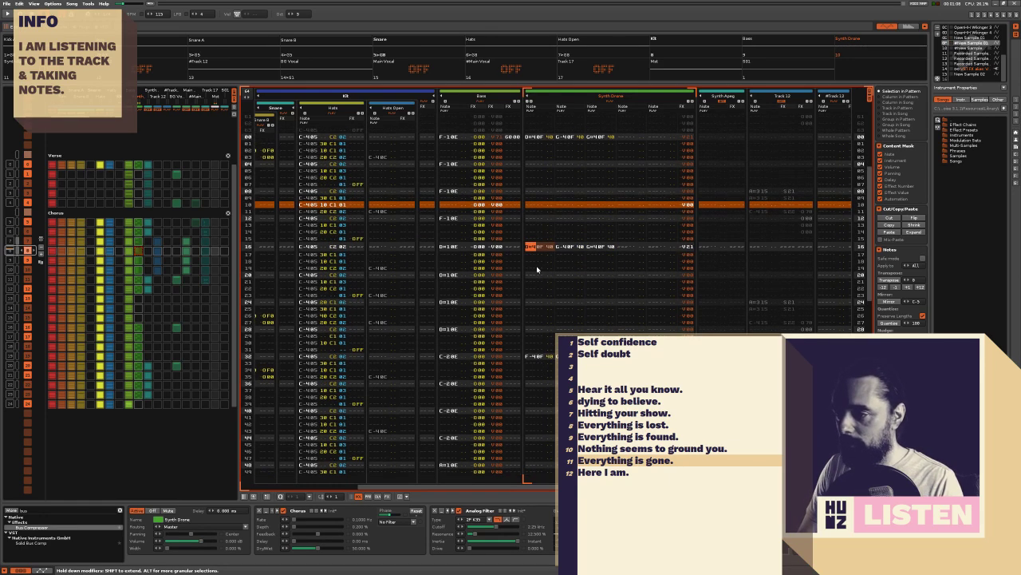
pyautogui.press('Right')
pyautogui.press('Right')
pyautogui.press('Down')
pyautogui.press('Up')
pyautogui.press('Down')
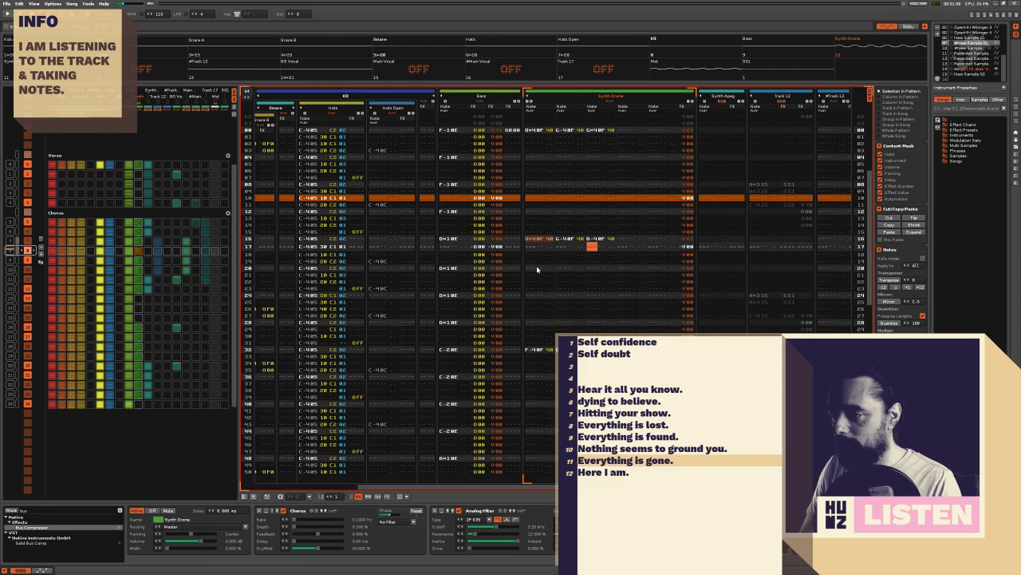
pyautogui.press('Up')
pyautogui.press('Down')
pyautogui.press('Up')
pyautogui.press('space')
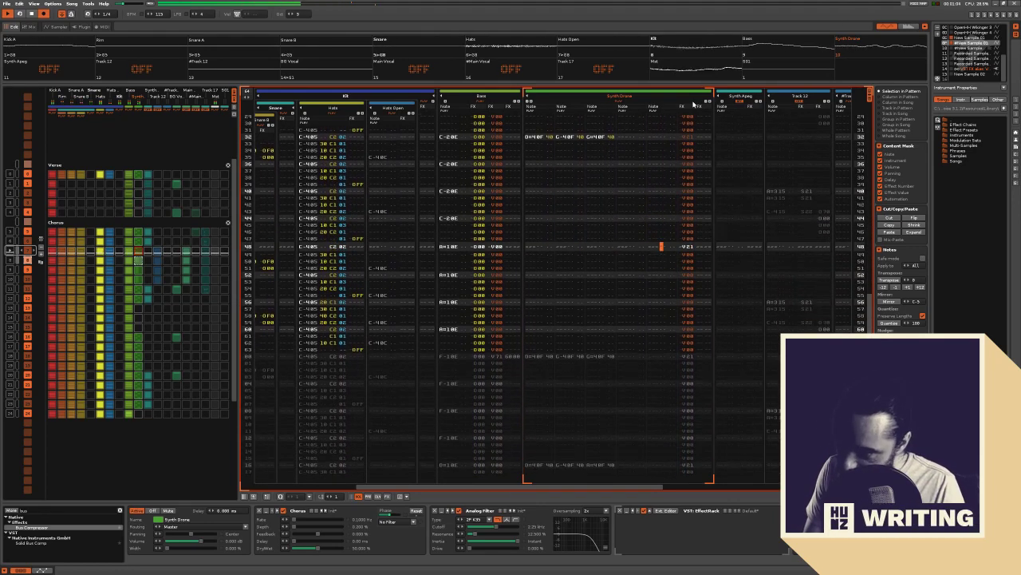
# Listen through the third and fourth chorus patterns and bring the cursor back to Synth Drone's first note column
pyautogui.press('Right')
pyautogui.press('Right')
pyautogui.press('Right')
pyautogui.press('Right')
pyautogui.press('Right')
pyautogui.press('Right')
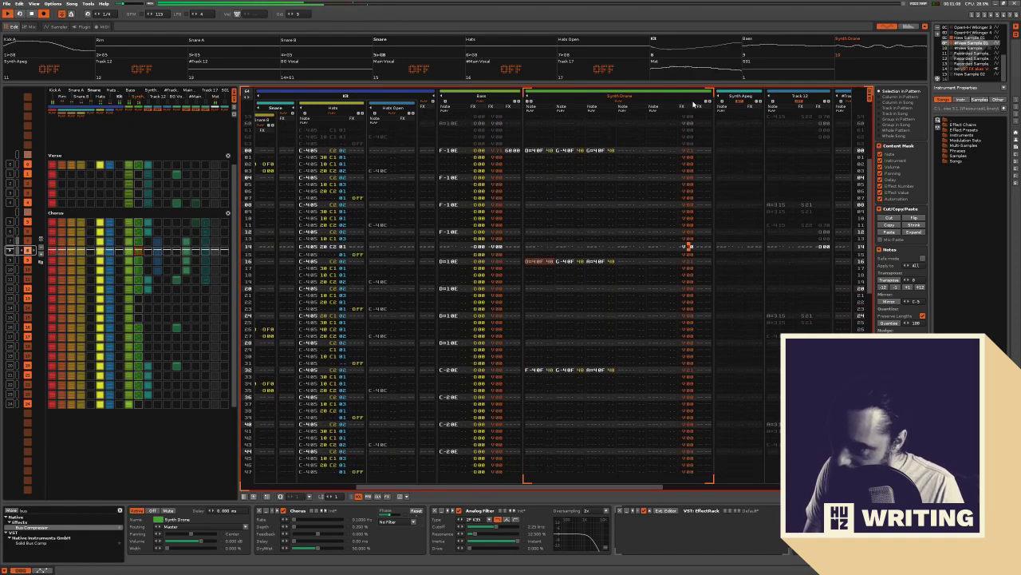
pyautogui.press('Left')
pyautogui.press('Left')
pyautogui.press('Left')
pyautogui.press('Left')
pyautogui.press('Left')
pyautogui.press('Left')
pyautogui.press('Left')
pyautogui.press('Left')
pyautogui.press('Left')
pyautogui.press('Left')
pyautogui.press('Left')
pyautogui.press('Left')
pyautogui.press('Left')
pyautogui.press('Left')
pyautogui.press('Left')
pyautogui.press('Left')
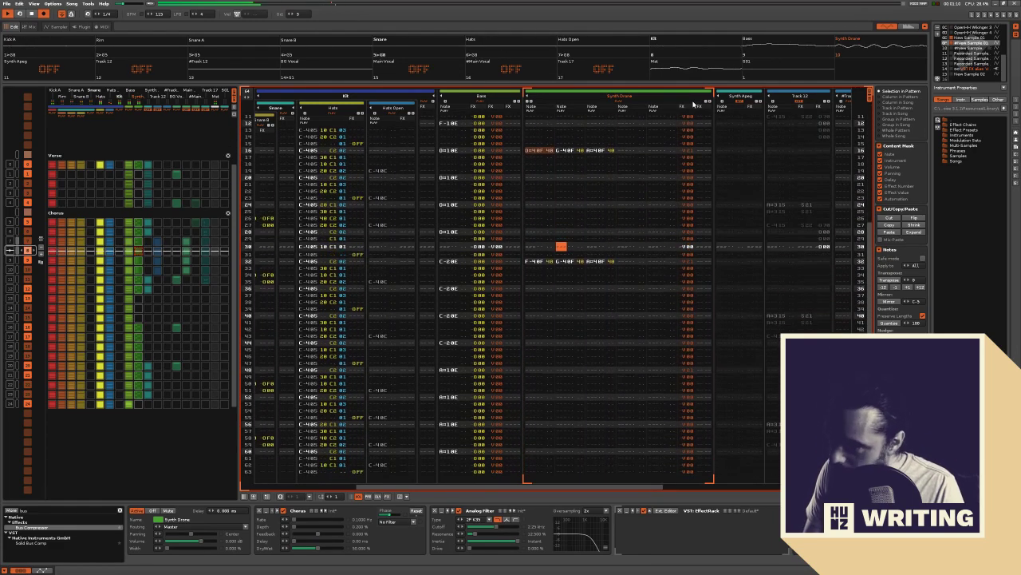
pyautogui.press('Left')
pyautogui.press('Left')
pyautogui.press('Left')
pyautogui.press('Left')
pyautogui.press('Left')
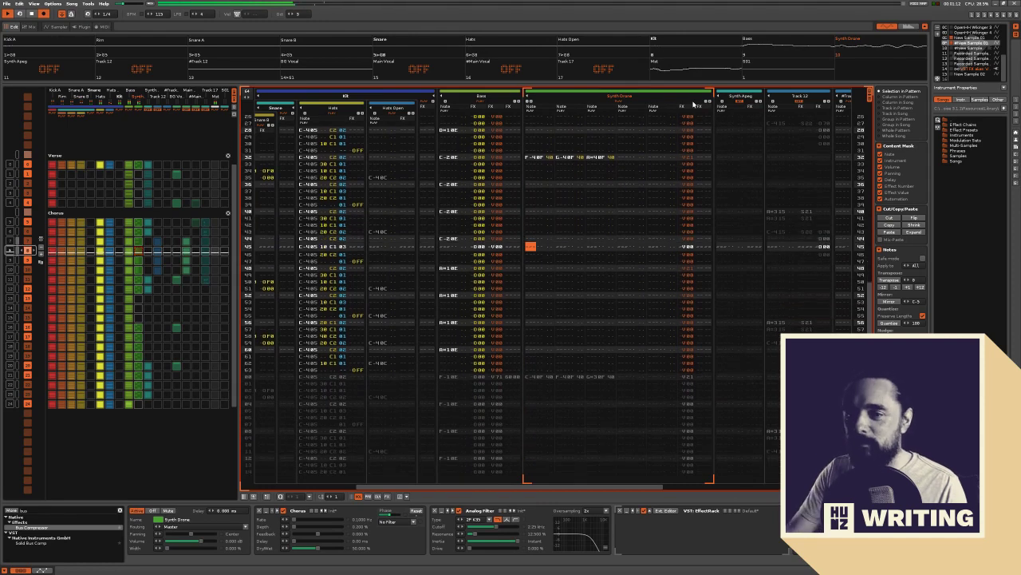
# Stop playback, go back to the verse and listen to the song from there
pyautogui.press('space')
pyautogui.hotkey('ctrl', 'Up')
pyautogui.hotkey('ctrl', 'Up')
pyautogui.hotkey('ctrl', 'Up')
pyautogui.press('space')
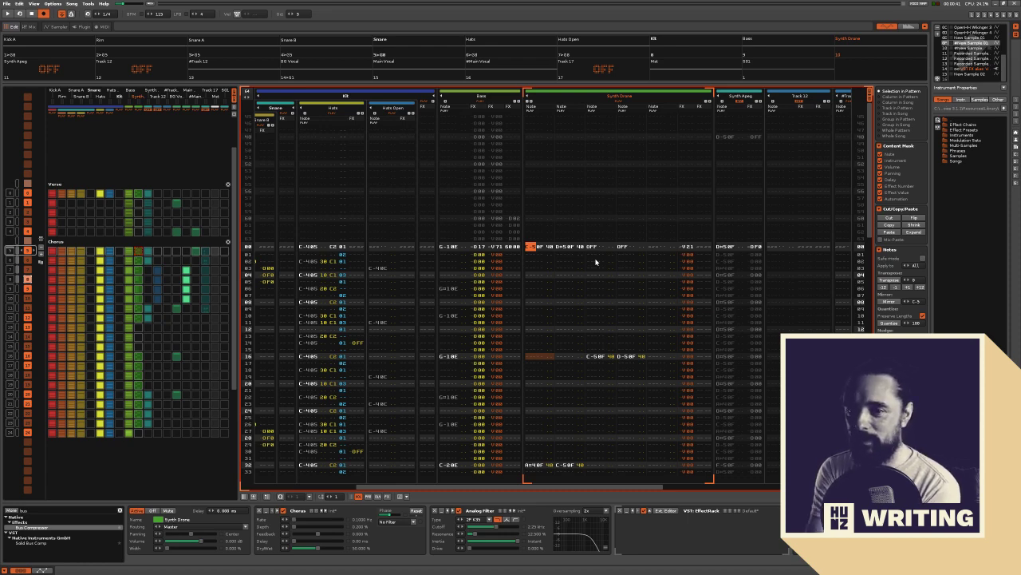
pyautogui.scroll(3, 76, 274)
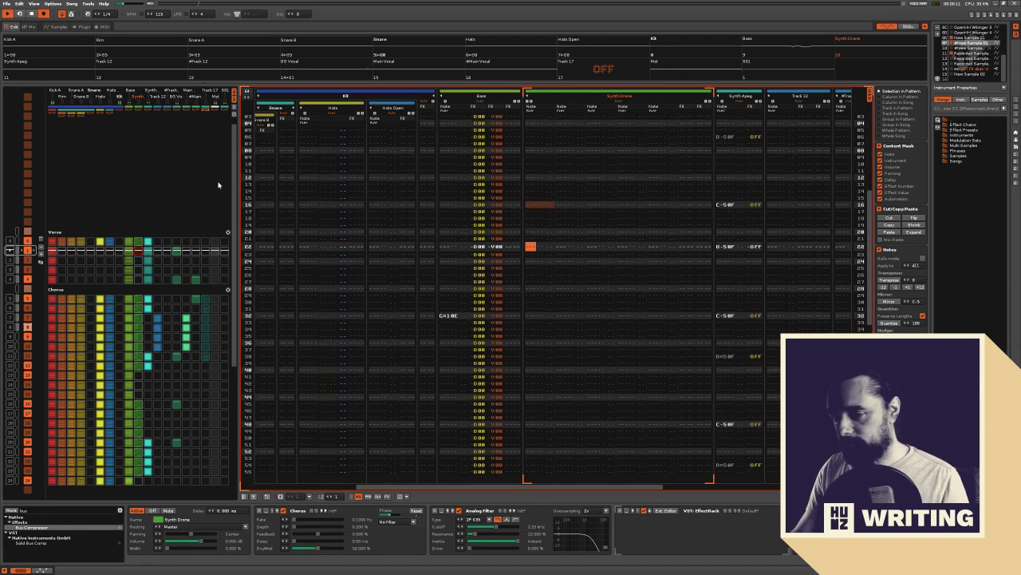
# Switch to the RME TotalMix FX mixer to check the main output level and return to the tracker
pyautogui.press('super')
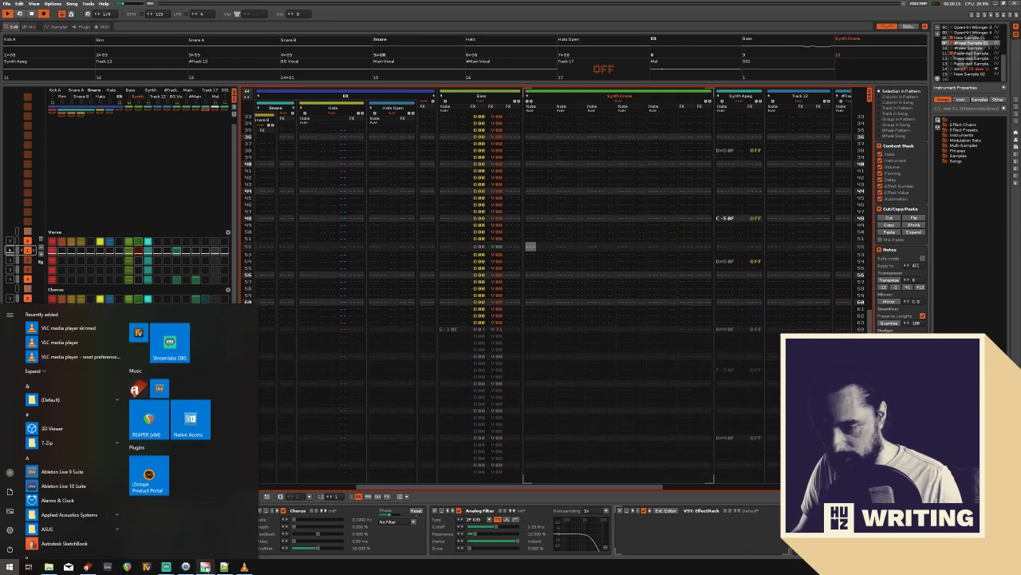
pyautogui.click(10, 569)
pyautogui.press('super')
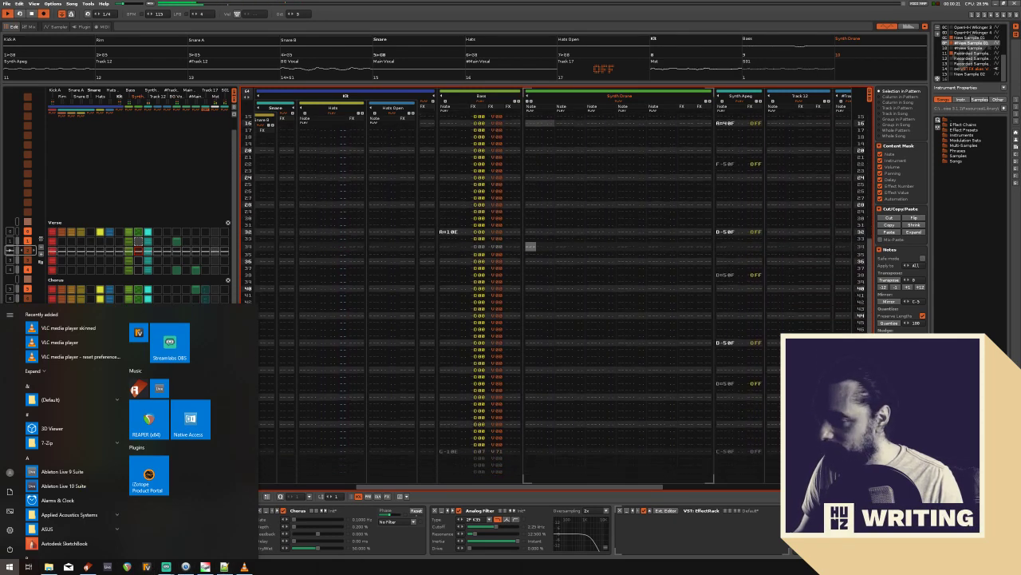
pyautogui.click(905, 567)
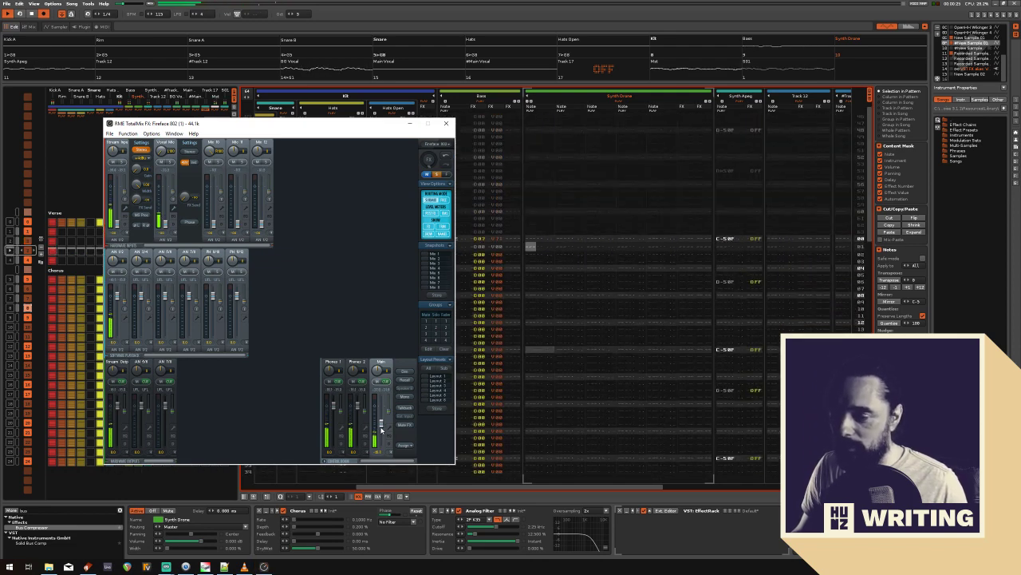
pyautogui.click(512, 33)
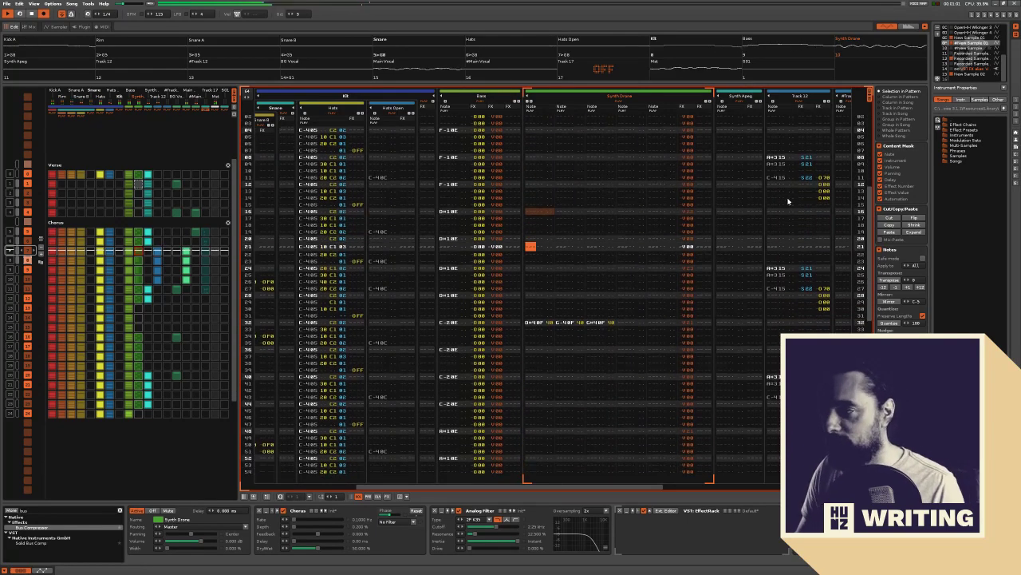
# Select Track 12 in the third chorus pattern and mute the track
pyautogui.click(789, 210)
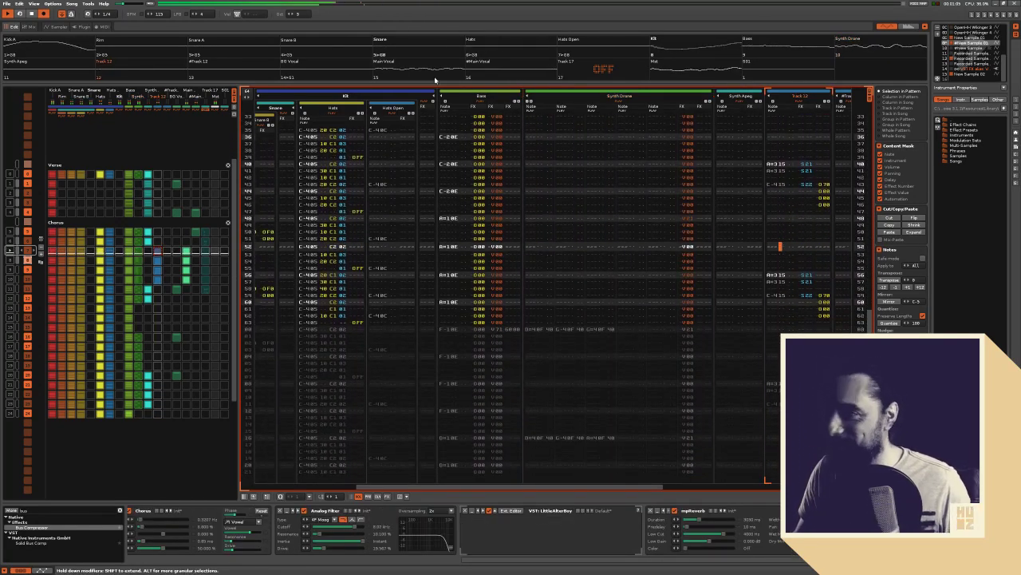
pyautogui.click(146, 71)
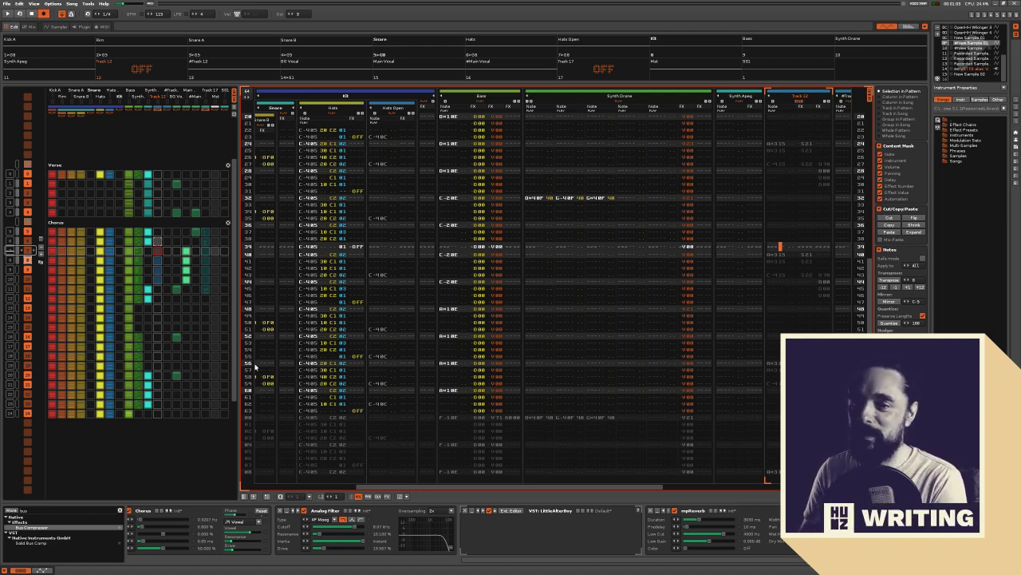
# Review the third and fourth chorus patterns with playback and return to the verse's second pattern
pyautogui.scroll(-1, 154, 274)
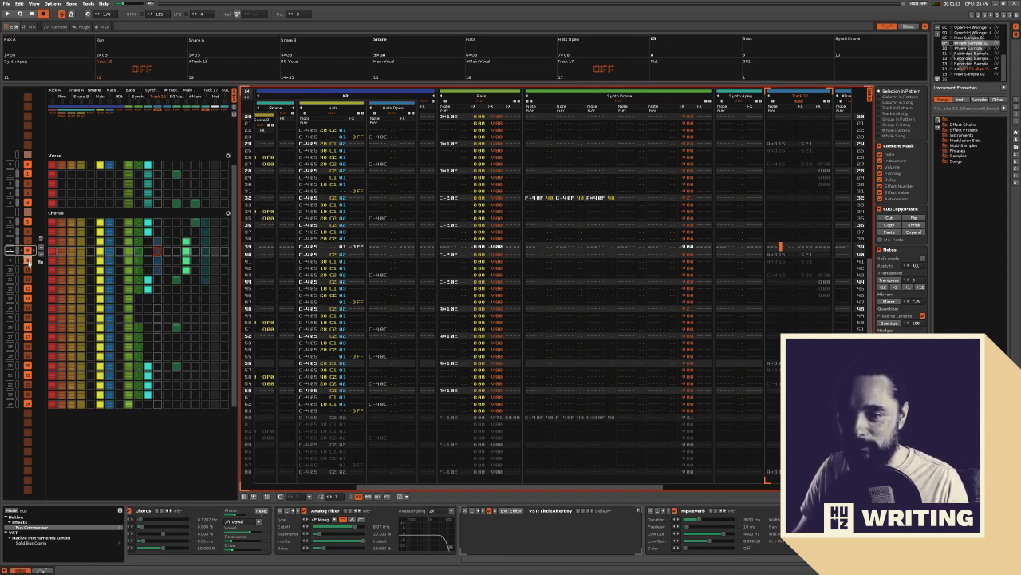
pyautogui.moveTo(28, 261); pyautogui.dragTo(28, 244)
pyautogui.scroll(1, 92, 288)
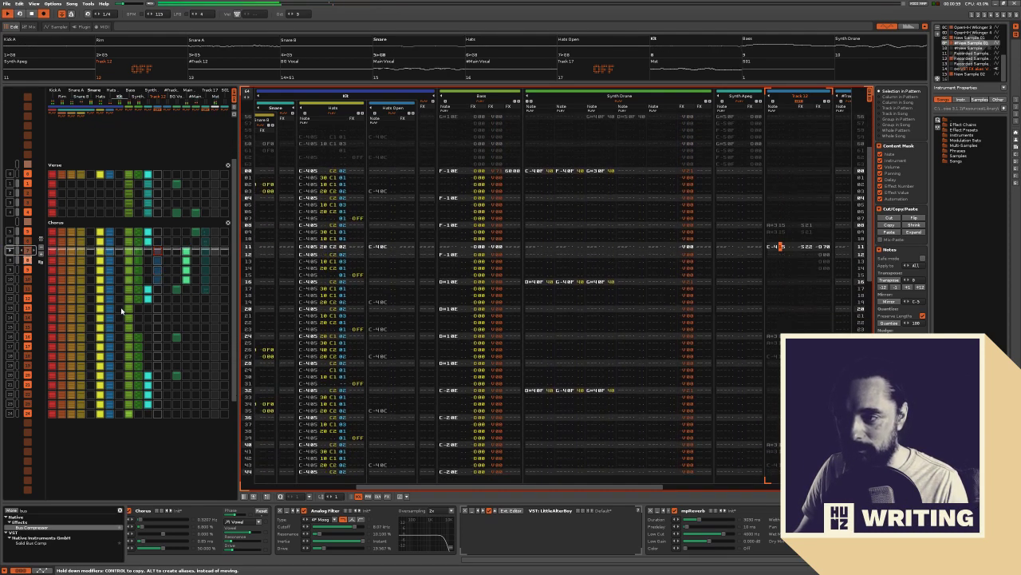
pyautogui.scroll(7, 136, 287)
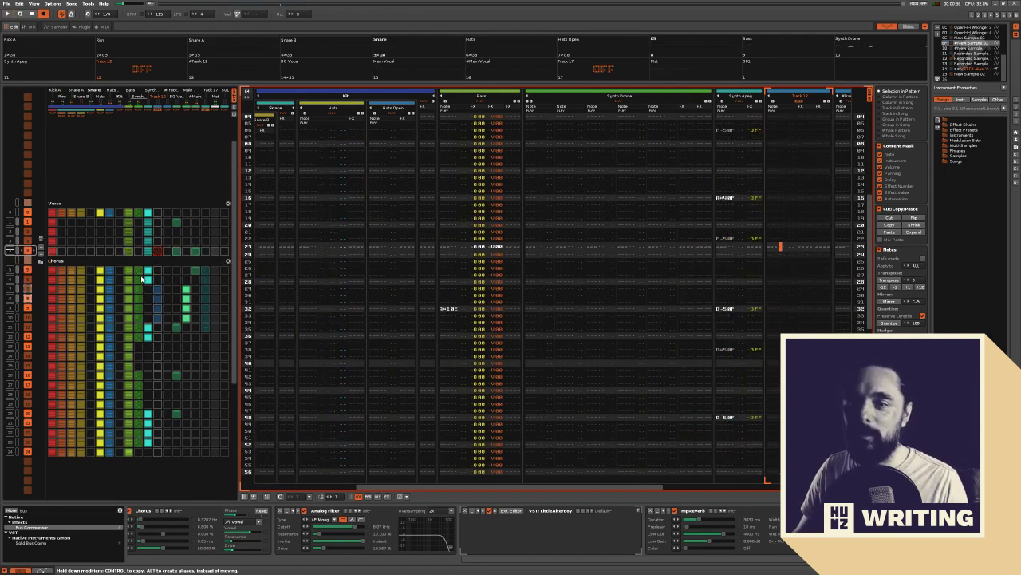
pyautogui.scroll(2, 142, 277)
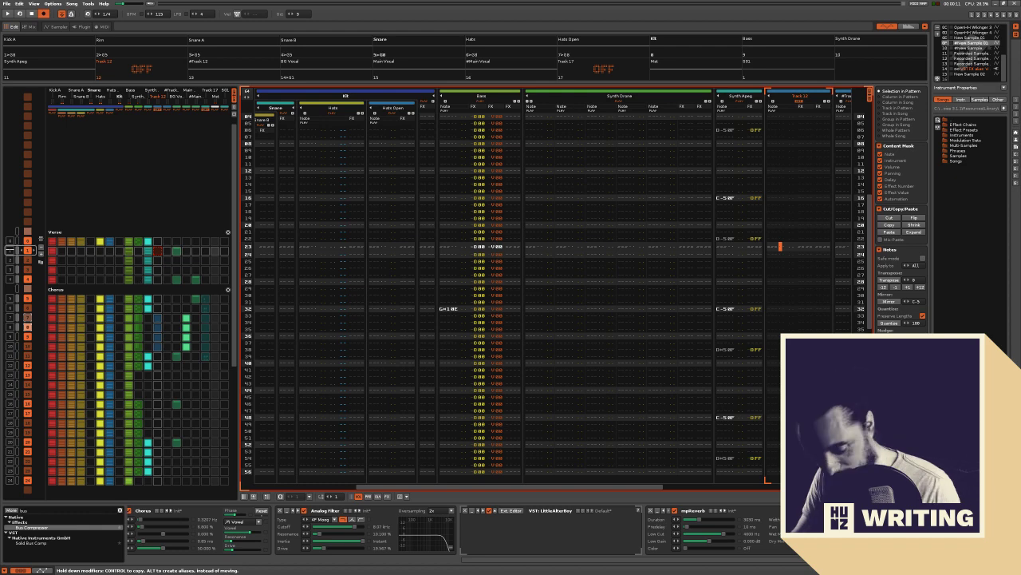
# Switch to the RME TotalMix FX mixer to check the output level, then return to the tracker and play the verse's second pattern
pyautogui.press('super')
pyautogui.click(264, 567)
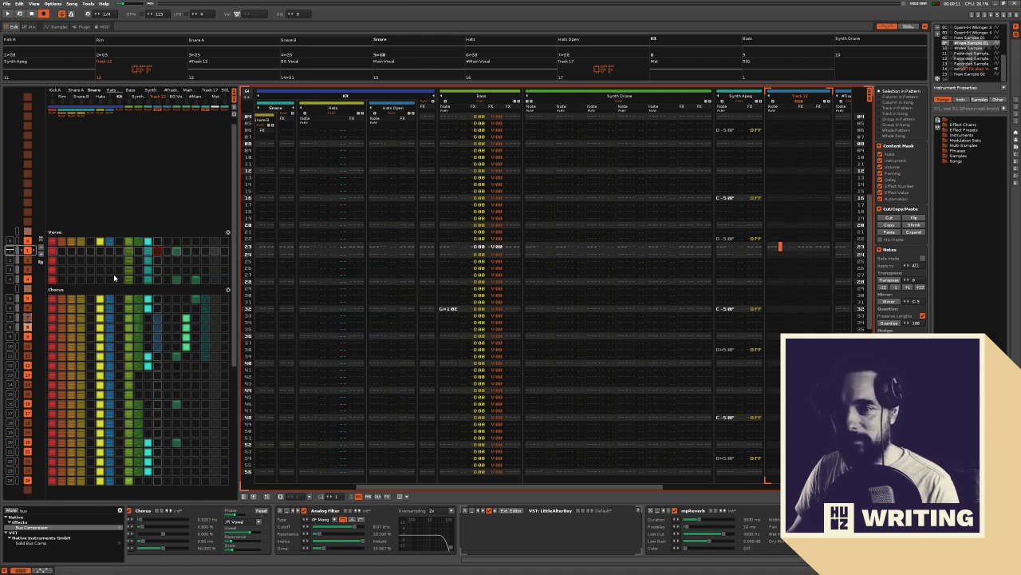
pyautogui.press('space')
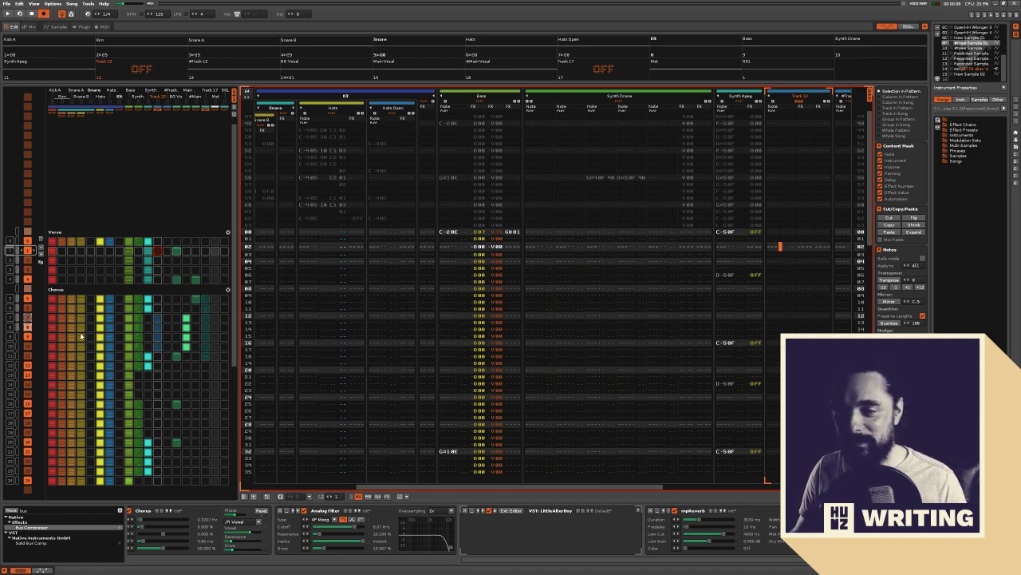
# Copy the fifth and sixth chorus patterns to the end of the song's sequence
pyautogui.scroll(-7, 80, 336)
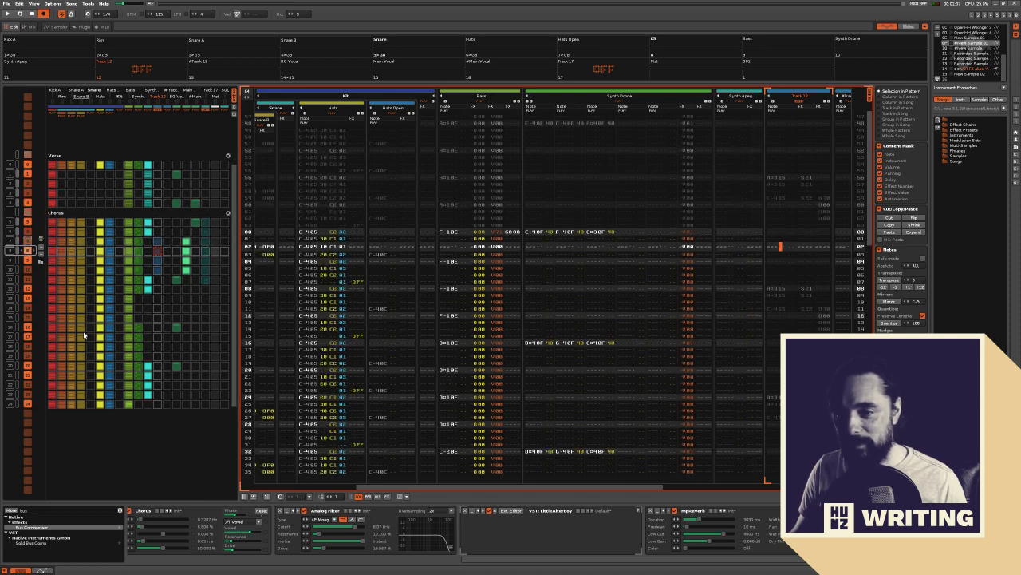
pyautogui.scroll(-1, 84, 334)
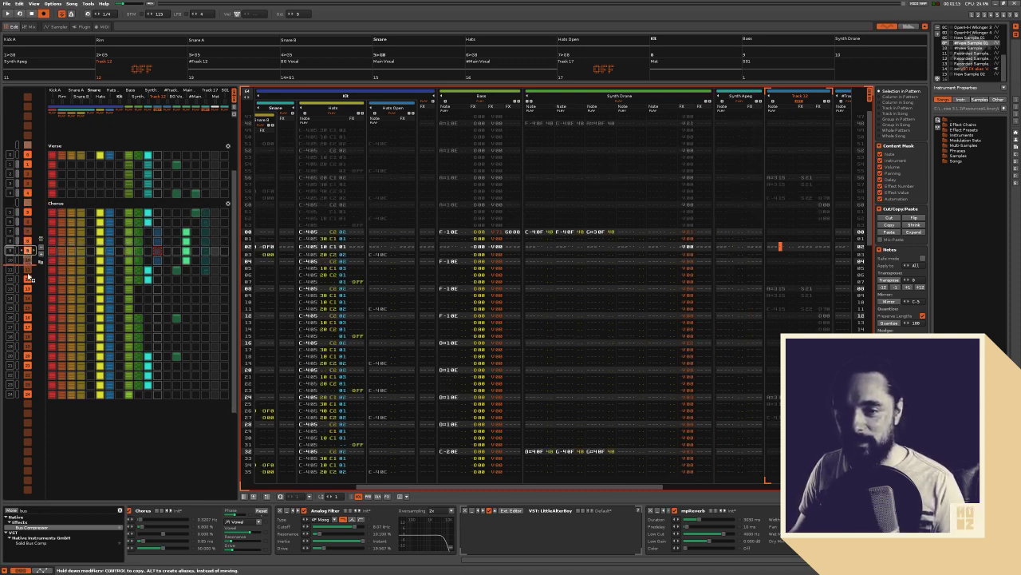
pyautogui.moveTo(25, 445); pyautogui.dragTo(105, 431)
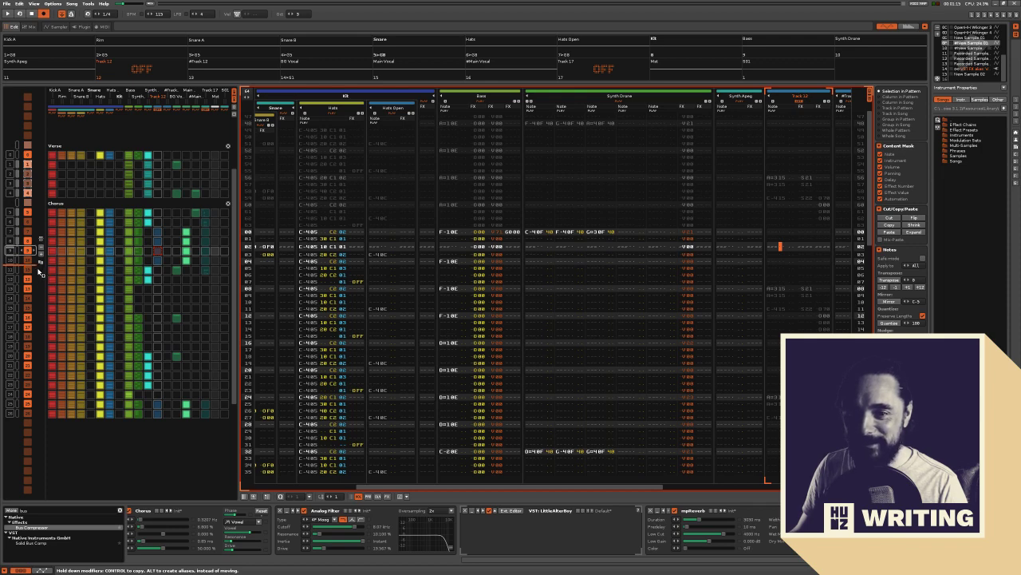
# Copy the second to fifth verse patterns into the sequence directly after the sixth chorus pattern
pyautogui.moveTo(38, 272); pyautogui.dragTo(48, 294)
pyautogui.scroll(-1, 77, 321)
pyautogui.scroll(1, 78, 321)
pyautogui.scroll(-2, 78, 320)
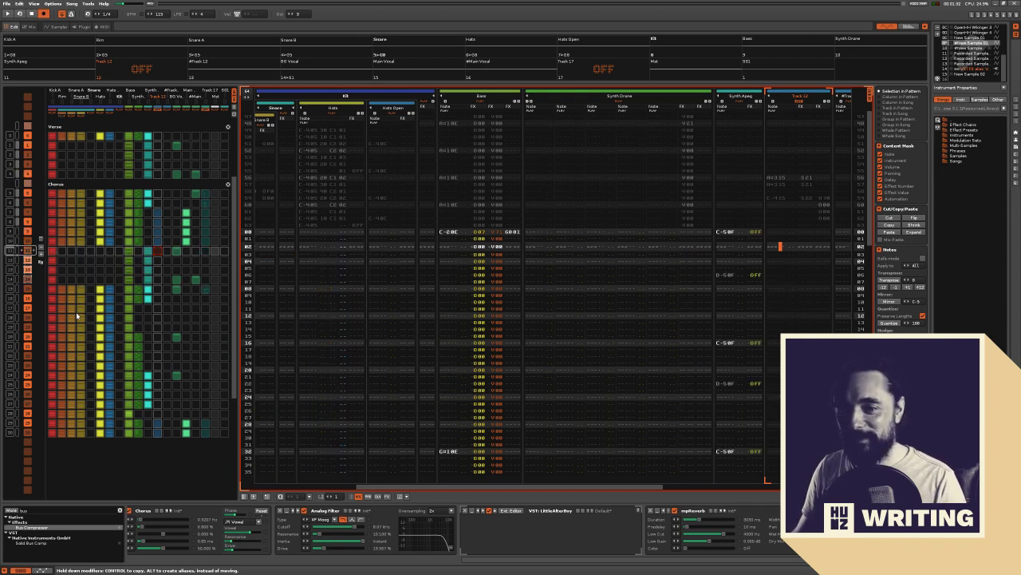
pyautogui.scroll(2, 77, 316)
pyautogui.scroll(-1, 76, 313)
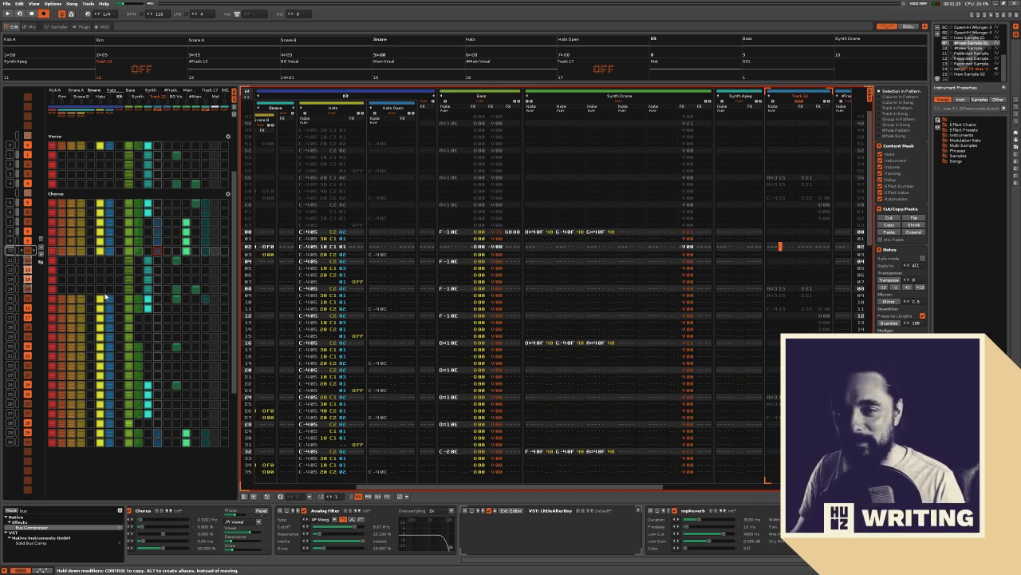
pyautogui.scroll(1, 105, 296)
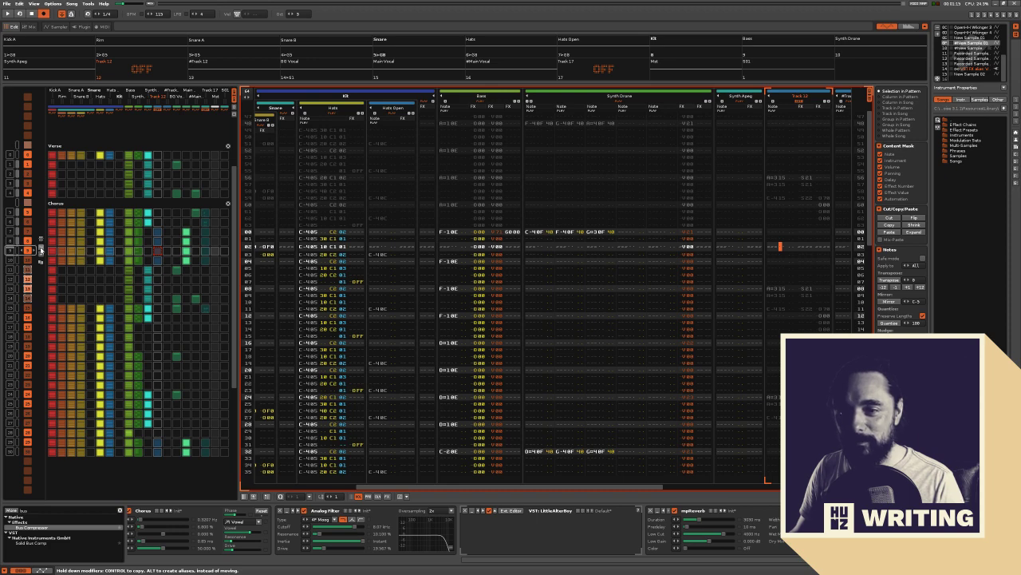
# Move the fifth and sixth chorus patterns below the inserted verse patterns and play briefly from the fourth chorus pattern
pyautogui.moveTo(28, 262); pyautogui.dragTo(37, 318)
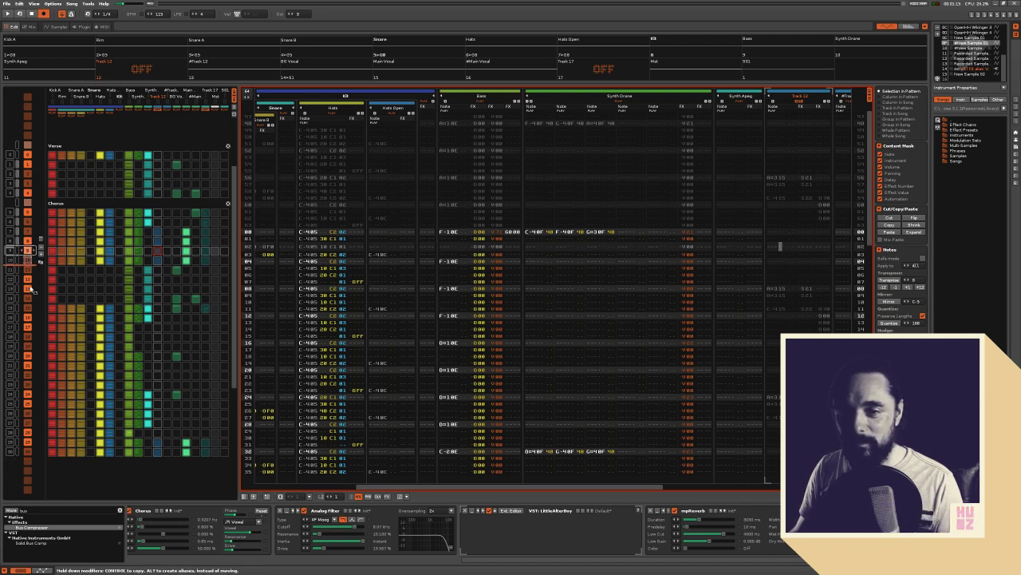
pyautogui.moveTo(31, 313); pyautogui.dragTo(30, 313)
pyautogui.scroll(1, 118, 341)
pyautogui.press('space')
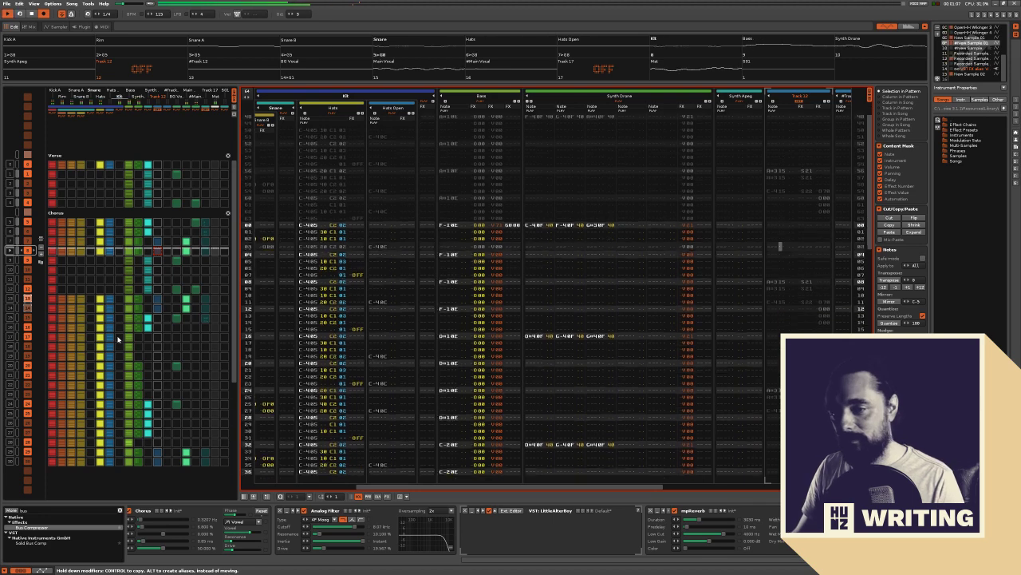
pyautogui.press('space')
# Open the RME TotalMix FX mixer to check the main output and return to the tracker
pyautogui.press('super')
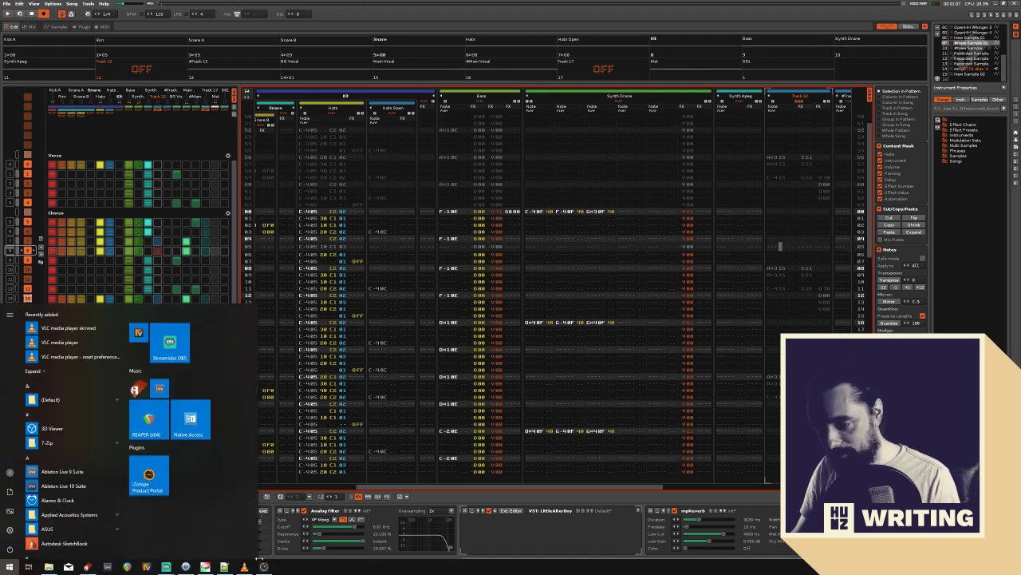
pyautogui.click(265, 566)
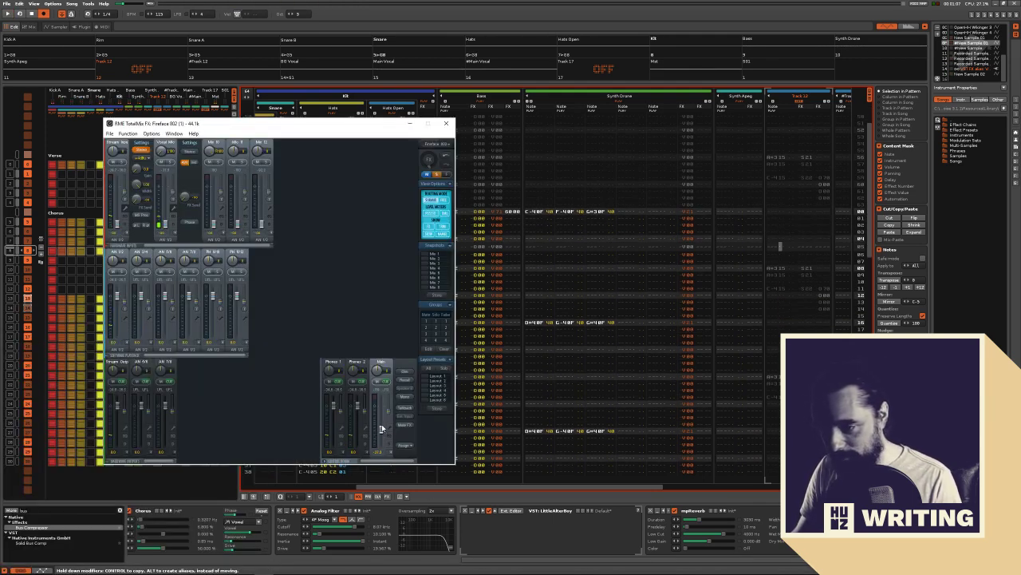
pyautogui.click(418, 24)
# Listen to the transition into the inserted verse patterns and select the BG Vocal slot of the first one
pyautogui.press('space')
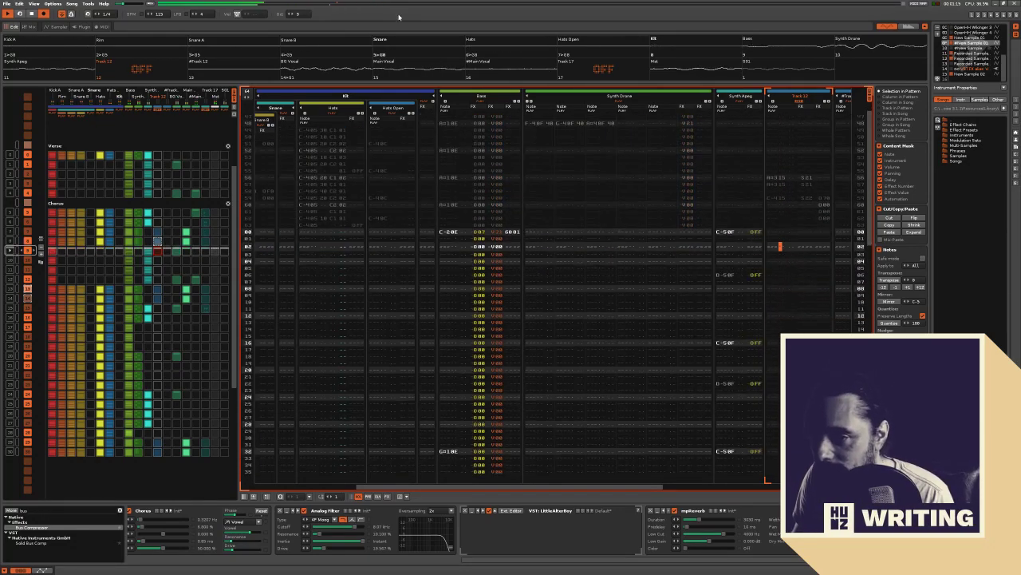
pyautogui.click(581, 273)
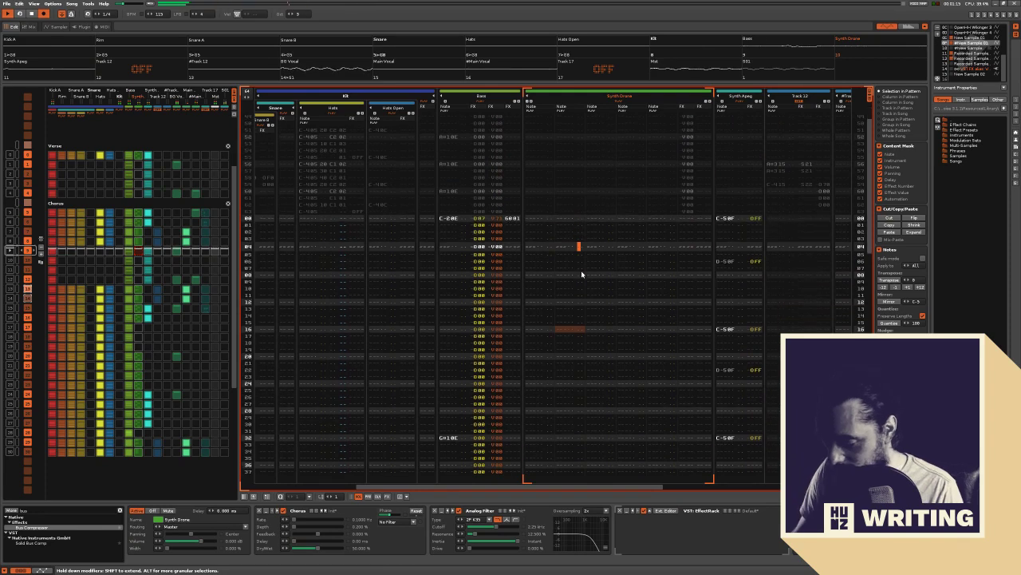
pyautogui.rightClick(180, 250)
pyautogui.click(196, 257)
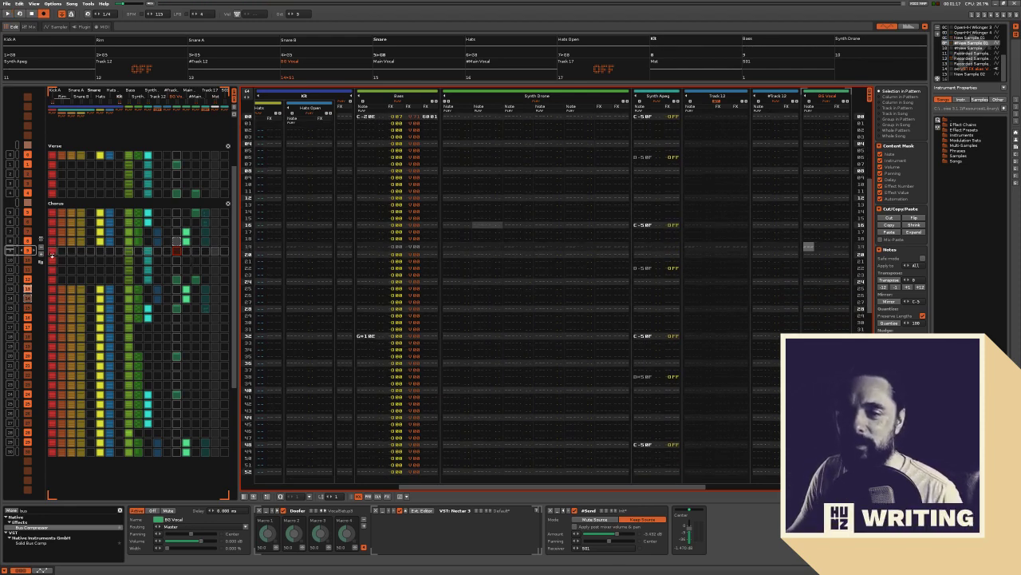
# Try copying the Rim, Snare A and Snare B slots from two chorus patterns into the first two inserted verse patterns, and play them
pyautogui.click(59, 214)
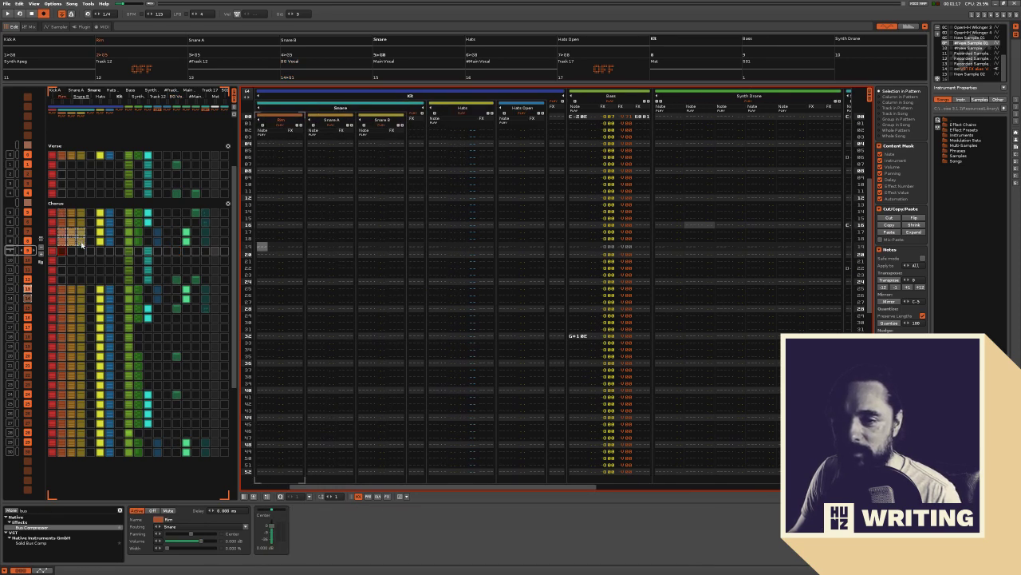
pyautogui.moveTo(81, 244); pyautogui.dragTo(72, 281)
pyautogui.click(55, 250)
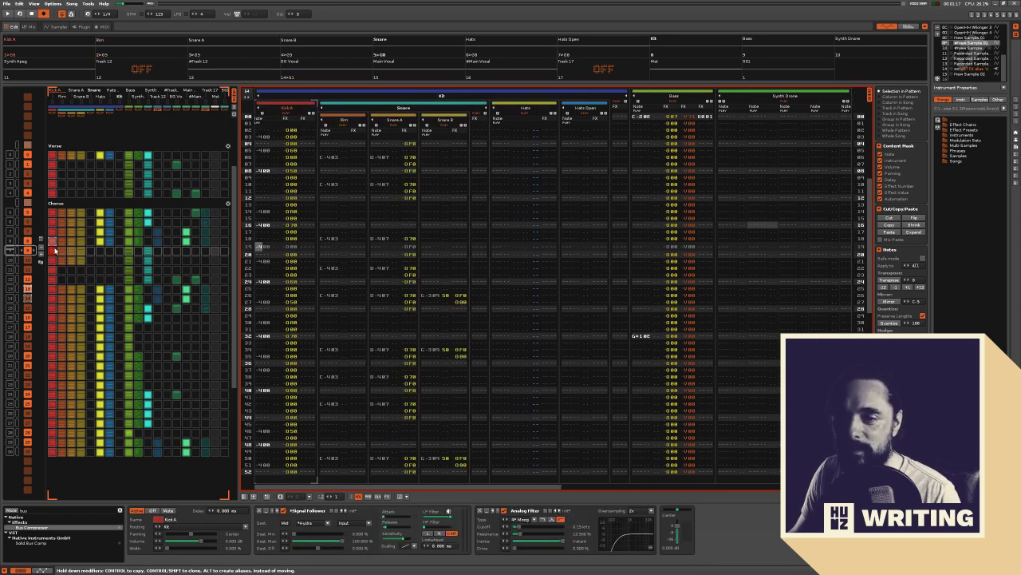
pyautogui.scroll(1, 88, 292)
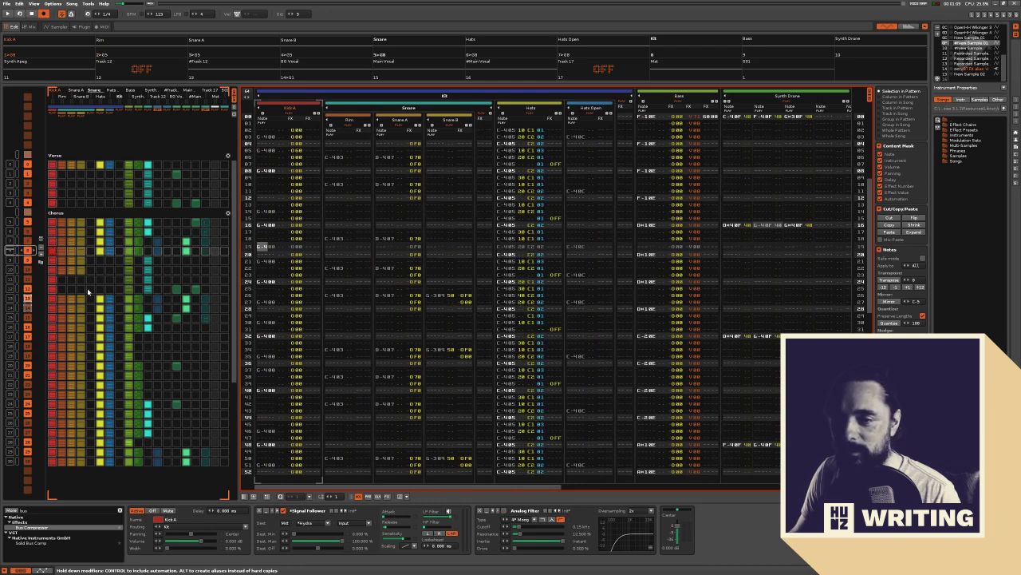
pyautogui.press('space')
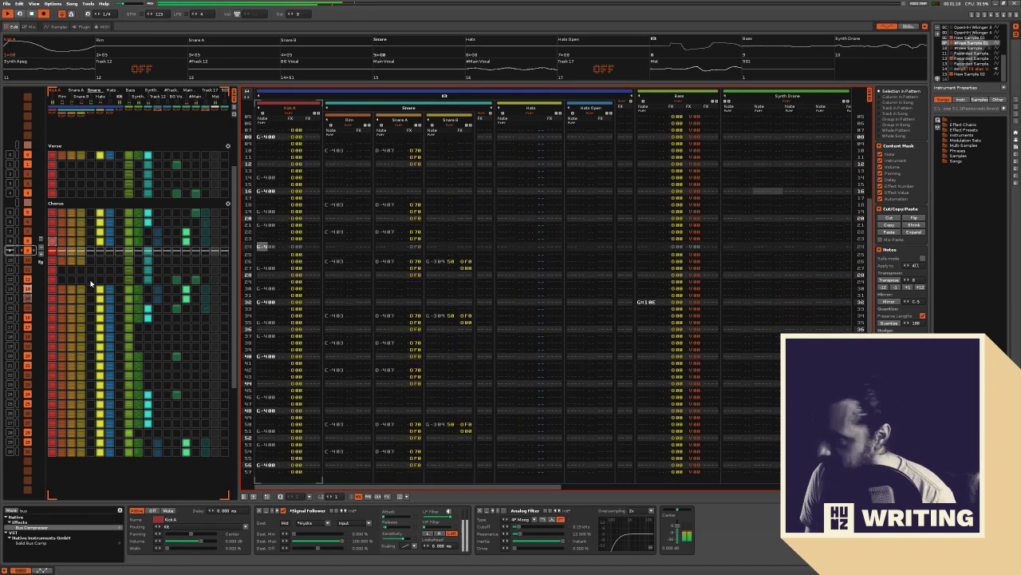
# Undo the copied Rim, Snare A and Snare B slots and listen to the inserted verse patterns without them
pyautogui.click(86, 258)
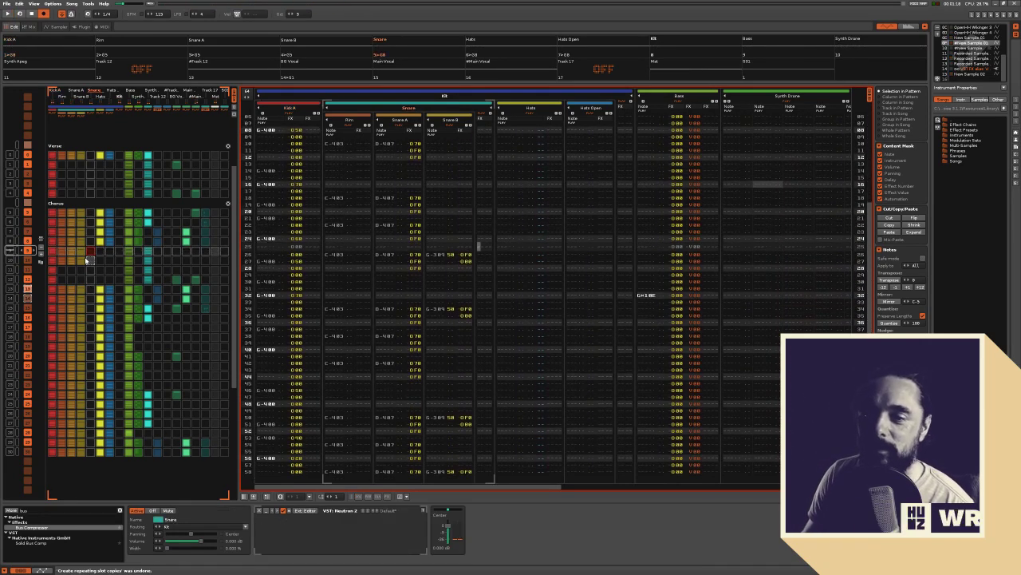
pyautogui.click(62, 254)
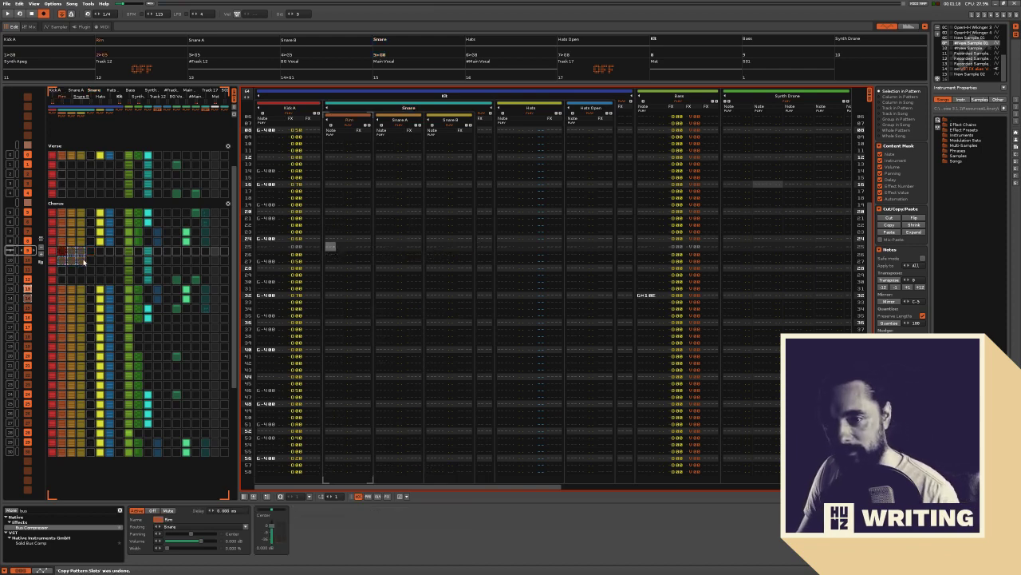
pyautogui.press('space')
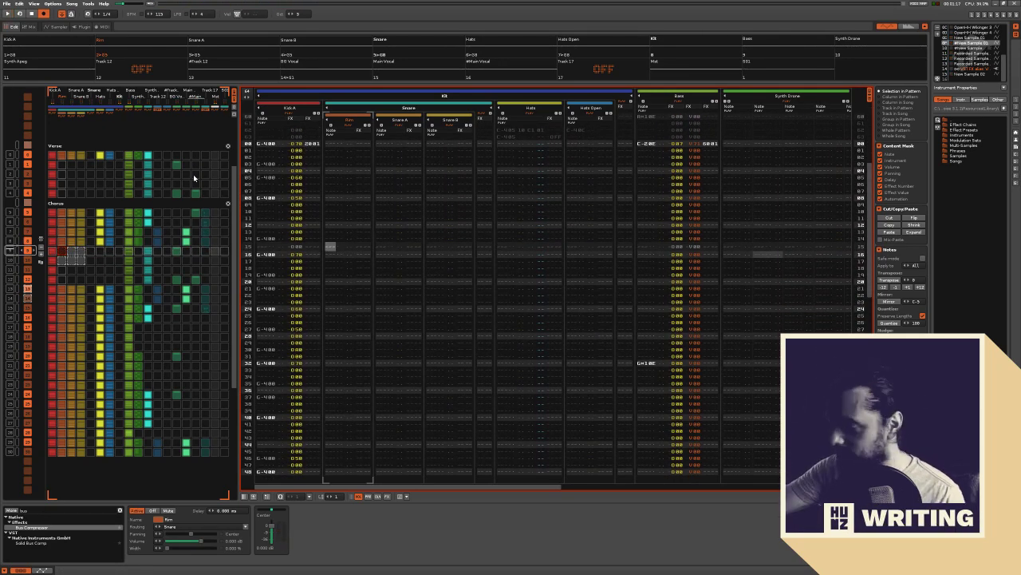
# Save the song as a new version named 06_03 in the 06 folder
pyautogui.click(7, 4)
pyautogui.click(28, 60)
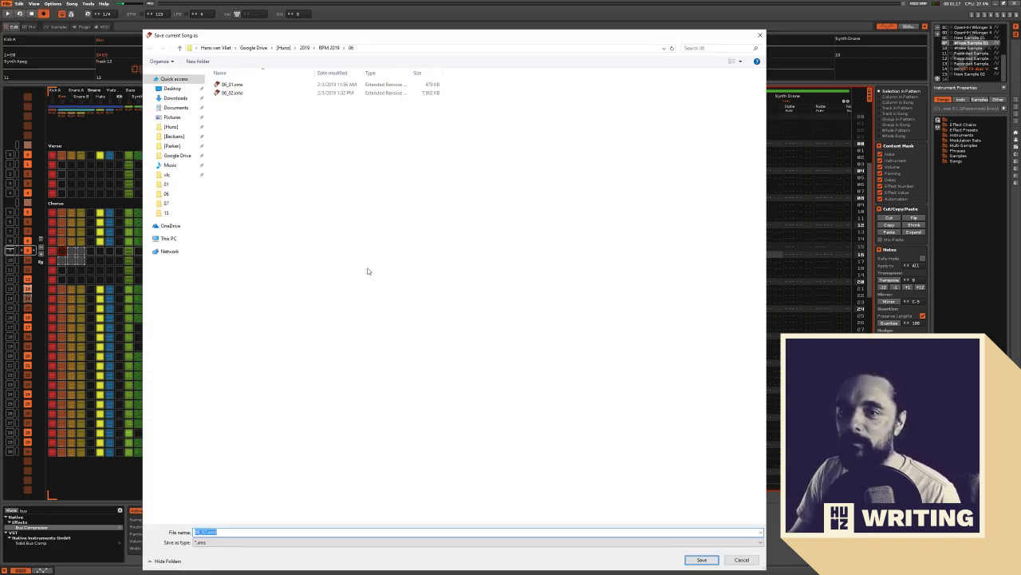
pyautogui.click(203, 531)
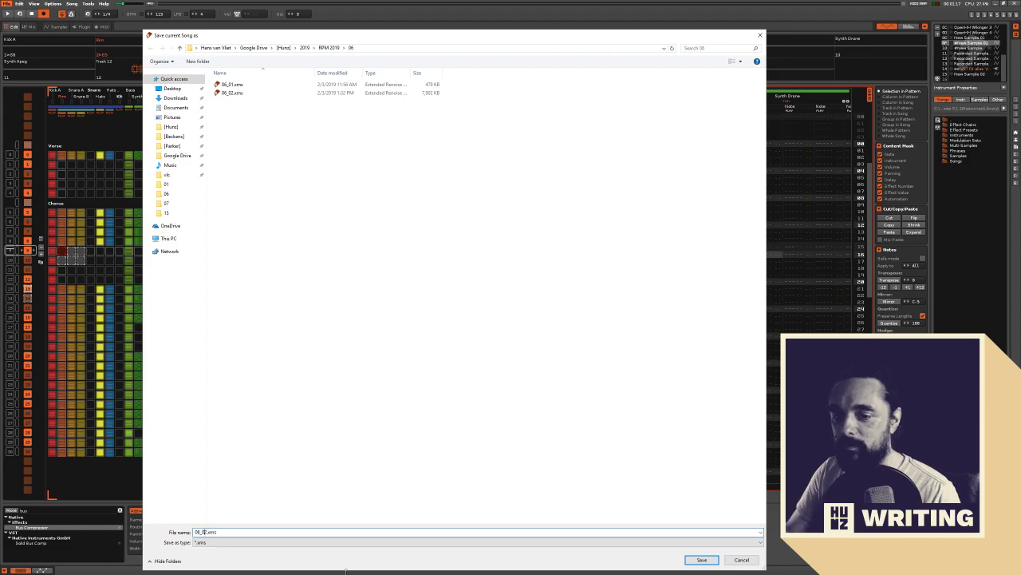
pyautogui.write('3')
pyautogui.press('Return')
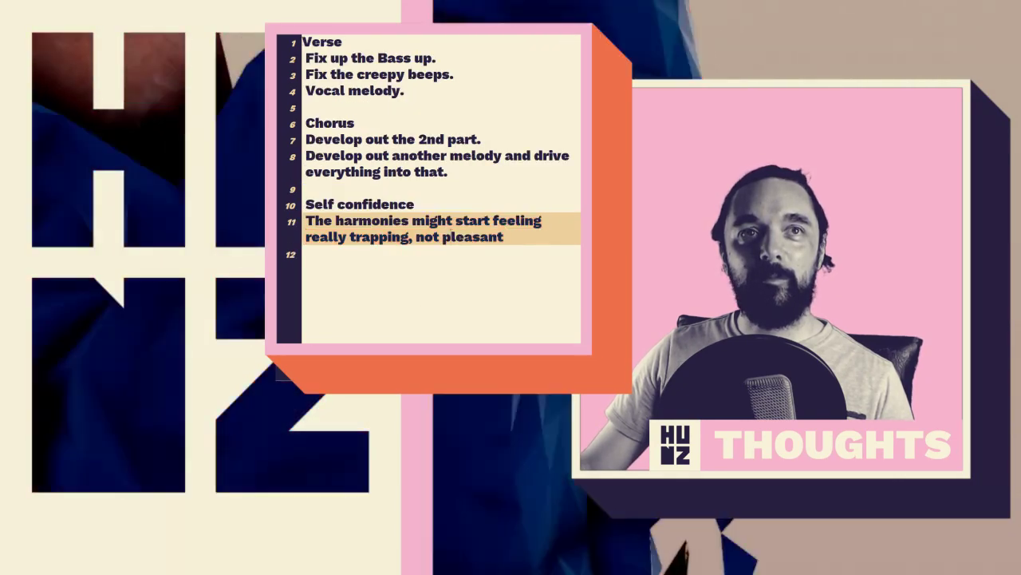
# Review the written notes, highlighting the self-confidence remark about the harmonies and the "Self confidence" and "Self doubt" lines above the lyrics
pyautogui.moveTo(508, 237); pyautogui.dragTo(307, 204)
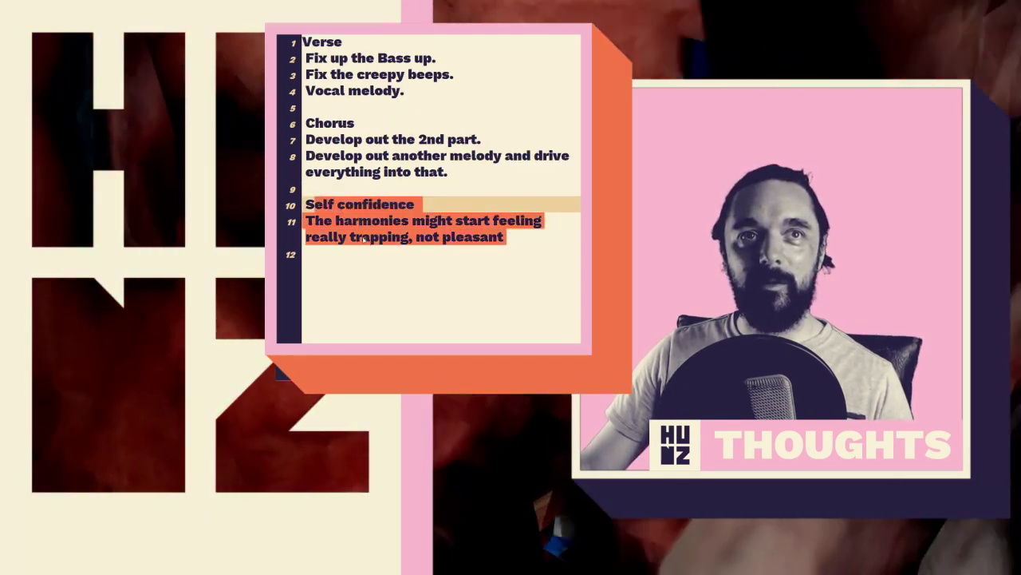
pyautogui.click(363, 237)
pyautogui.click(471, 208)
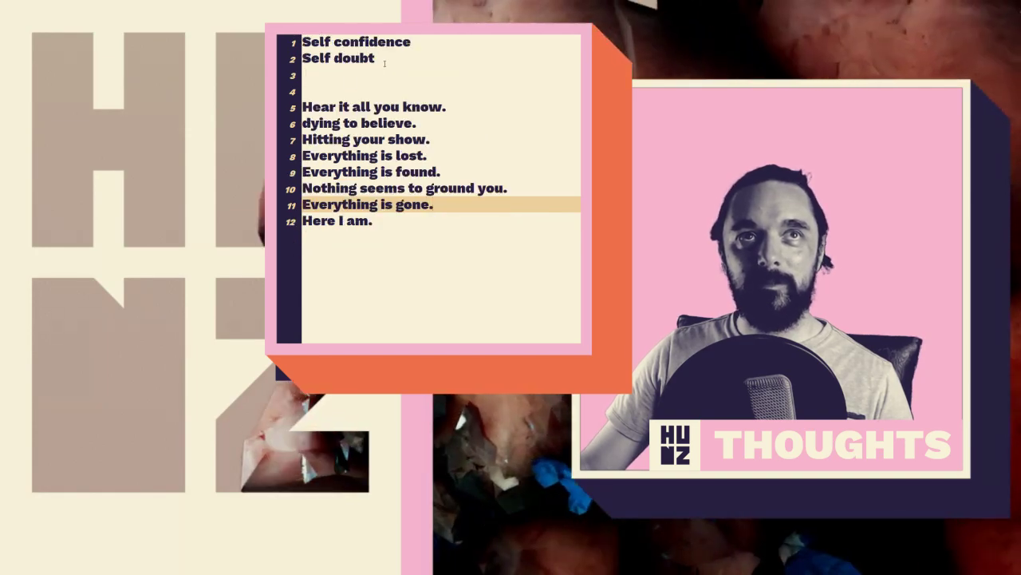
pyautogui.moveTo(384, 63); pyautogui.dragTo(302, 41)
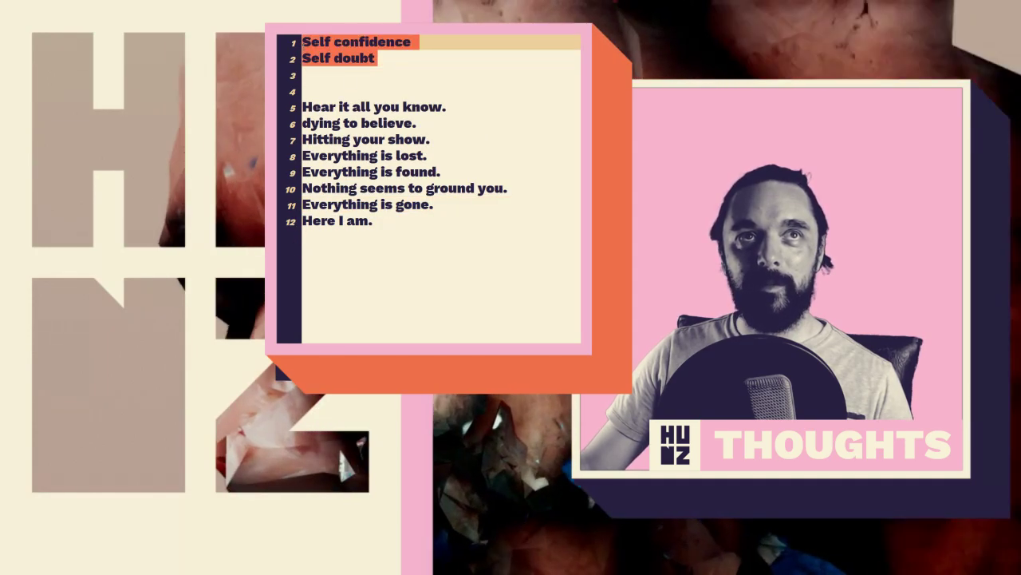
pyautogui.click(388, 63)
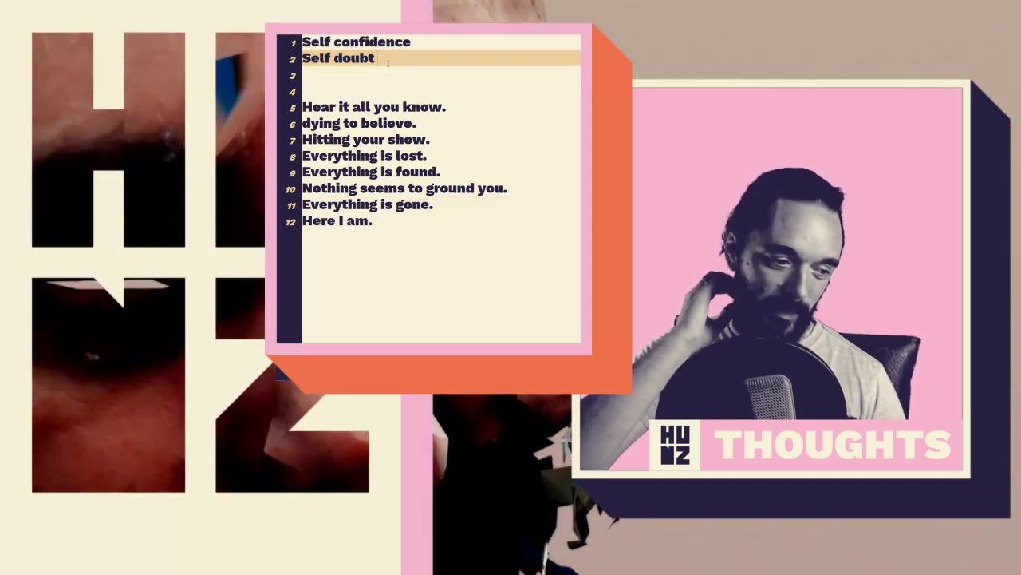